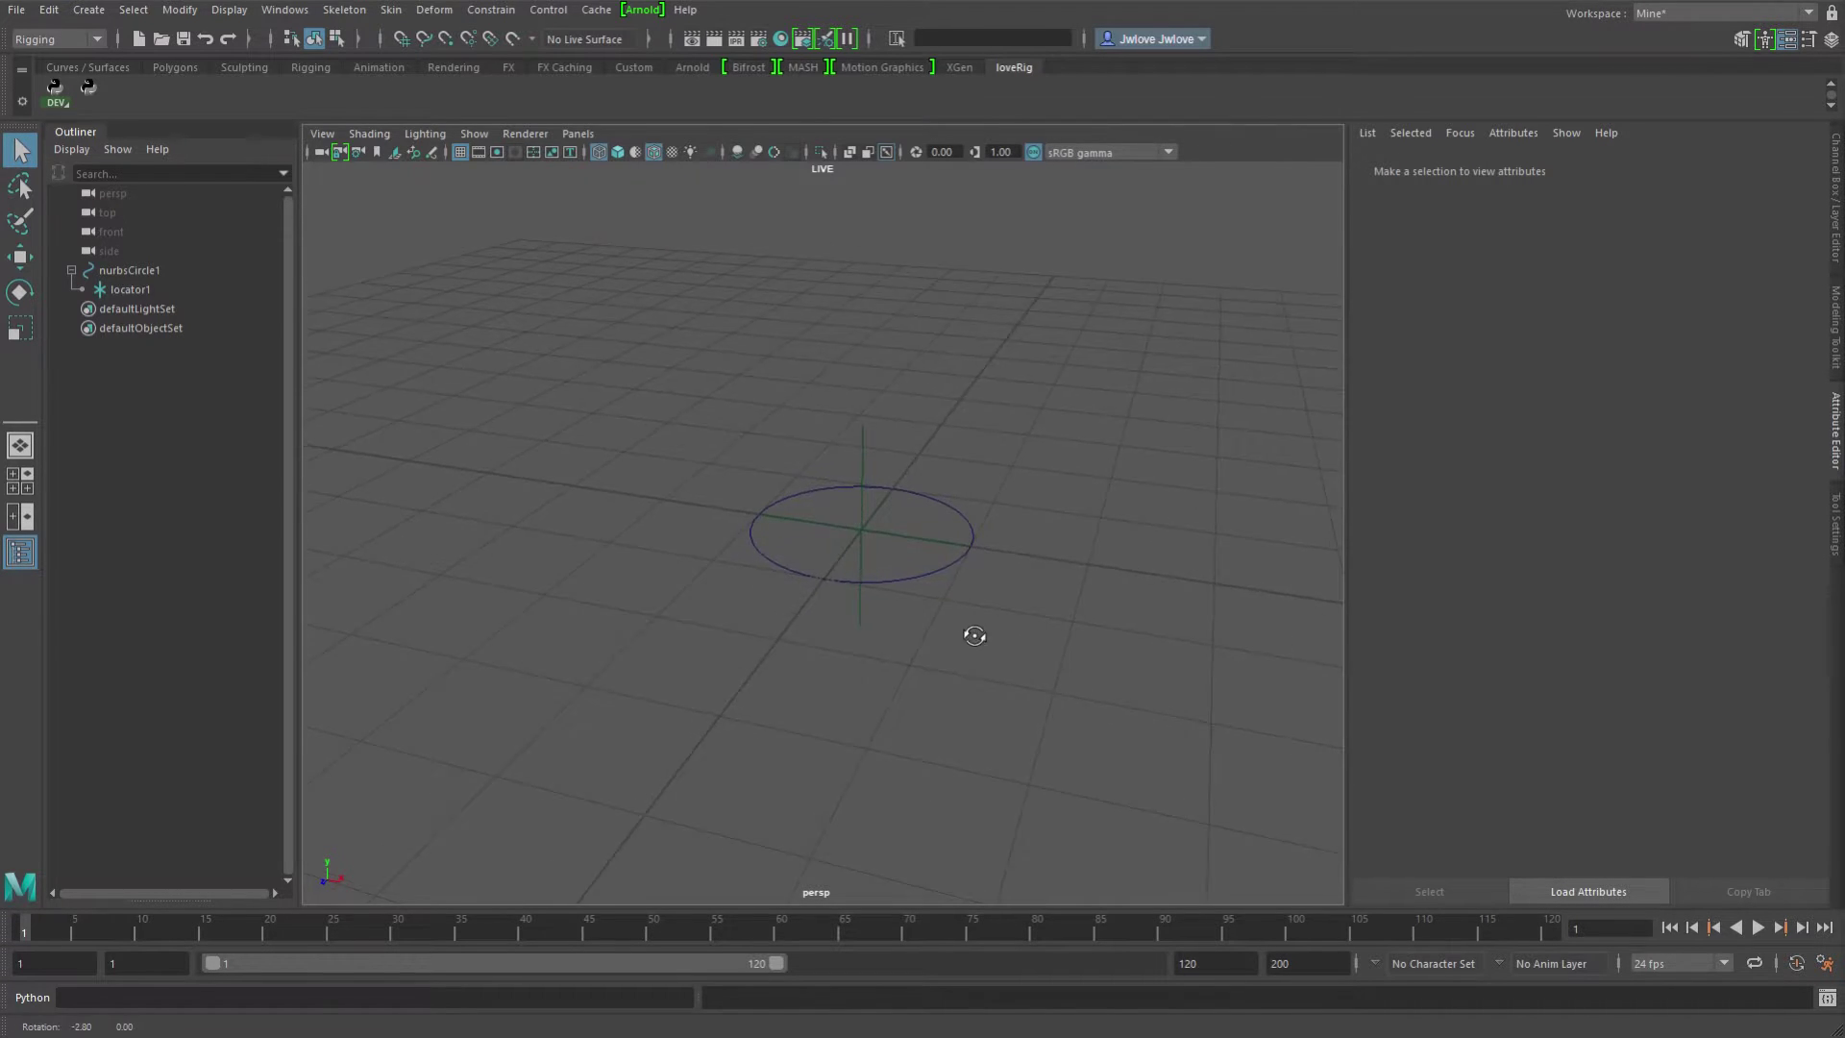
Select nurbsCircle1, show its transform channels in the side panel, then select locator1.
{"action": "left_click_drag", "start_coordinate": [972, 632], "coordinate": [984, 634], "text": "alt"}
{"action": "left_click", "coordinate": [936, 564]}
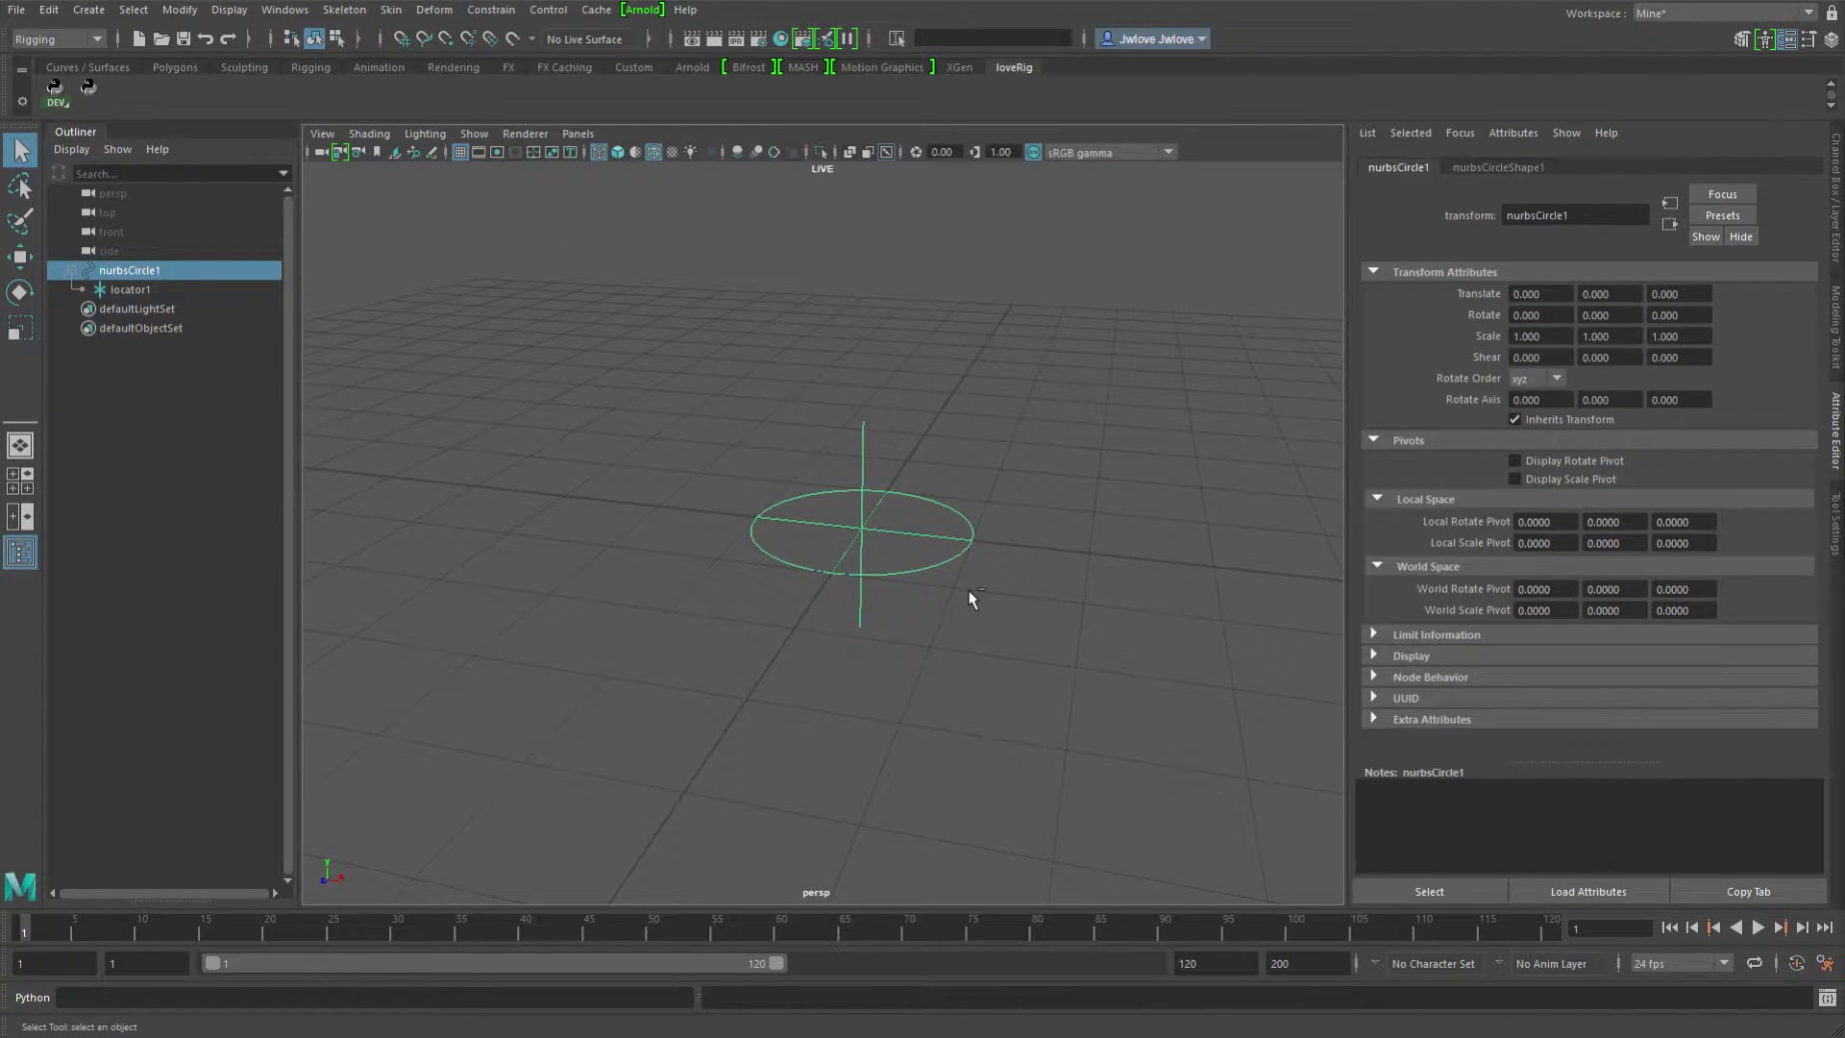
{"action": "key", "text": "ctrl+a"}
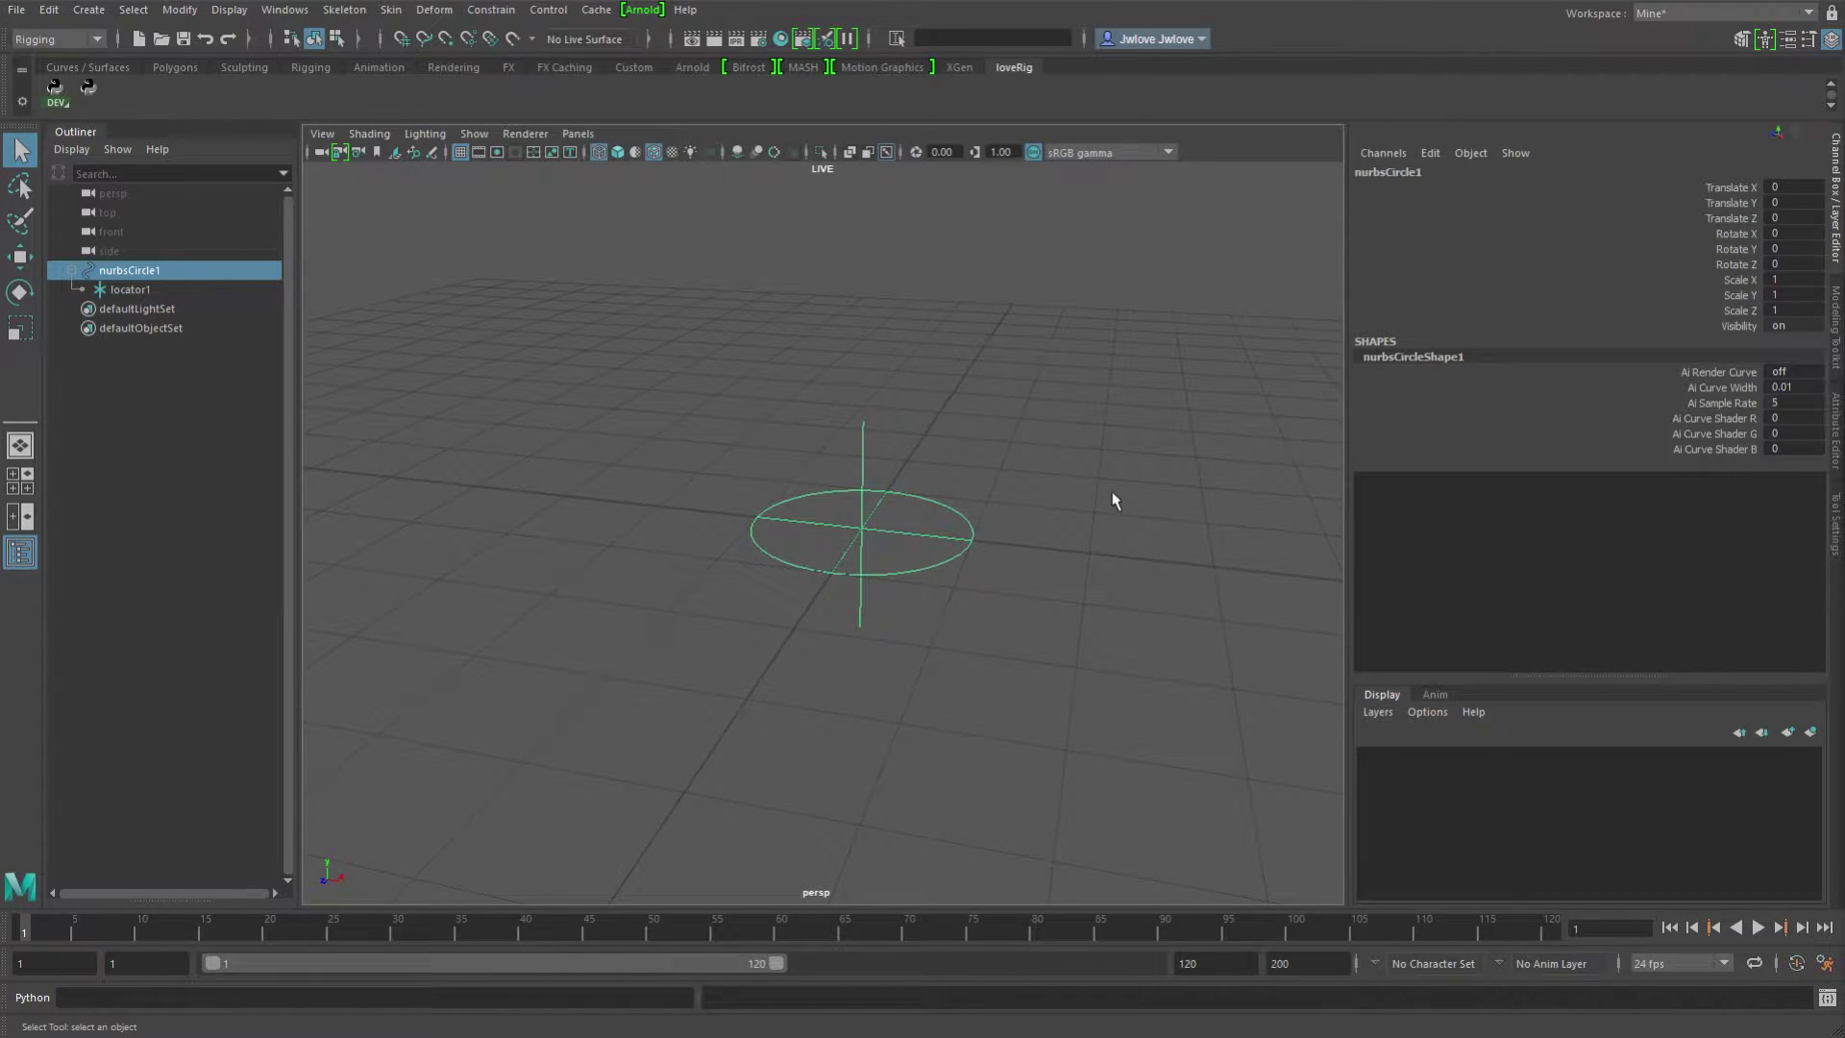
{"action": "left_click", "coordinate": [121, 274]}
{"action": "left_click", "coordinate": [132, 290]}
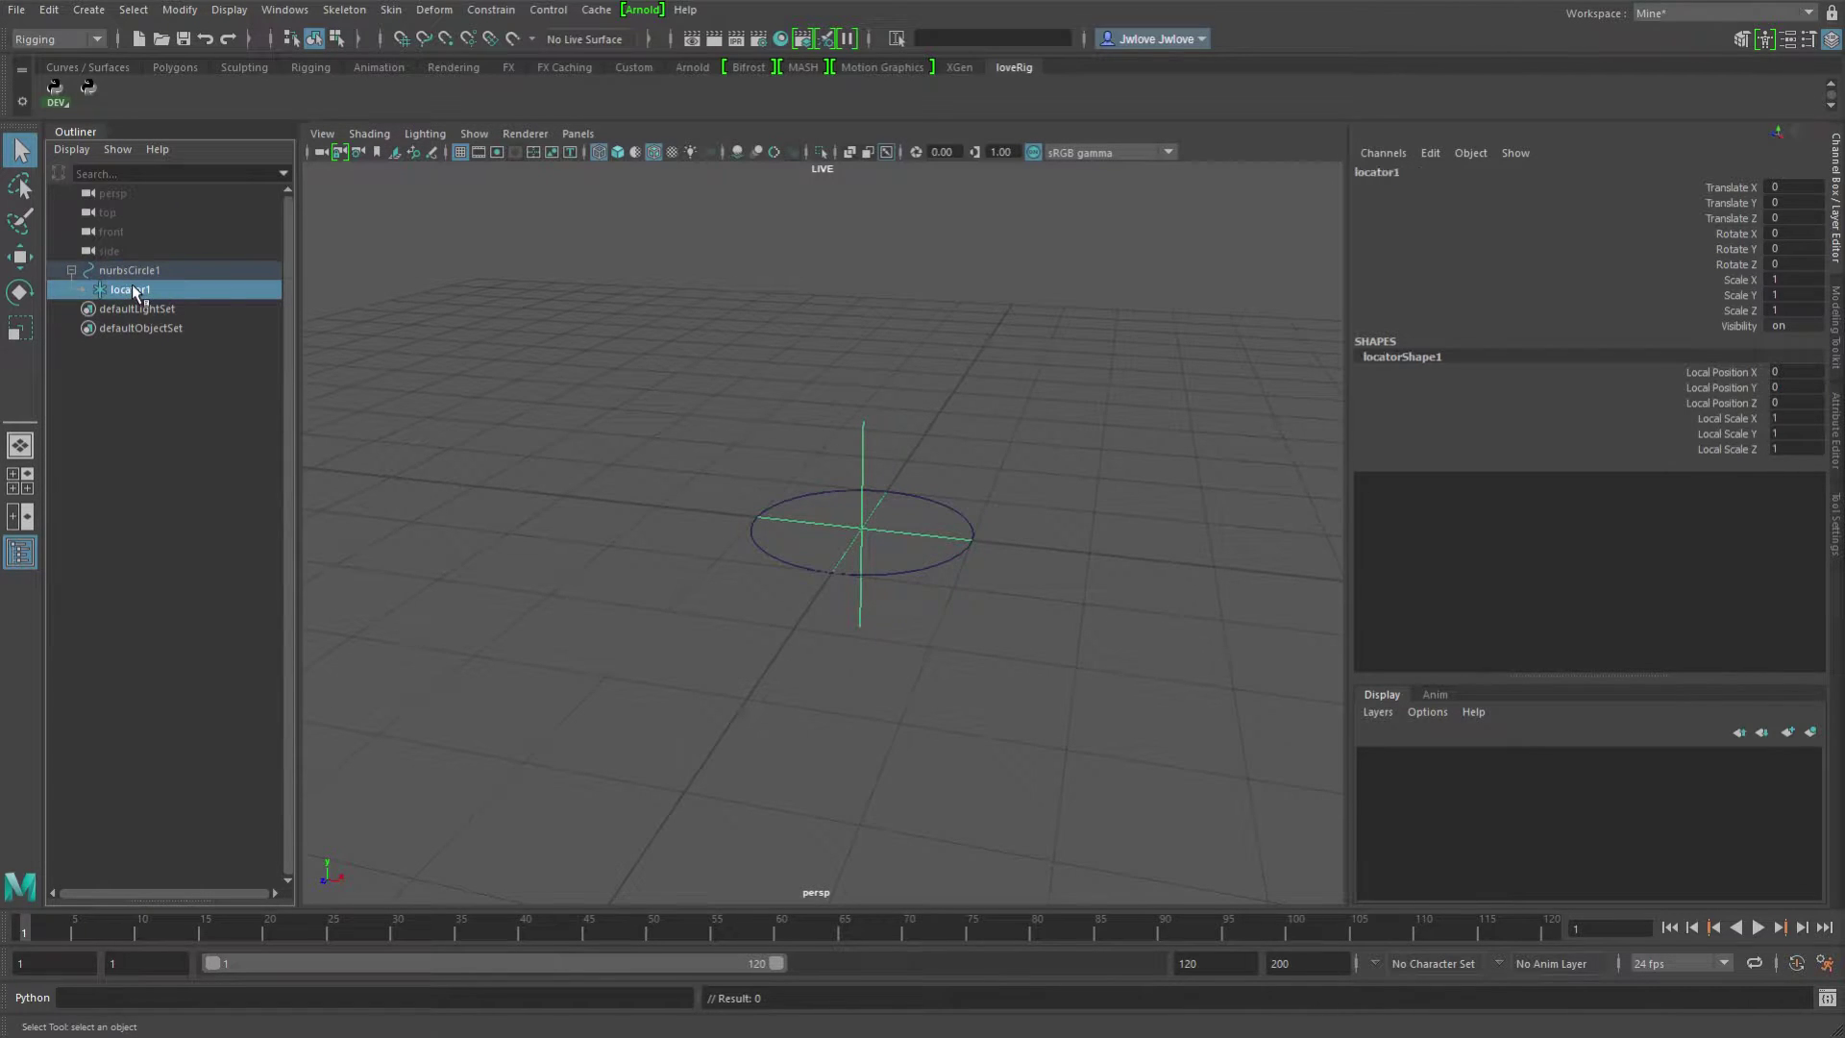
Test-move the circle to the right, then undo so it returns to the origin.
{"action": "left_click", "coordinate": [935, 567]}
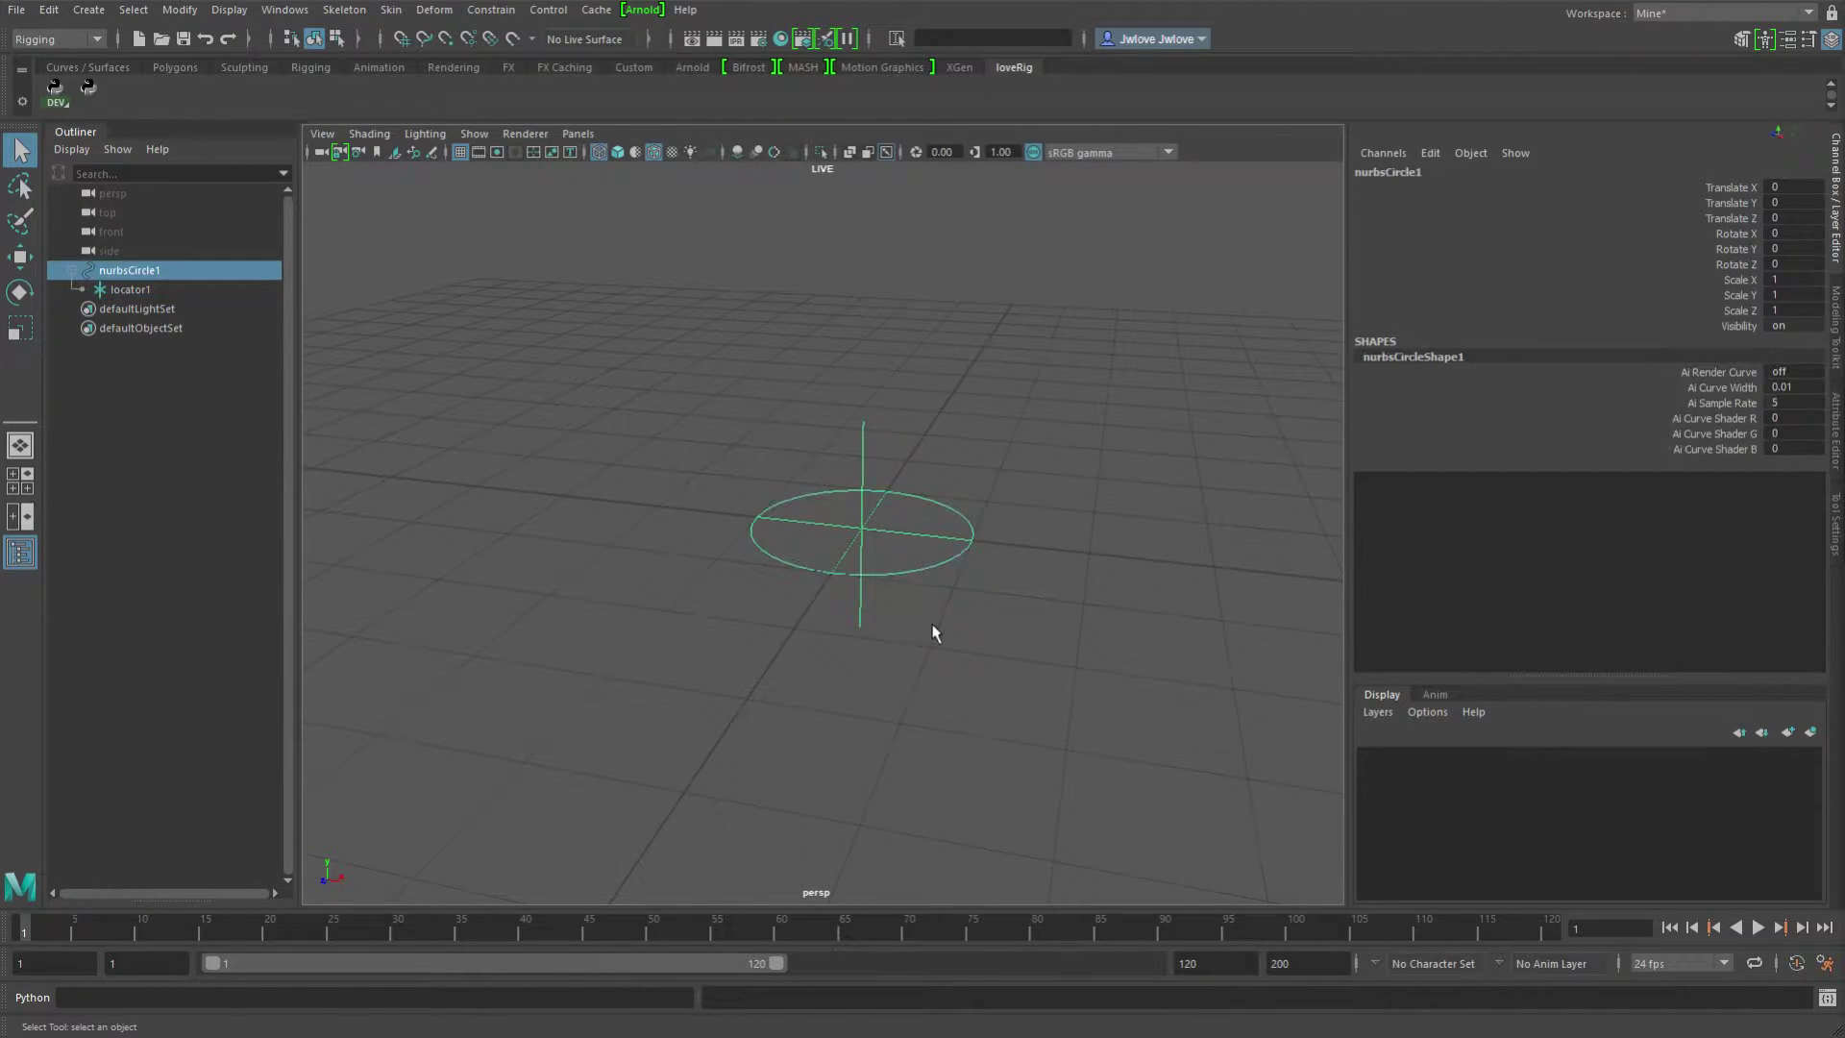
{"action": "key", "text": "w"}
{"action": "middle_click_drag", "start_coordinate": [935, 631], "coordinate": [976, 631]}
{"action": "key", "text": "ctrl+z"}
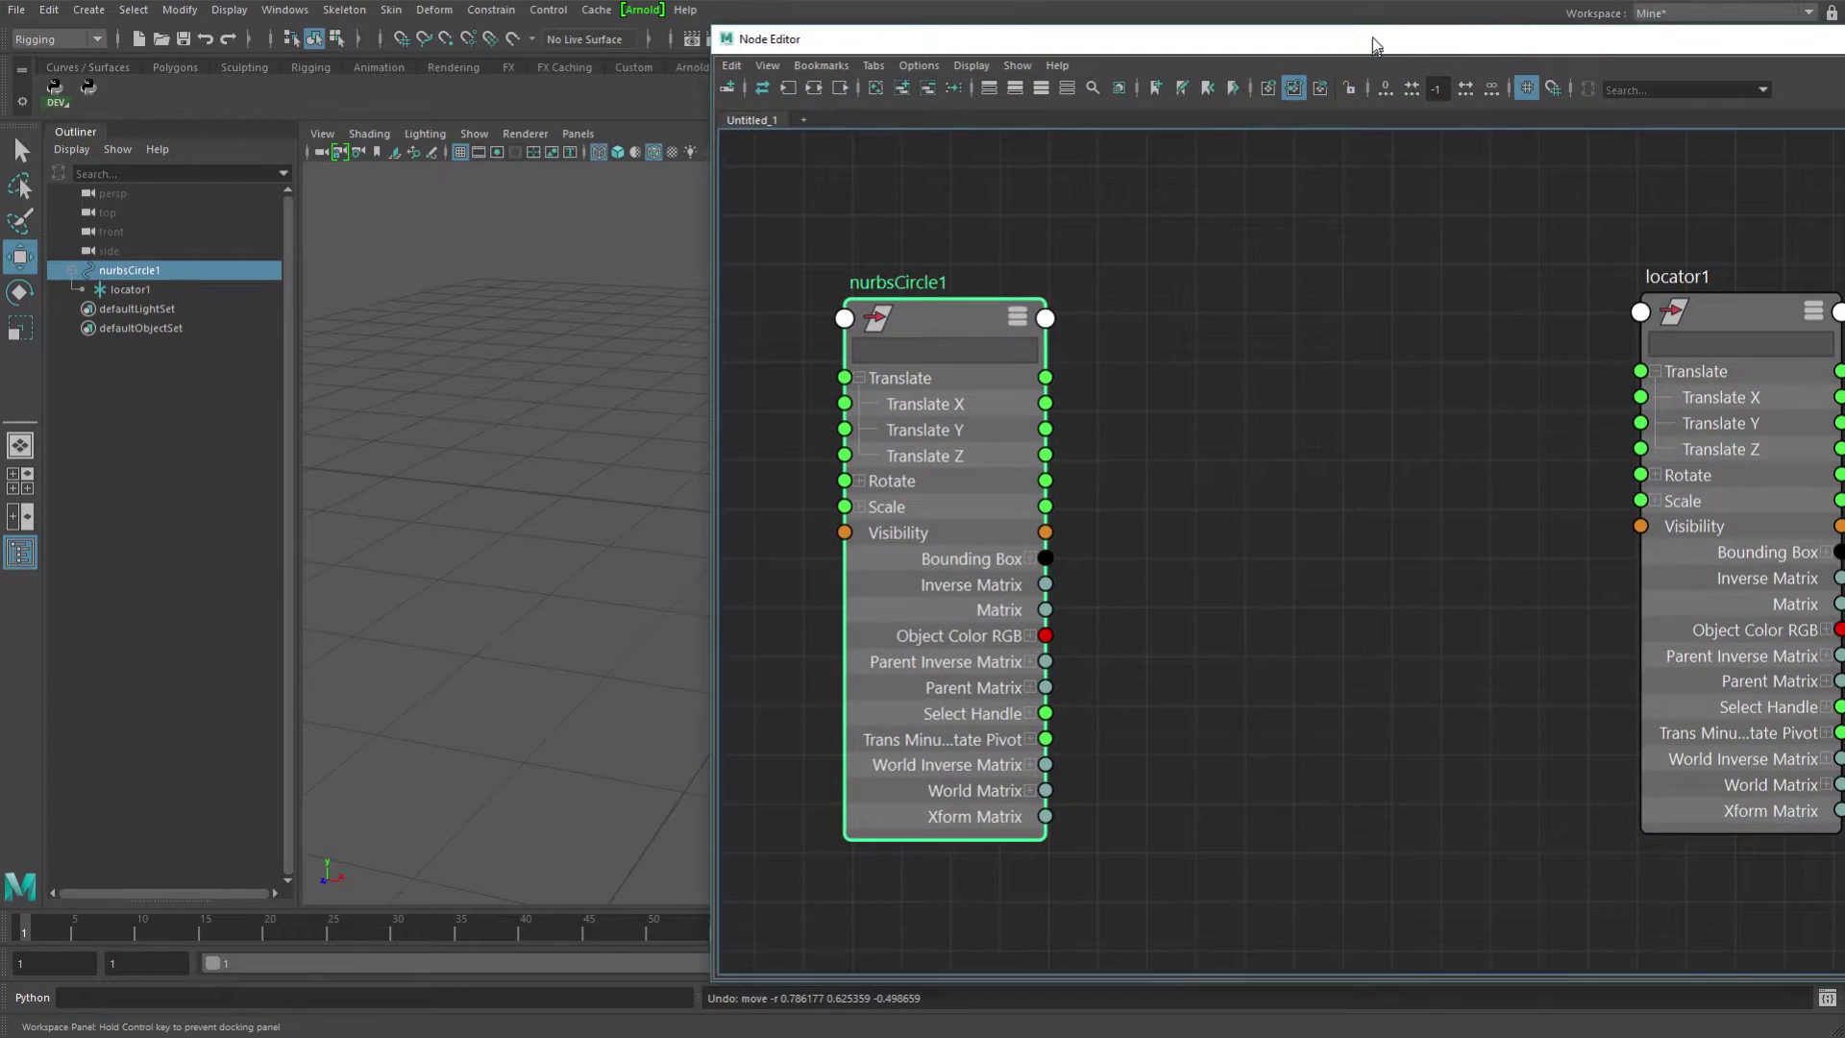
Create a multiplyDivide node in the Node Editor beside the circle and locator.
{"action": "left_click_drag", "start_coordinate": [1365, 46], "coordinate": [984, 54]}
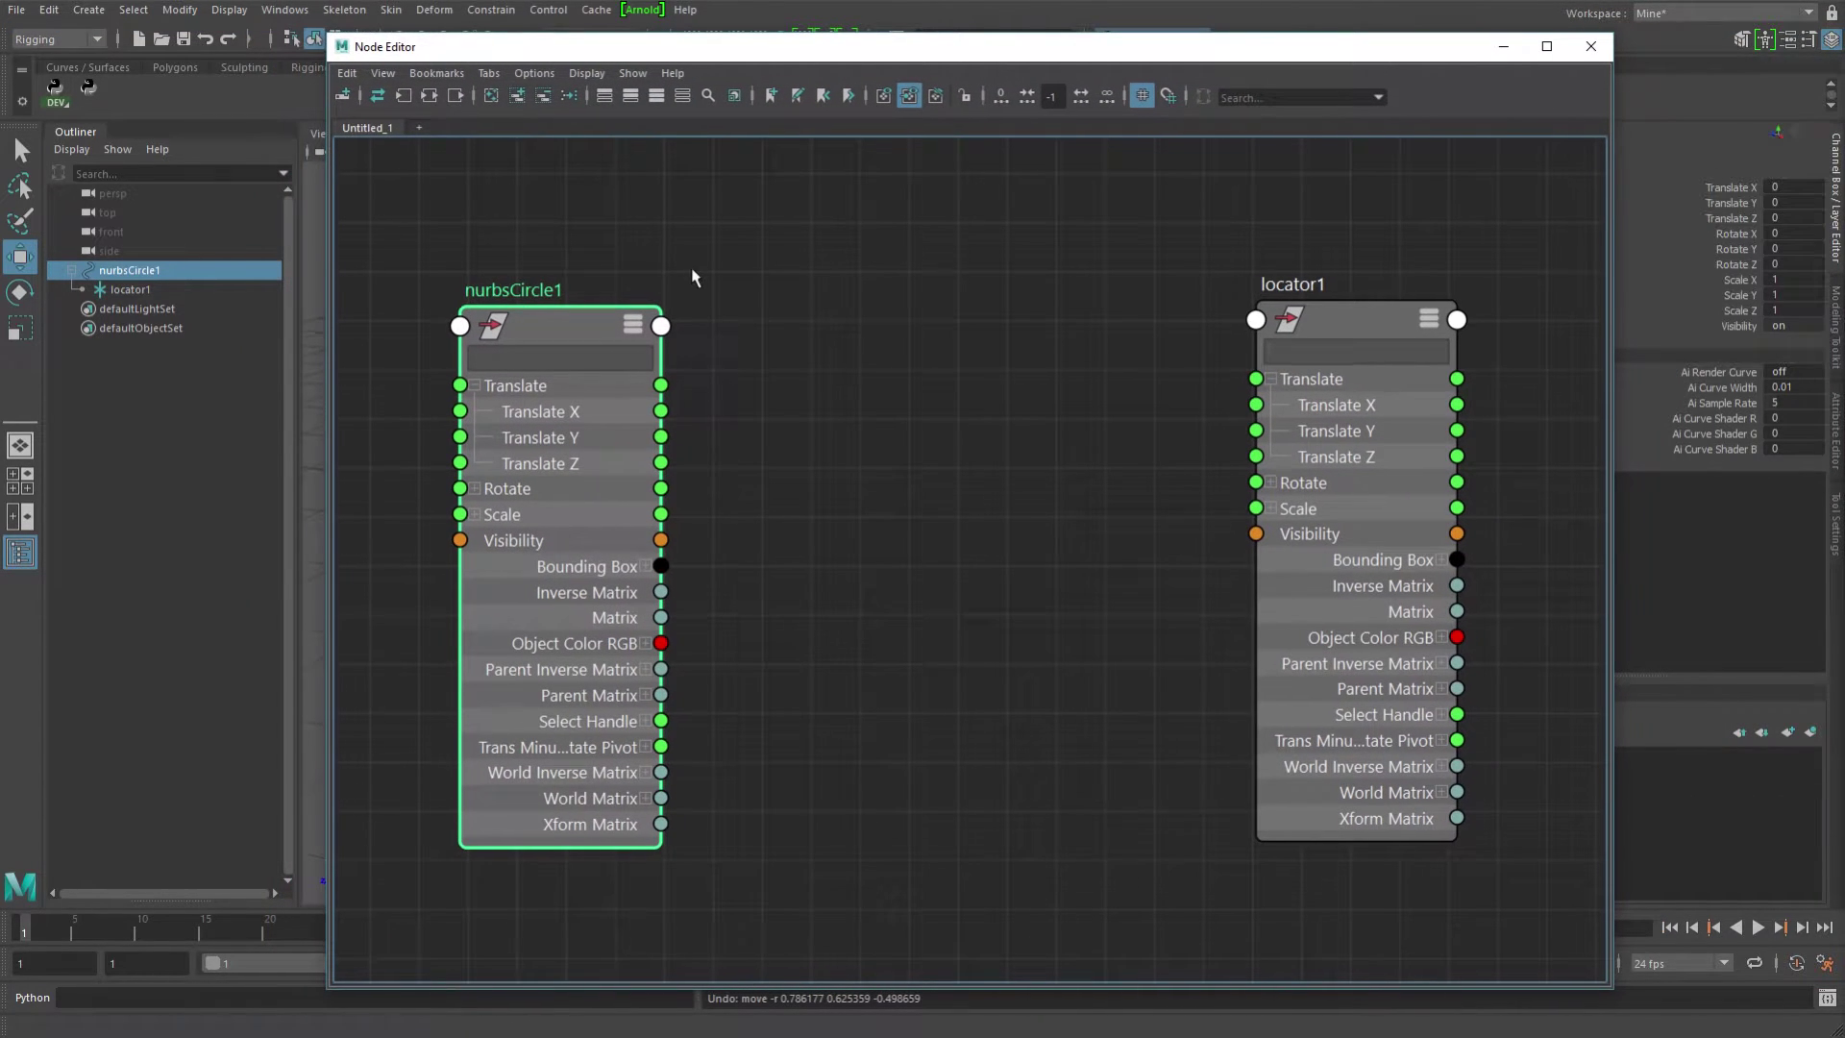
{"action": "left_click", "coordinate": [926, 353]}
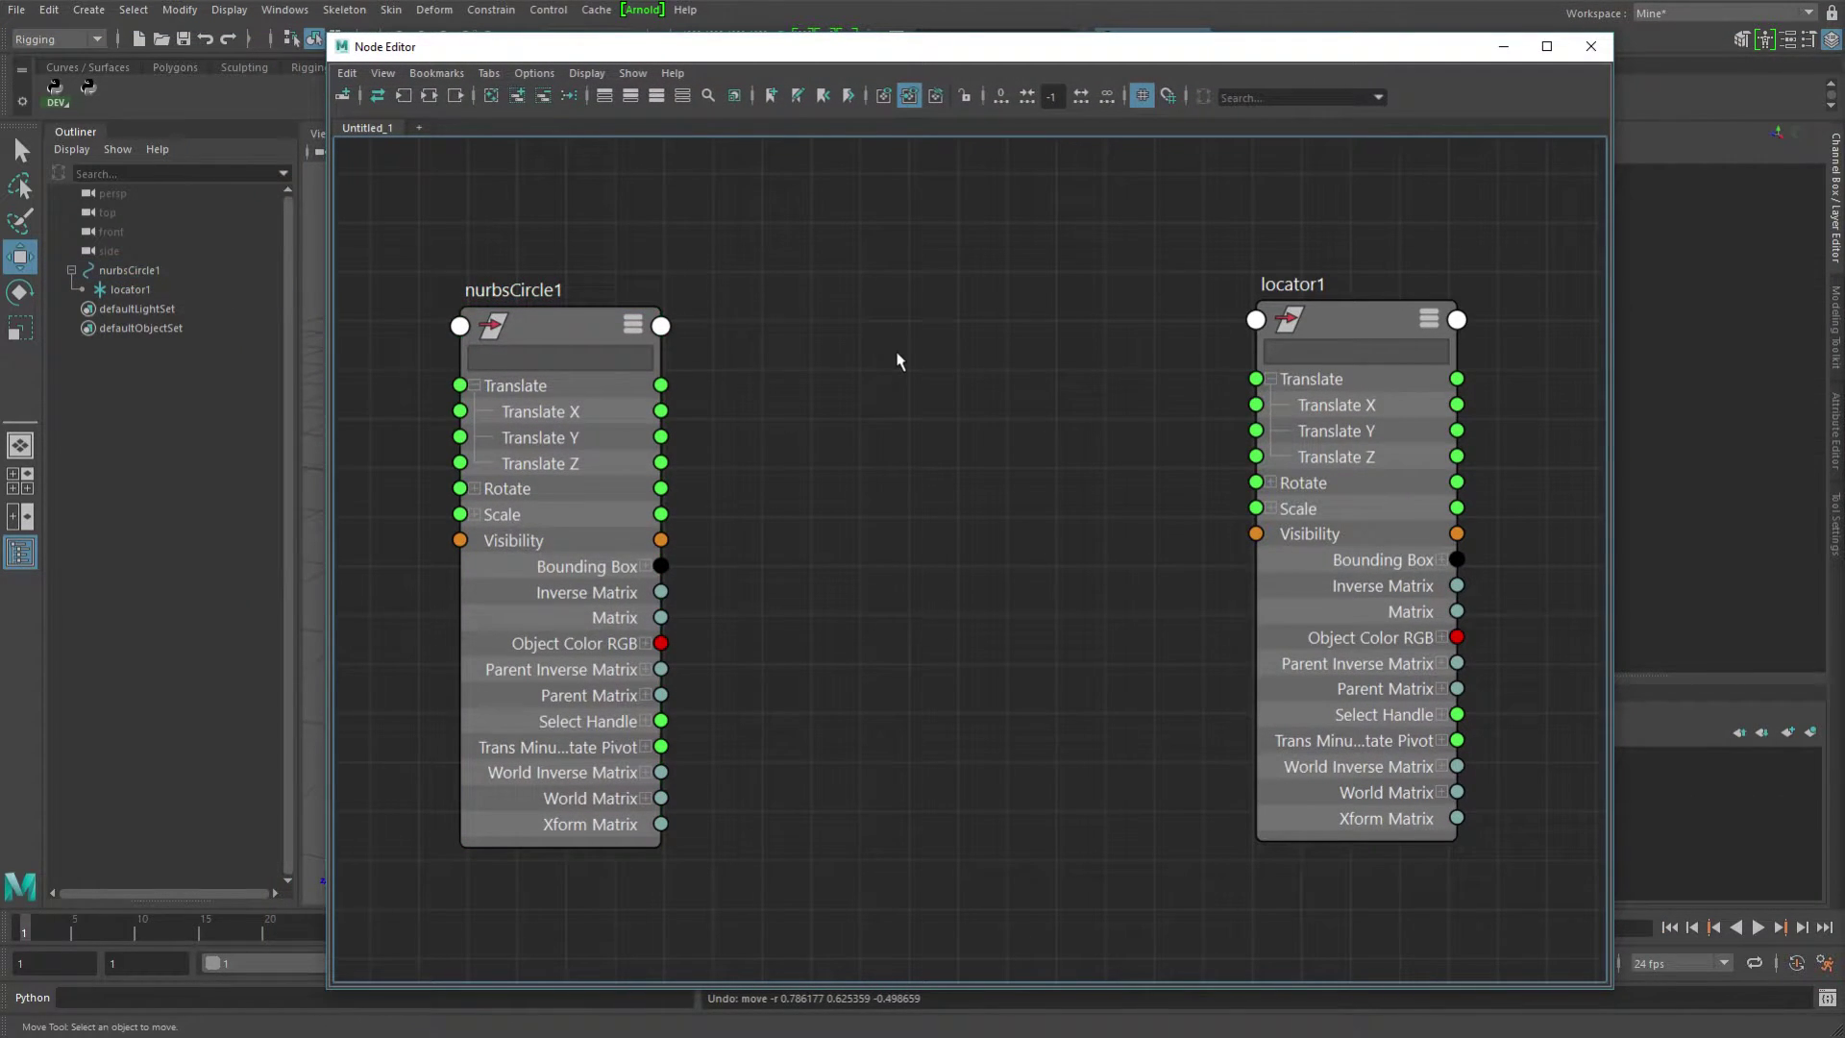
{"action": "key", "text": "Tab"}
{"action": "type", "text": "mul"}
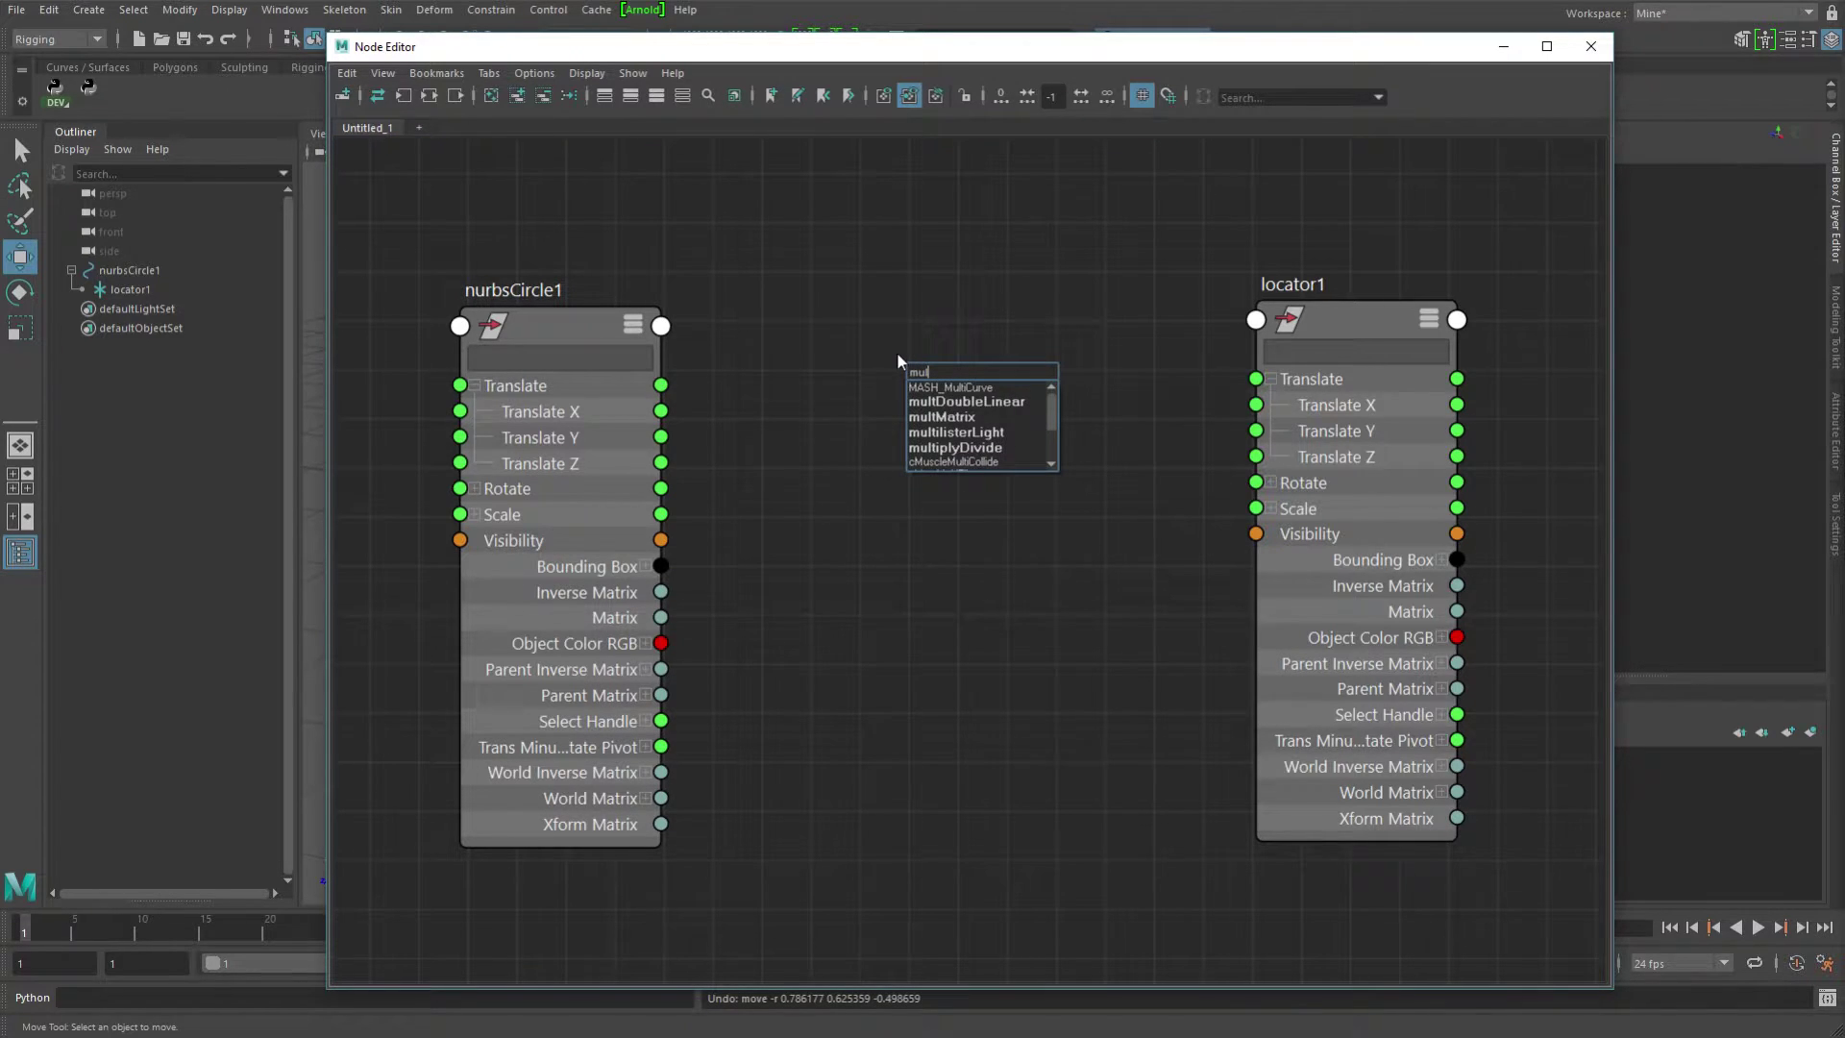
{"action": "key", "text": "Down"}
{"action": "key", "text": "Down"}
{"action": "key", "text": "Down"}
{"action": "key", "text": "Down"}
{"action": "key", "text": "Down"}
{"action": "key", "text": "Return"}
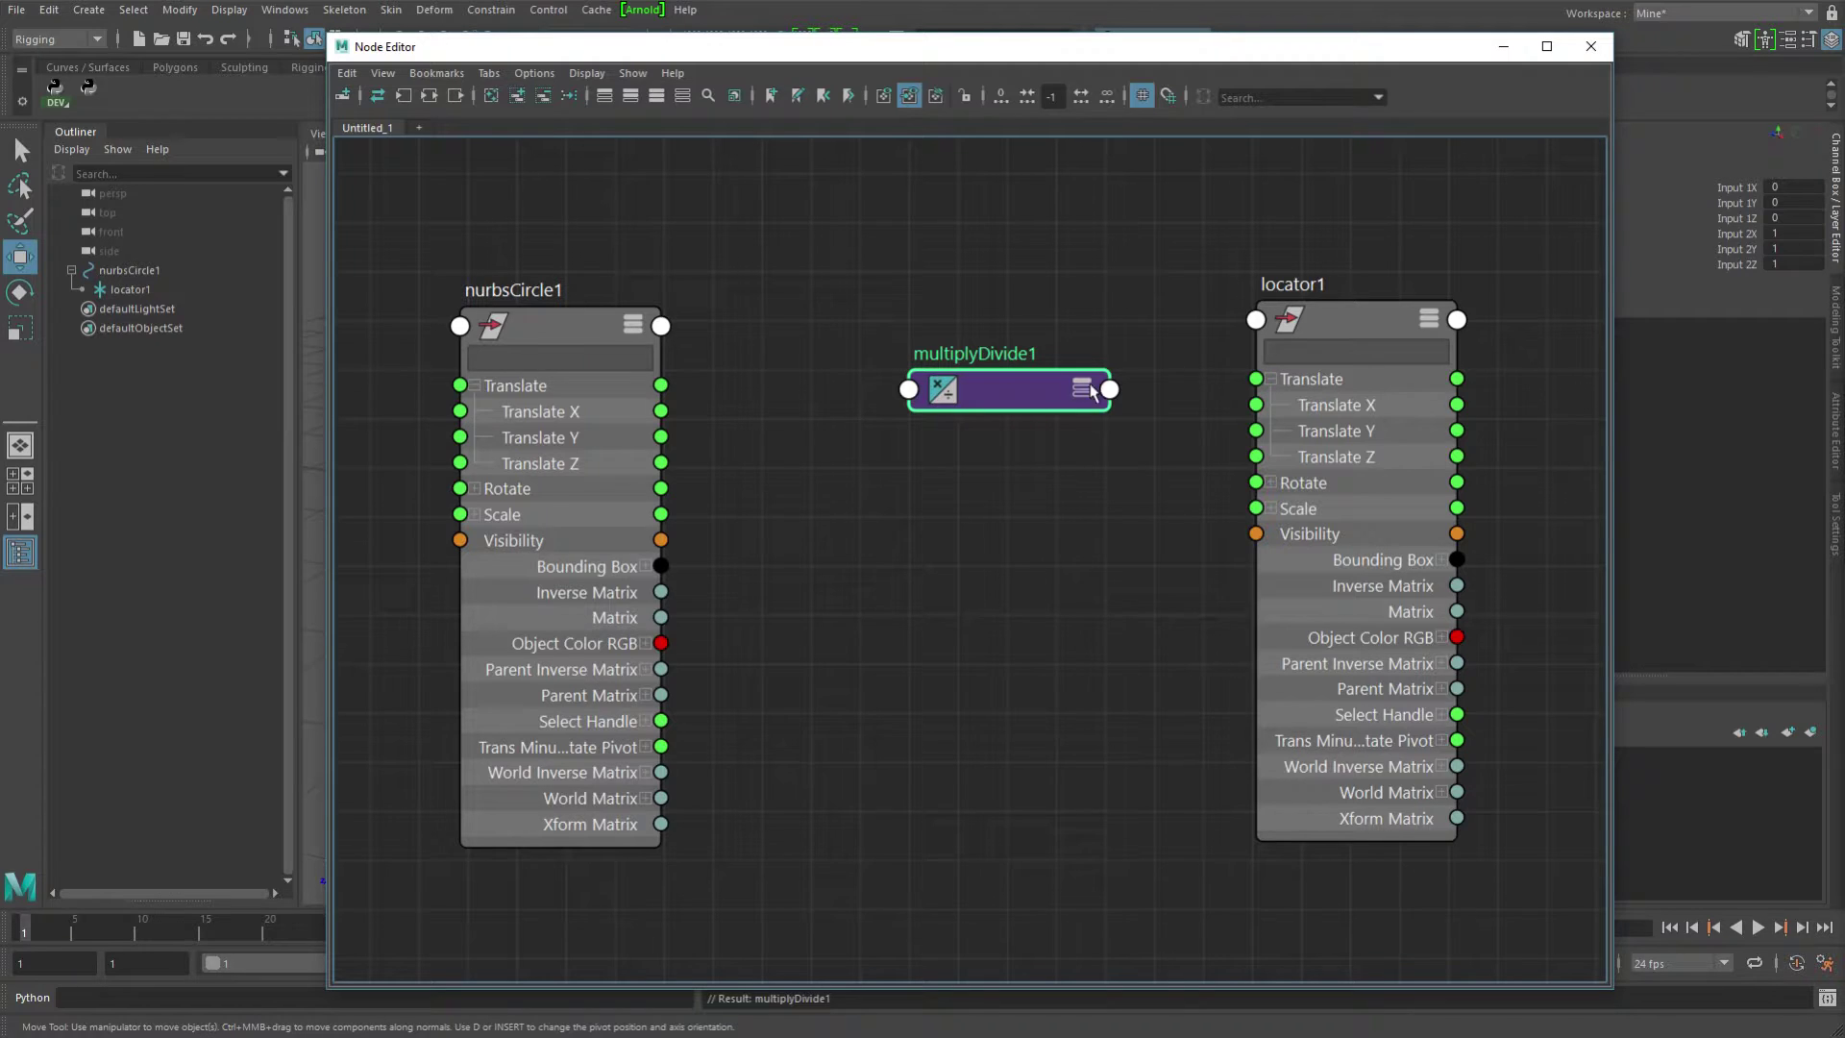
Place multiplyDivide1 between the two nodes and set Input 2X, 2Y and 2Z to -1.
{"action": "left_click", "coordinate": [1086, 391]}
{"action": "left_click", "coordinate": [1086, 397]}
{"action": "left_click_drag", "start_coordinate": [1041, 392], "coordinate": [975, 305]}
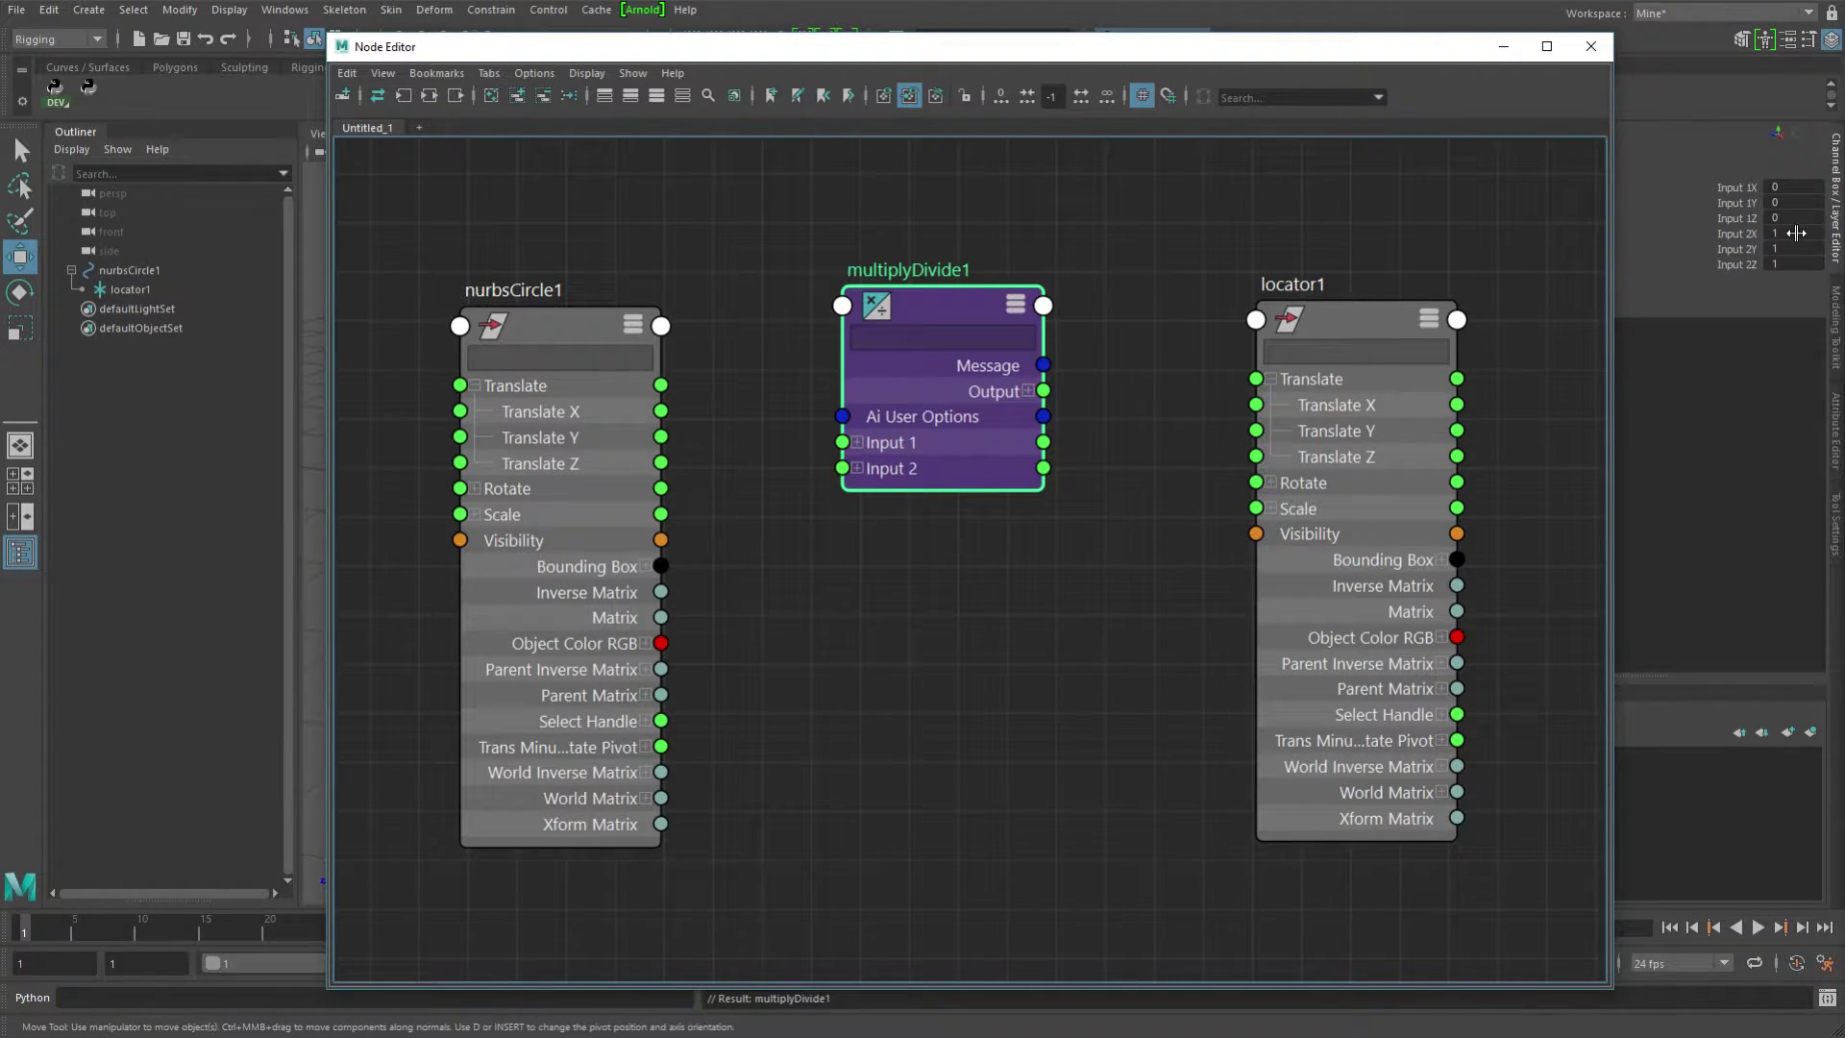
{"action": "left_click_drag", "start_coordinate": [1798, 229], "coordinate": [1805, 259]}
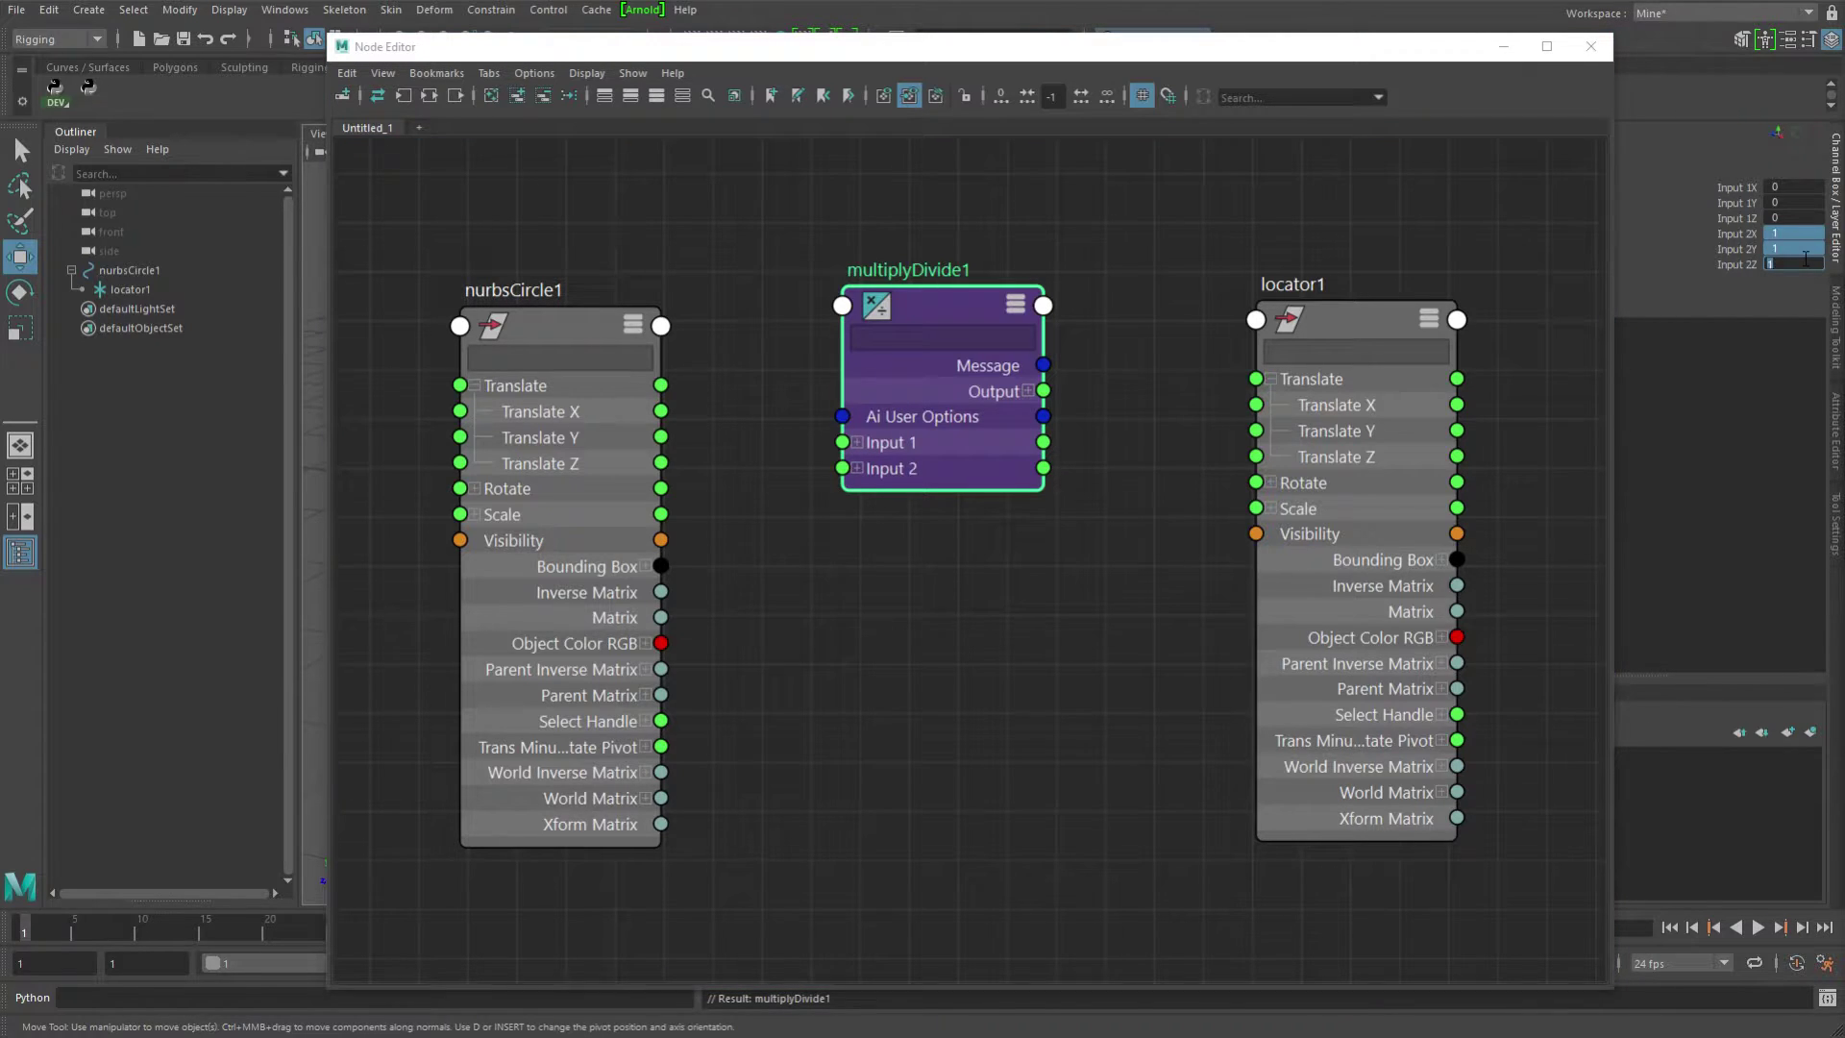
{"action": "type", "text": "-1"}
{"action": "key", "text": "Return"}
Wire nurbsCircle1 Translate into multiplyDivide1 Input 1, and its Output into locator1 Translate.
{"action": "left_click", "coordinate": [856, 442]}
{"action": "left_click", "coordinate": [1028, 392]}
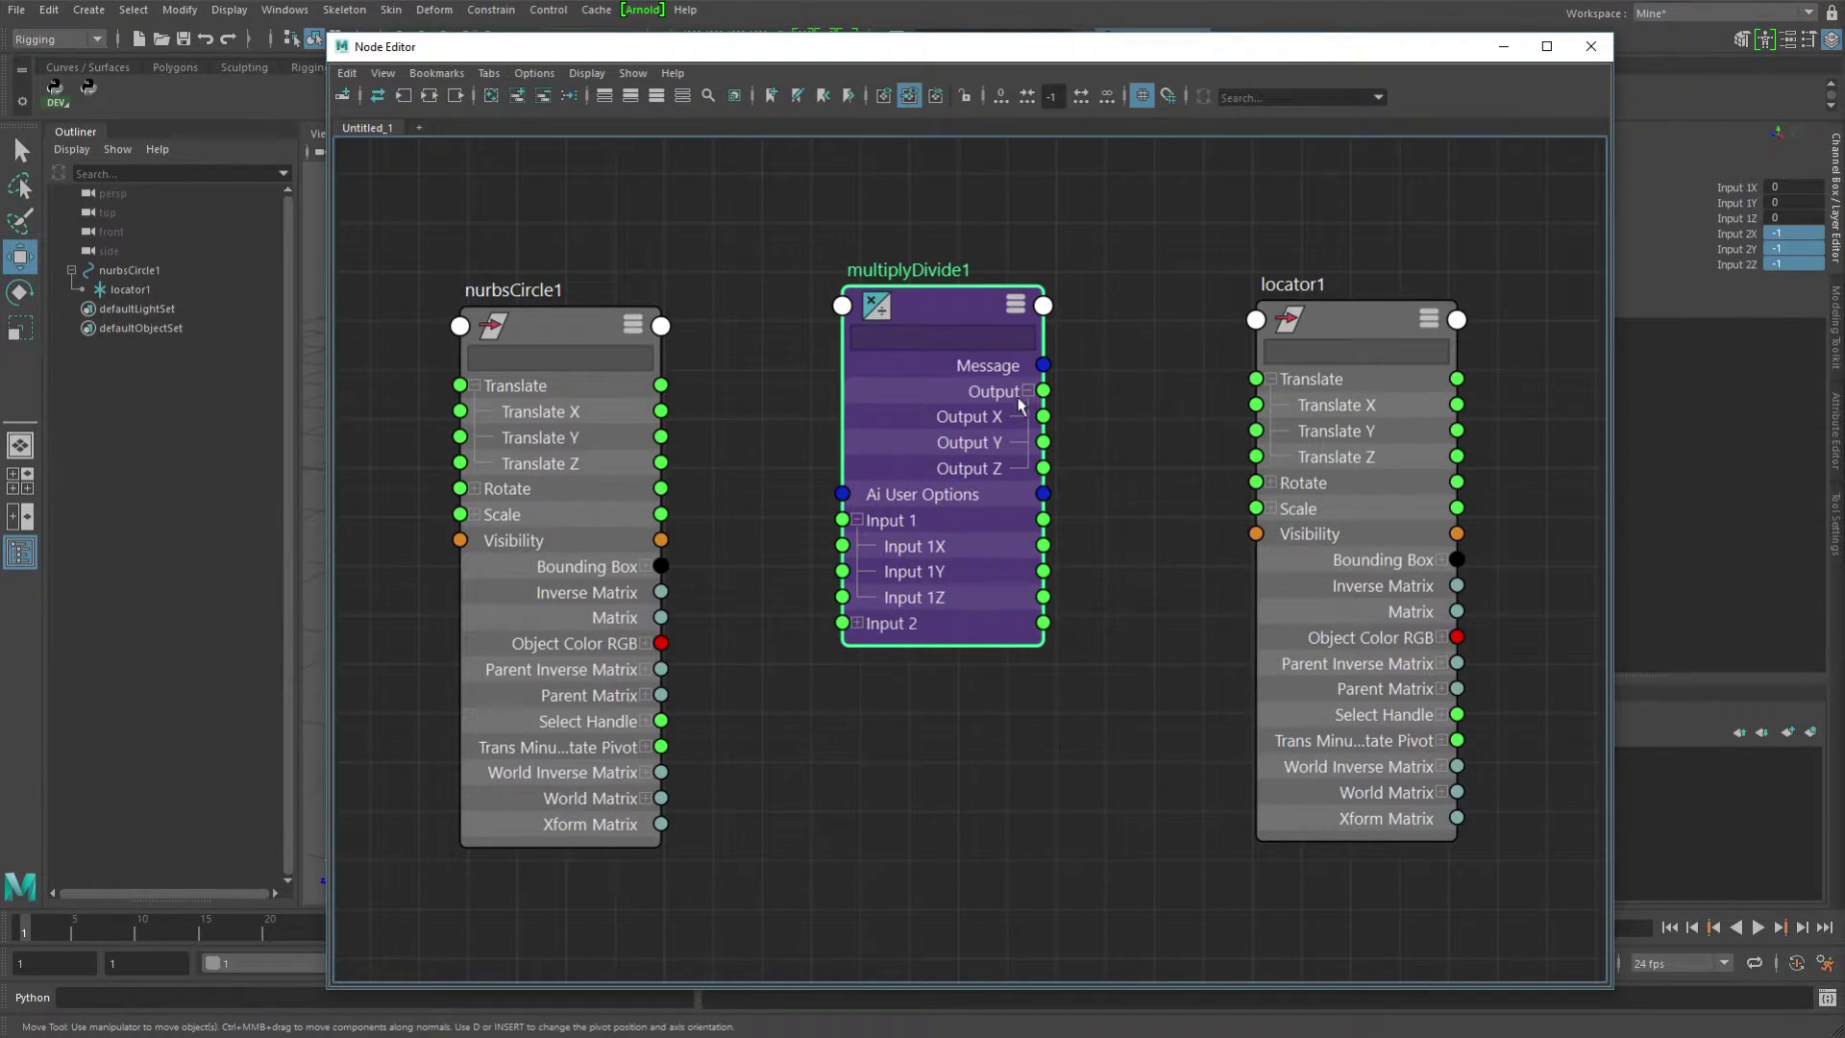
{"action": "left_click_drag", "start_coordinate": [660, 386], "coordinate": [843, 519]}
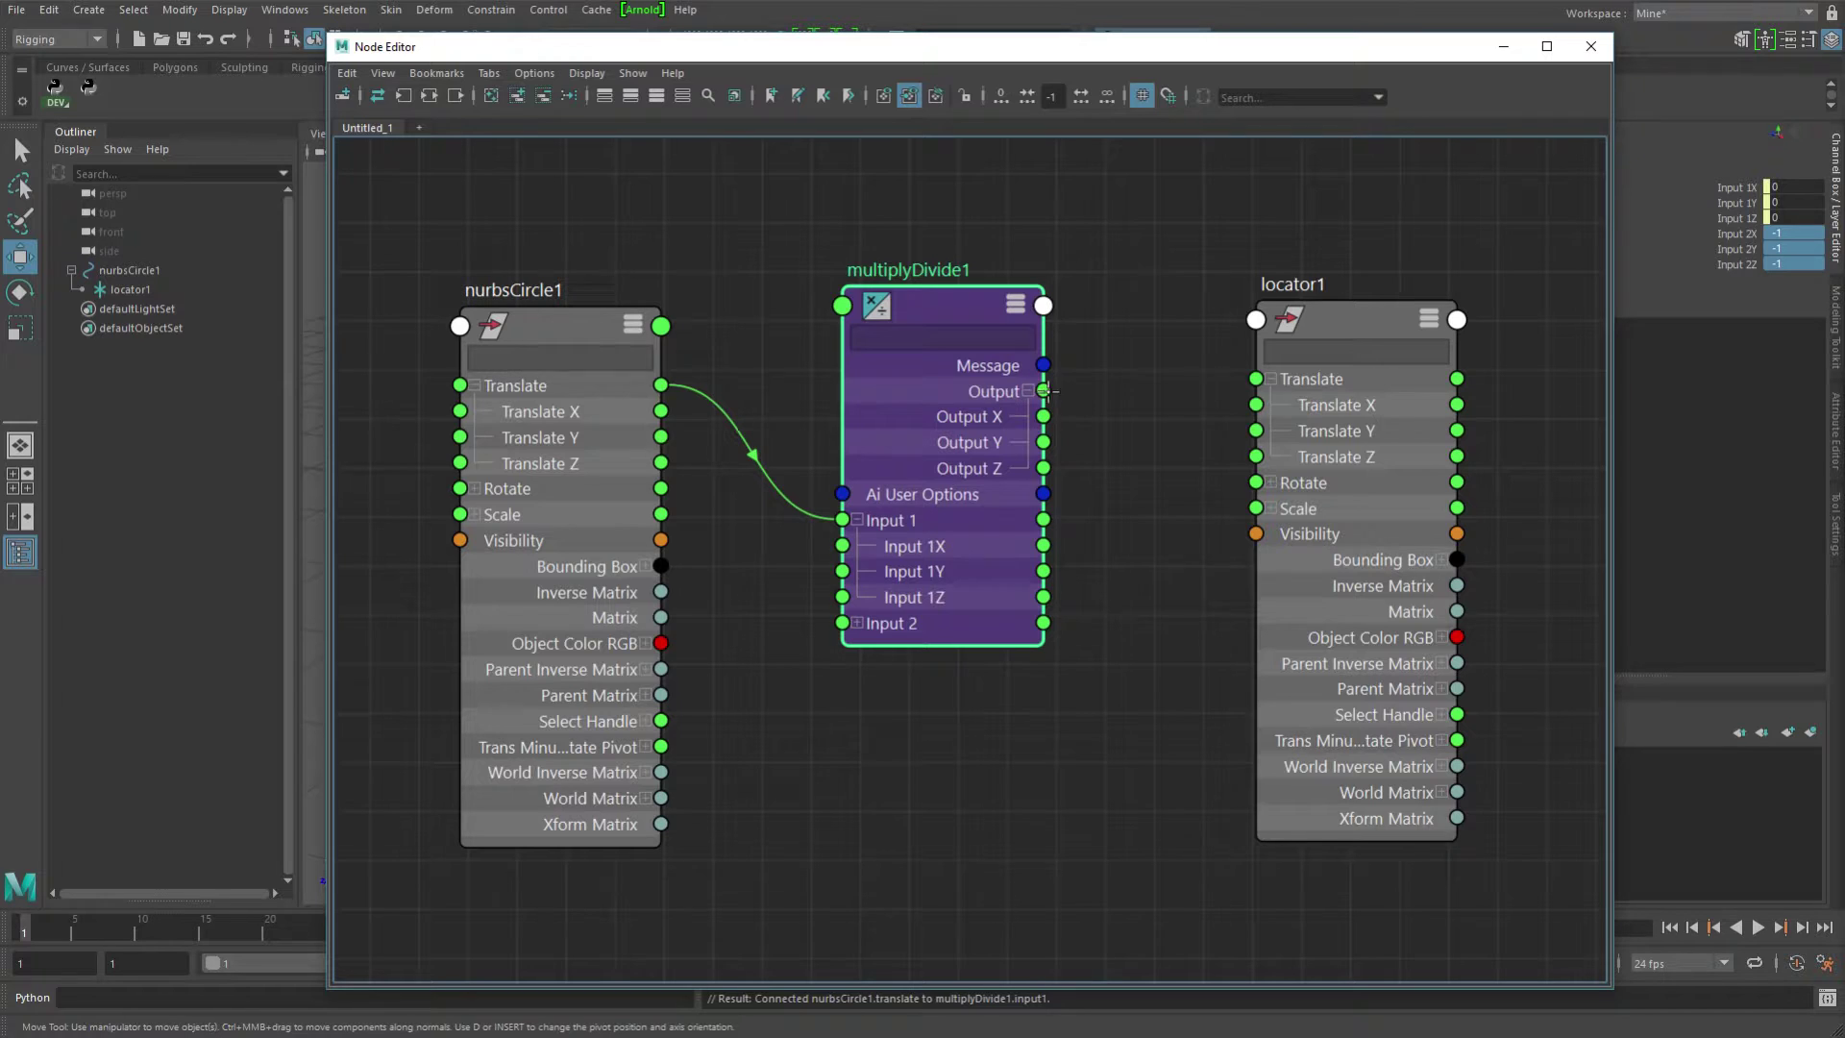
{"action": "left_click_drag", "start_coordinate": [1043, 390], "coordinate": [1259, 378]}
{"action": "left_click_drag", "start_coordinate": [1364, 314], "coordinate": [1392, 284]}
{"action": "left_click_drag", "start_coordinate": [939, 299], "coordinate": [969, 297]}
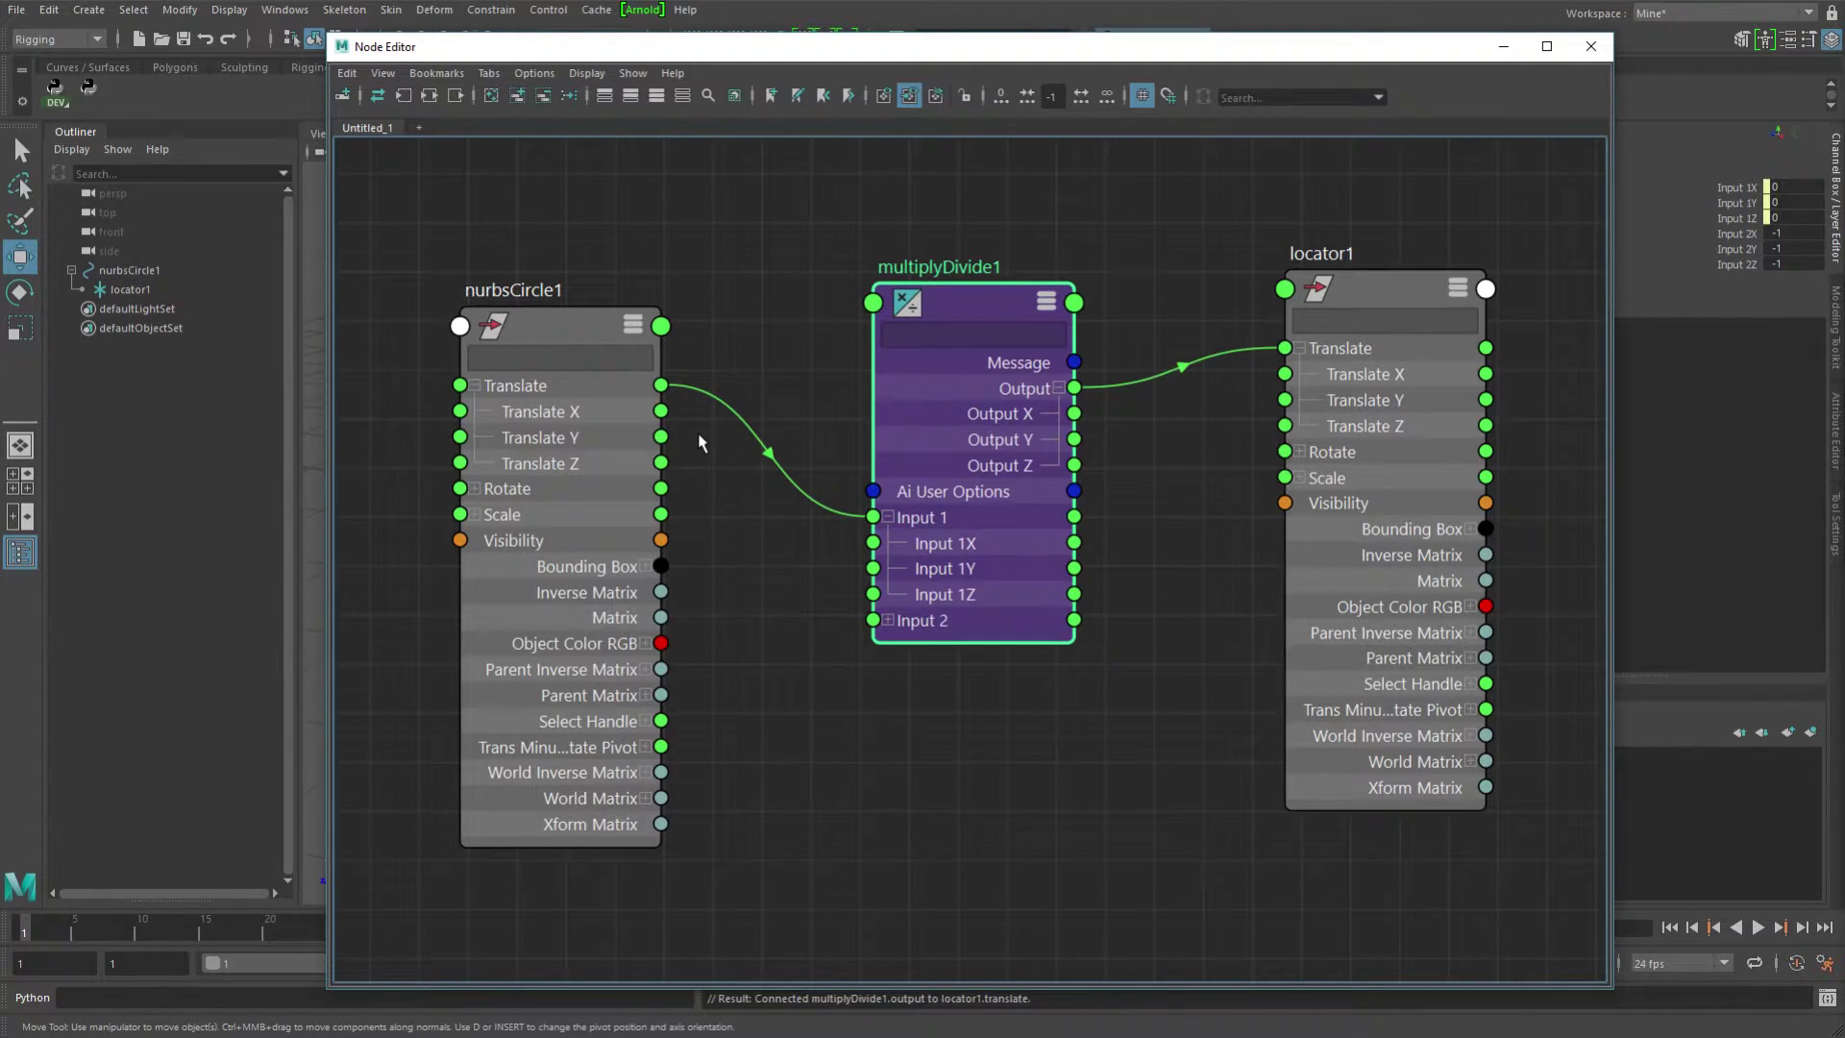
{"action": "left_click_drag", "start_coordinate": [663, 412], "coordinate": [872, 542]}
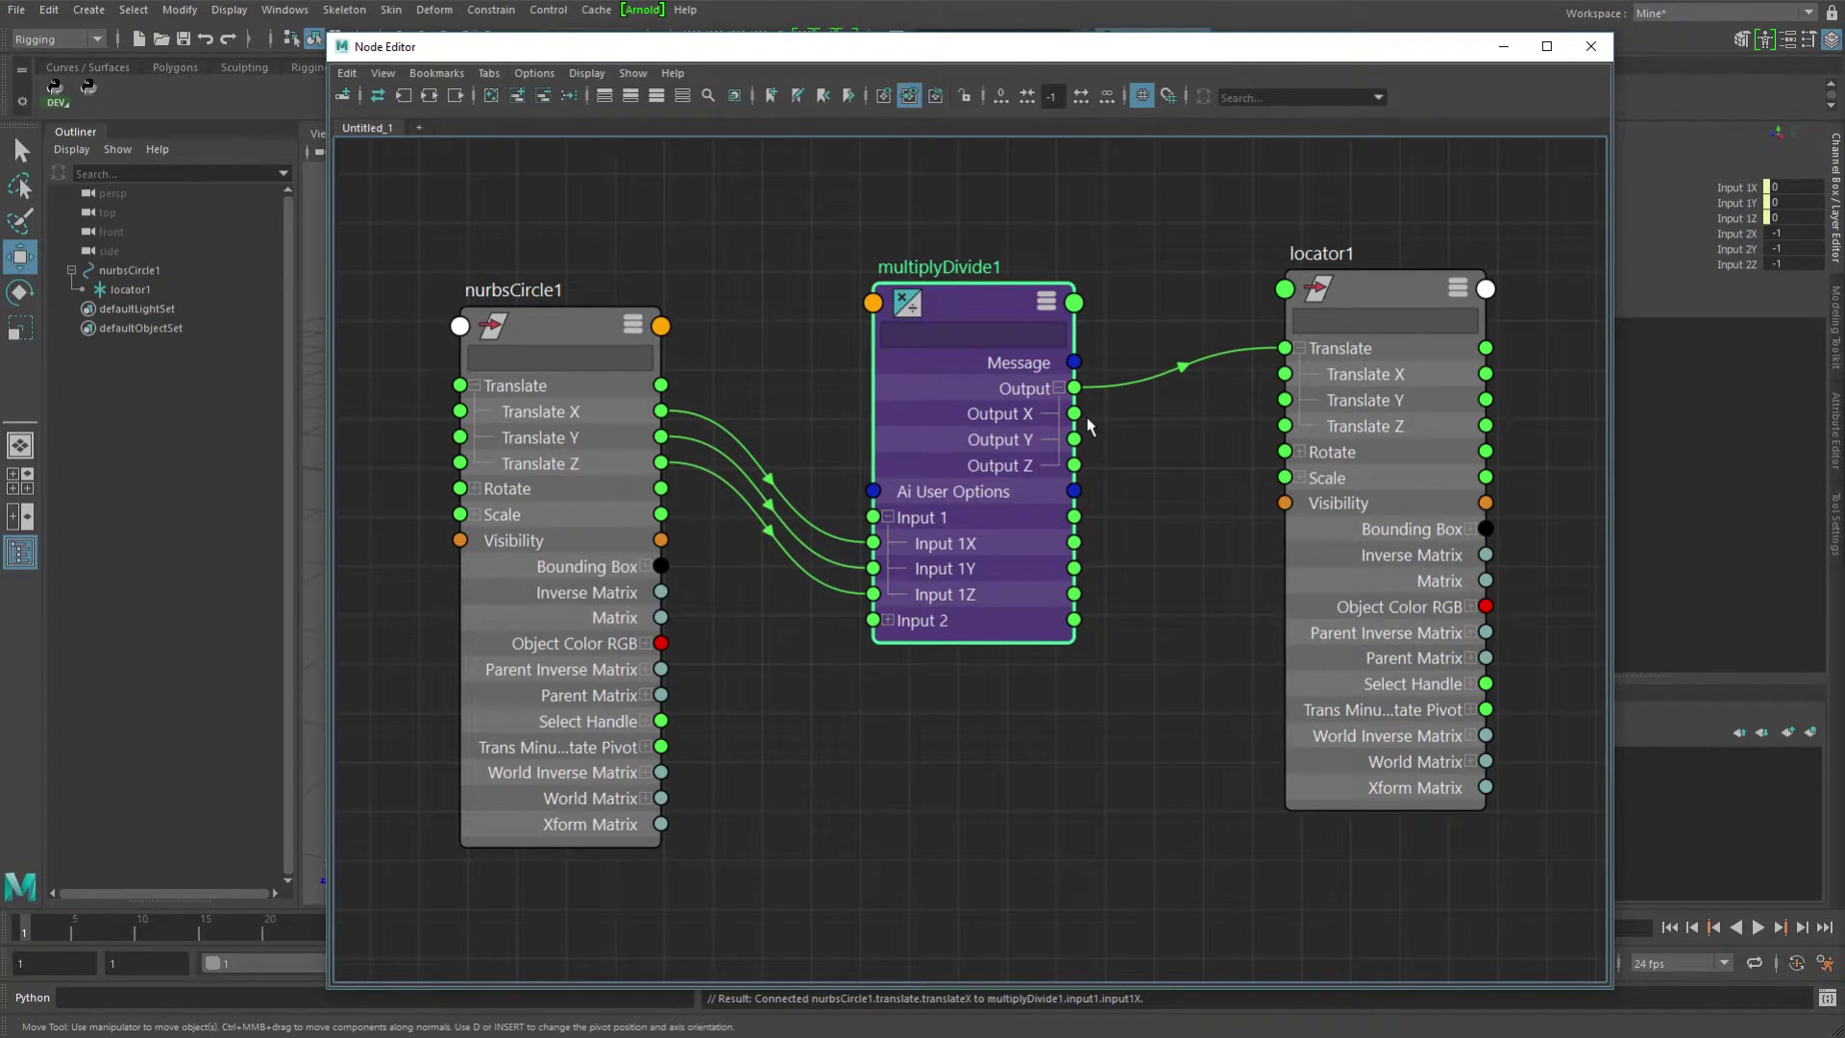
{"action": "left_click_drag", "start_coordinate": [1075, 414], "coordinate": [1286, 375]}
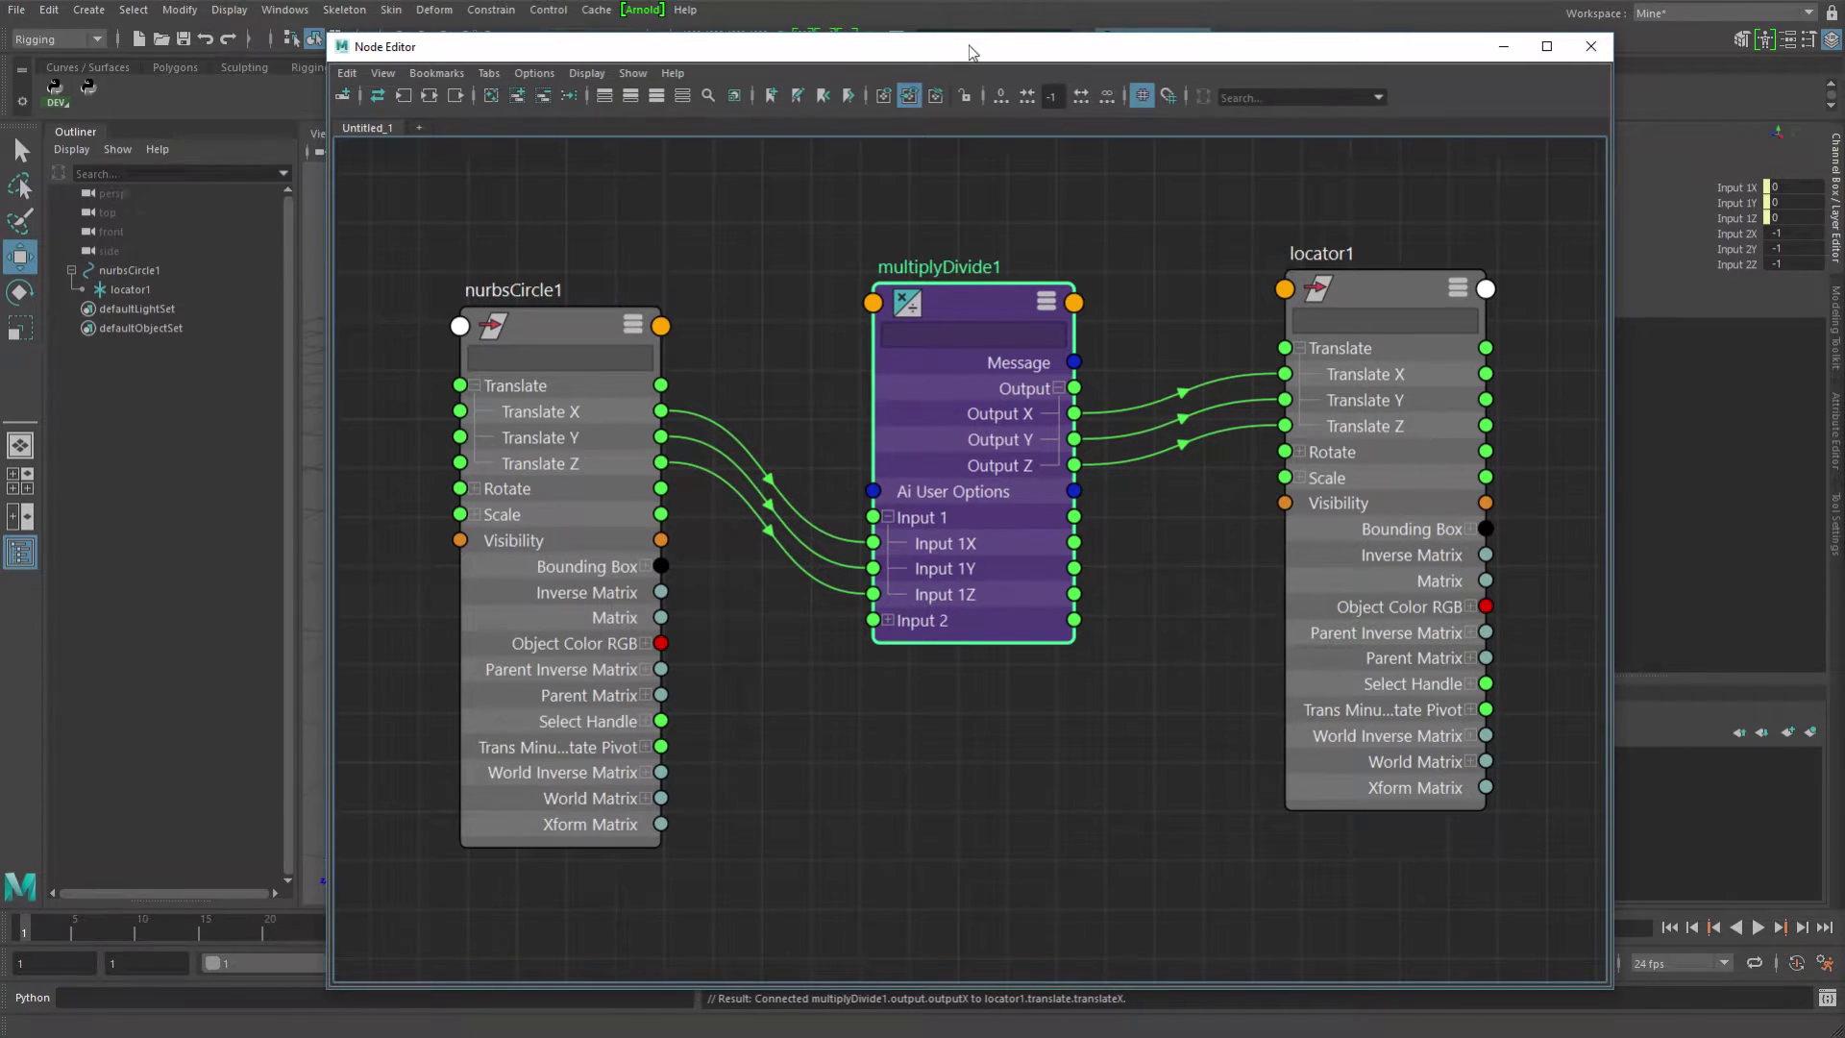
Move the circle to 1.913, 1.415, -1.849 and confirm locator1 reads -1.913, -1.415, 1.849.
{"action": "left_click_drag", "start_coordinate": [968, 52], "coordinate": [1844, 57]}
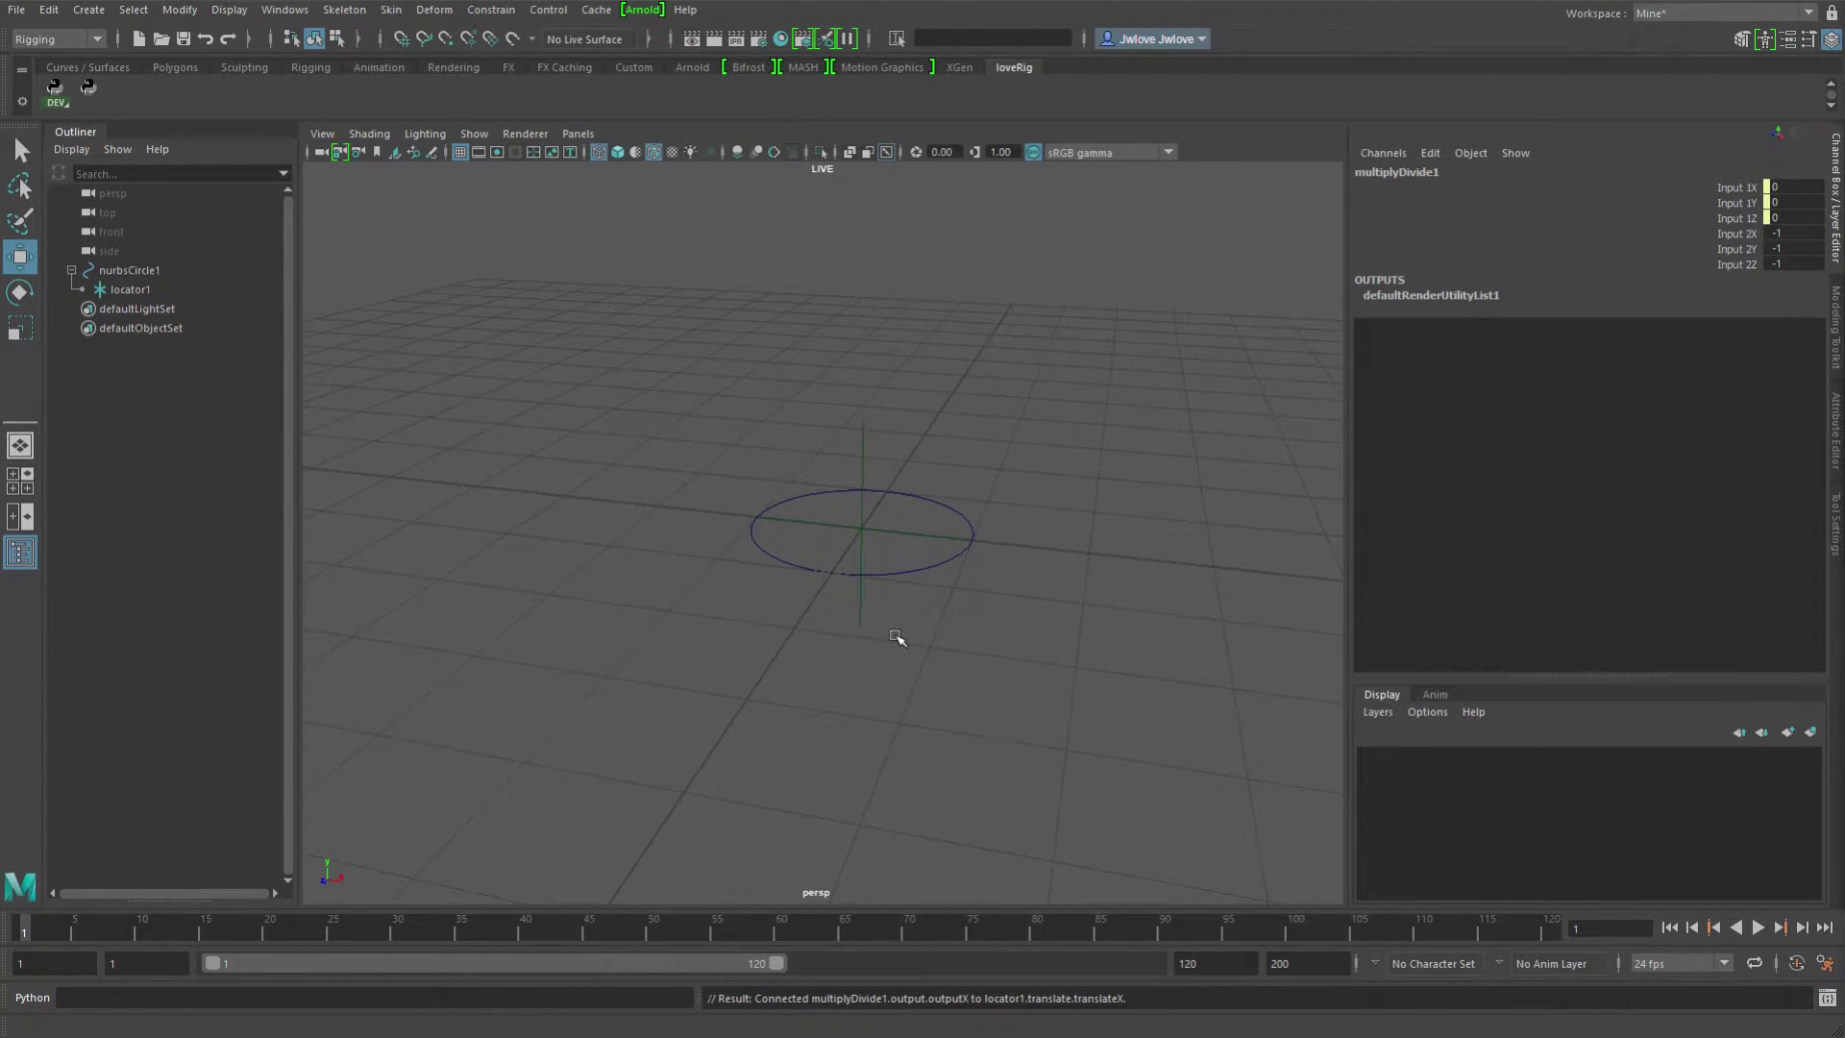
{"action": "left_click_drag", "start_coordinate": [957, 647], "coordinate": [892, 569]}
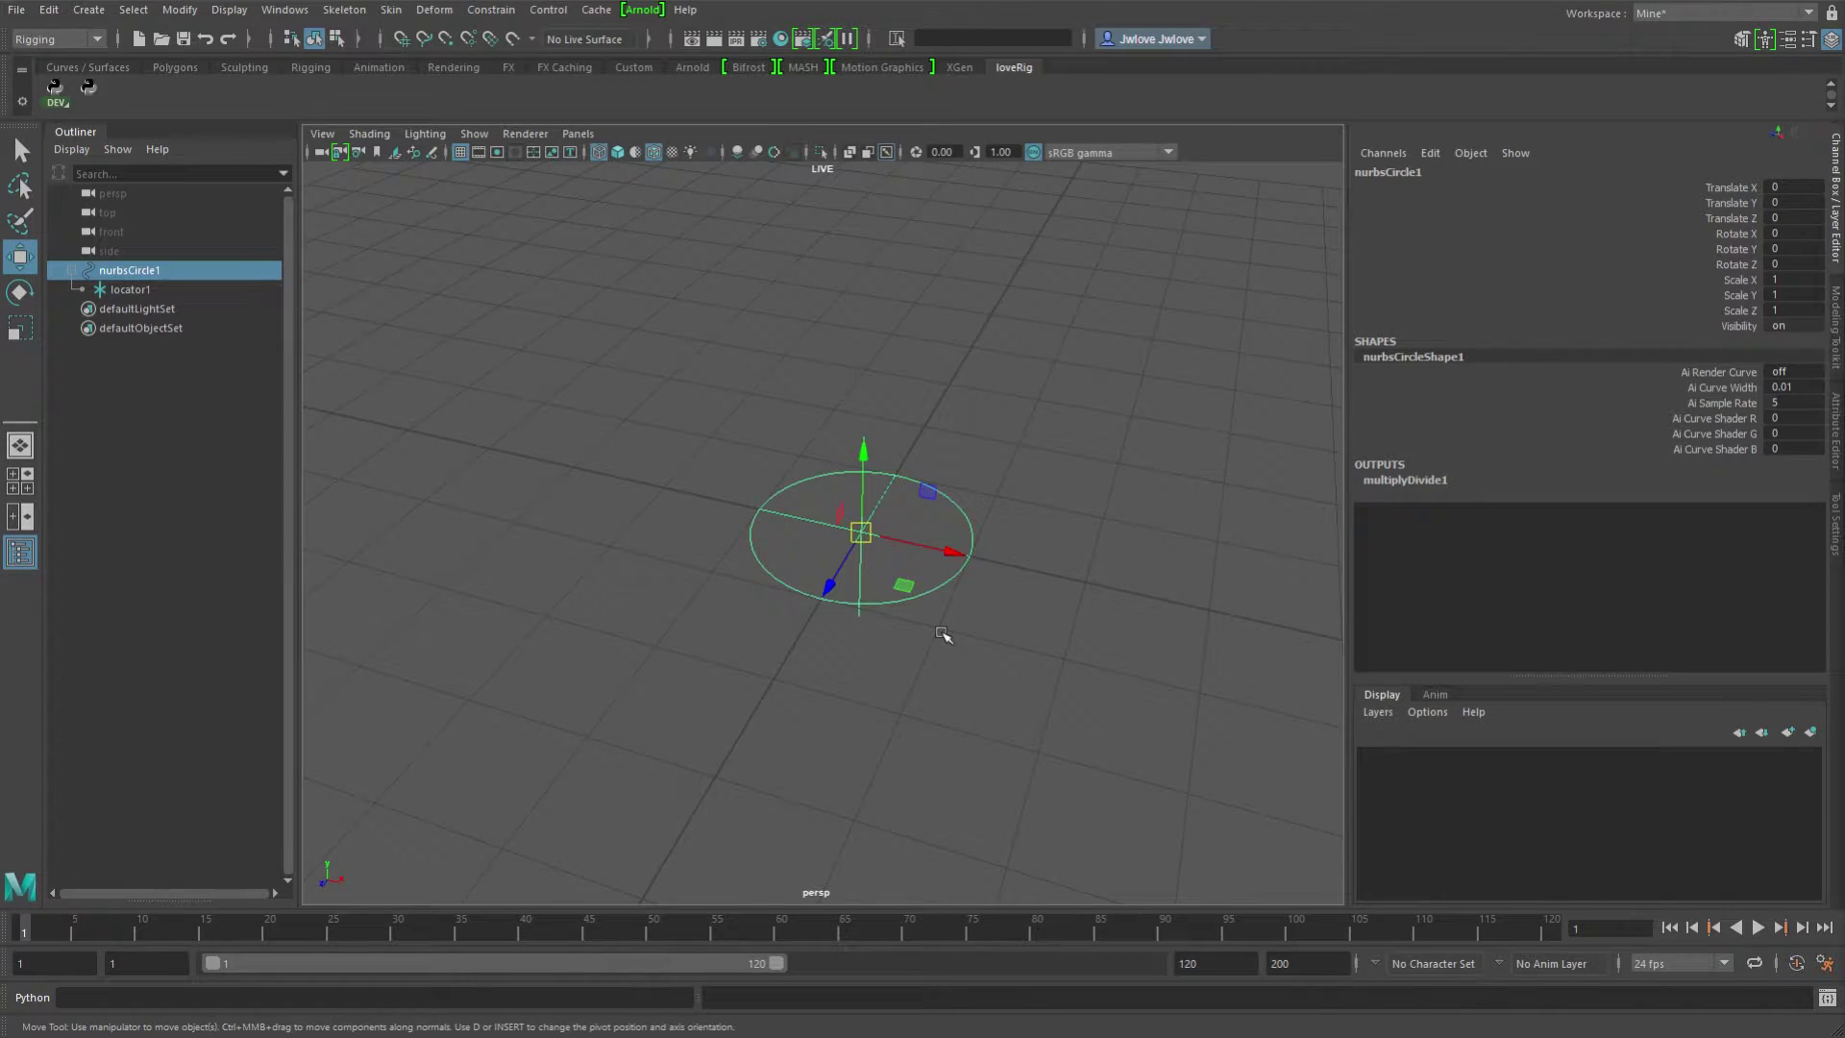
{"action": "middle_click_drag", "start_coordinate": [877, 675], "coordinate": [1110, 463]}
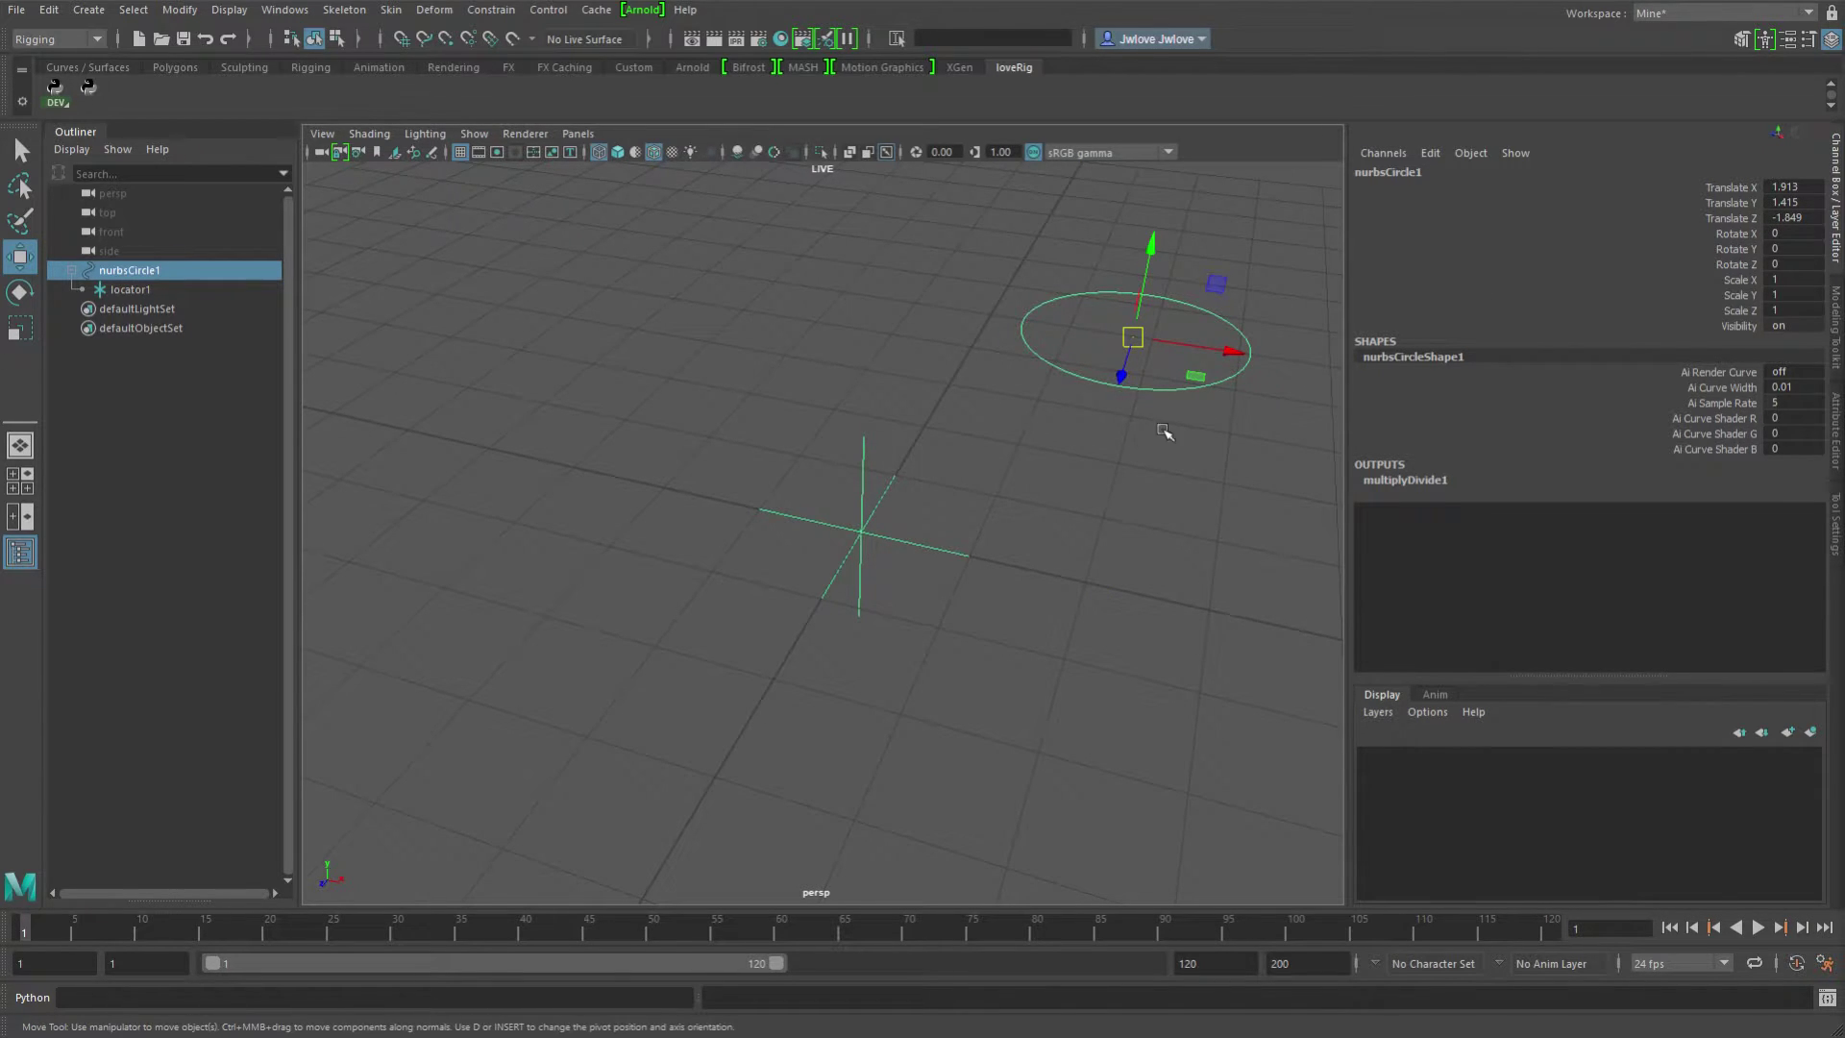
{"action": "left_click_drag", "start_coordinate": [966, 392], "coordinate": [834, 459]}
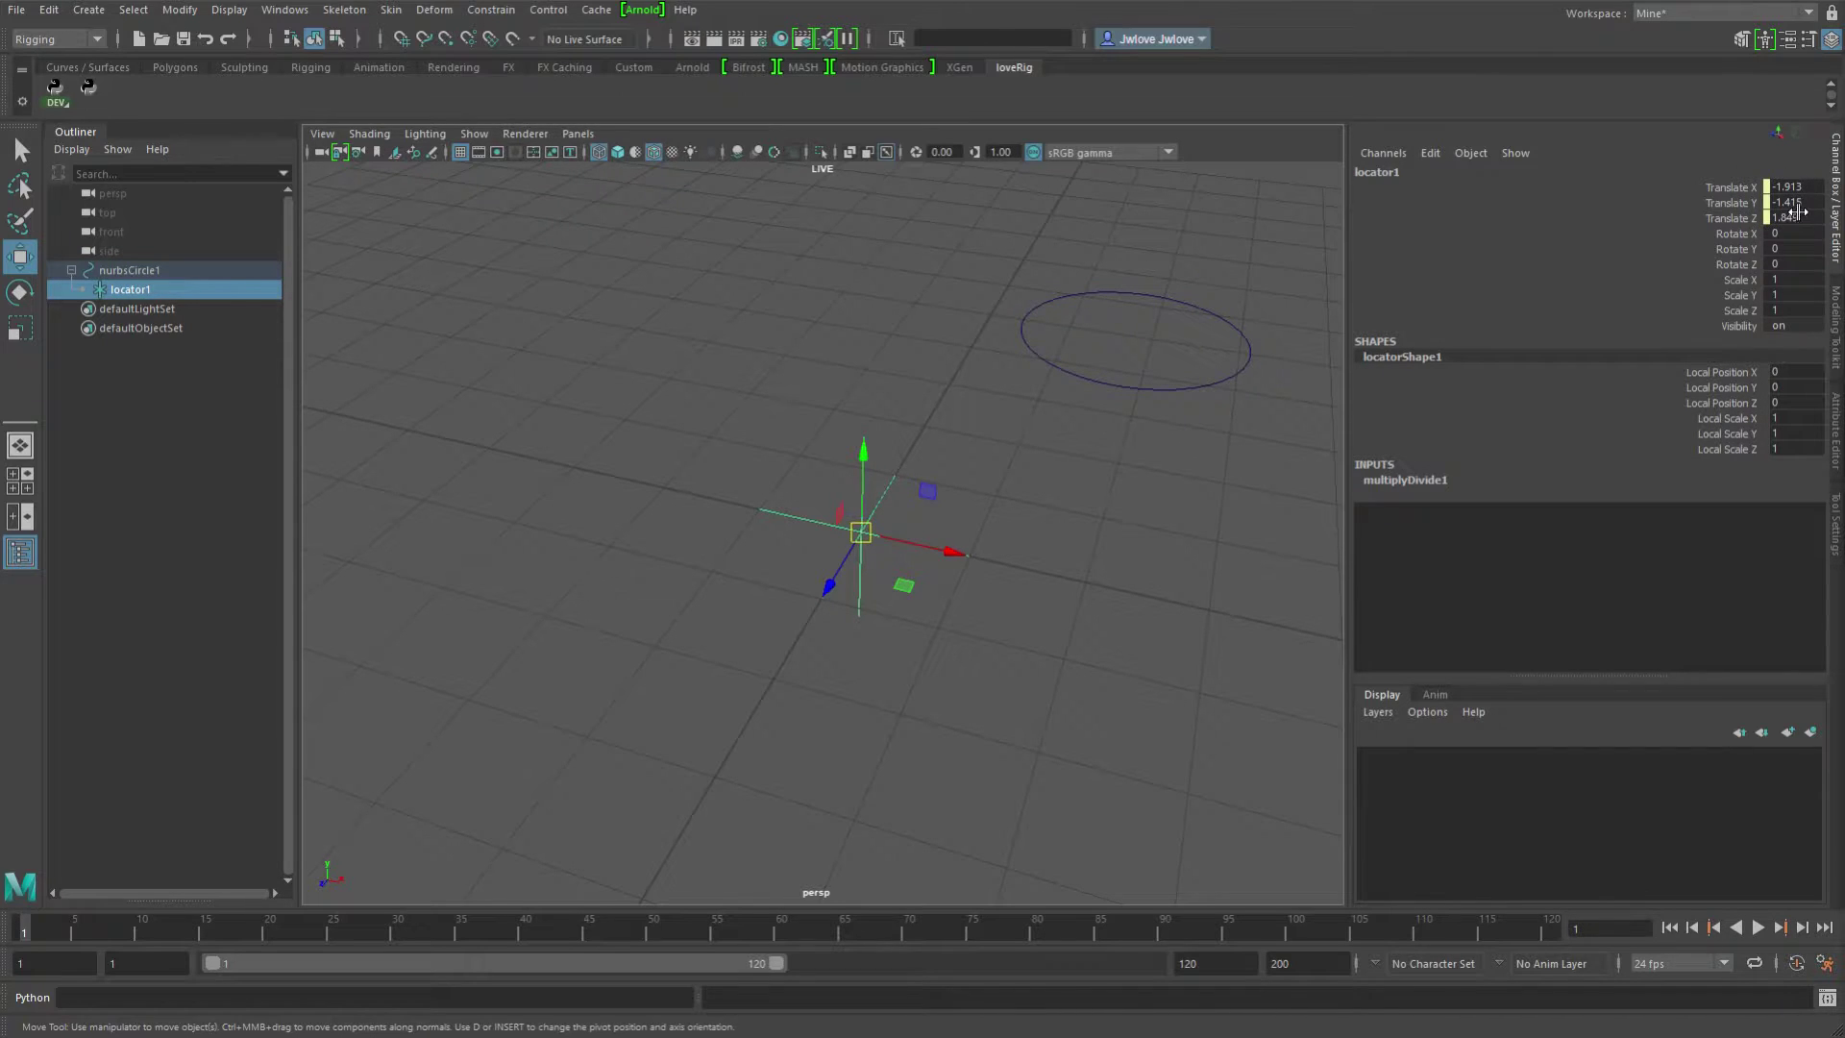
{"action": "left_click_drag", "start_coordinate": [1207, 268], "coordinate": [1143, 327]}
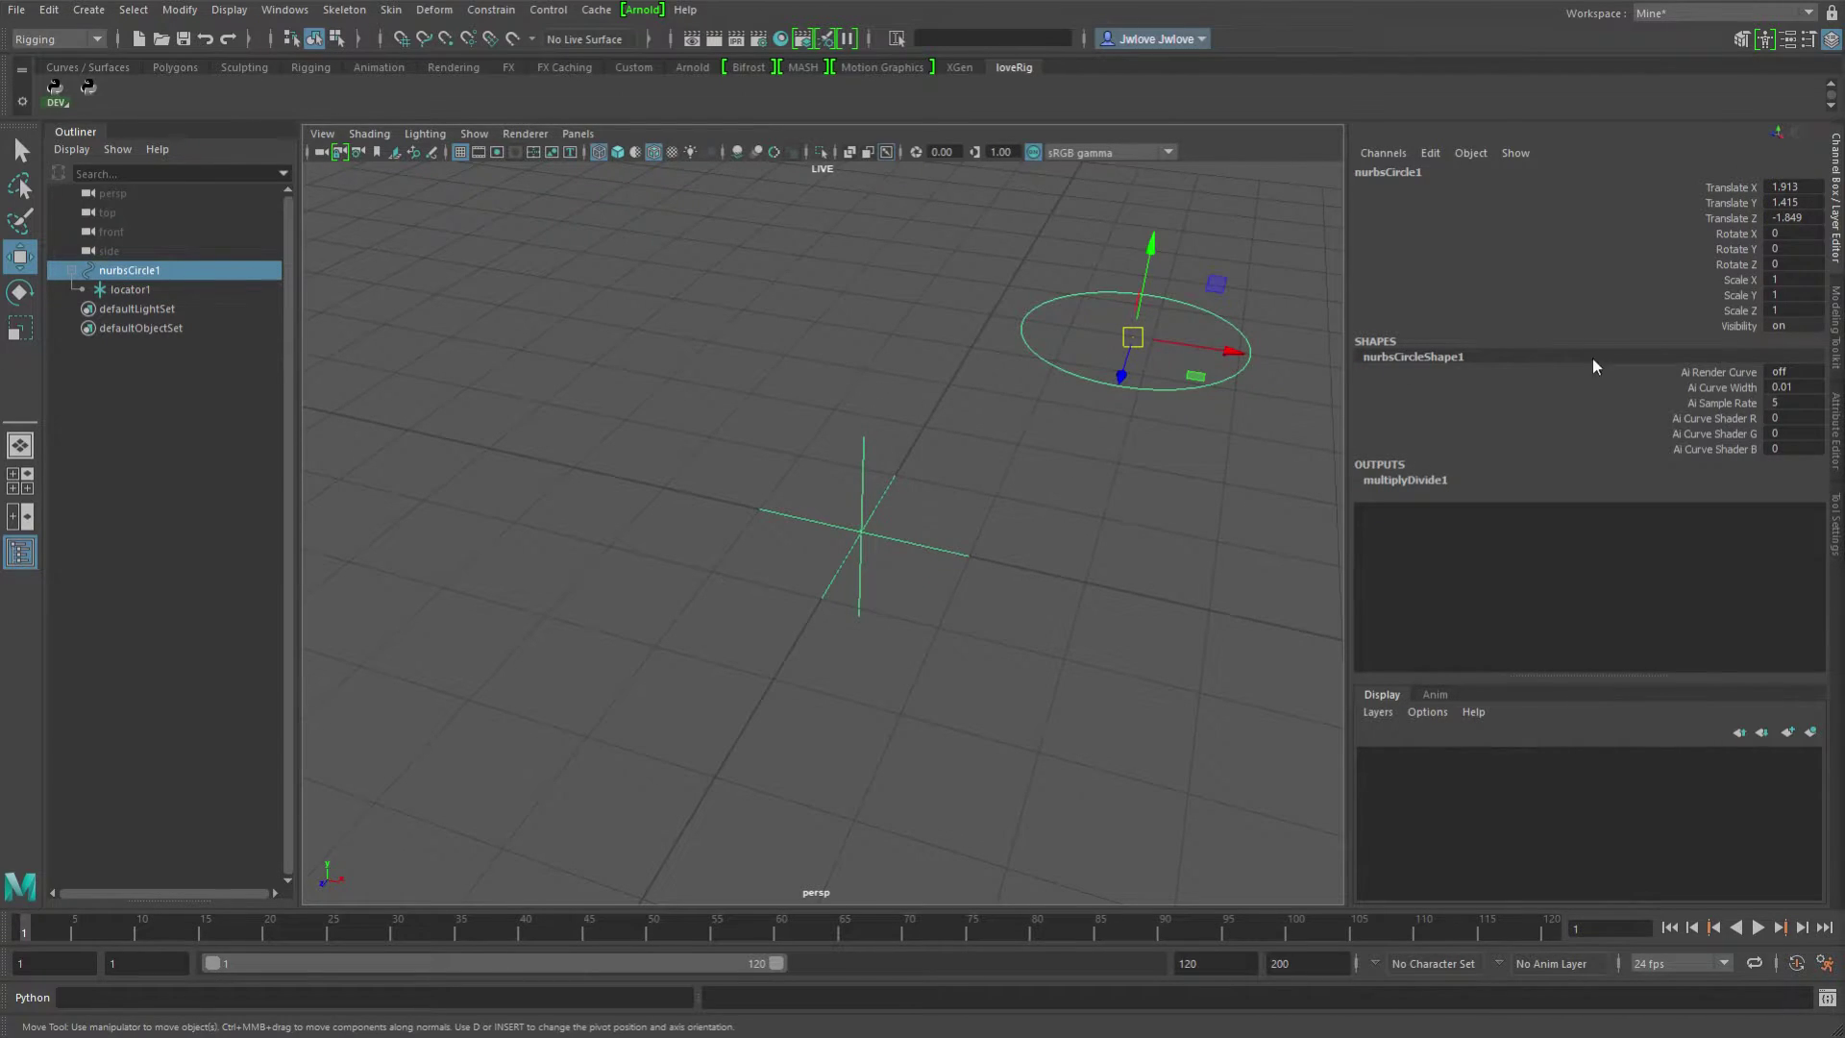
Reset the circle, unparent locator1, parent the circle under locator1, and test-move it.
{"action": "left_click", "coordinate": [94, 96]}
{"action": "left_click", "coordinate": [152, 288]}
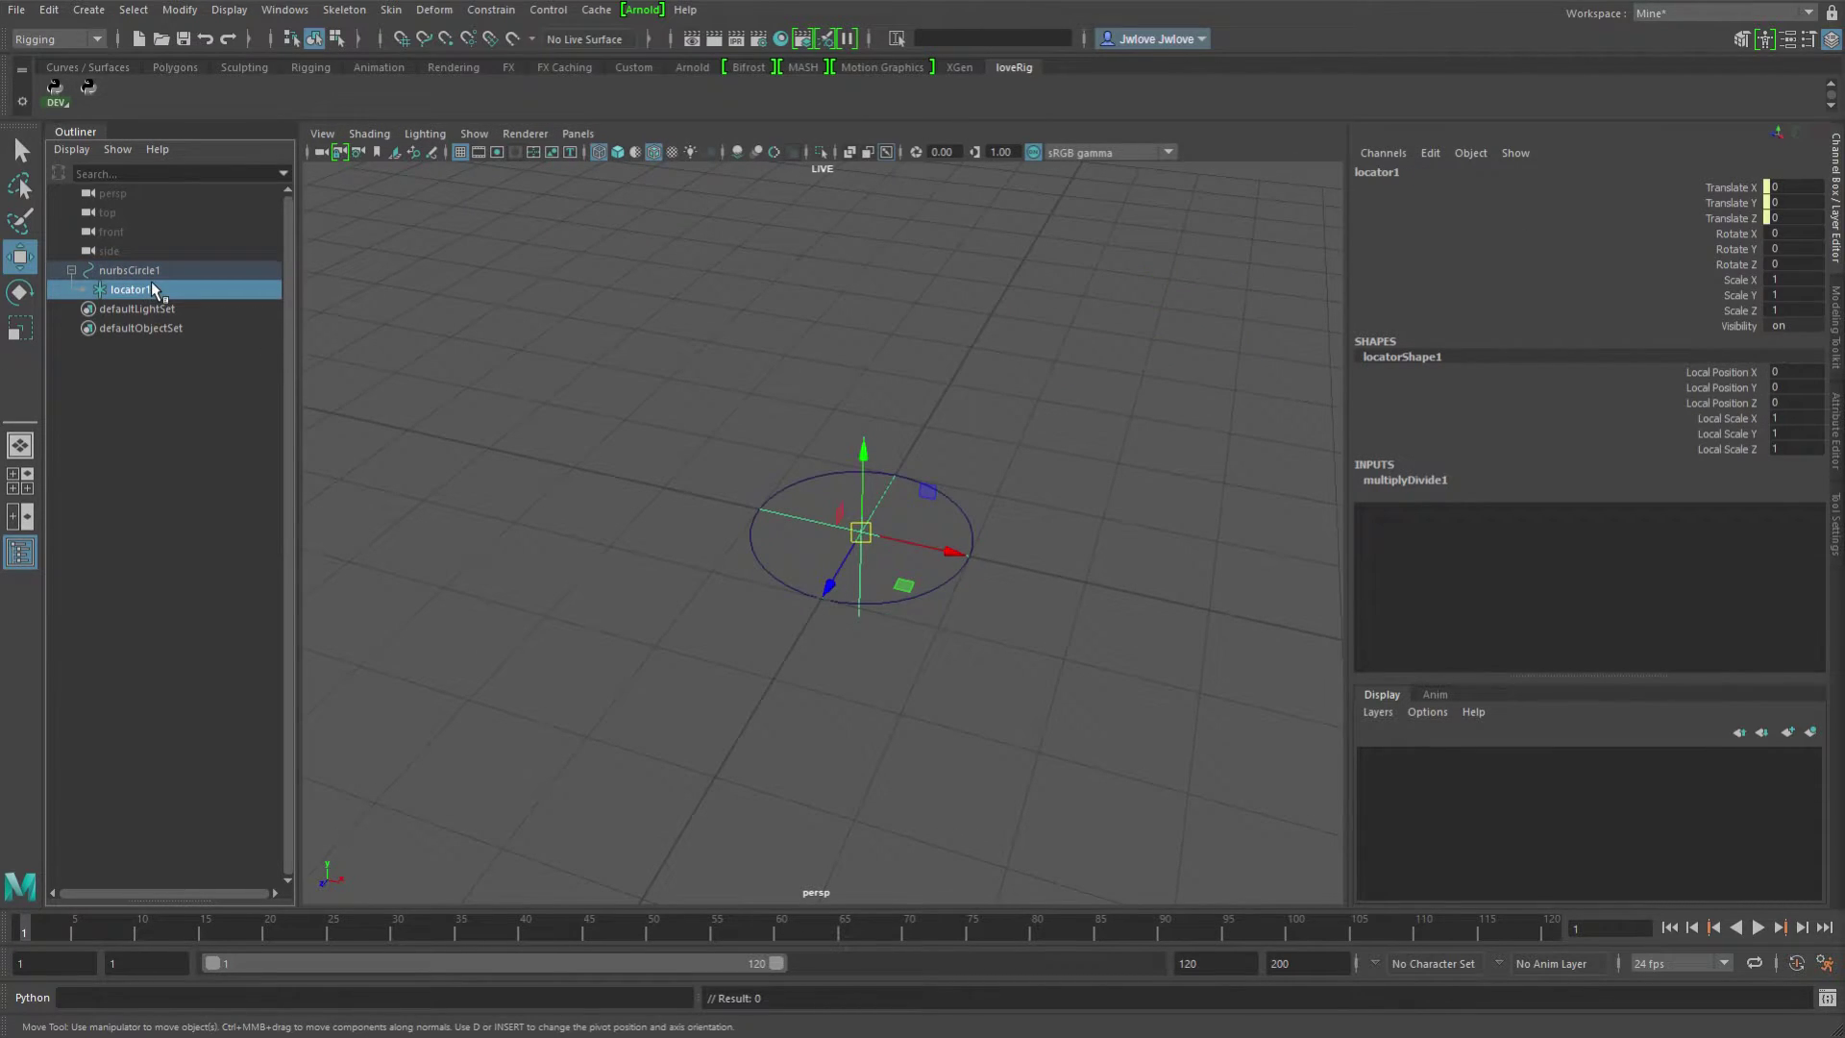
{"action": "key", "text": "shift+p"}
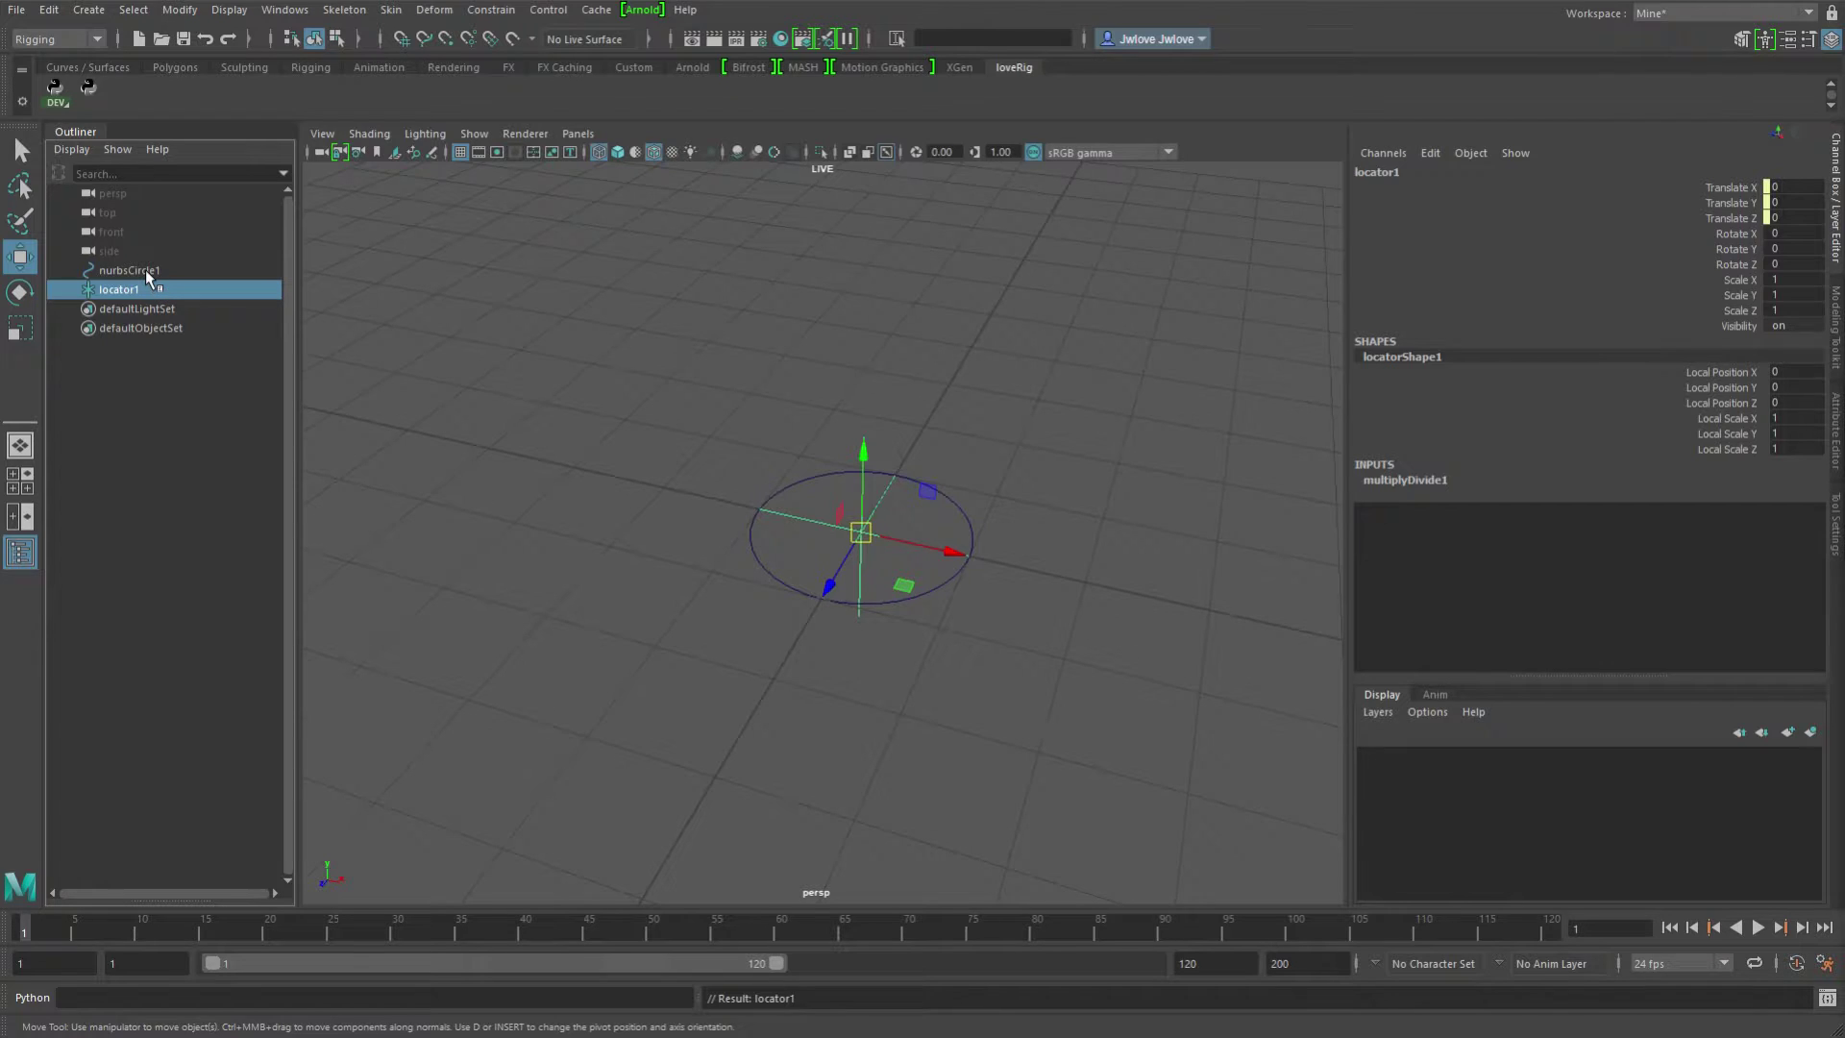
{"action": "key", "text": "Up"}
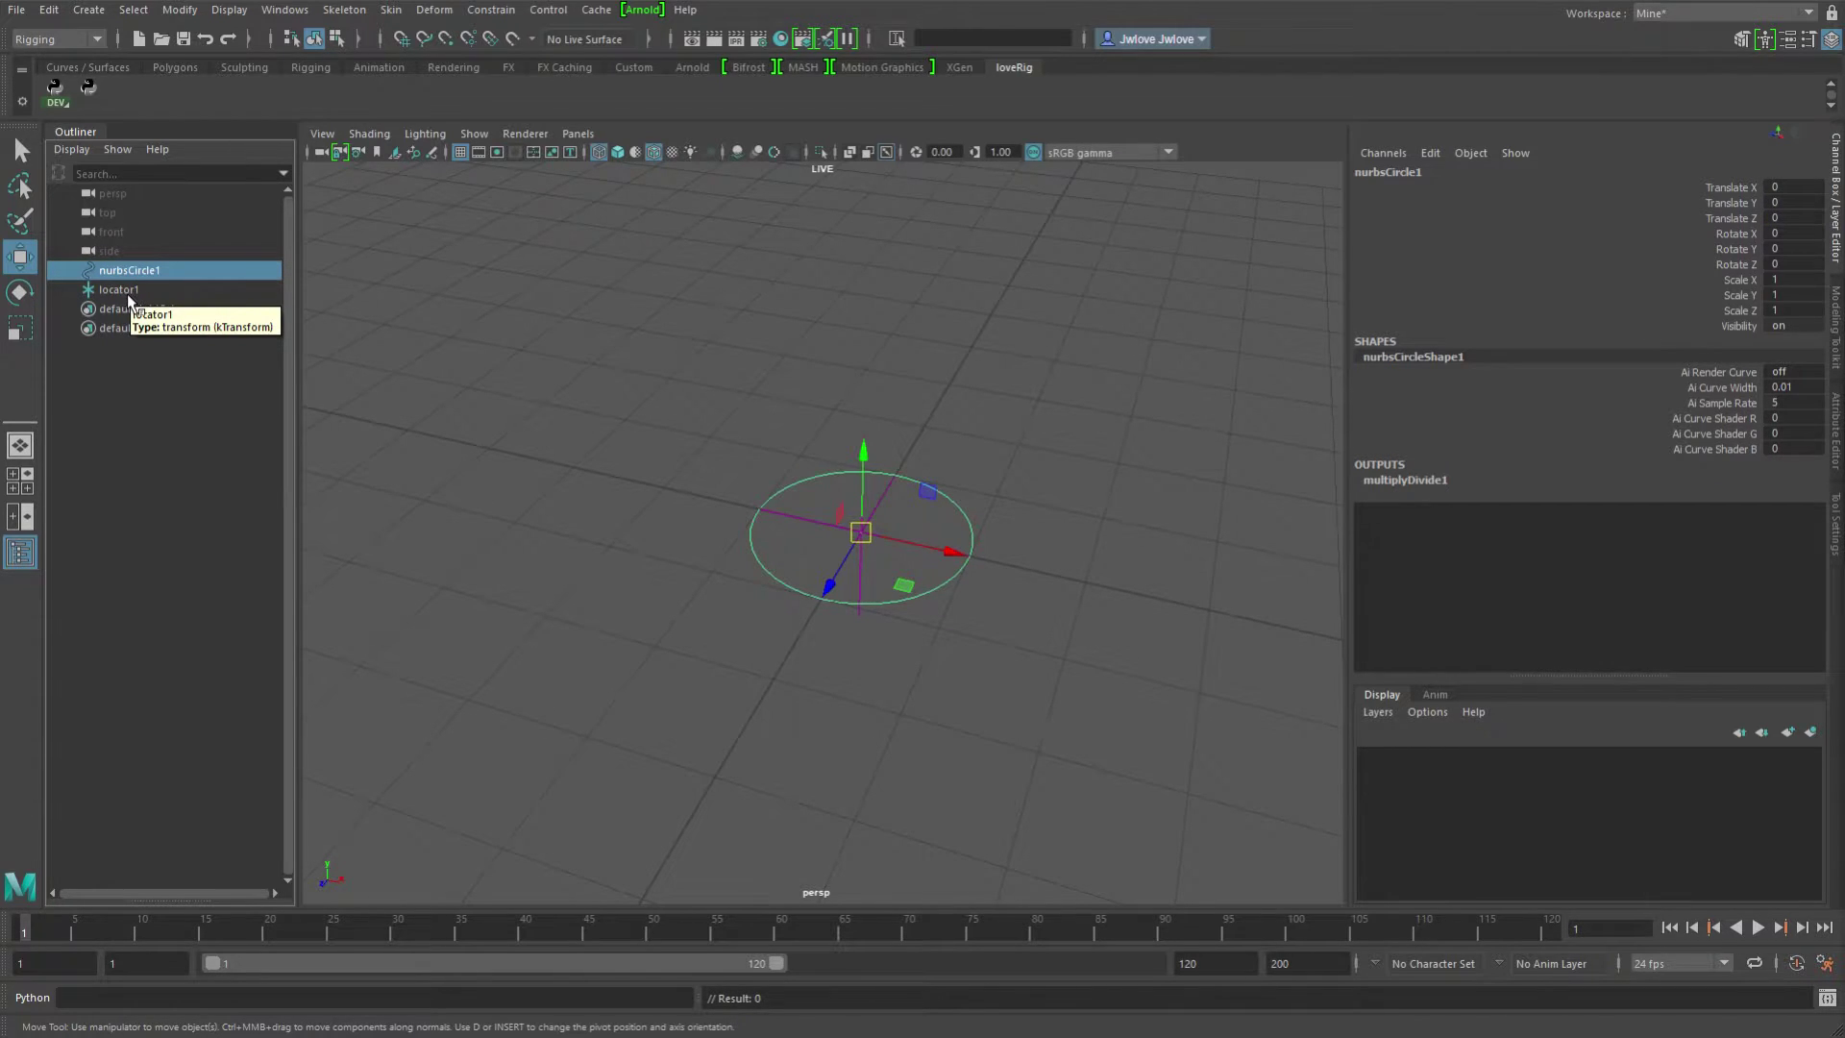
{"action": "left_click", "coordinate": [131, 291], "text": "ctrl"}
{"action": "key", "text": "p"}
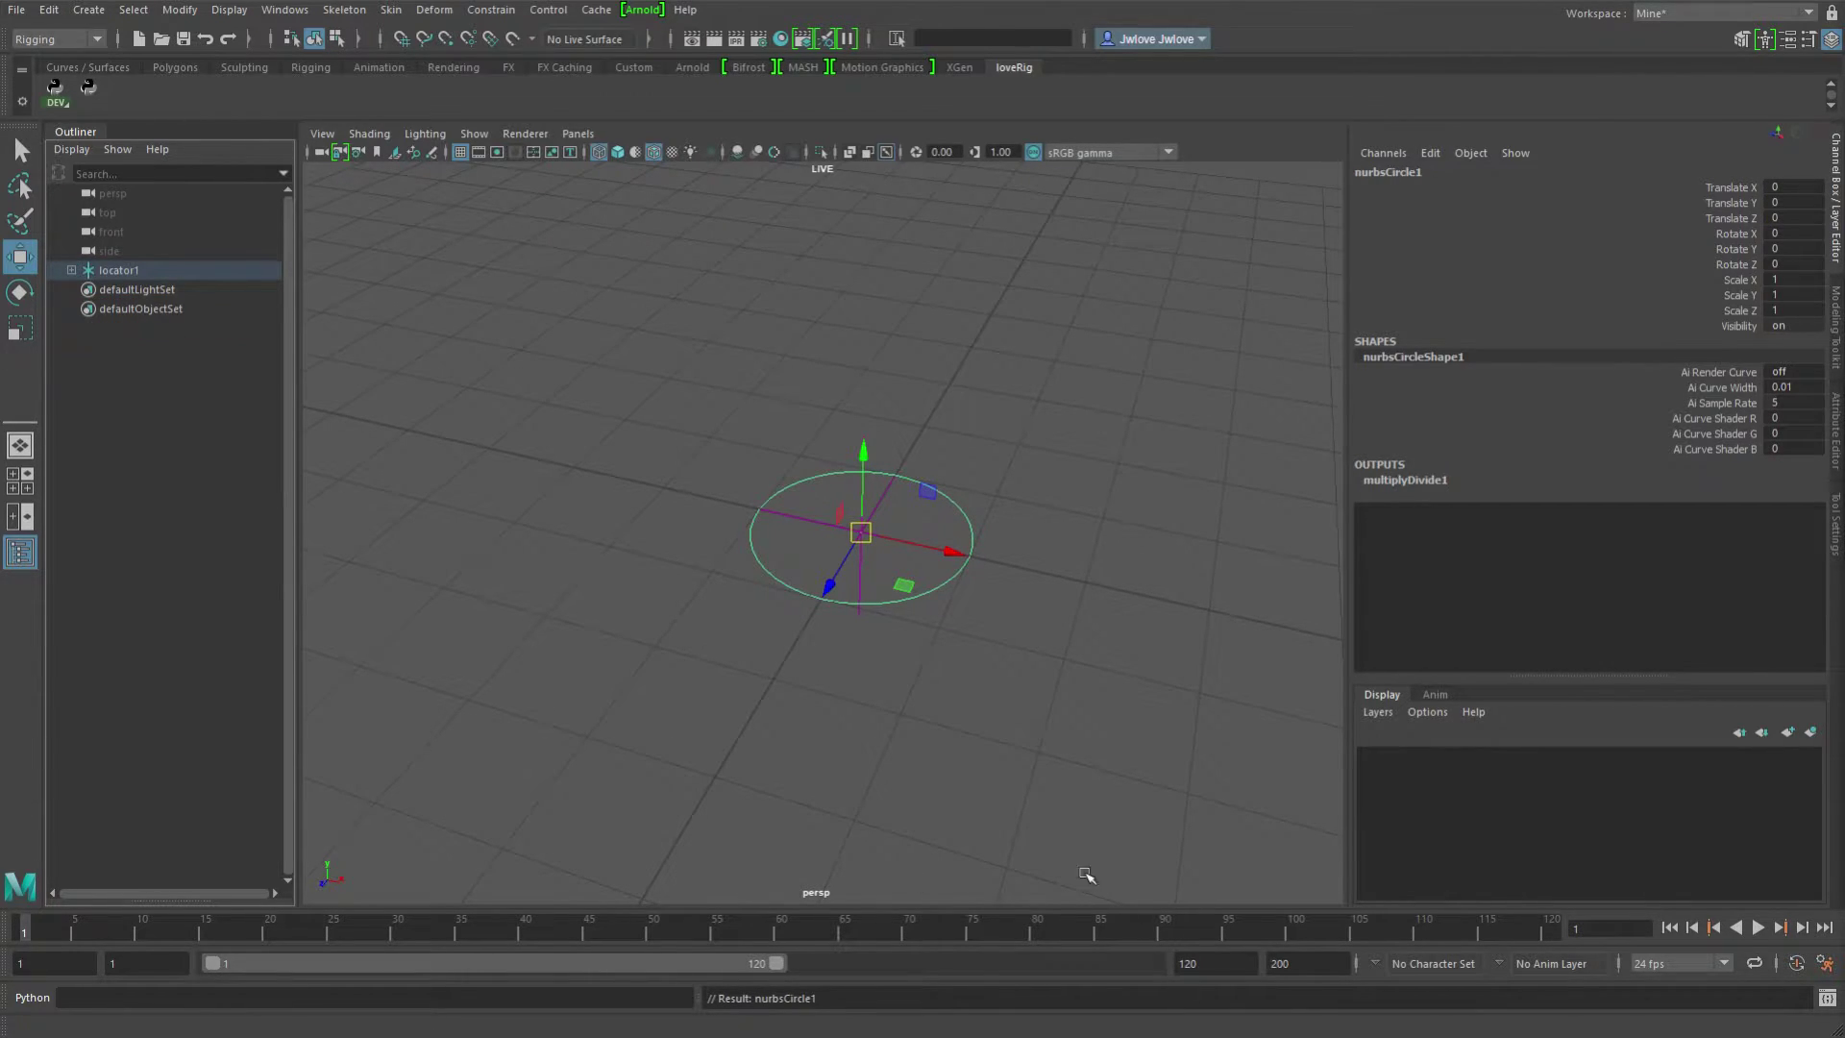
{"action": "left_click_drag", "start_coordinate": [1006, 683], "coordinate": [907, 580]}
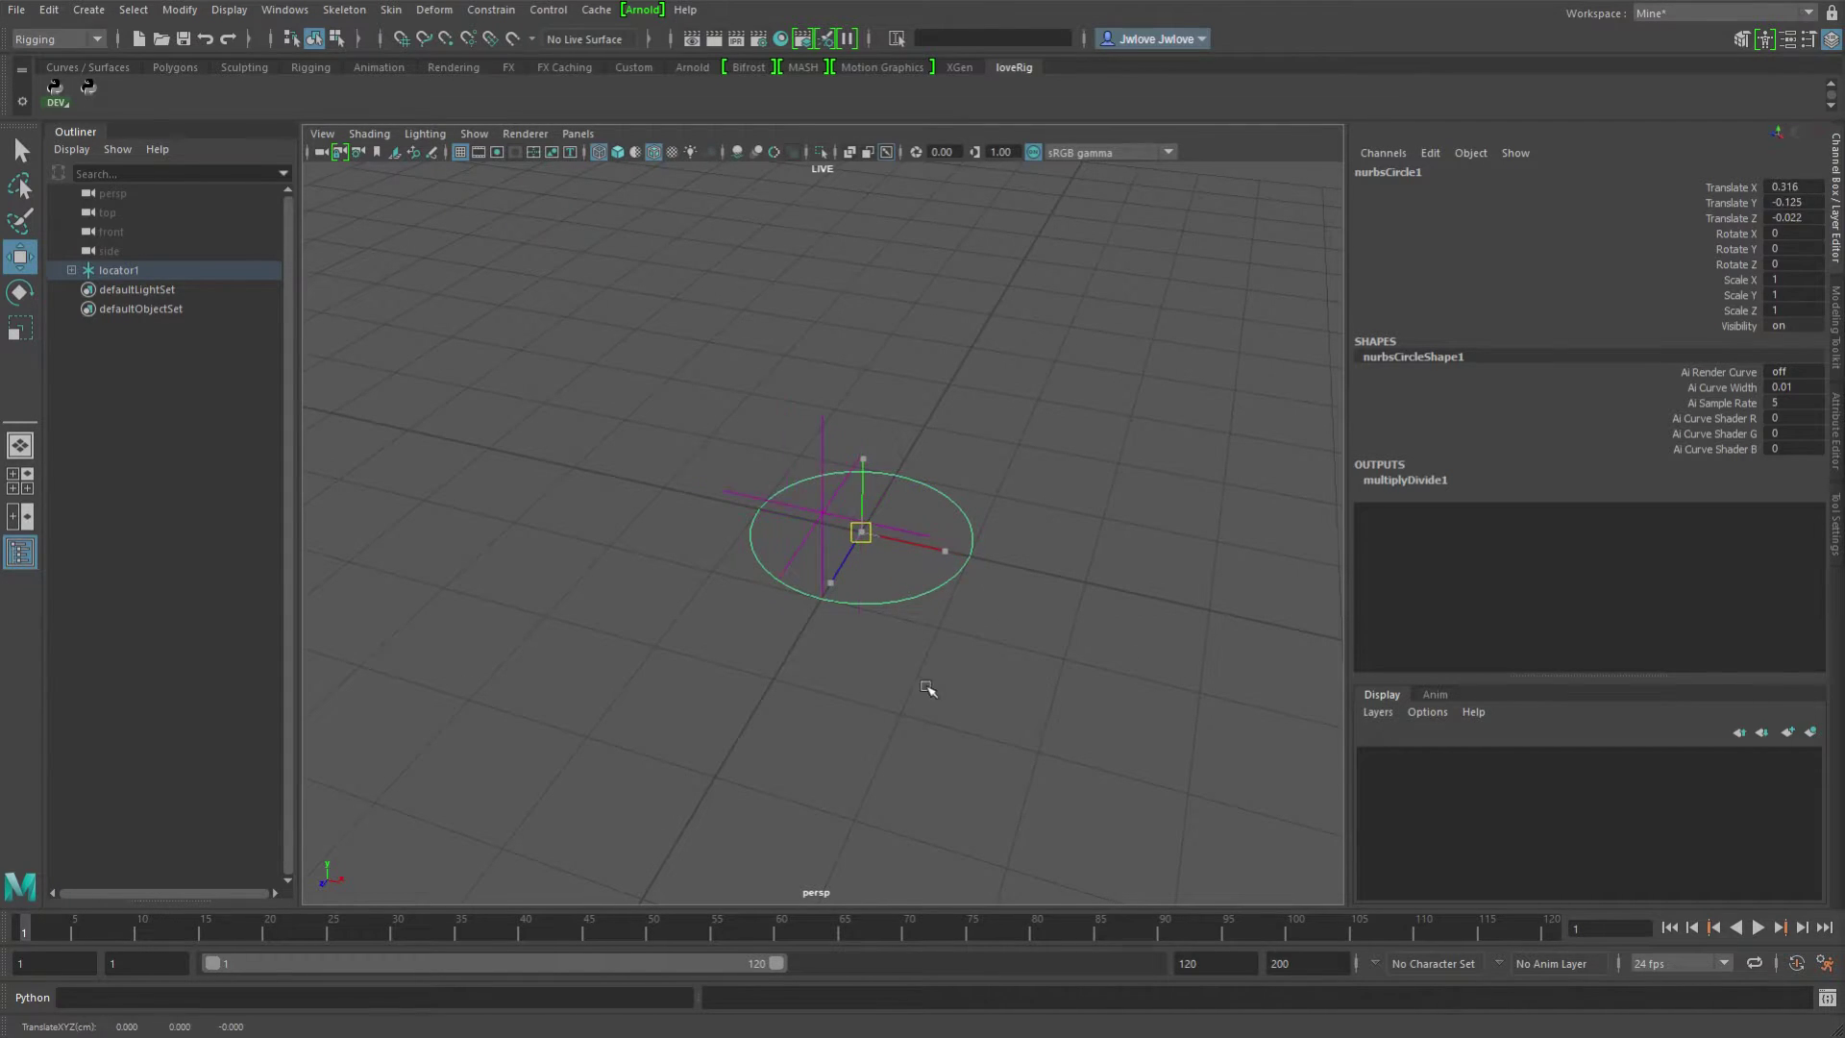
{"action": "middle_click_drag", "start_coordinate": [926, 688], "coordinate": [836, 783]}
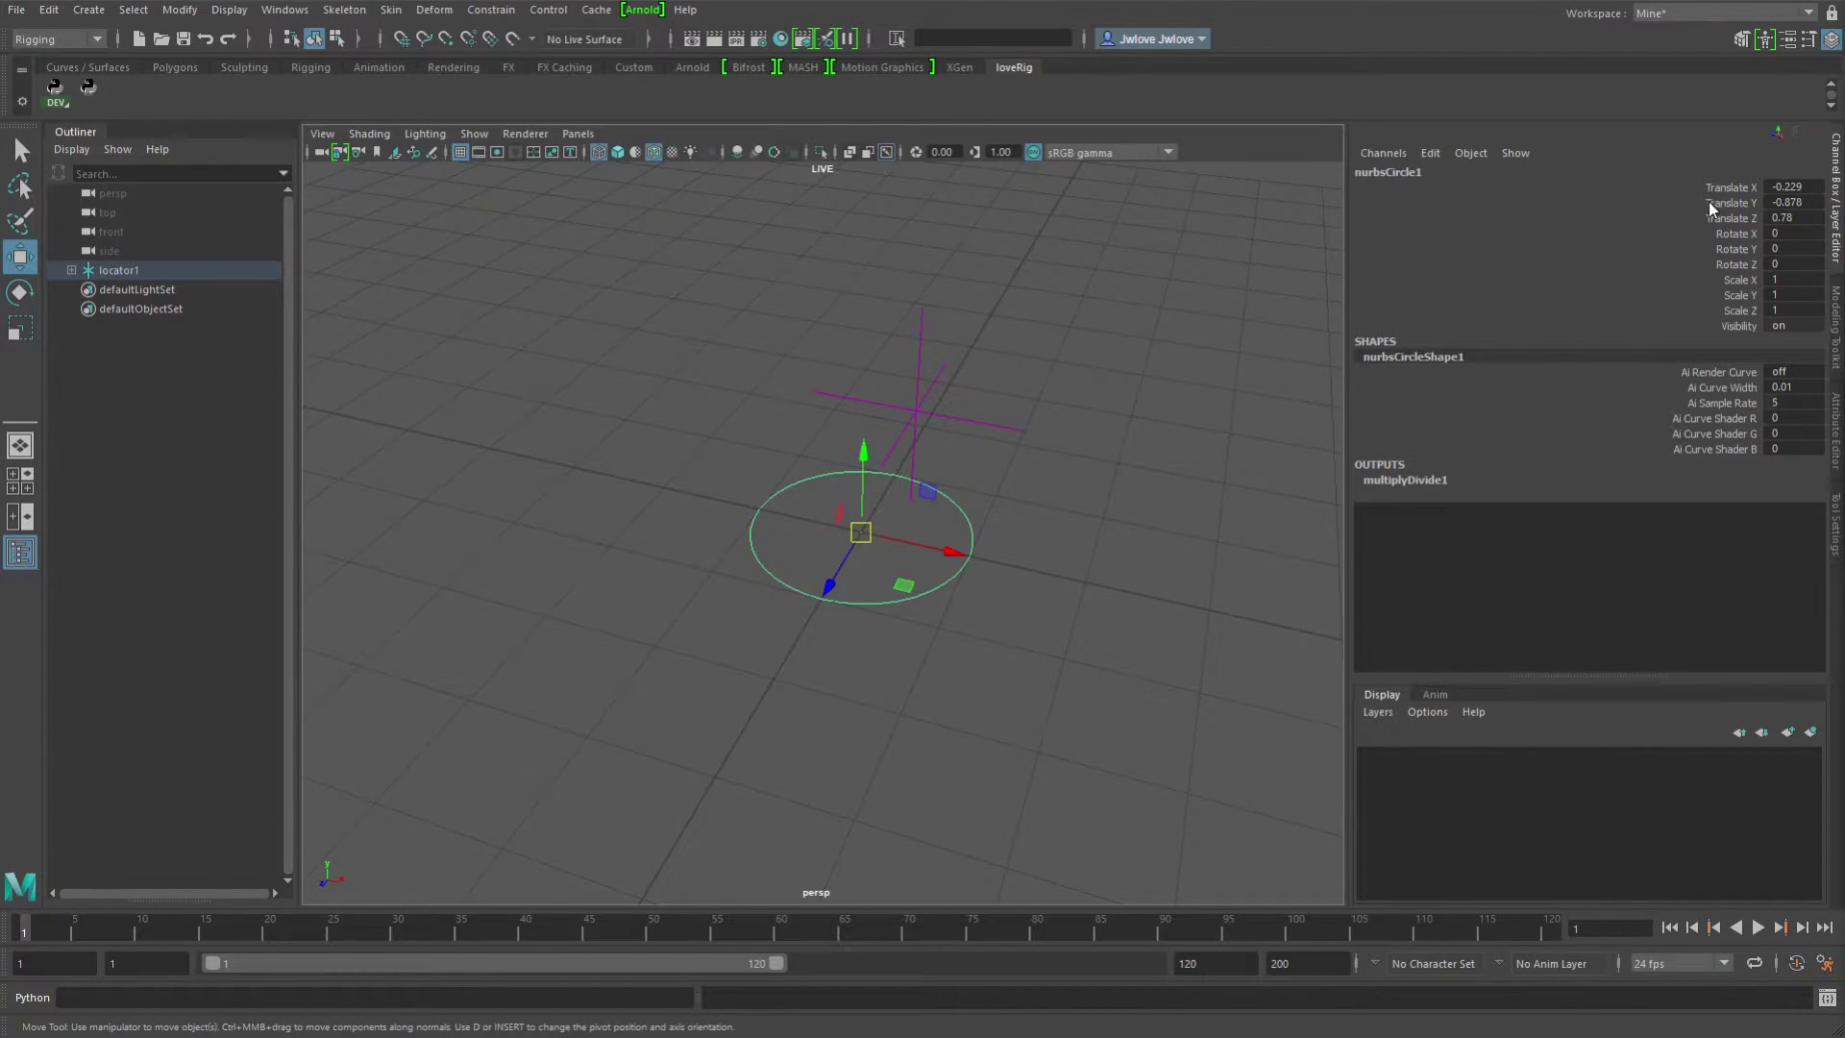
Zero the circle's translate again and make locator1 a child of nurbsCircle1.
{"action": "left_click", "coordinate": [89, 87]}
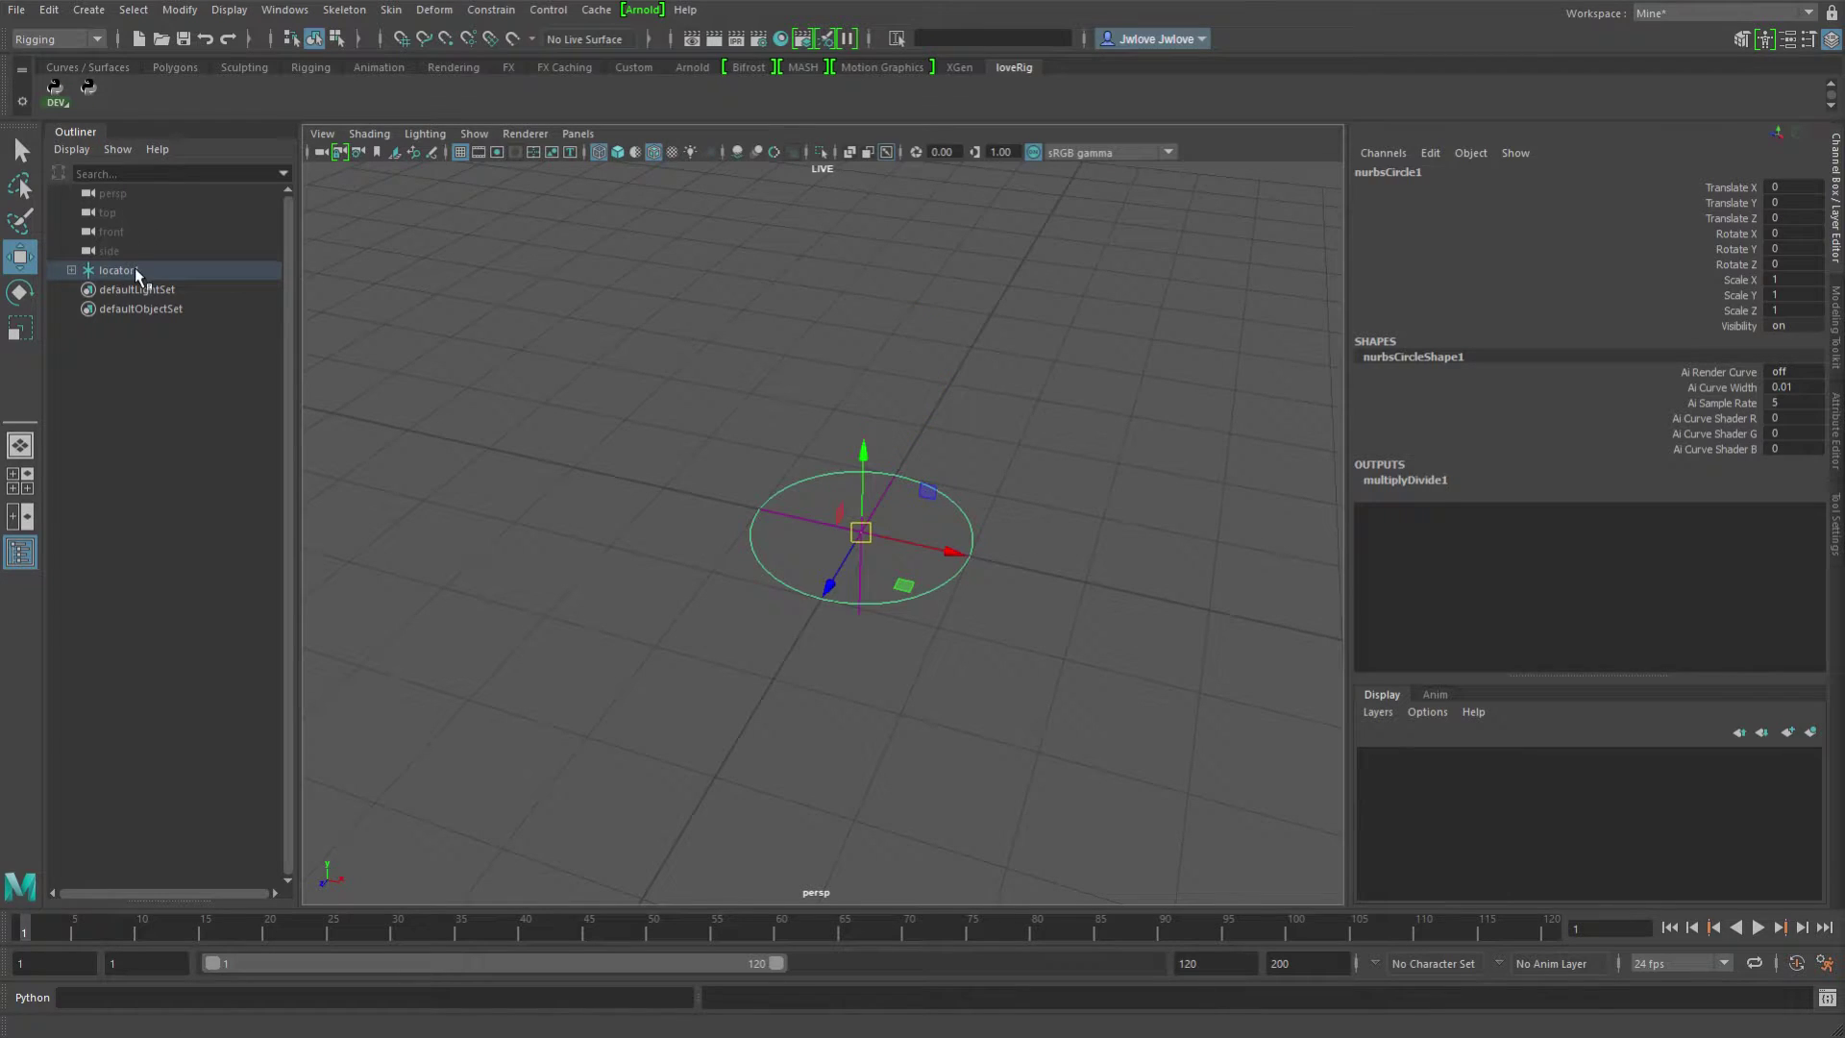
{"action": "left_click", "coordinate": [71, 270]}
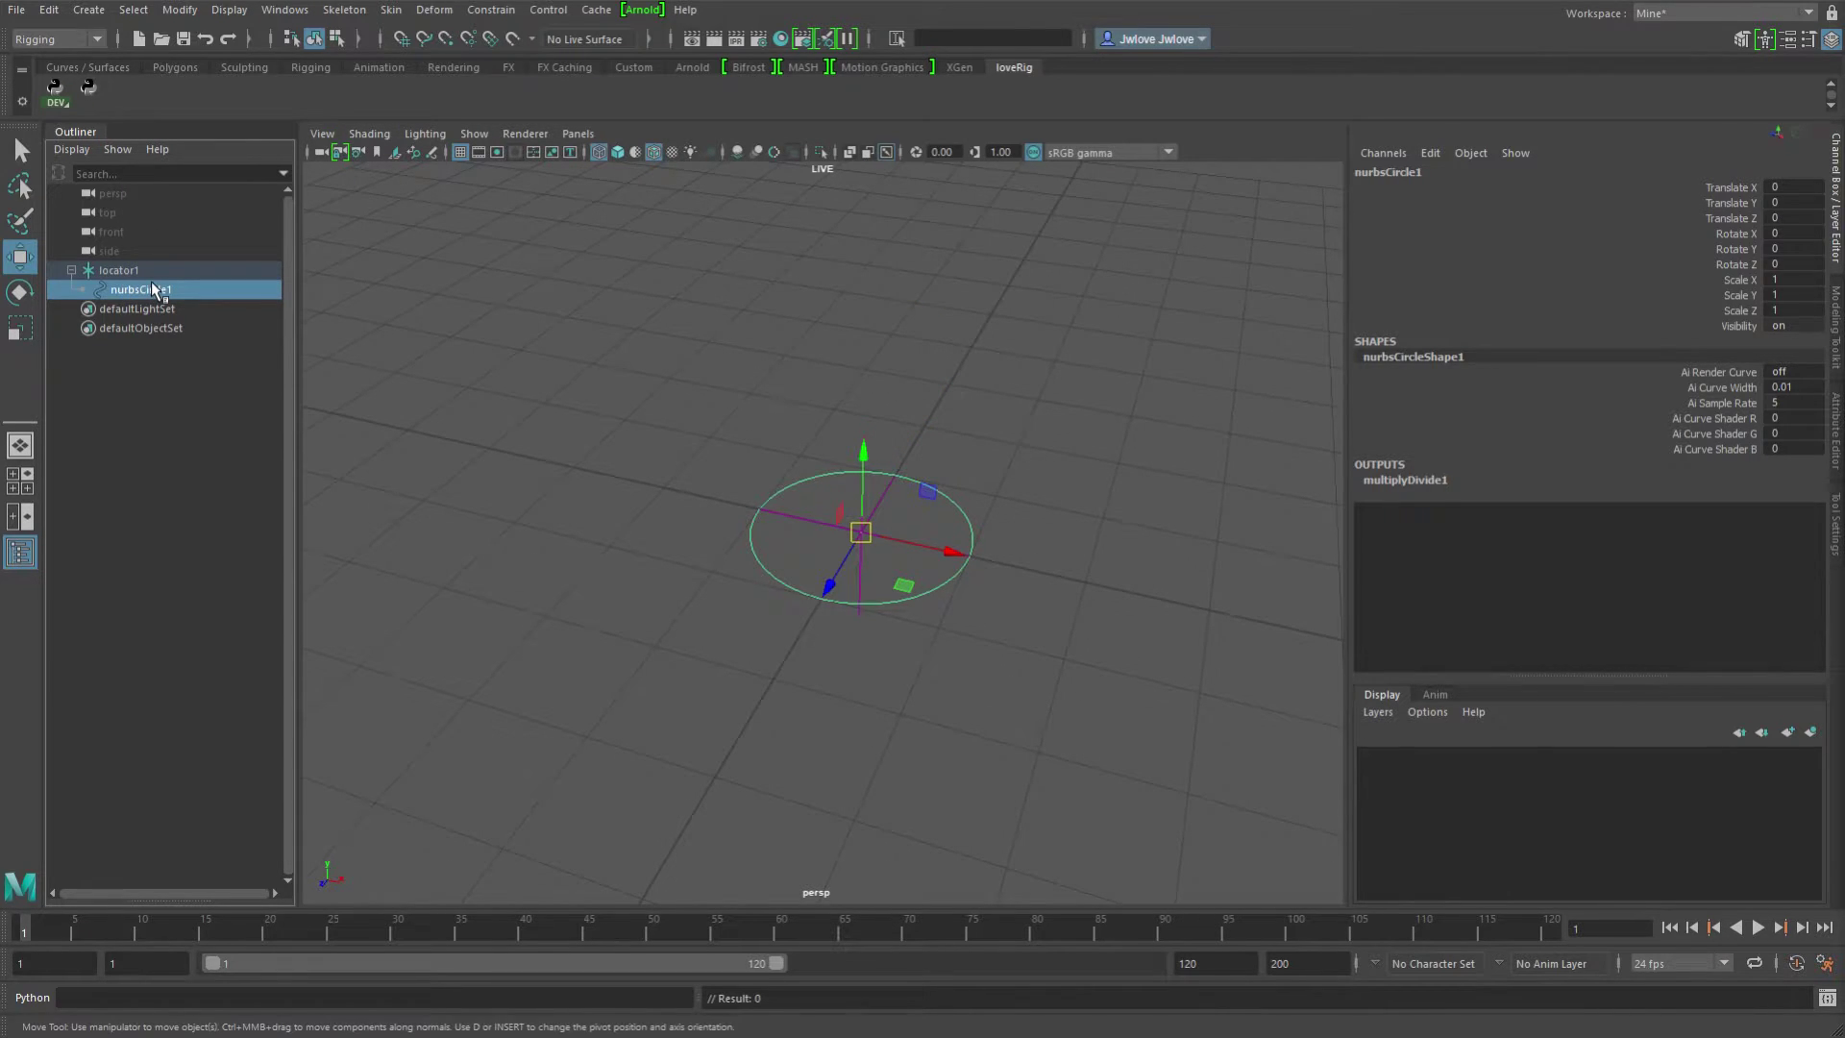
{"action": "key", "text": "shift+p"}
{"action": "left_click", "coordinate": [134, 271]}
{"action": "left_click", "coordinate": [141, 291], "text": "ctrl"}
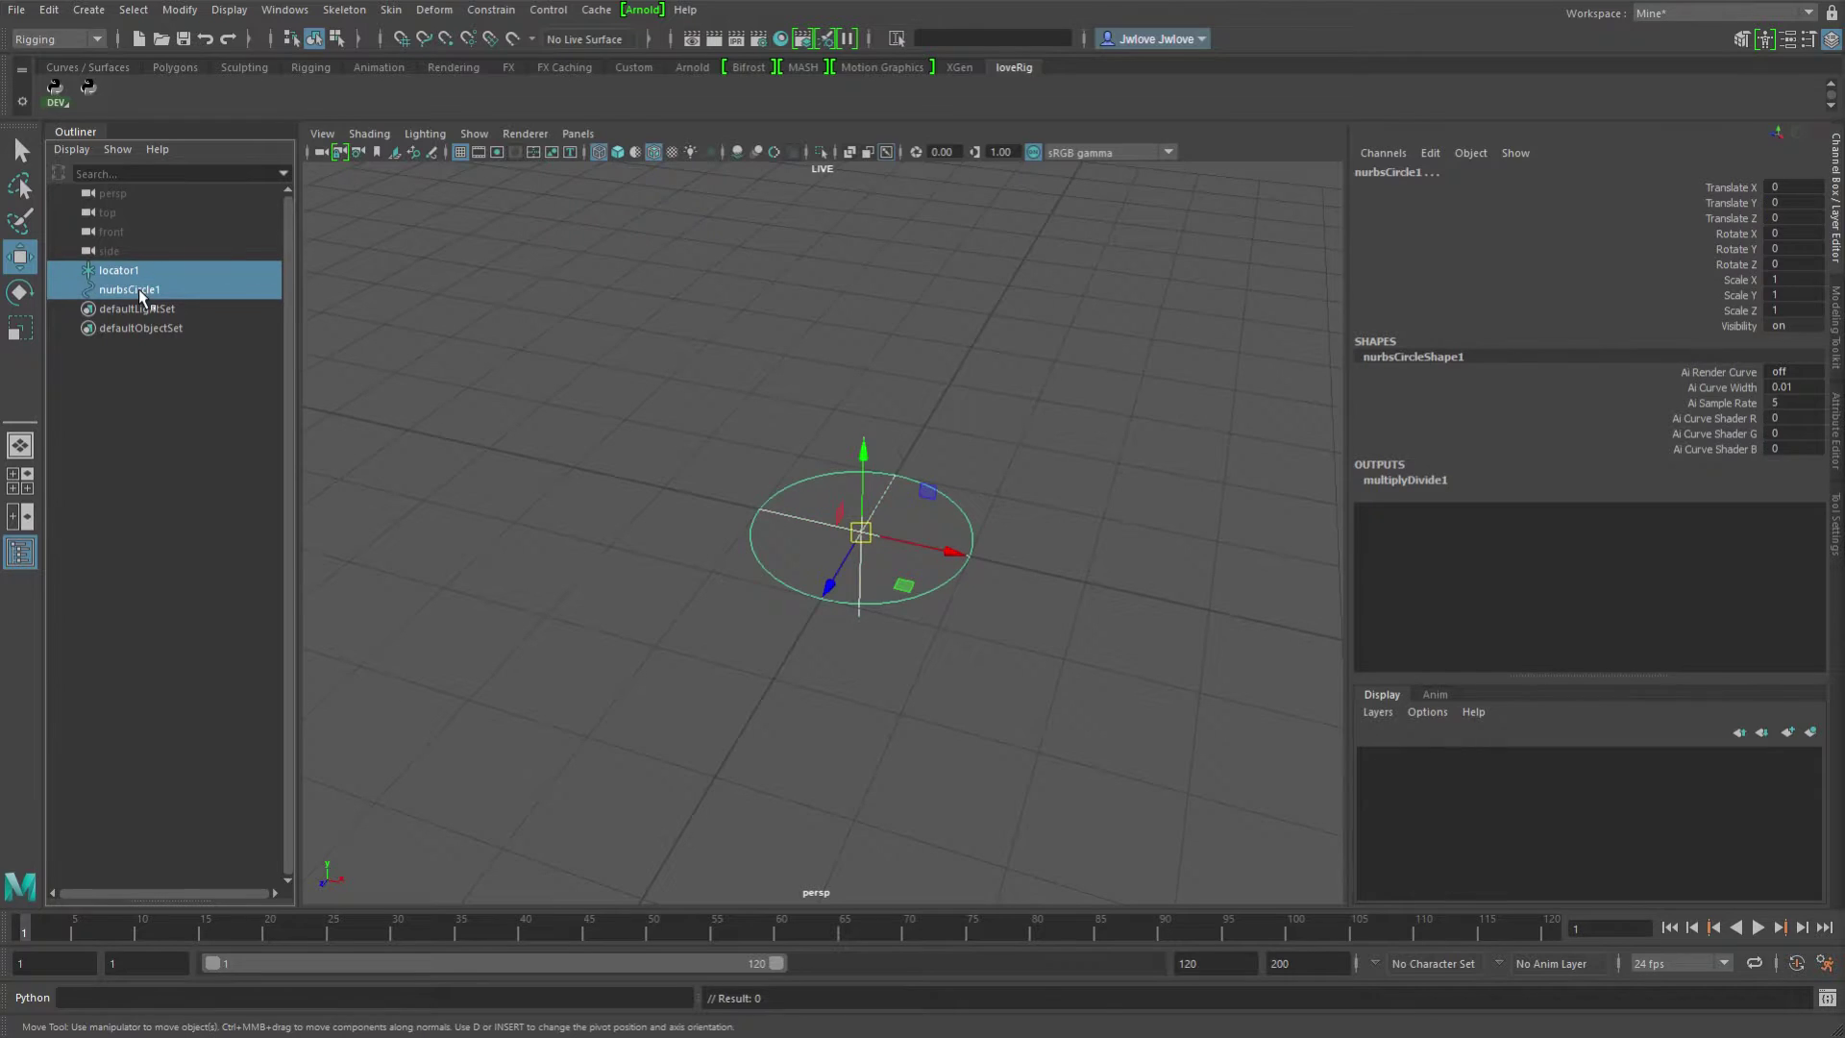
{"action": "key", "text": "p"}
{"action": "left_click", "coordinate": [71, 270]}
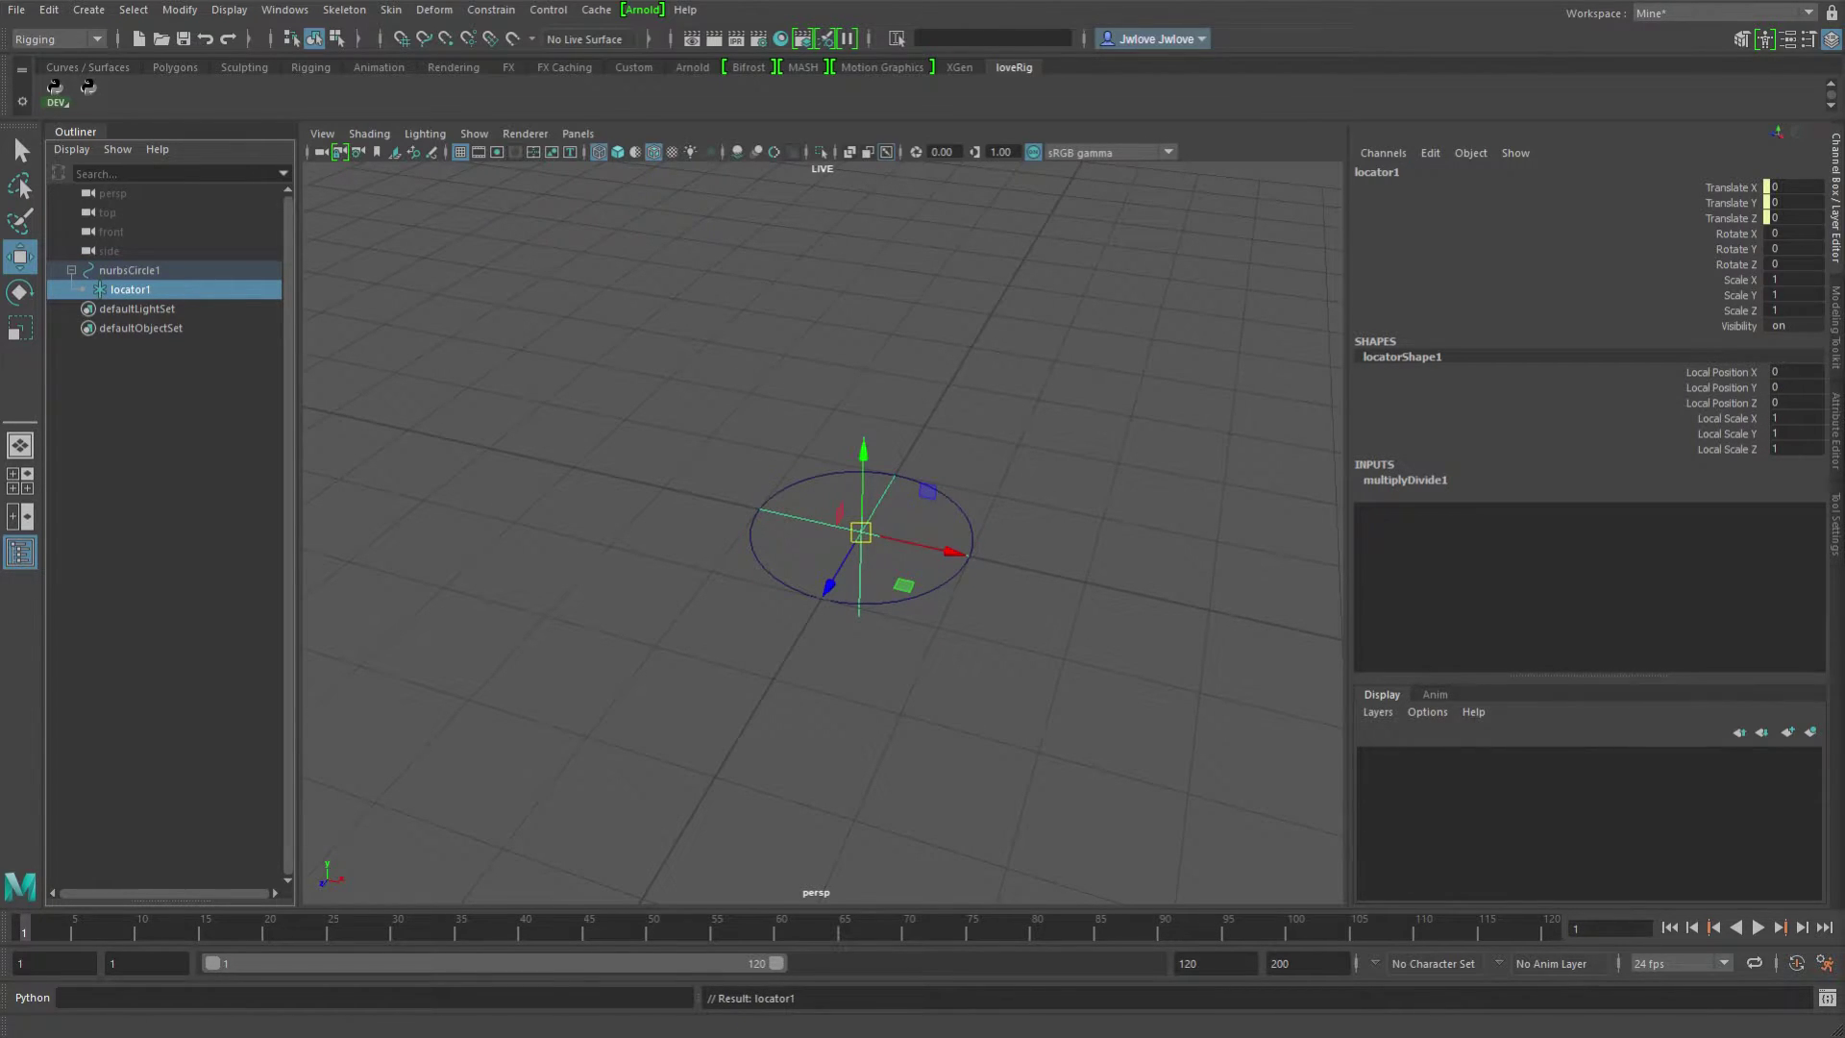
Duplicate multiplyDivide1 as multiplyDivide2 below it, with Input 1 and Output X/Y/Z expanded.
{"action": "left_click_drag", "start_coordinate": [1830, 8], "coordinate": [1182, 37]}
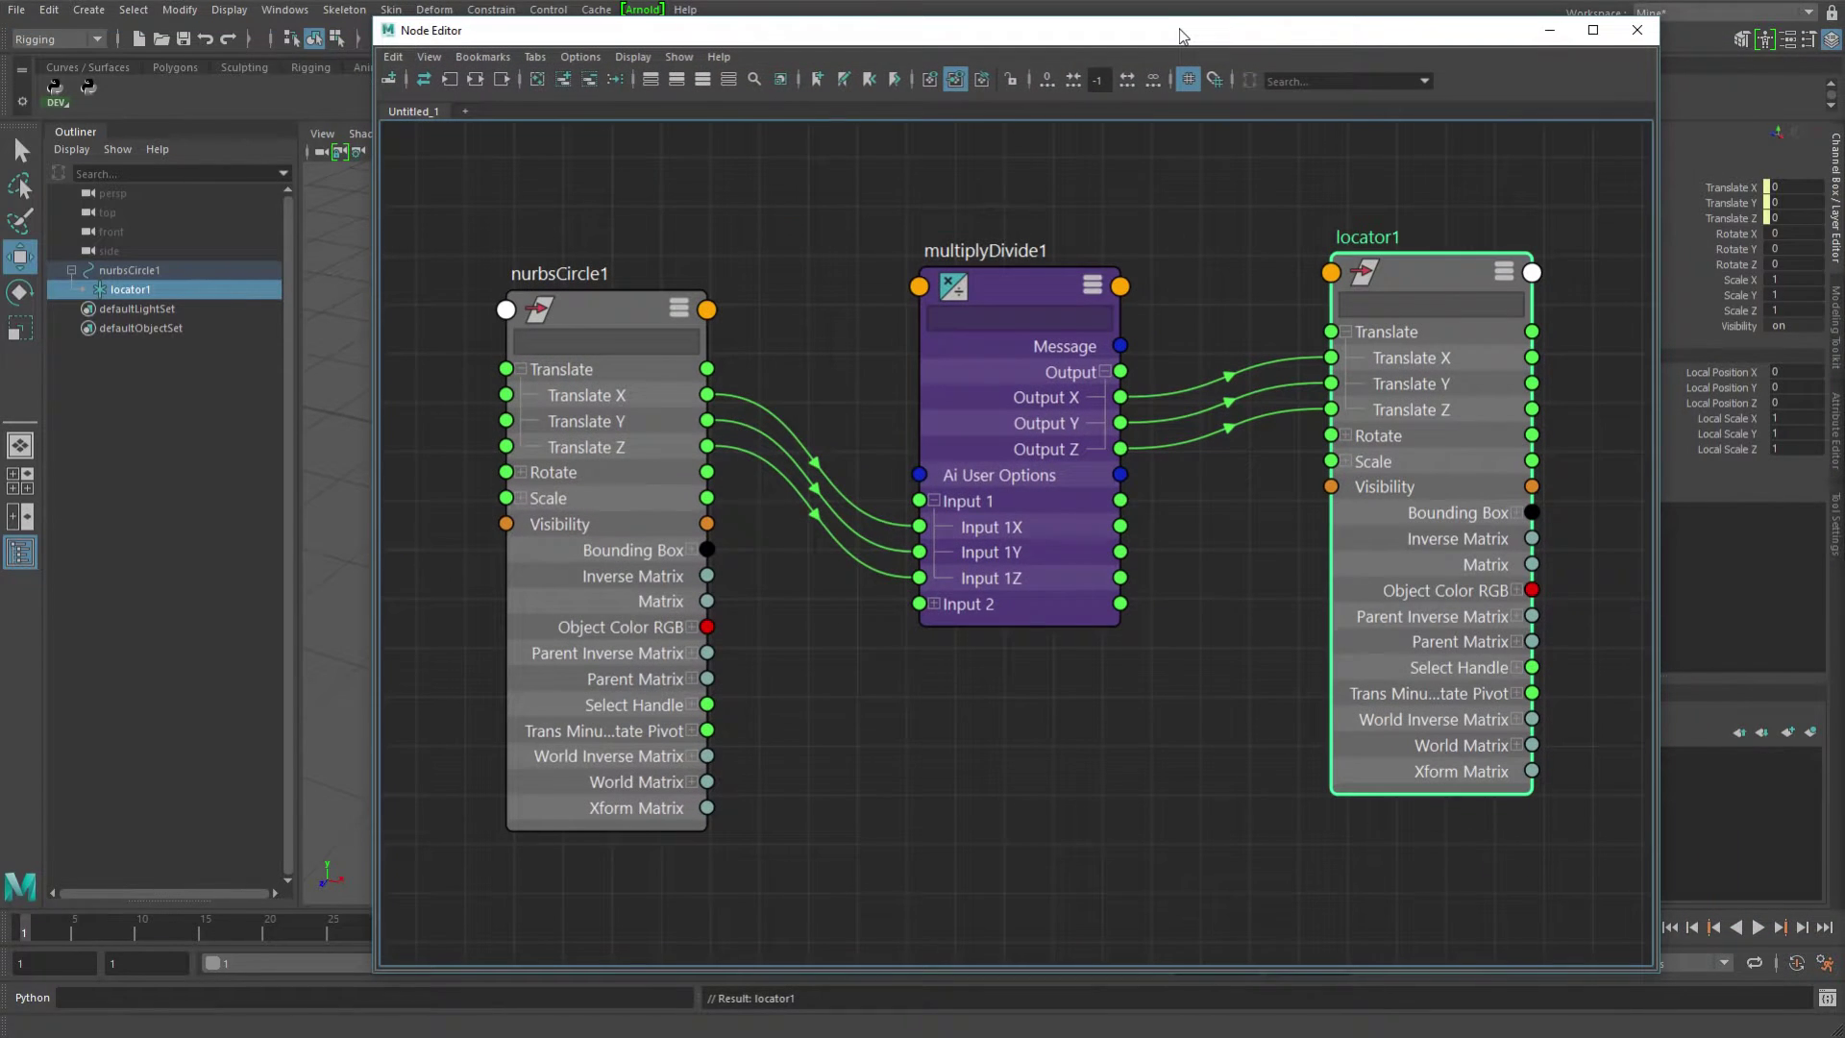
{"action": "left_click_drag", "start_coordinate": [1038, 293], "coordinate": [1021, 180]}
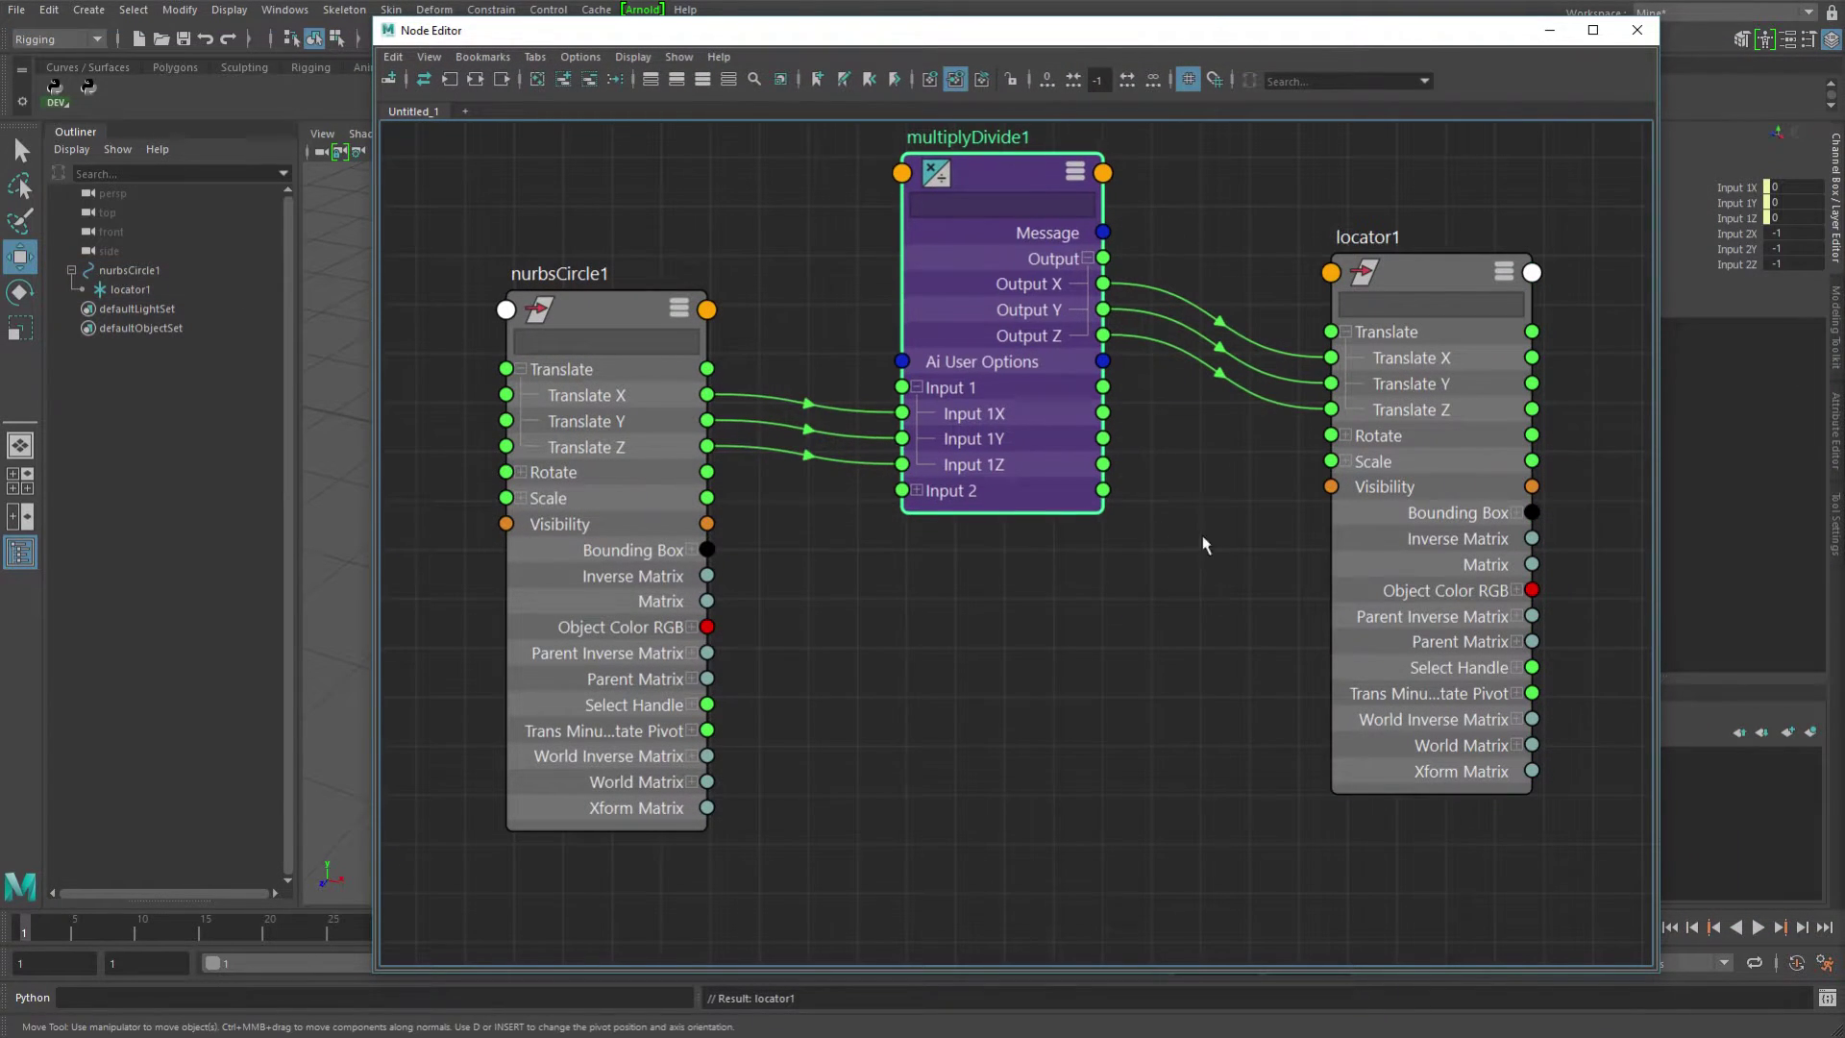
{"action": "scroll", "coordinate": [1203, 545], "scroll_direction": "down", "scroll_amount": 3}
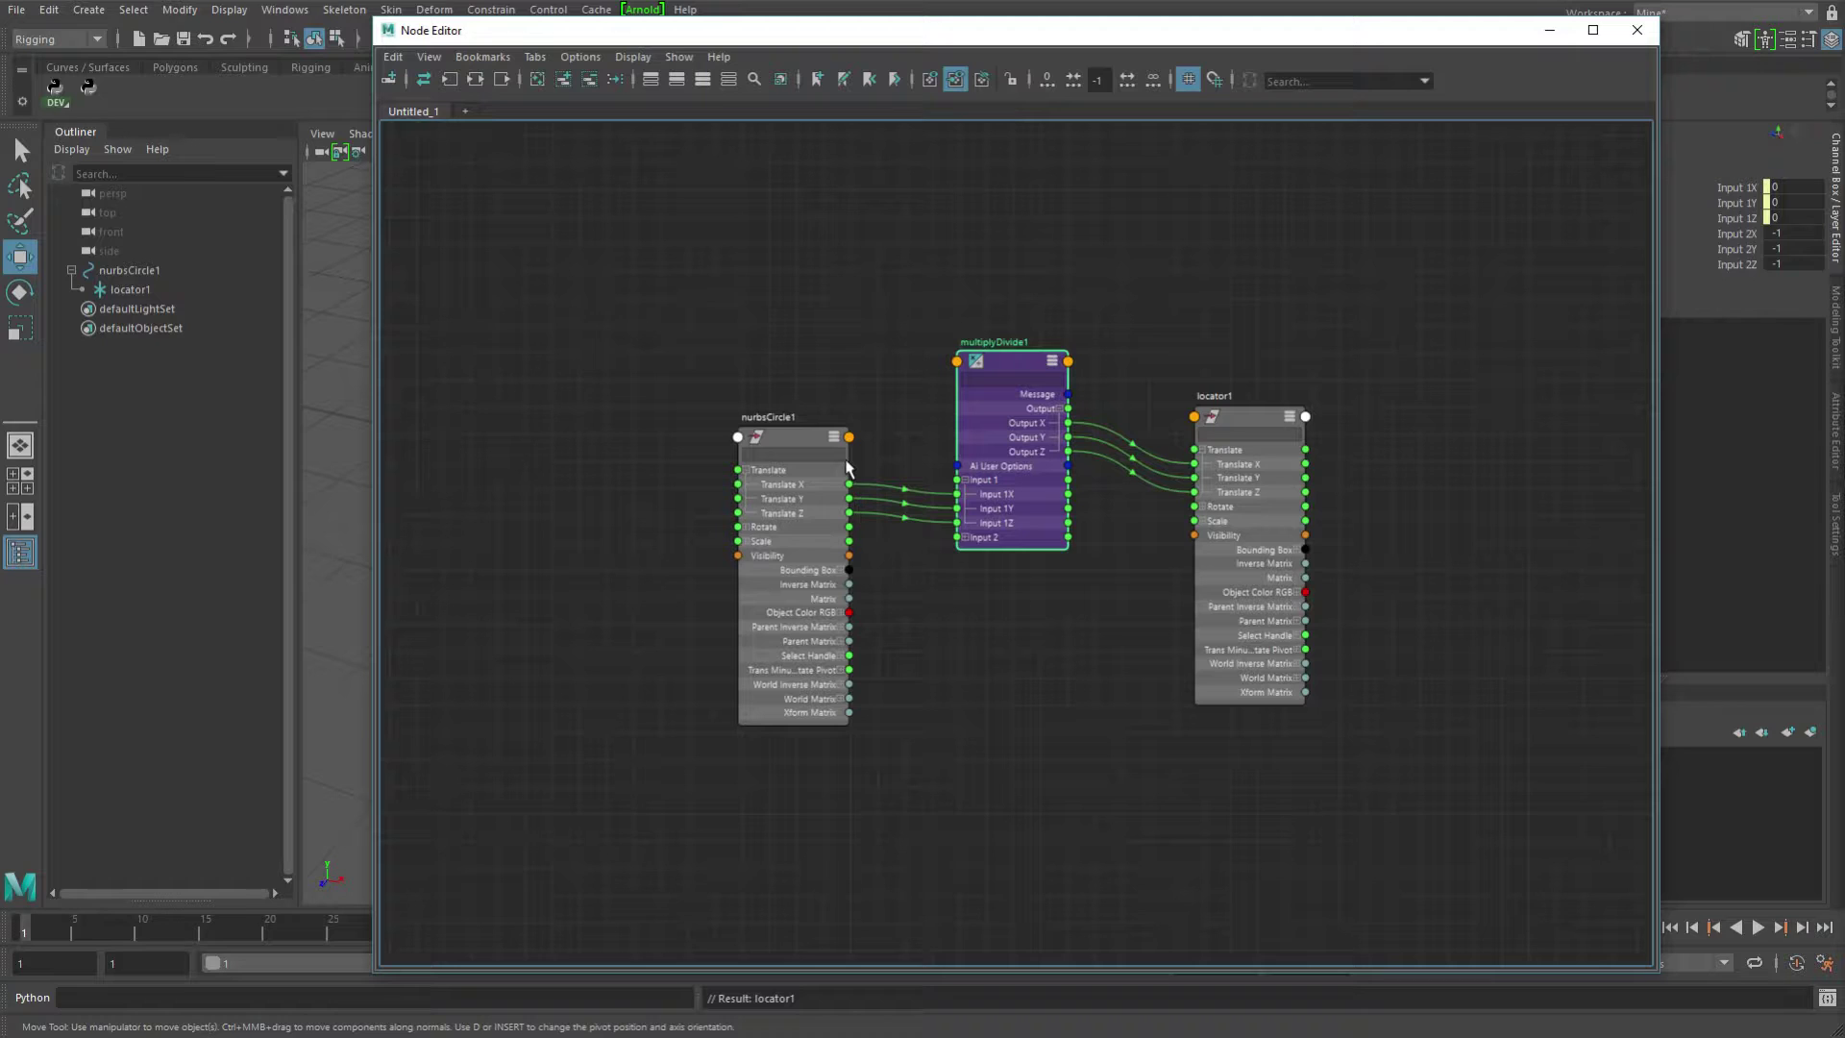
{"action": "left_click_drag", "start_coordinate": [1014, 366], "coordinate": [1016, 323]}
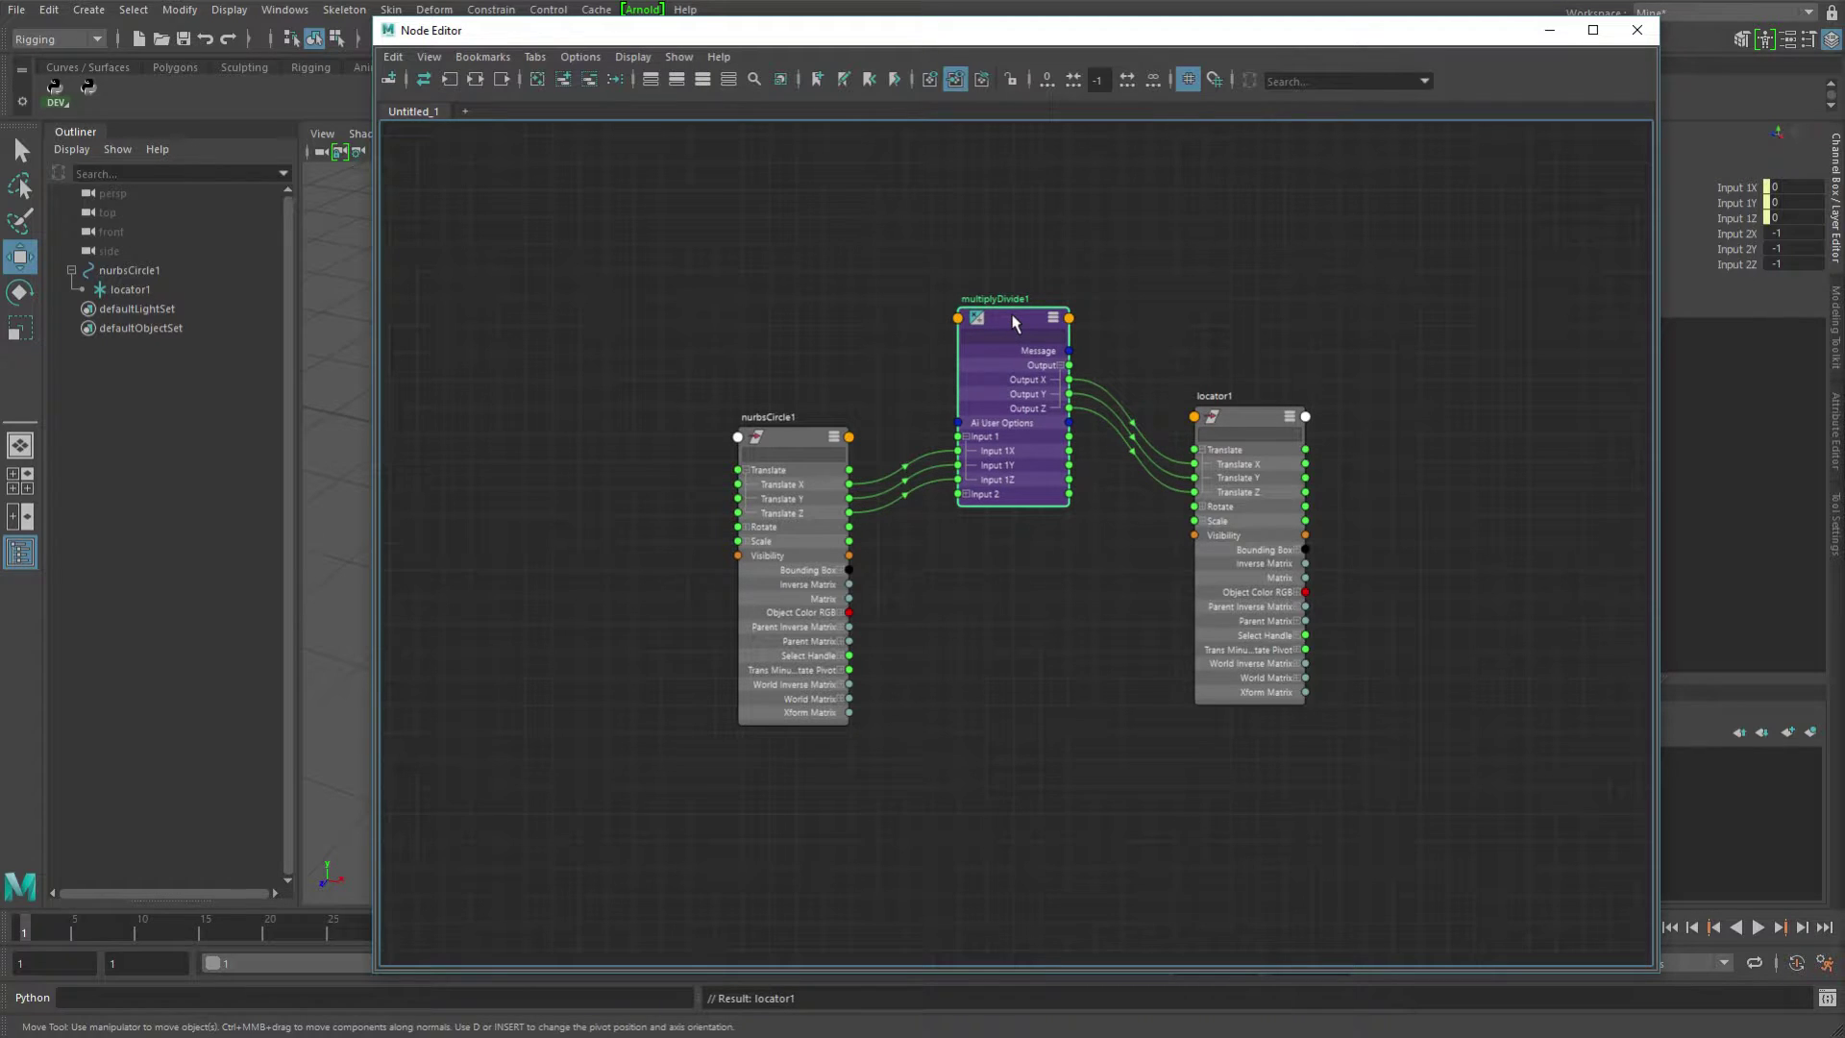
{"action": "key", "text": "ctrl+d"}
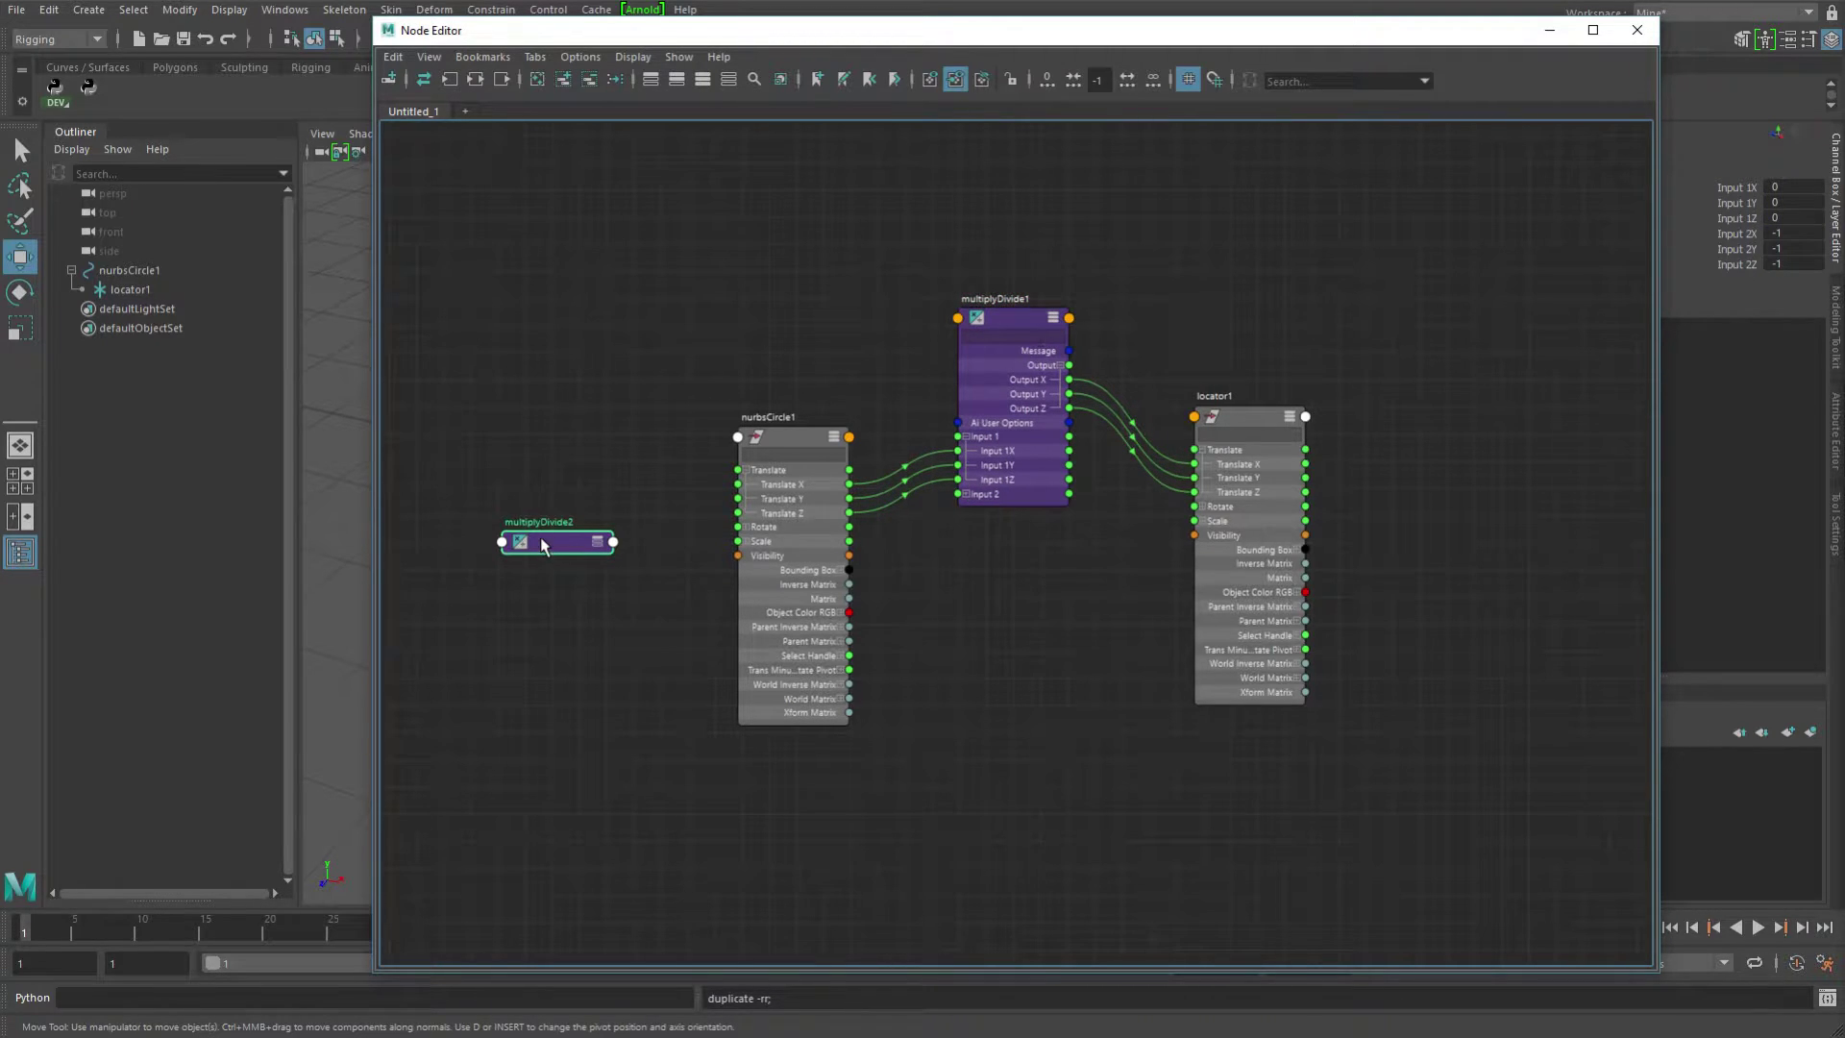
{"action": "left_click_drag", "start_coordinate": [543, 546], "coordinate": [1025, 588]}
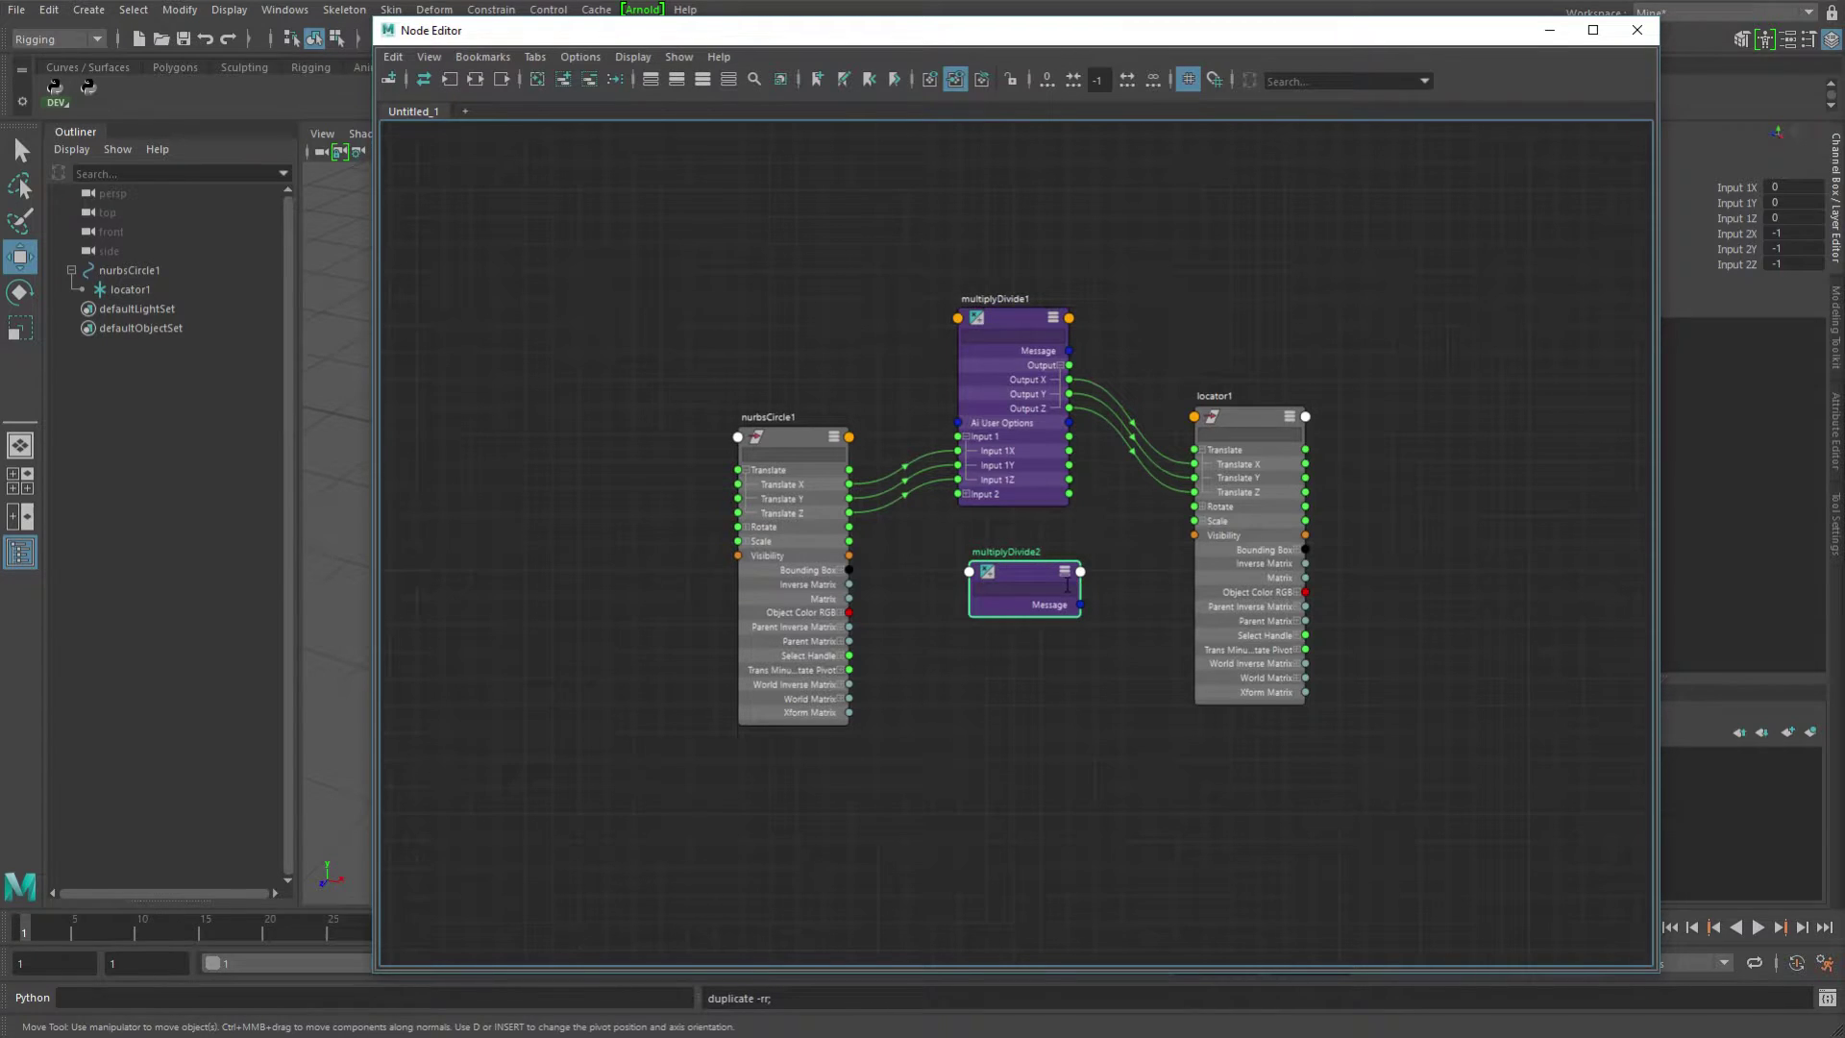
{"action": "left_click", "coordinate": [1063, 574]}
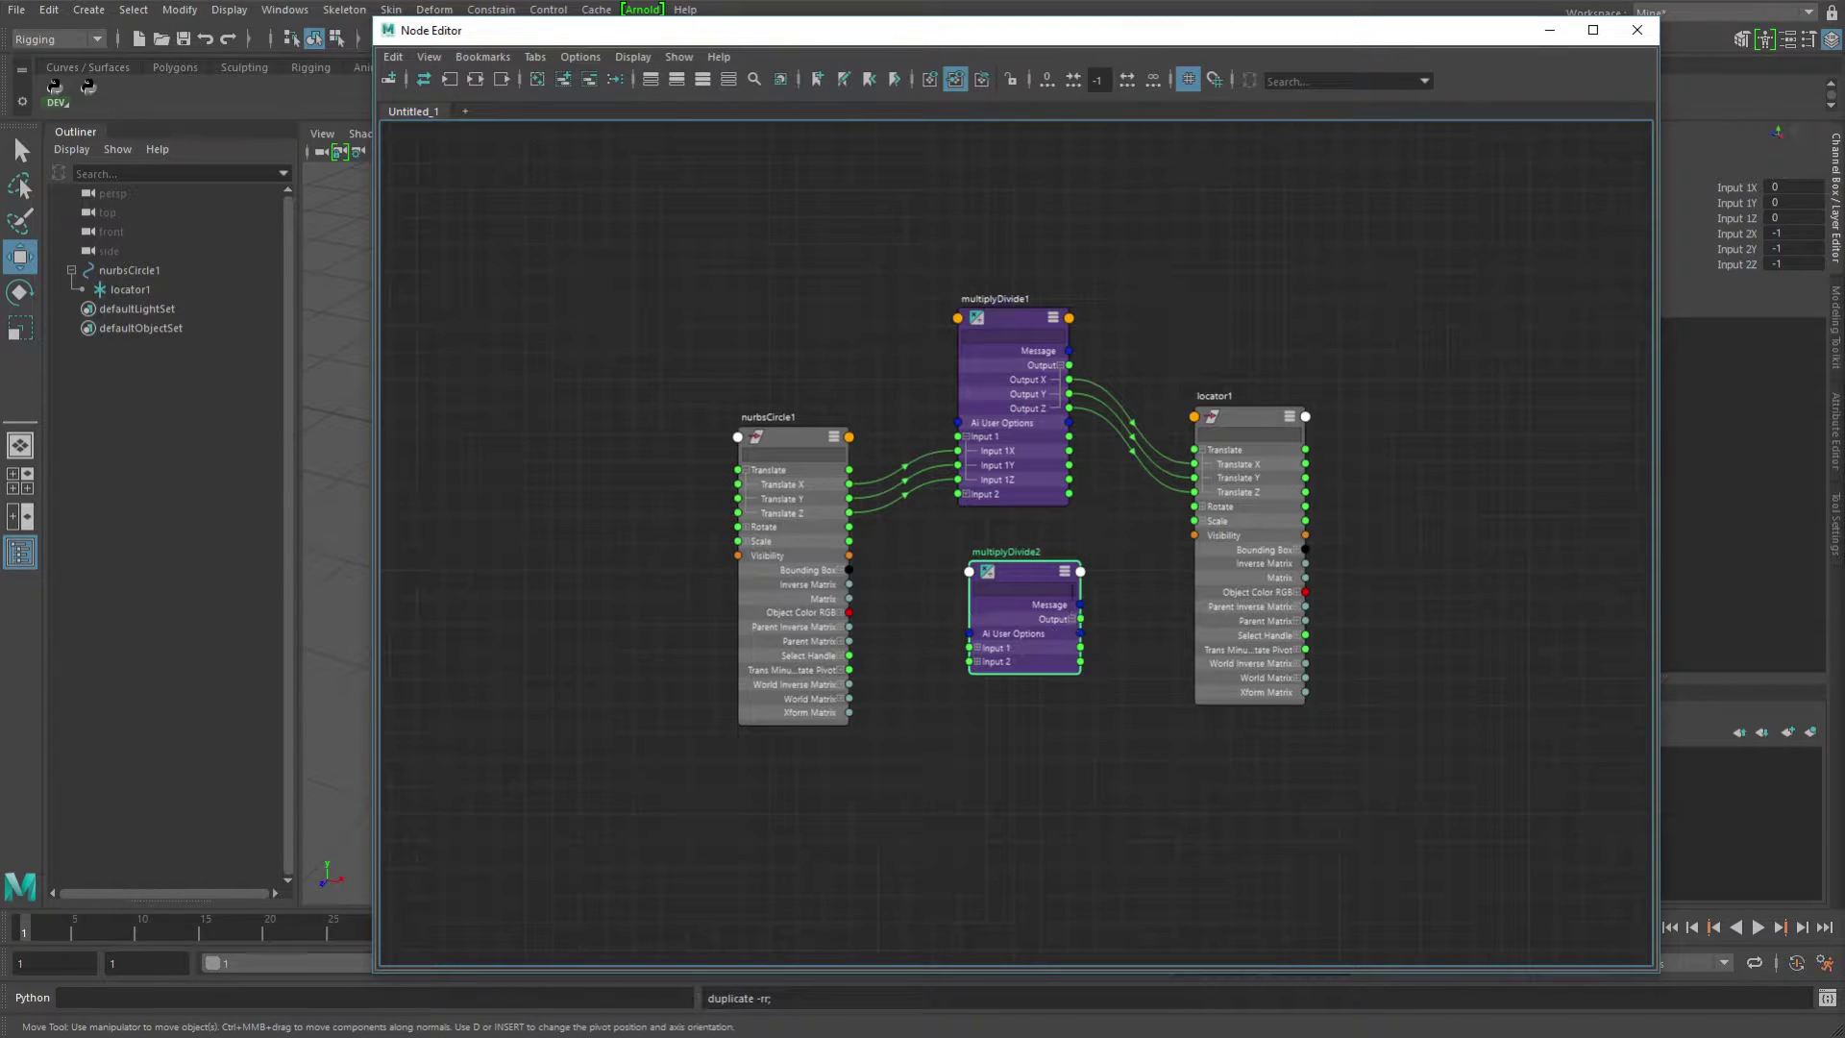
{"action": "left_click", "coordinate": [977, 649]}
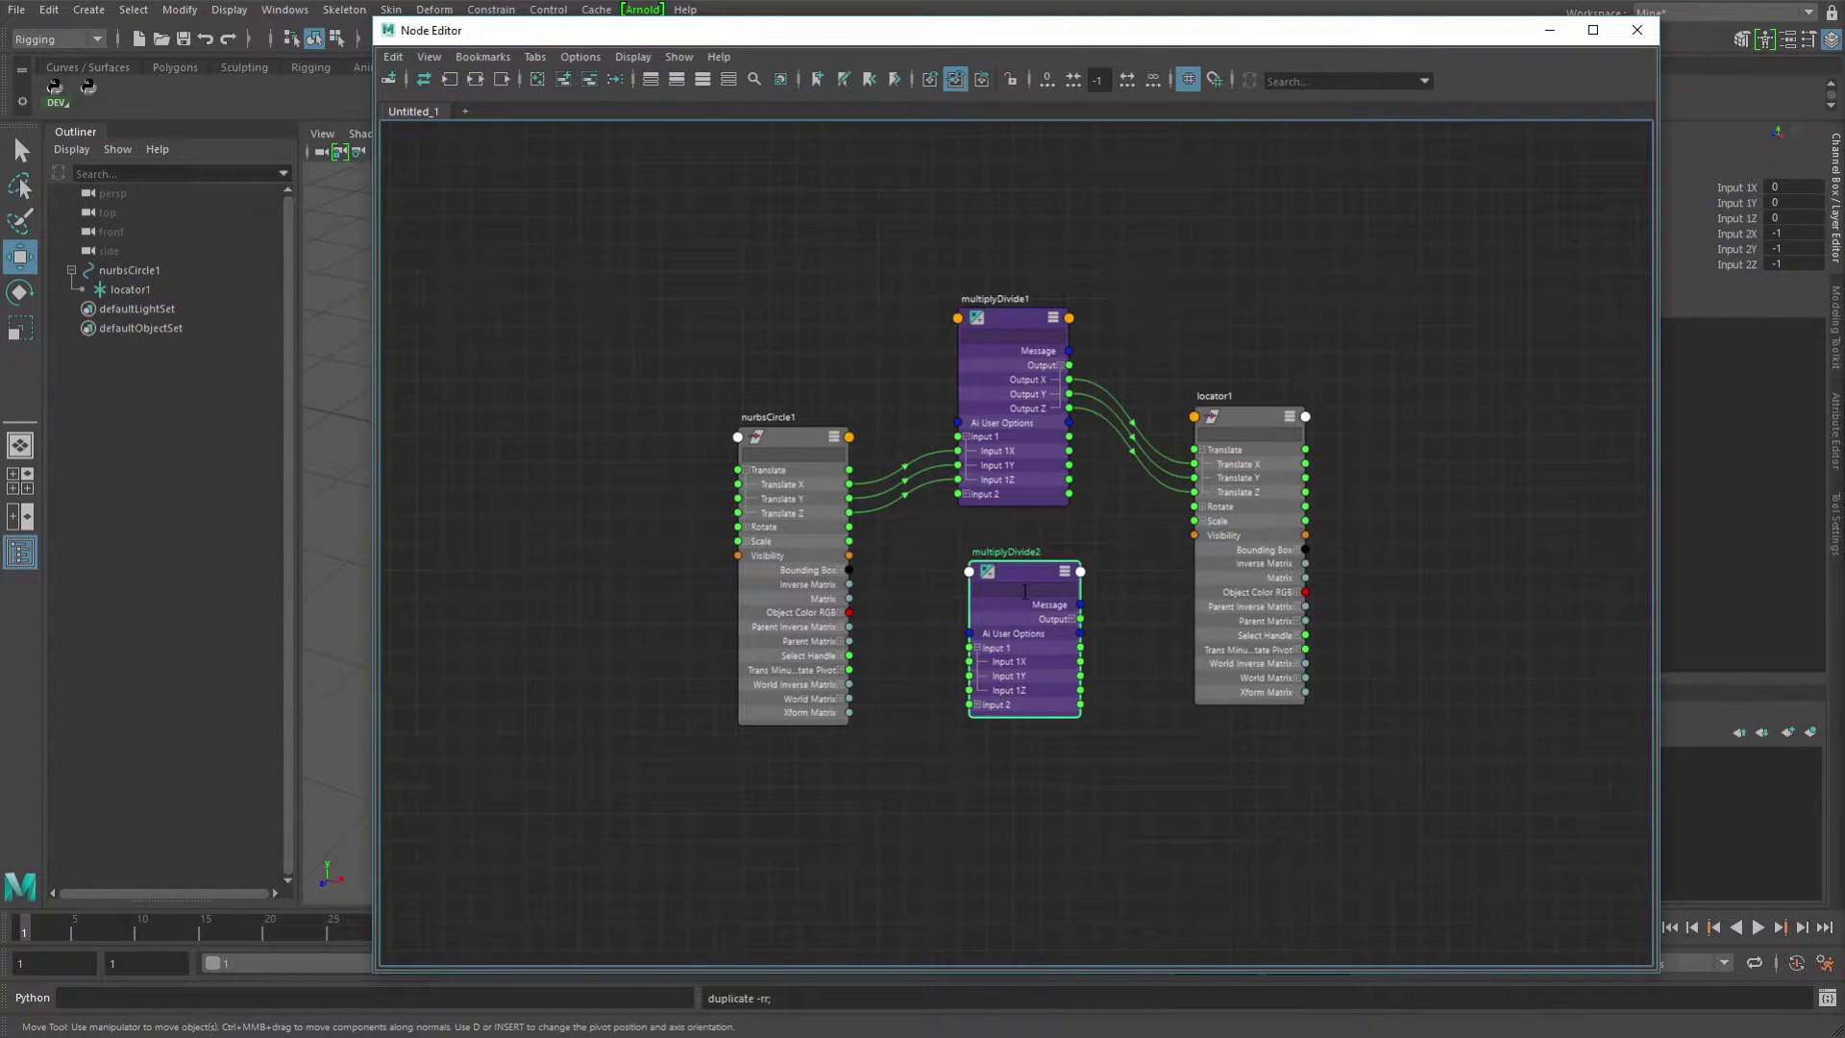
{"action": "left_click", "coordinate": [1073, 619]}
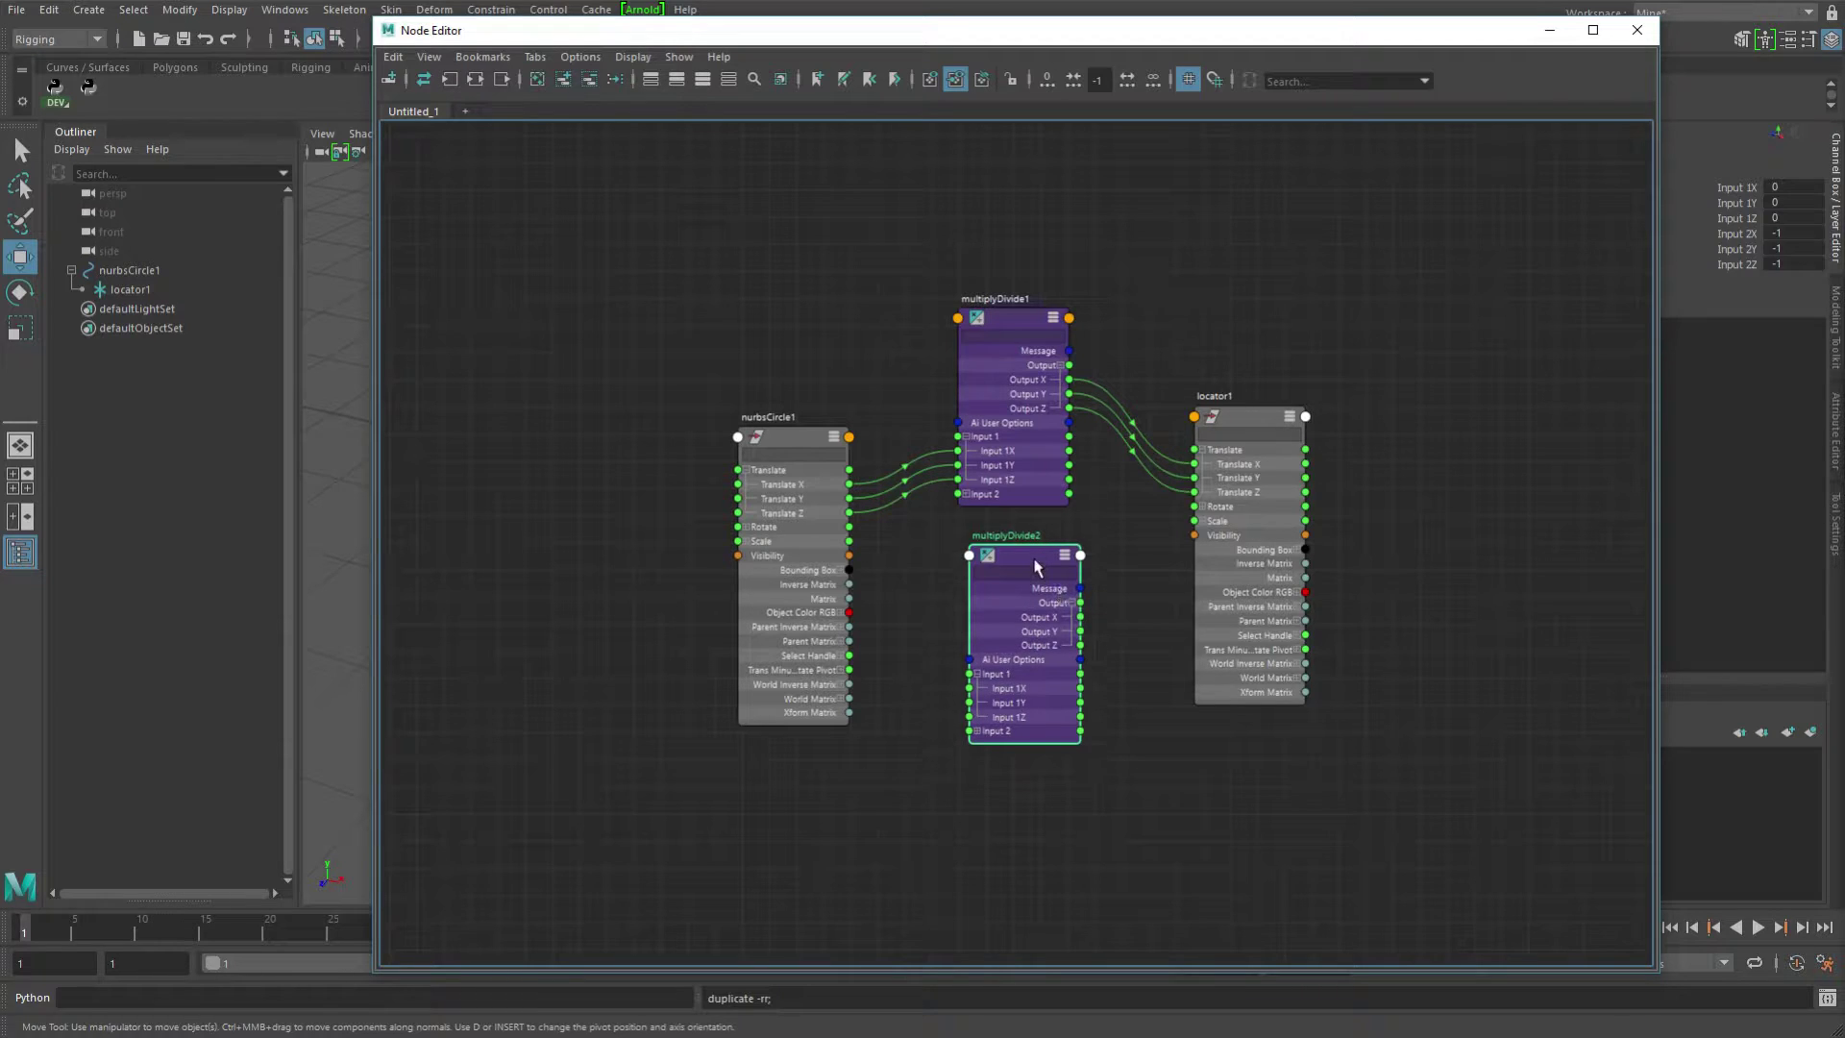
Connect nurbsCircle1 Rotate X/Y/Z into multiplyDivide2 Input 1, which creates unitConversion nodes.
{"action": "left_click", "coordinate": [745, 527]}
{"action": "left_click_drag", "start_coordinate": [849, 527], "coordinate": [961, 664]}
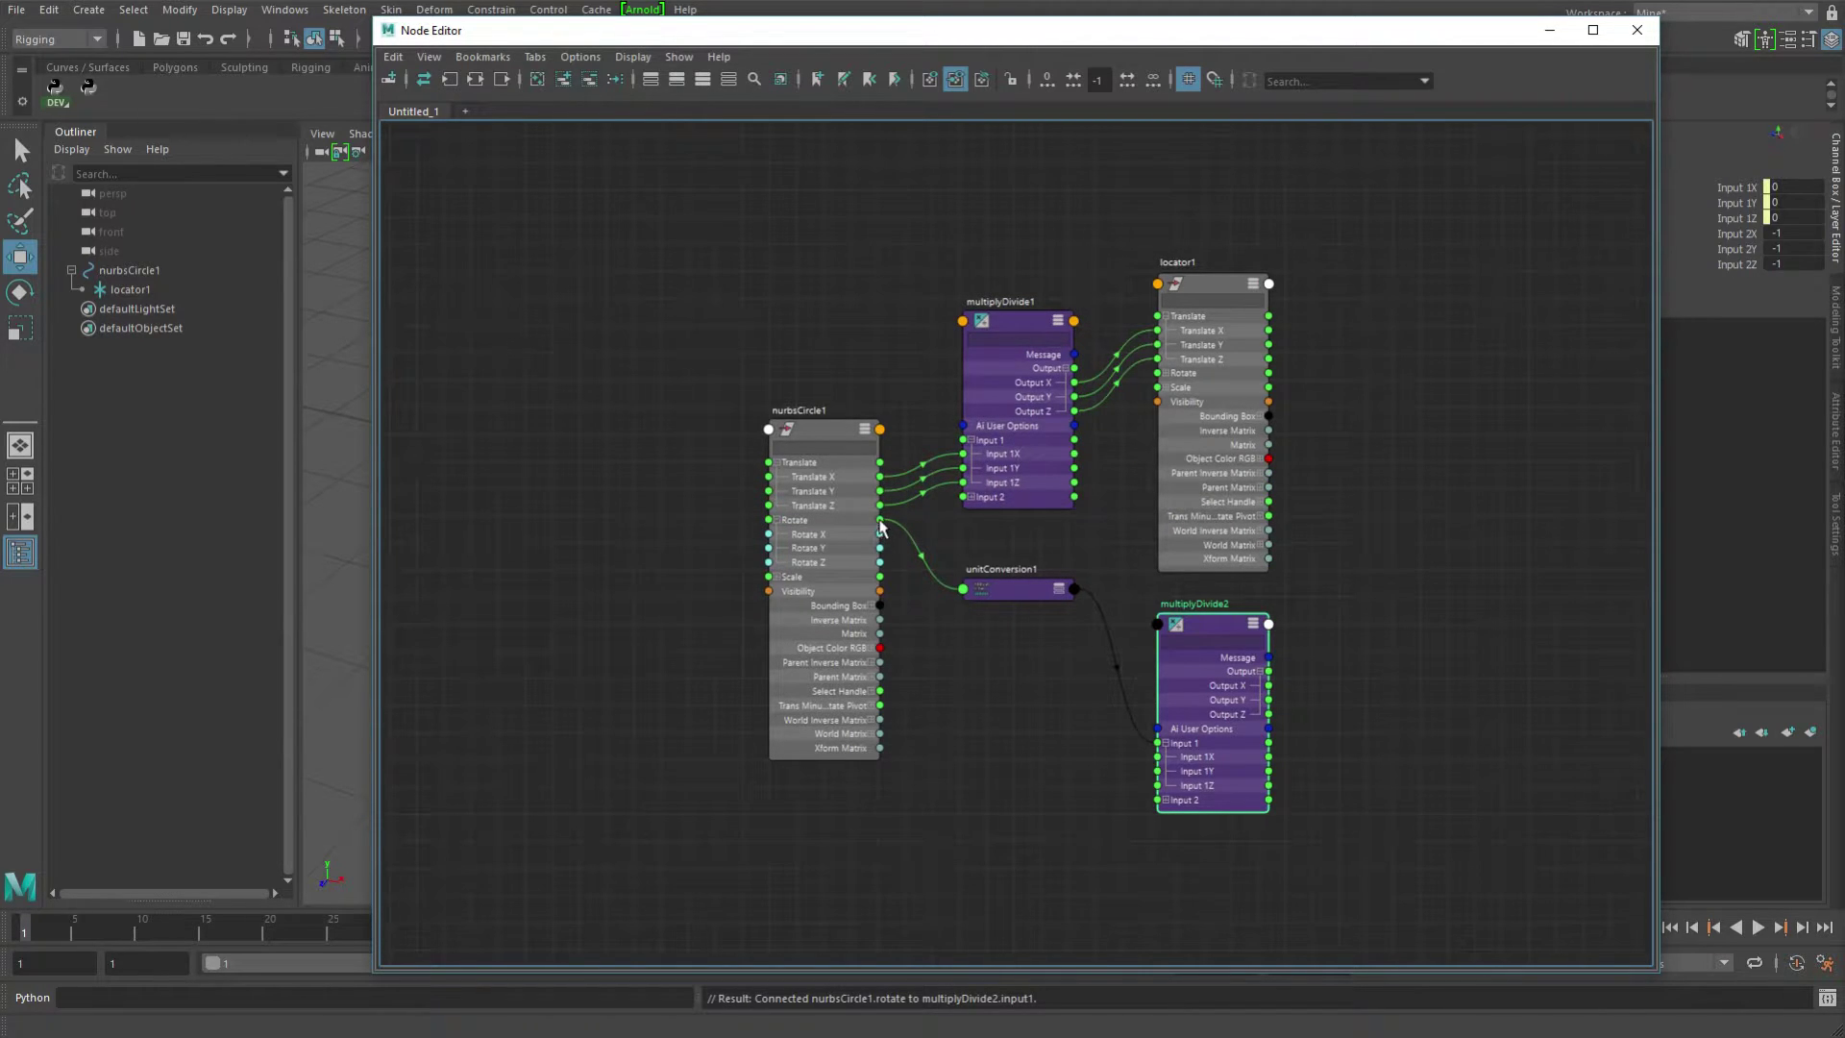
{"action": "left_click_drag", "start_coordinate": [880, 533], "coordinate": [1159, 761]}
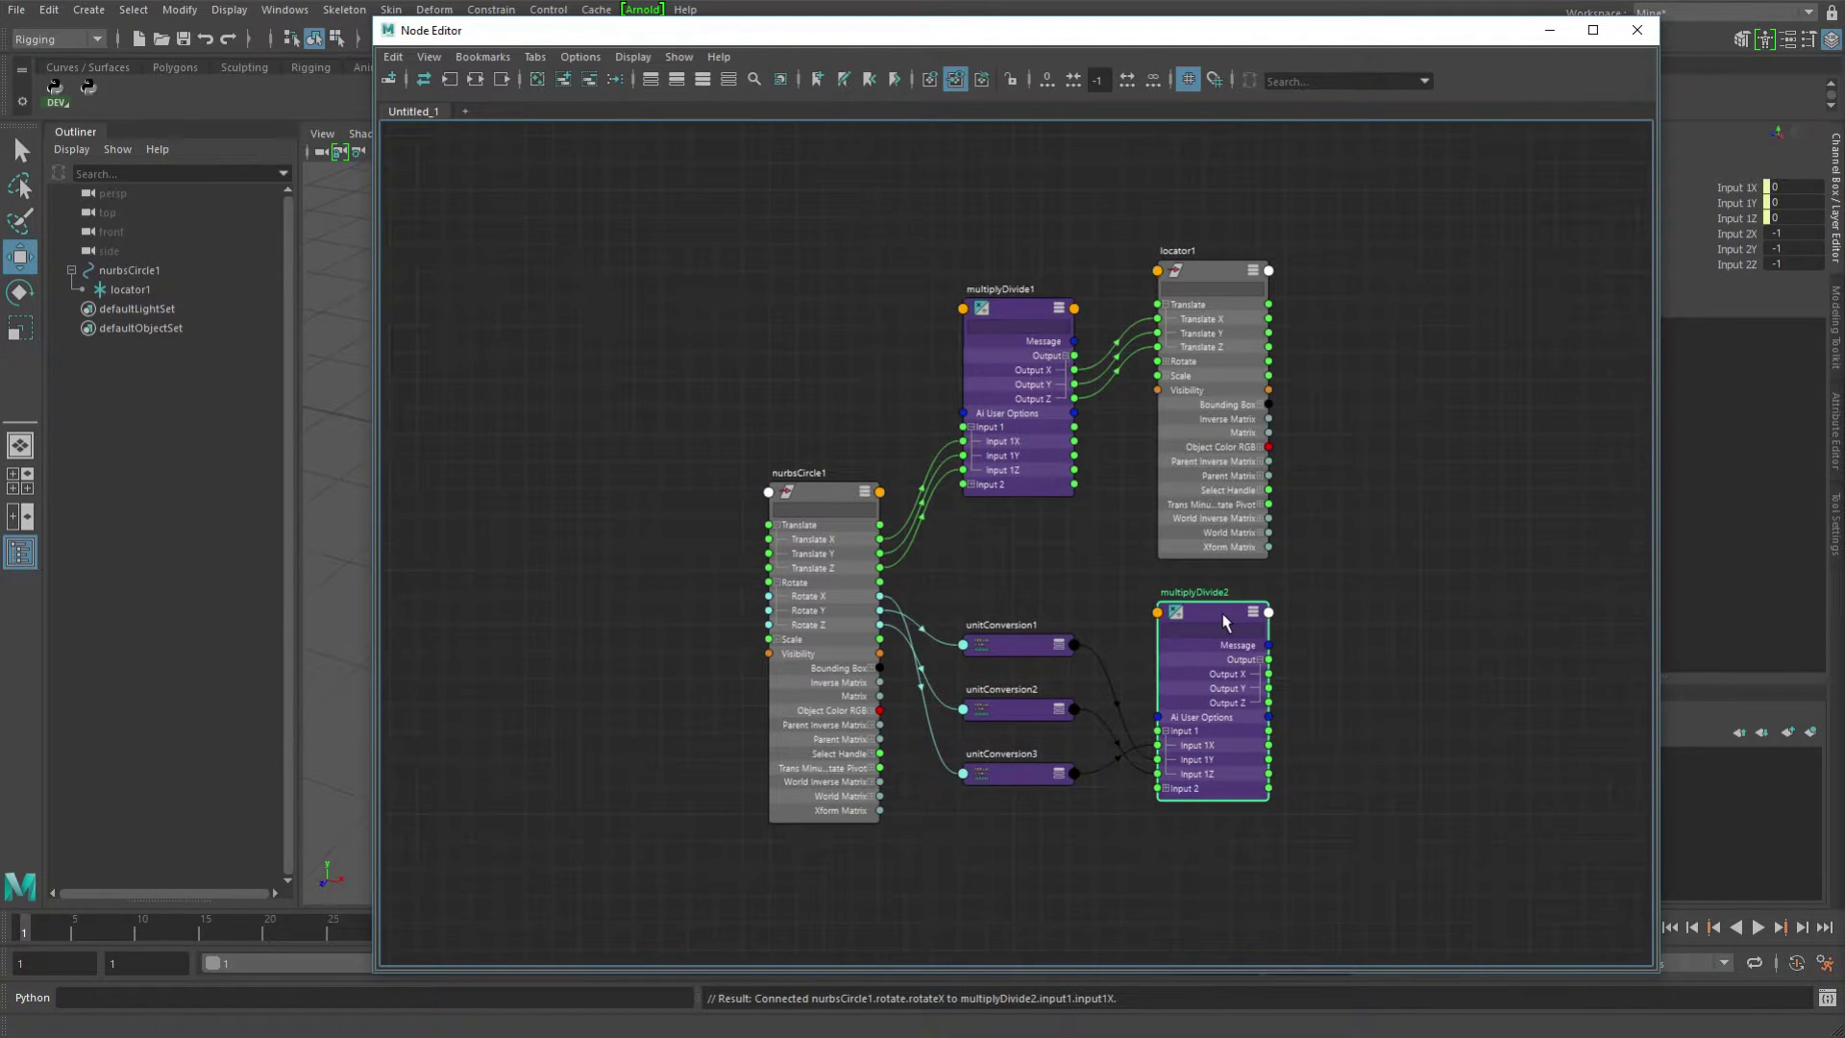
{"action": "left_click_drag", "start_coordinate": [1230, 616], "coordinate": [1181, 615]}
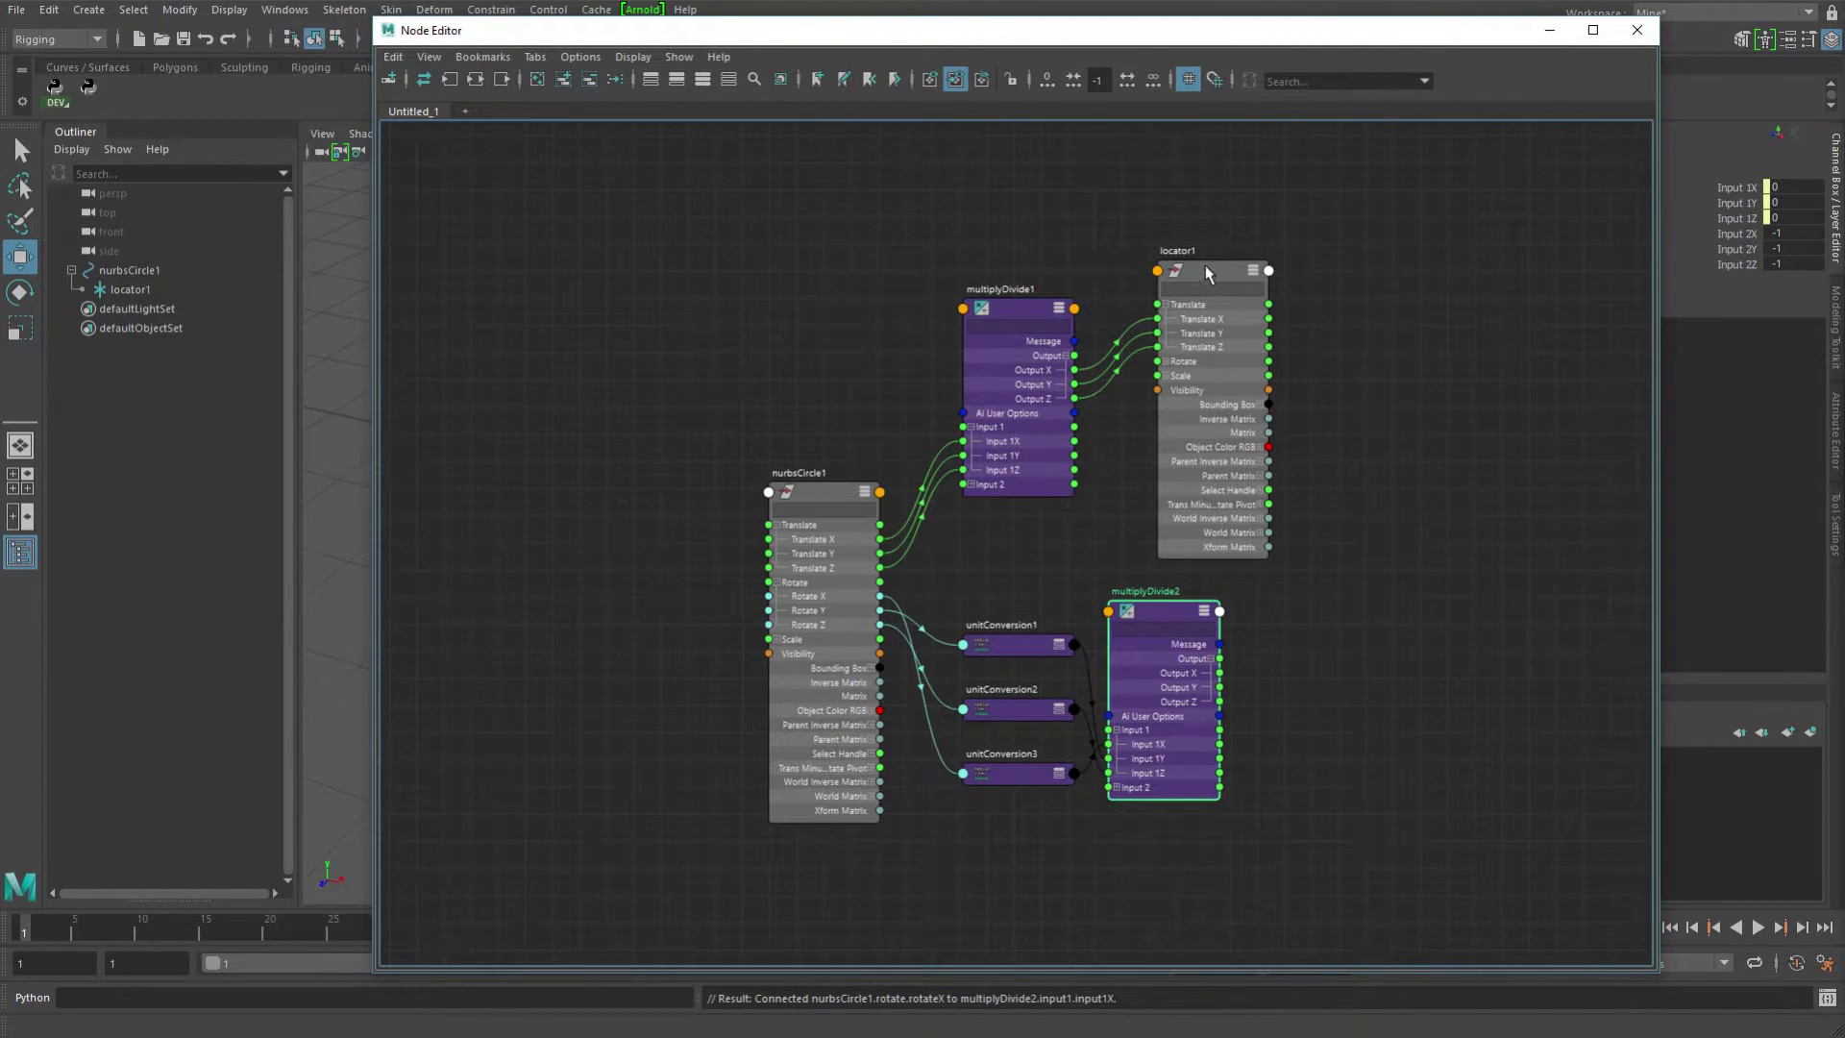
Connect multiplyDivide2 Output X/Y/Z to locator1 Rotate X/Y/Z and tidy the node positions.
{"action": "left_click_drag", "start_coordinate": [1208, 273], "coordinate": [1311, 278]}
{"action": "left_click_drag", "start_coordinate": [1220, 659], "coordinate": [1275, 377]}
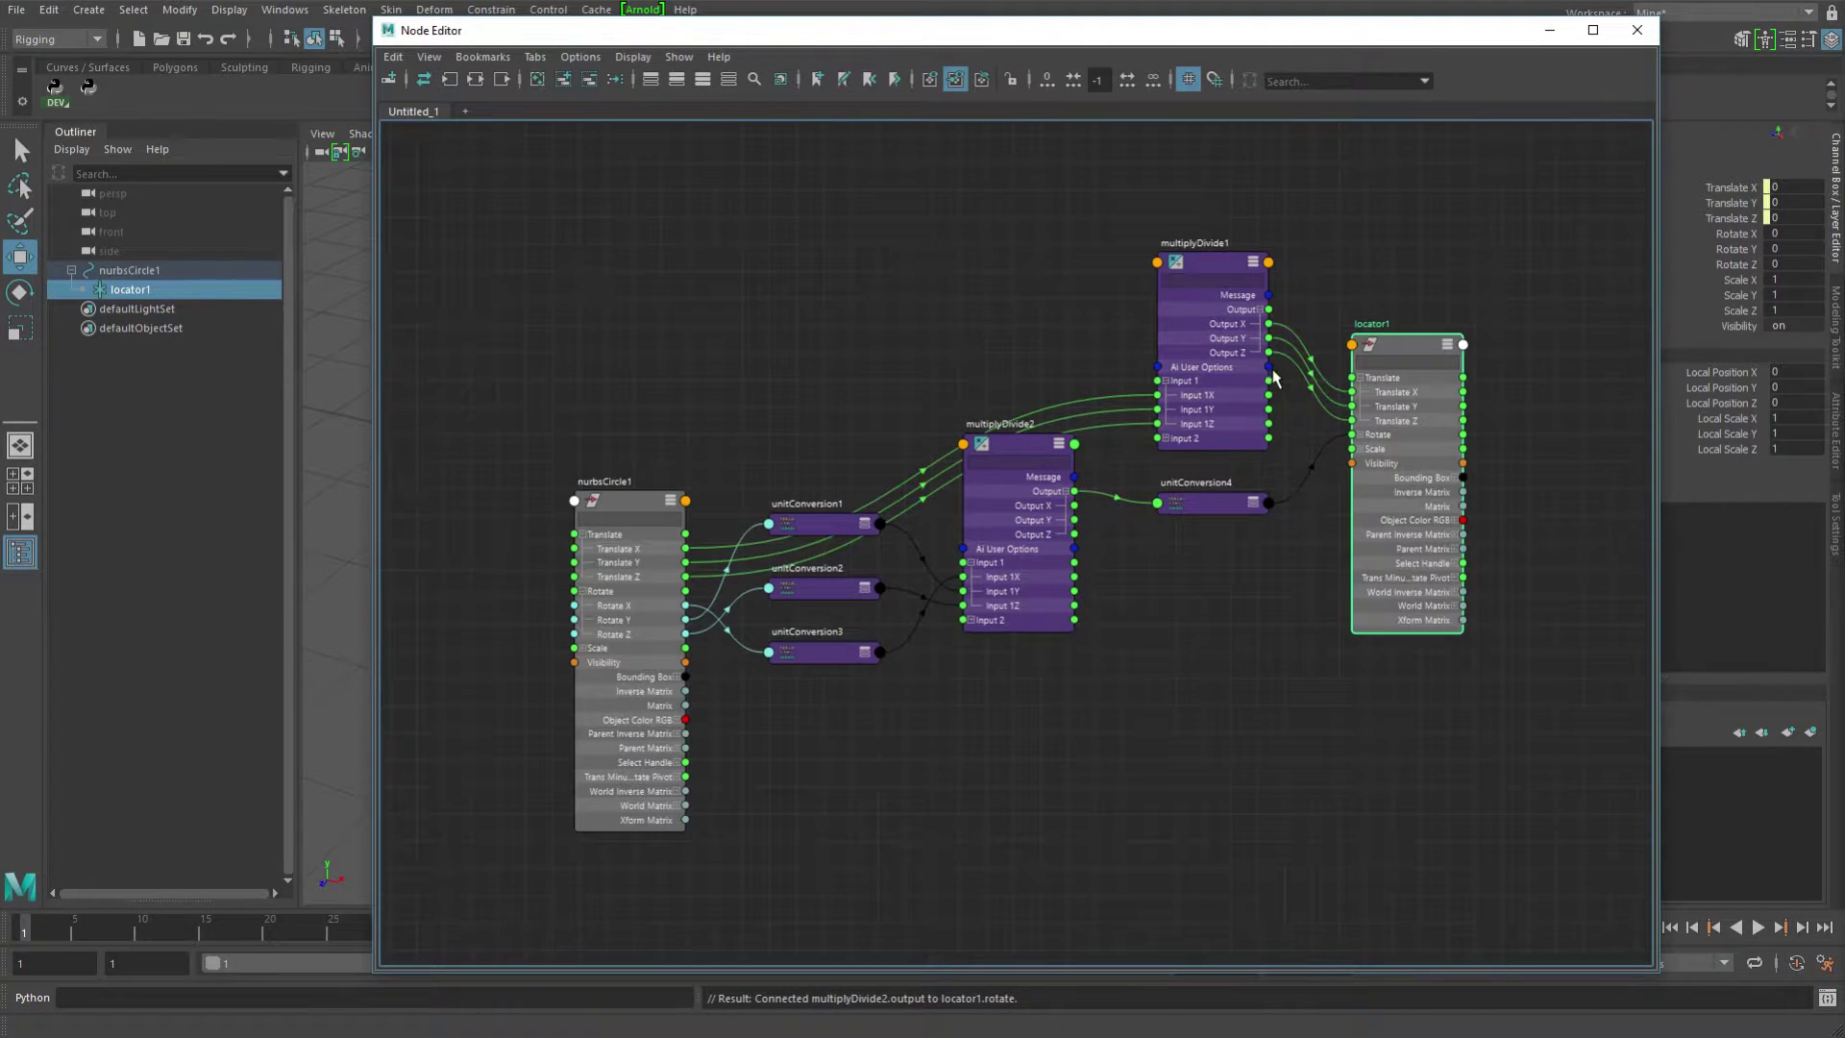
{"action": "left_click", "coordinate": [1361, 435]}
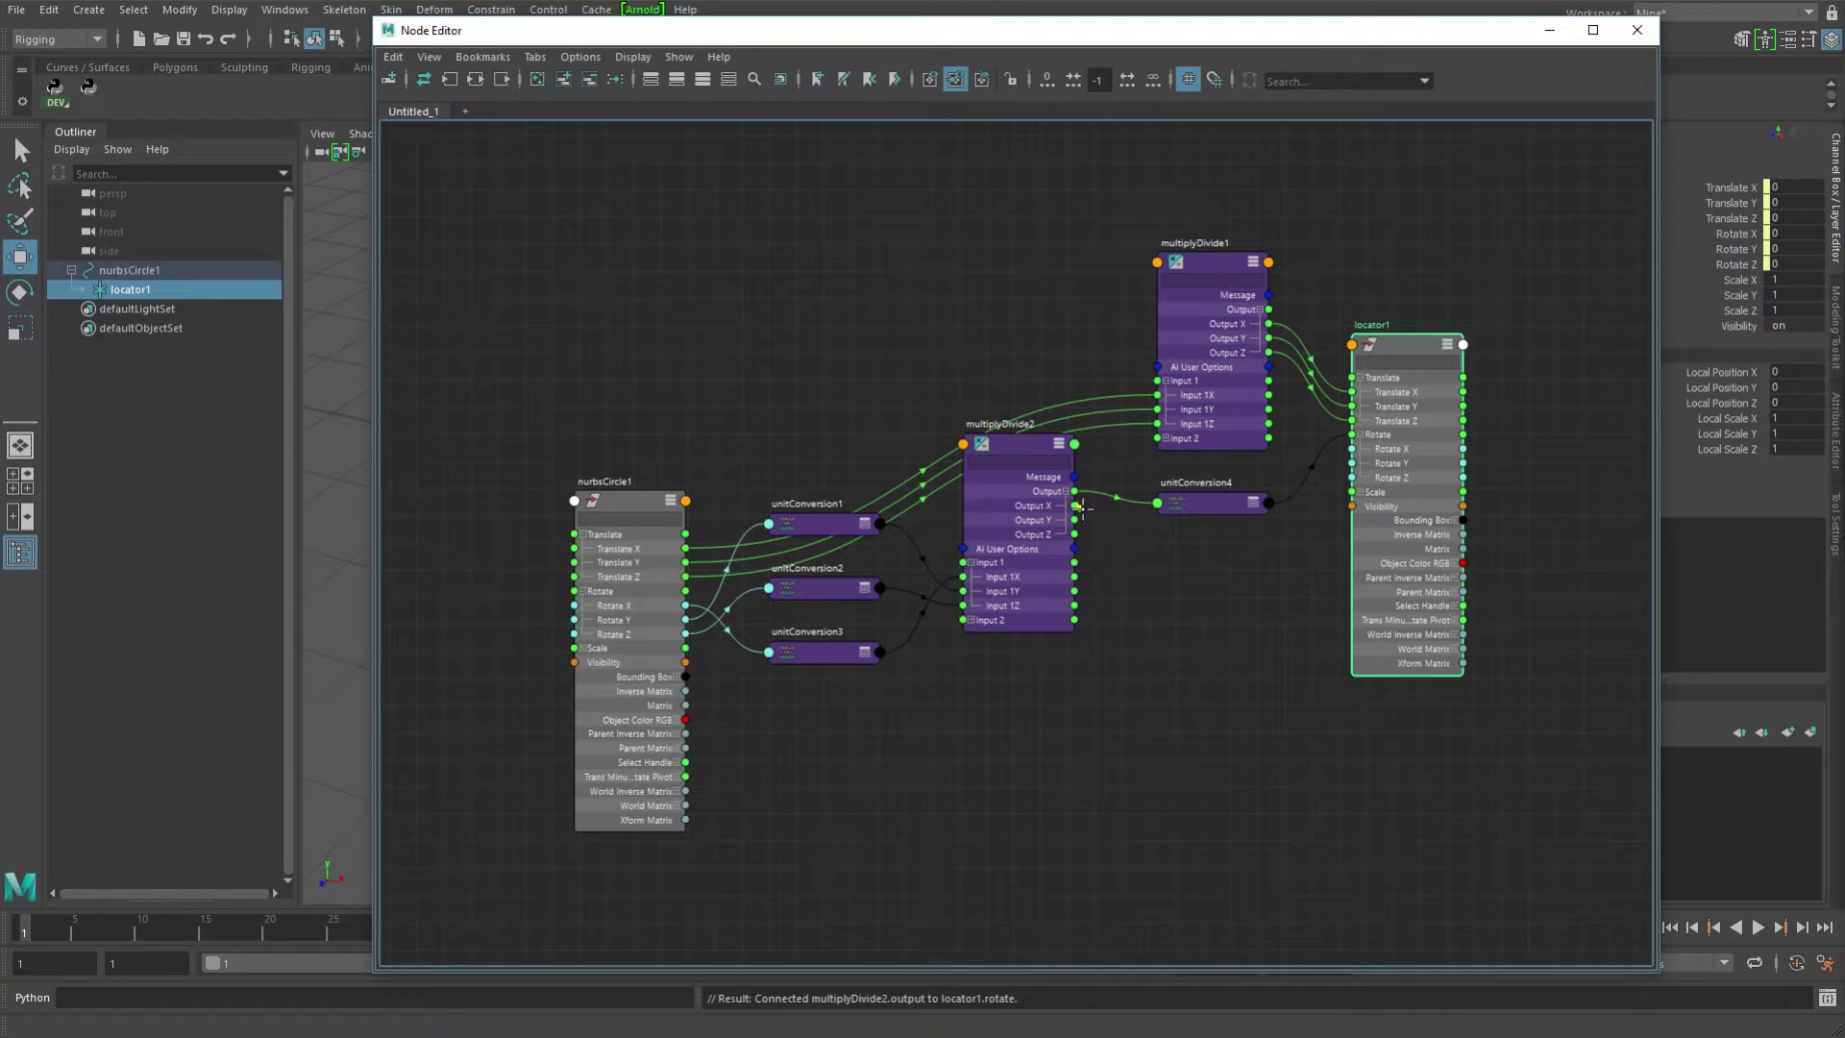
{"action": "left_click_drag", "start_coordinate": [1081, 506], "coordinate": [1352, 449]}
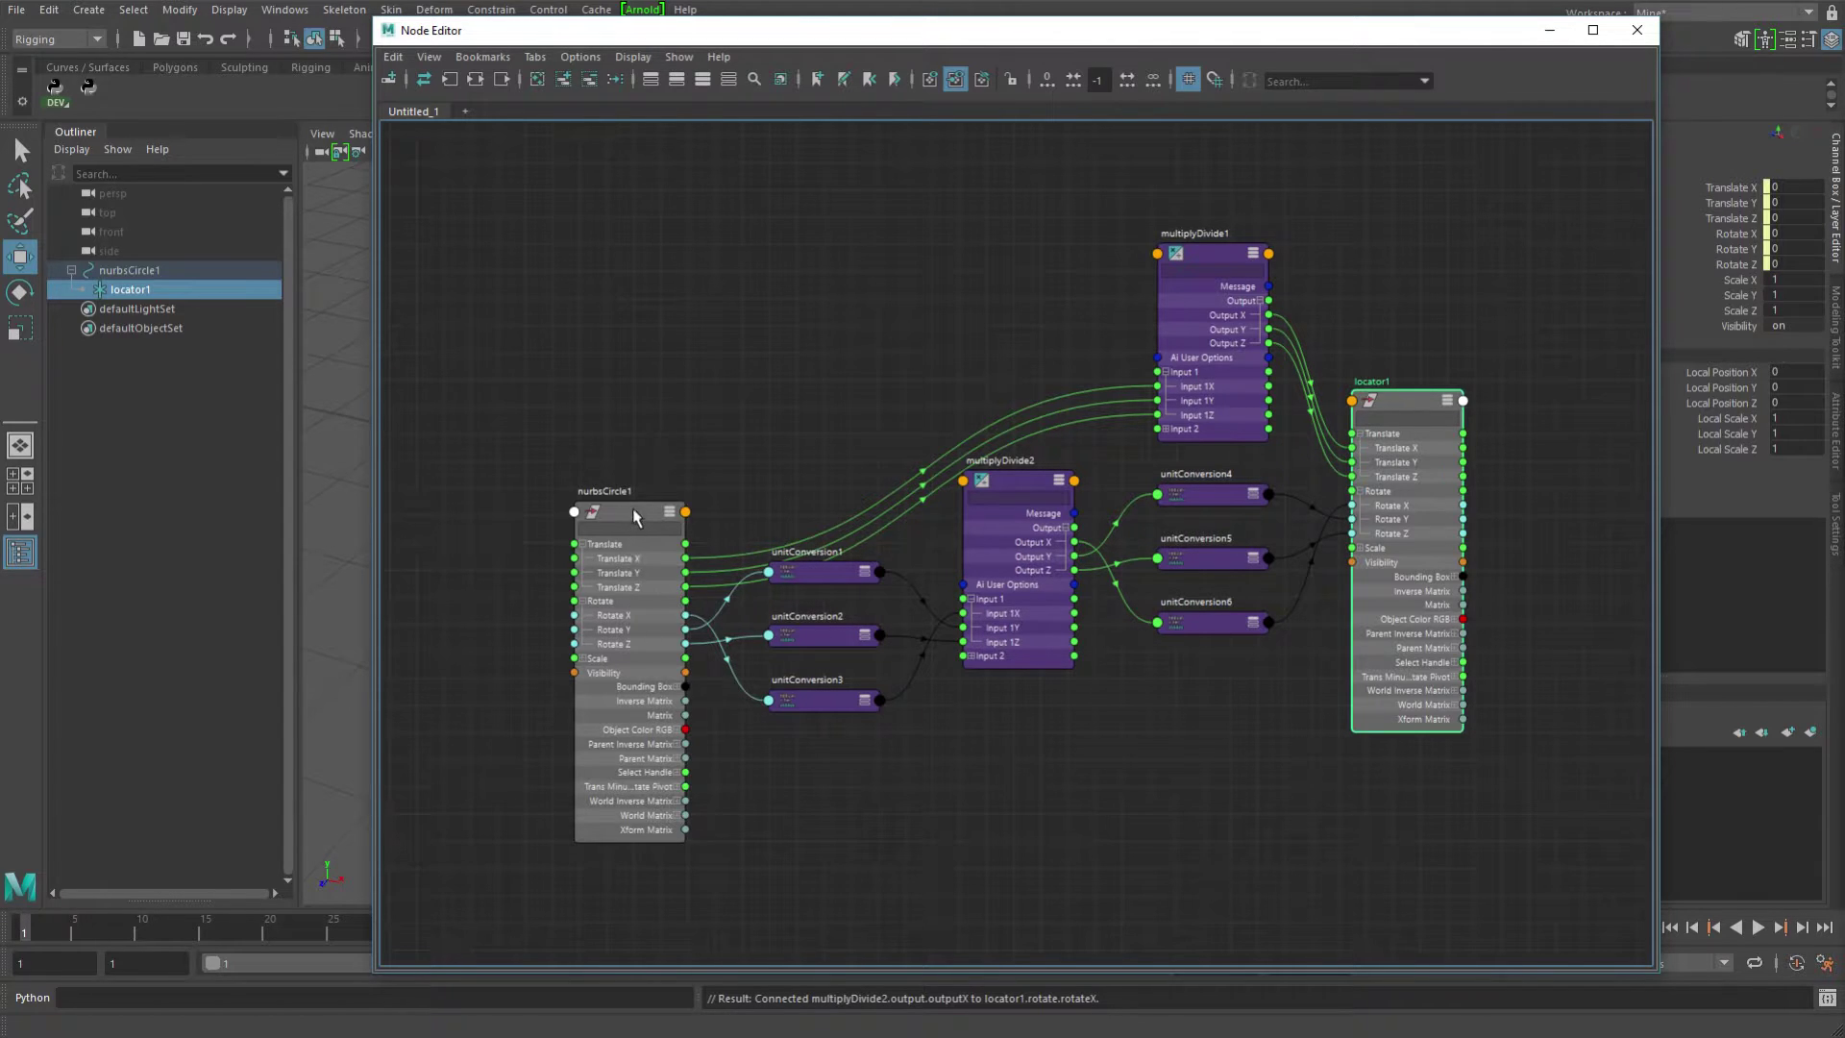
{"action": "left_click_drag", "start_coordinate": [634, 517], "coordinate": [669, 374]}
{"action": "left_click_drag", "start_coordinate": [1231, 247], "coordinate": [1048, 218]}
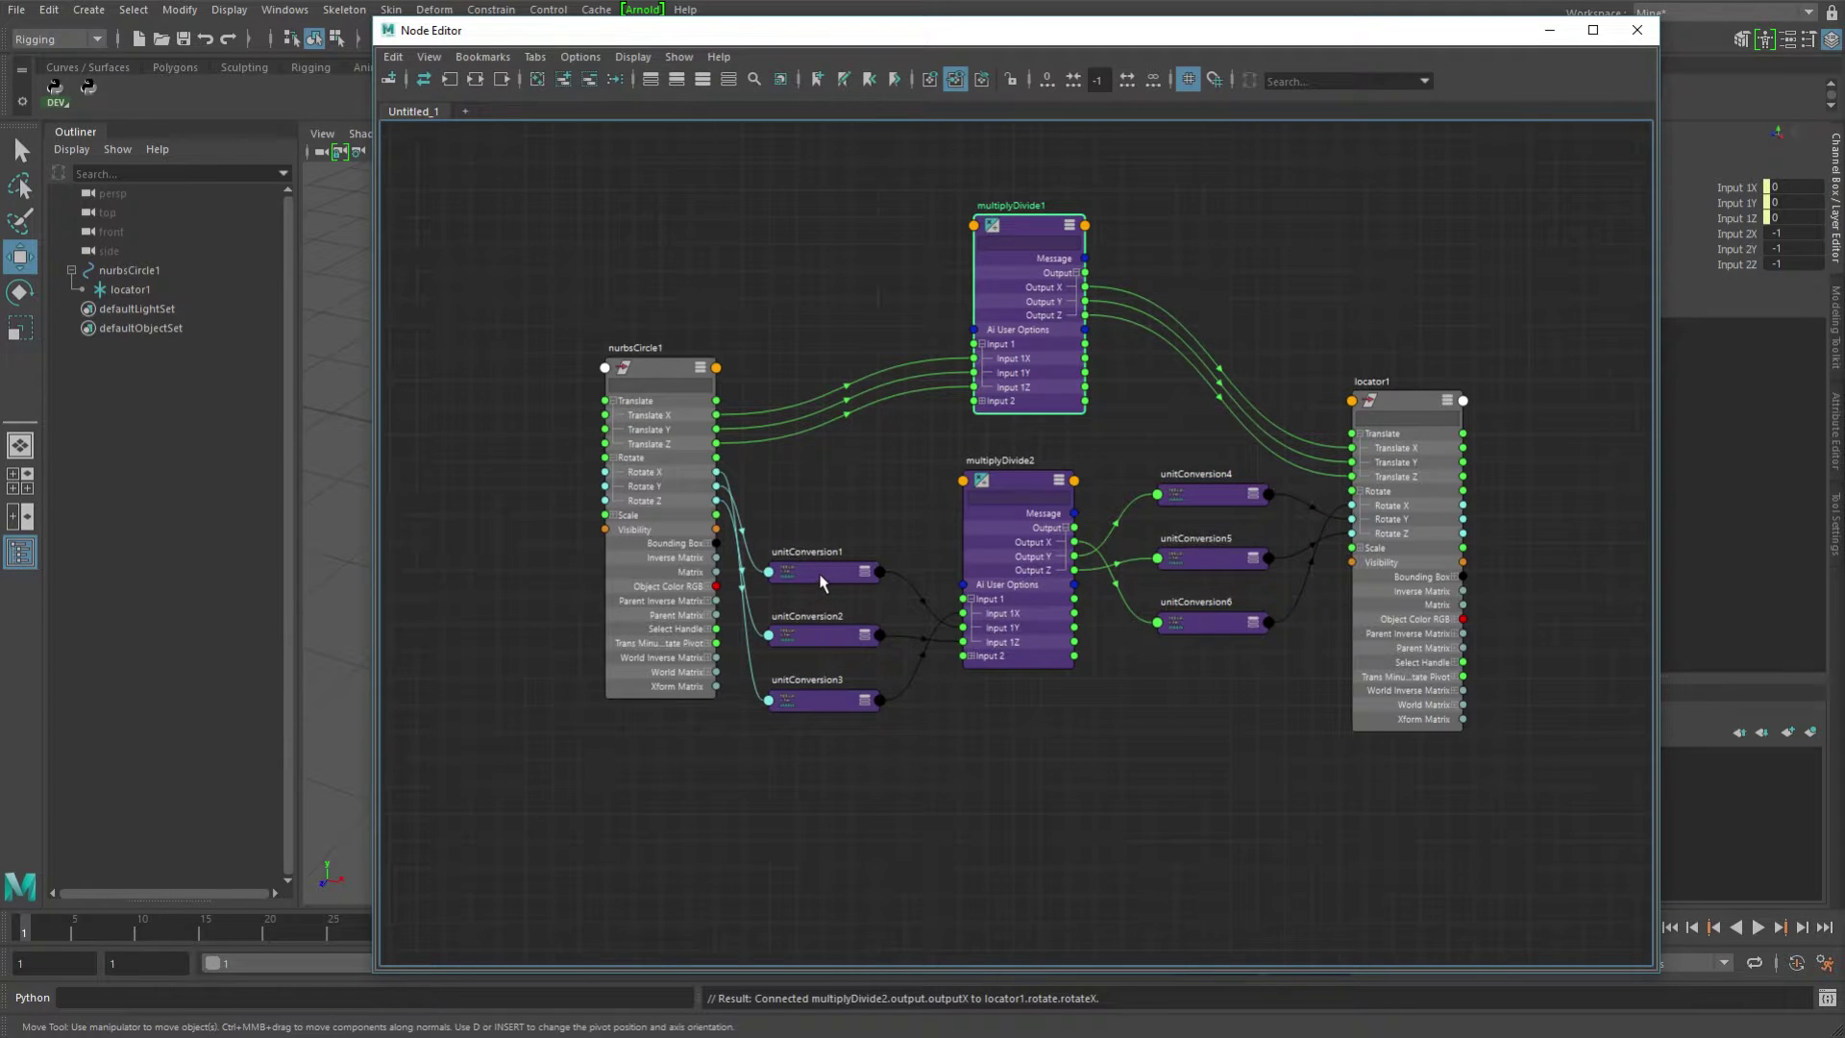
Inspect the unitConversion's 57.296 conversion factor, then check multiplyDivide2's and nurbsCircle1's attributes.
{"action": "left_click_drag", "start_coordinate": [821, 581], "coordinate": [828, 519]}
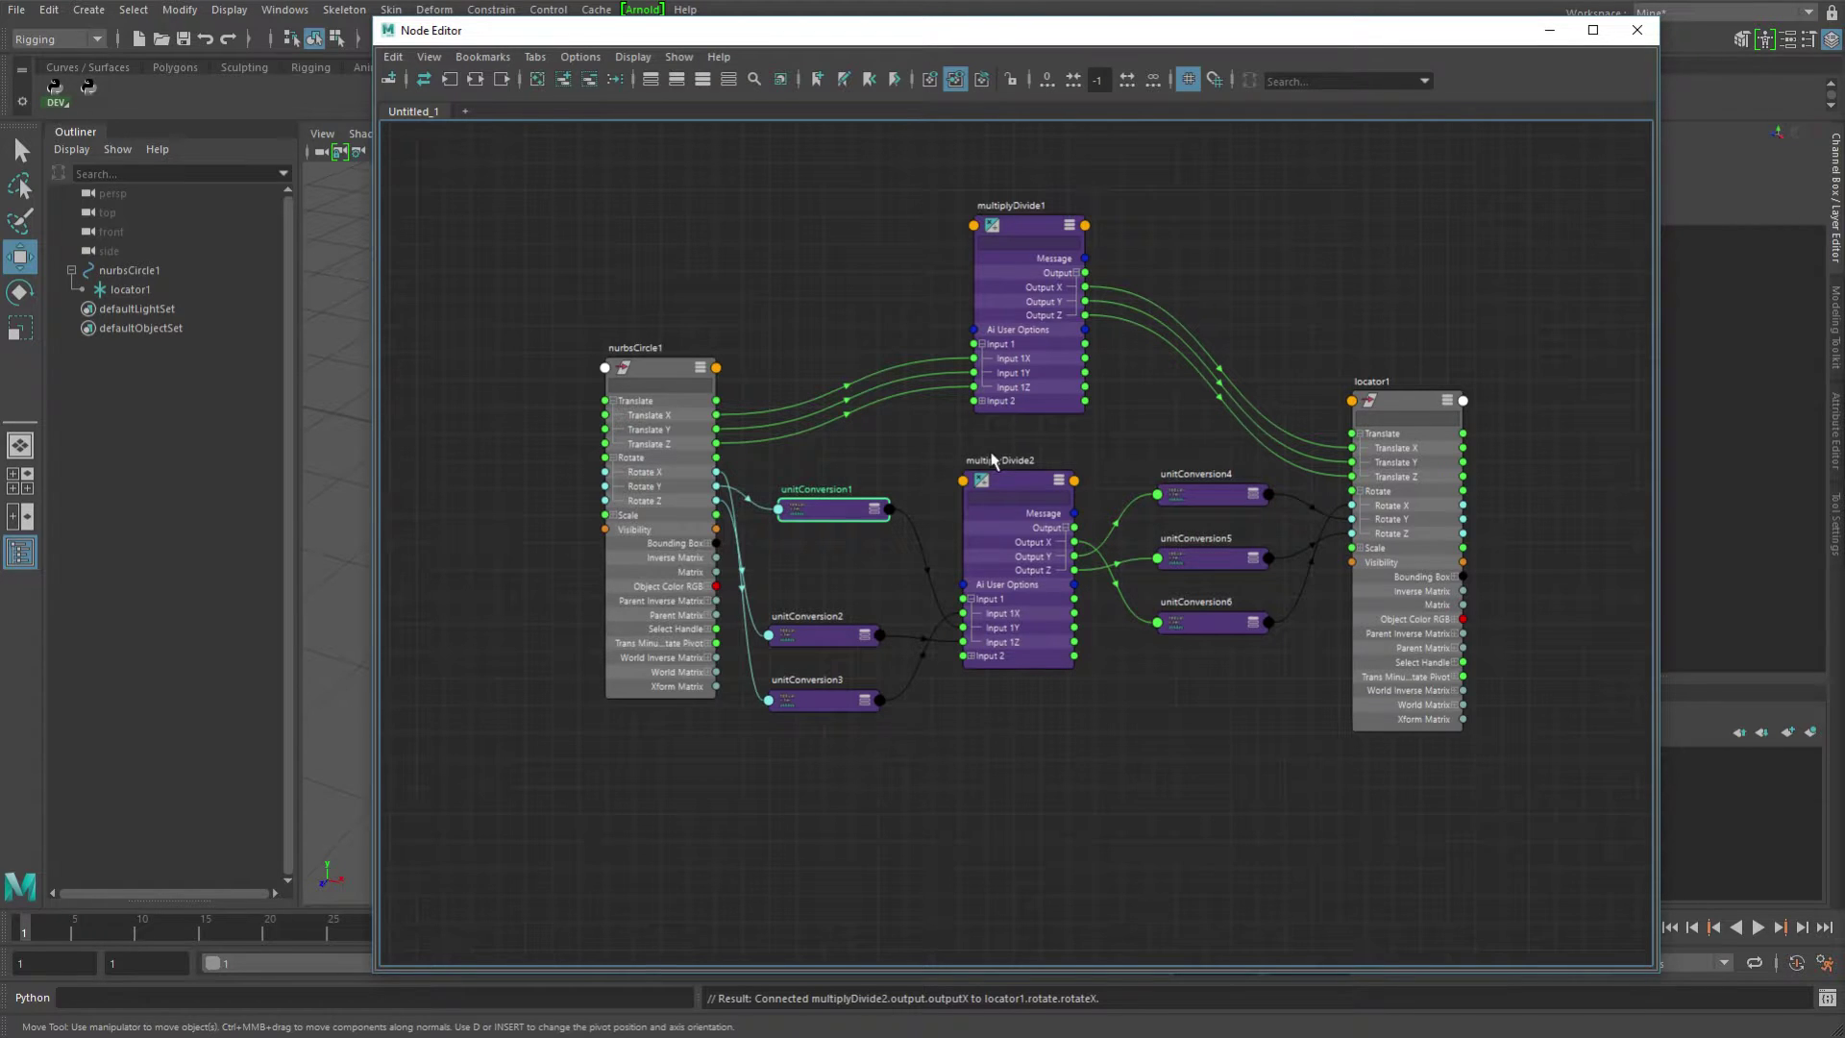
{"action": "left_click_drag", "start_coordinate": [1131, 40], "coordinate": [937, 44]}
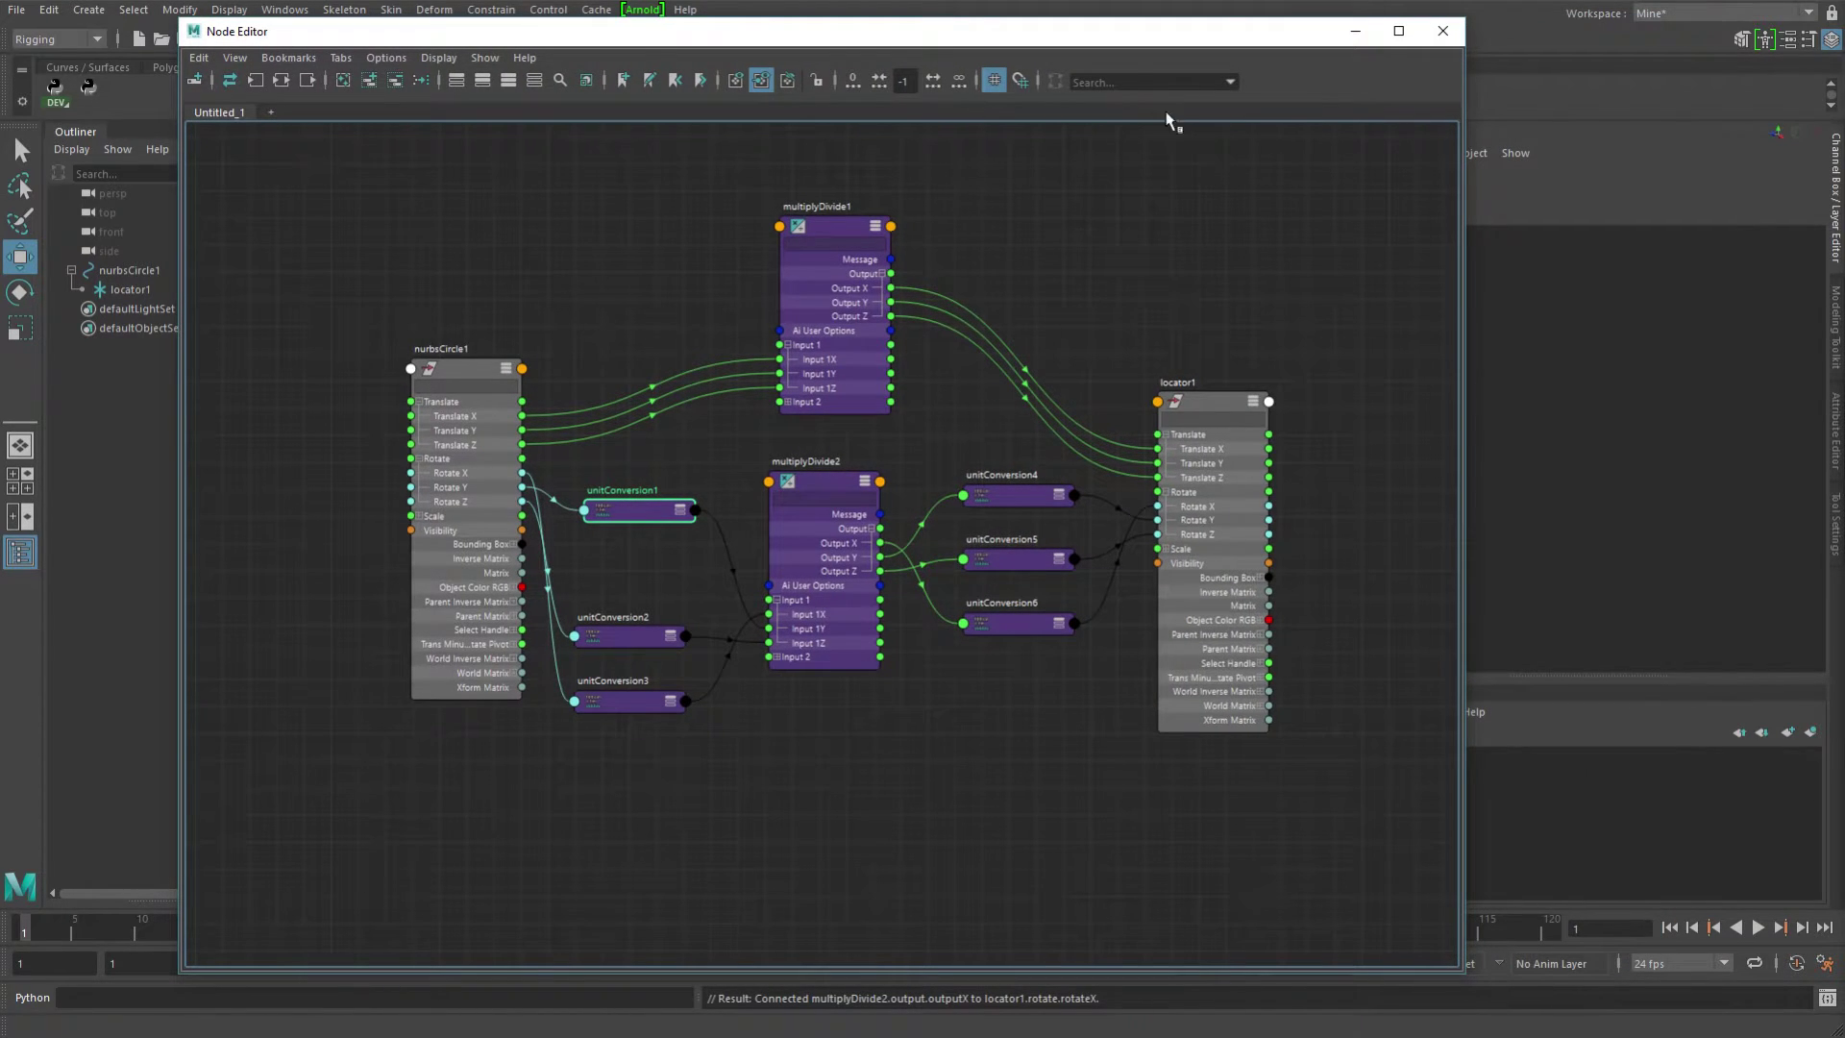
{"action": "left_click_drag", "start_coordinate": [1129, 40], "coordinate": [1040, 38]}
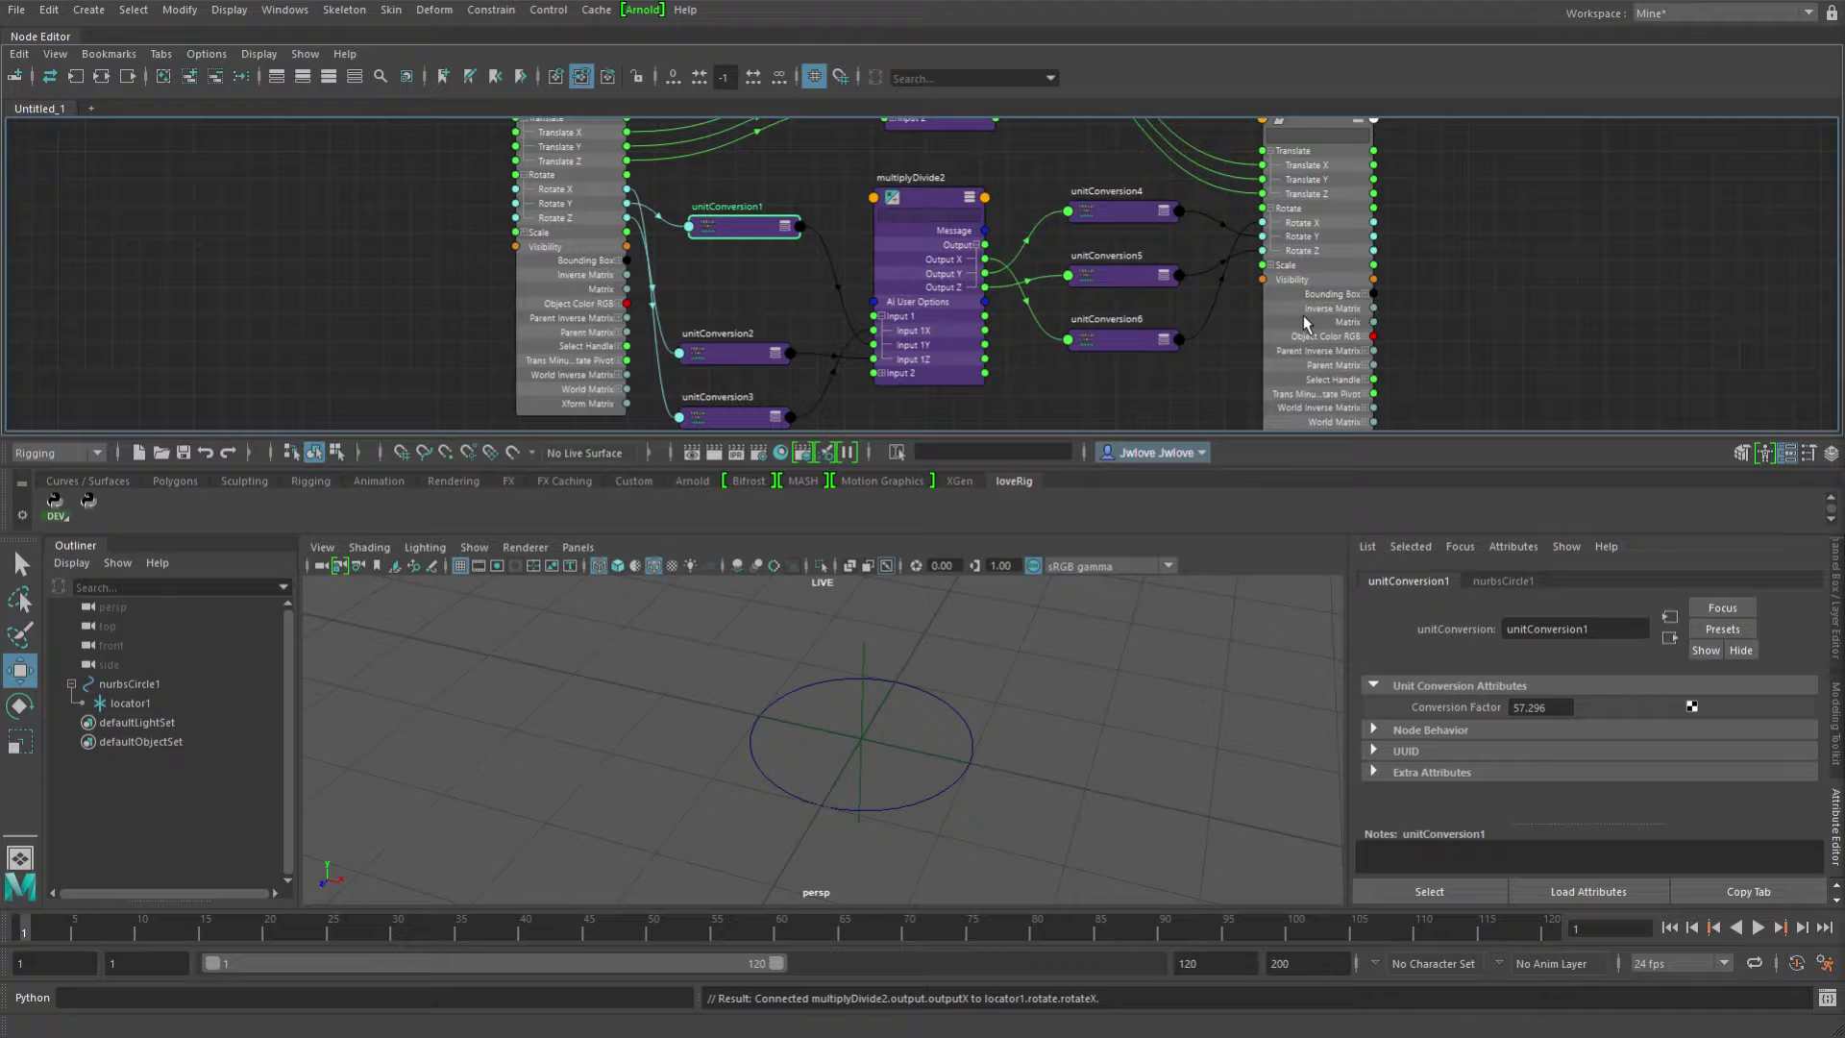
{"action": "left_click_drag", "start_coordinate": [1243, 85], "coordinate": [96, 45]}
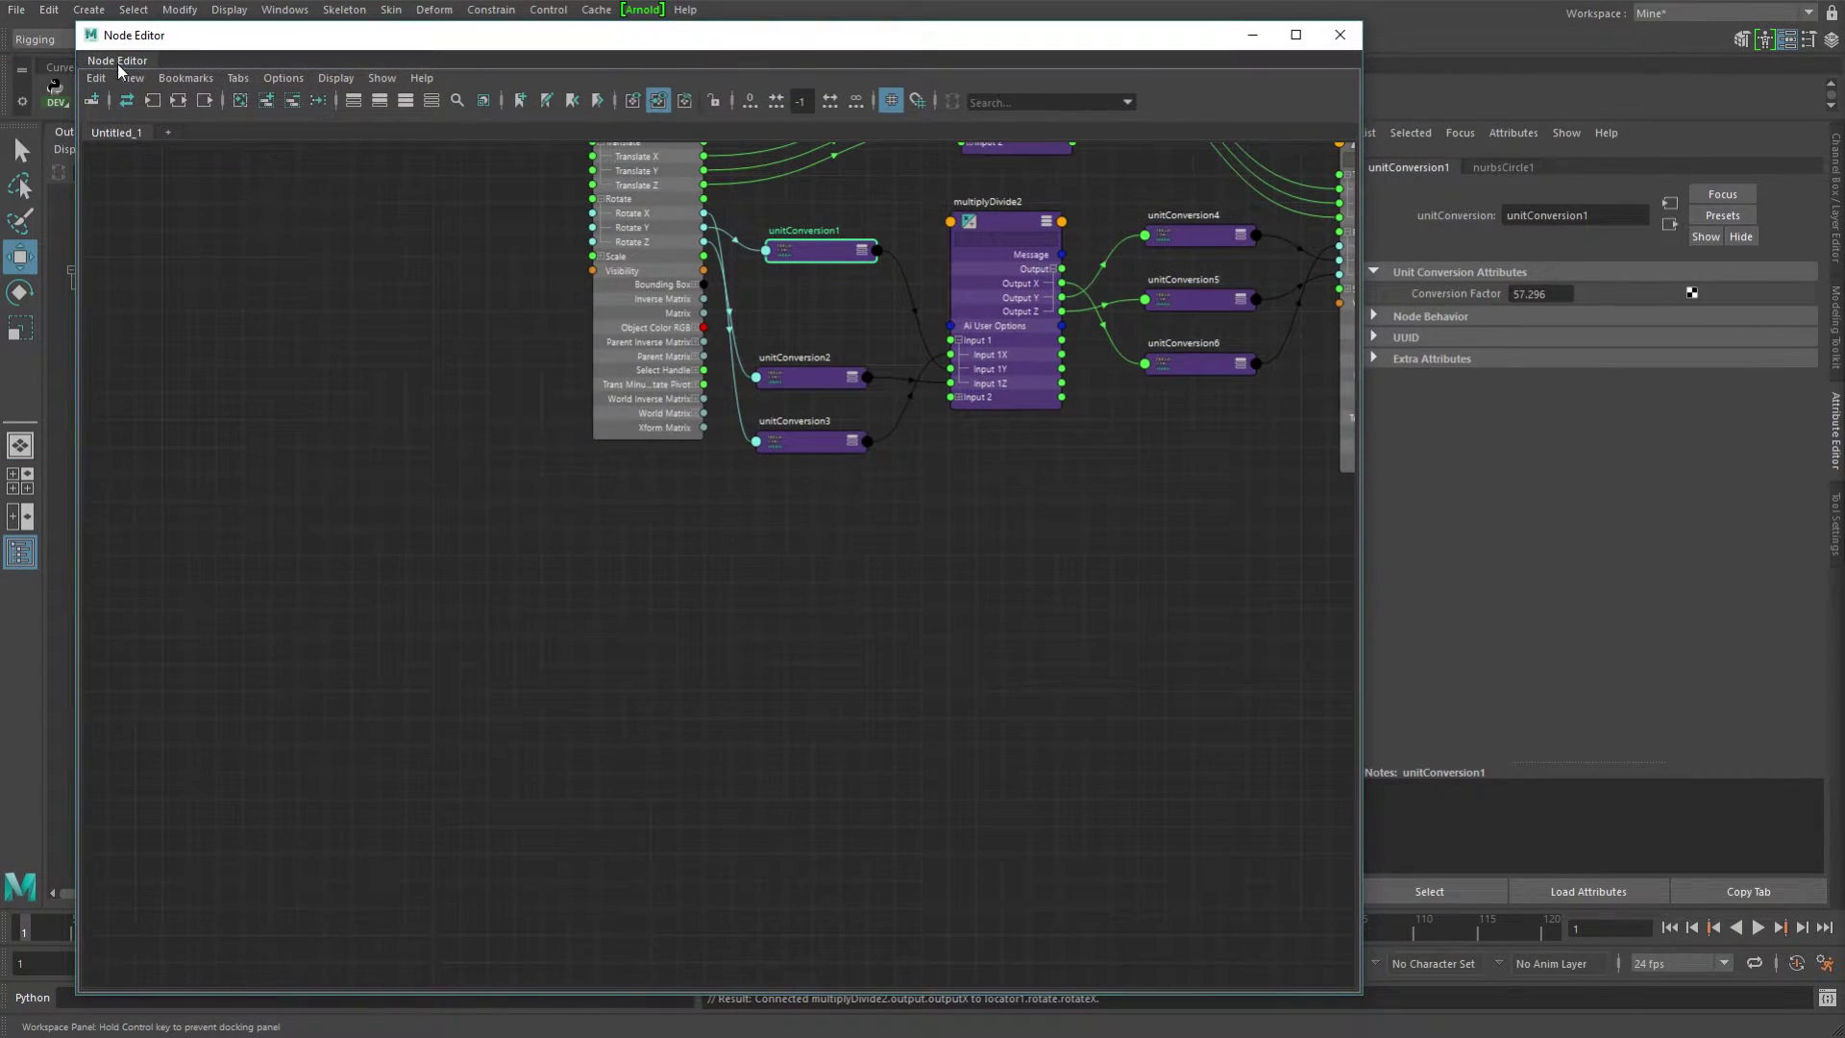
{"action": "double_click", "coordinate": [1538, 294]}
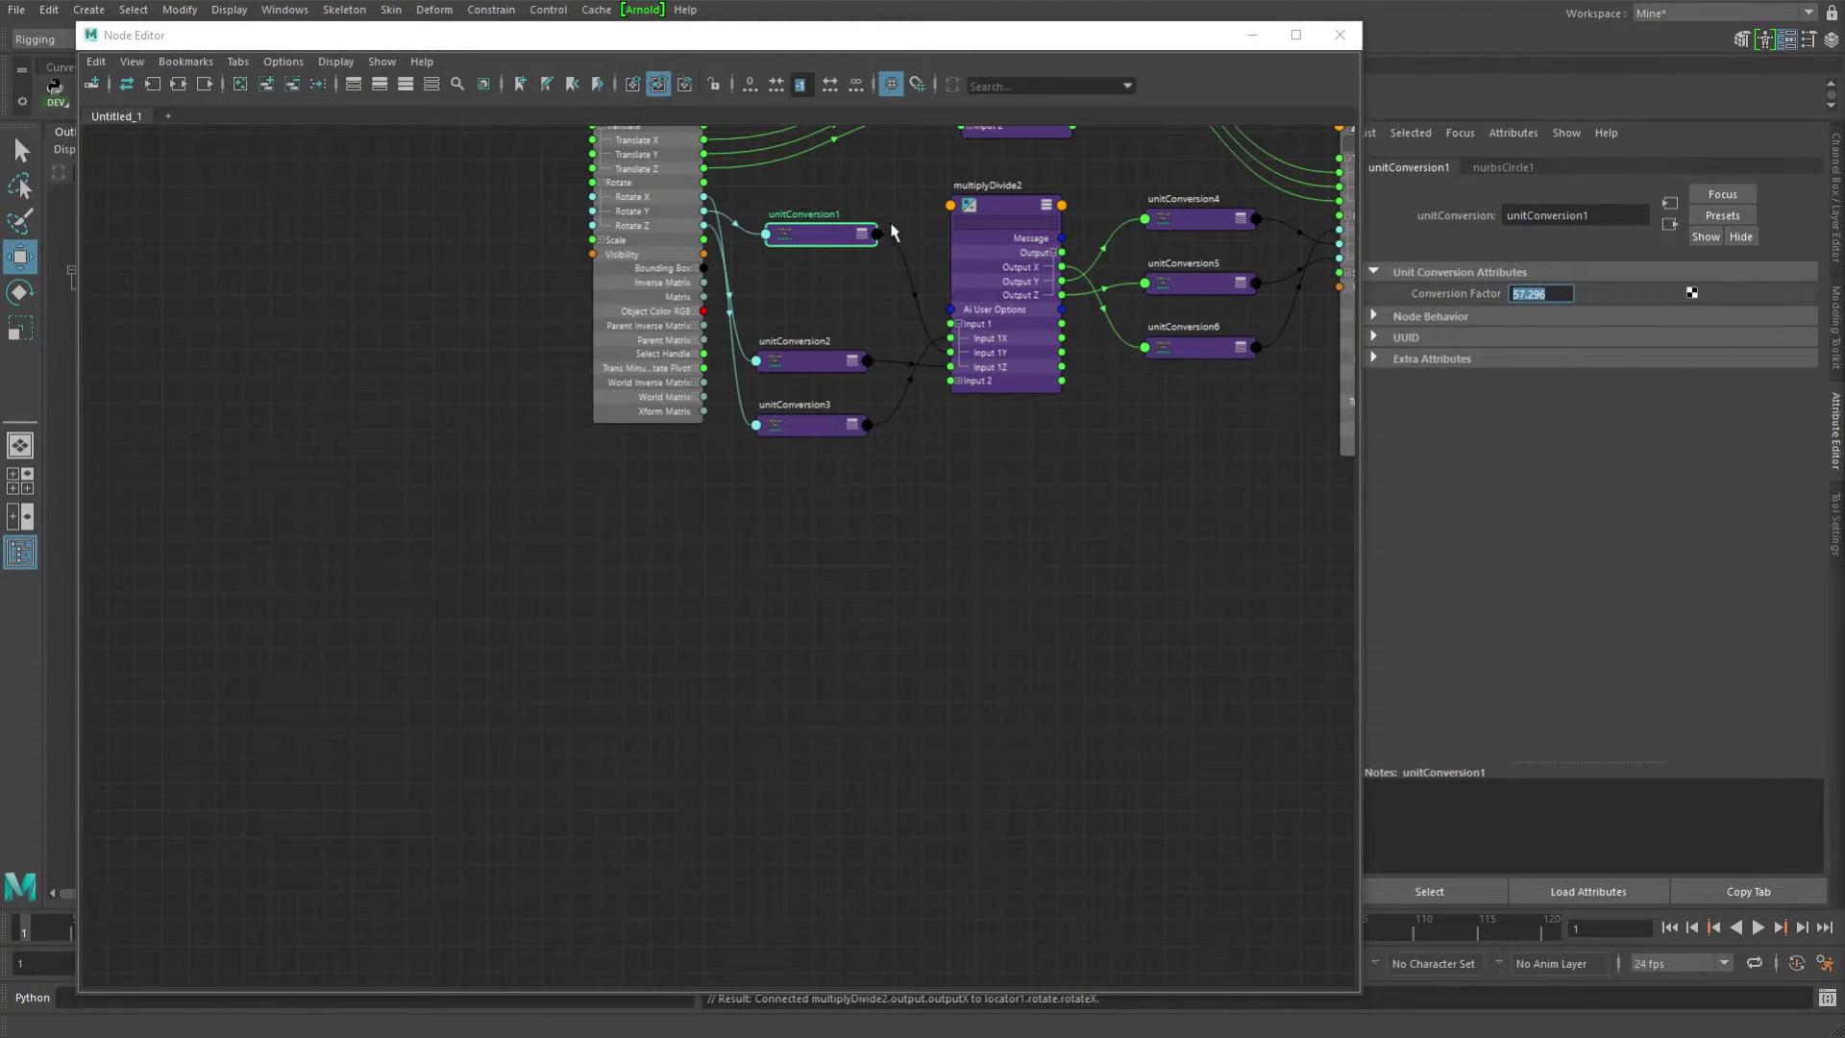
{"action": "left_click", "coordinate": [997, 360]}
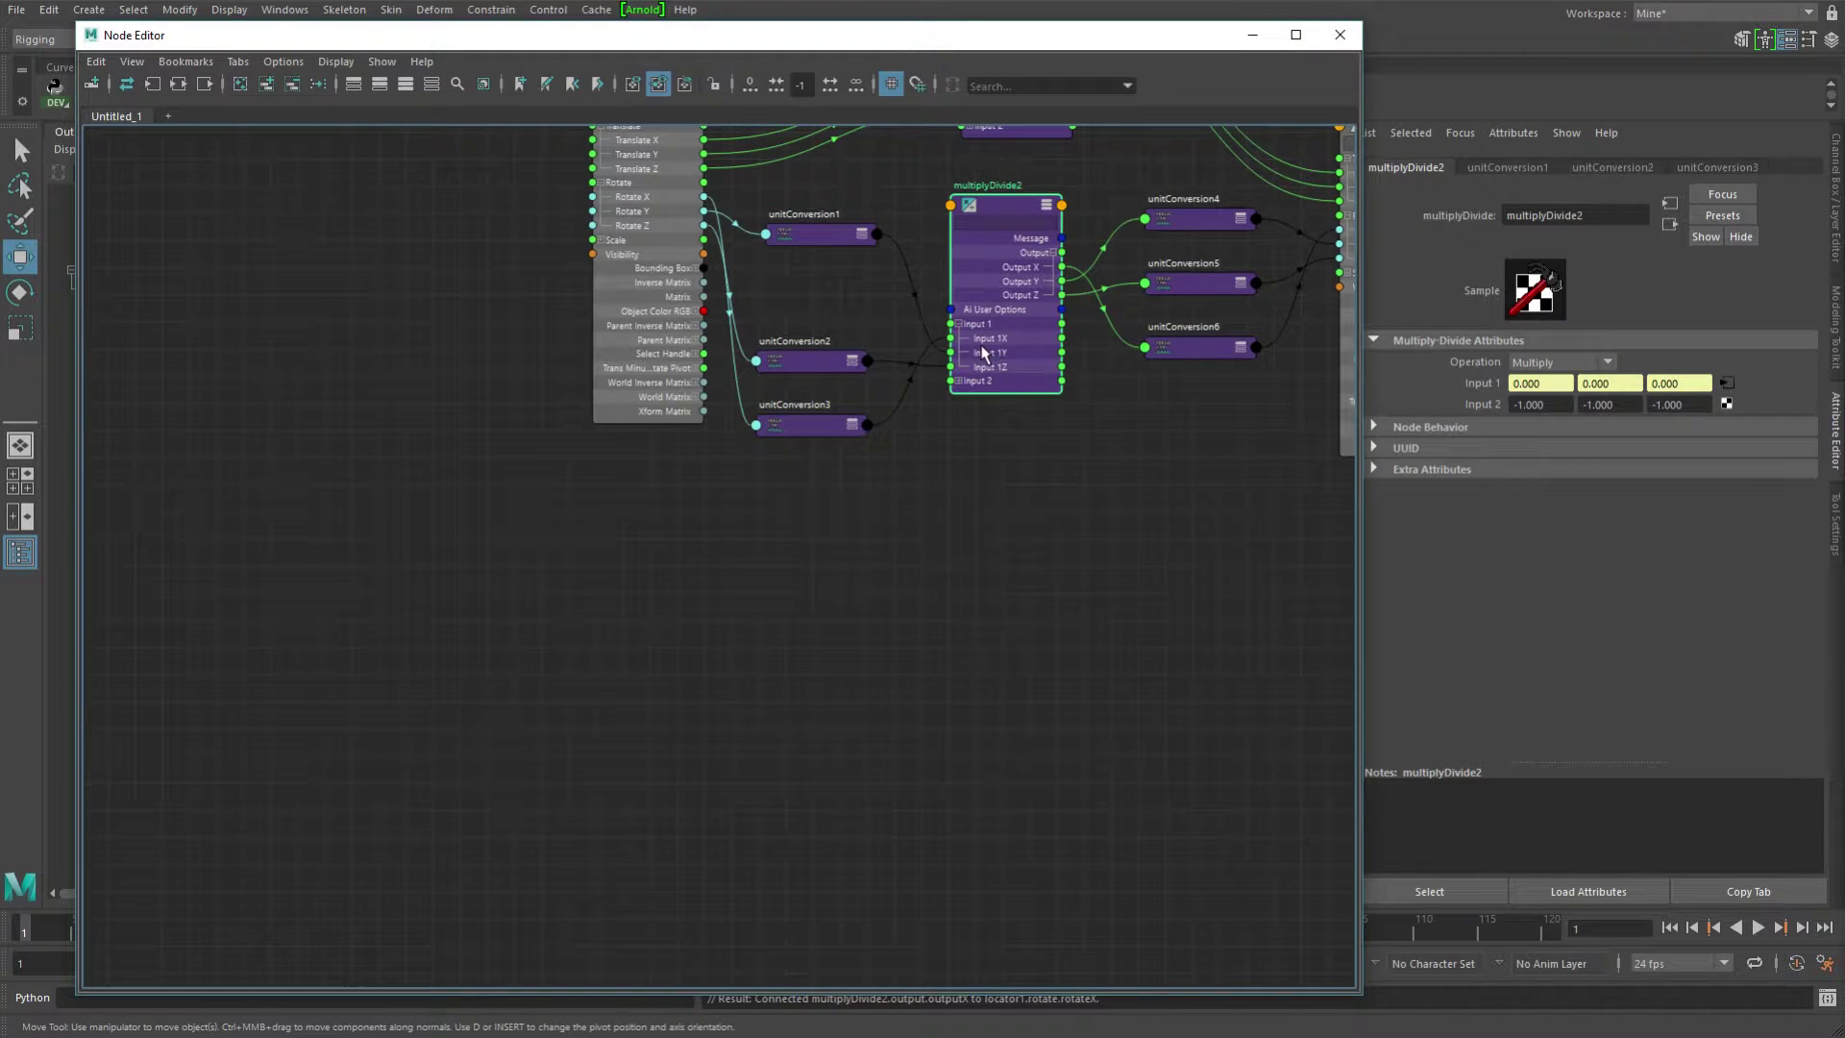
{"action": "left_click", "coordinate": [646, 209]}
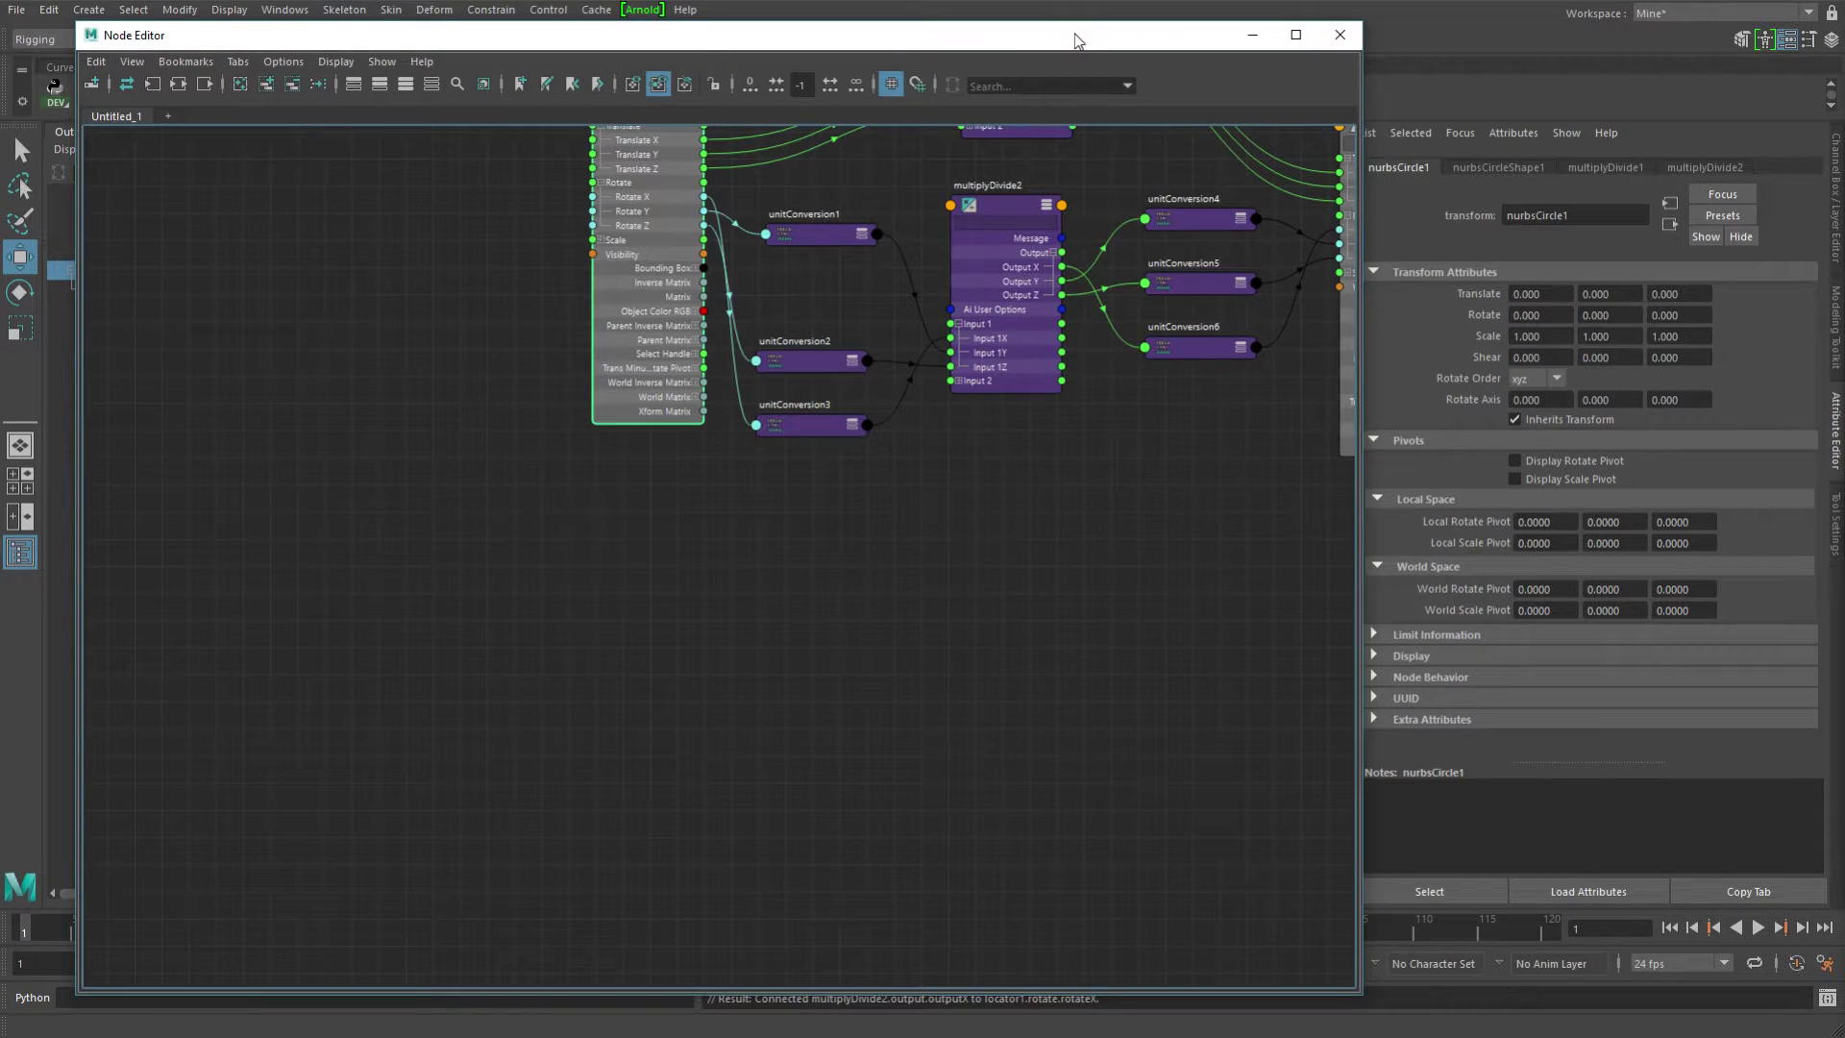
Frame the graph and reposition unitConversion2, unitConversion3 and multiplyDivide2 for a cleaner rotate chain.
{"action": "left_click_drag", "start_coordinate": [1079, 38], "coordinate": [1281, 67]}
{"action": "middle_click_drag", "start_coordinate": [1320, 483], "coordinate": [1045, 728]}
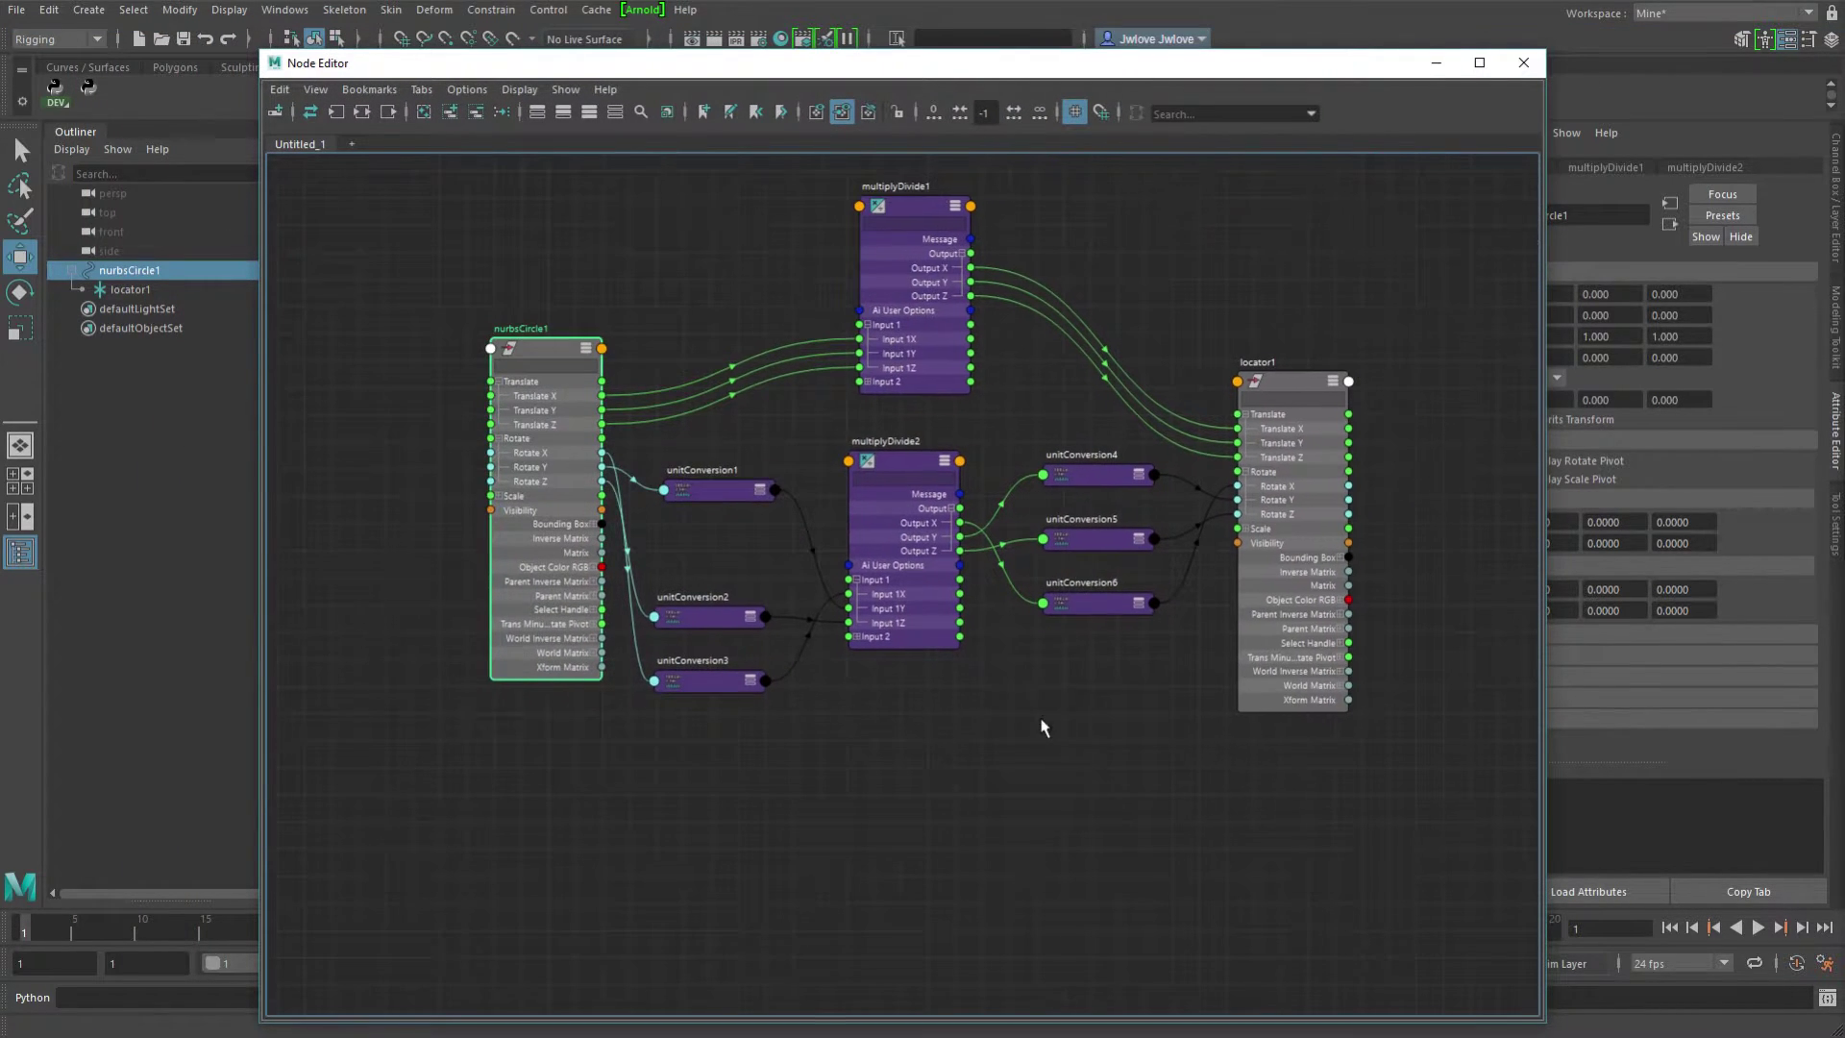
{"action": "left_click_drag", "start_coordinate": [686, 562], "coordinate": [718, 686]}
{"action": "left_click_drag", "start_coordinate": [711, 623], "coordinate": [736, 574]}
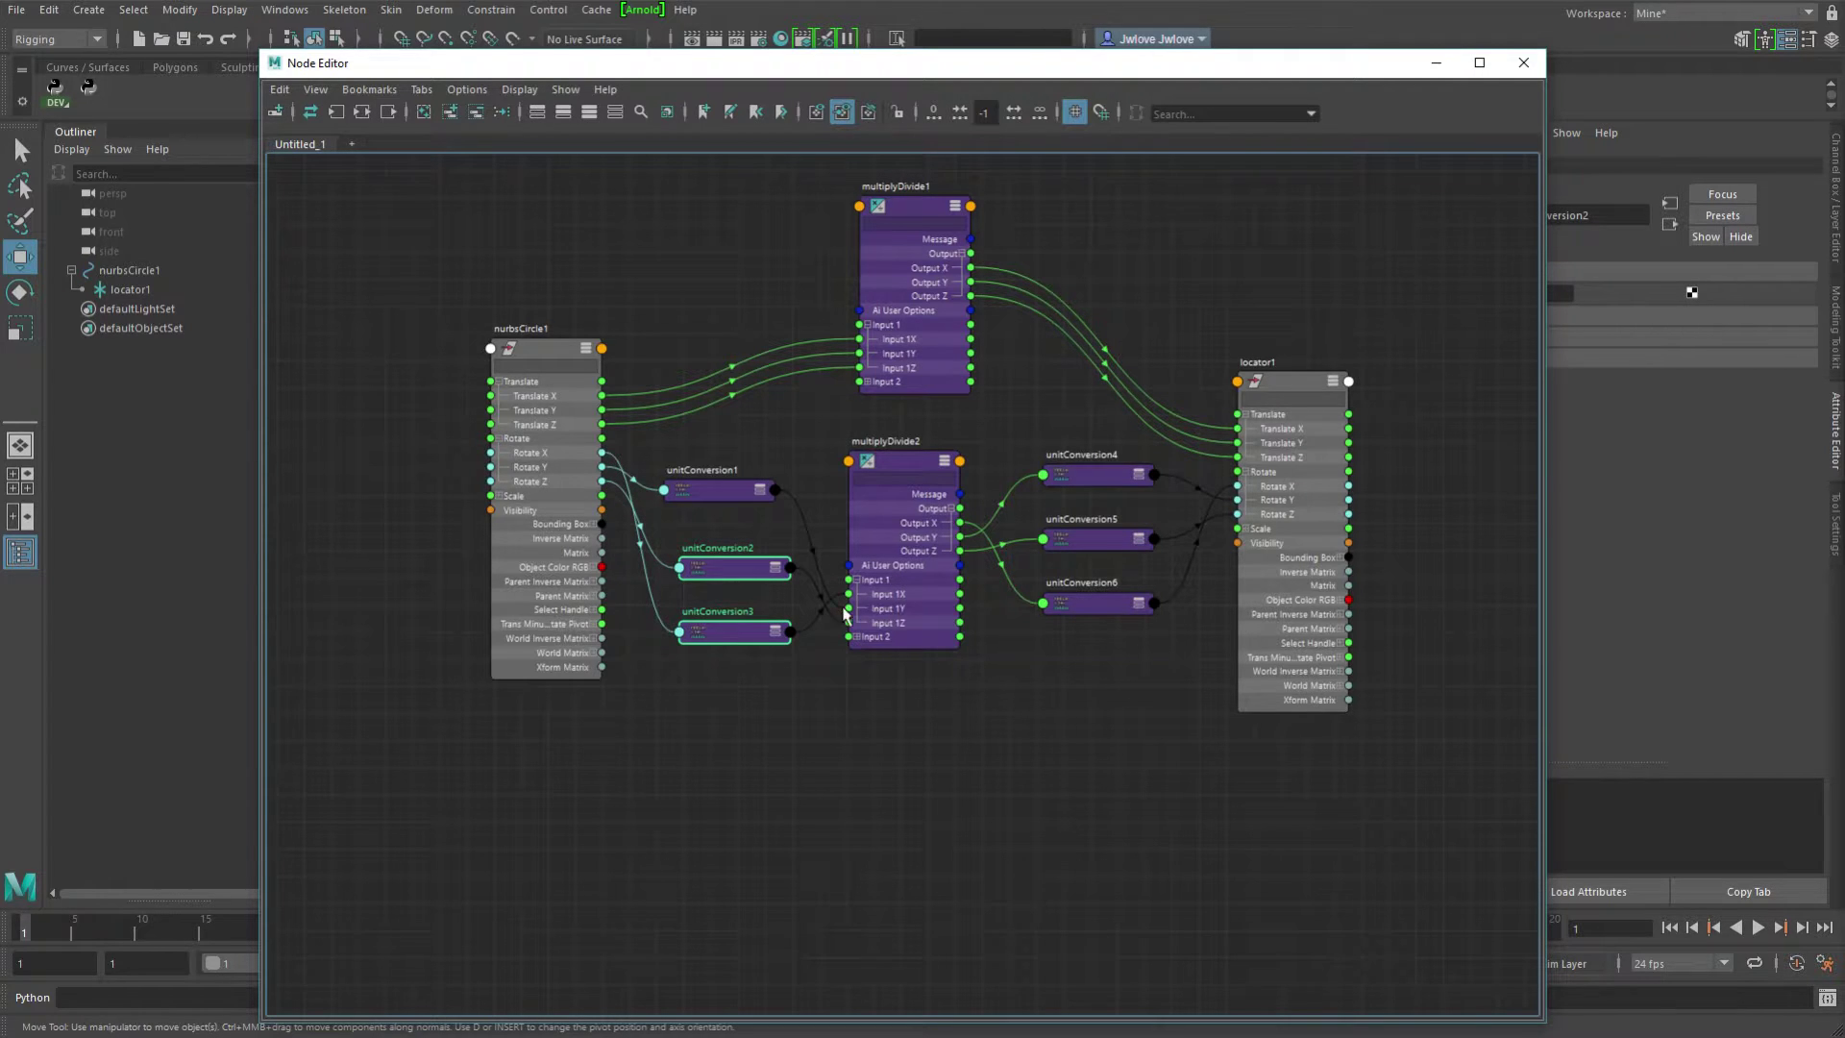
{"action": "mouse_move", "coordinate": [899, 463]}
{"action": "left_mouse_down"}
{"action": "mouse_move", "coordinate": [935, 463]}
{"action": "mouse_move", "coordinate": [915, 464]}
{"action": "left_mouse_up"}
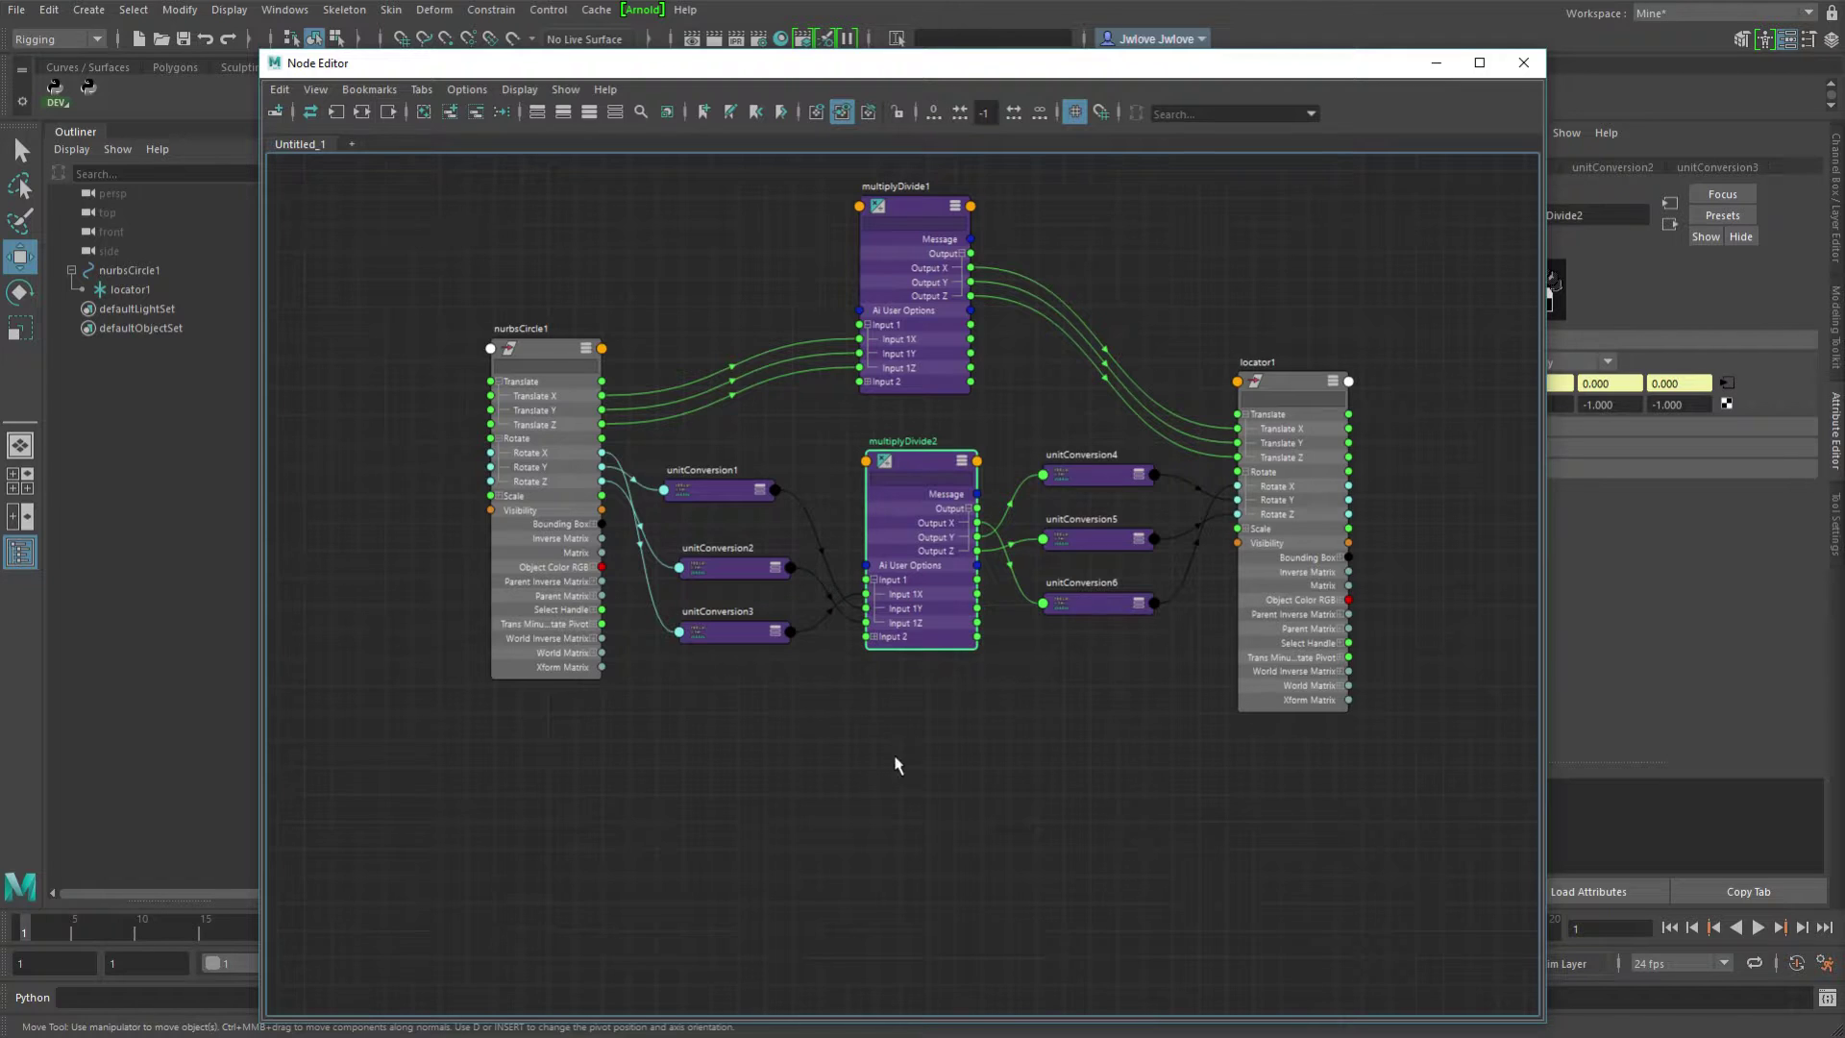
Delete unitConversion2 through unitConversion6 and multiplyDivide2, keeping only unitConversion1.
{"action": "left_click_drag", "start_coordinate": [720, 526], "coordinate": [746, 692]}
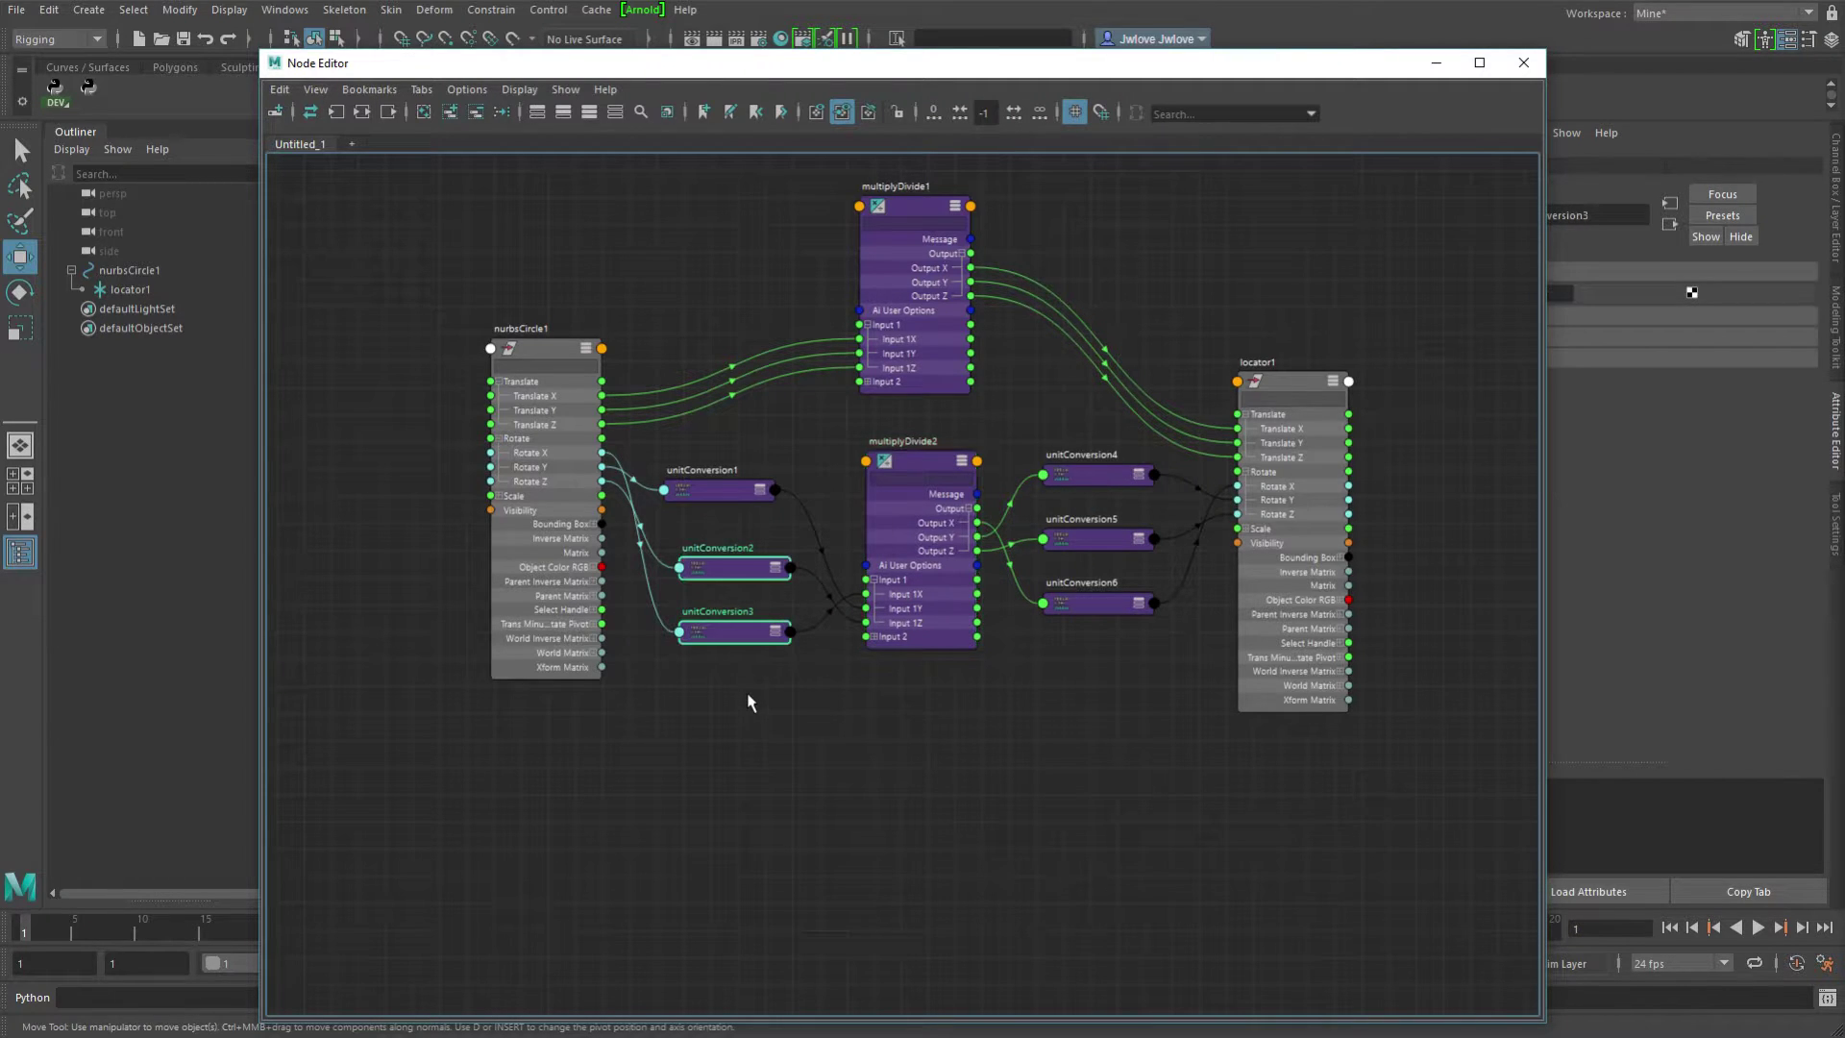
{"action": "key", "text": "Delete"}
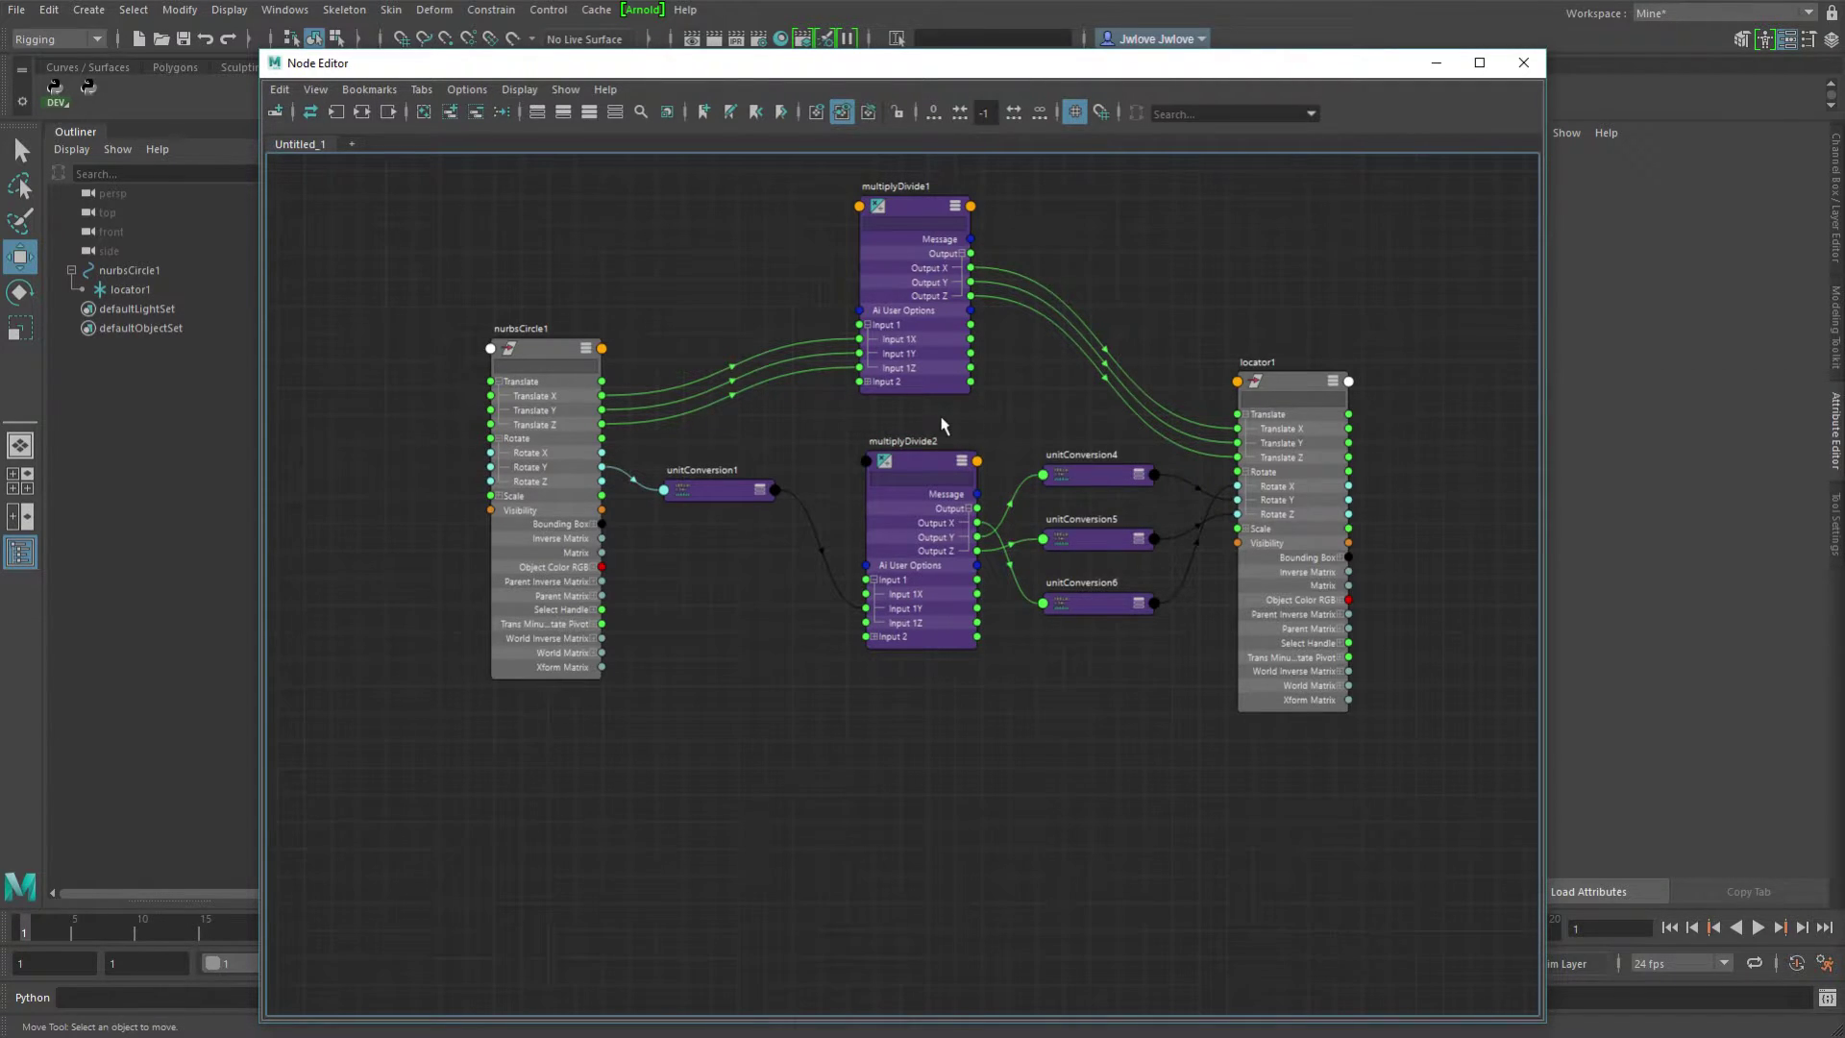
{"action": "left_click_drag", "start_coordinate": [940, 421], "coordinate": [1107, 695]}
{"action": "key", "text": "Delete"}
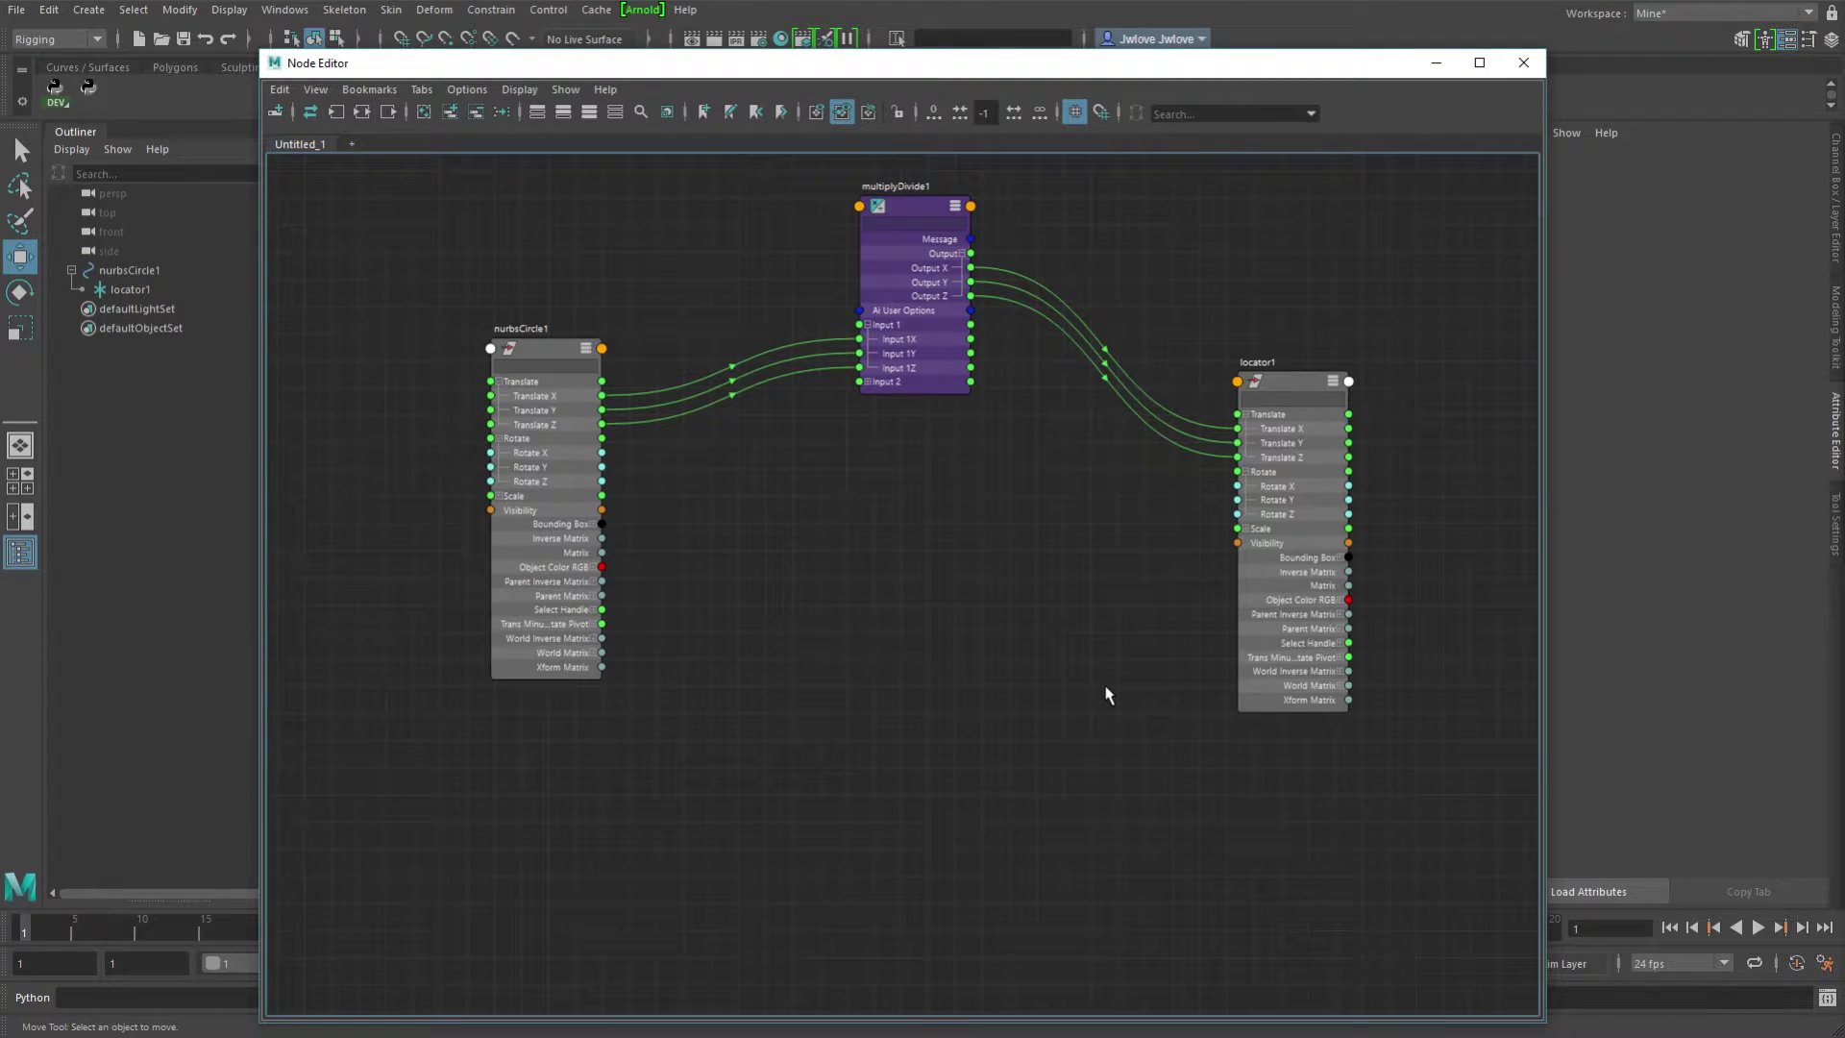
{"action": "key", "text": "ctrl+z"}
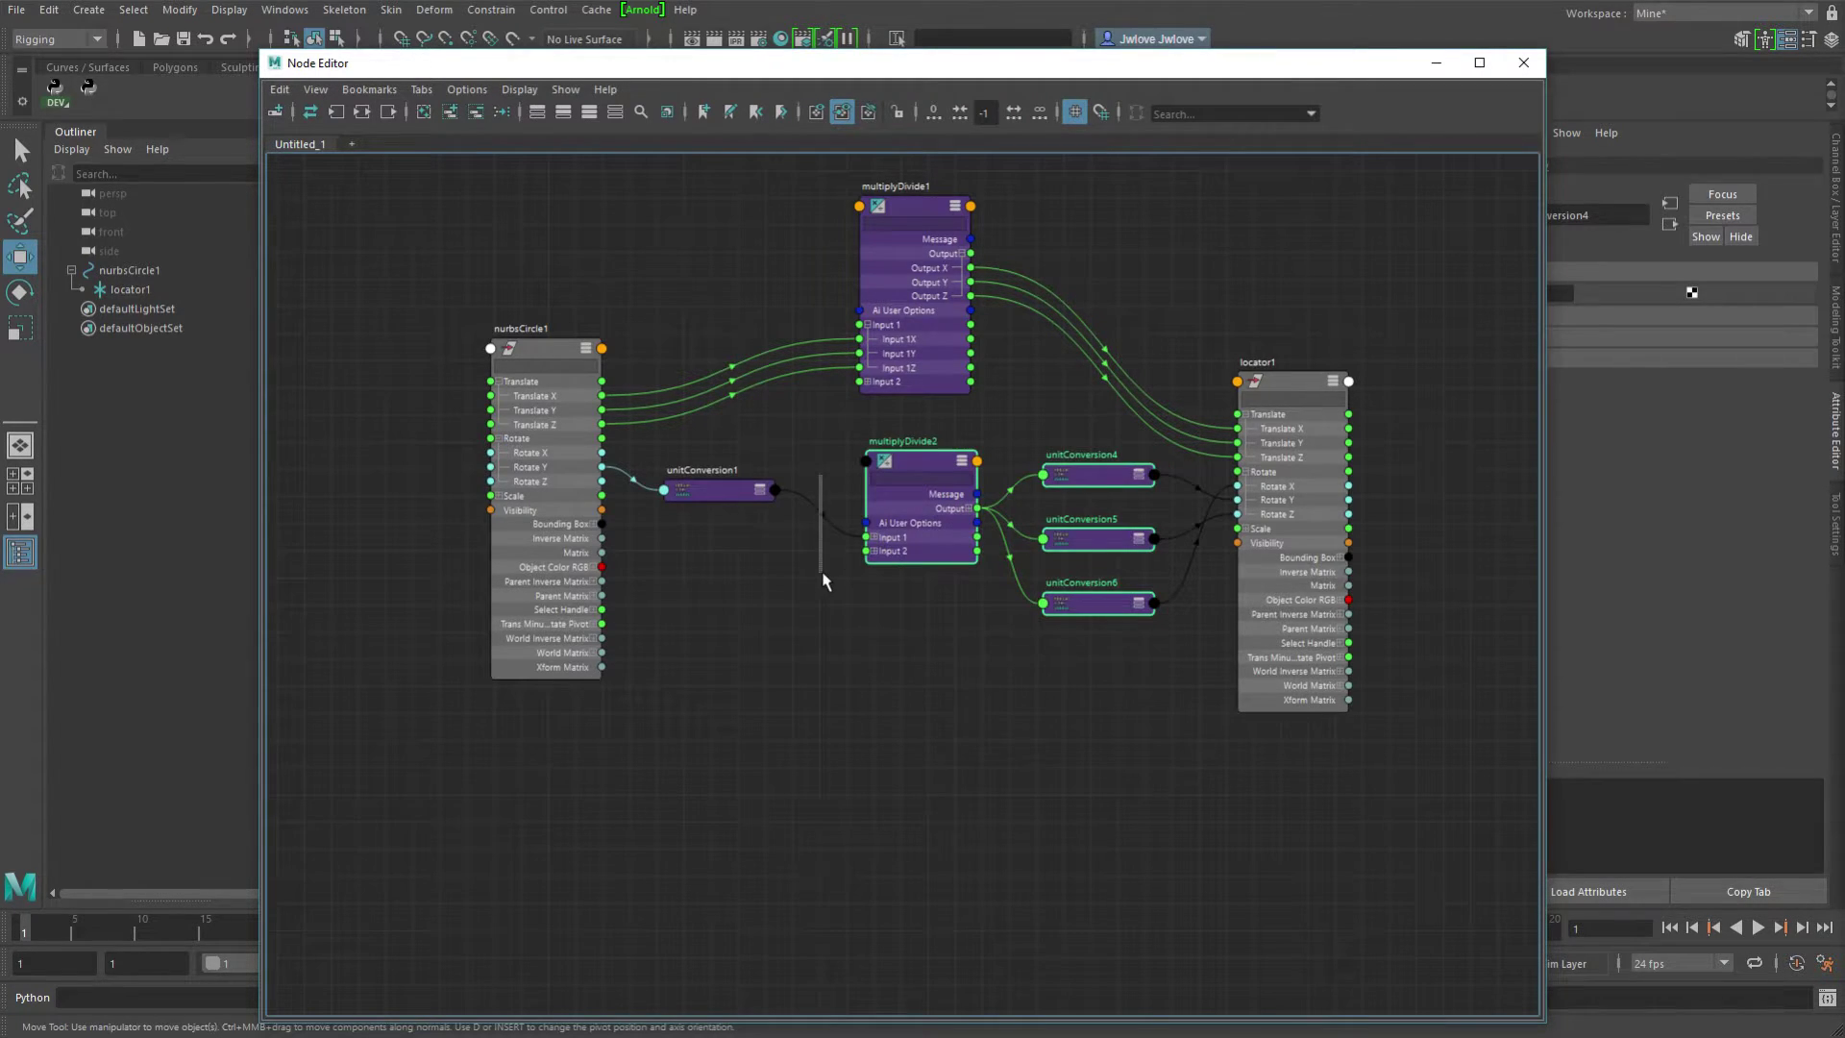
{"action": "left_click", "coordinate": [823, 576]}
{"action": "key", "text": "Delete"}
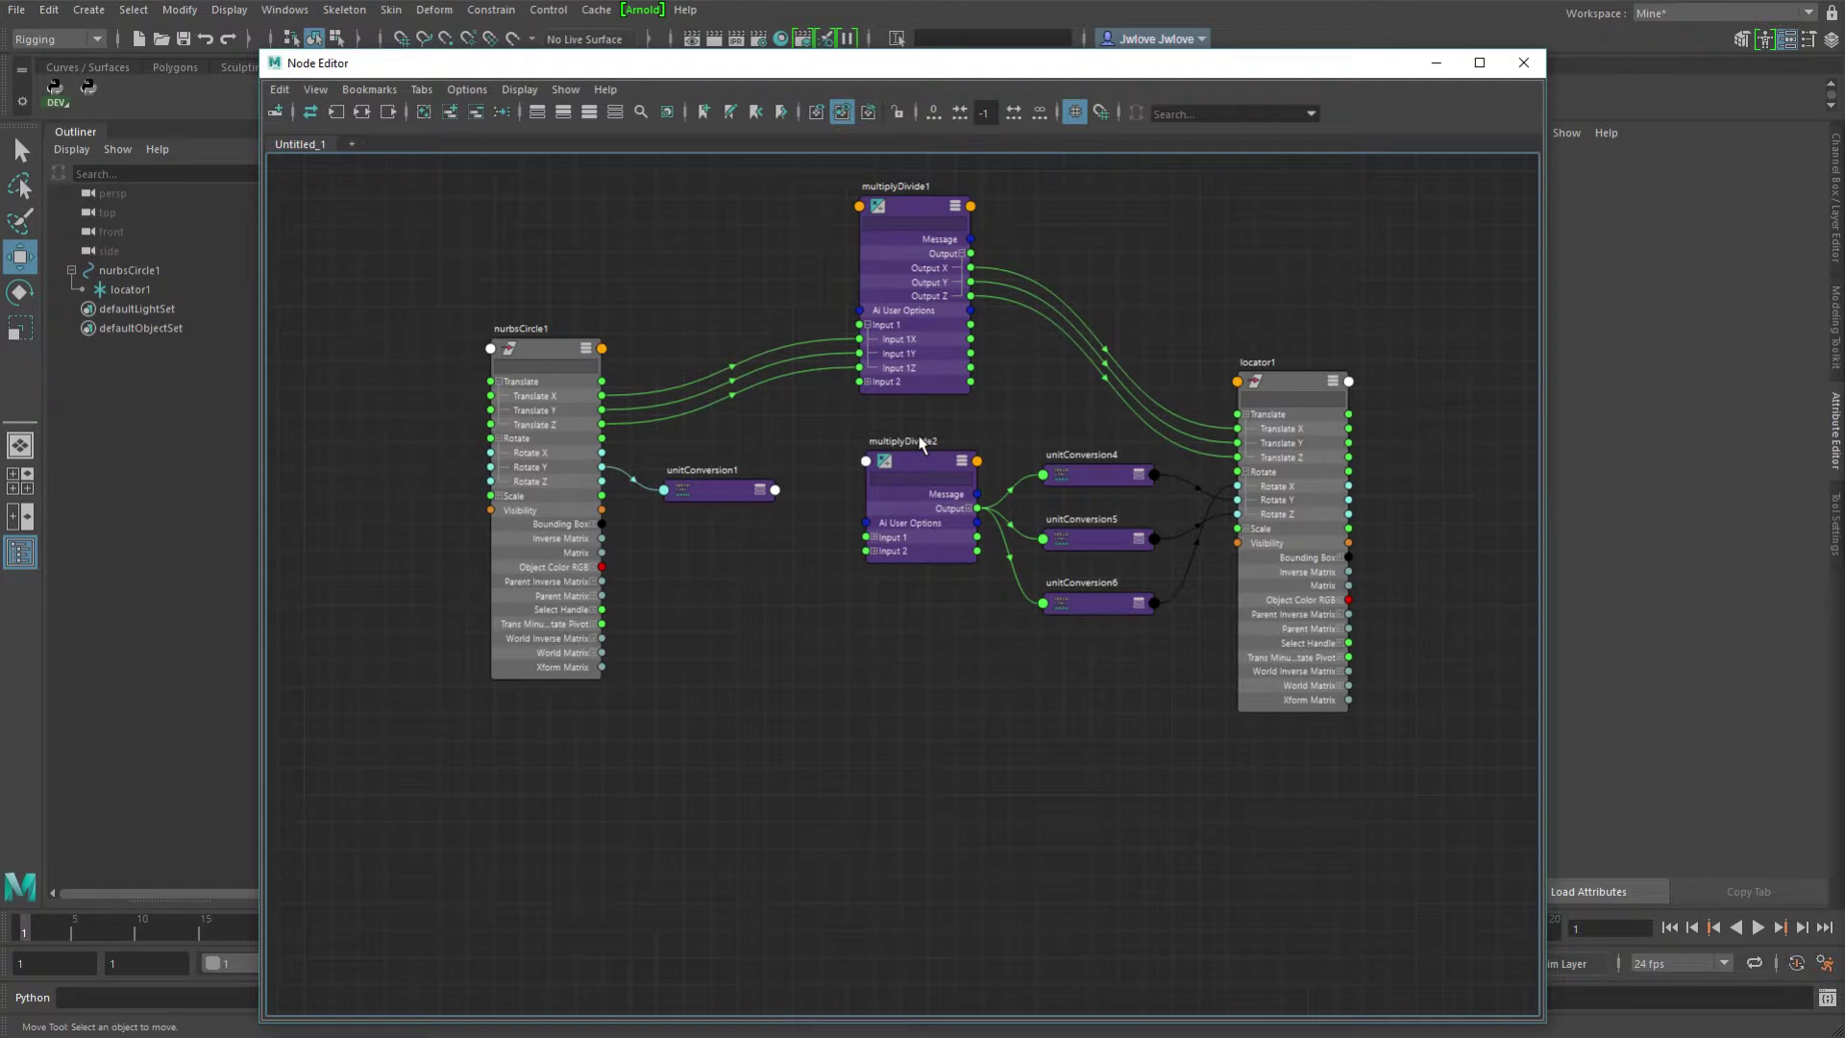
{"action": "left_click_drag", "start_coordinate": [922, 421], "coordinate": [1100, 663]}
{"action": "key", "text": "Delete"}
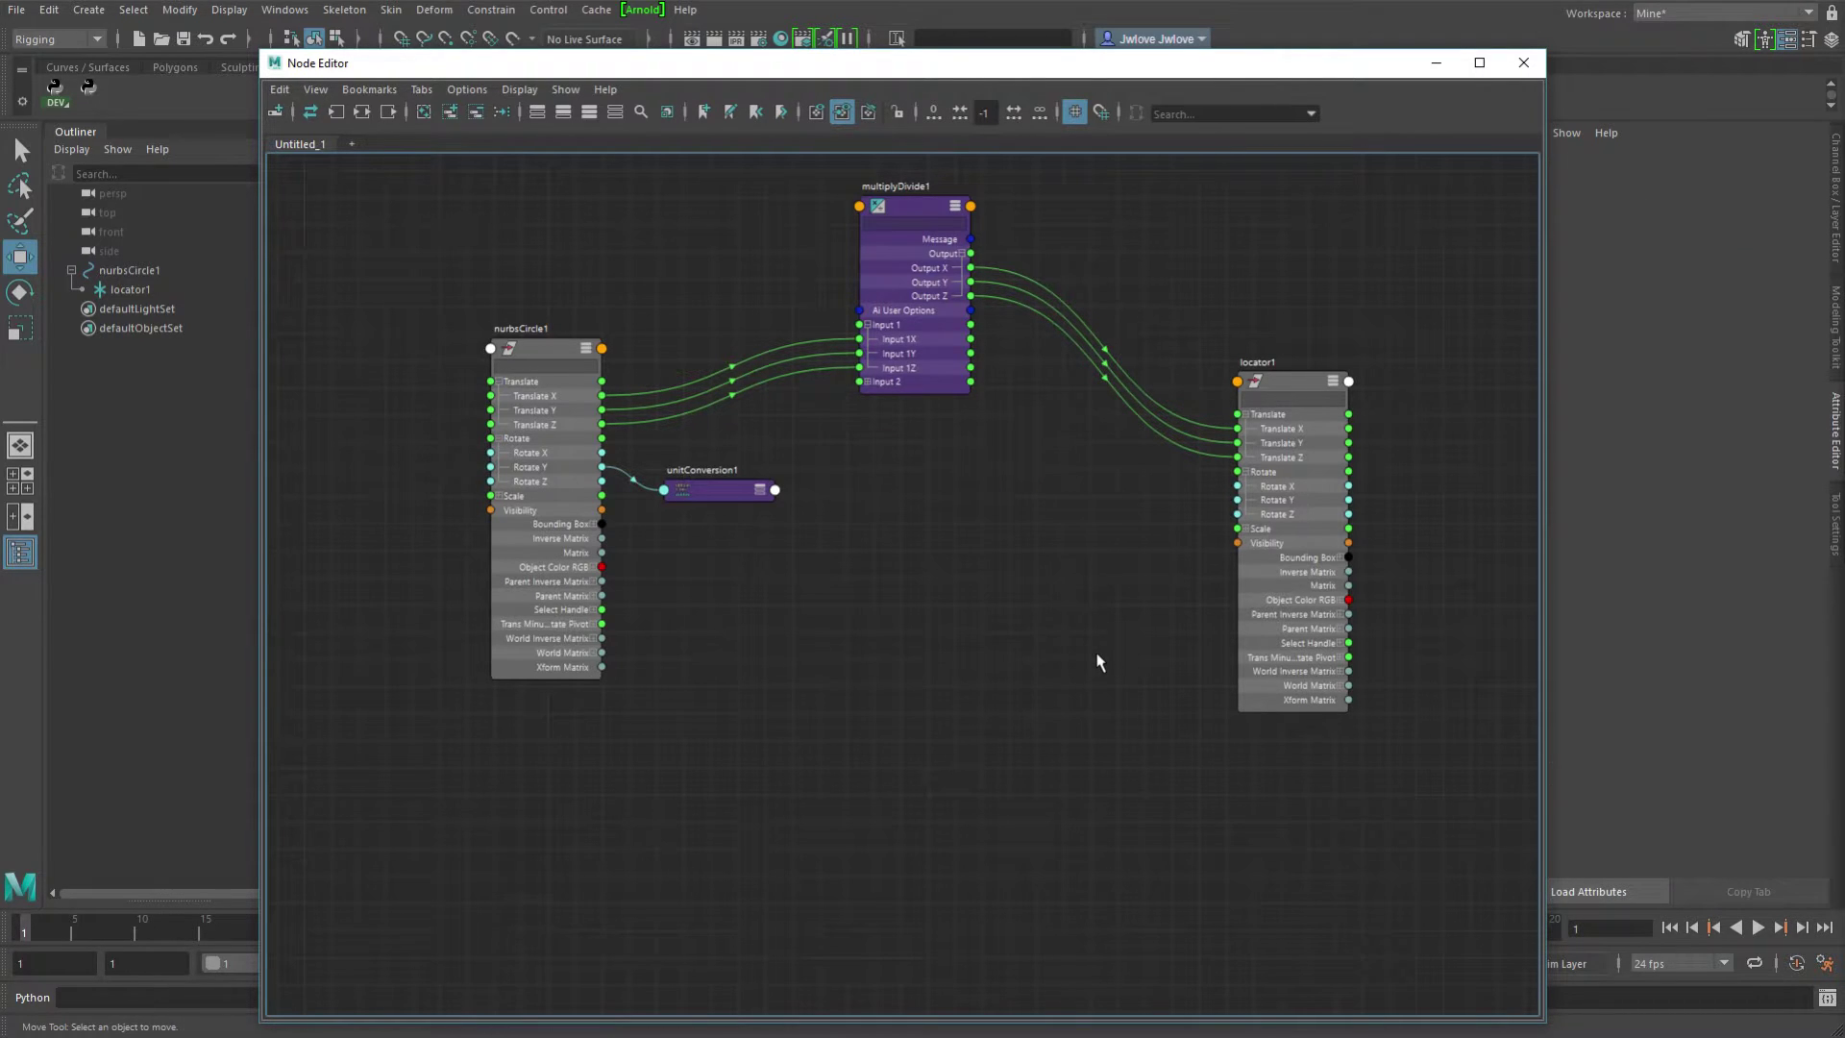
Move unitConversion1 to the middle of the graph and expand its ports.
{"action": "left_click_drag", "start_coordinate": [711, 490], "coordinate": [894, 492]}
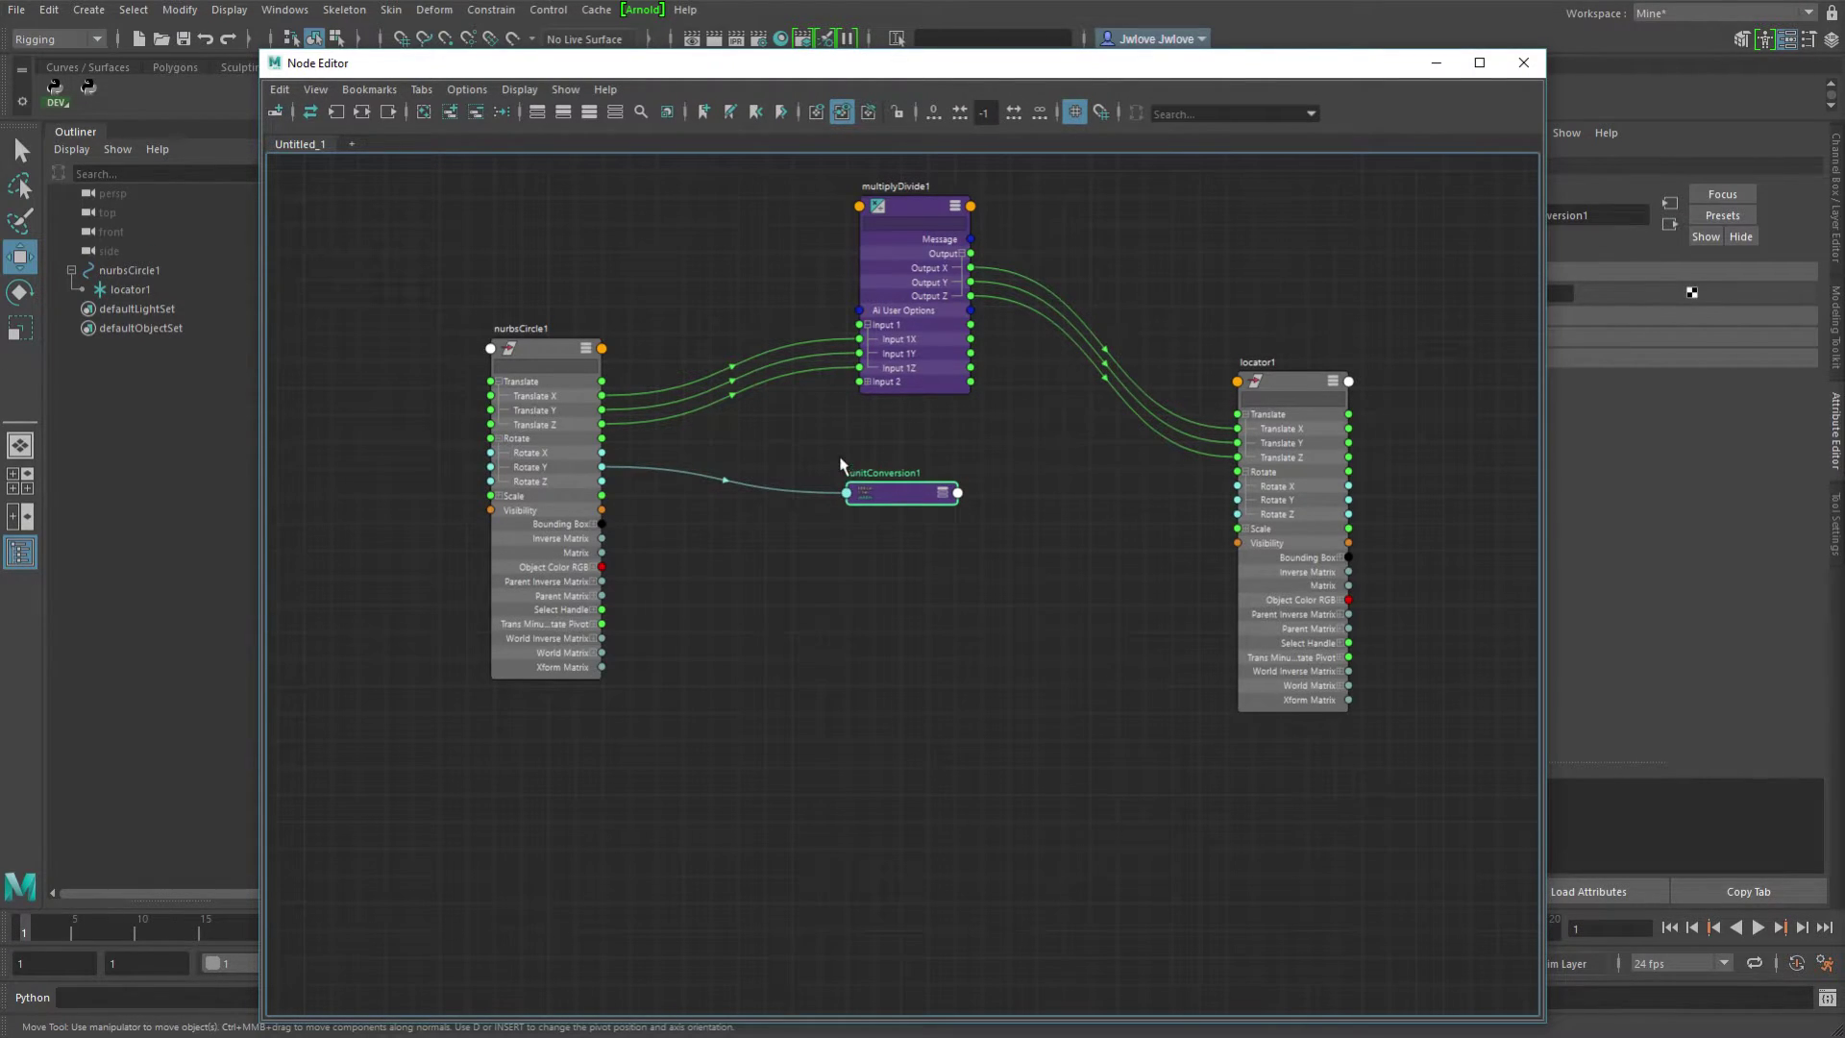
{"action": "left_click", "coordinate": [858, 557]}
{"action": "key", "text": "Tab"}
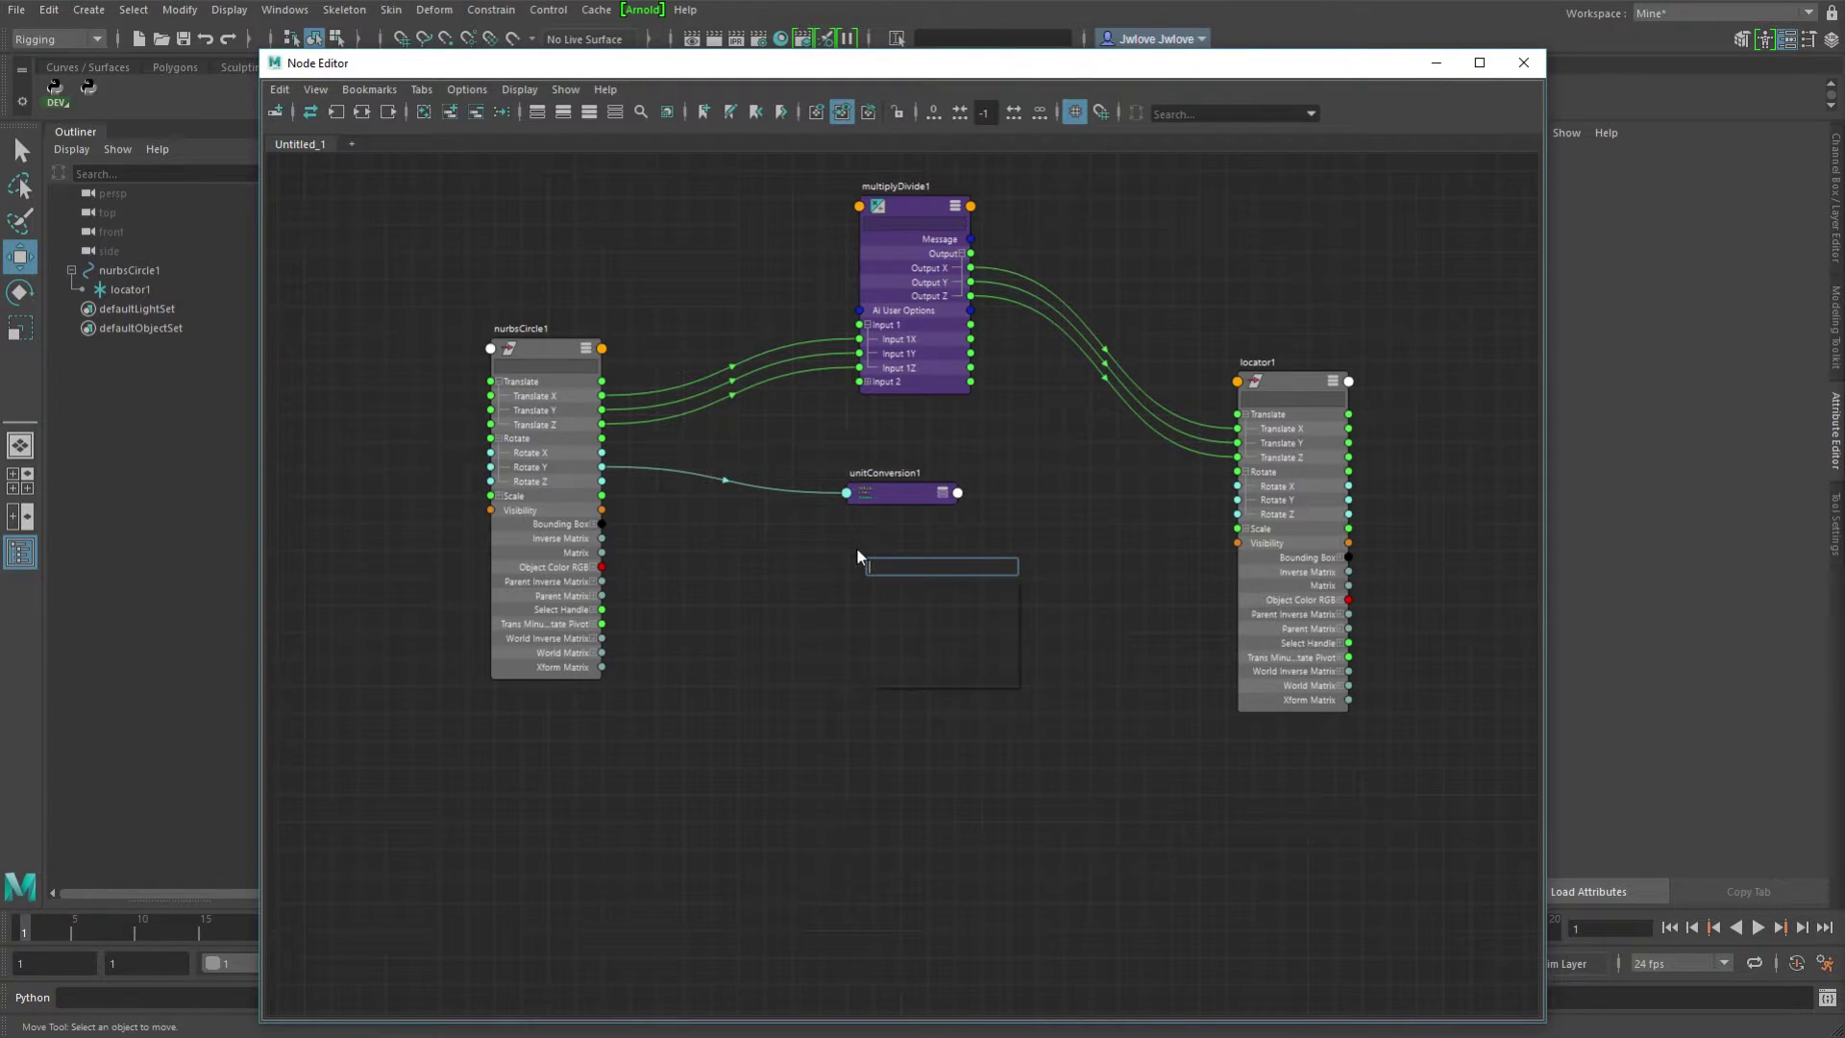
{"action": "type", "text": "uni"}
{"action": "key", "text": "Down"}
{"action": "key", "text": "Down"}
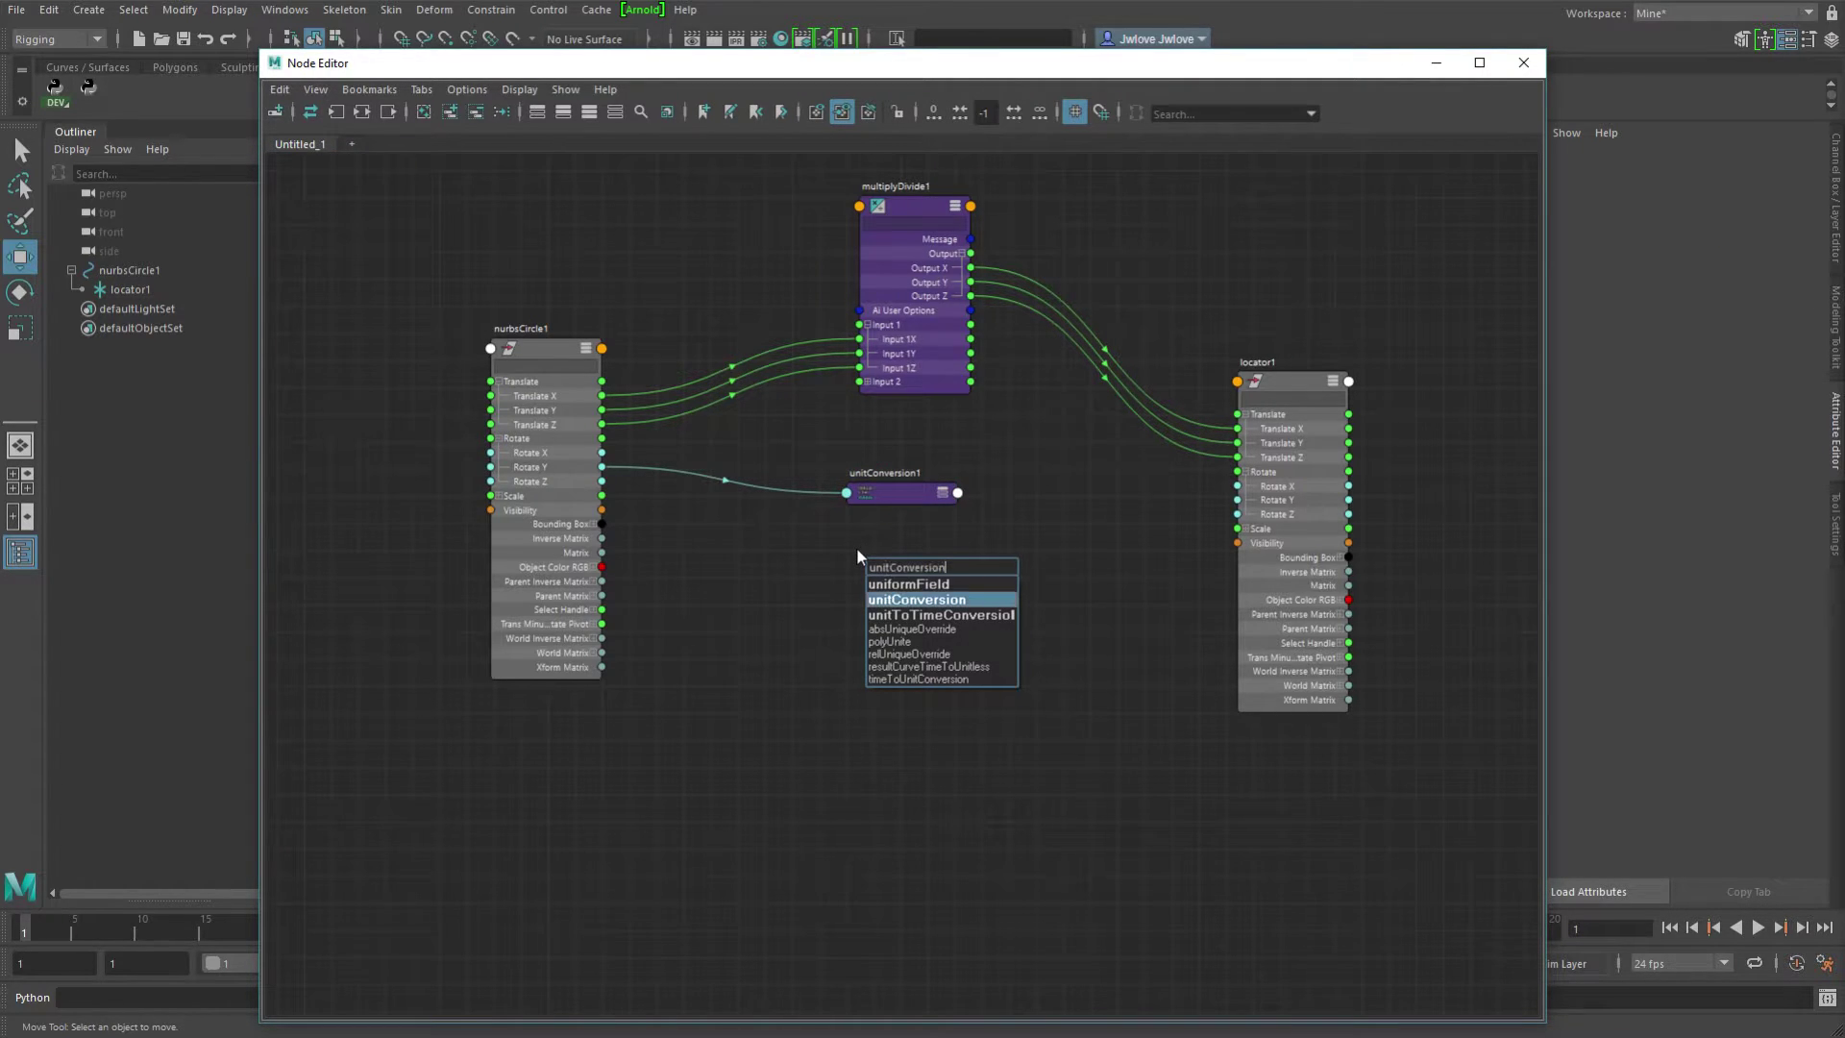
{"action": "key", "text": "Escape"}
{"action": "left_click_drag", "start_coordinate": [913, 495], "coordinate": [918, 483]}
{"action": "left_click", "coordinate": [946, 480]}
{"action": "left_click", "coordinate": [946, 480]}
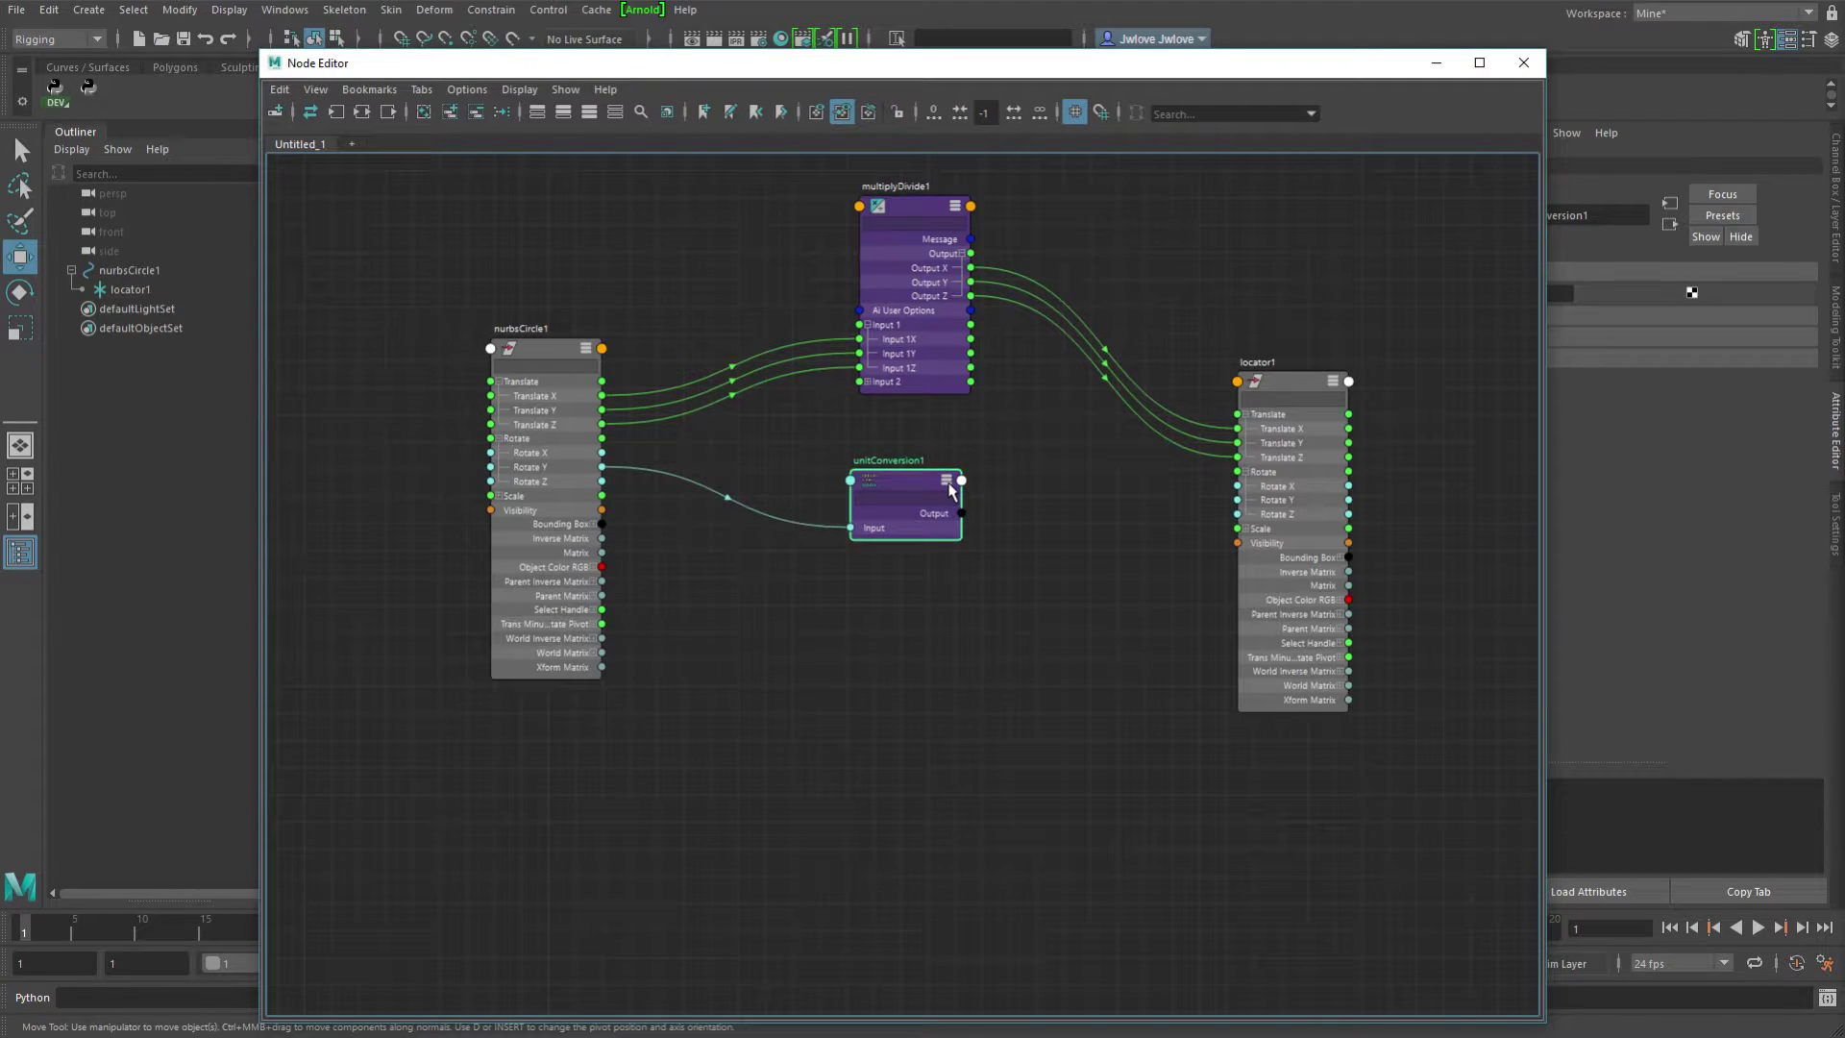
Route the circle's Rotate X through unitConversion1 into locator1 Rotate X, with Conversion Factor -1.
{"action": "left_click_drag", "start_coordinate": [606, 454], "coordinate": [853, 532]}
{"action": "left_click_drag", "start_coordinate": [962, 513], "coordinate": [1245, 484]}
{"action": "left_click_drag", "start_coordinate": [1345, 63], "coordinate": [1124, 81]}
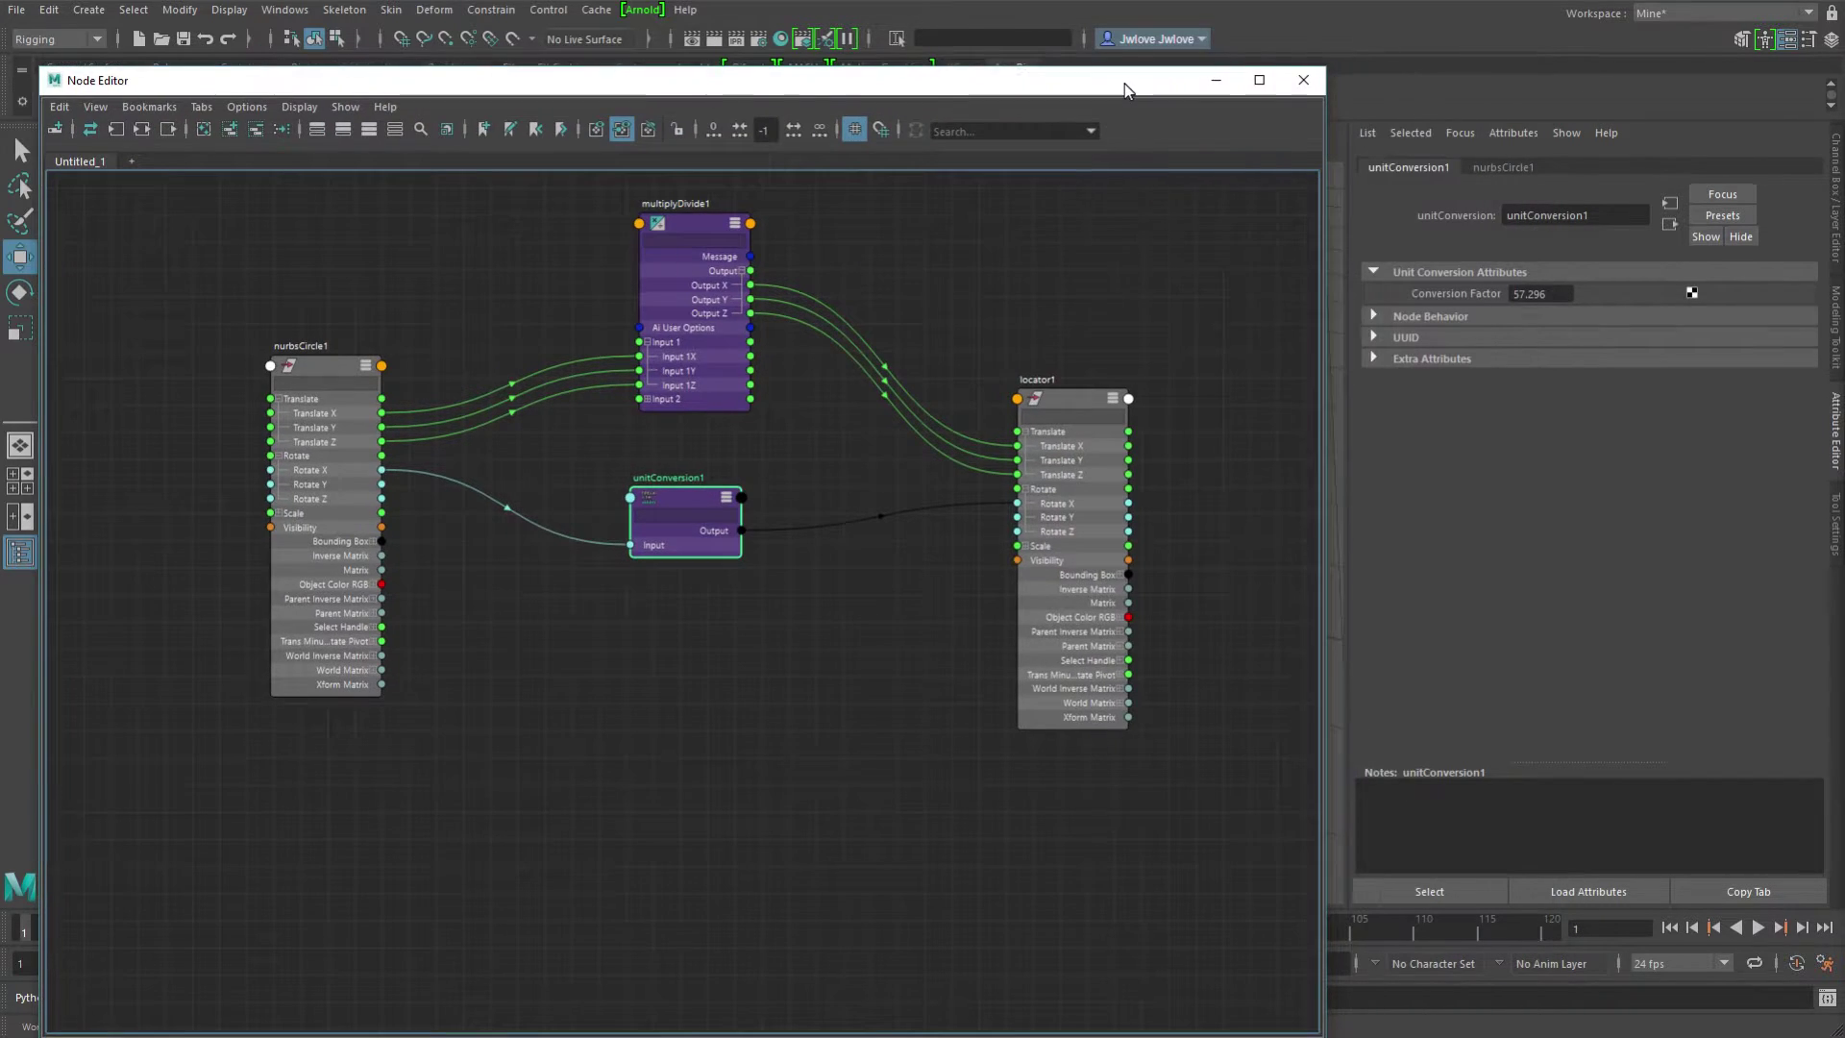
{"action": "left_click_drag", "start_coordinate": [1568, 293], "coordinate": [1481, 296]}
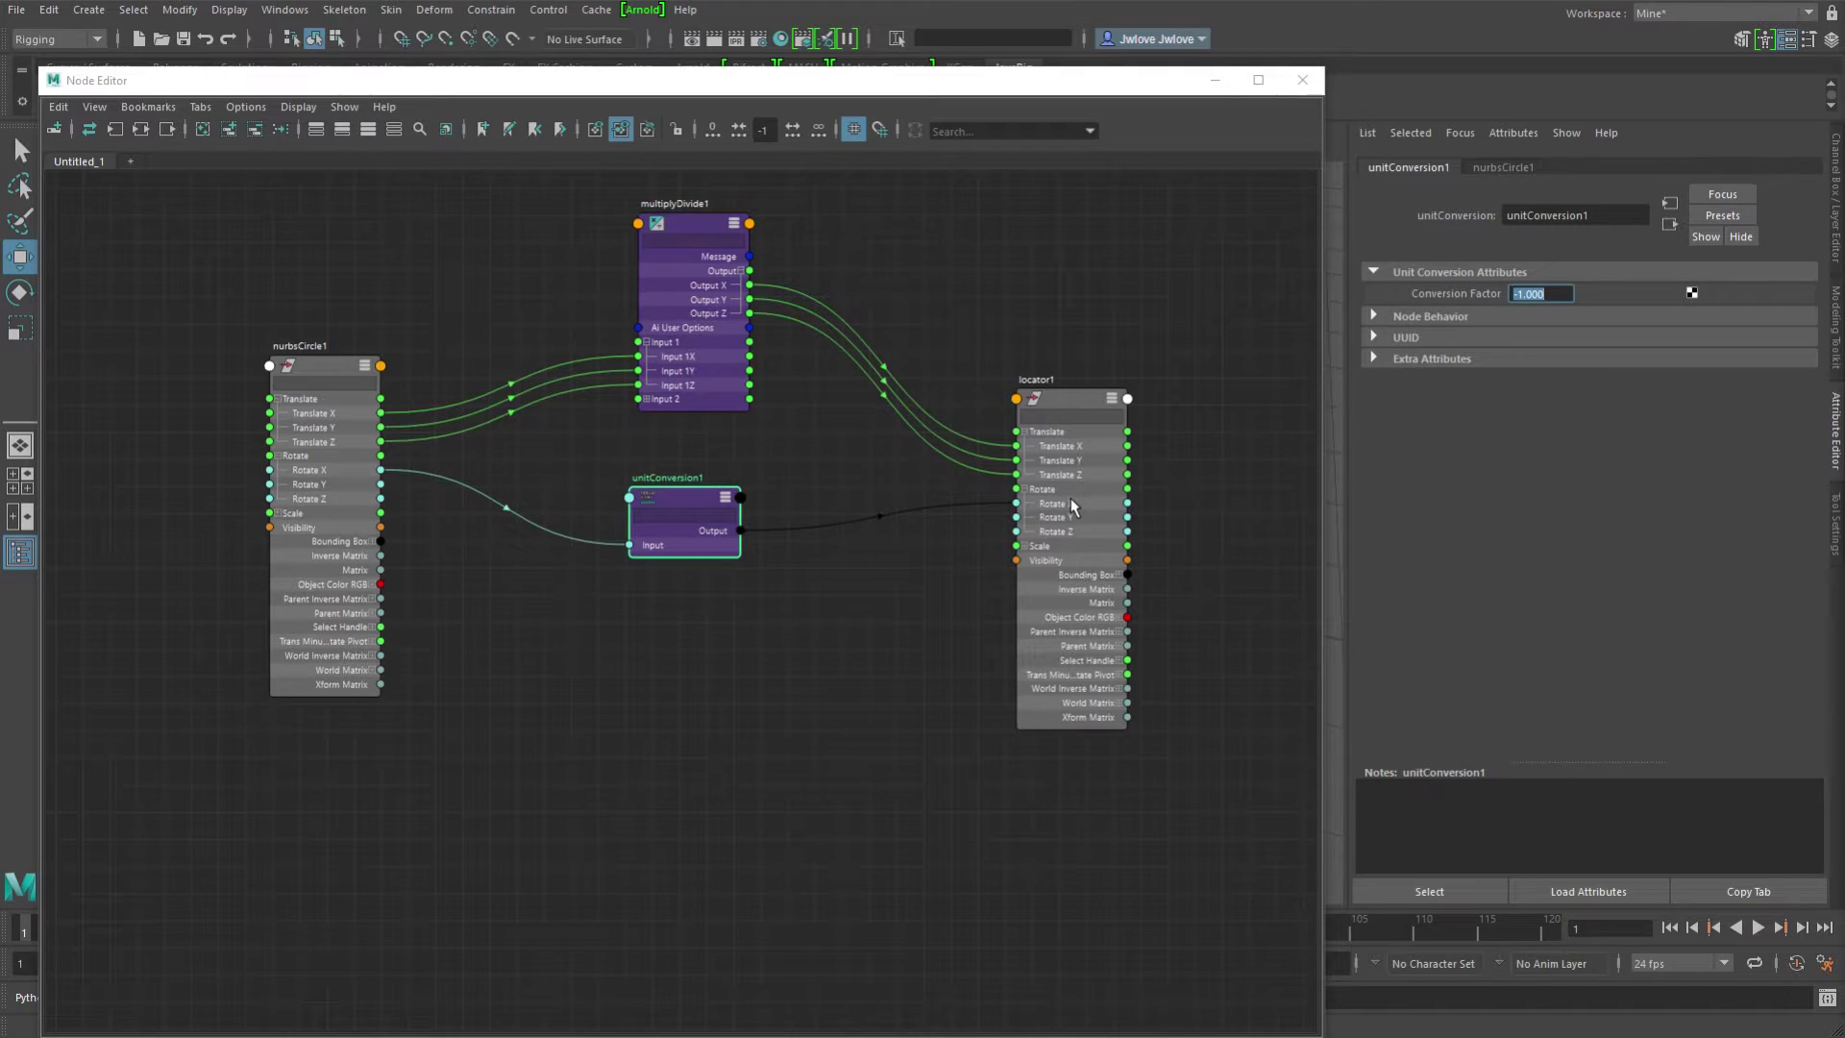
Duplicate unitConversion1 into unitConversion2 and unitConversion3, stacked below it and expanded.
{"action": "left_click_drag", "start_coordinate": [689, 500], "coordinate": [712, 489]}
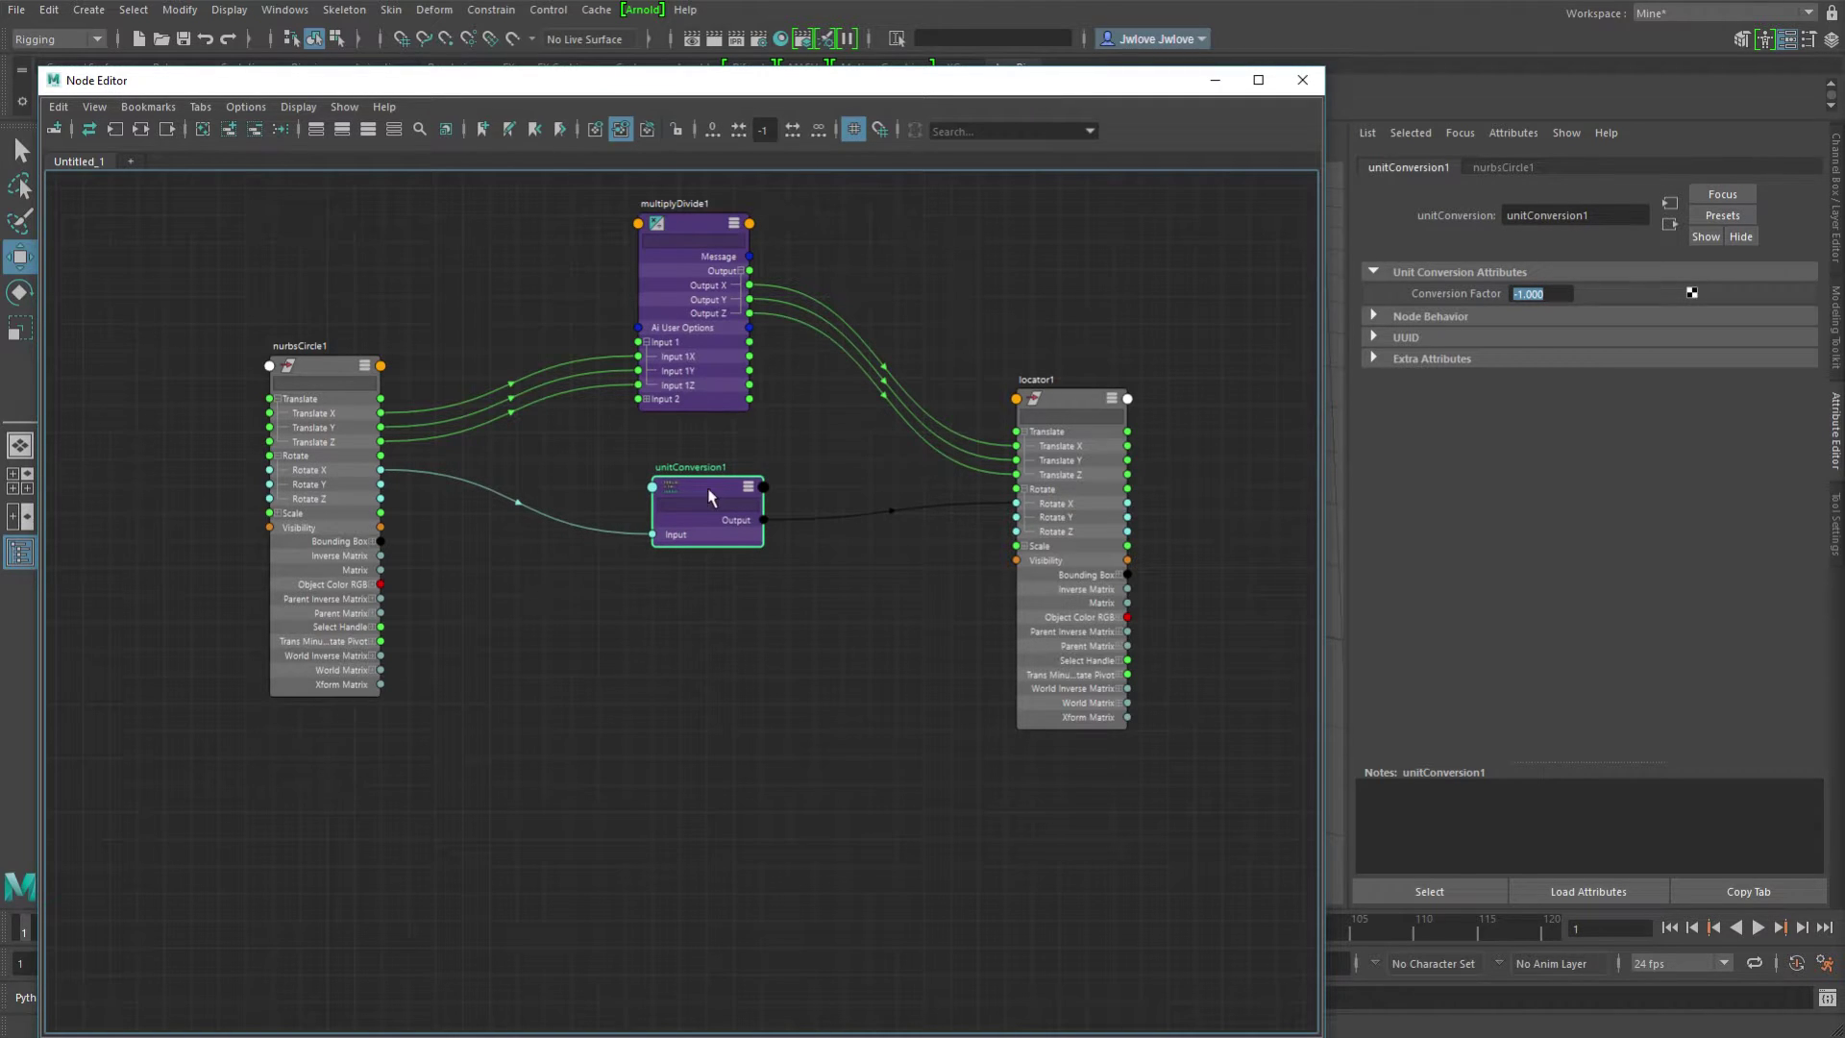
{"action": "key", "text": "ctrl+d"}
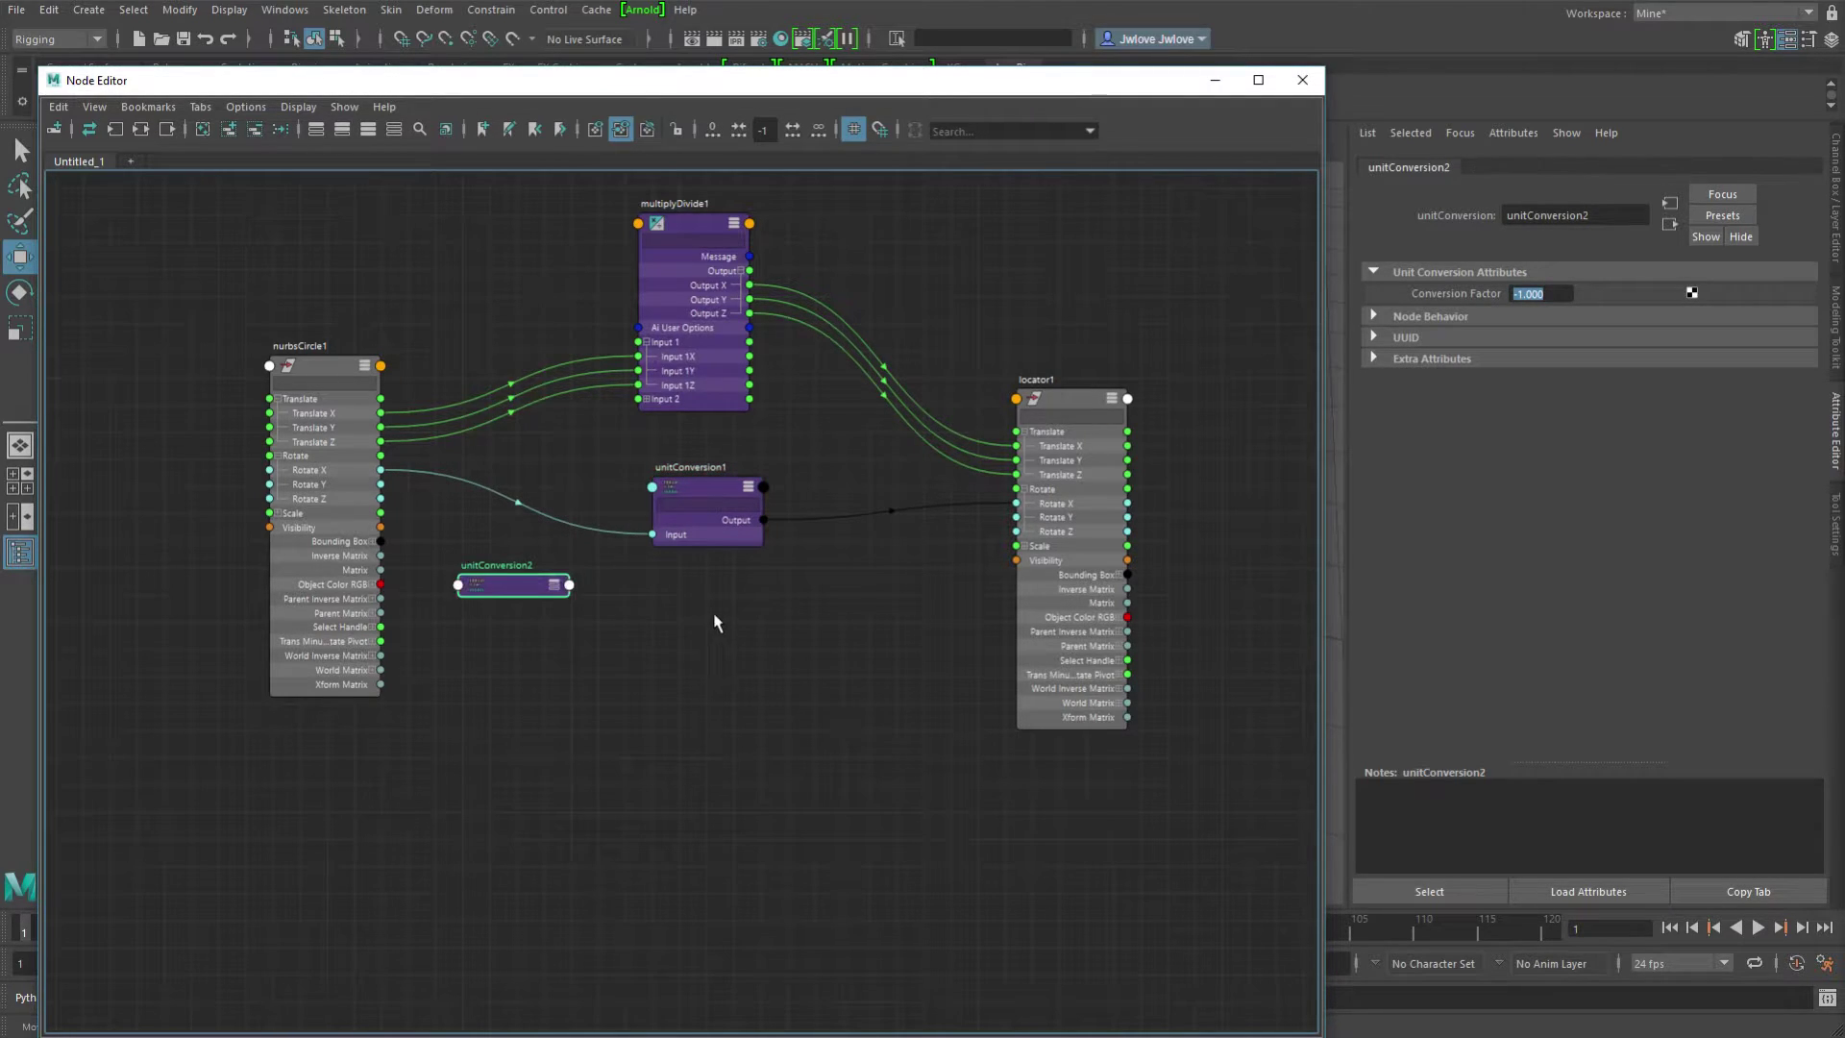
{"action": "key", "text": "ctrl+d"}
{"action": "left_click_drag", "start_coordinate": [522, 590], "coordinate": [706, 596]}
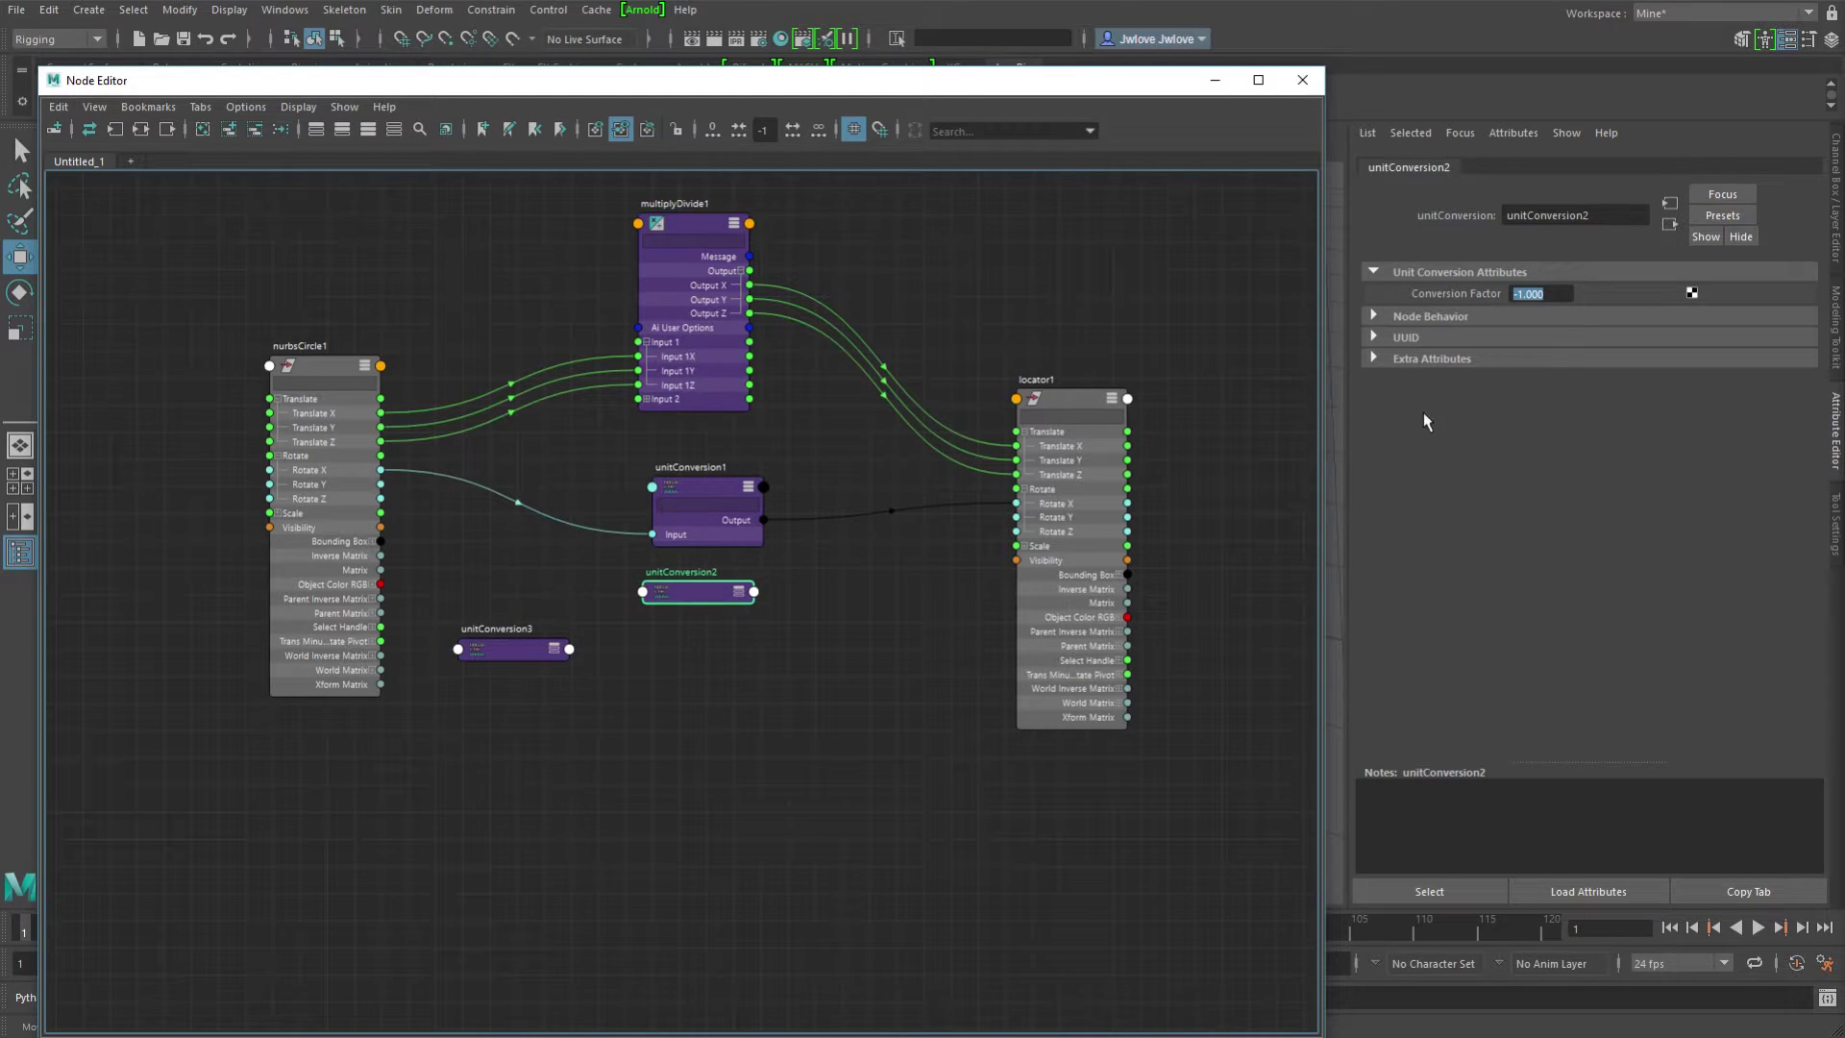
{"action": "left_click_drag", "start_coordinate": [521, 656], "coordinate": [702, 645]}
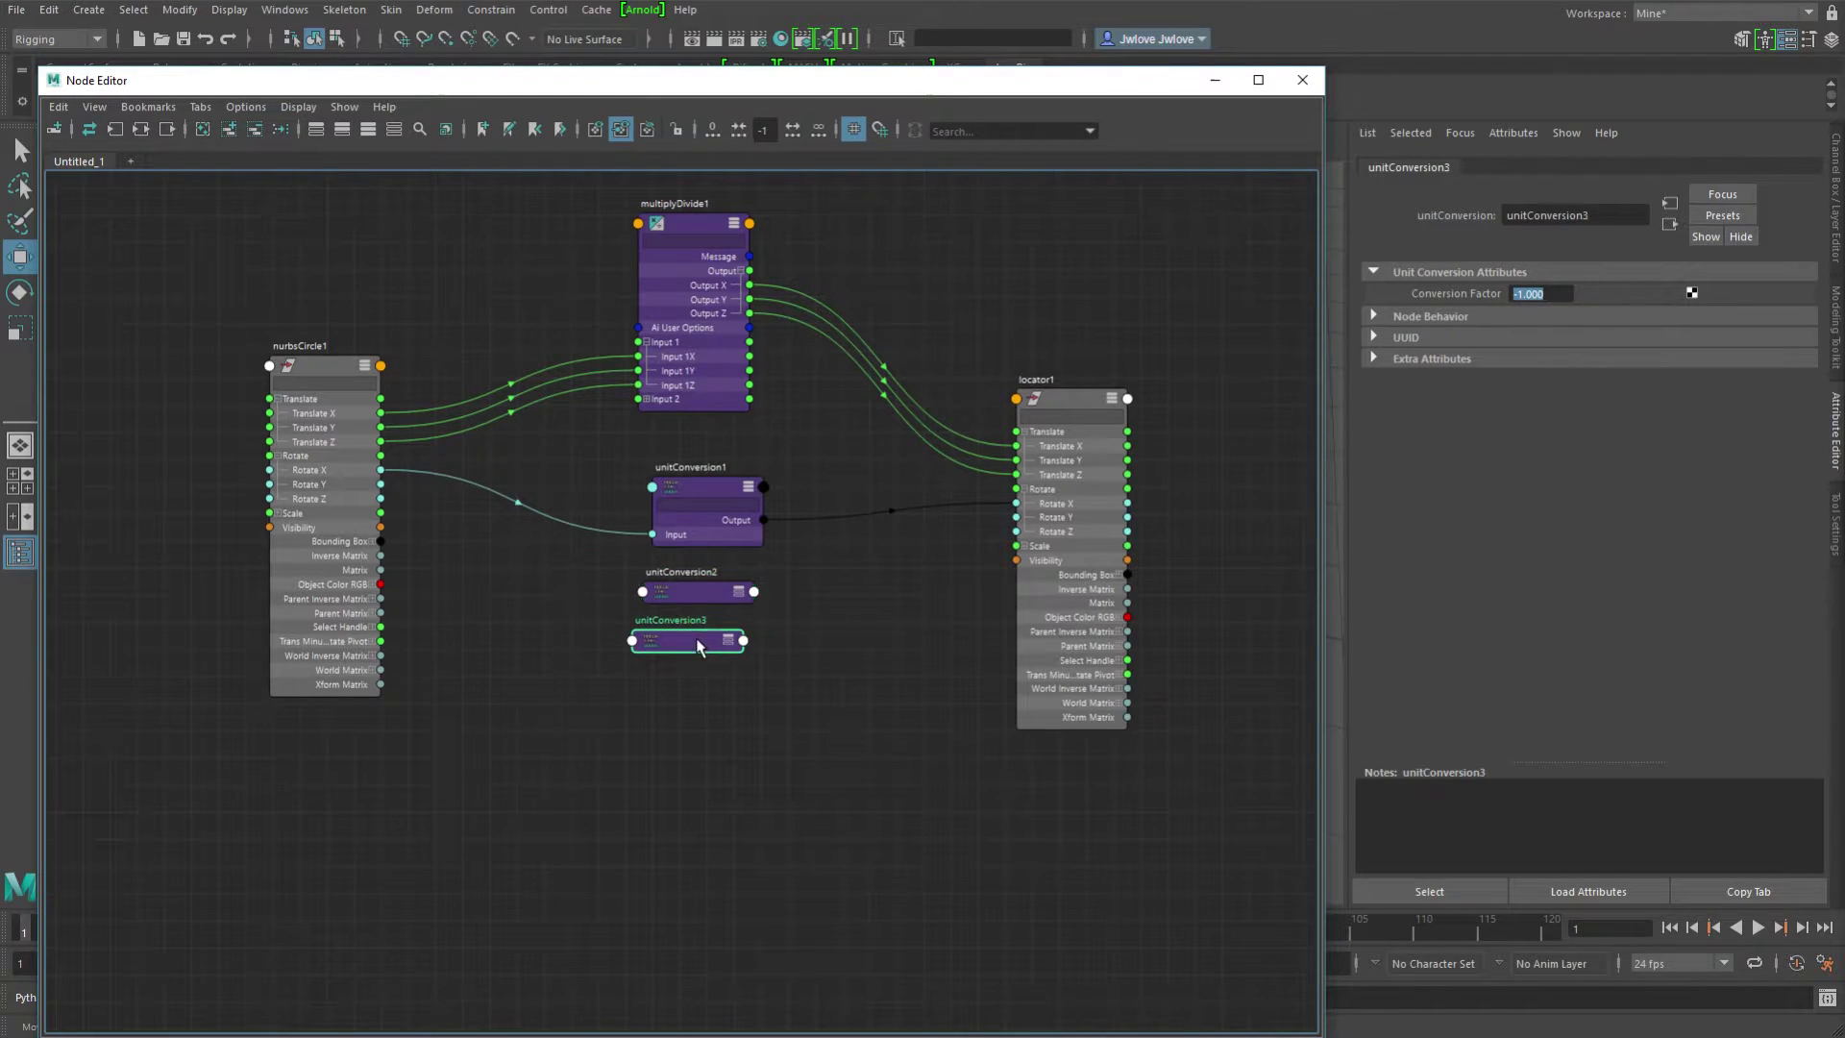
{"action": "scroll", "coordinate": [808, 647], "scroll_direction": "up", "scroll_amount": 5}
{"action": "scroll", "coordinate": [979, 661], "scroll_direction": "down", "scroll_amount": 3}
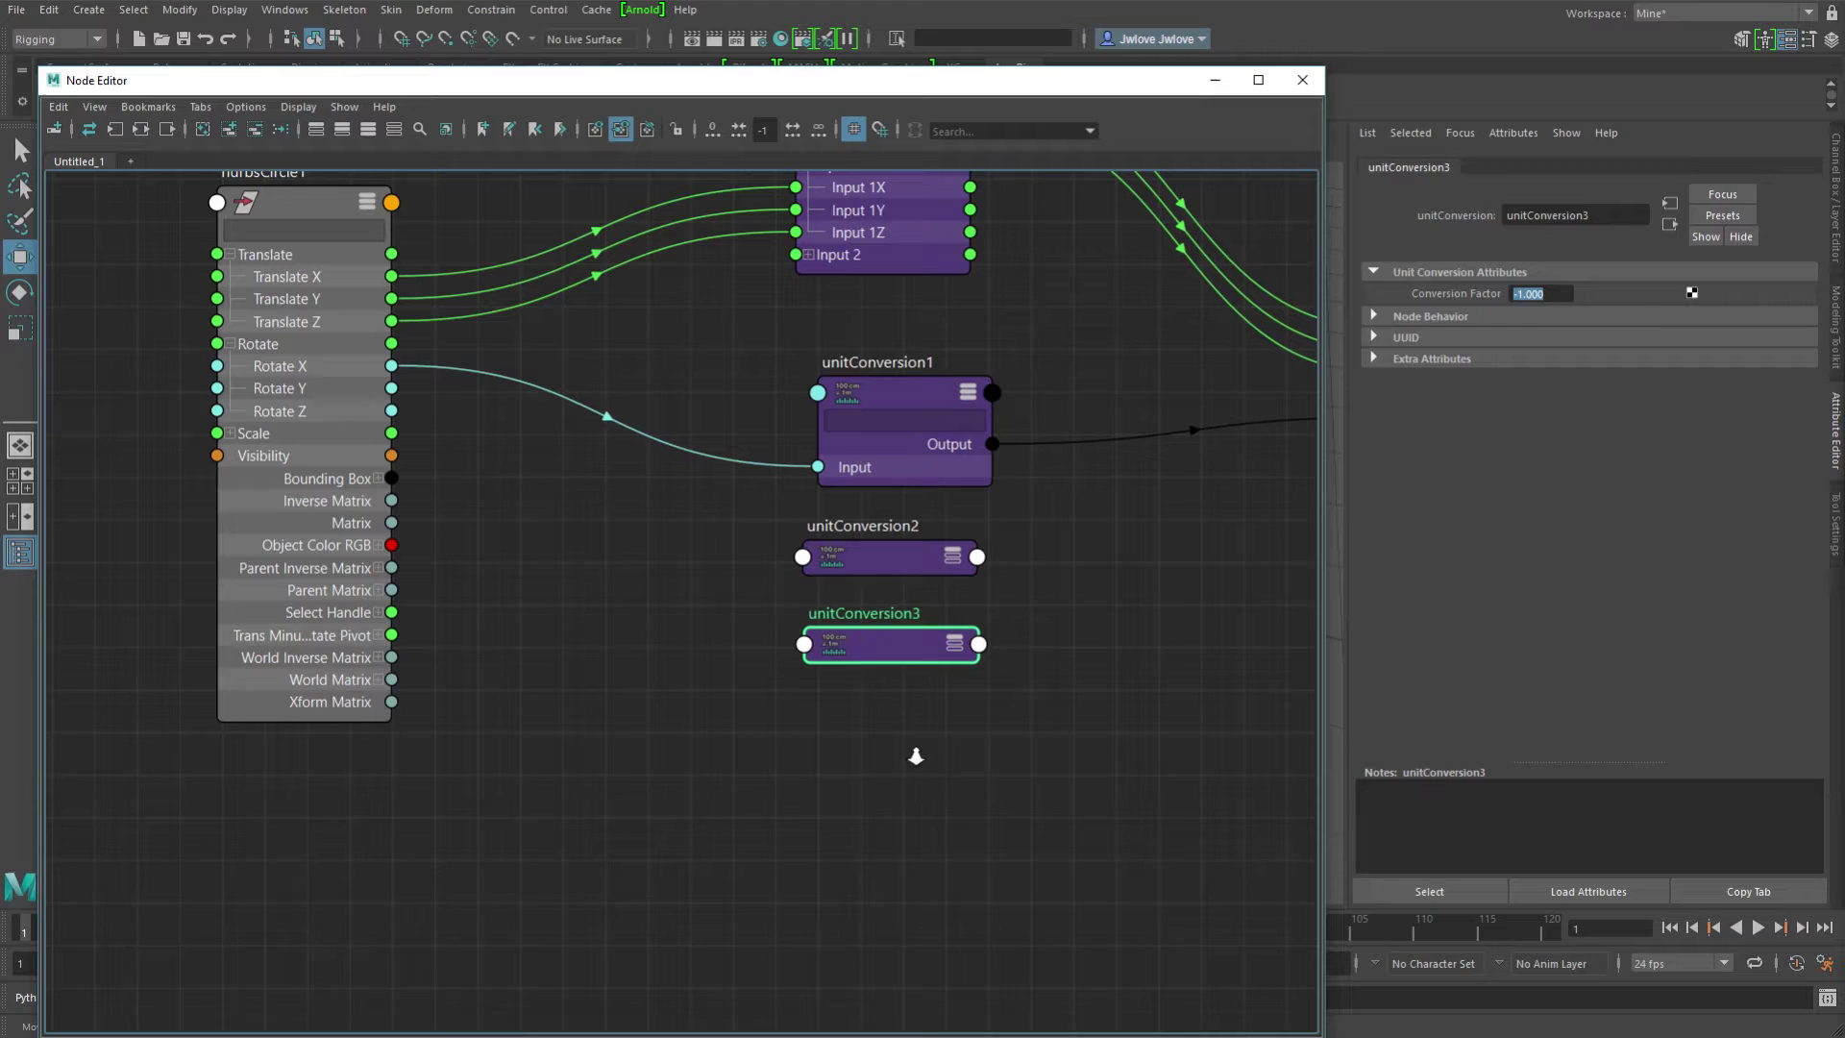
{"action": "left_click", "coordinate": [954, 577]}
{"action": "left_click", "coordinate": [949, 565]}
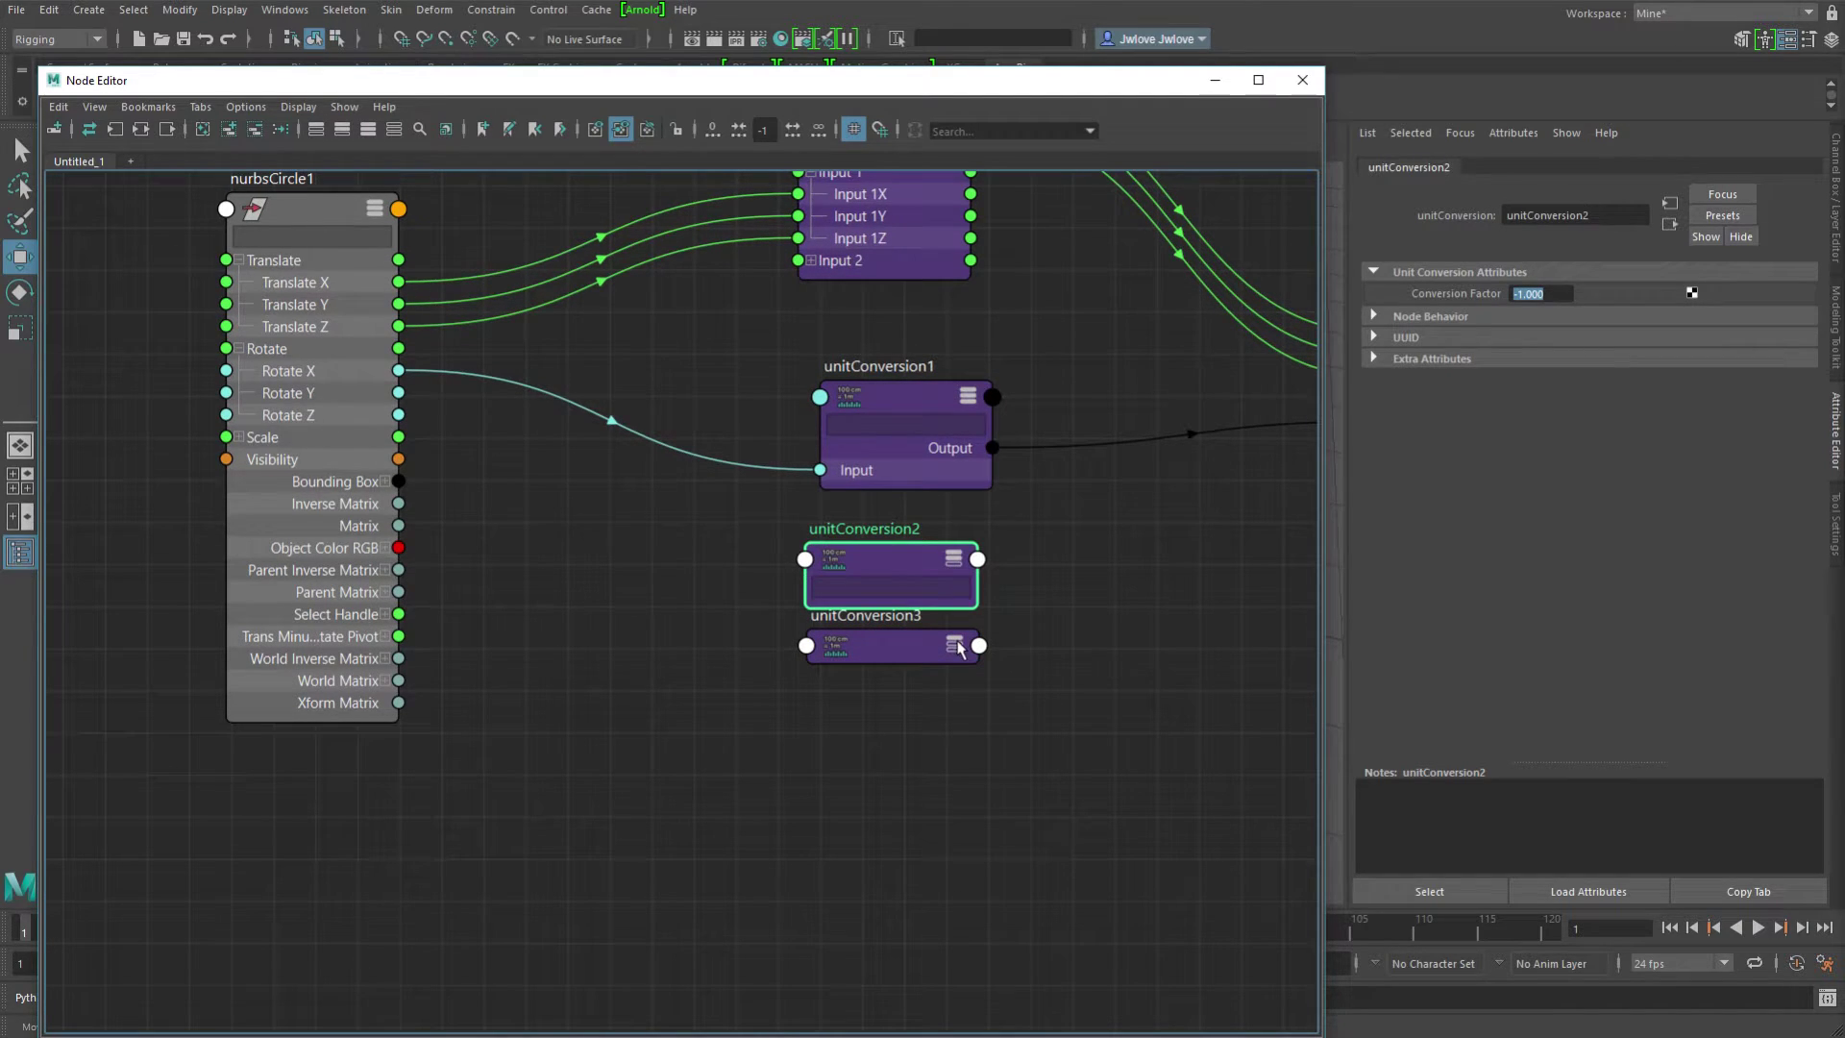
{"action": "left_click", "coordinate": [955, 560]}
{"action": "left_click_drag", "start_coordinate": [956, 652], "coordinate": [956, 696]}
{"action": "left_click", "coordinate": [956, 694]}
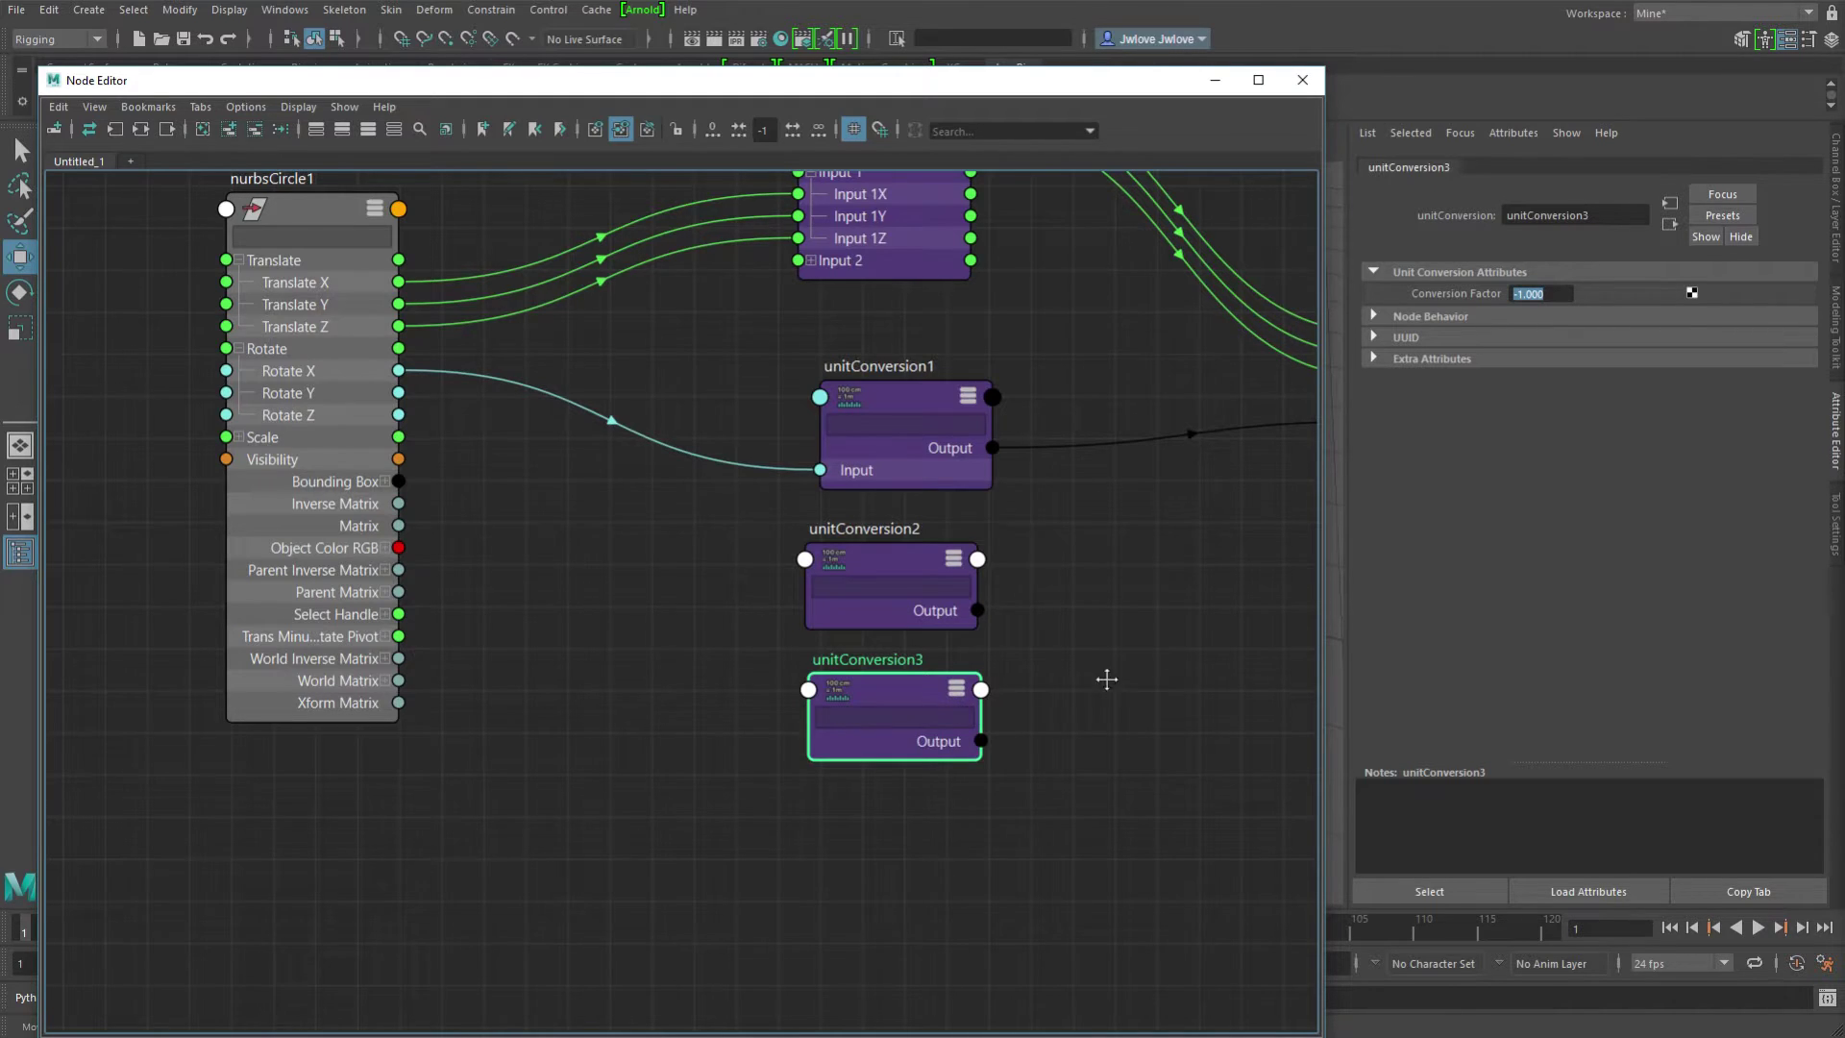
{"action": "key", "text": "a"}
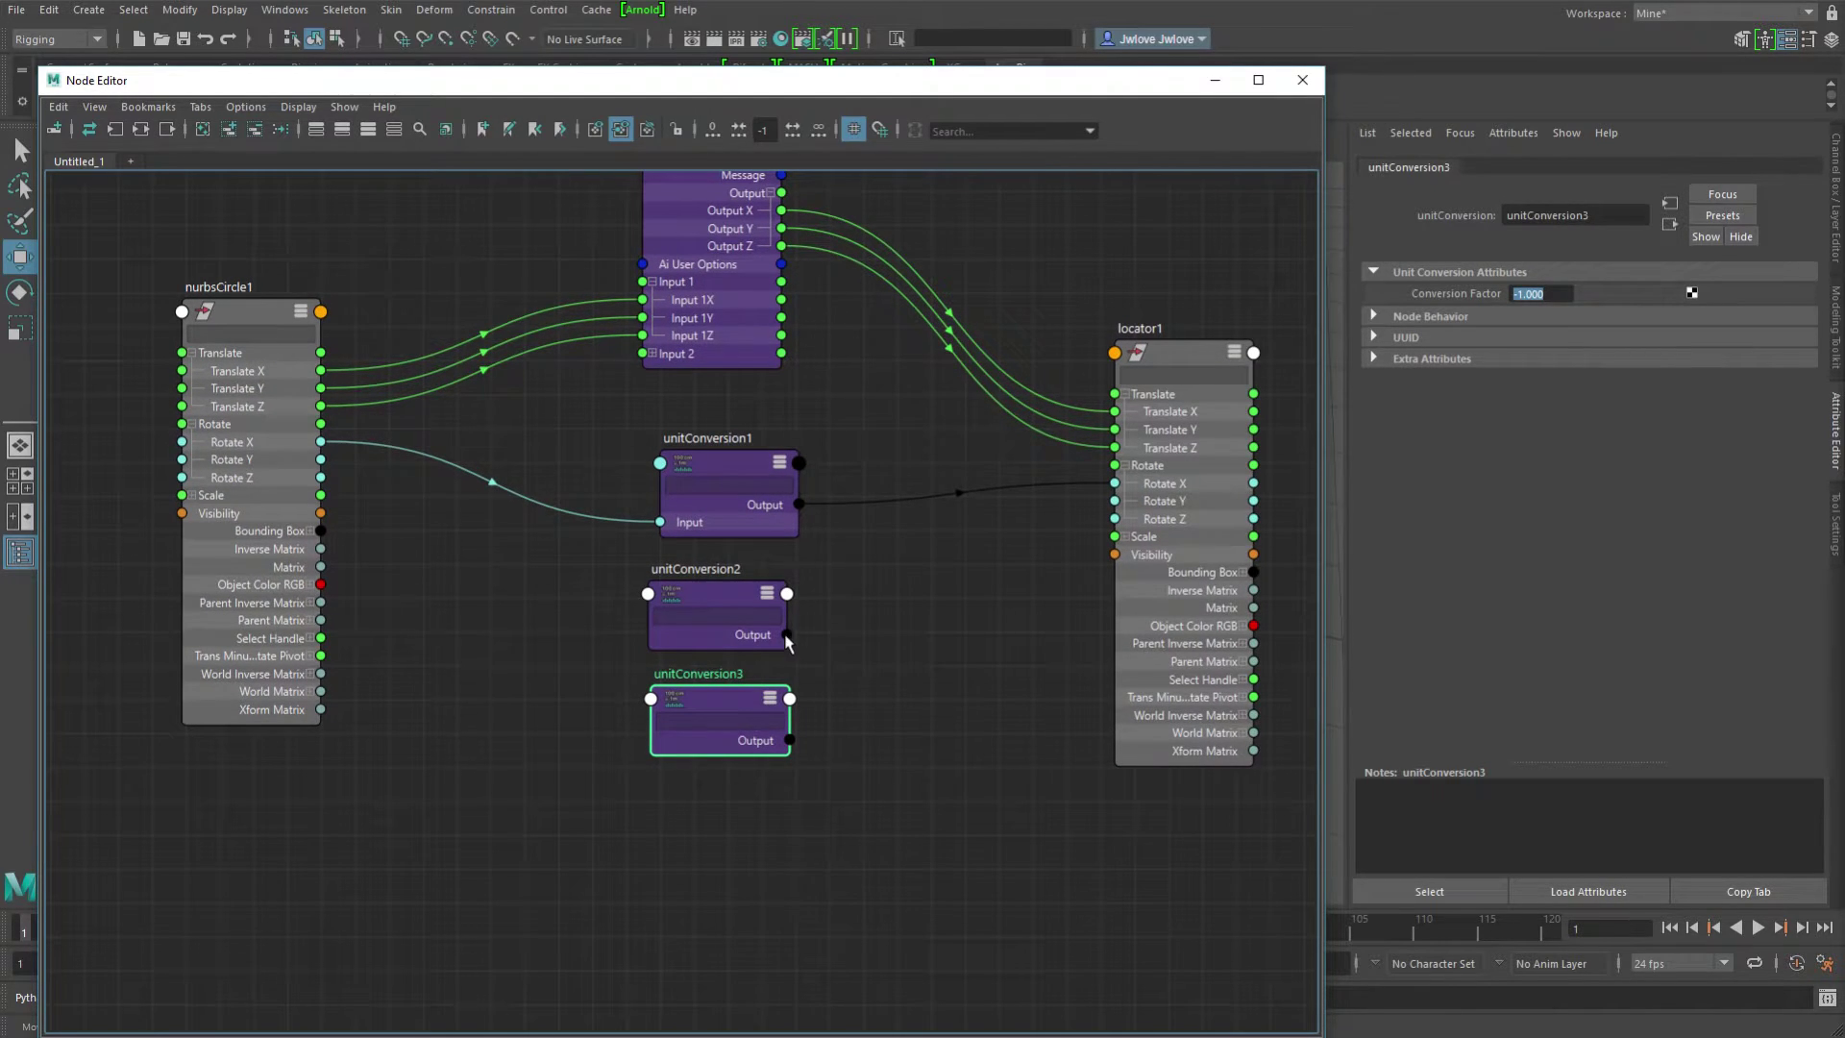
Wire circle Rotate Y/Z through unitConversion2/3 into locator1 Rotate Y/Z.
{"action": "left_click_drag", "start_coordinate": [787, 634], "coordinate": [1114, 501]}
{"action": "left_click_drag", "start_coordinate": [790, 740], "coordinate": [1114, 519]}
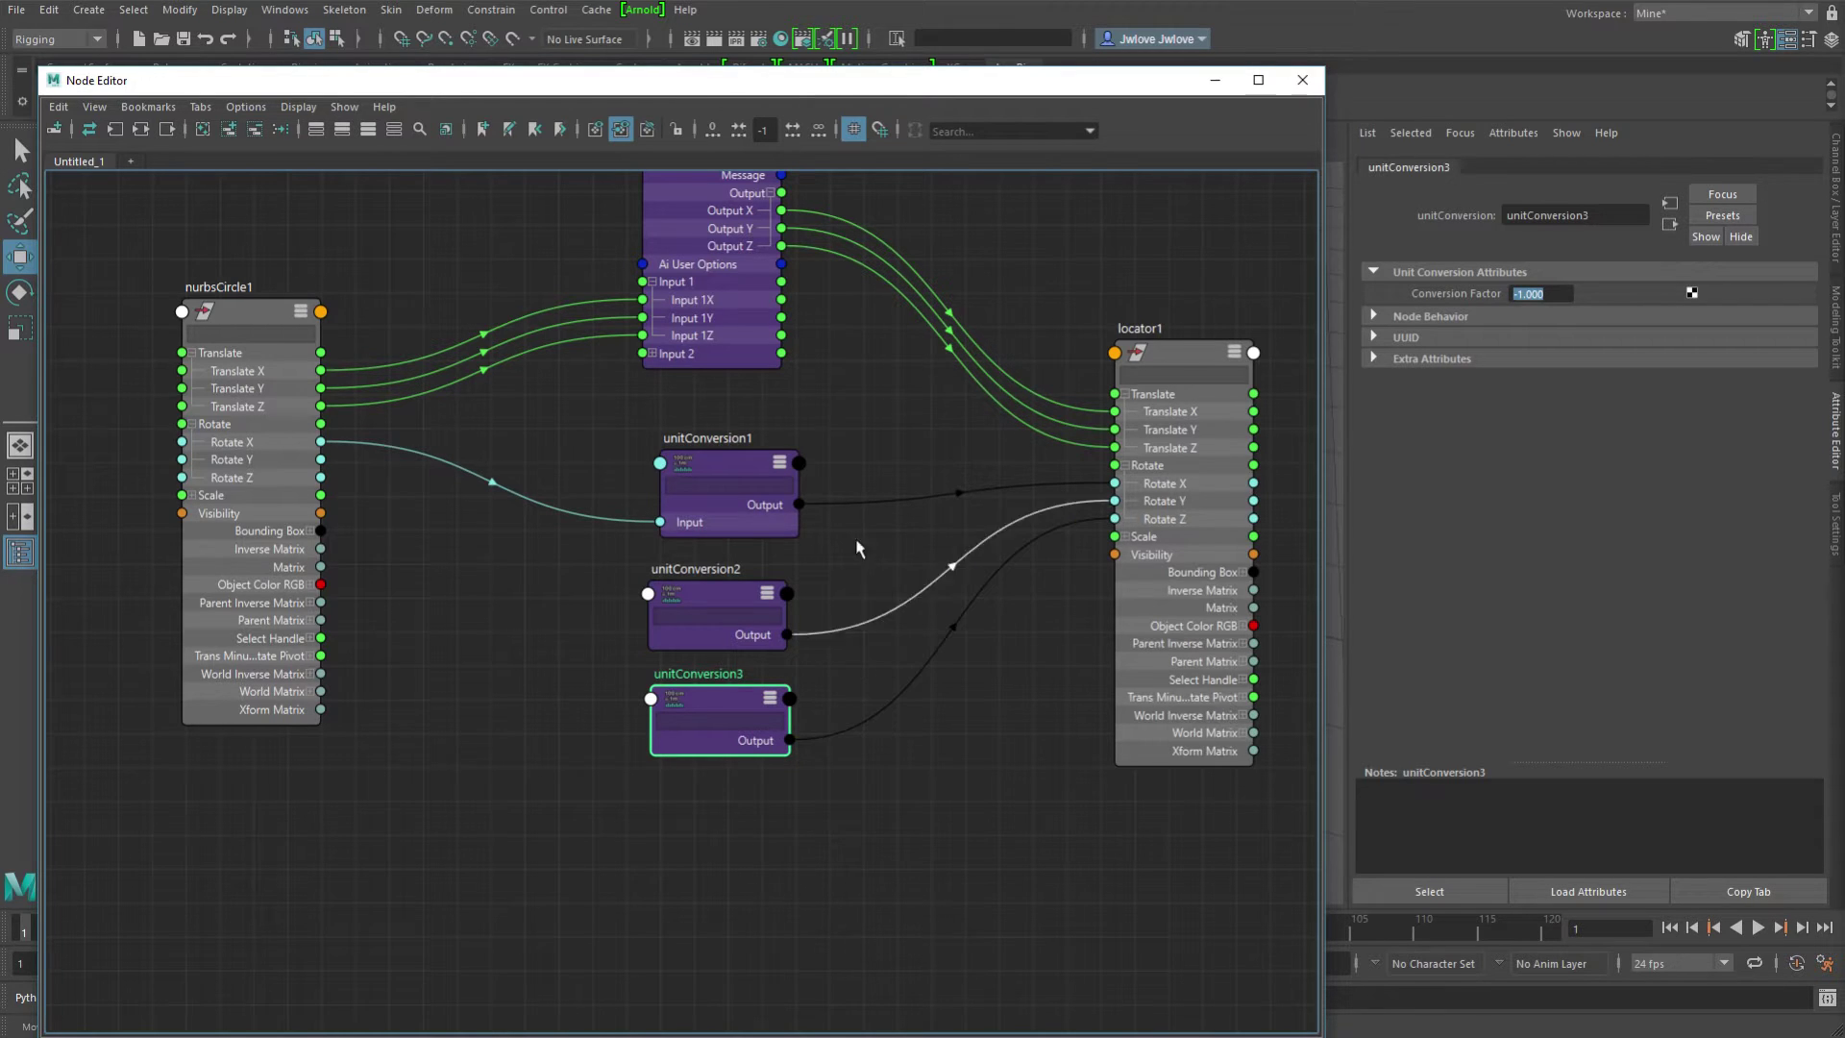
{"action": "left_click_drag", "start_coordinate": [320, 460], "coordinate": [648, 594]}
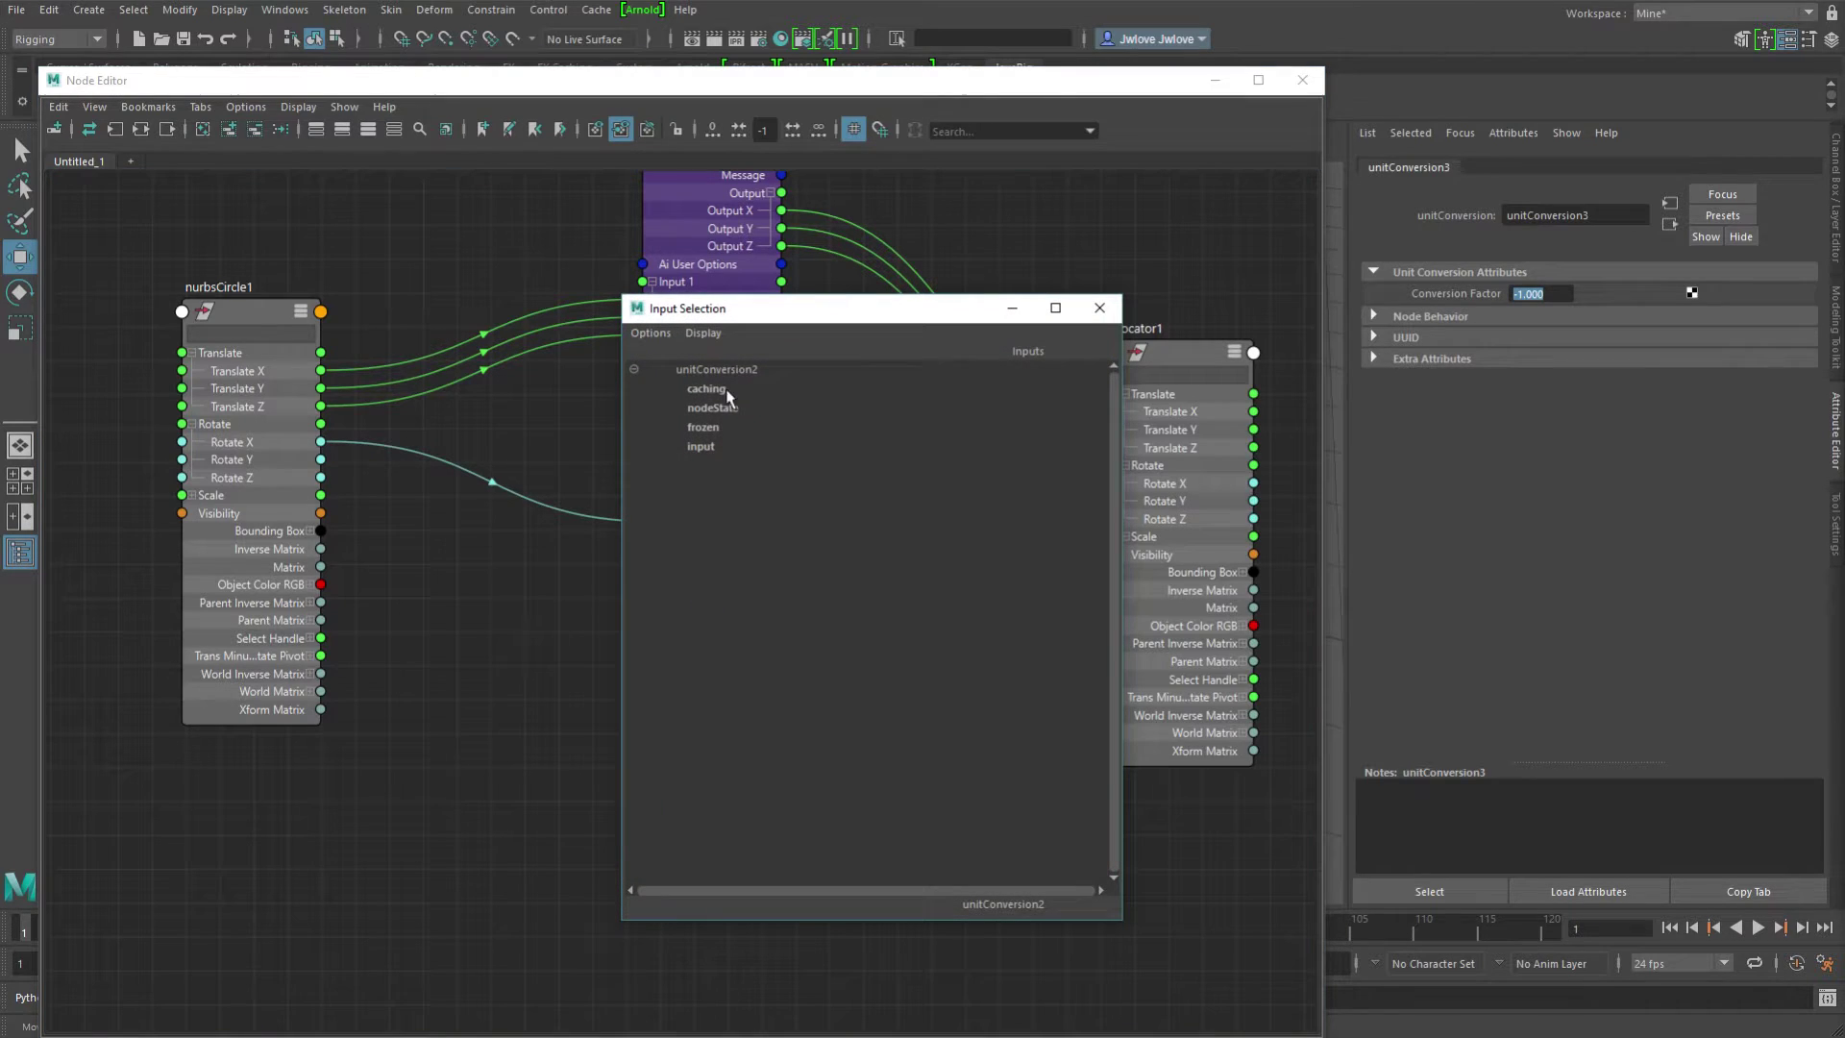
{"action": "left_click", "coordinate": [707, 447]}
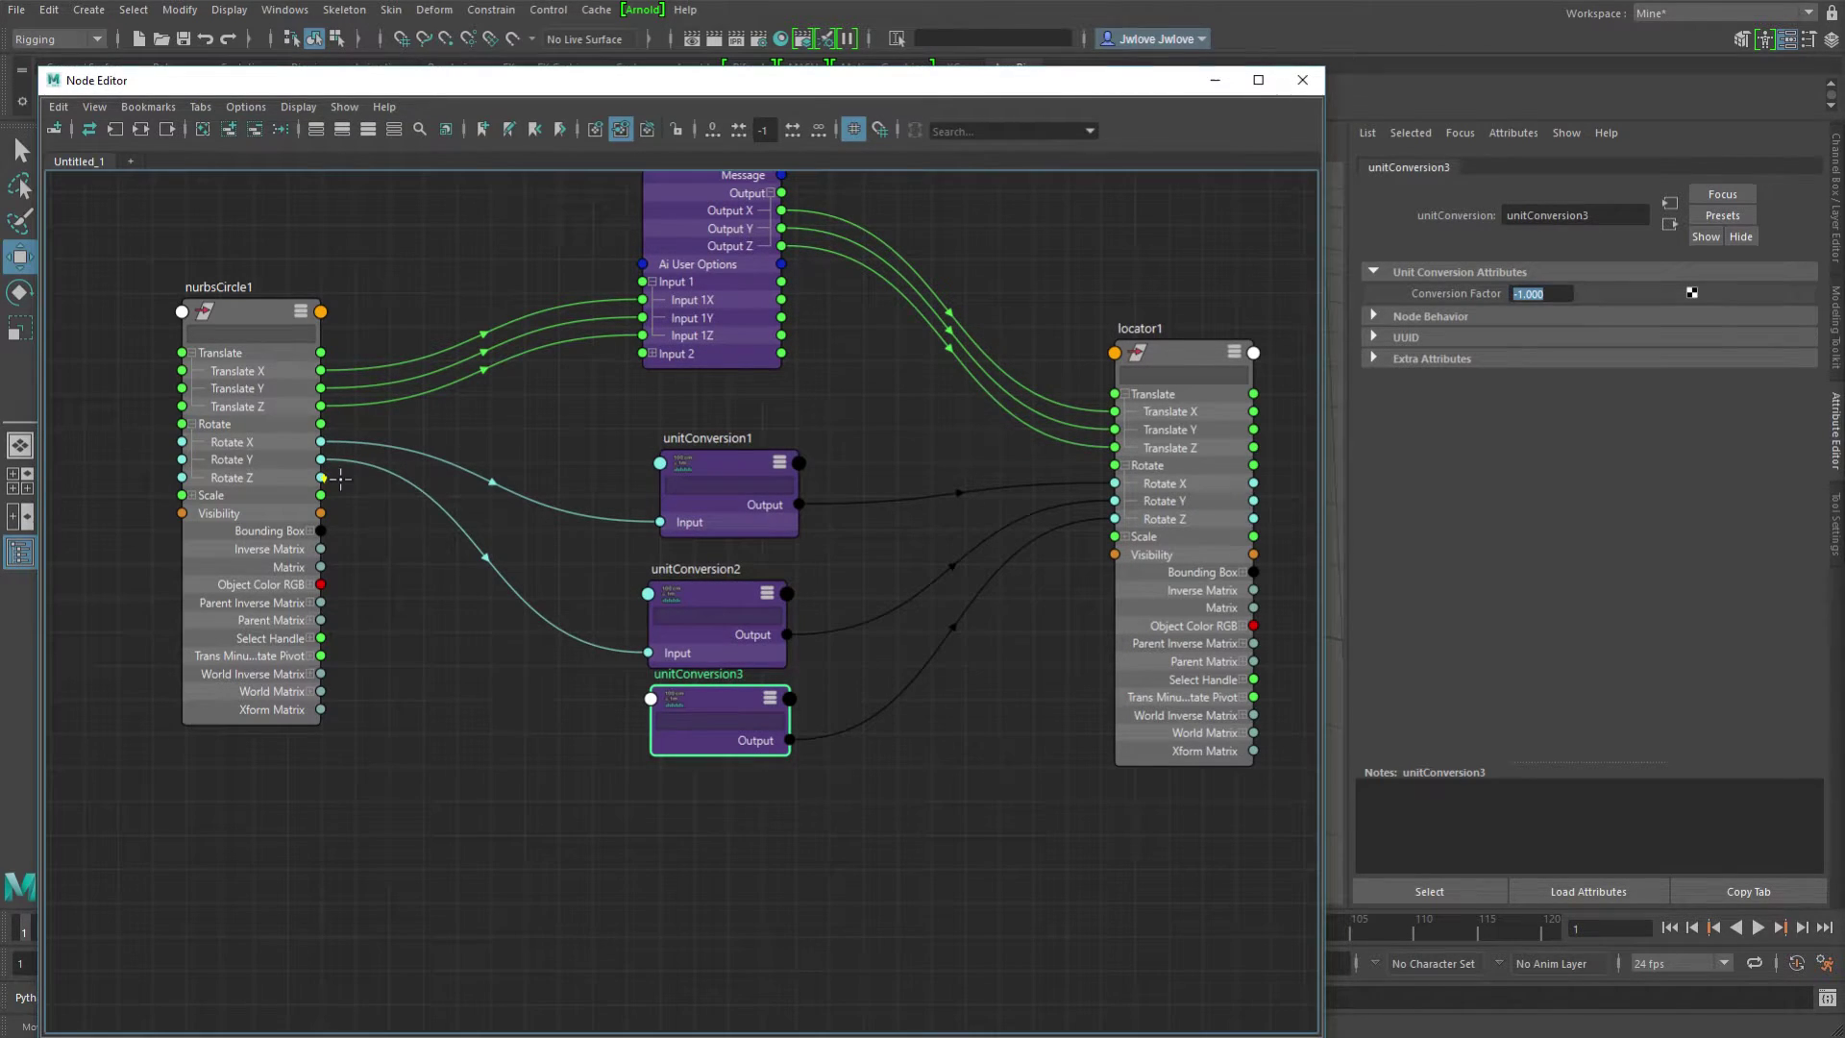
{"action": "left_click_drag", "start_coordinate": [320, 477], "coordinate": [652, 701]}
{"action": "left_click", "coordinate": [694, 711]}
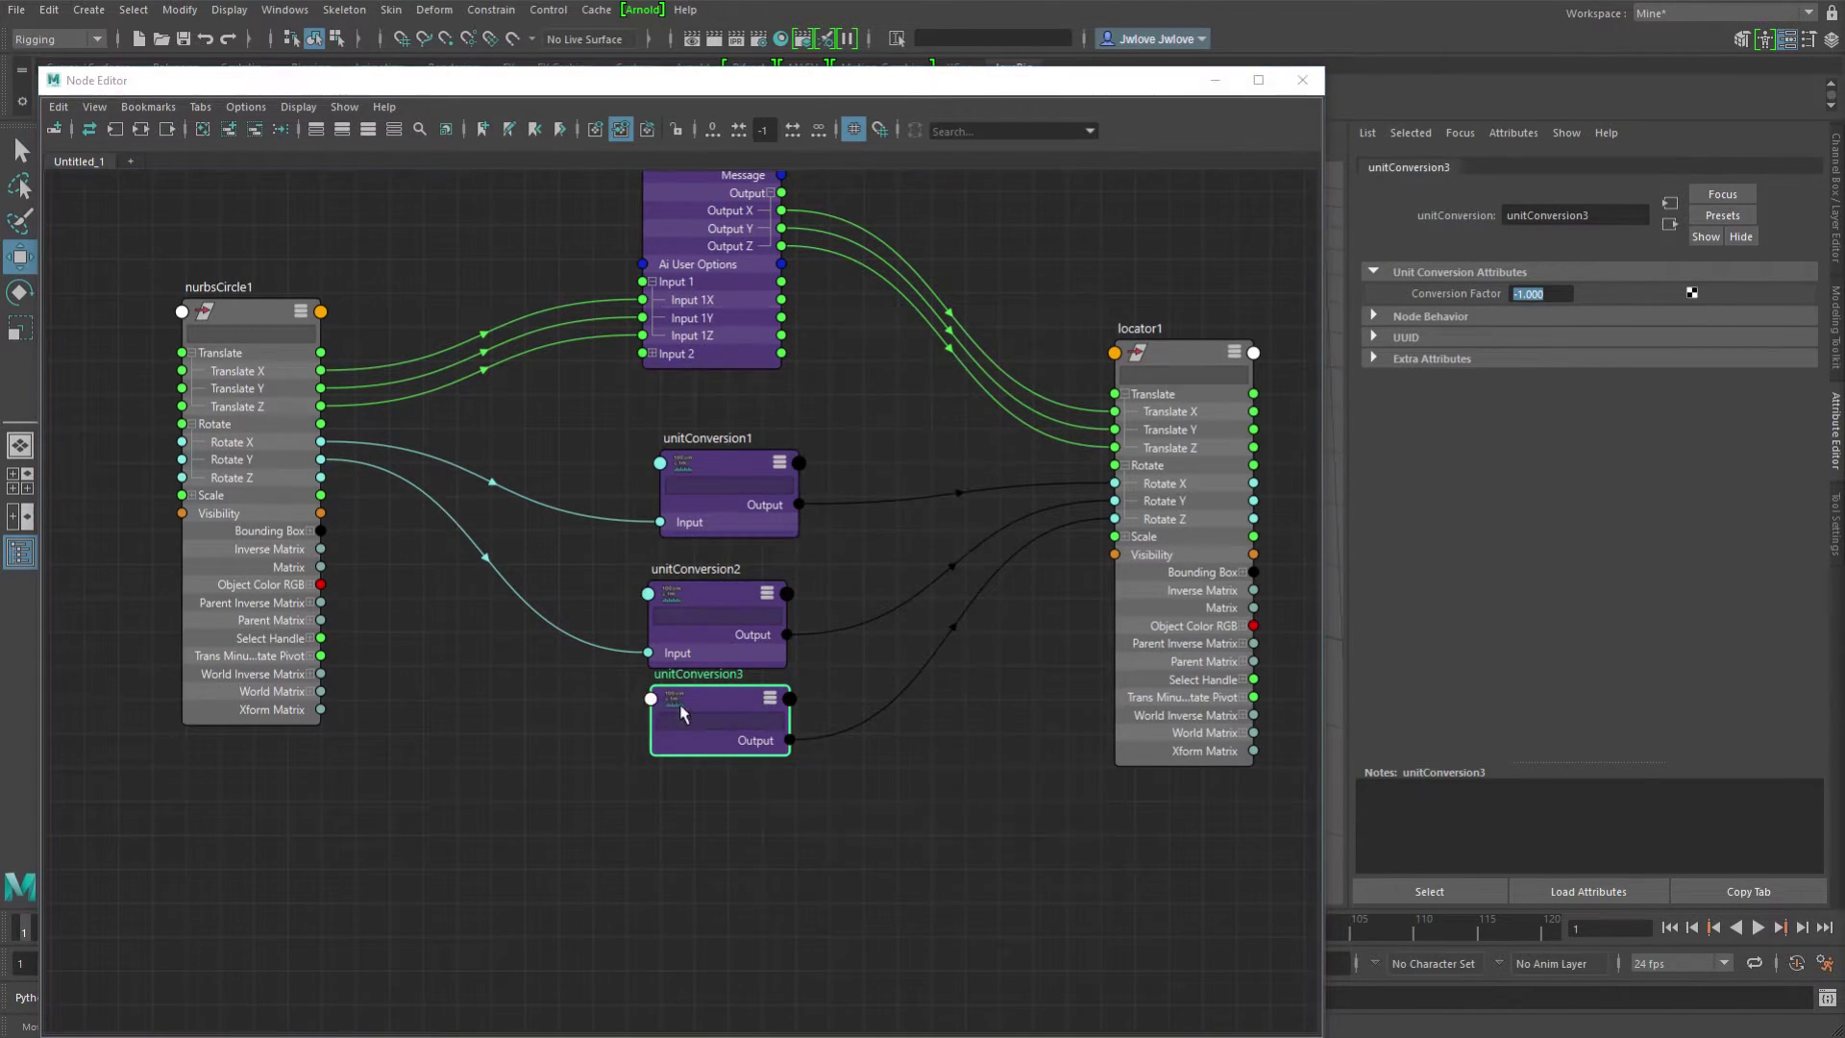
{"action": "left_click", "coordinate": [694, 469]}
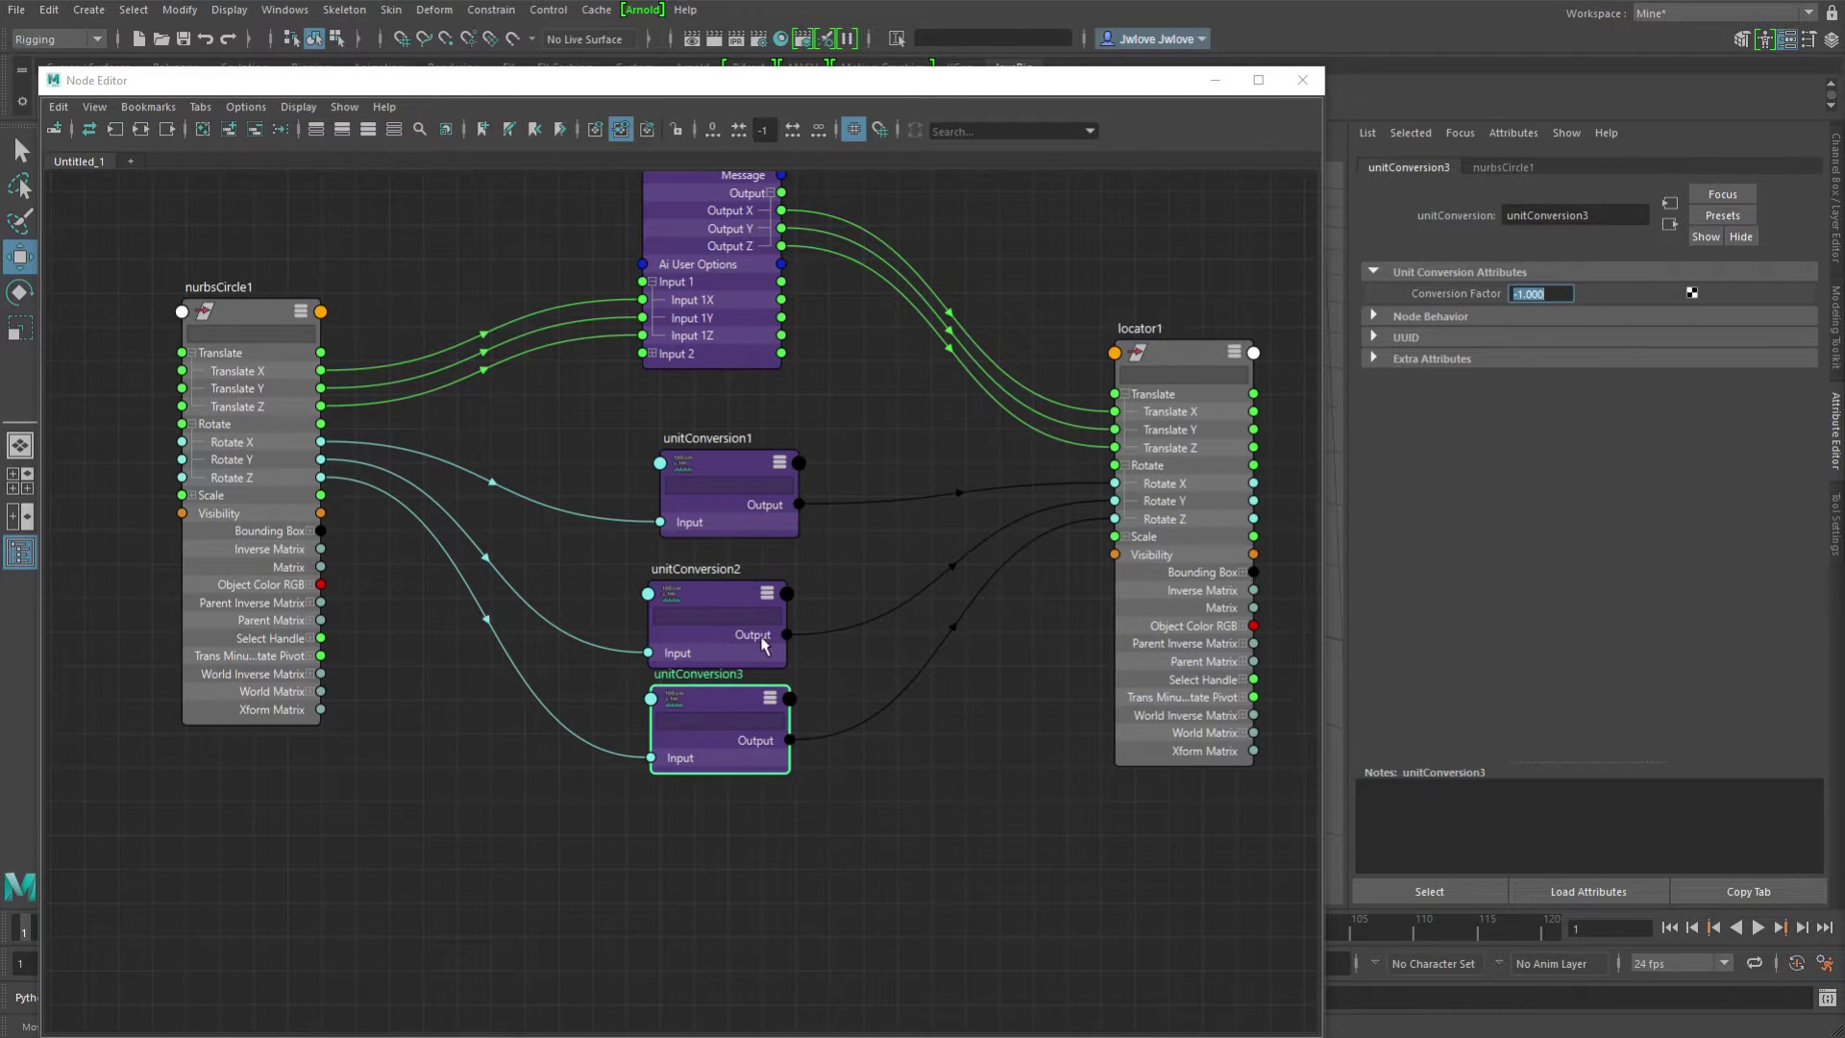
{"action": "left_click", "coordinate": [730, 557]}
{"action": "scroll", "coordinate": [788, 586], "scroll_direction": "down", "scroll_amount": 3}
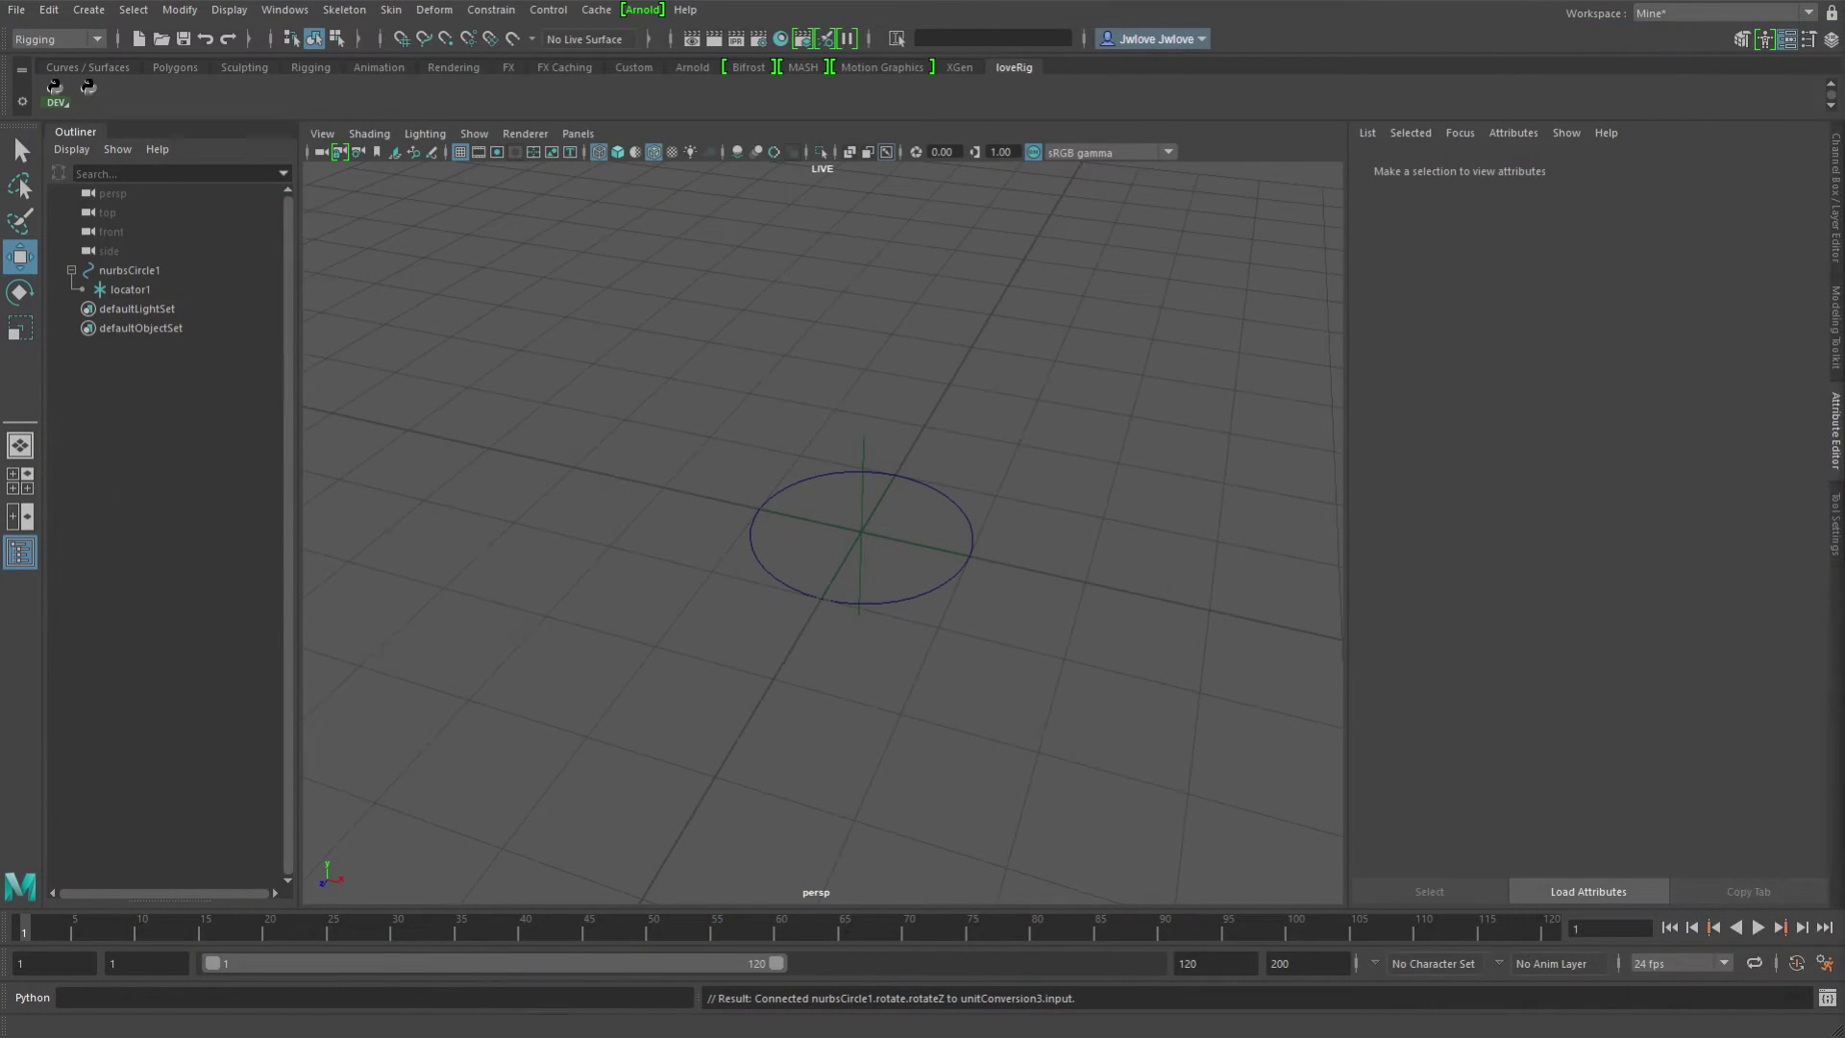
{"action": "left_click", "coordinate": [920, 593]}
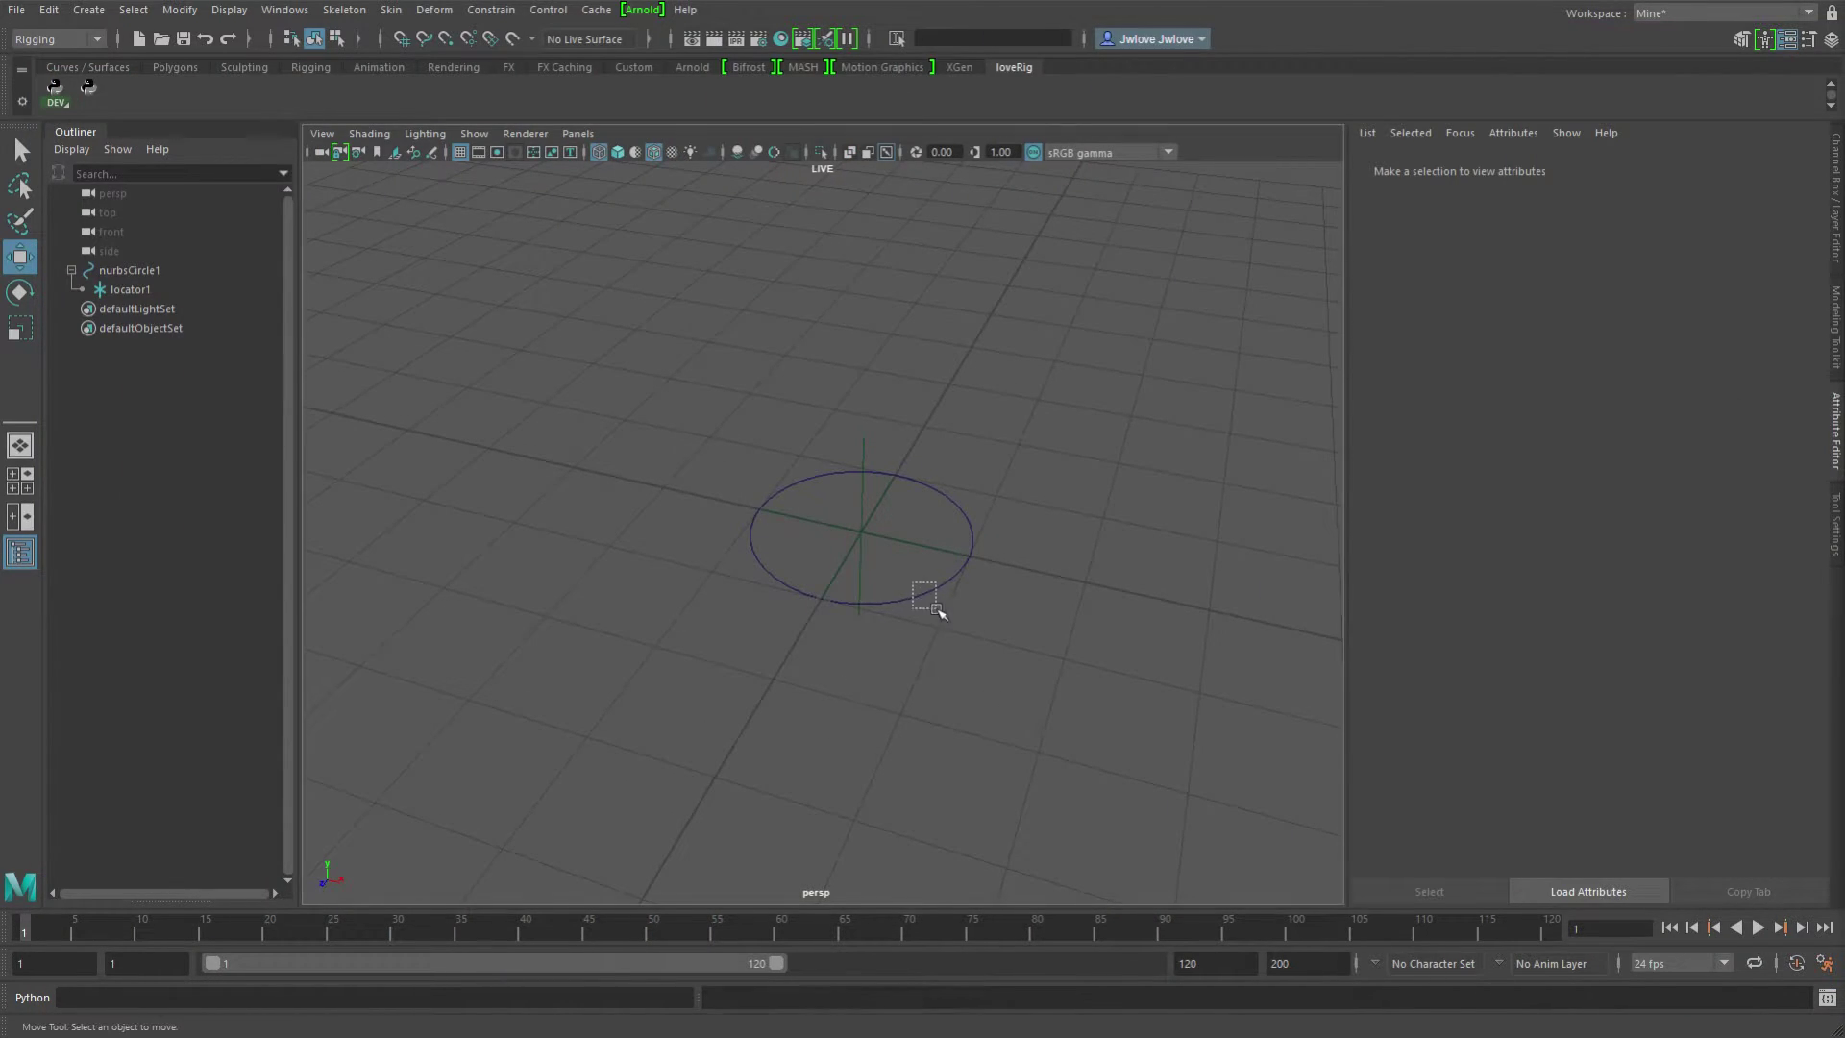
{"action": "middle_click_drag", "start_coordinate": [965, 665], "coordinate": [885, 651], "text": "alt"}
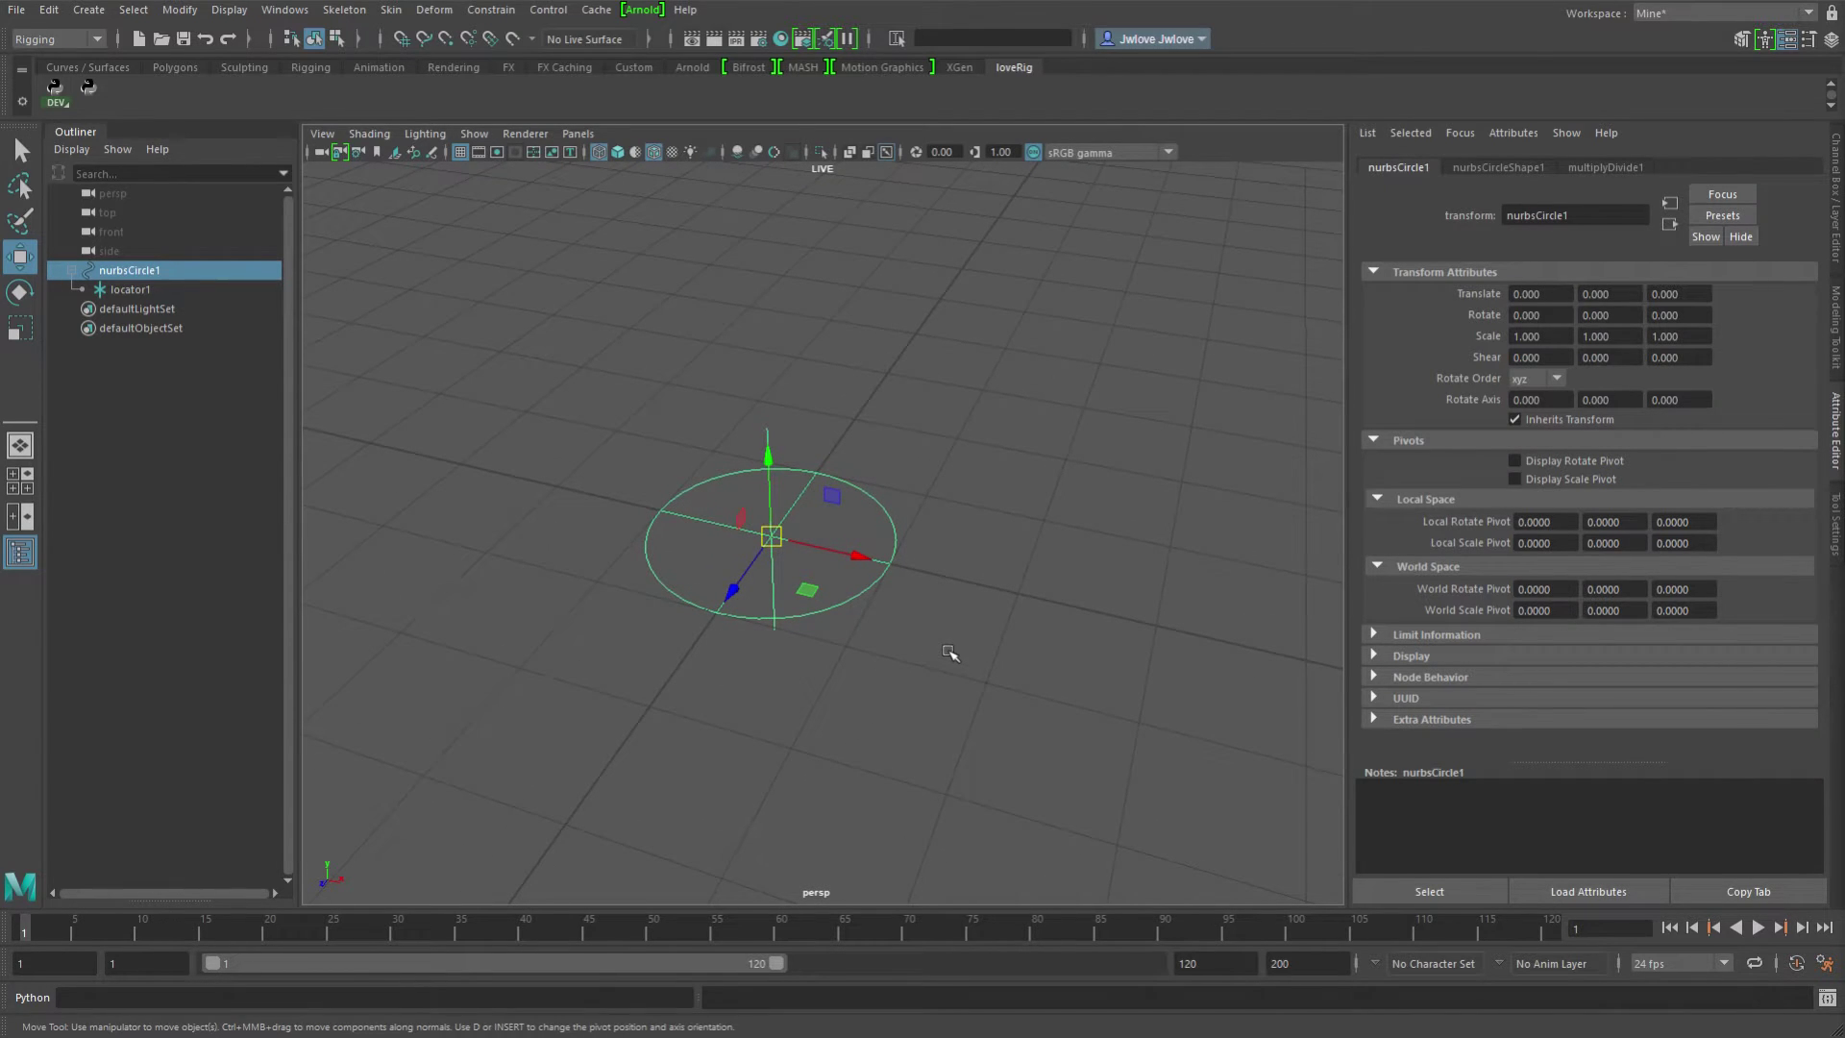
{"action": "key", "text": "e"}
{"action": "left_click_drag", "start_coordinate": [811, 486], "coordinate": [670, 390]}
{"action": "key", "text": "ctrl+z"}
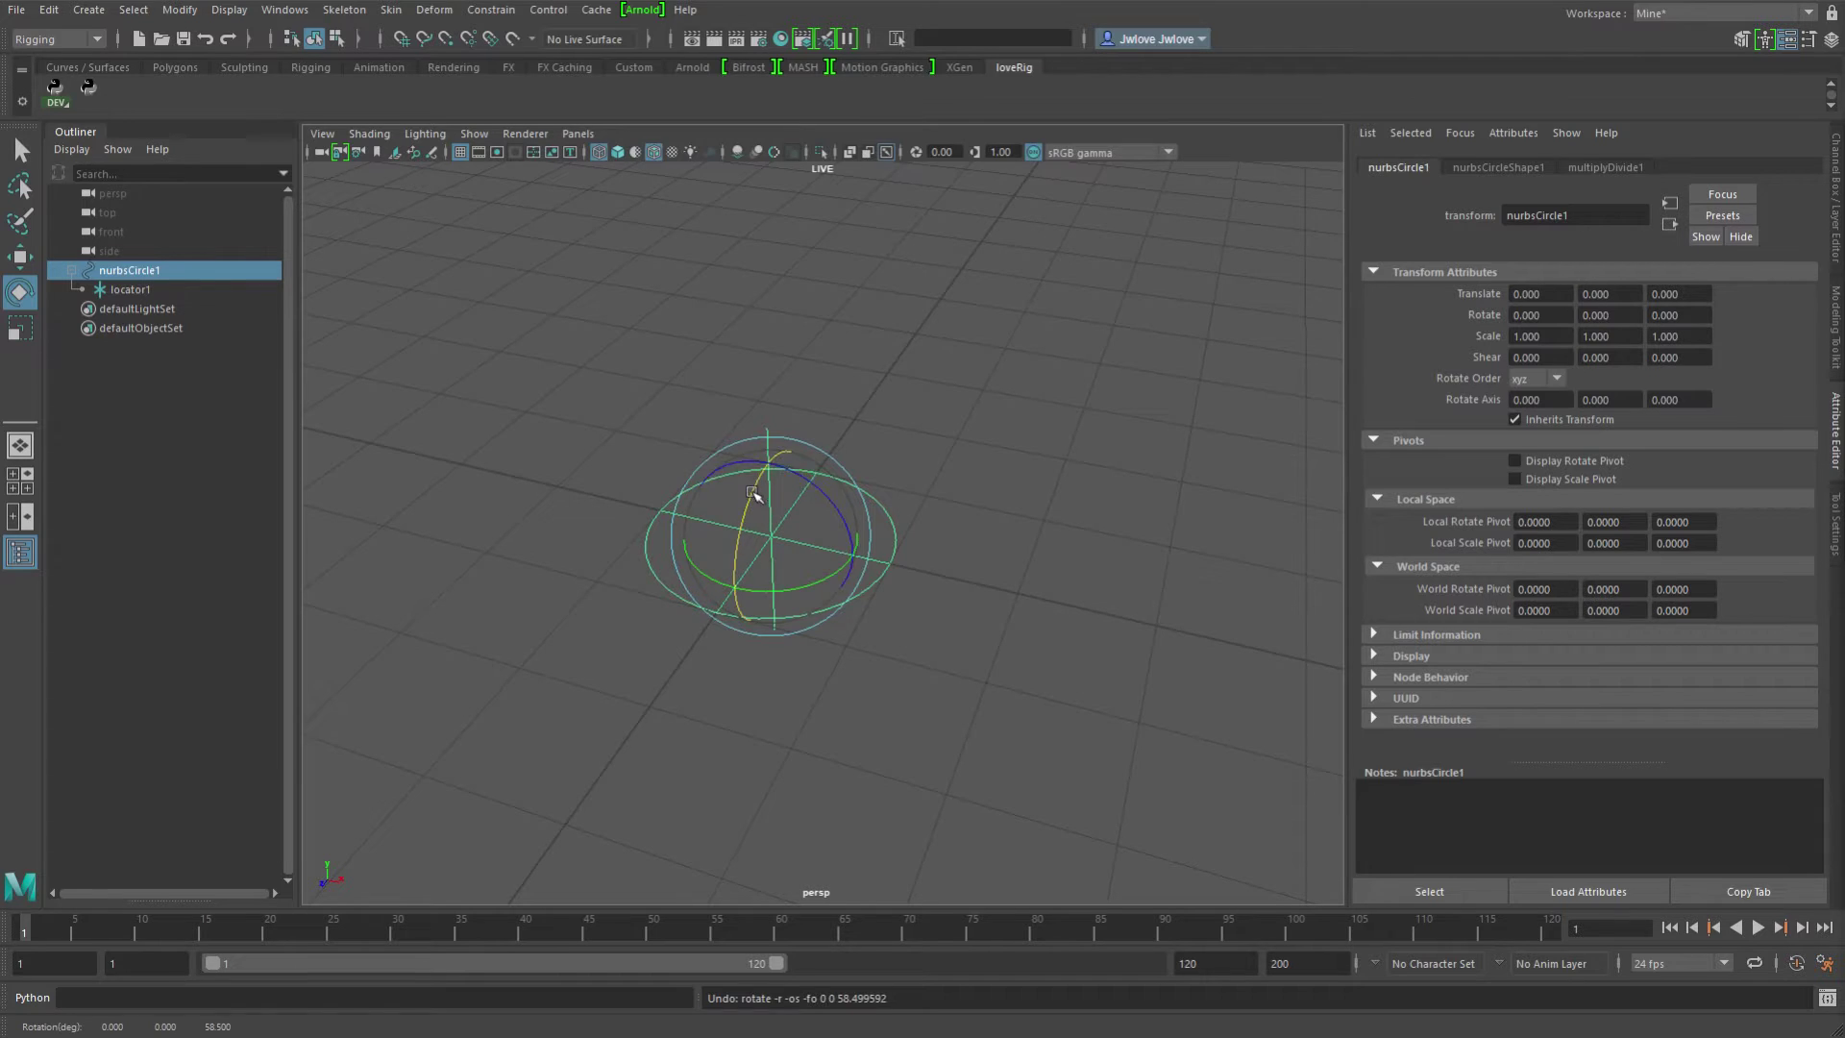
{"action": "left_click_drag", "start_coordinate": [753, 494], "coordinate": [931, 610]}
{"action": "key", "text": "ctrl+z"}
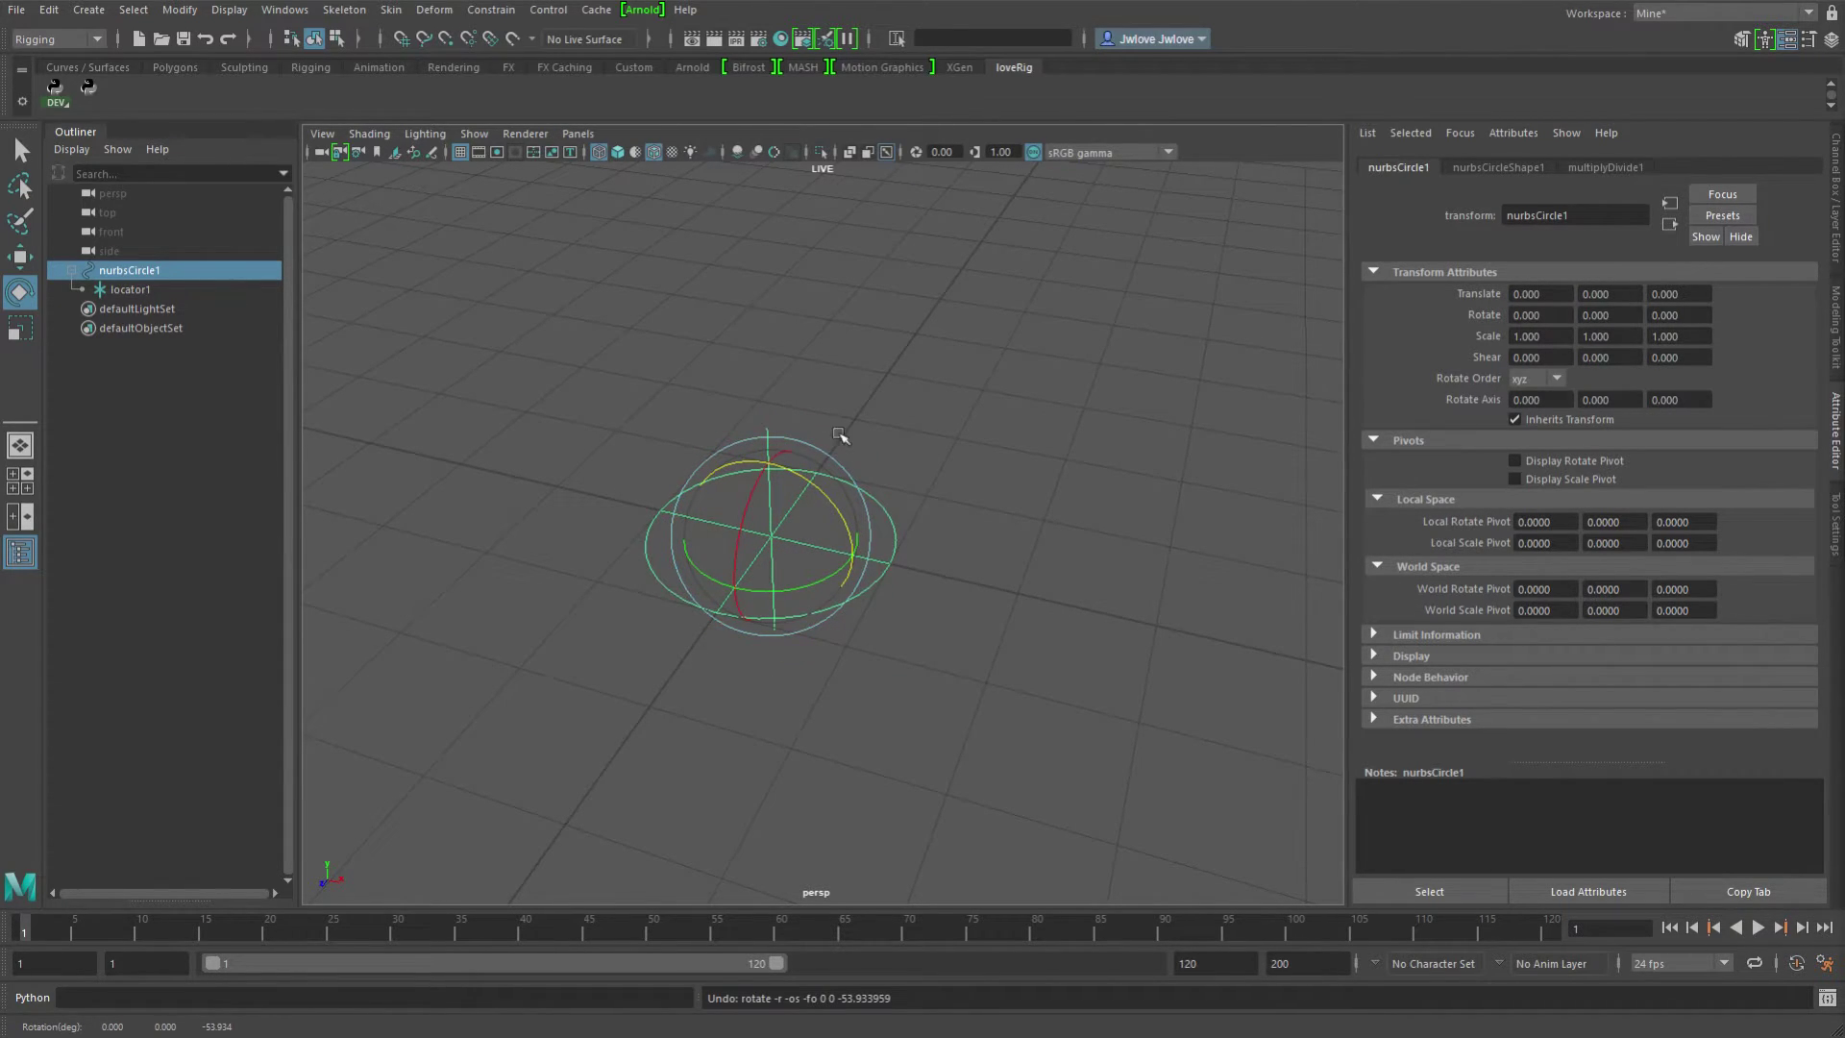
{"action": "mouse_move", "coordinate": [794, 525]}
{"action": "left_mouse_down"}
{"action": "mouse_move", "coordinate": [758, 585]}
{"action": "mouse_move", "coordinate": [708, 556]}
{"action": "mouse_move", "coordinate": [848, 502]}
{"action": "mouse_move", "coordinate": [839, 481]}
{"action": "mouse_move", "coordinate": [762, 515]}
{"action": "mouse_move", "coordinate": [765, 567]}
{"action": "mouse_move", "coordinate": [804, 605]}
{"action": "mouse_move", "coordinate": [823, 527]}
{"action": "mouse_move", "coordinate": [770, 458]}
{"action": "mouse_move", "coordinate": [826, 450]}
{"action": "mouse_move", "coordinate": [778, 519]}
{"action": "left_mouse_up"}
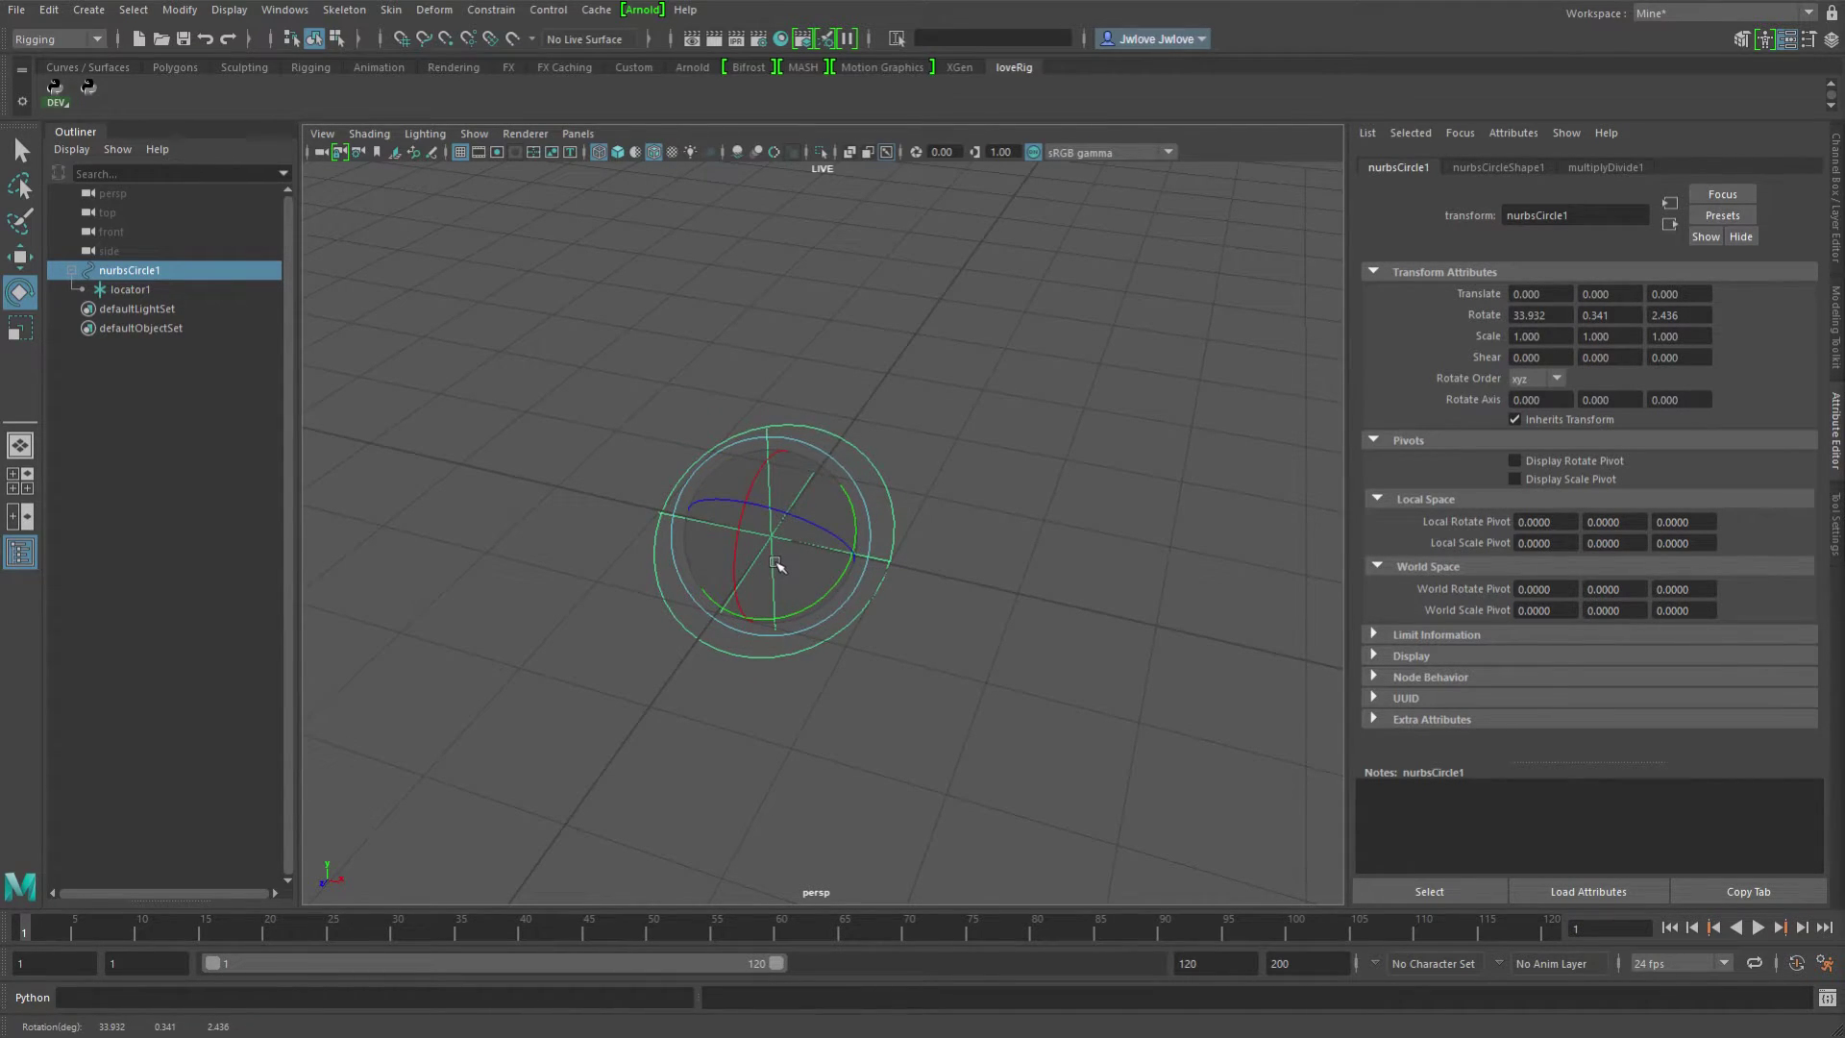
{"action": "key", "text": "ctrl+z"}
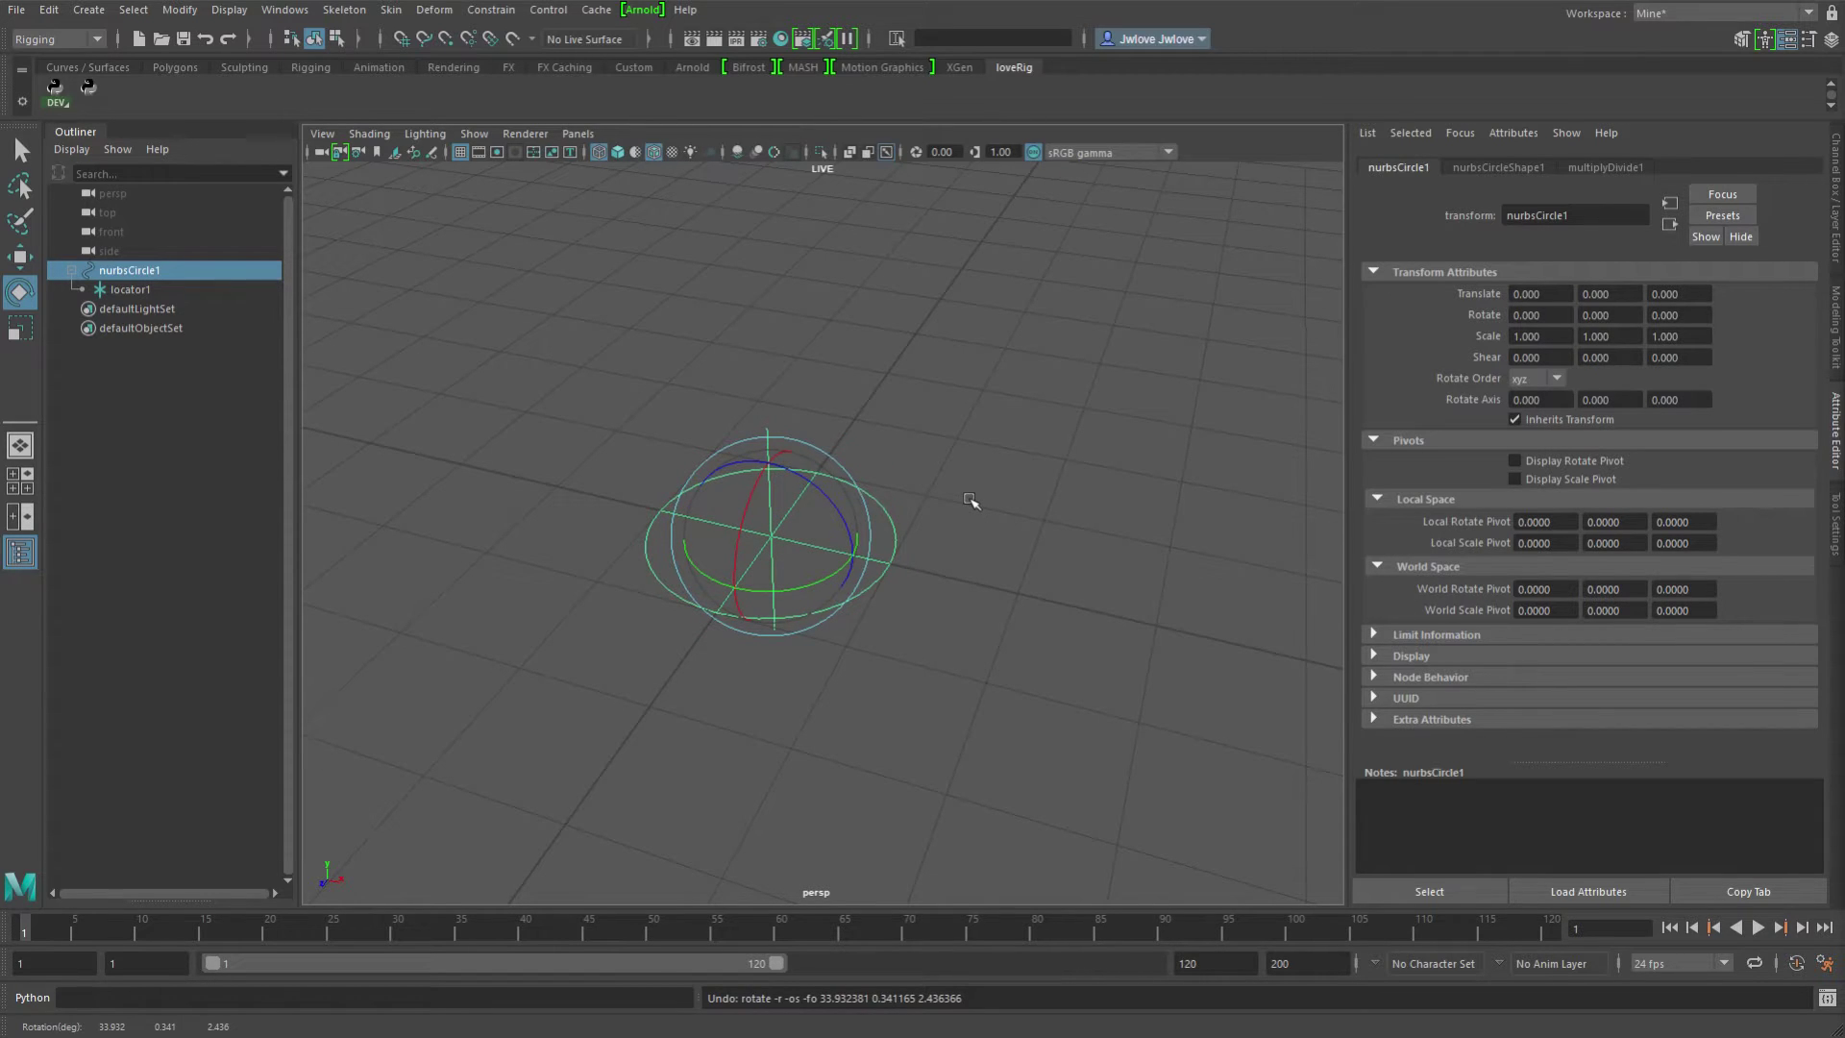
{"action": "left_click", "coordinate": [868, 519]}
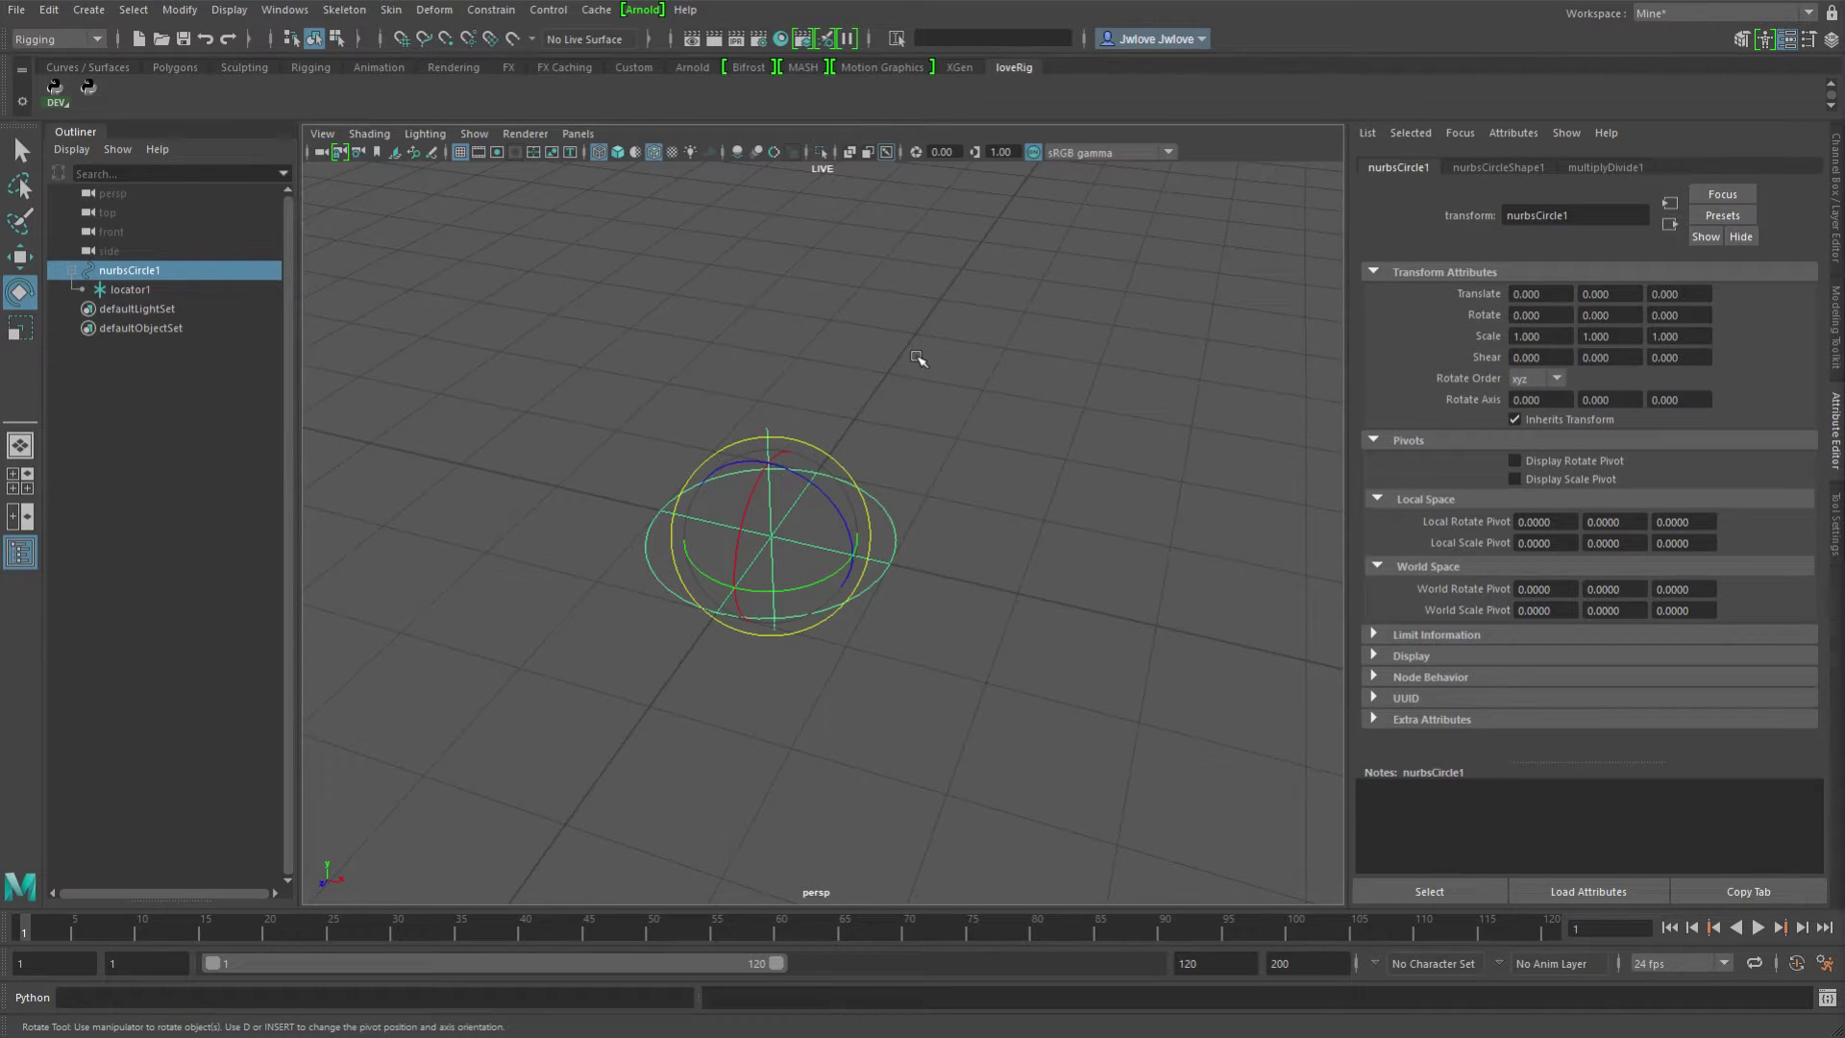
Set locator1's Rotate Order to zyx in the Attribute Editor.
{"action": "left_click_drag", "start_coordinate": [915, 352], "coordinate": [701, 451]}
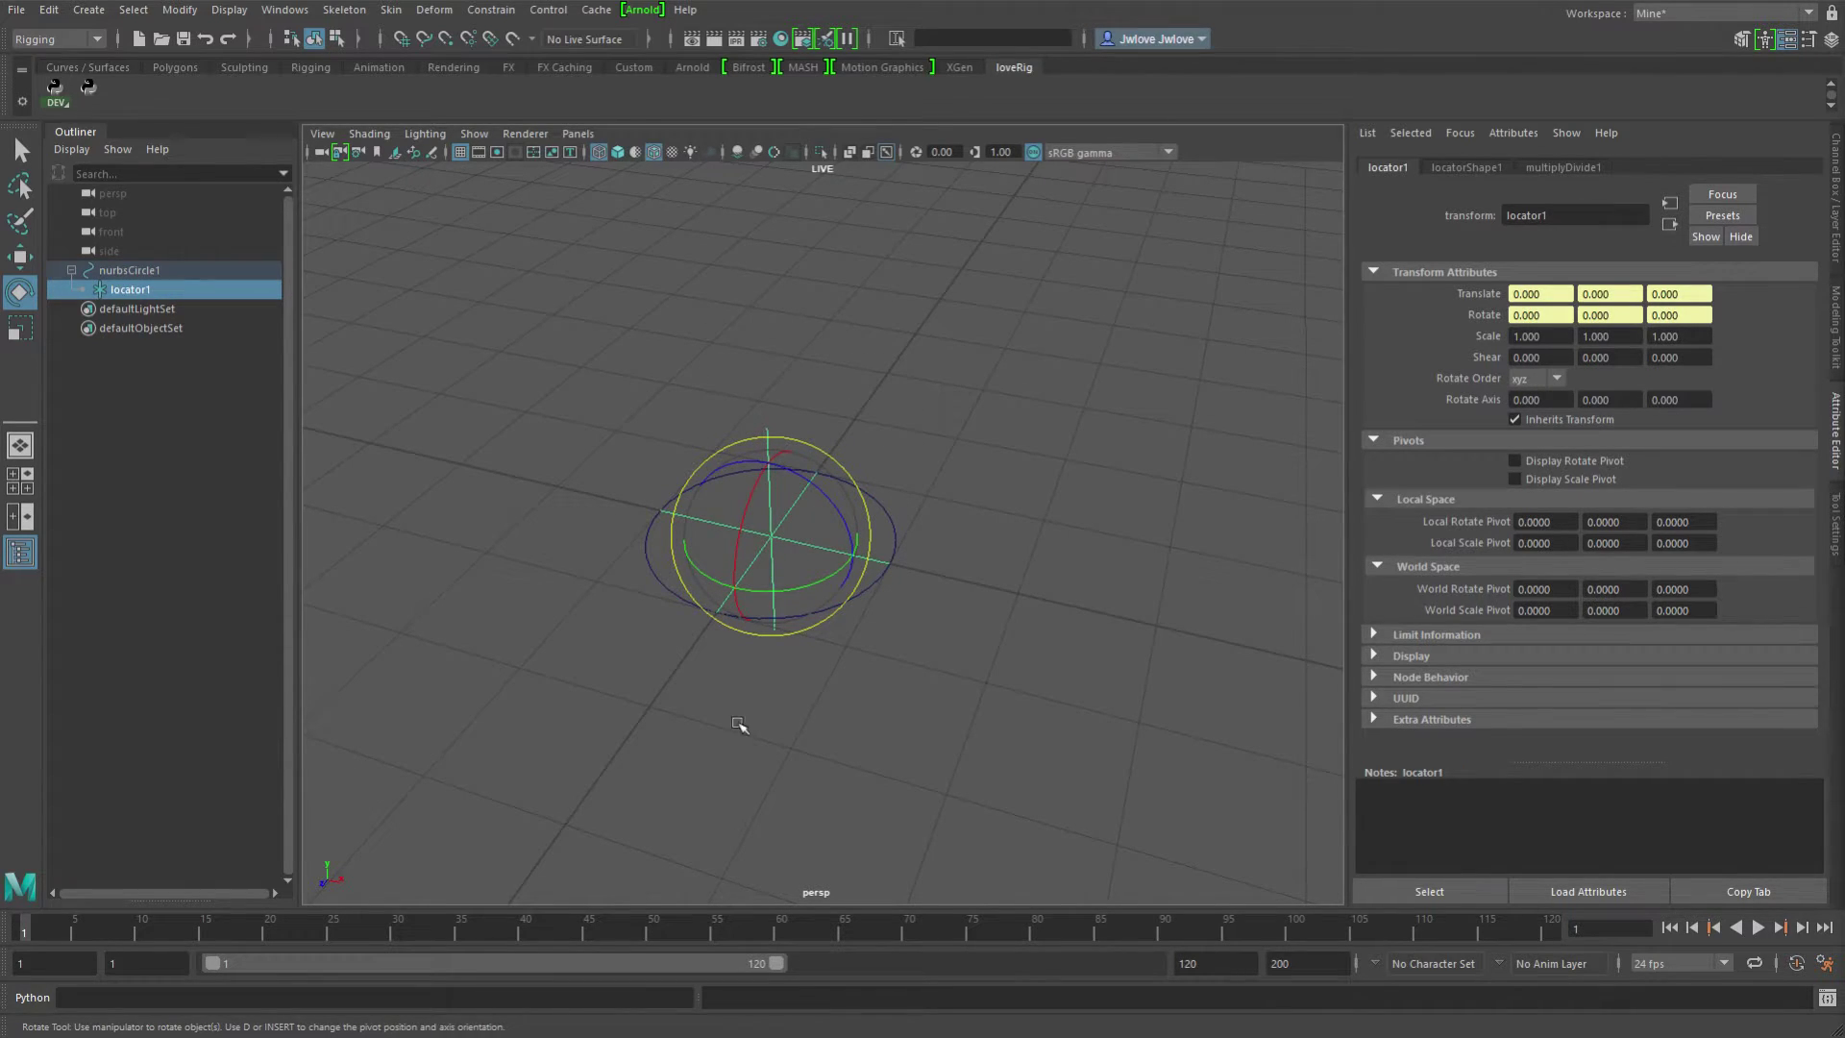
{"action": "left_click", "coordinate": [1558, 376]}
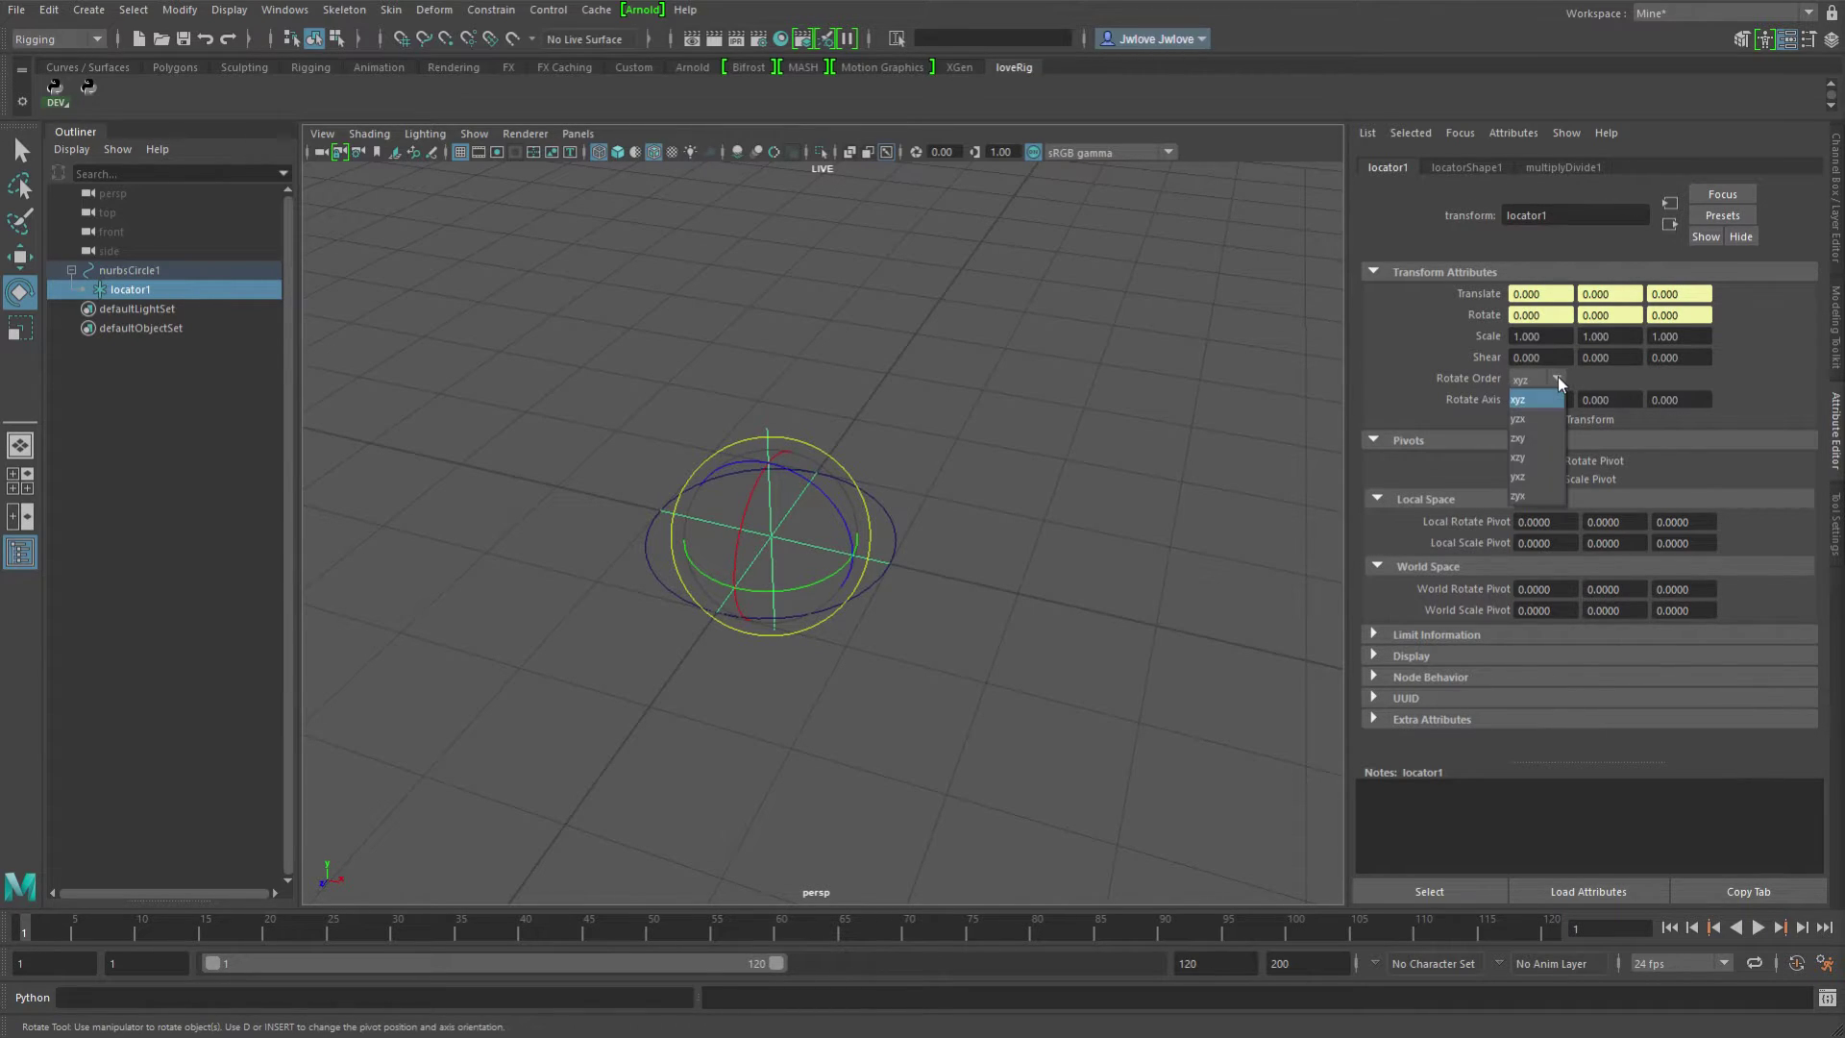
{"action": "left_click", "coordinate": [1526, 495]}
Test-rotate nurbsCircle1, then undo the rotation.
{"action": "left_click", "coordinate": [805, 678]}
{"action": "left_click_drag", "start_coordinate": [956, 680], "coordinate": [827, 562]}
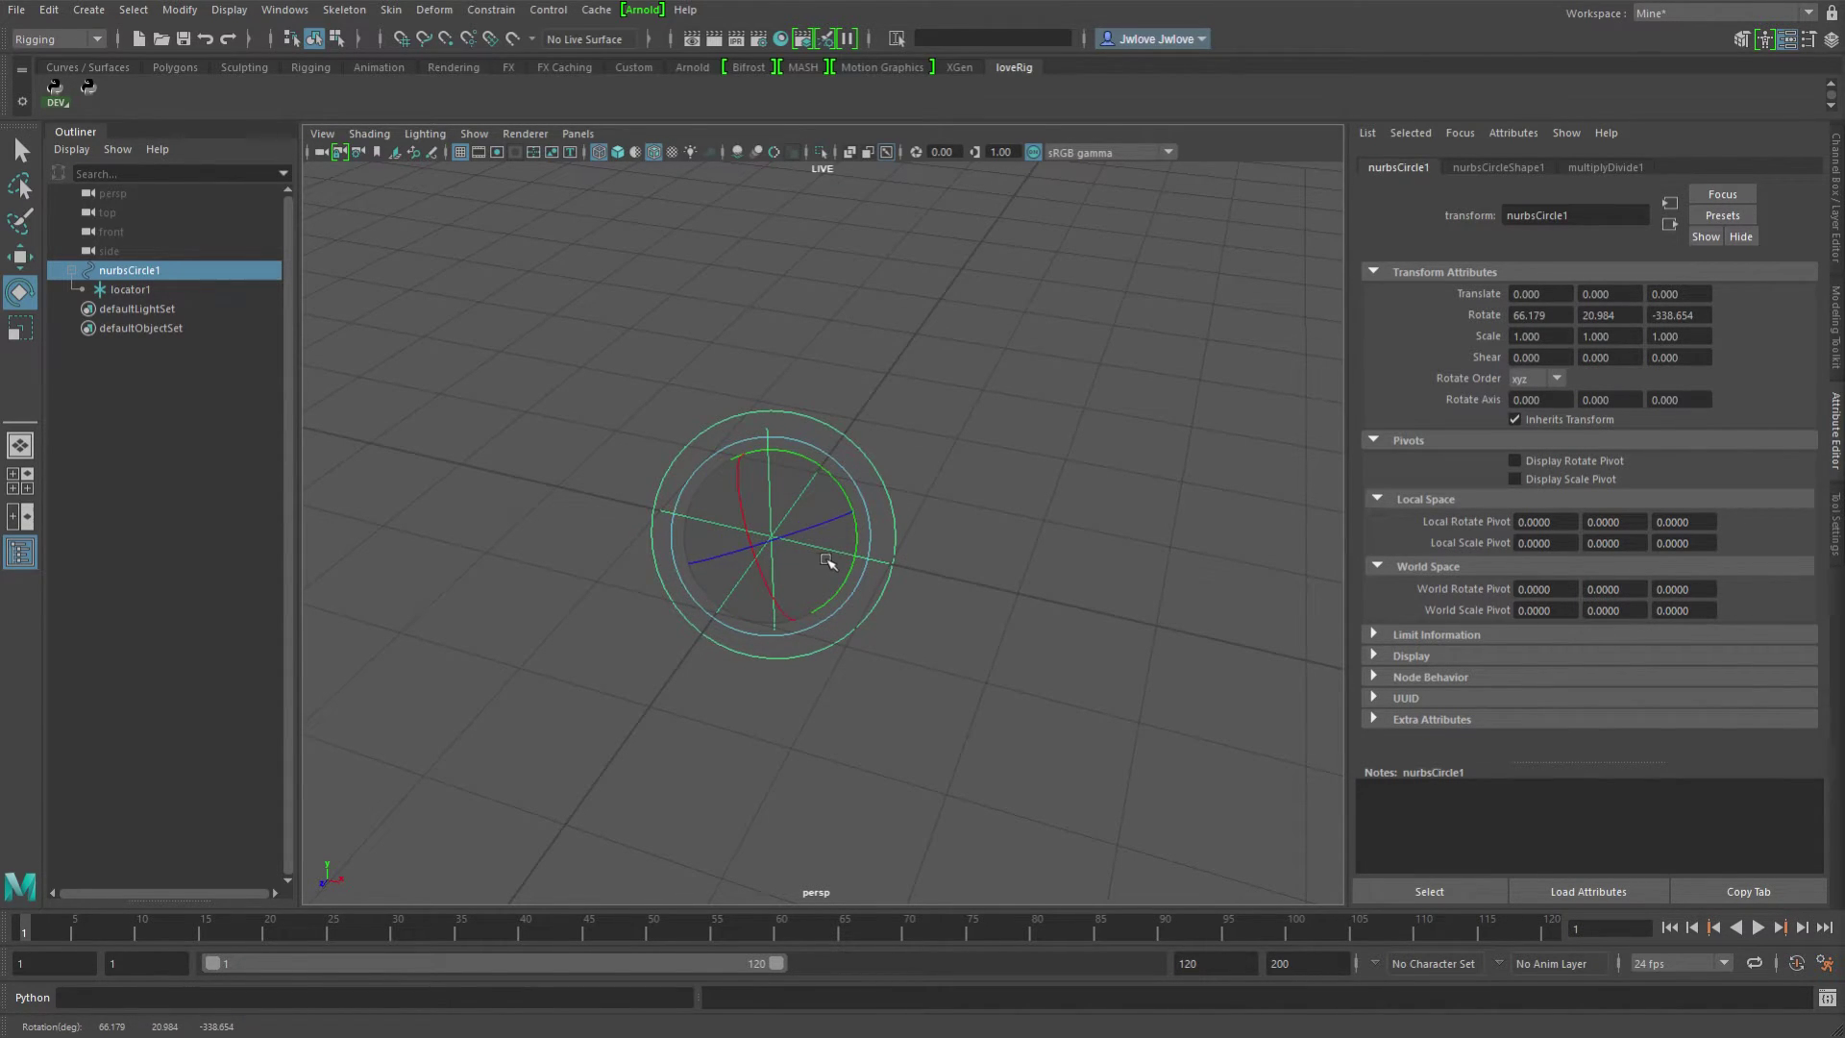
{"action": "key", "text": "ctrl+z"}
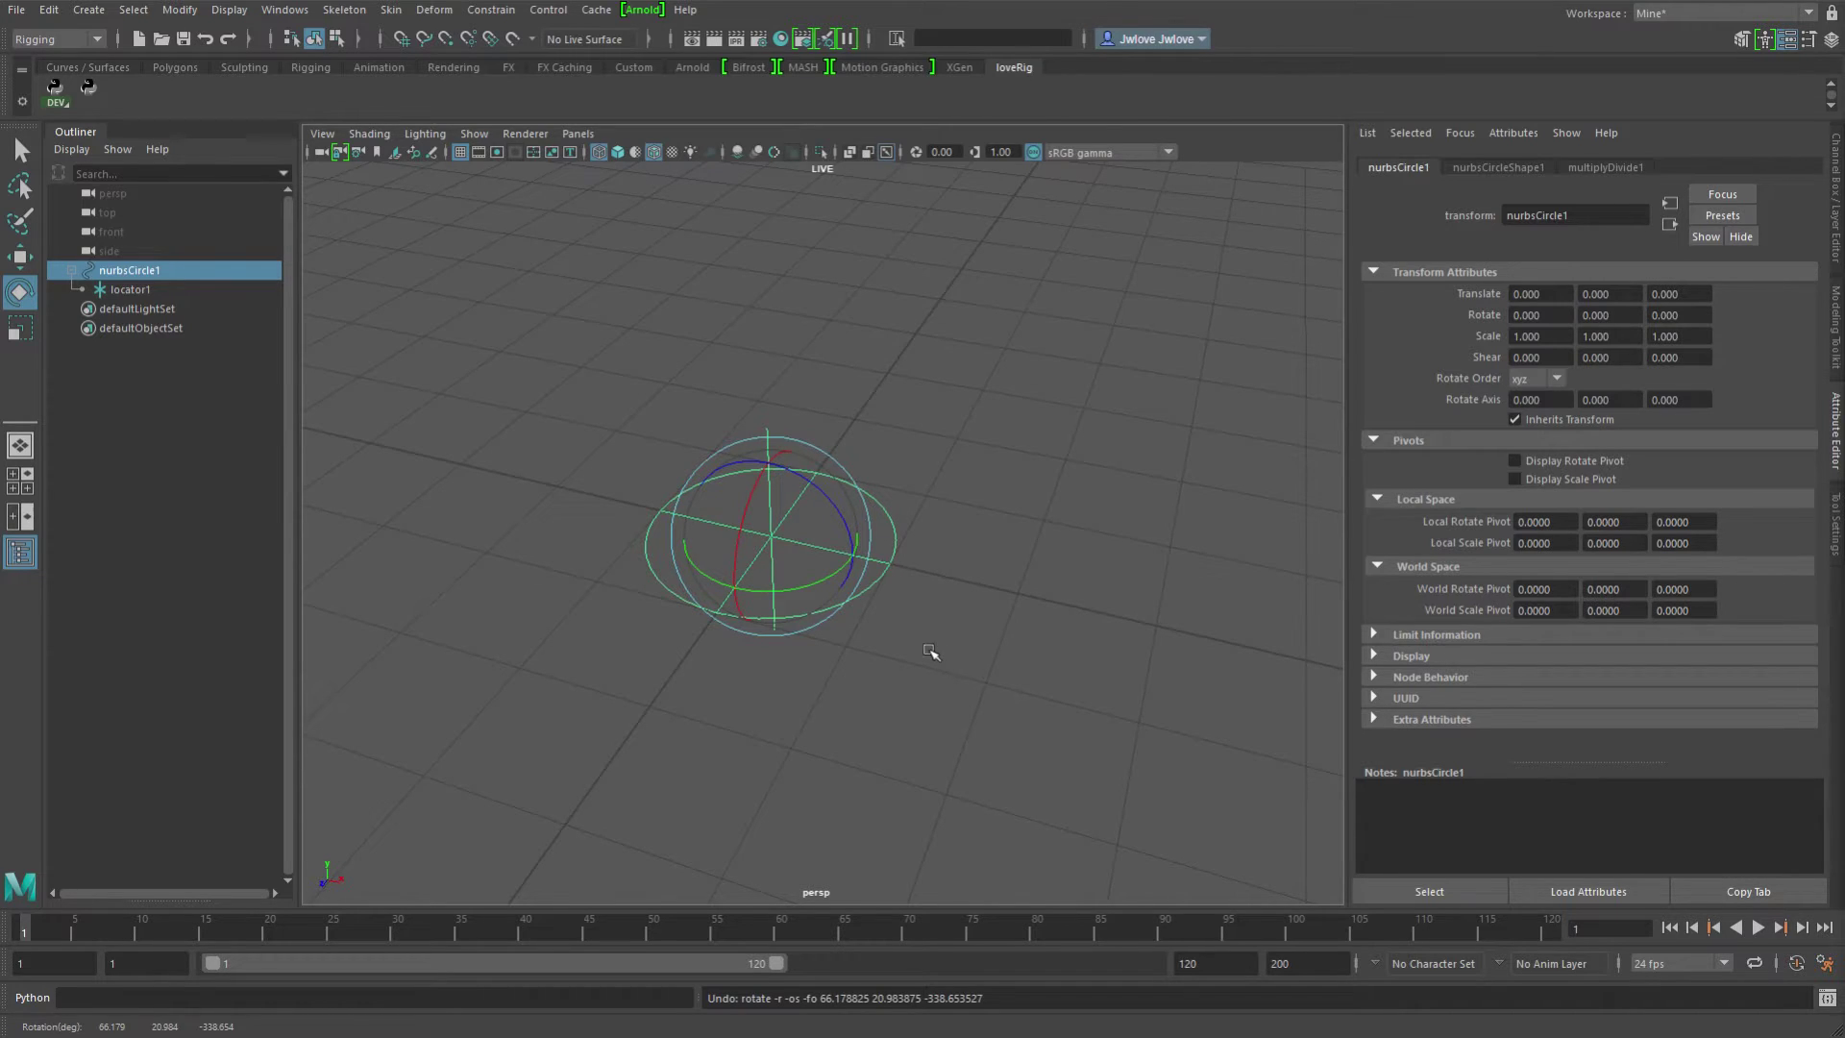
{"action": "key", "text": "w"}
{"action": "middle_click_drag", "start_coordinate": [815, 679], "coordinate": [995, 524]}
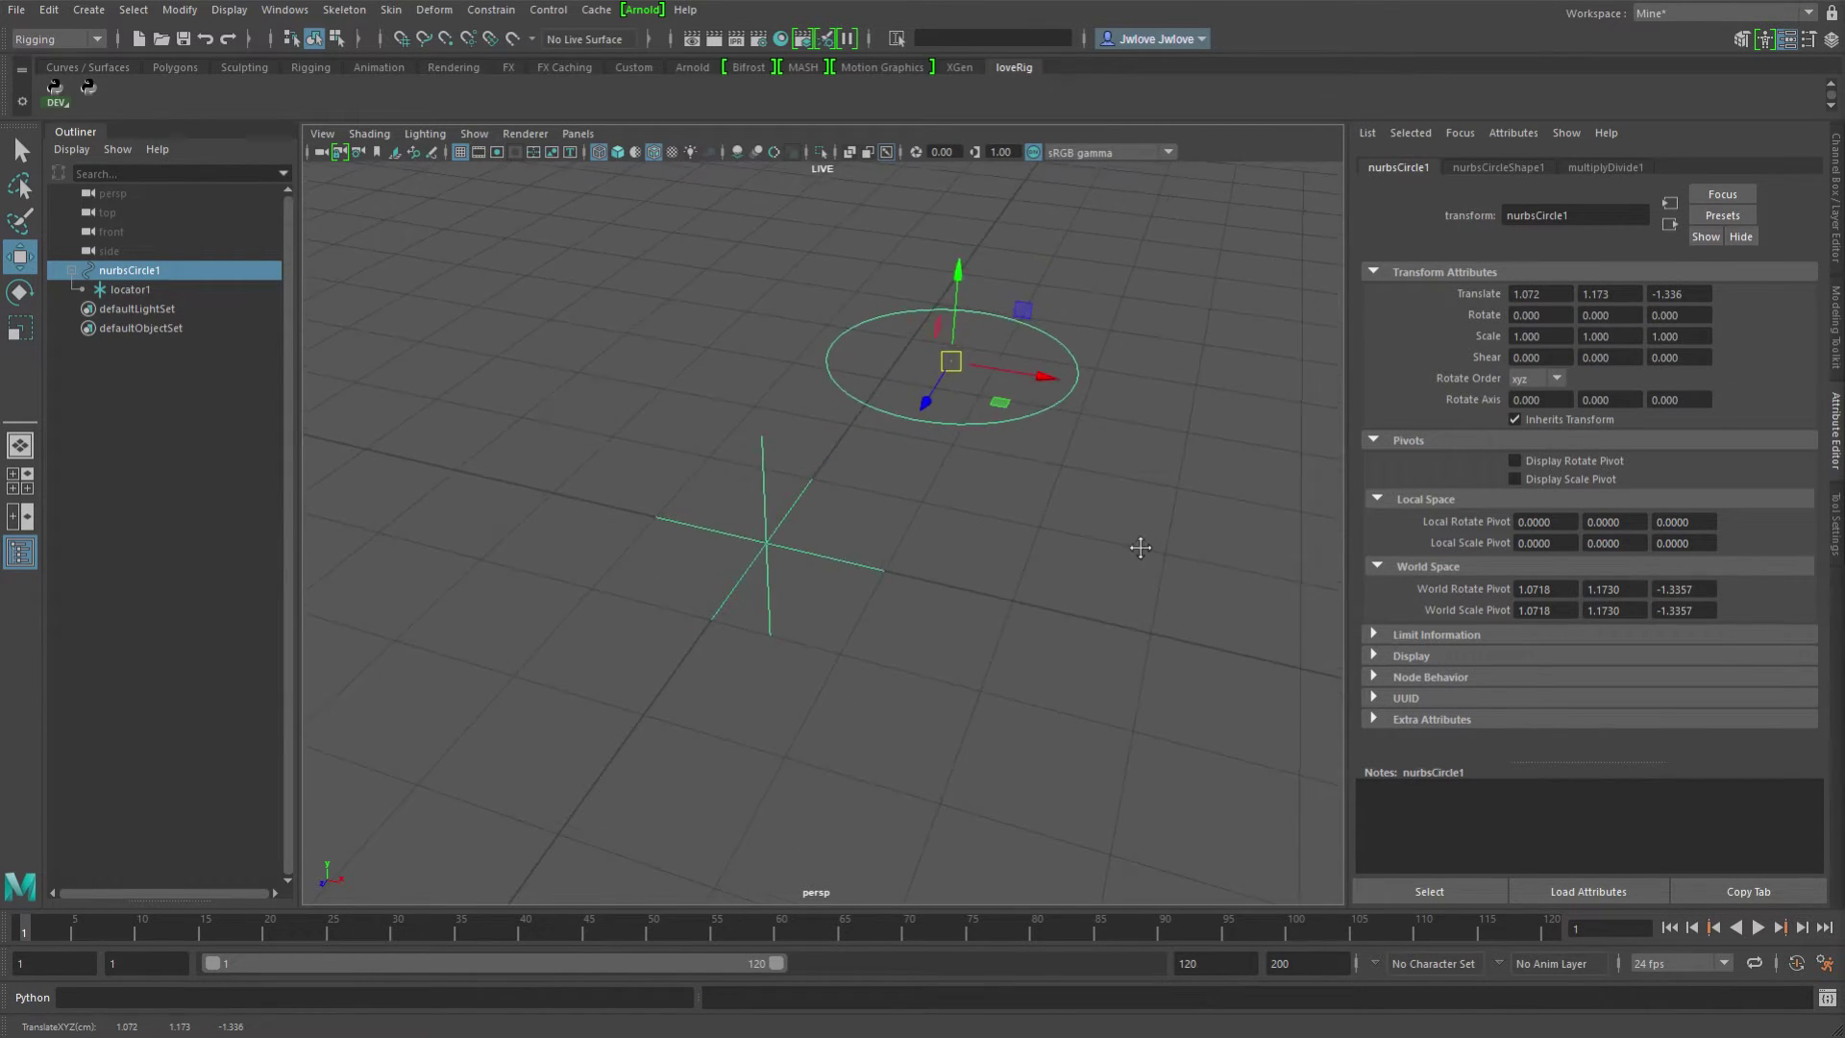
{"action": "middle_click_drag", "start_coordinate": [1142, 541], "coordinate": [981, 605], "text": "alt"}
{"action": "key", "text": "e"}
{"action": "left_click_drag", "start_coordinate": [841, 477], "coordinate": [870, 433]}
{"action": "key", "text": "w"}
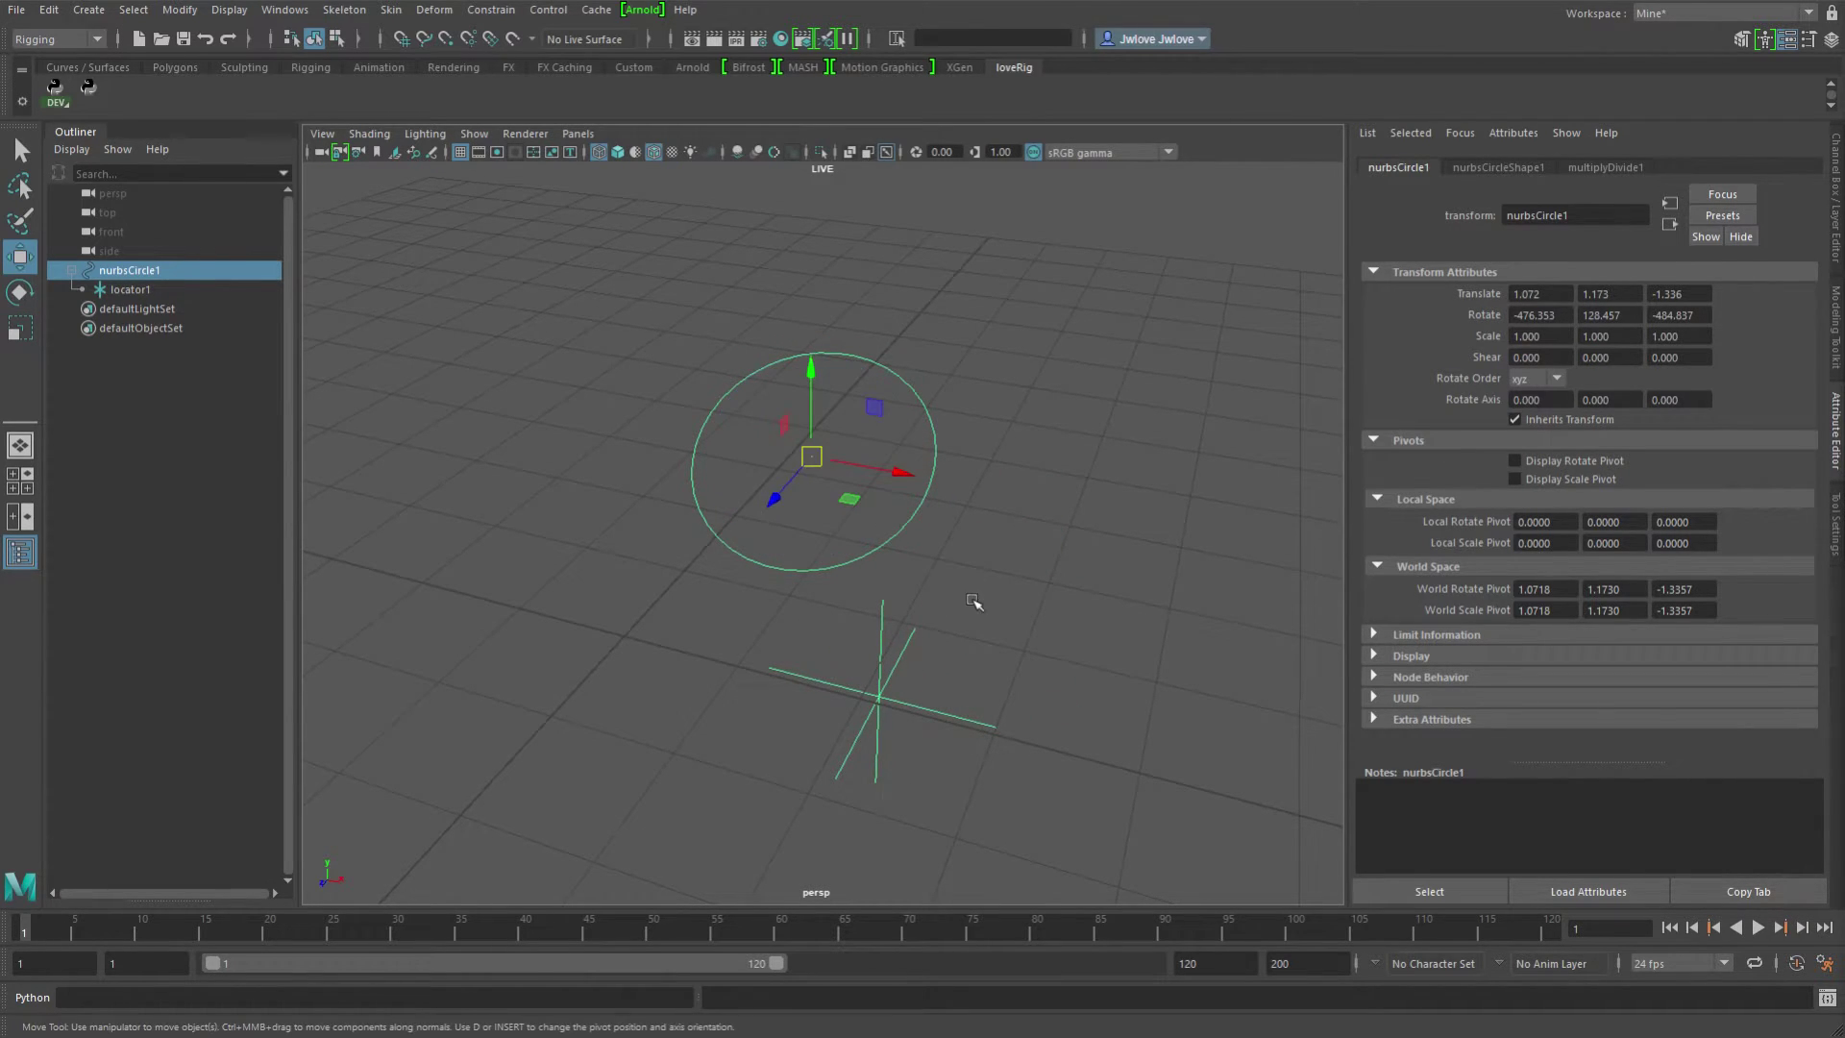
{"action": "middle_click_drag", "start_coordinate": [852, 492], "coordinate": [1105, 544]}
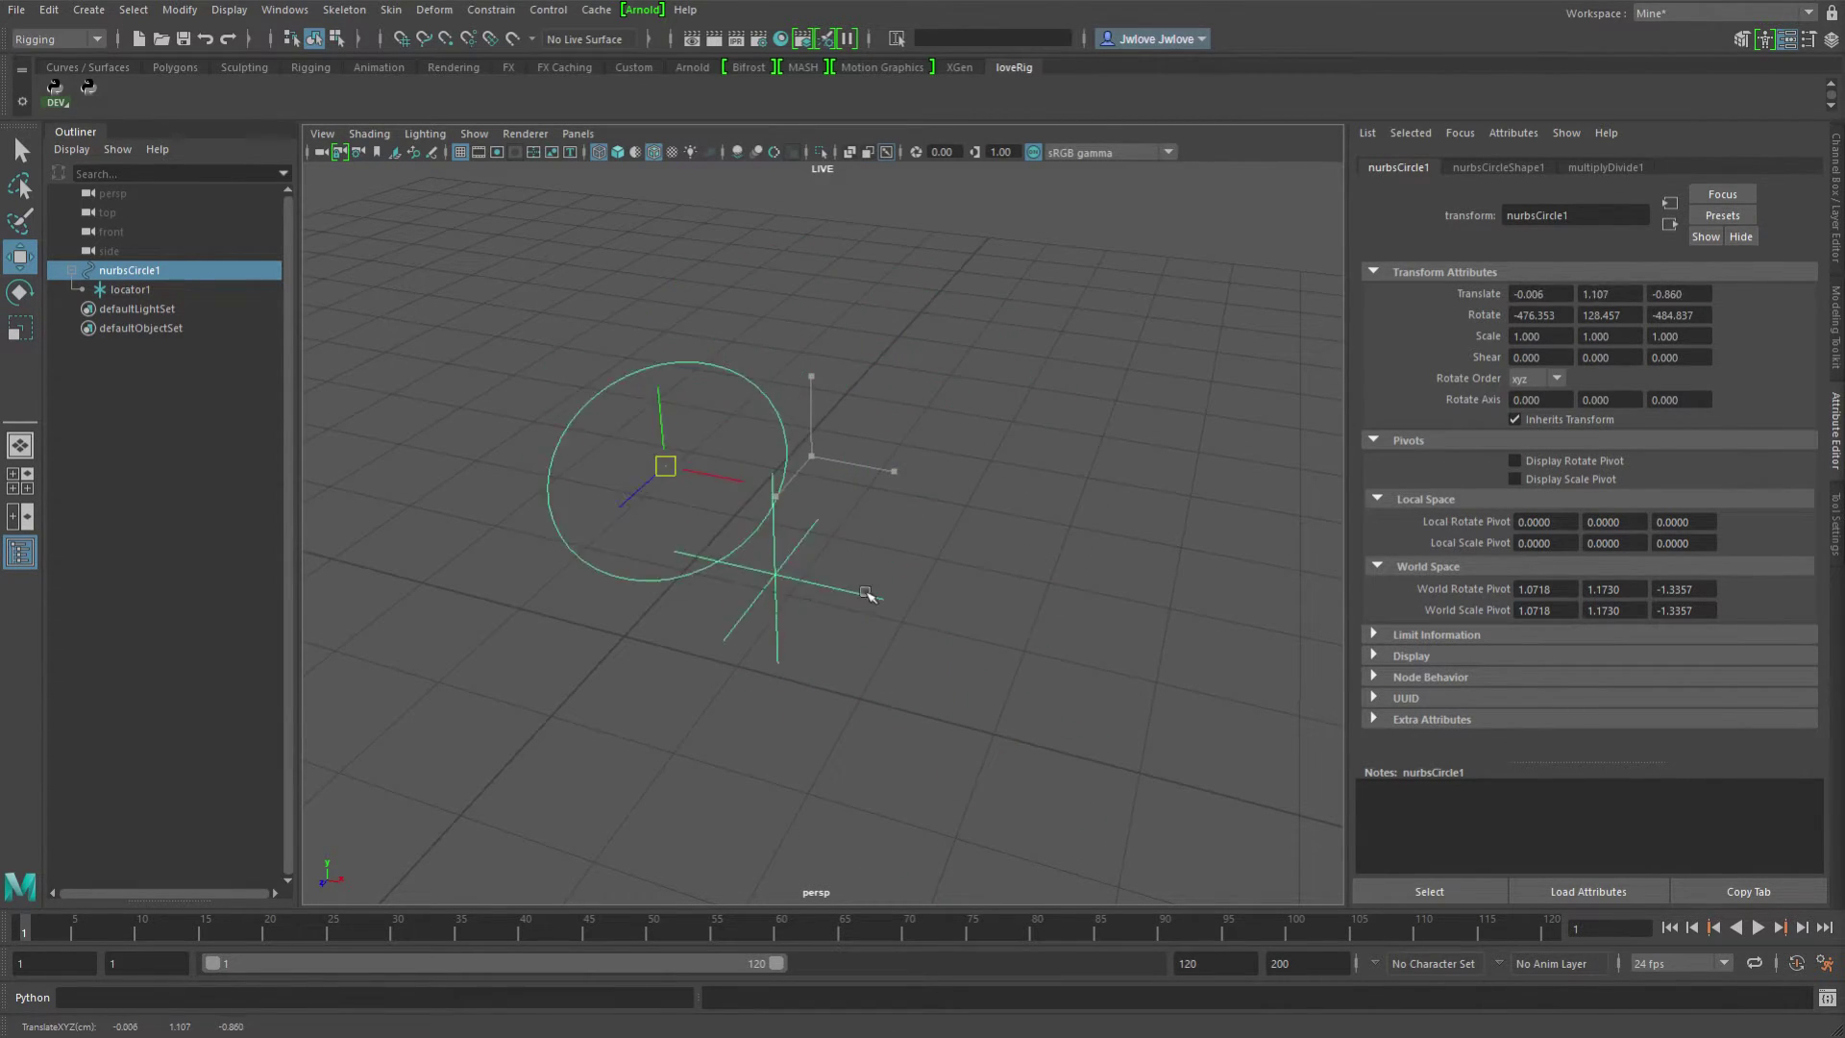
{"action": "mouse_move", "coordinate": [868, 594]}
{"action": "middle_mouse_down"}
{"action": "mouse_move", "coordinate": [955, 481]}
{"action": "mouse_move", "coordinate": [1034, 527]}
{"action": "mouse_move", "coordinate": [922, 609]}
{"action": "mouse_move", "coordinate": [845, 618]}
{"action": "middle_mouse_up"}
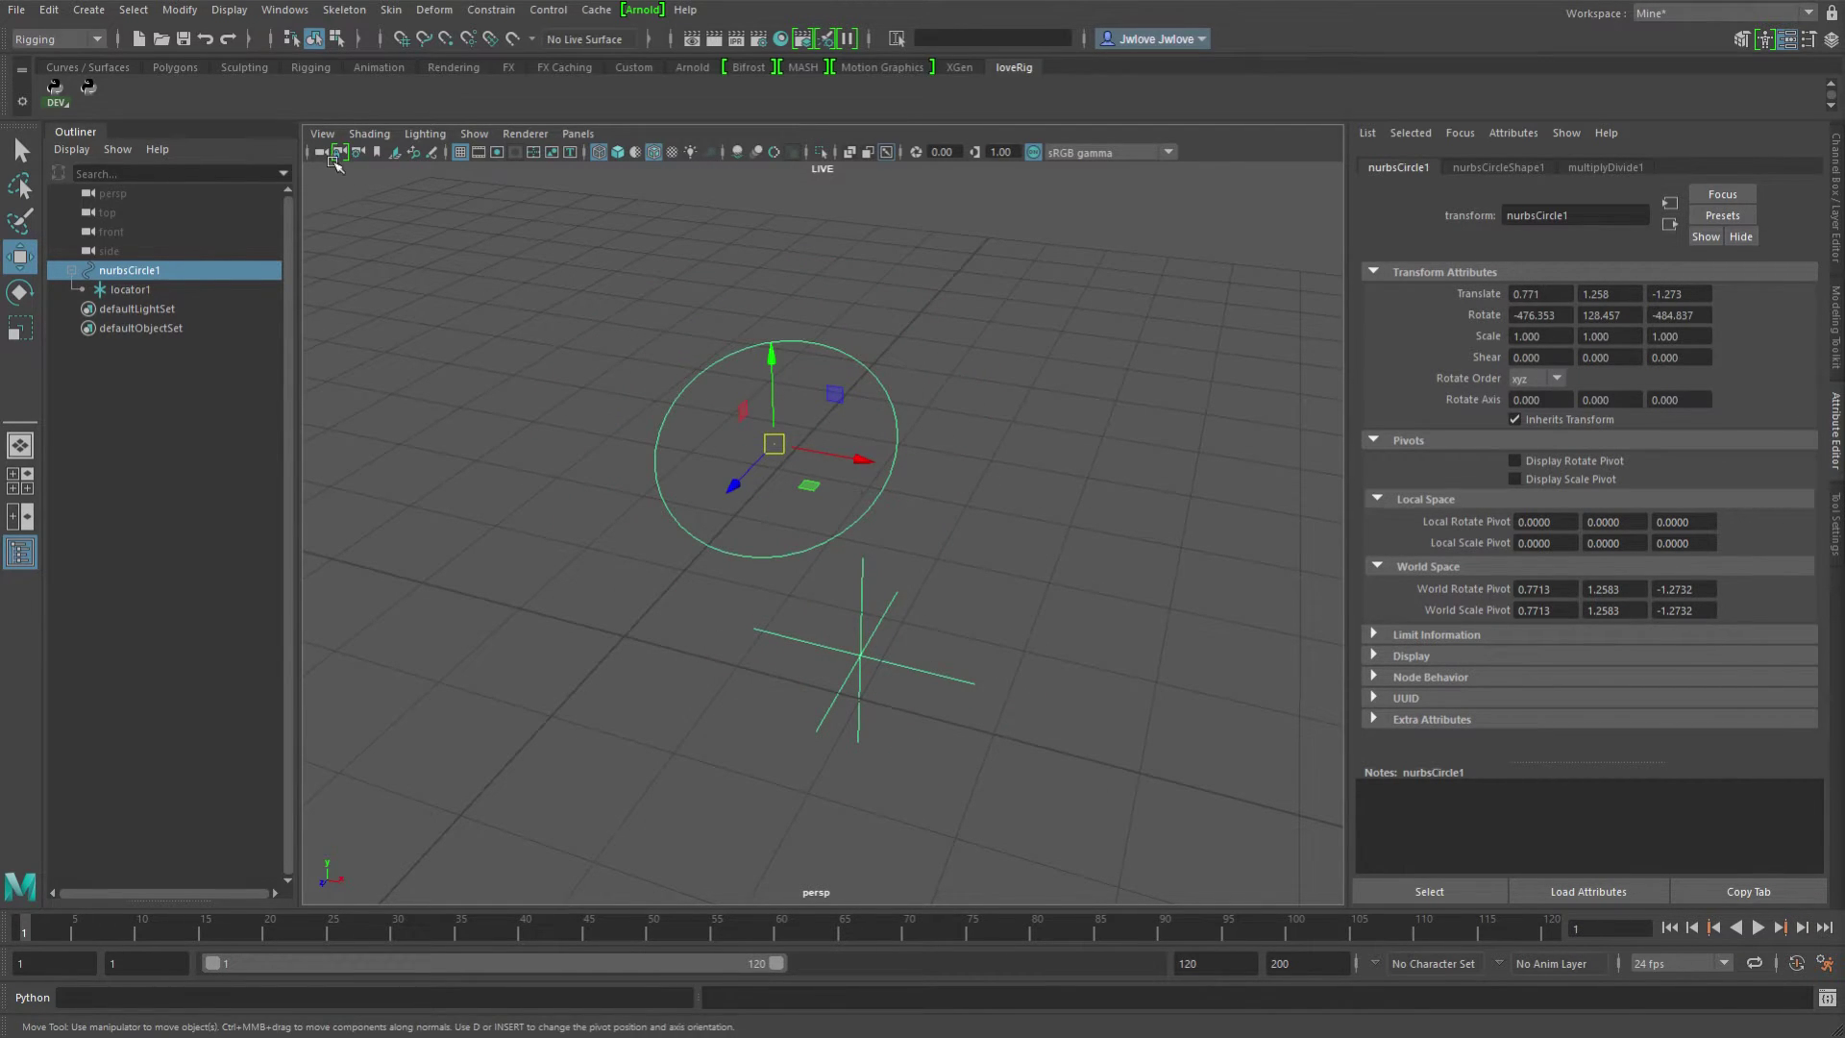
{"action": "left_click", "coordinate": [89, 88]}
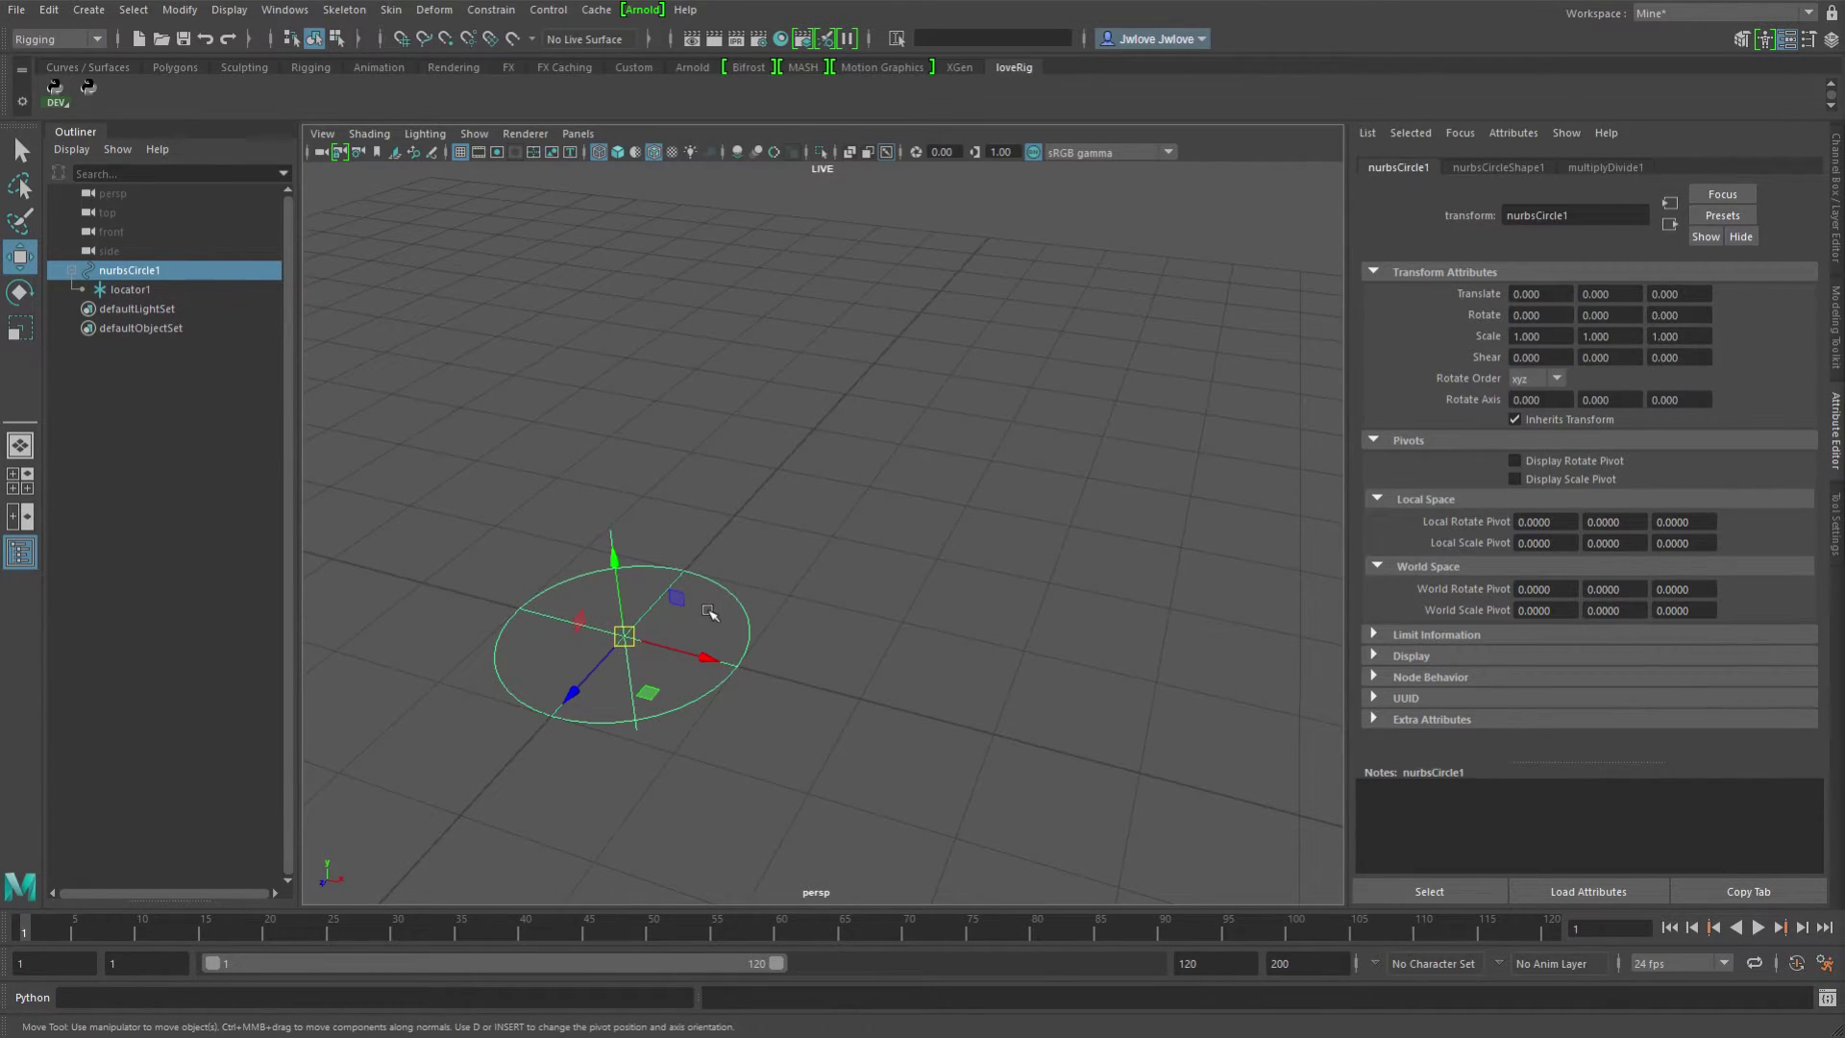
{"action": "key", "text": "e"}
{"action": "left_click_drag", "start_coordinate": [628, 620], "coordinate": [715, 679]}
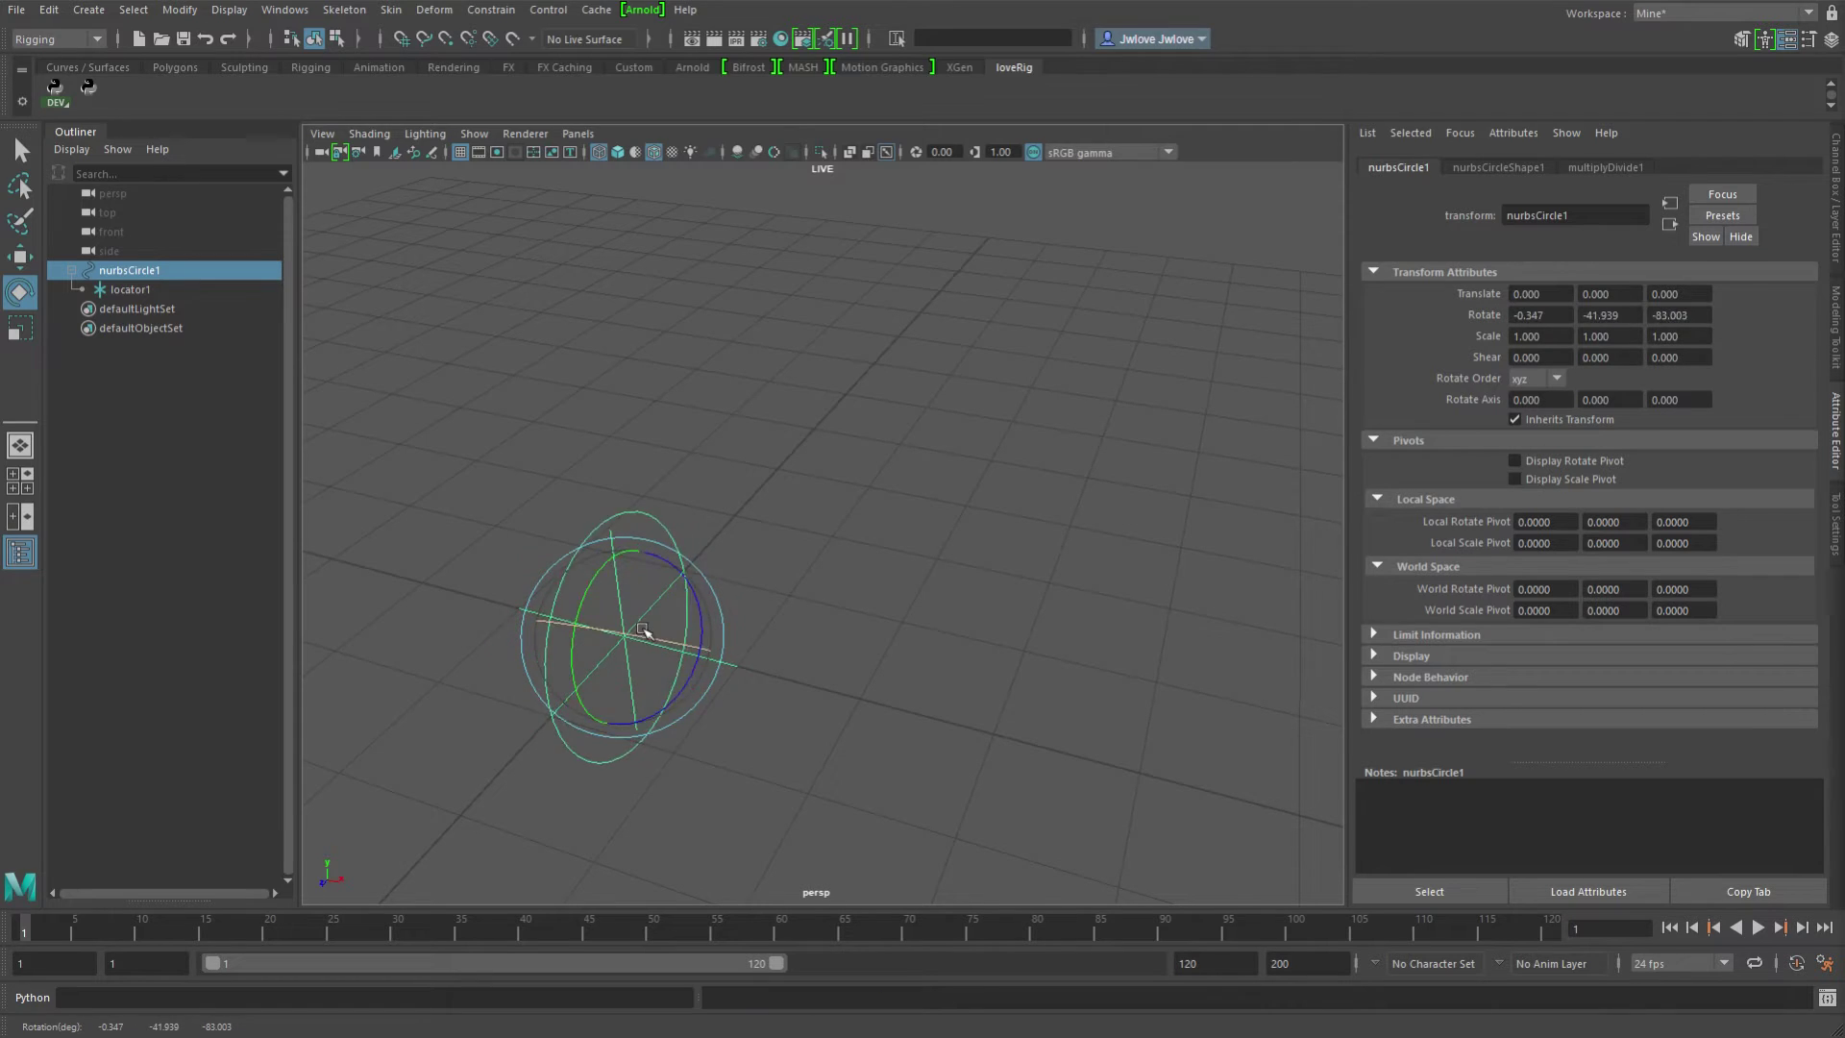
{"action": "key", "text": "ctrl+z"}
{"action": "key", "text": "w"}
{"action": "left_click_drag", "start_coordinate": [624, 634], "coordinate": [700, 503]}
{"action": "key", "text": "e"}
{"action": "key", "text": "ctrl+z"}
{"action": "key", "text": "ctrl+z"}
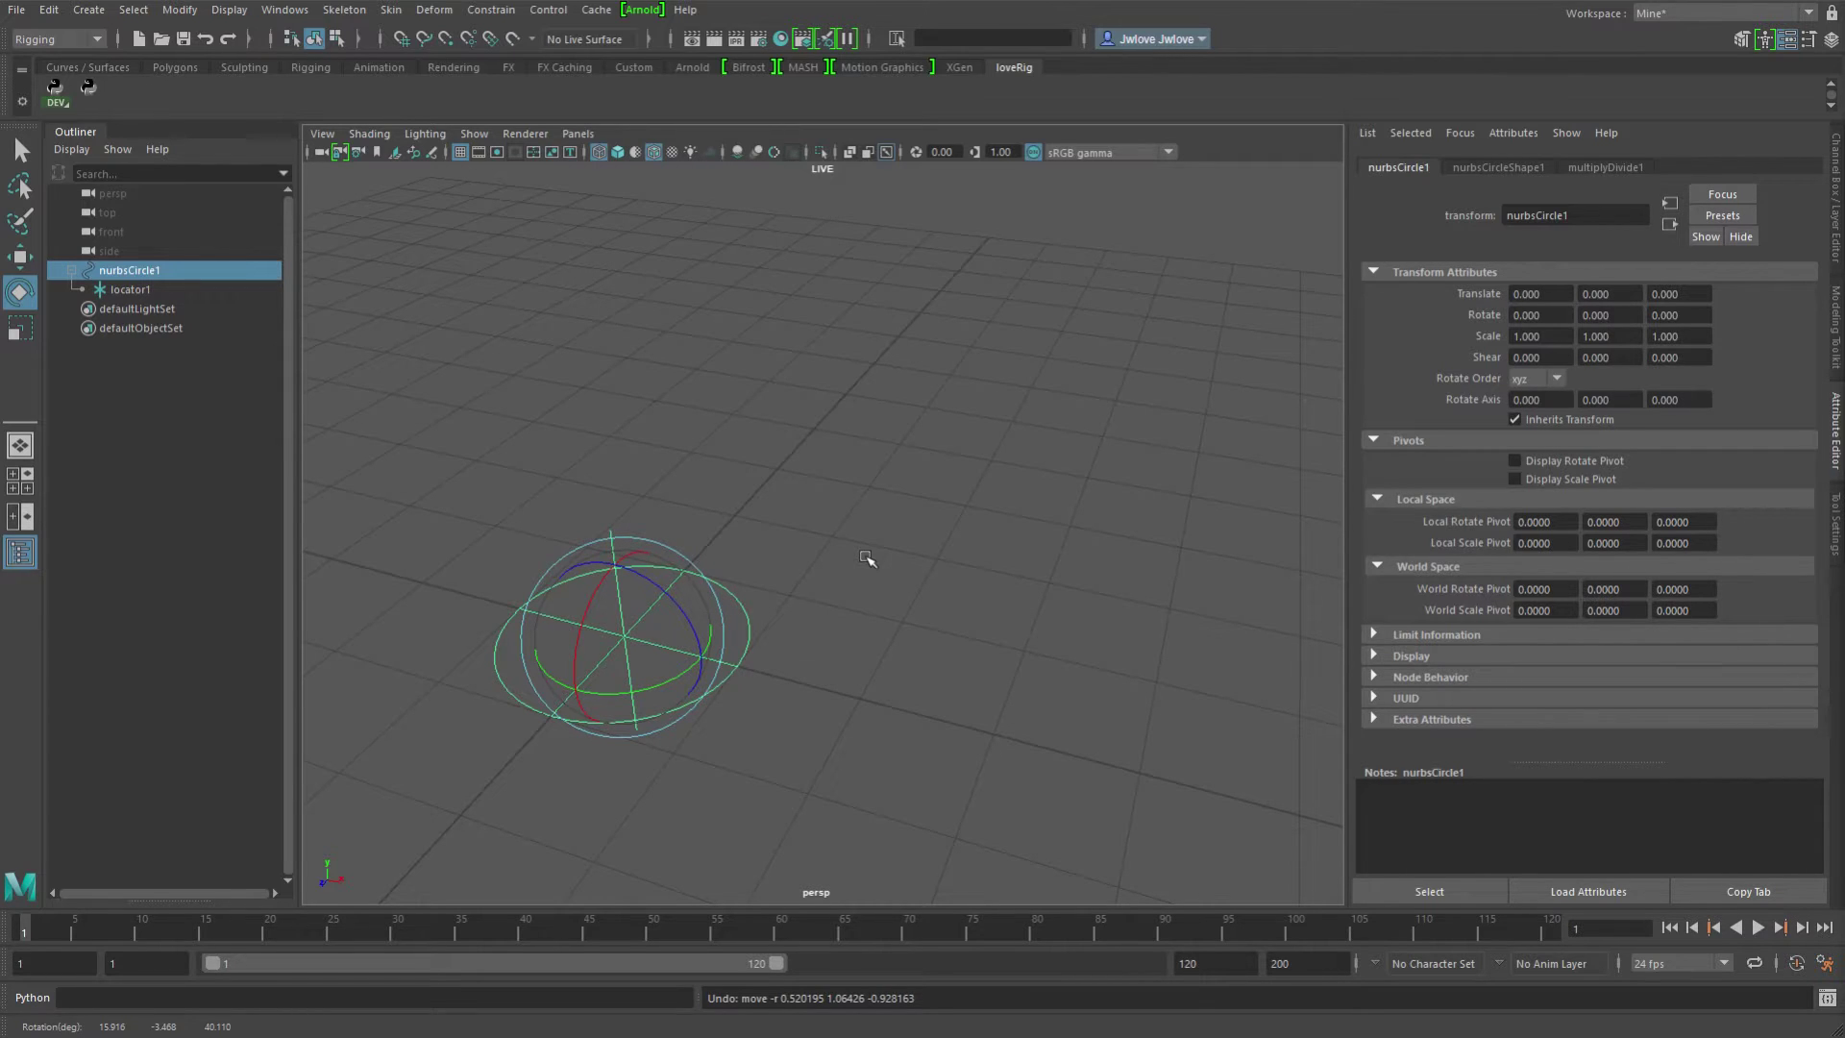
{"action": "middle_click_drag", "start_coordinate": [776, 655], "coordinate": [971, 528], "text": "alt"}
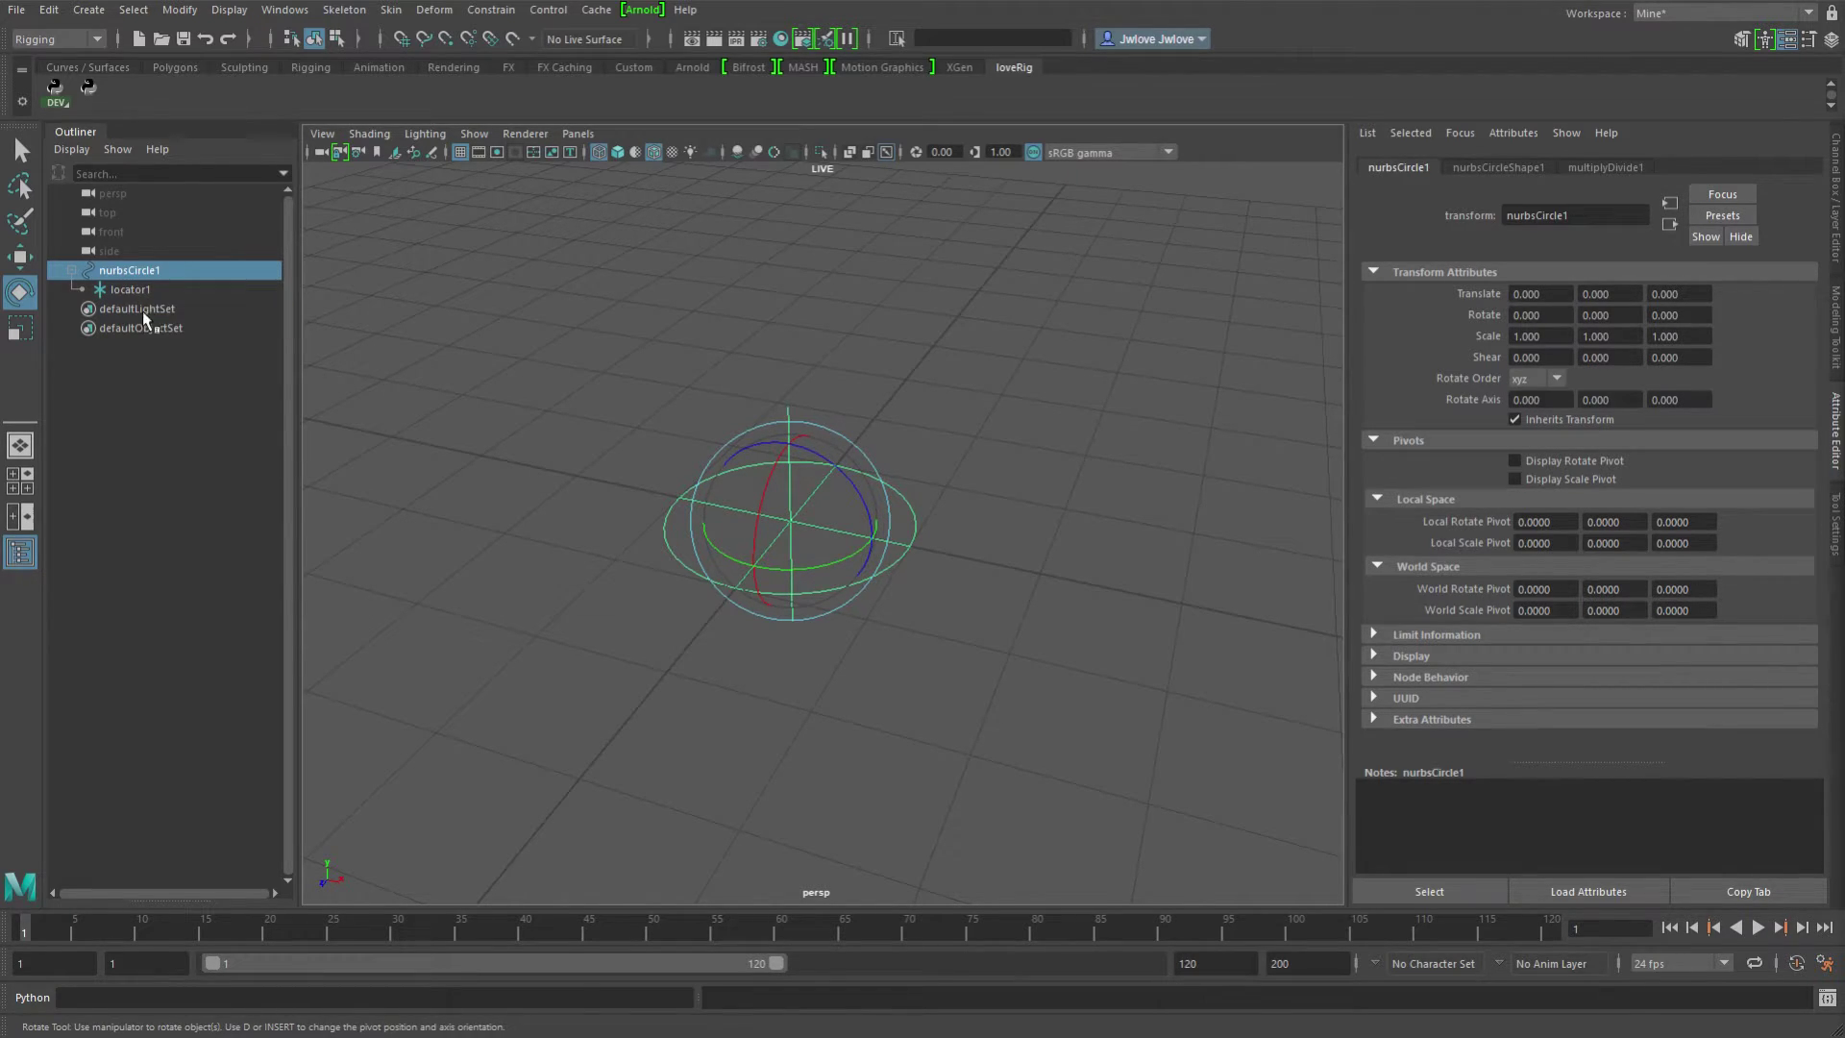
Create a polygon cube at the origin with Width, Height and Depth of 0.25.
{"action": "left_click", "coordinate": [1173, 417]}
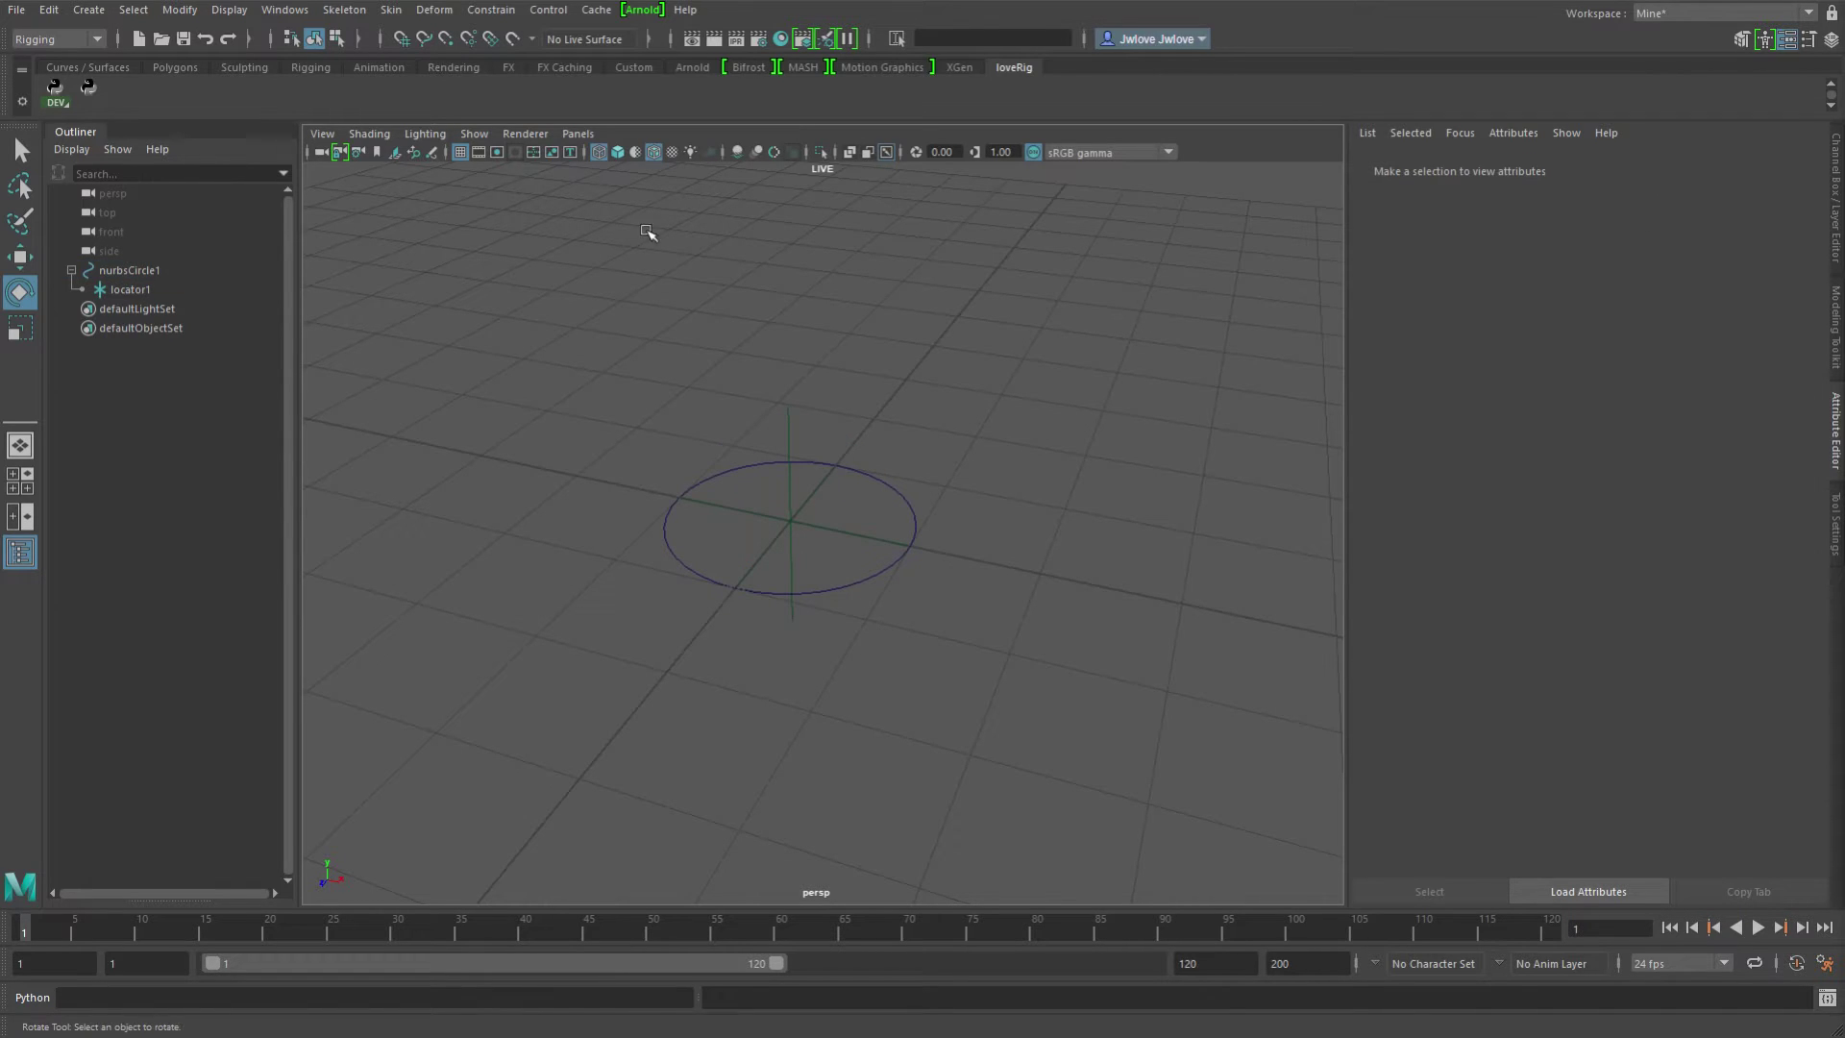
{"action": "left_click", "coordinate": [93, 13]}
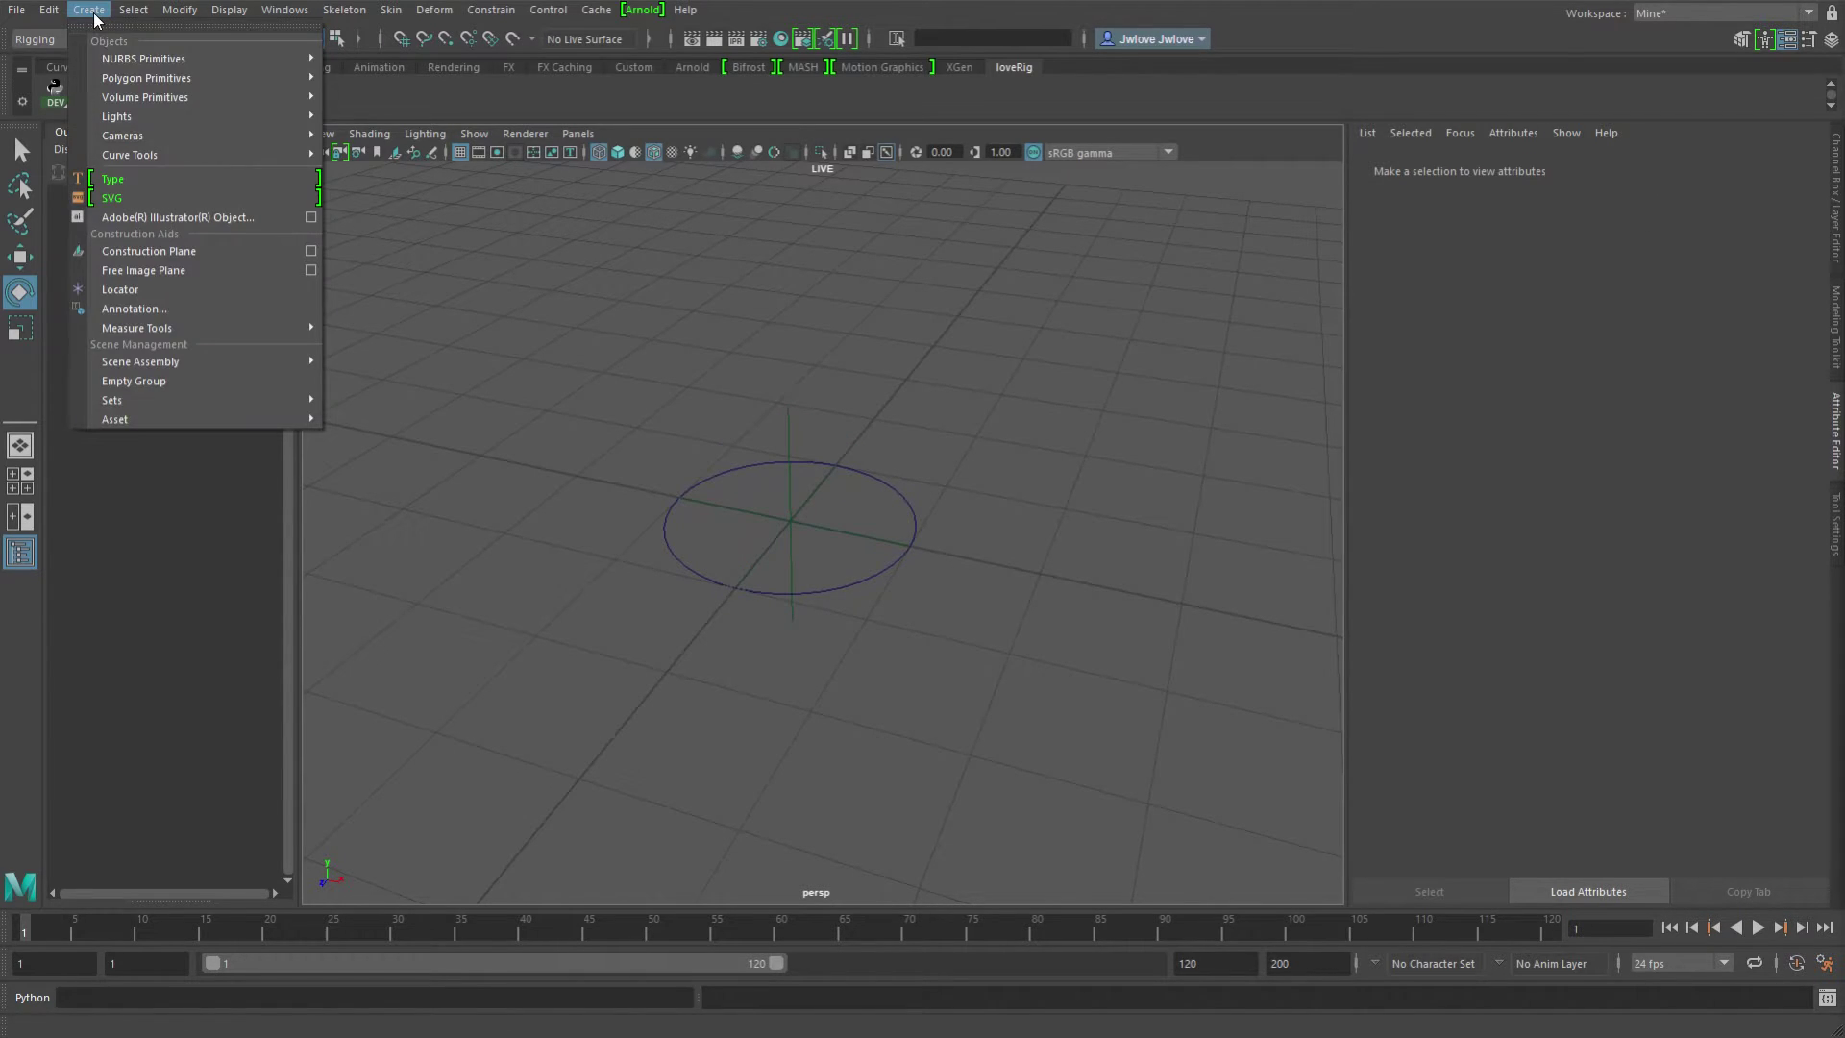
{"action": "mouse_move", "coordinate": [145, 78]}
{"action": "left_click", "coordinate": [394, 115]}
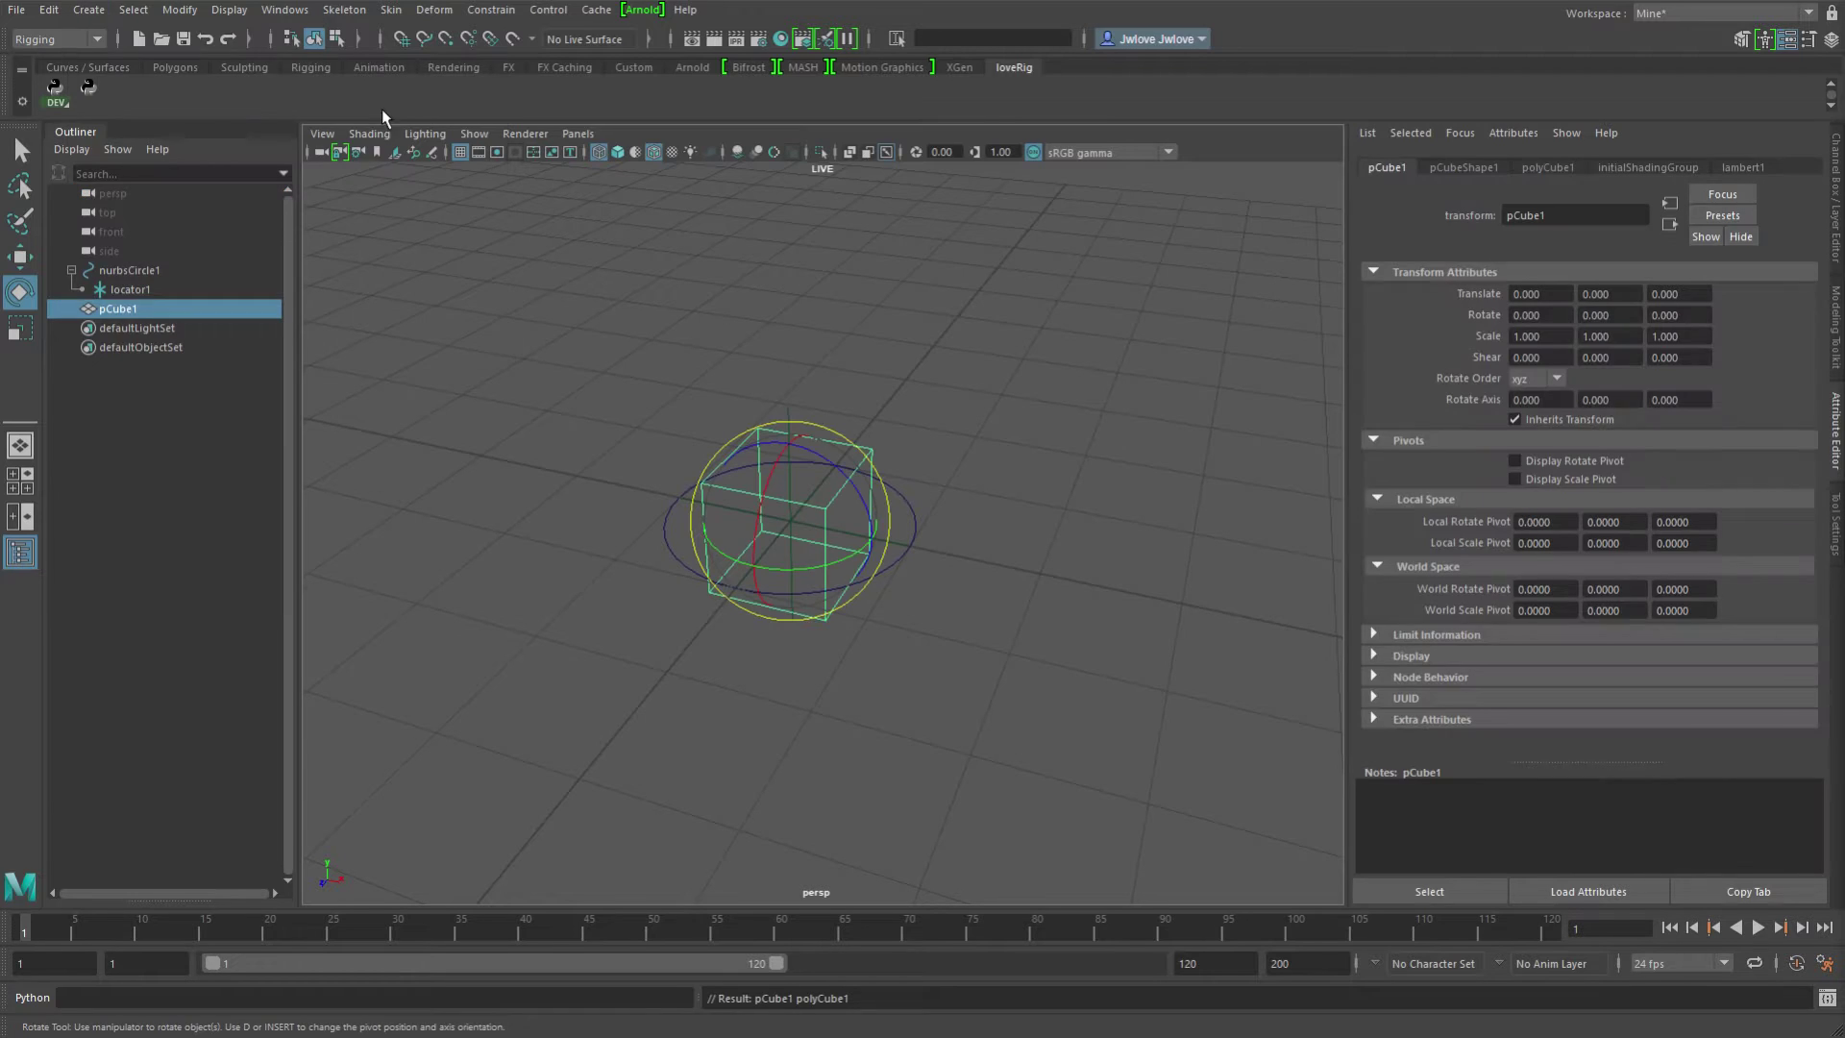
{"action": "key", "text": "ctrl+a"}
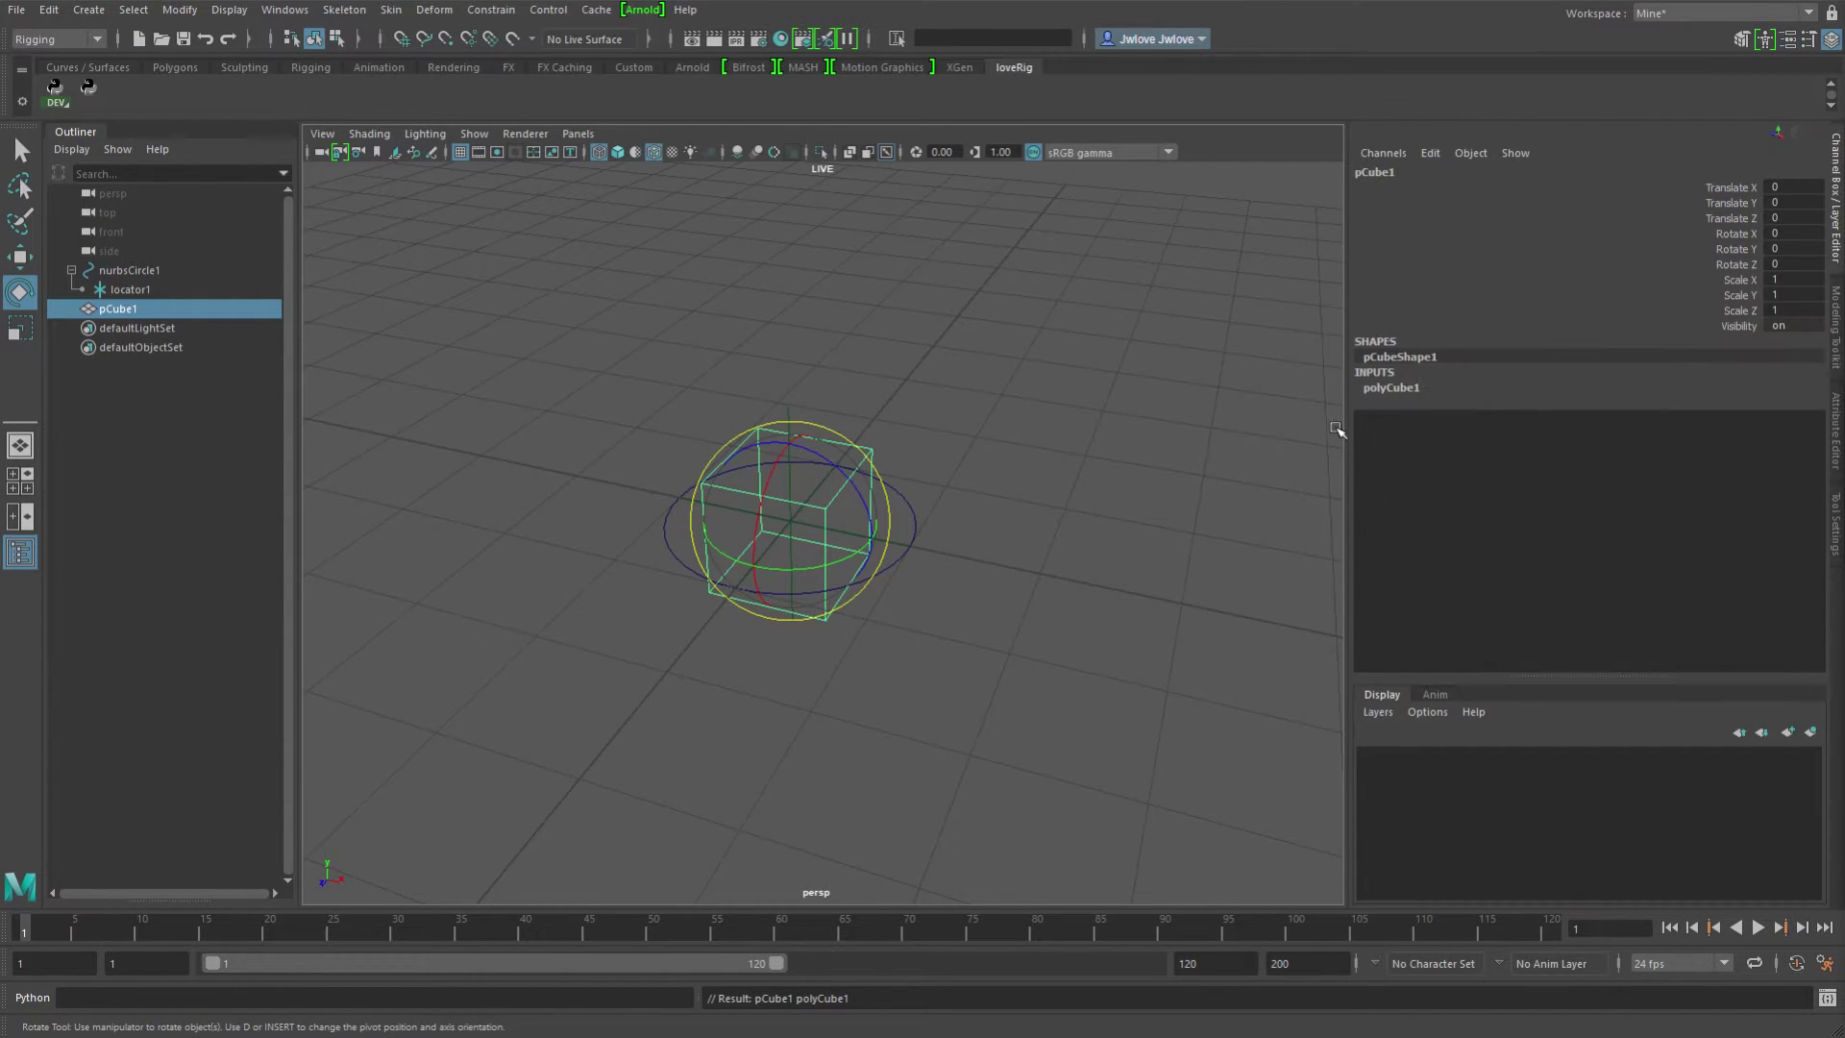
{"action": "left_click", "coordinate": [1393, 388]}
{"action": "left_click_drag", "start_coordinate": [1797, 403], "coordinate": [1803, 432]}
{"action": "type", "text": ".25"}
{"action": "key", "text": "Return"}
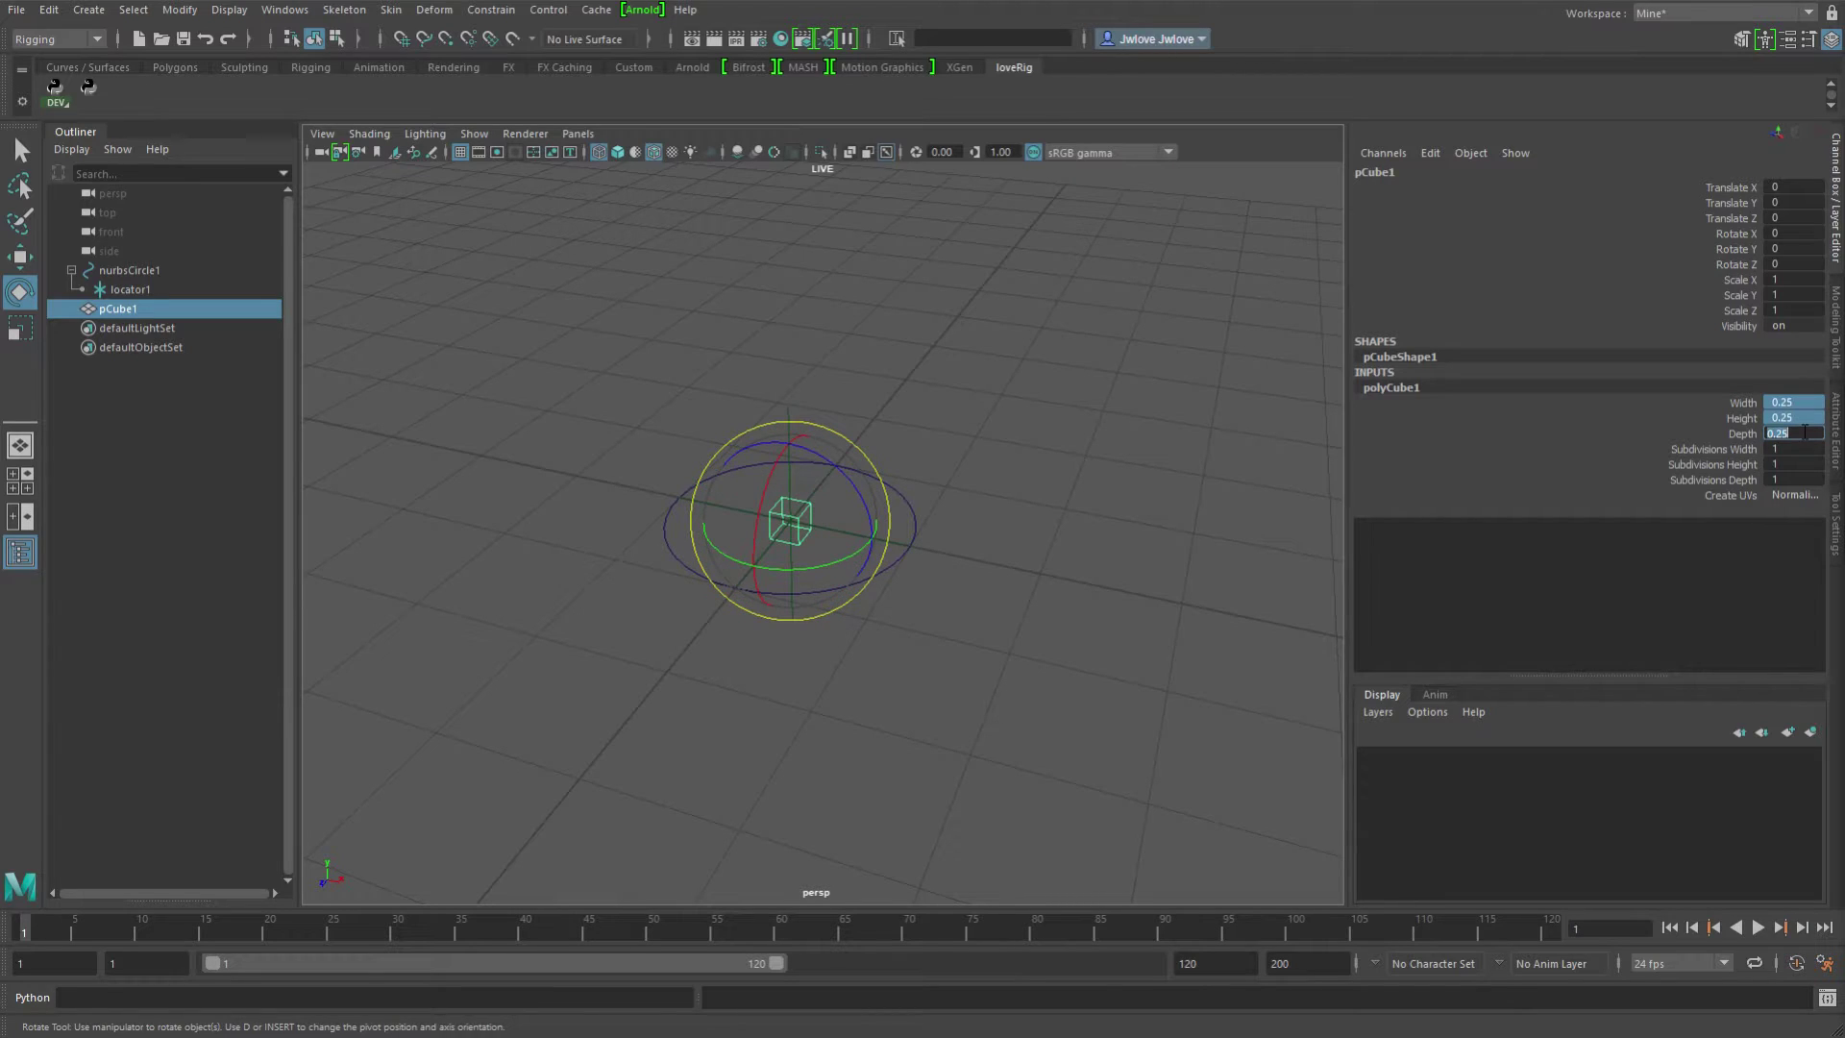
Delete the cube's construction history and deselect it.
{"action": "left_click", "coordinate": [48, 10]}
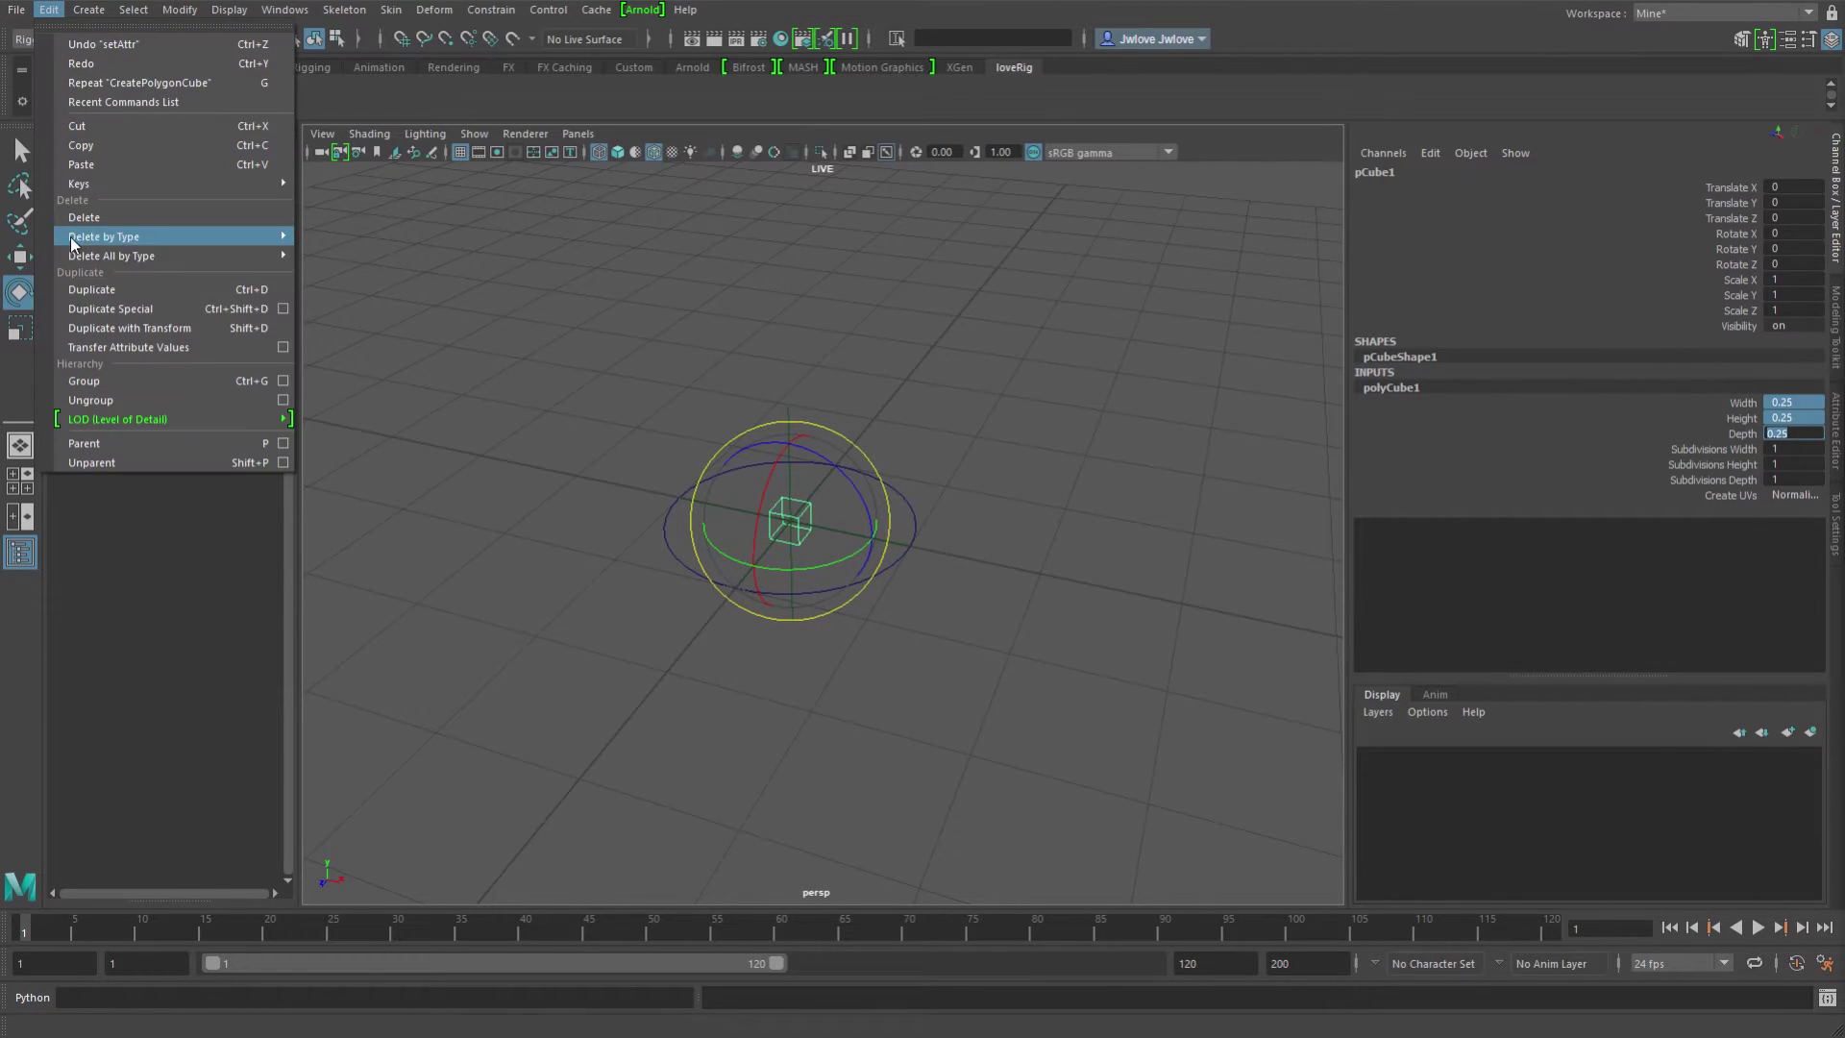
{"action": "mouse_move", "coordinate": [123, 236]}
{"action": "left_click", "coordinate": [348, 240]}
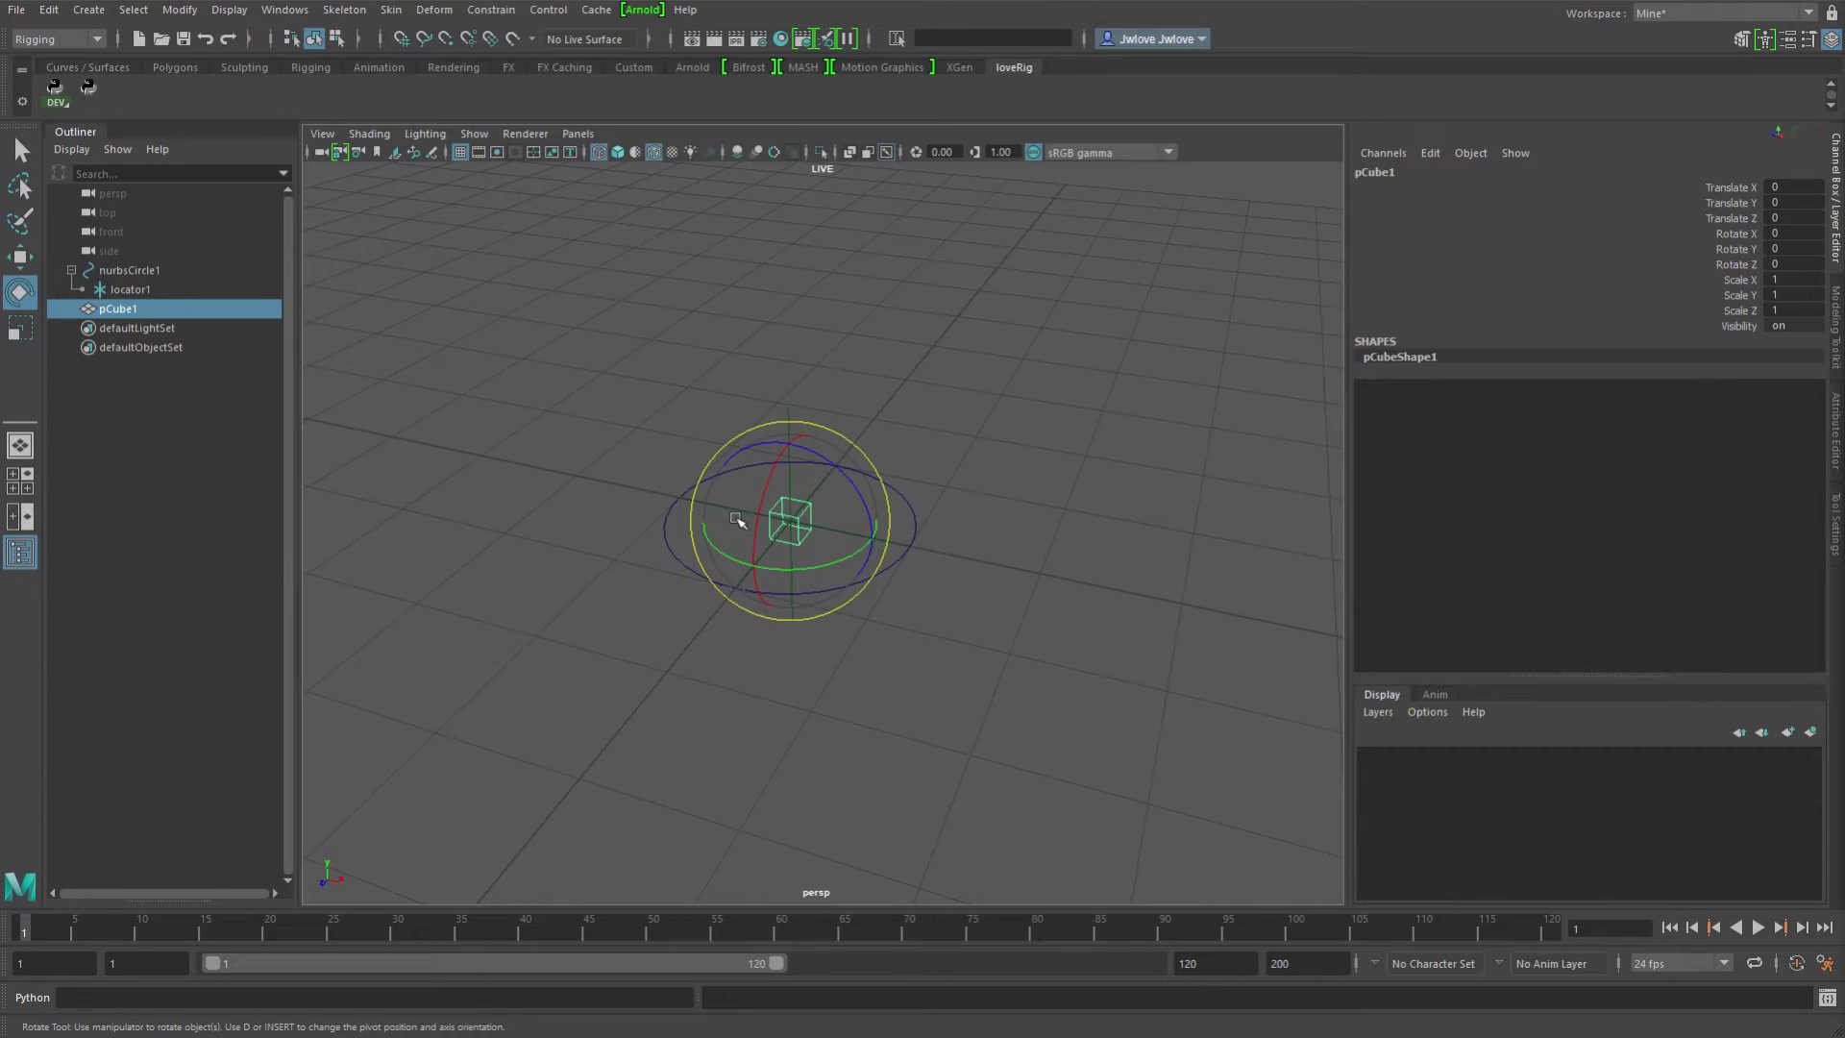
{"action": "left_click", "coordinate": [1001, 517]}
Delete pCubeShape1 from the Node Editor and expand pCube1's Translate into X, Y, Z.
{"action": "right_click_drag", "start_coordinate": [907, 630], "coordinate": [1314, 615], "text": "alt"}
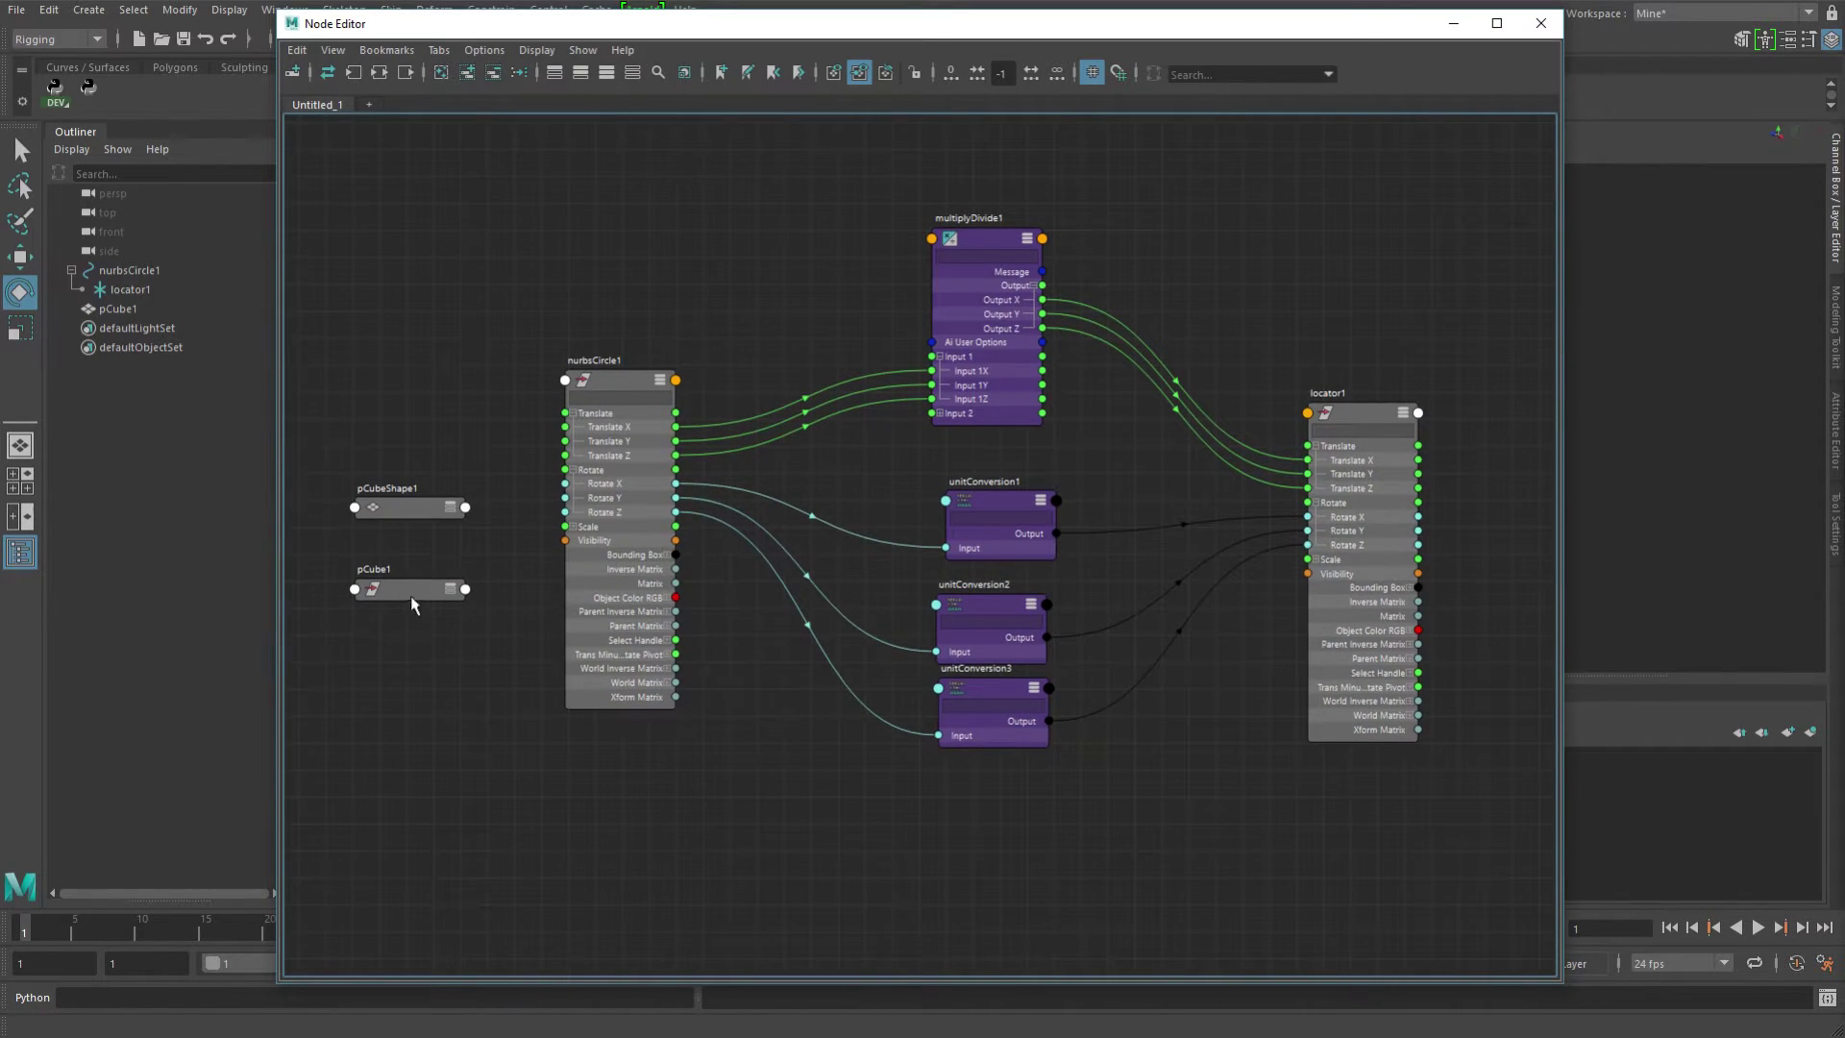
{"action": "left_click", "coordinate": [403, 509]}
{"action": "key", "text": "Delete"}
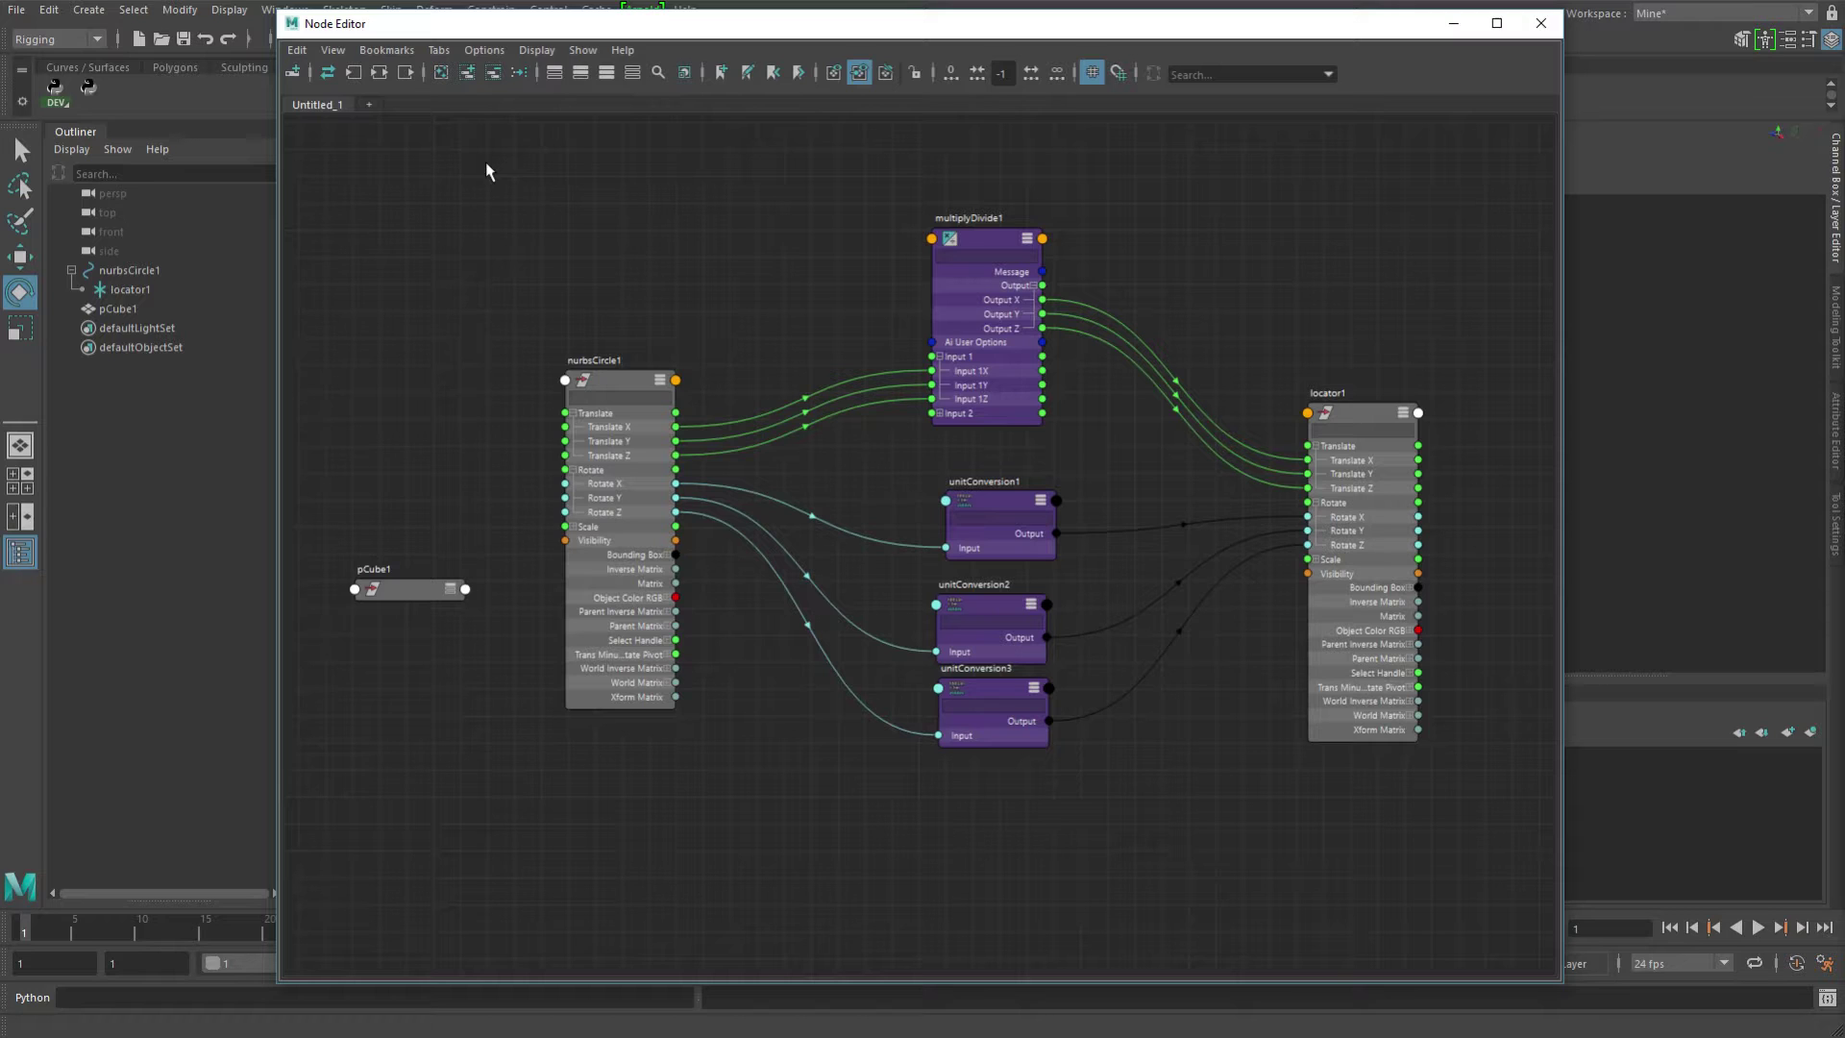
{"action": "left_click_drag", "start_coordinate": [434, 607], "coordinate": [1382, 200]}
{"action": "middle_click_drag", "start_coordinate": [1356, 309], "coordinate": [1103, 377], "text": "alt"}
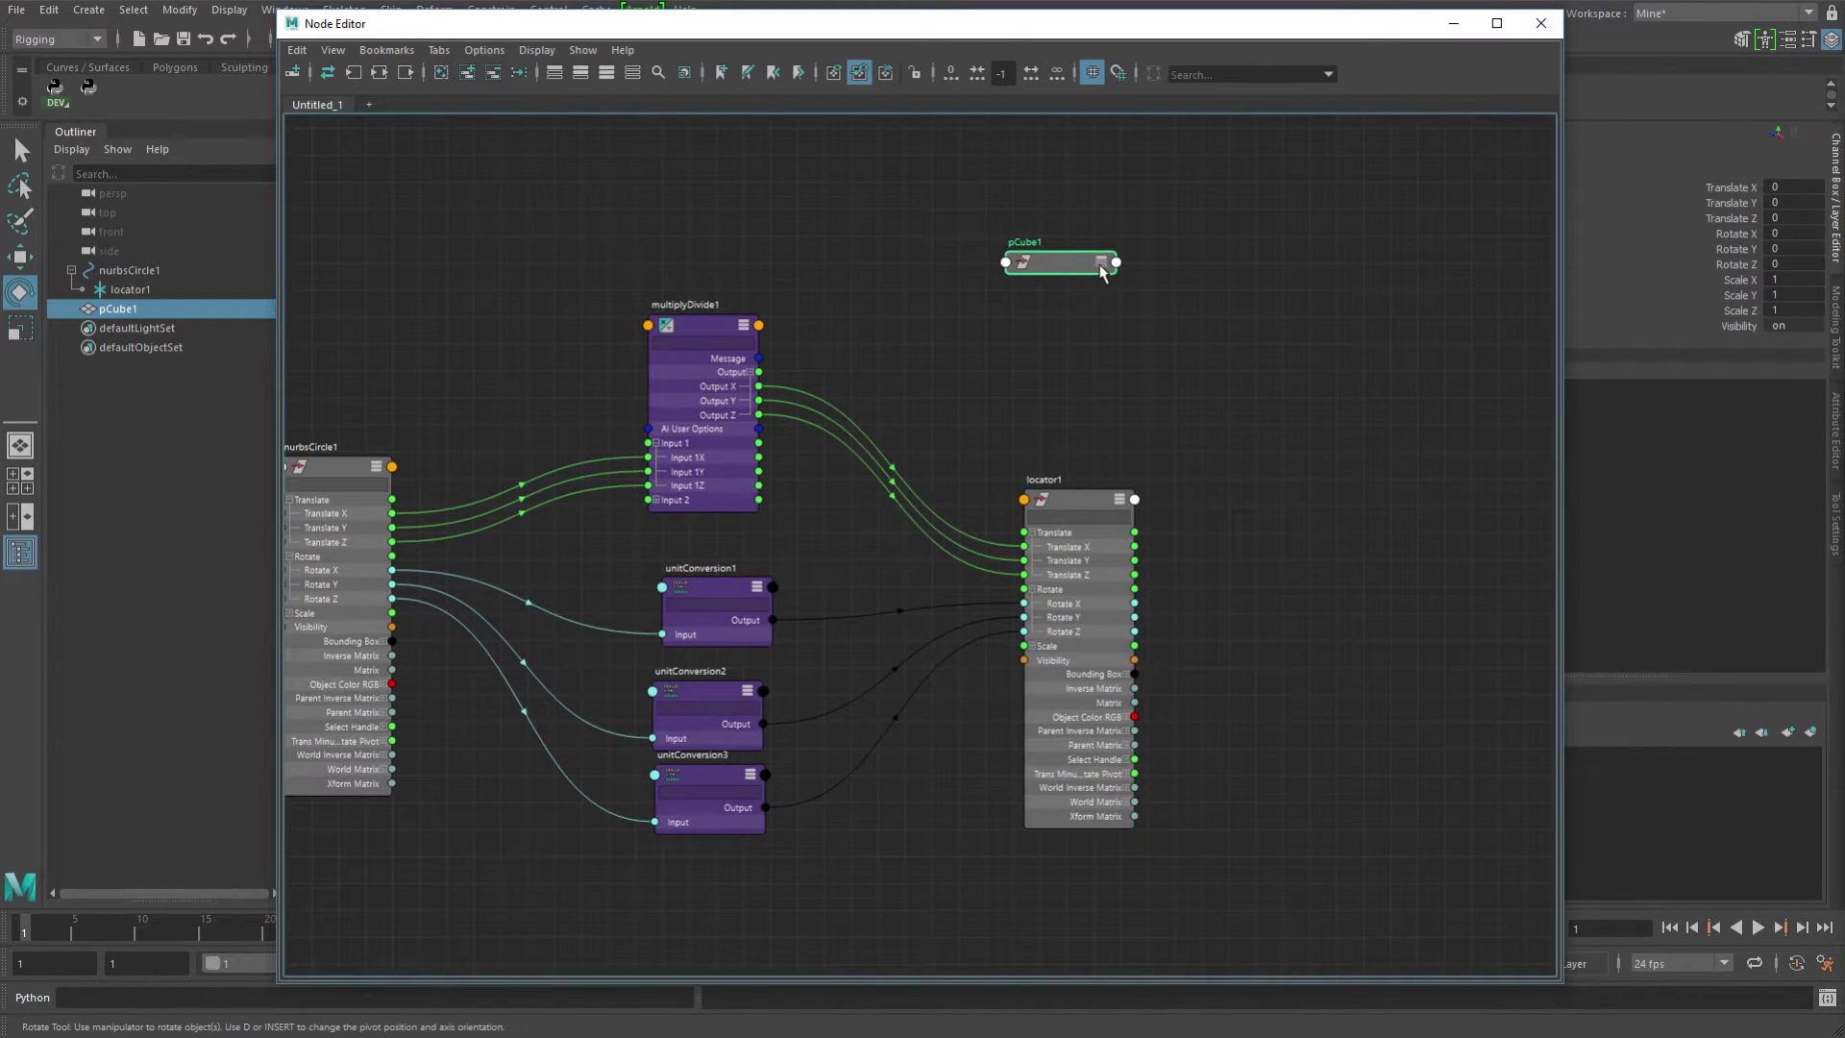
{"action": "left_click", "coordinate": [1101, 266]}
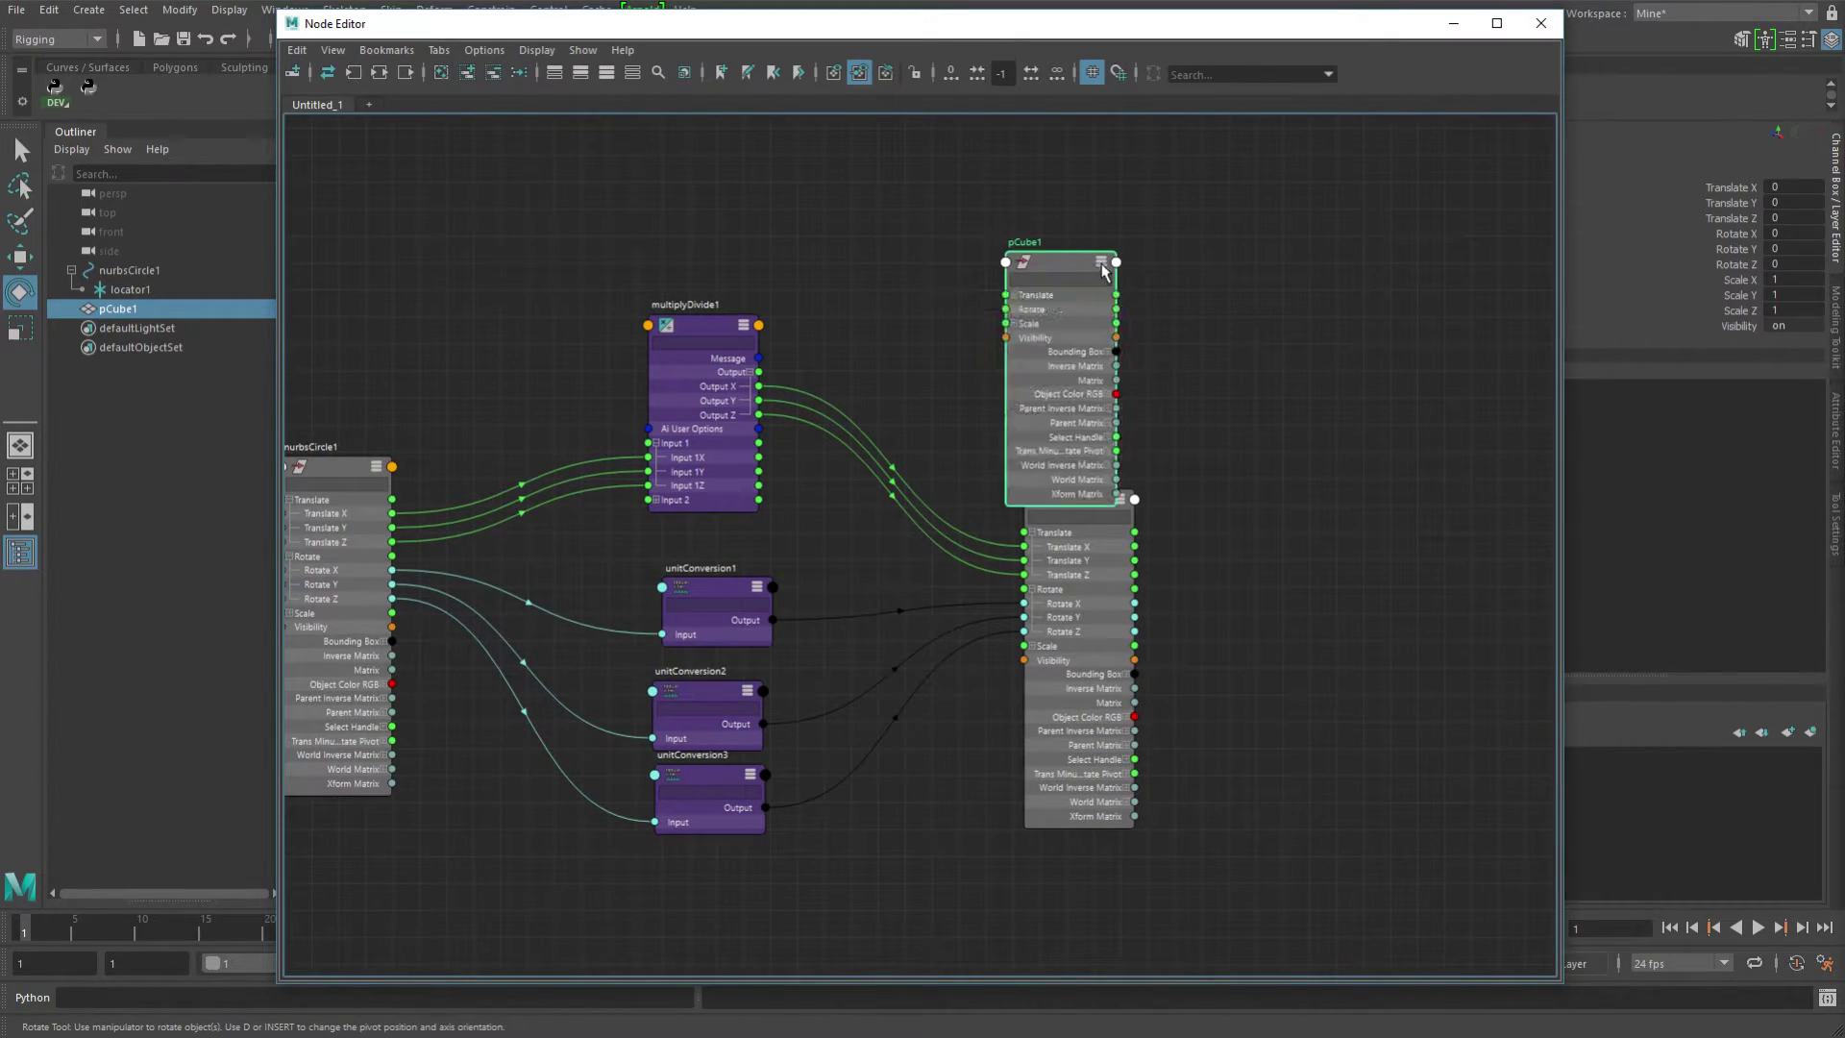
{"action": "left_click", "coordinate": [1016, 295]}
Replace multiplyDivide1's links to locator1 by connecting Output X/Y/Z to pCube1 Translate X/Y/Z.
{"action": "left_click_drag", "start_coordinate": [1050, 275], "coordinate": [1073, 160]}
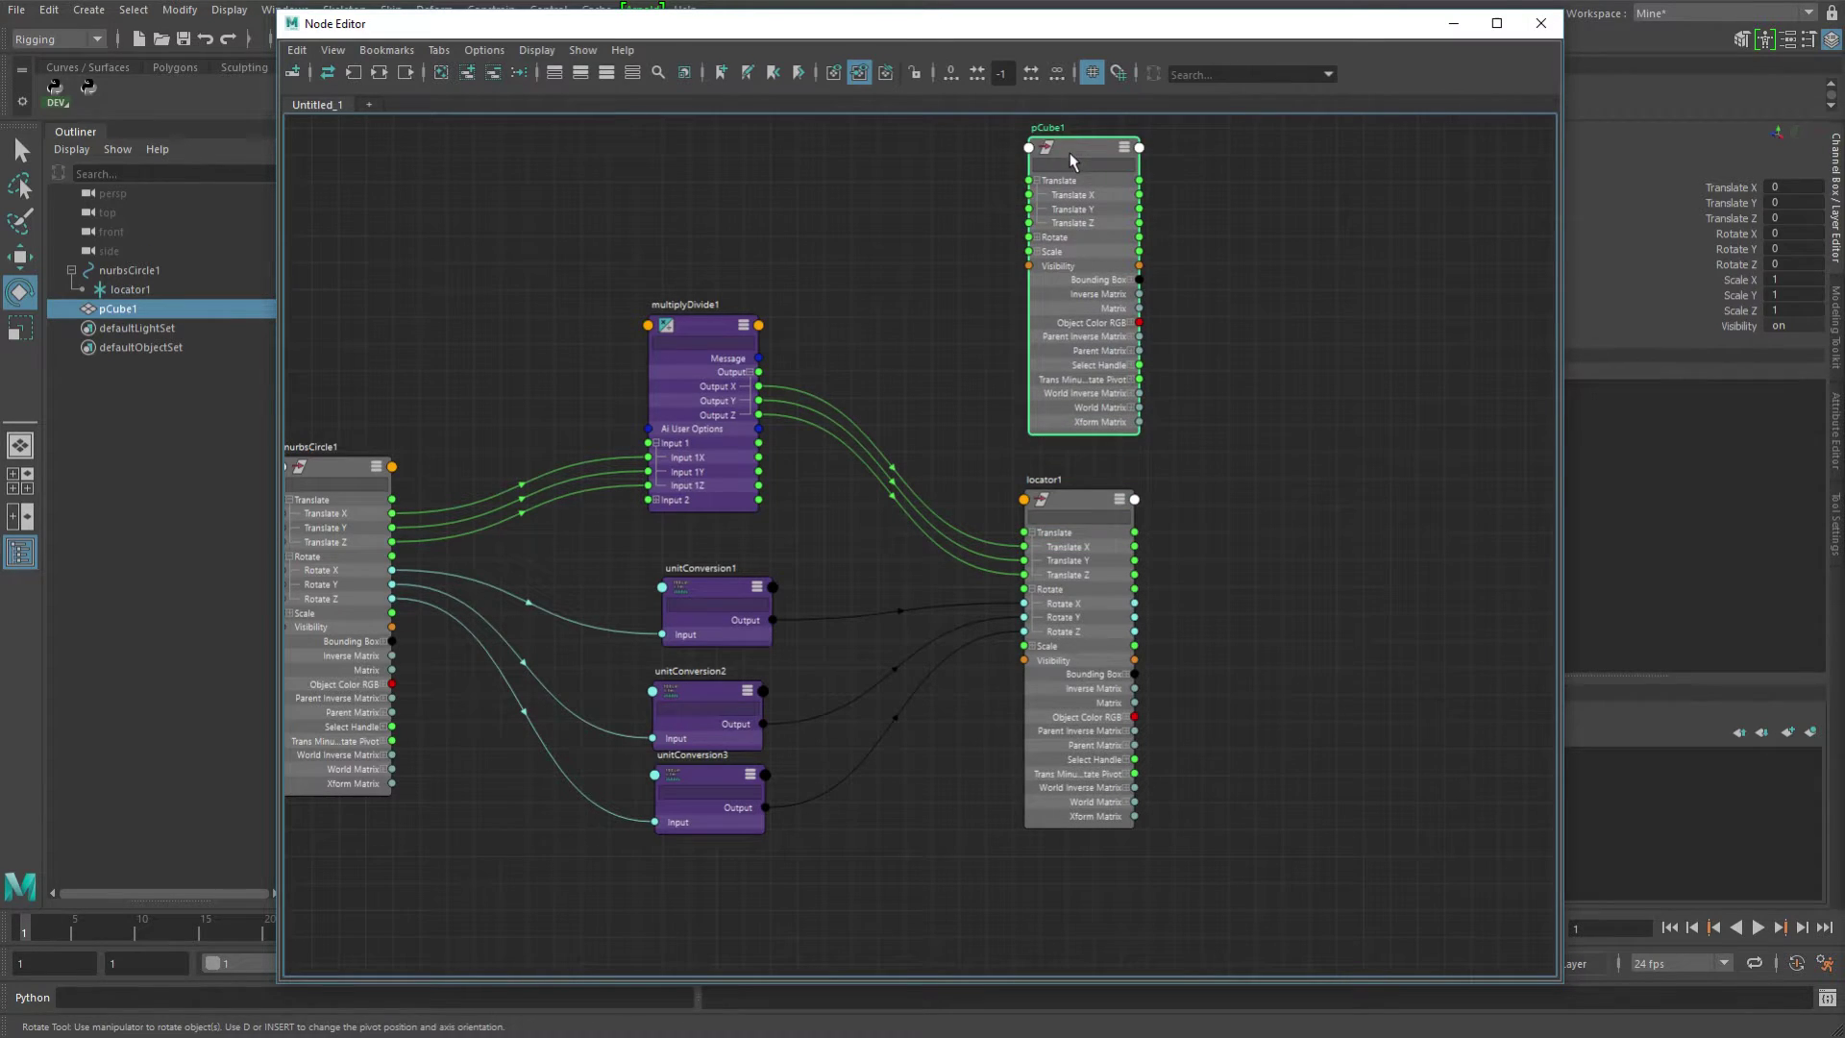
{"action": "middle_click_drag", "start_coordinate": [994, 427], "coordinate": [1058, 485], "text": "alt"}
{"action": "left_click_drag", "start_coordinate": [952, 421], "coordinate": [909, 581]}
{"action": "key", "text": "Delete"}
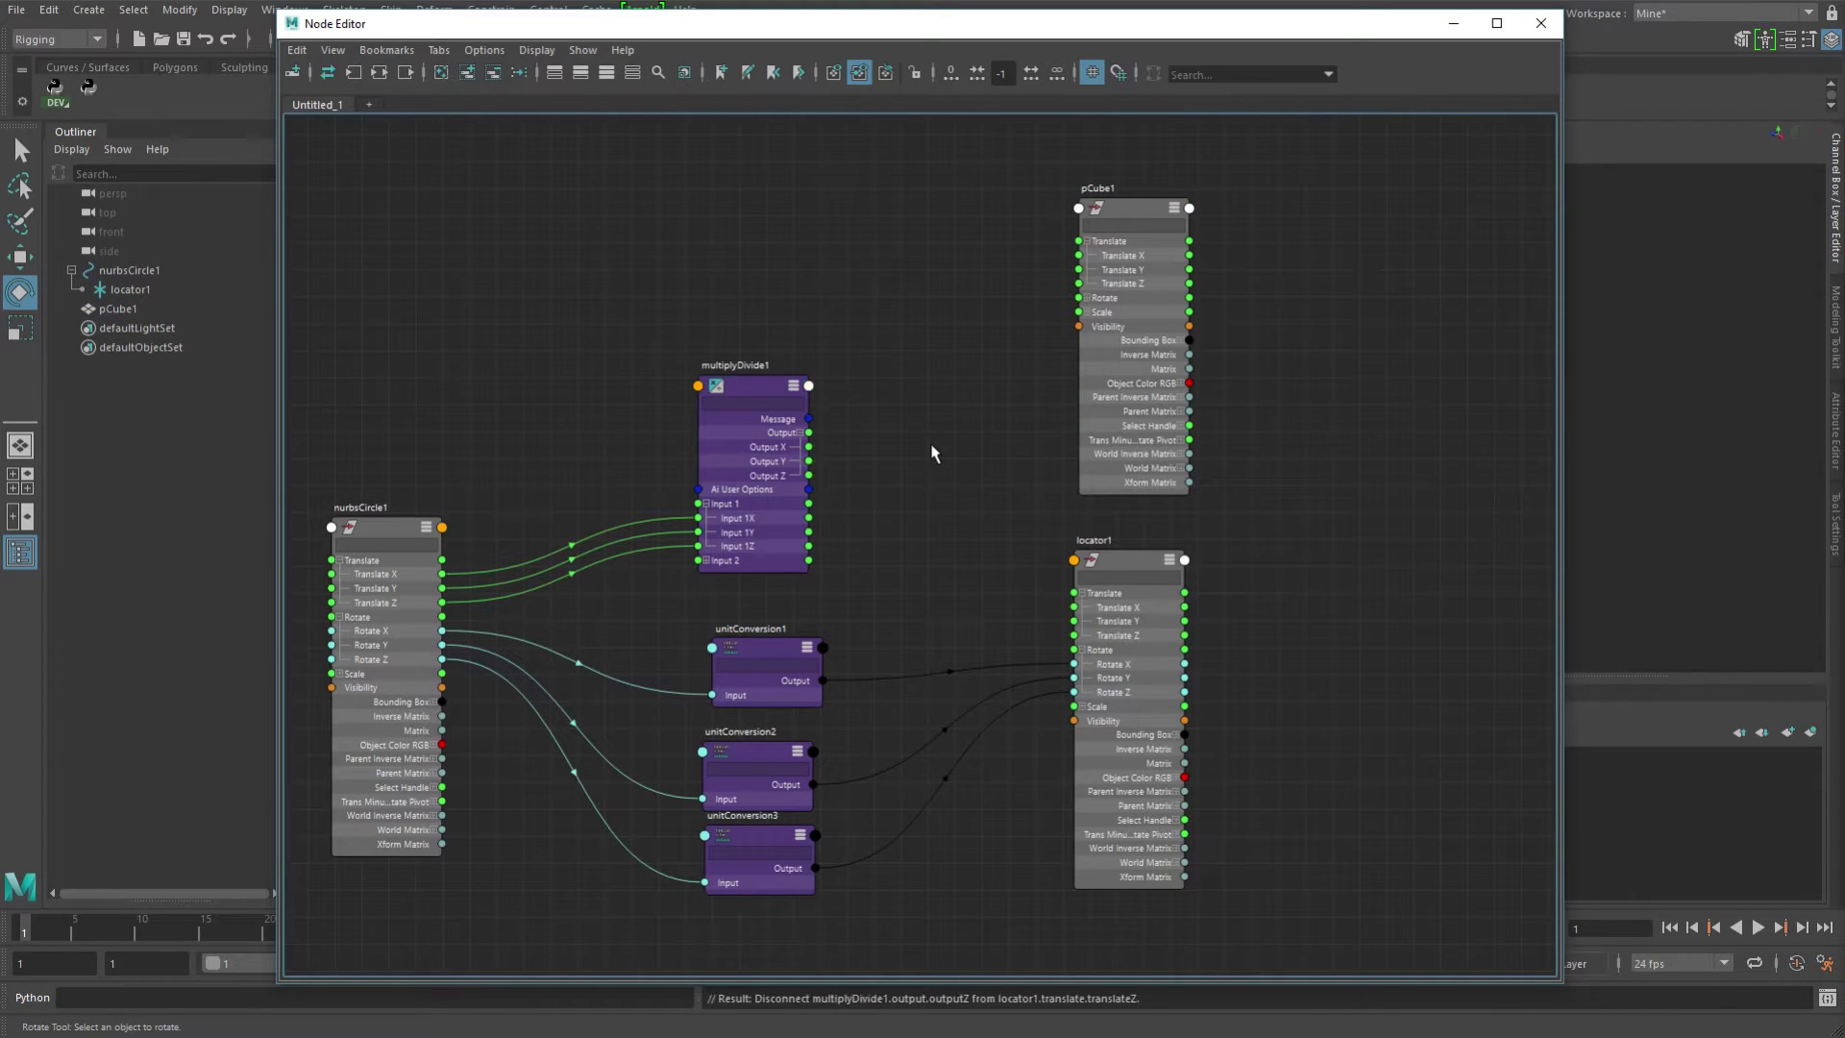
{"action": "left_click_drag", "start_coordinate": [809, 432], "coordinate": [1079, 241]}
{"action": "left_click_drag", "start_coordinate": [810, 448], "coordinate": [1082, 257]}
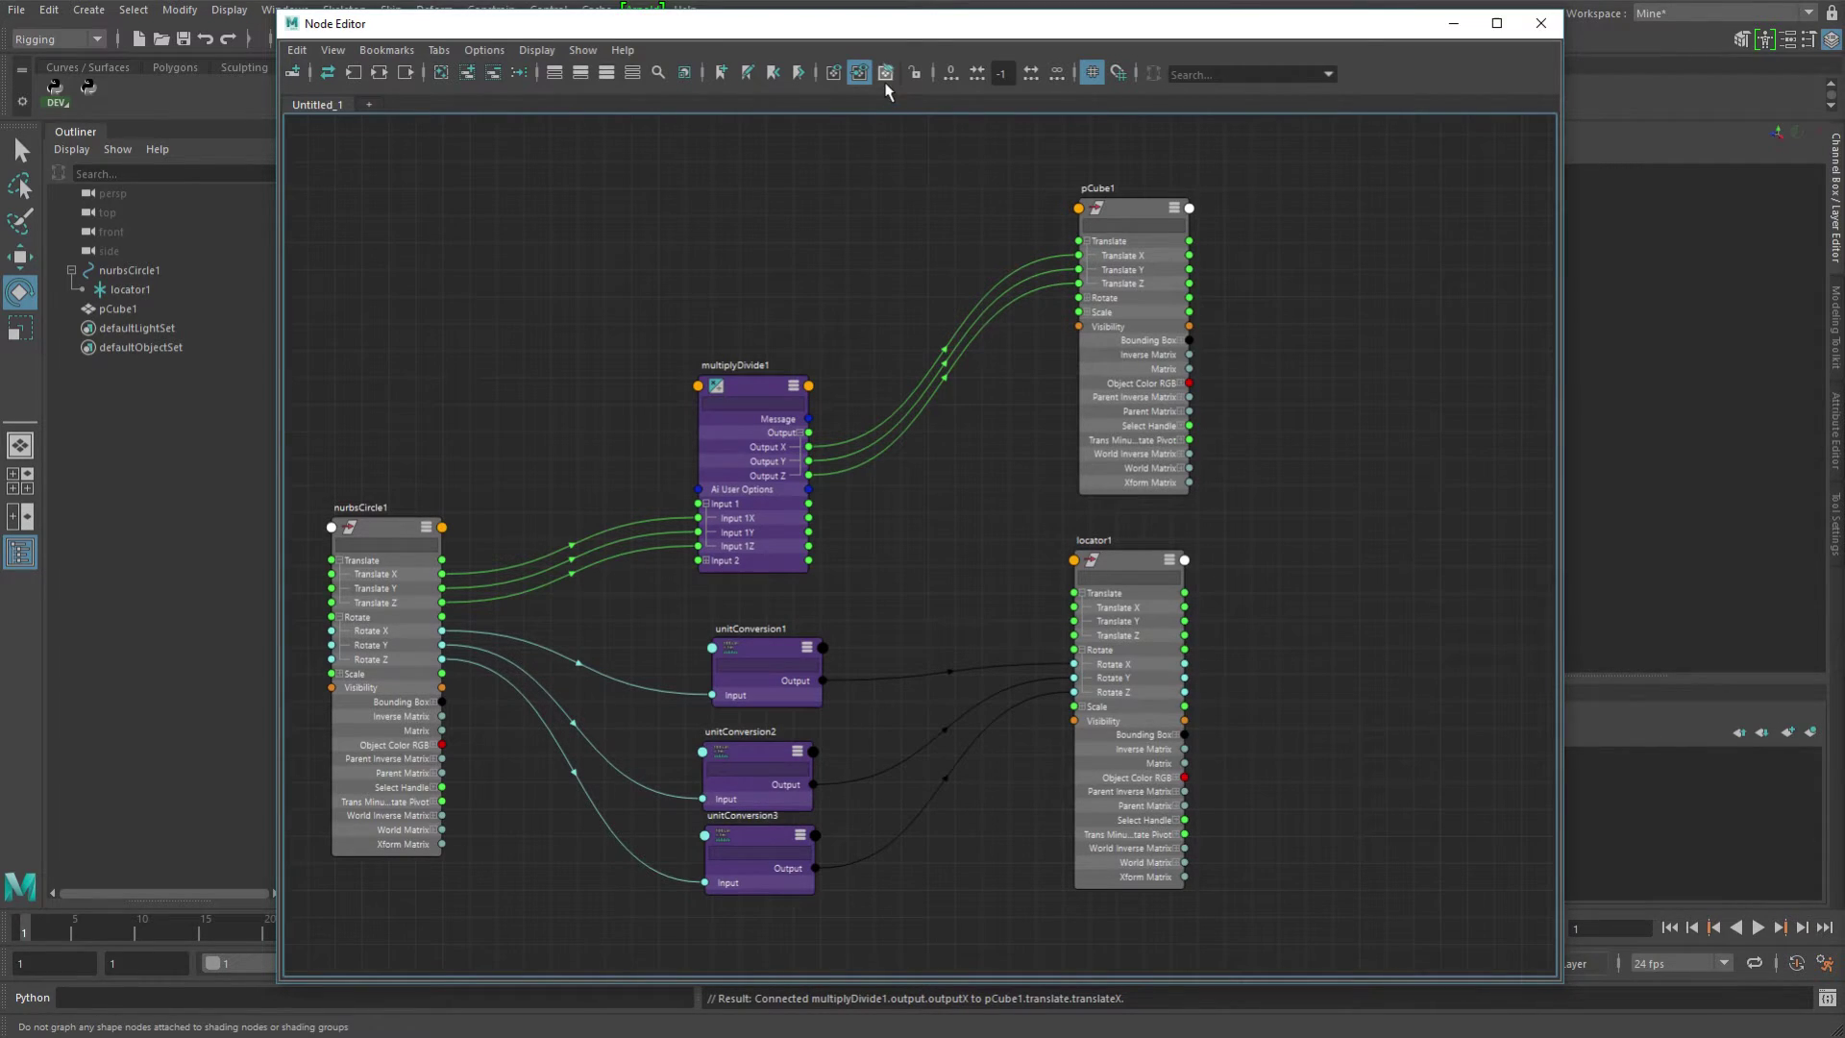
{"action": "left_click", "coordinate": [1542, 23]}
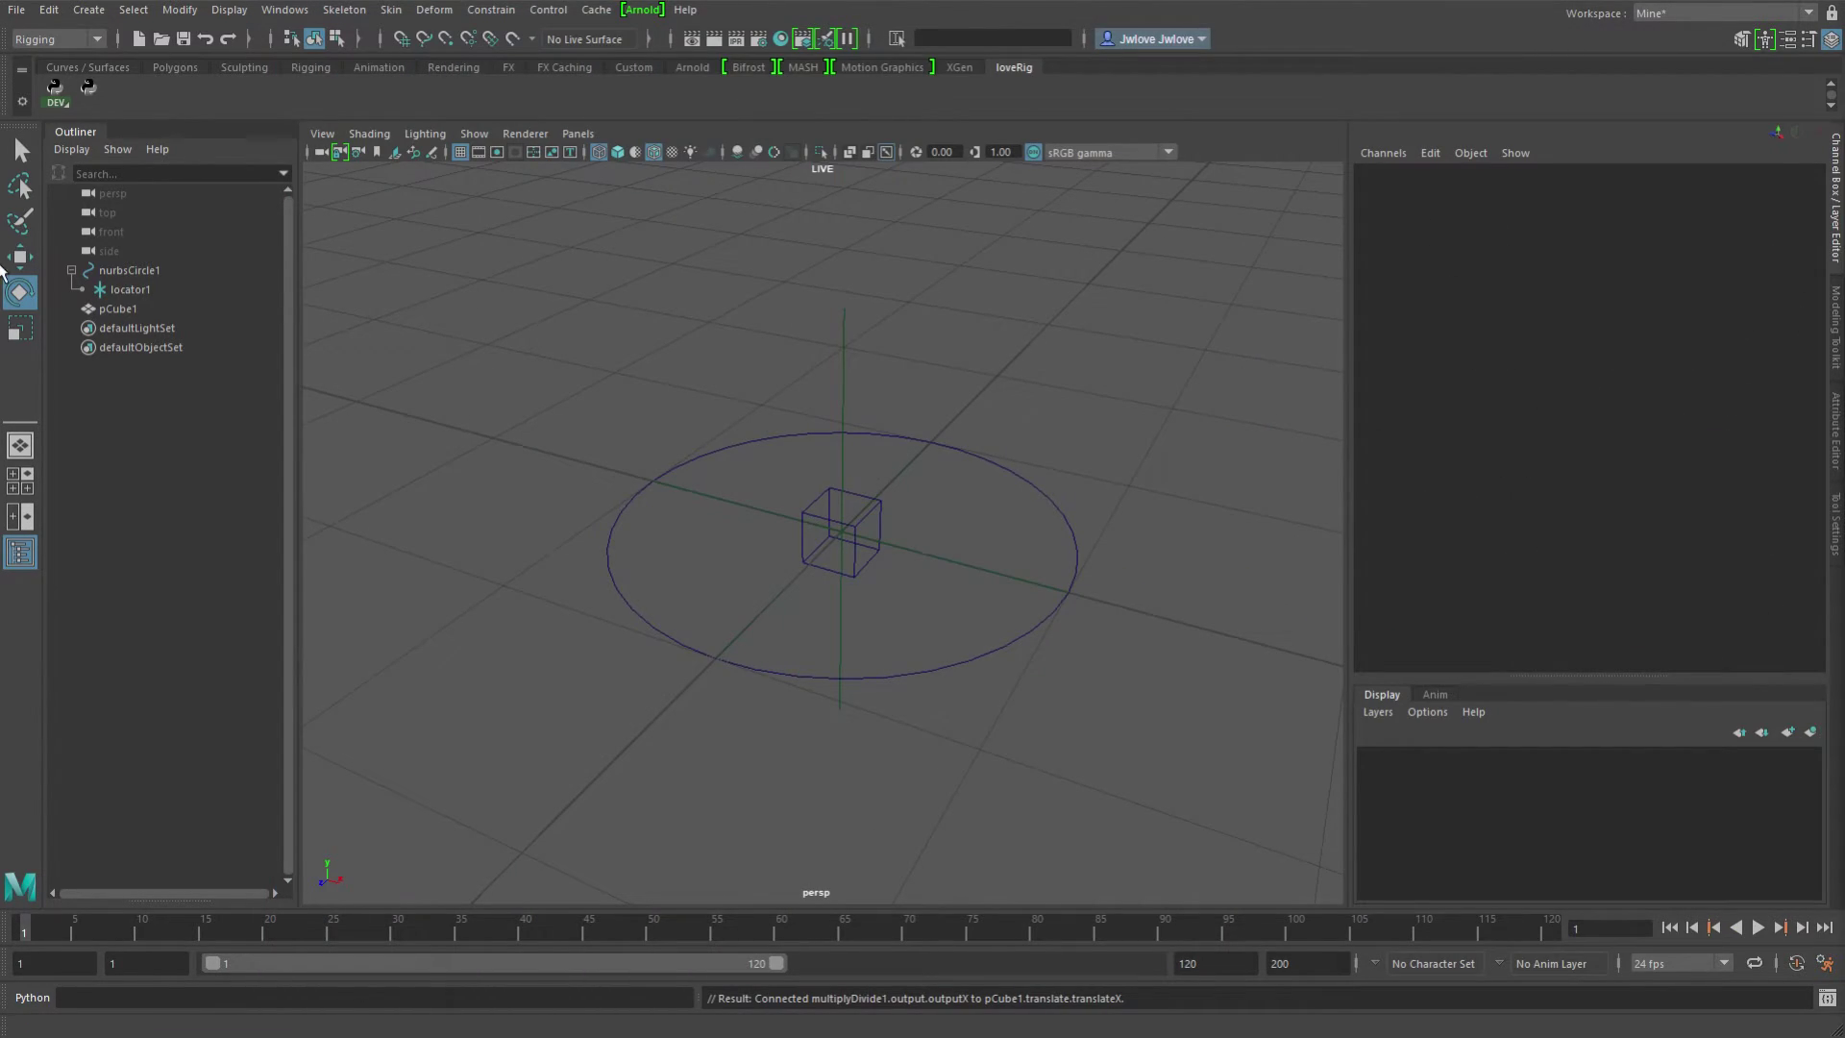
Parent pCube1 under locator1.
{"action": "left_click", "coordinate": [132, 307]}
{"action": "left_click", "coordinate": [144, 293], "text": "ctrl"}
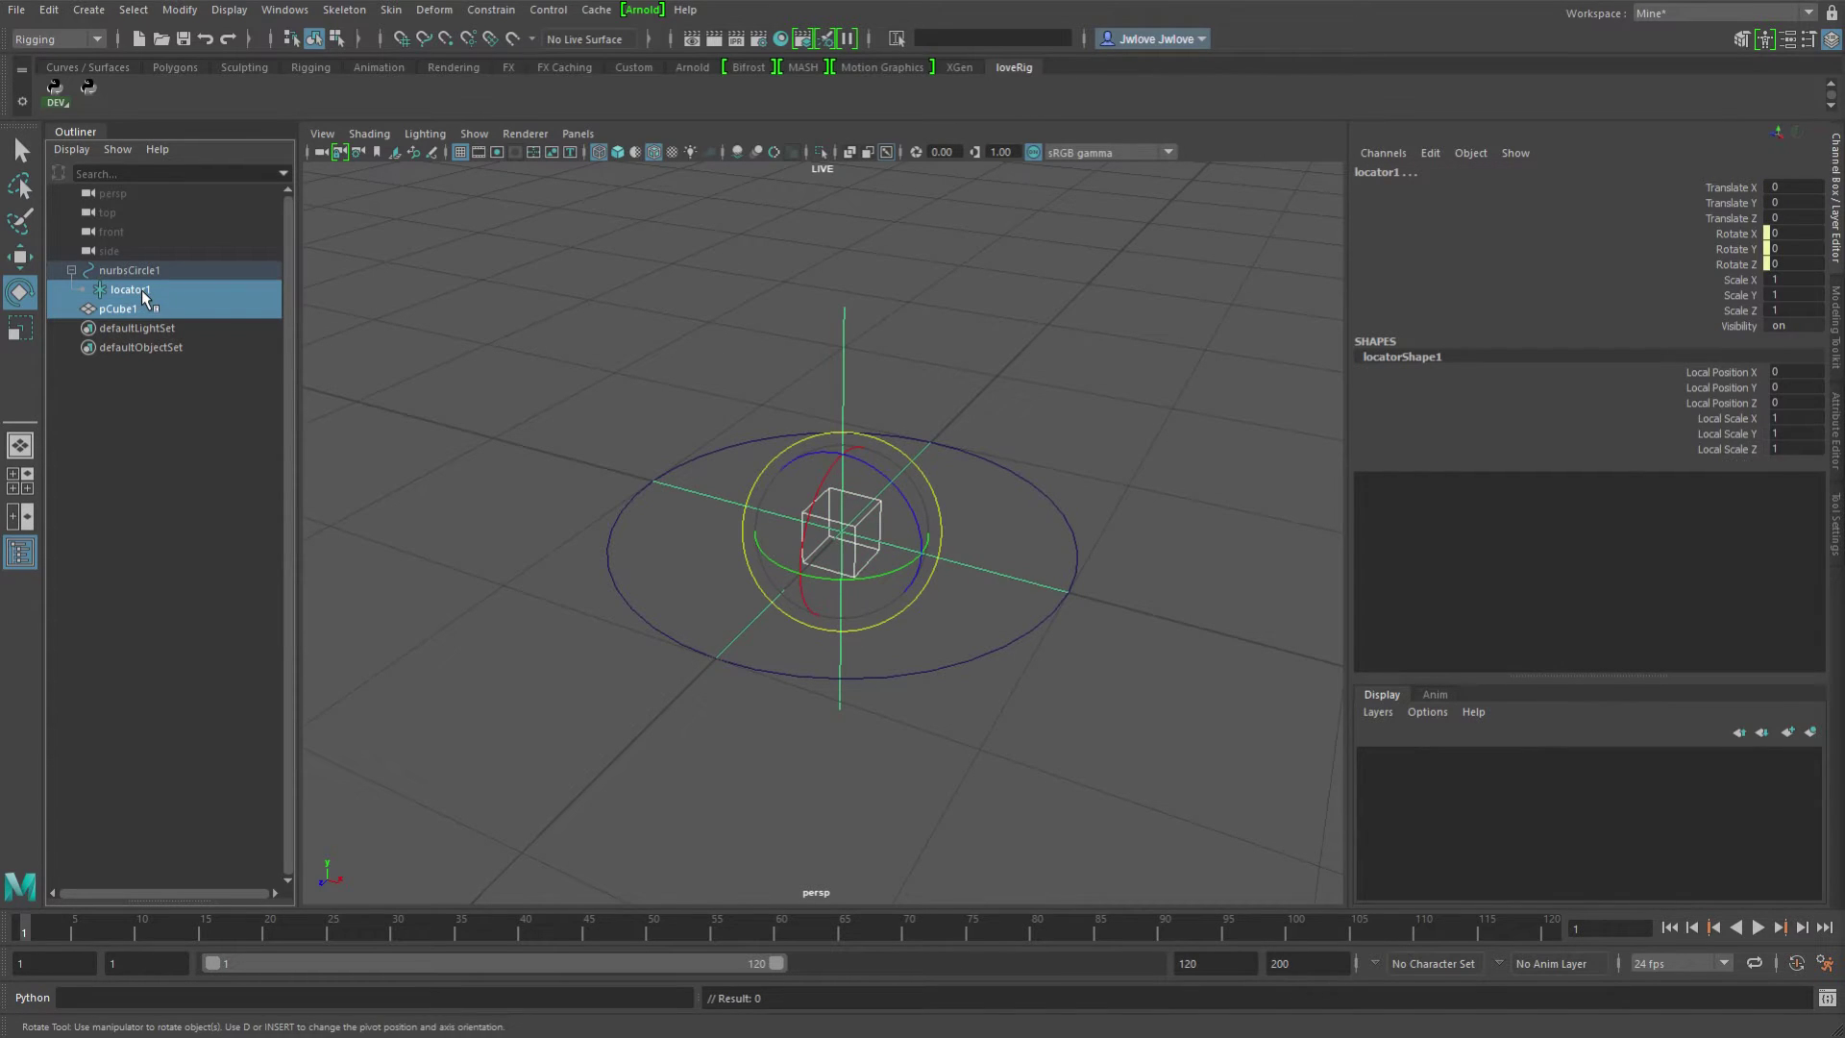
{"action": "key", "text": "p"}
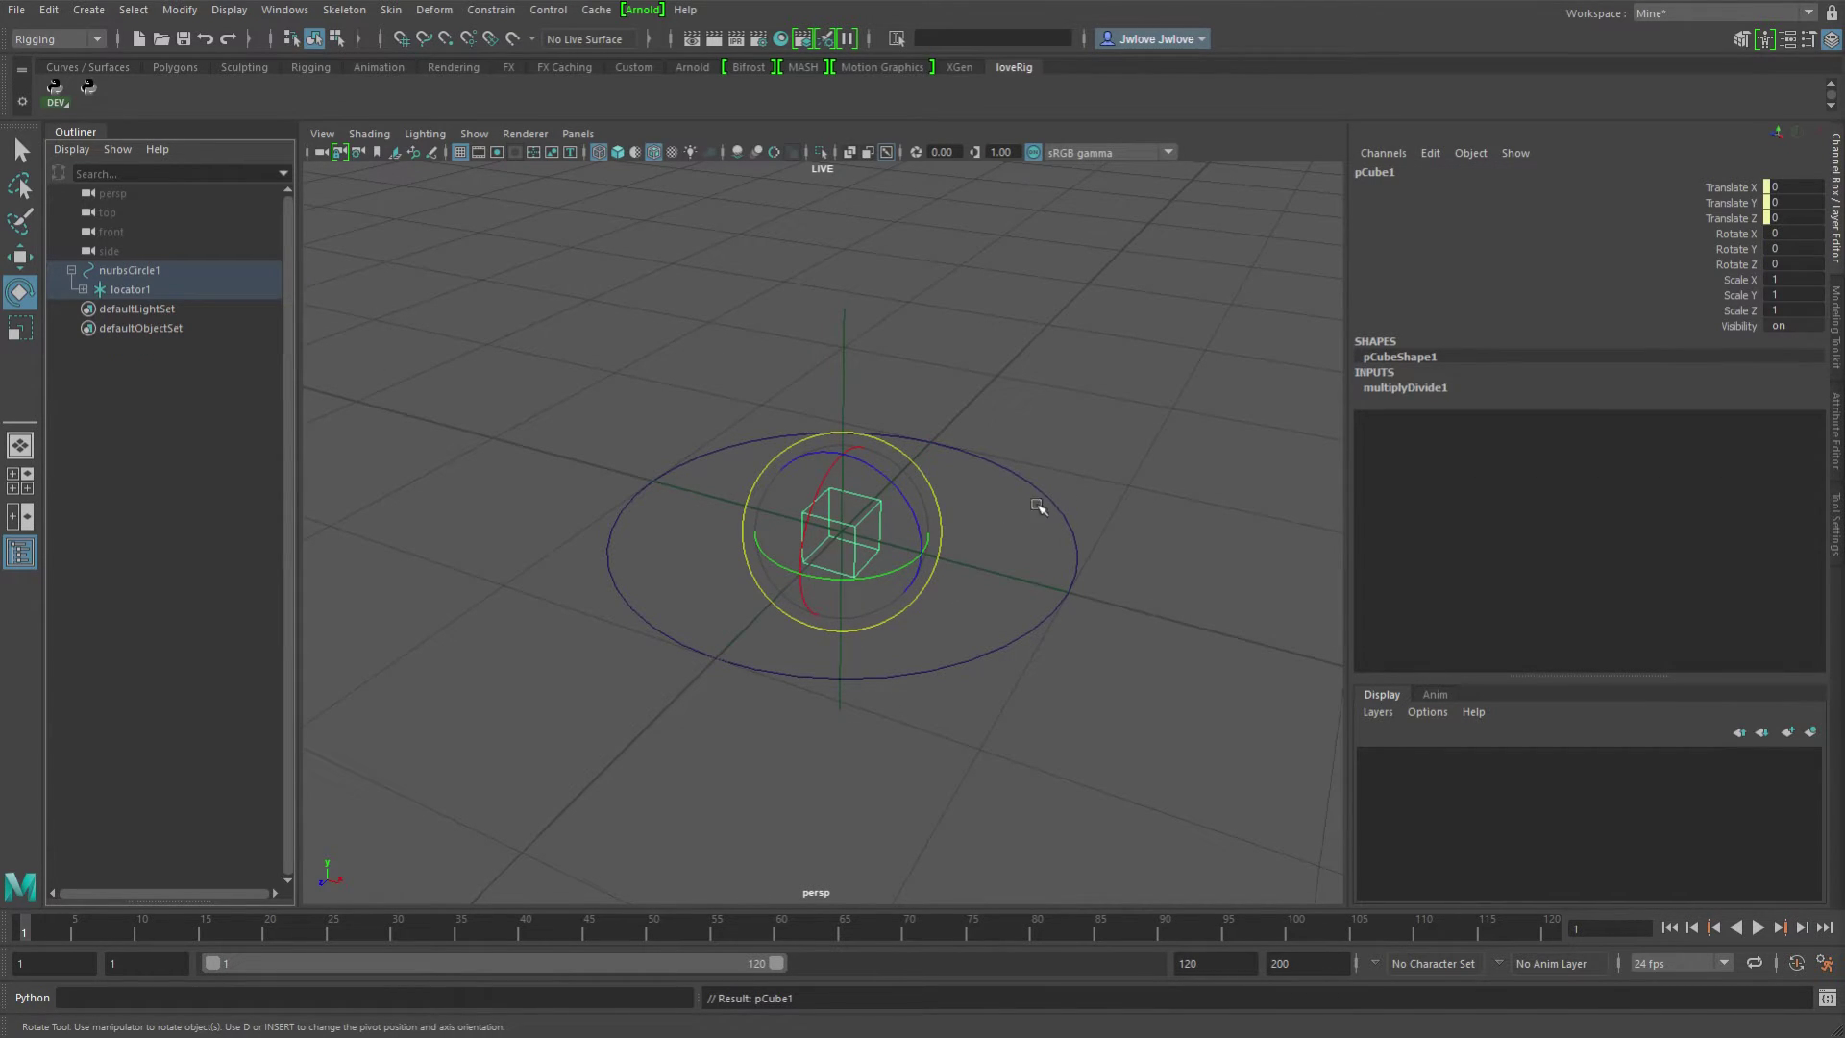
Move and rotate nurbsCircle1 to confirm pCube1 stays fixed.
{"action": "left_click_drag", "start_coordinate": [1033, 502], "coordinate": [1077, 471]}
{"action": "key", "text": "minus"}
{"action": "key", "text": "minus"}
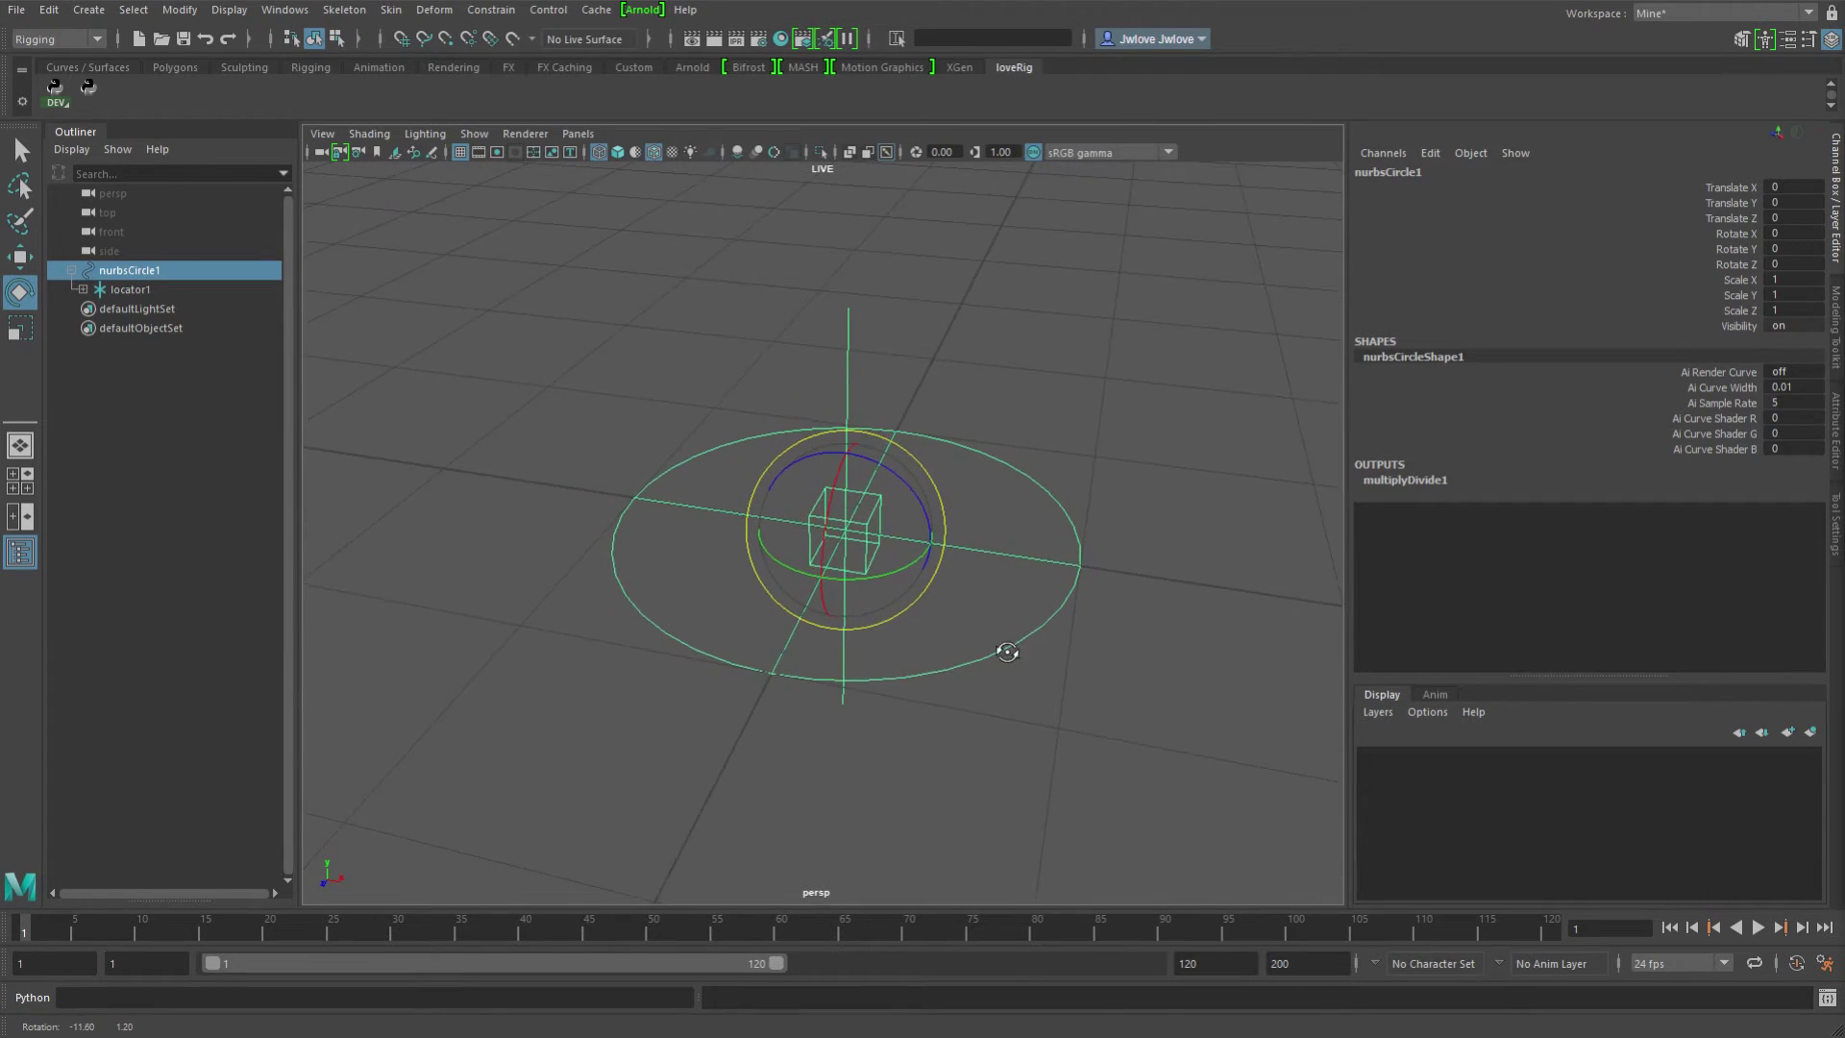
{"action": "key", "text": "w"}
{"action": "middle_click_drag", "start_coordinate": [960, 646], "coordinate": [864, 657], "text": "alt"}
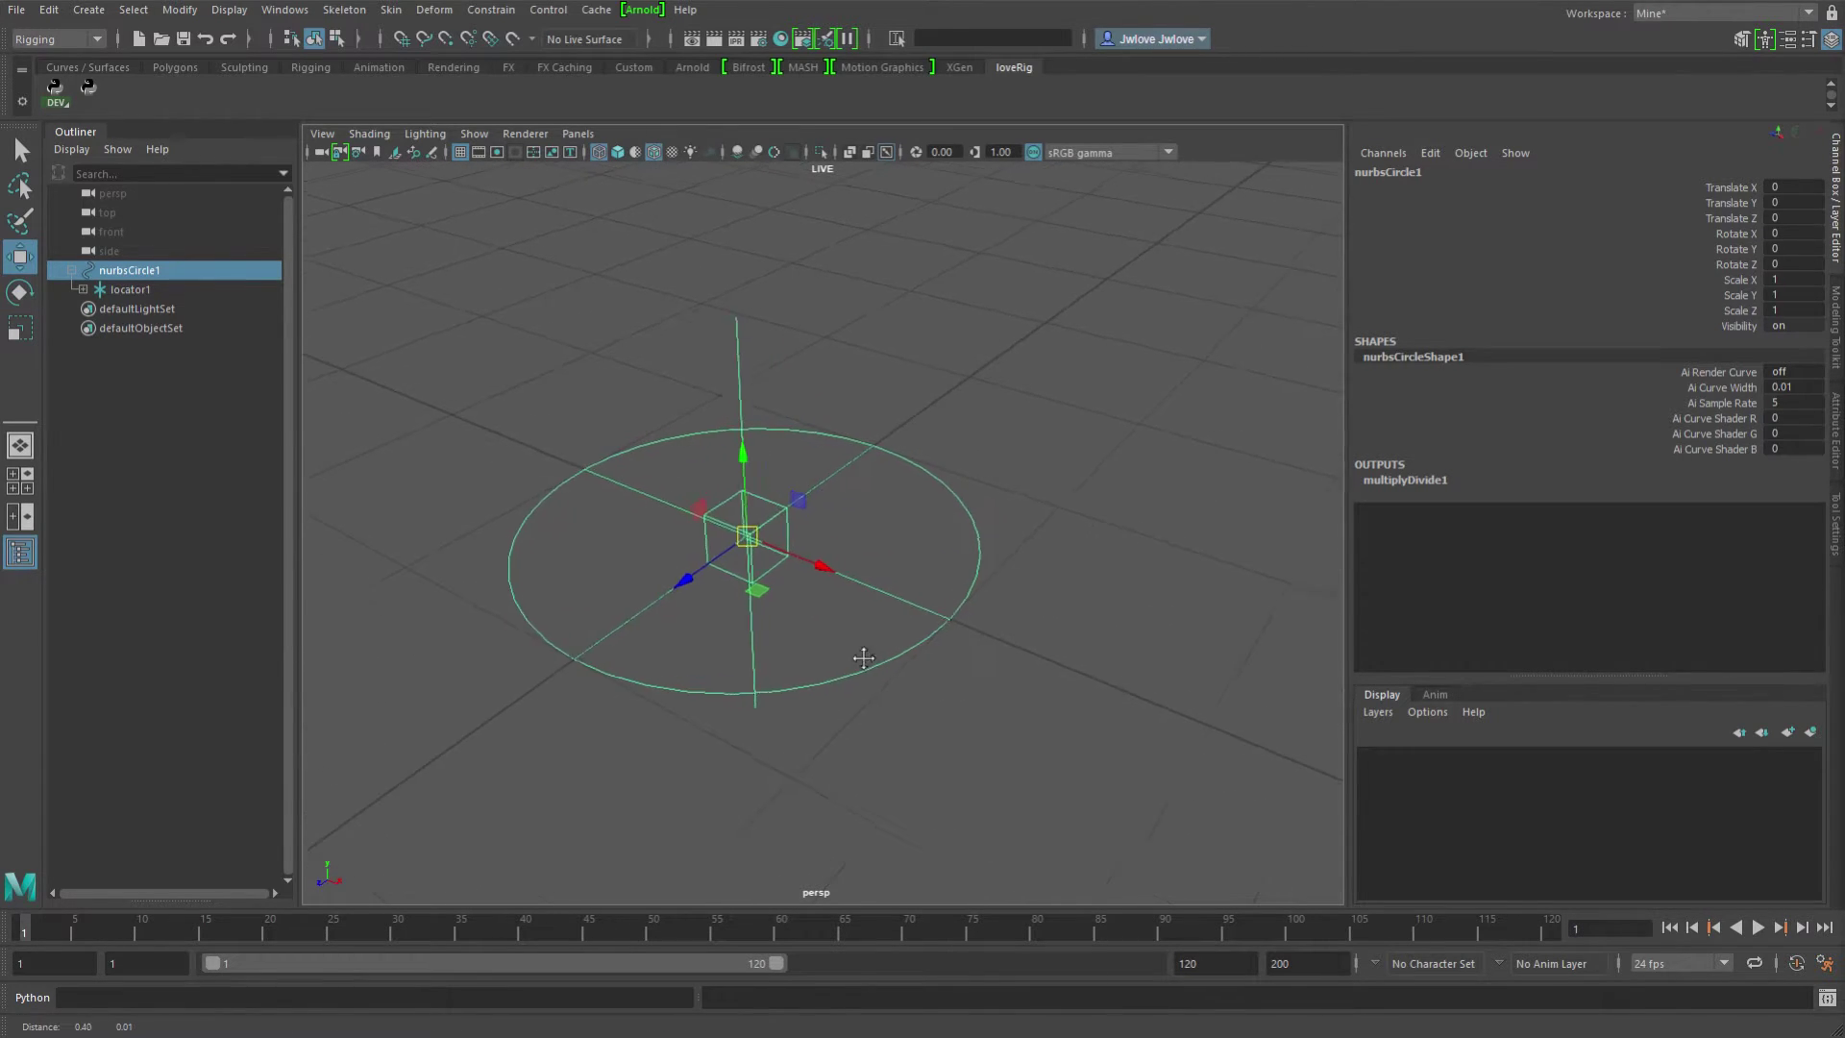
{"action": "right_click_drag", "start_coordinate": [864, 658], "coordinate": [692, 708], "text": "alt"}
{"action": "middle_click_drag", "start_coordinate": [691, 708], "coordinate": [979, 512]}
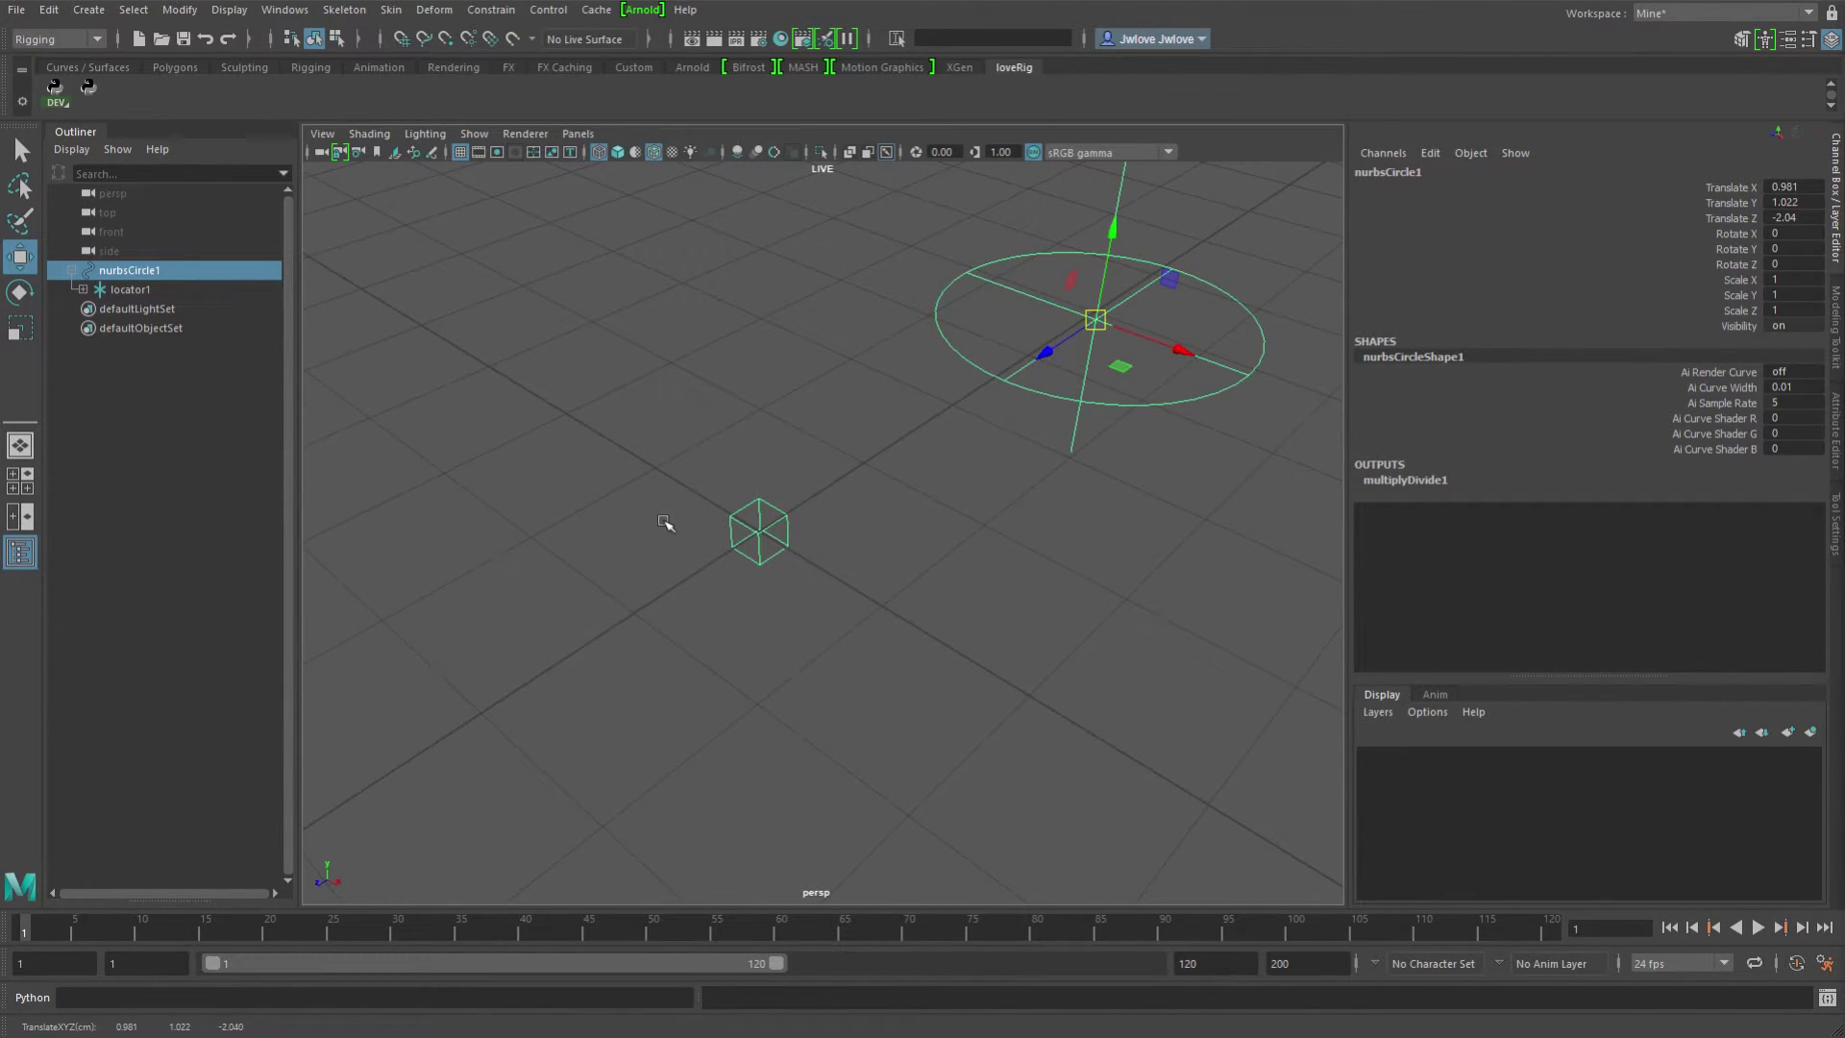
{"action": "middle_click_drag", "start_coordinate": [787, 491], "coordinate": [998, 249], "text": "alt"}
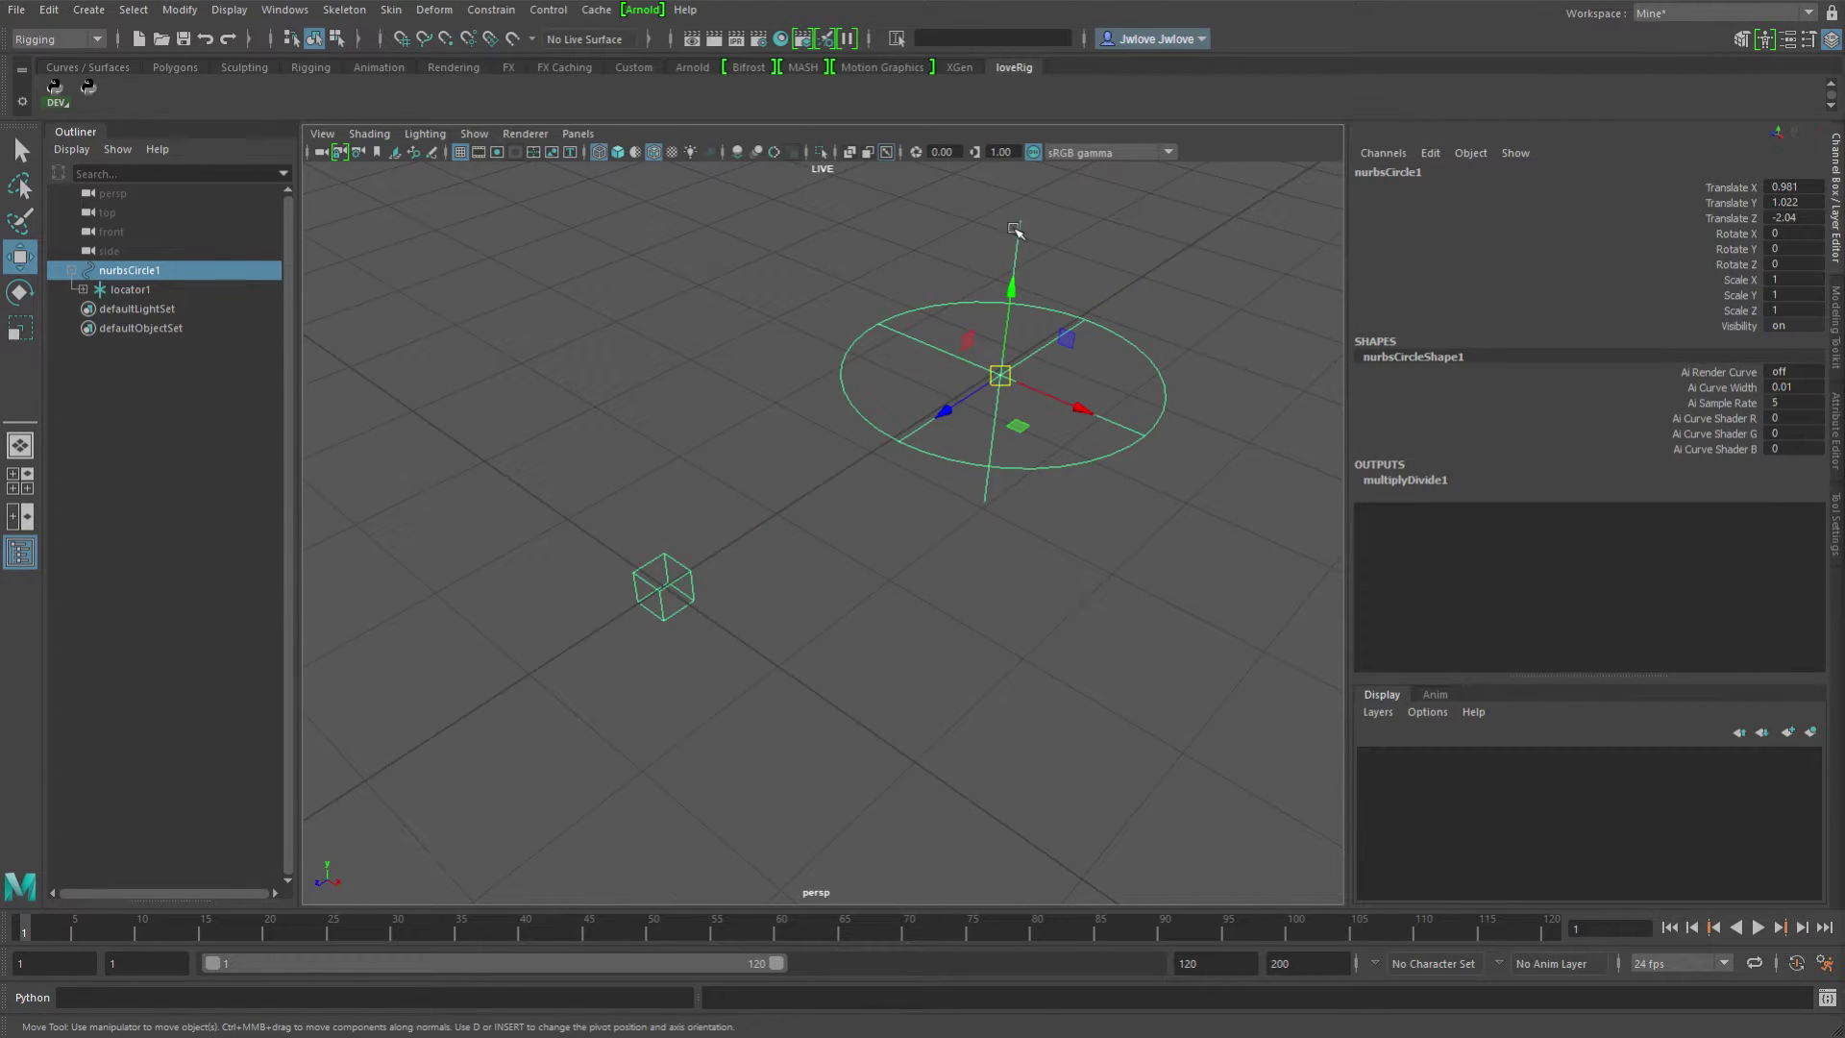
{"action": "key", "text": "e"}
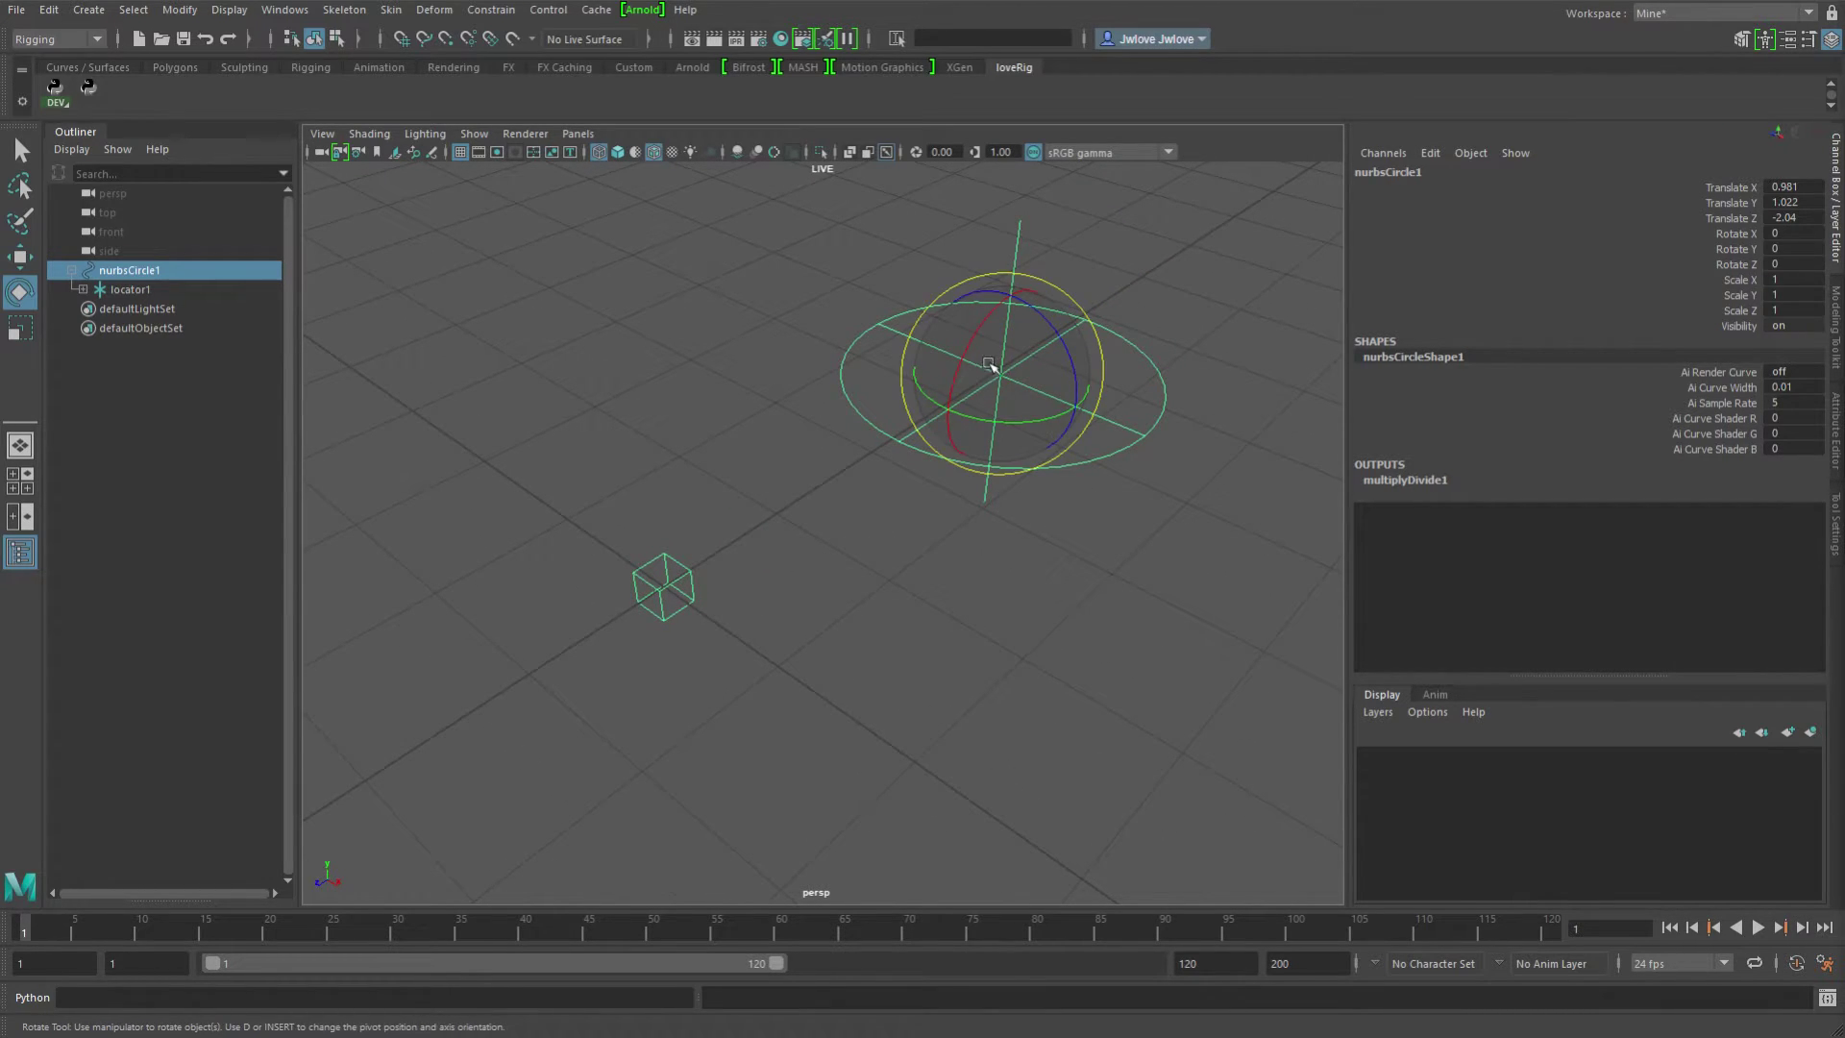
{"action": "left_click_drag", "start_coordinate": [990, 365], "coordinate": [1063, 403]}
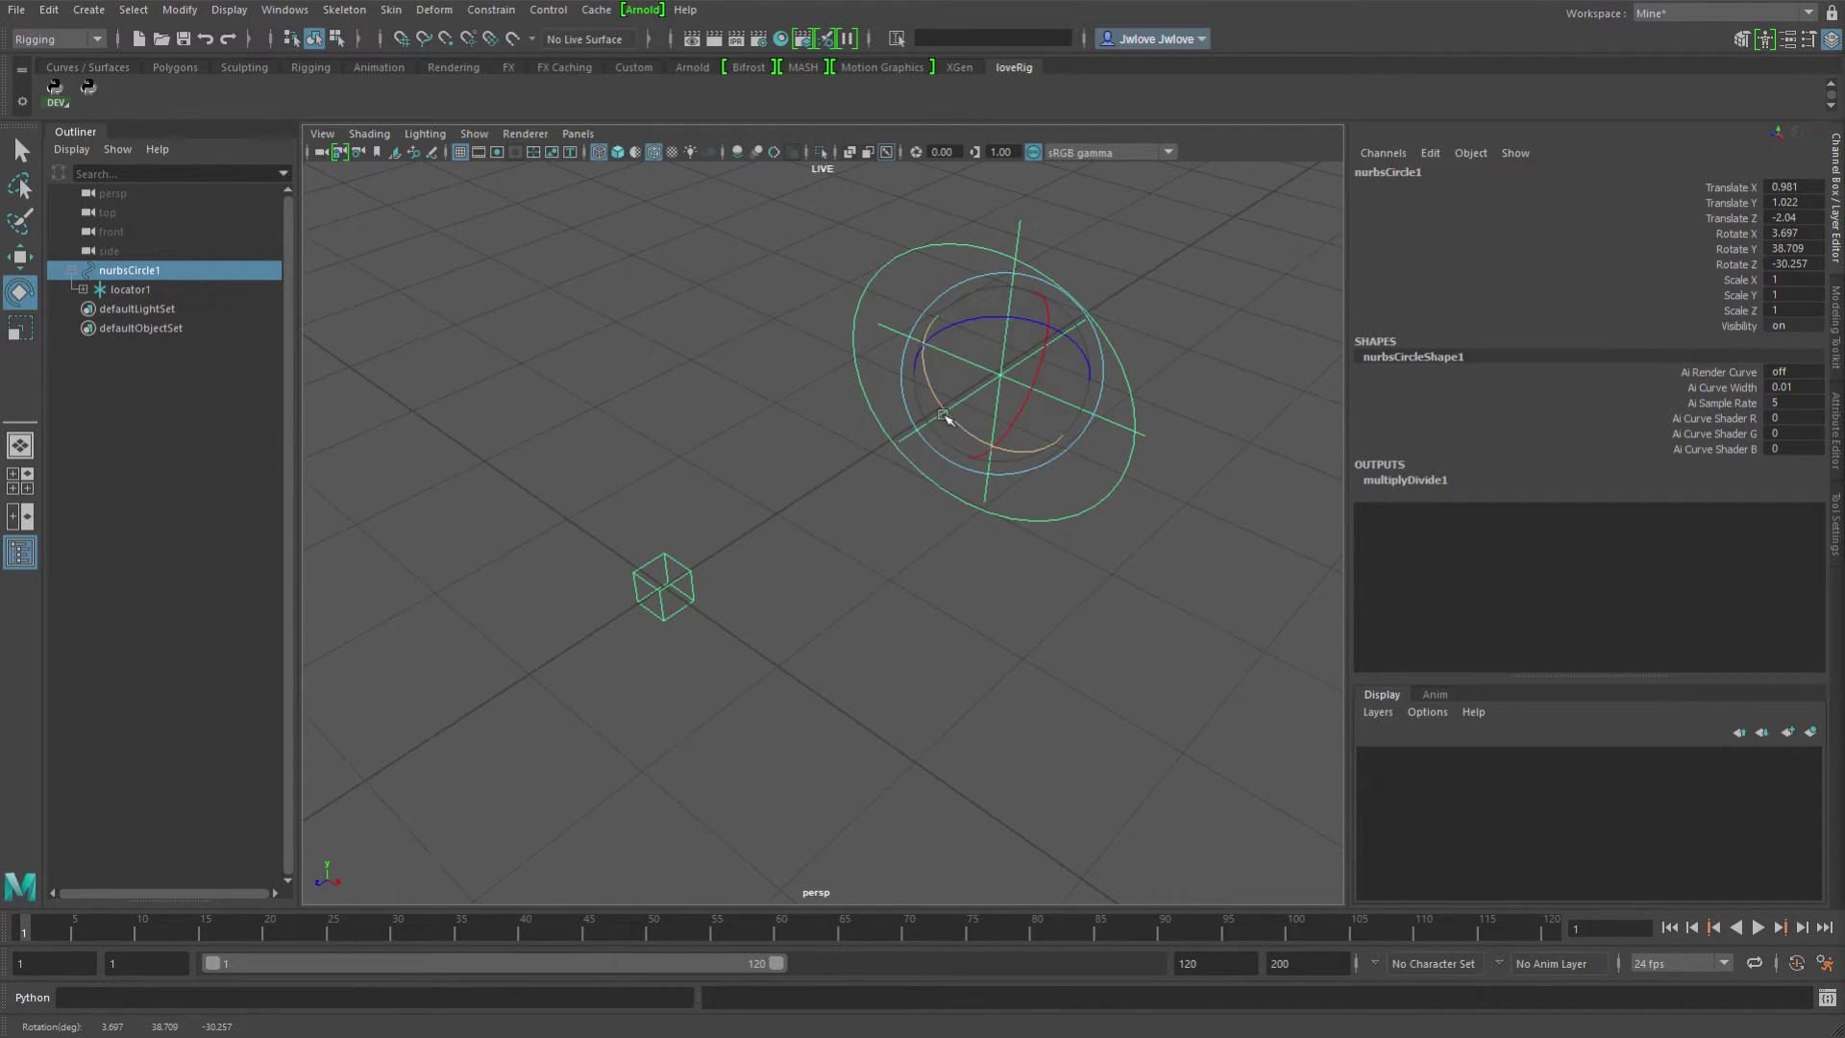
{"action": "left_click_drag", "start_coordinate": [892, 510], "coordinate": [947, 407], "text": "alt"}
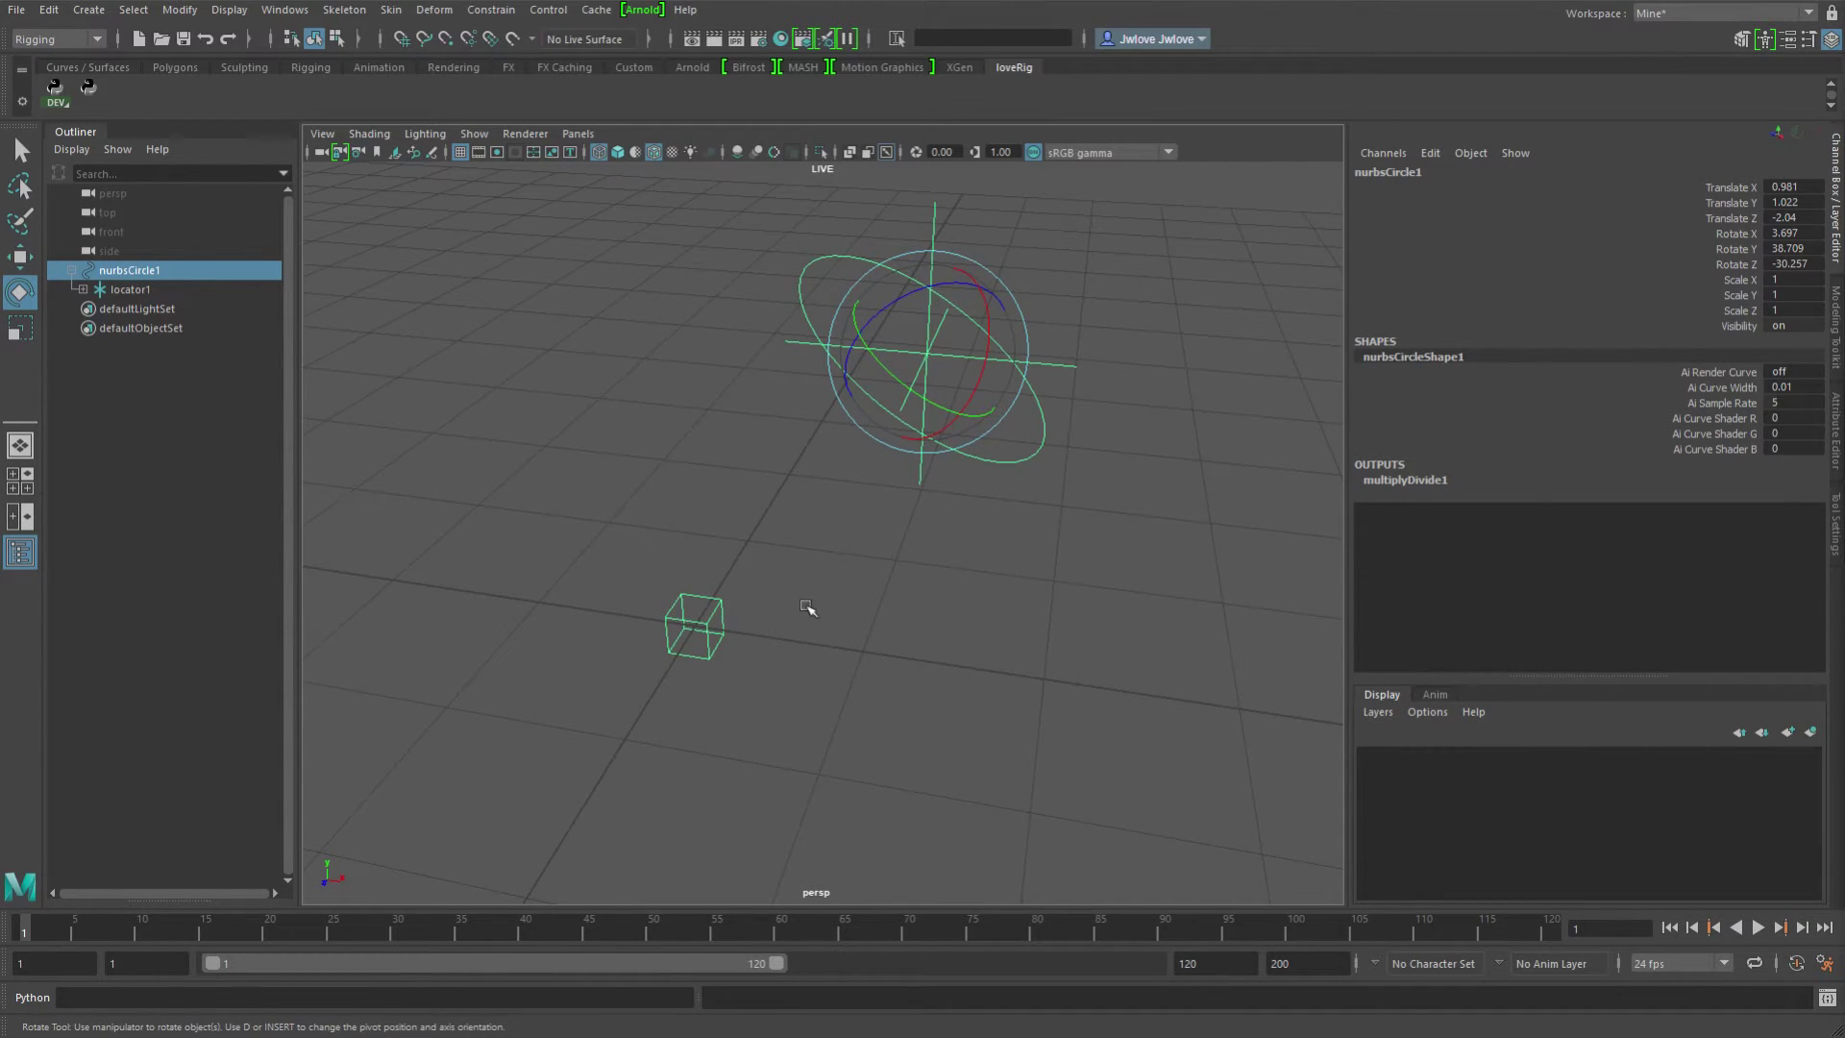
Check locator1's counter-rotation, then nudge the circle again to test the rig.
{"action": "key", "text": "Down"}
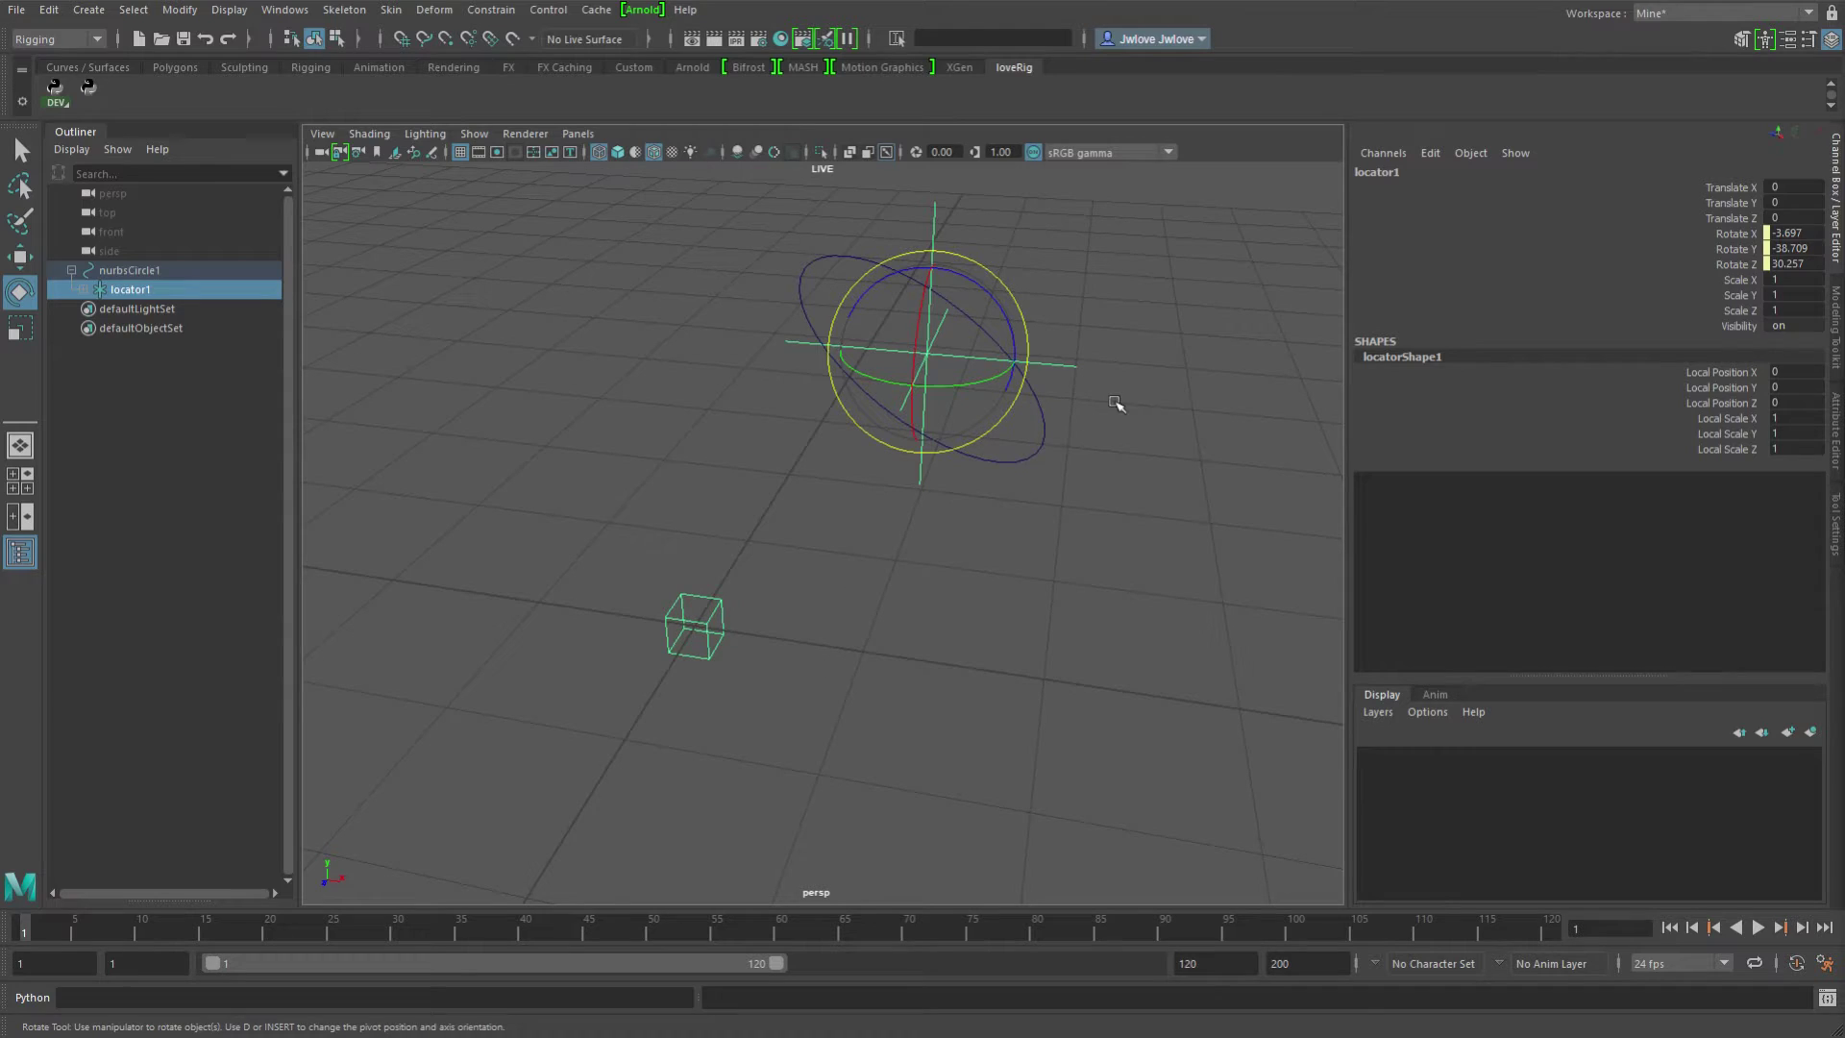
{"action": "left_click_drag", "start_coordinate": [1091, 421], "coordinate": [922, 375]}
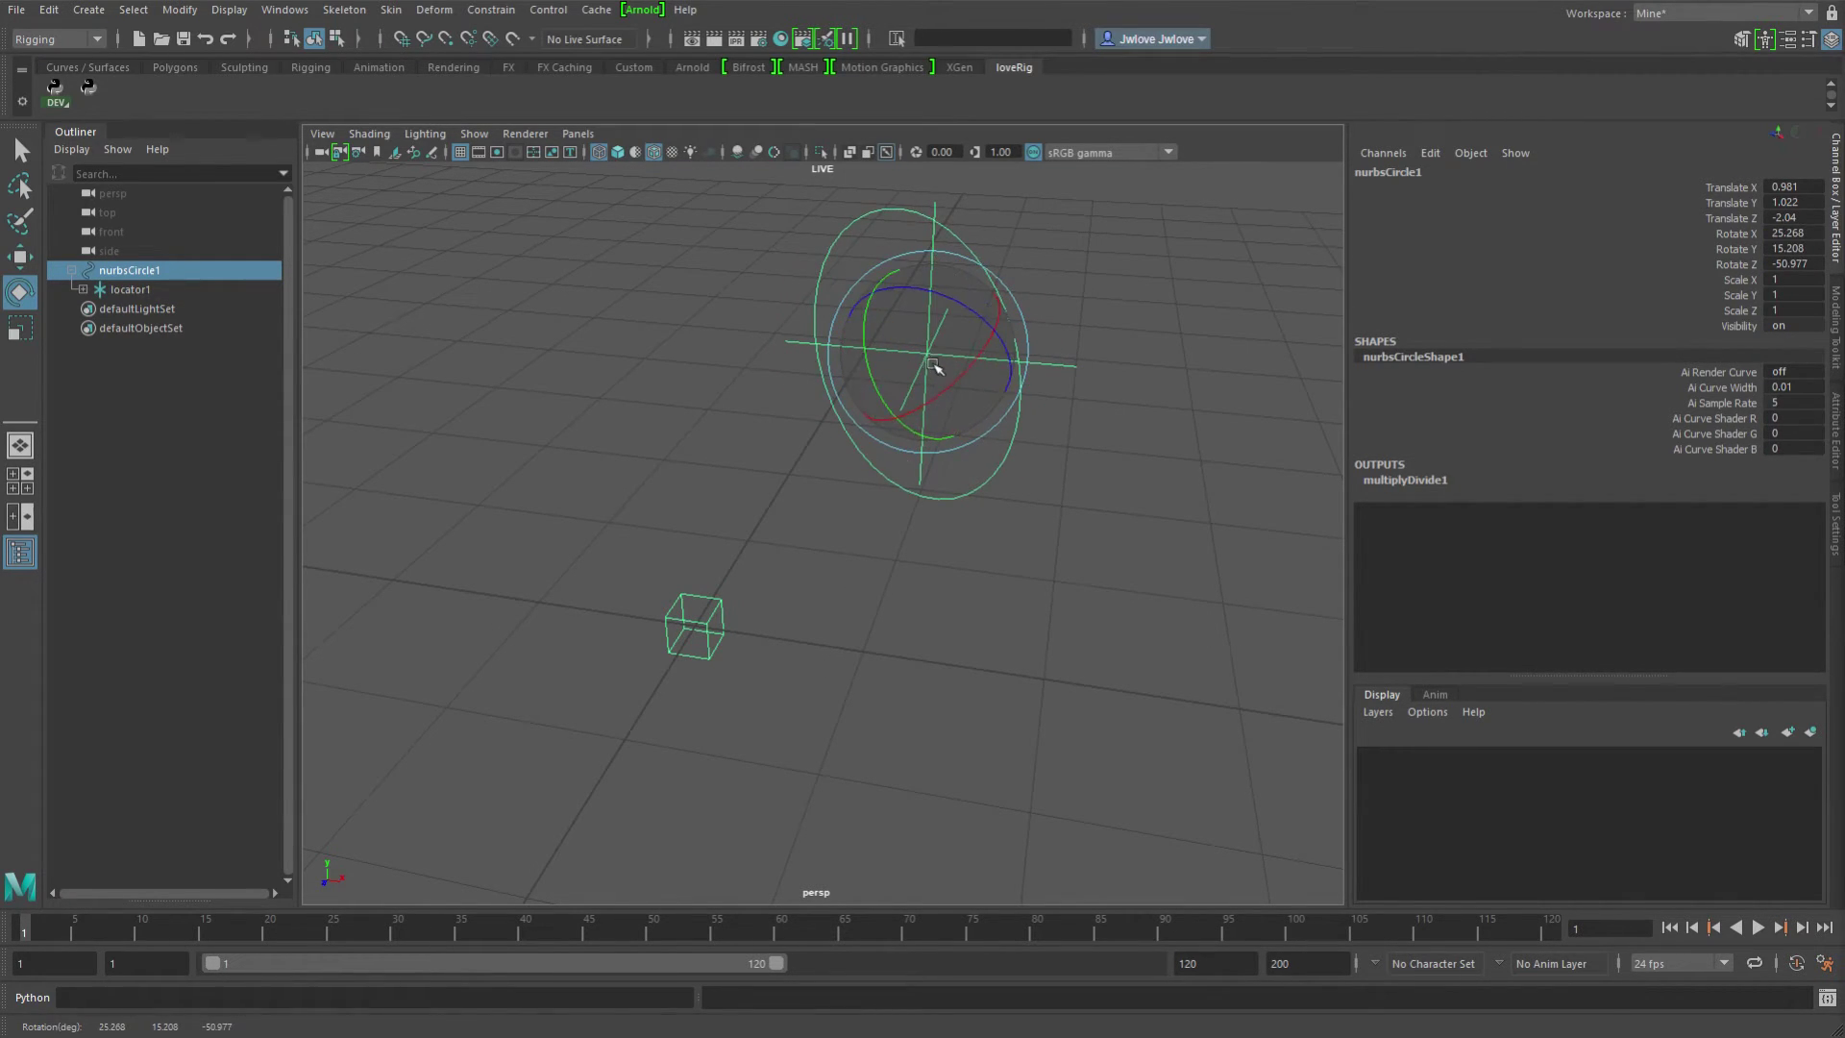
{"action": "key", "text": "w"}
{"action": "mouse_move", "coordinate": [1026, 459]}
{"action": "middle_mouse_down"}
{"action": "mouse_move", "coordinate": [1134, 403]}
{"action": "mouse_move", "coordinate": [1018, 478]}
{"action": "middle_mouse_up"}
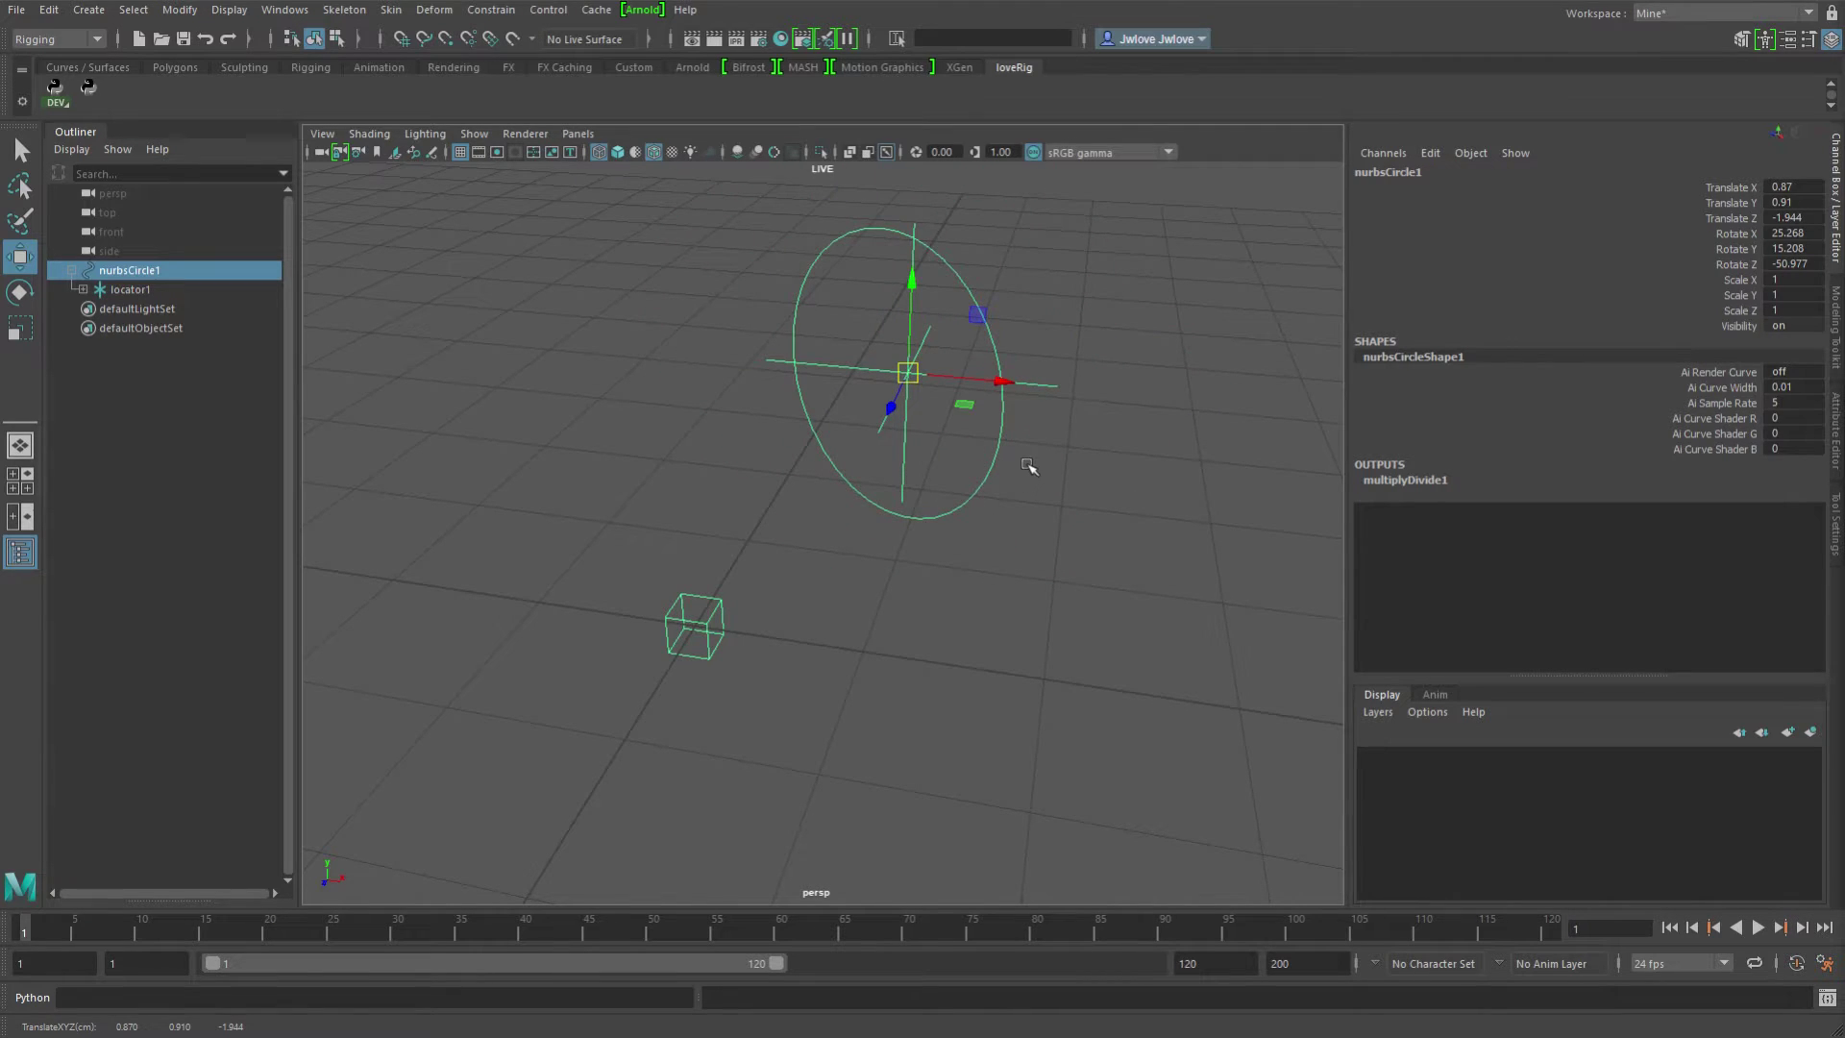
{"action": "left_click_drag", "start_coordinate": [1028, 467], "coordinate": [959, 486], "text": "alt"}
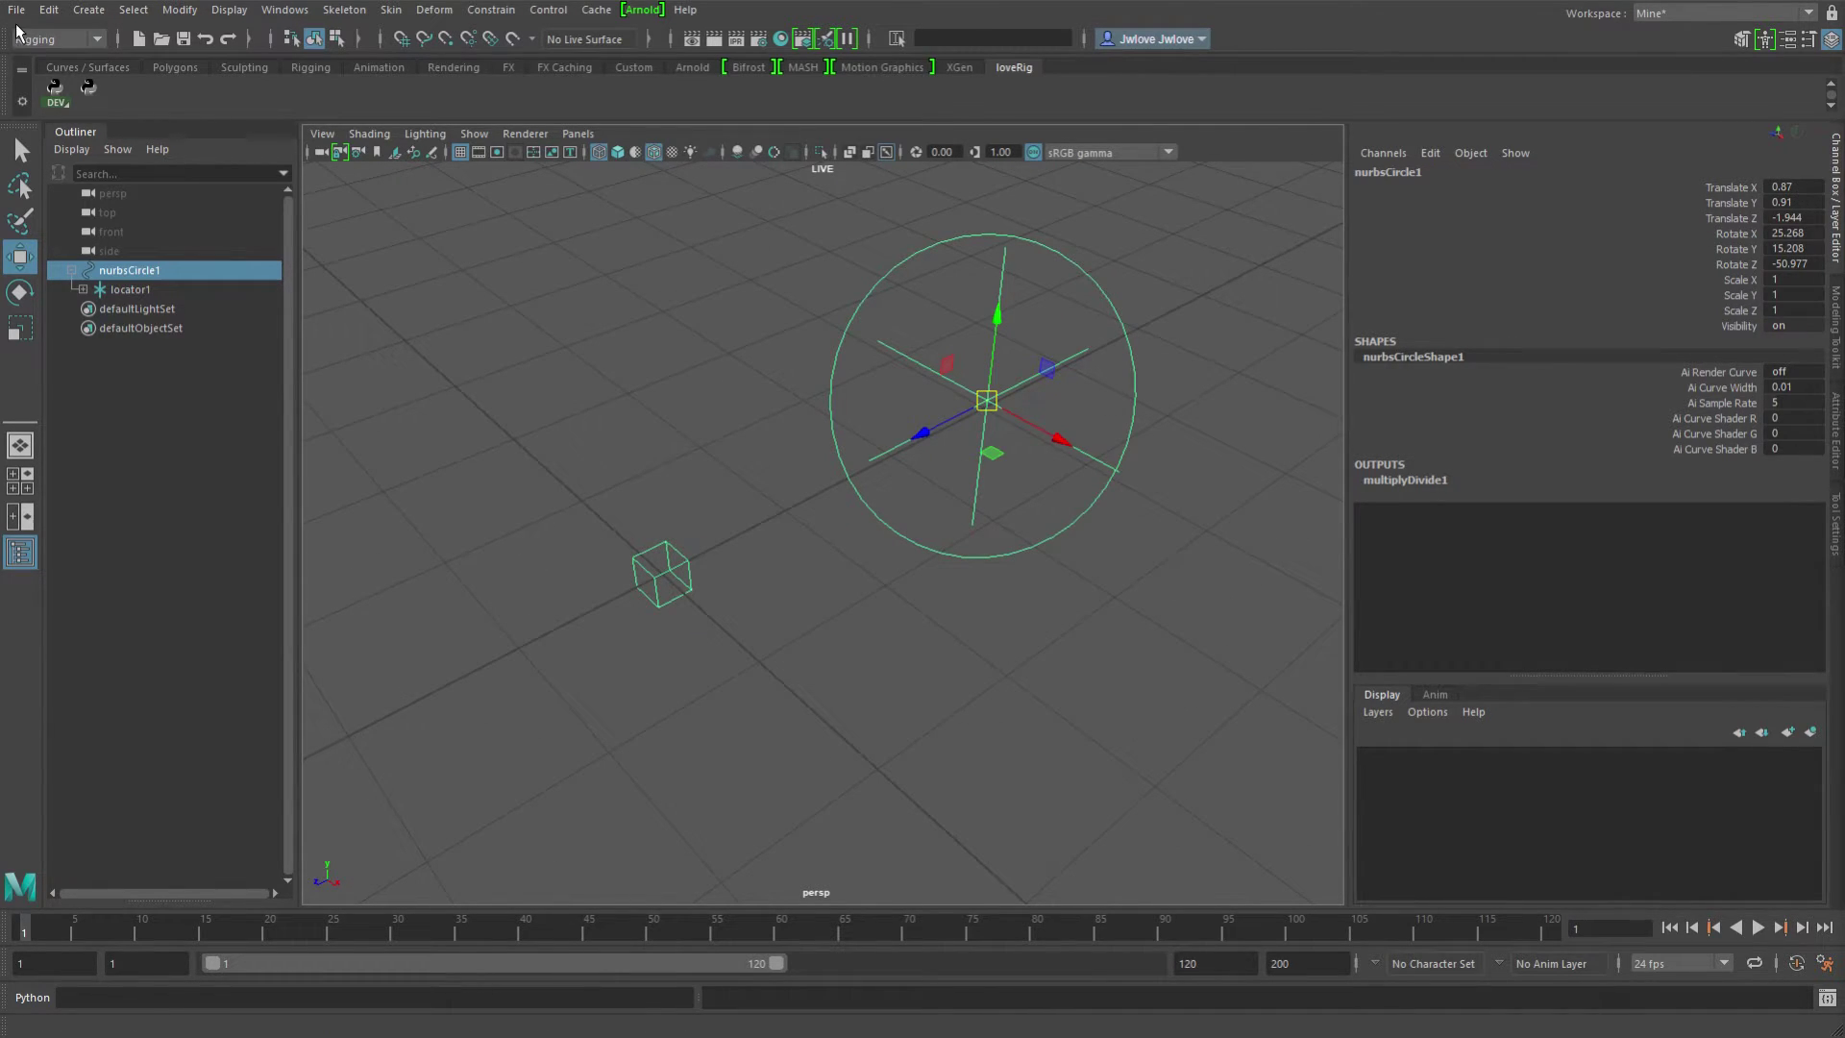
Reset the circle's transforms to zero and unparent locator1 to the top level.
{"action": "left_click", "coordinate": [89, 93]}
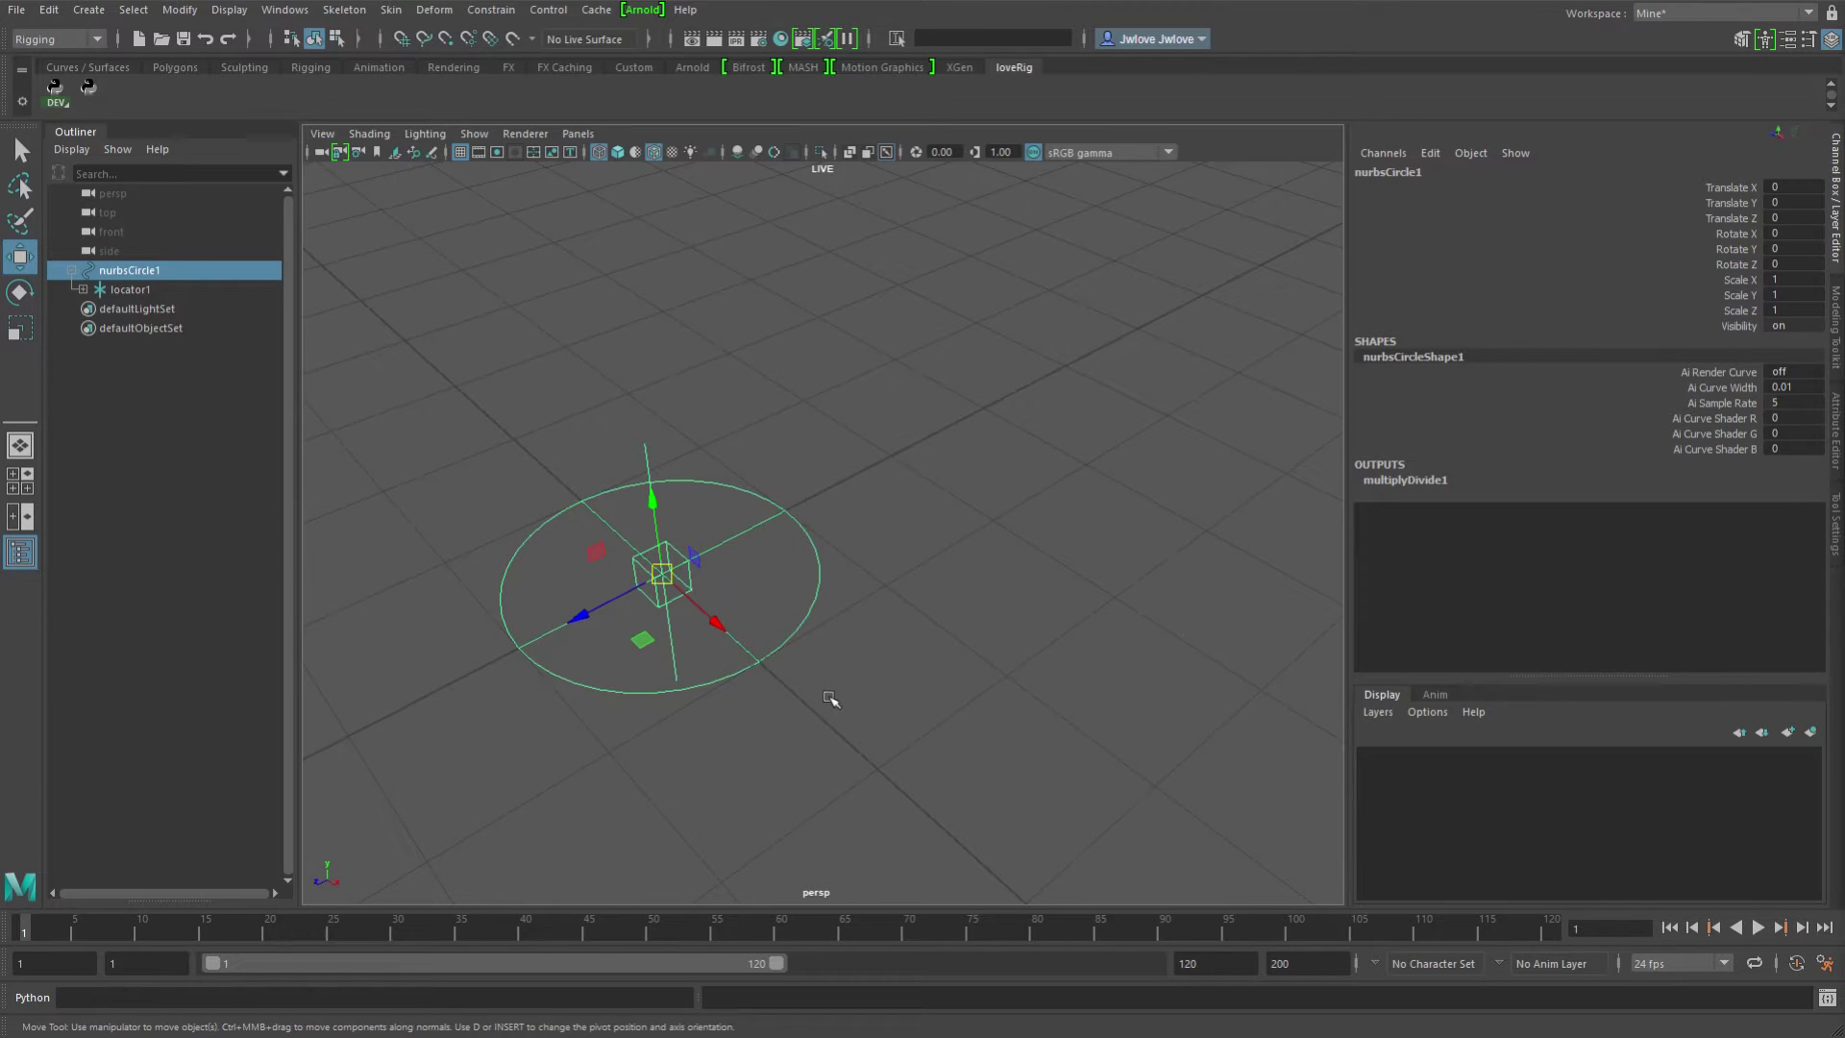
{"action": "left_click_drag", "start_coordinate": [836, 692], "coordinate": [869, 672], "text": "alt"}
{"action": "left_click", "coordinate": [82, 289]}
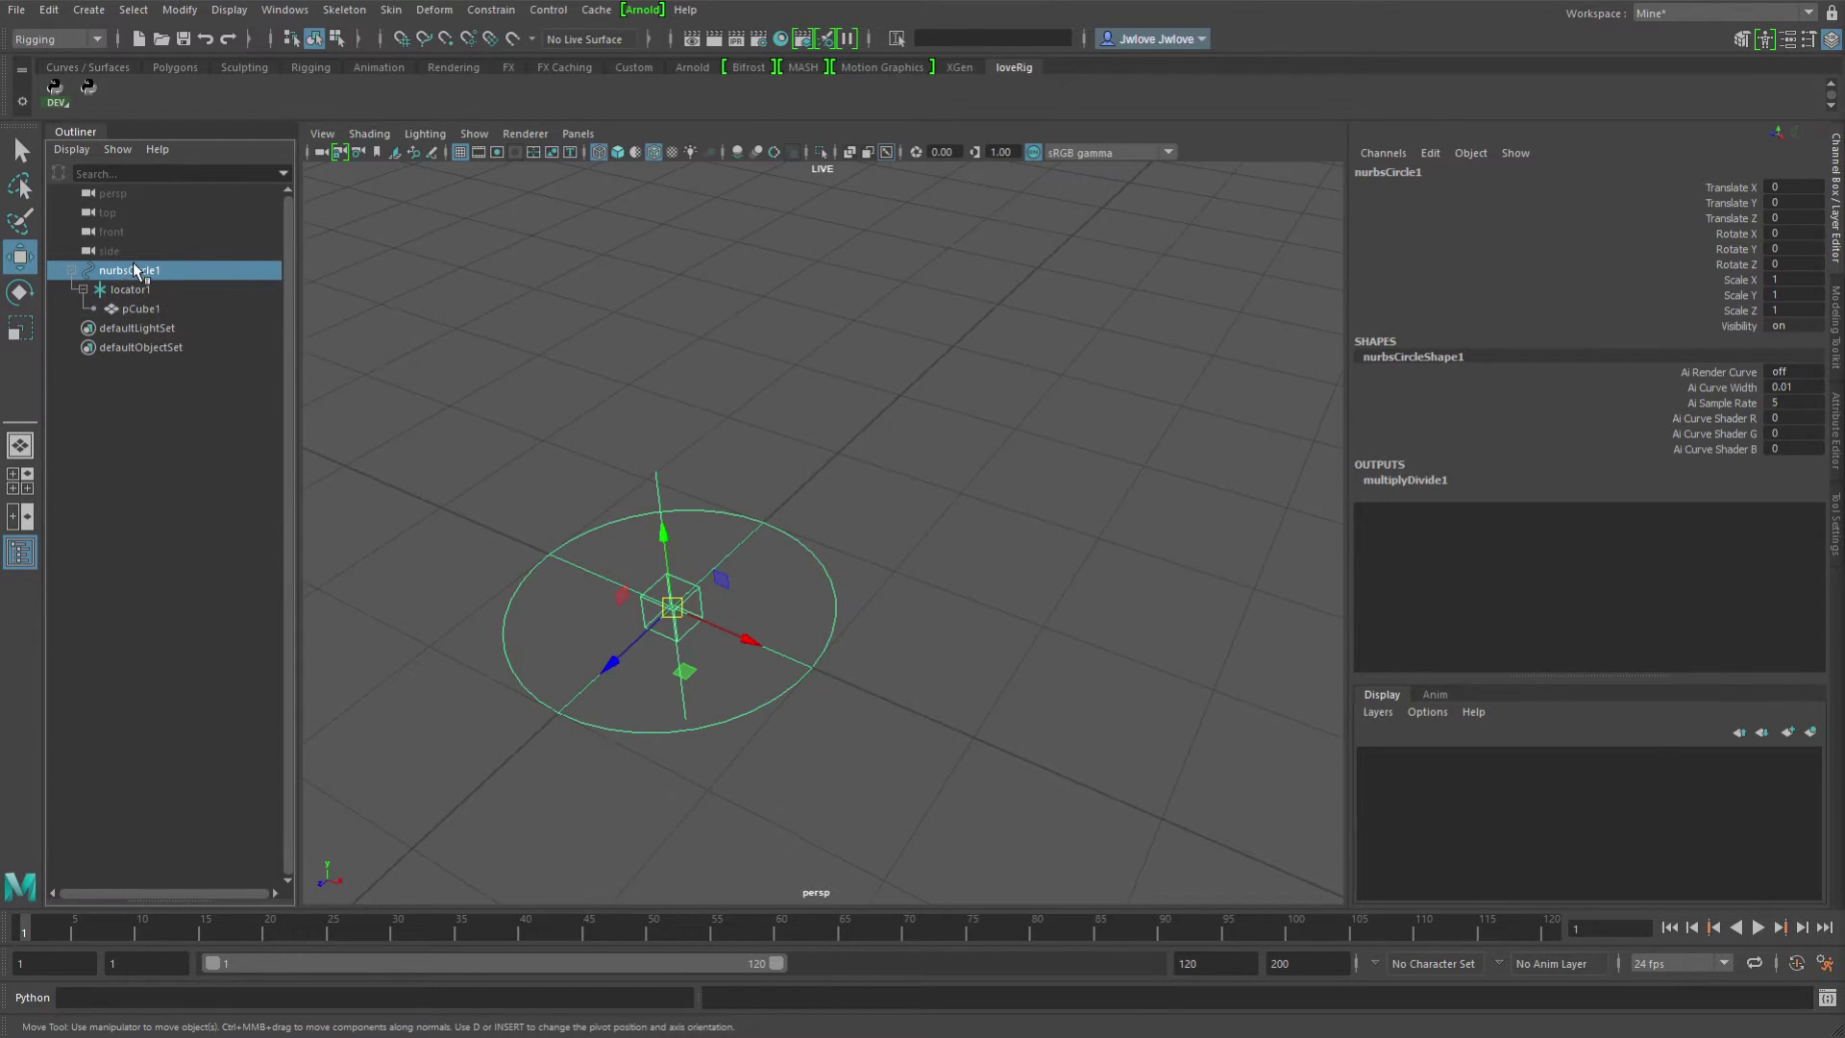
{"action": "left_click", "coordinate": [135, 288]}
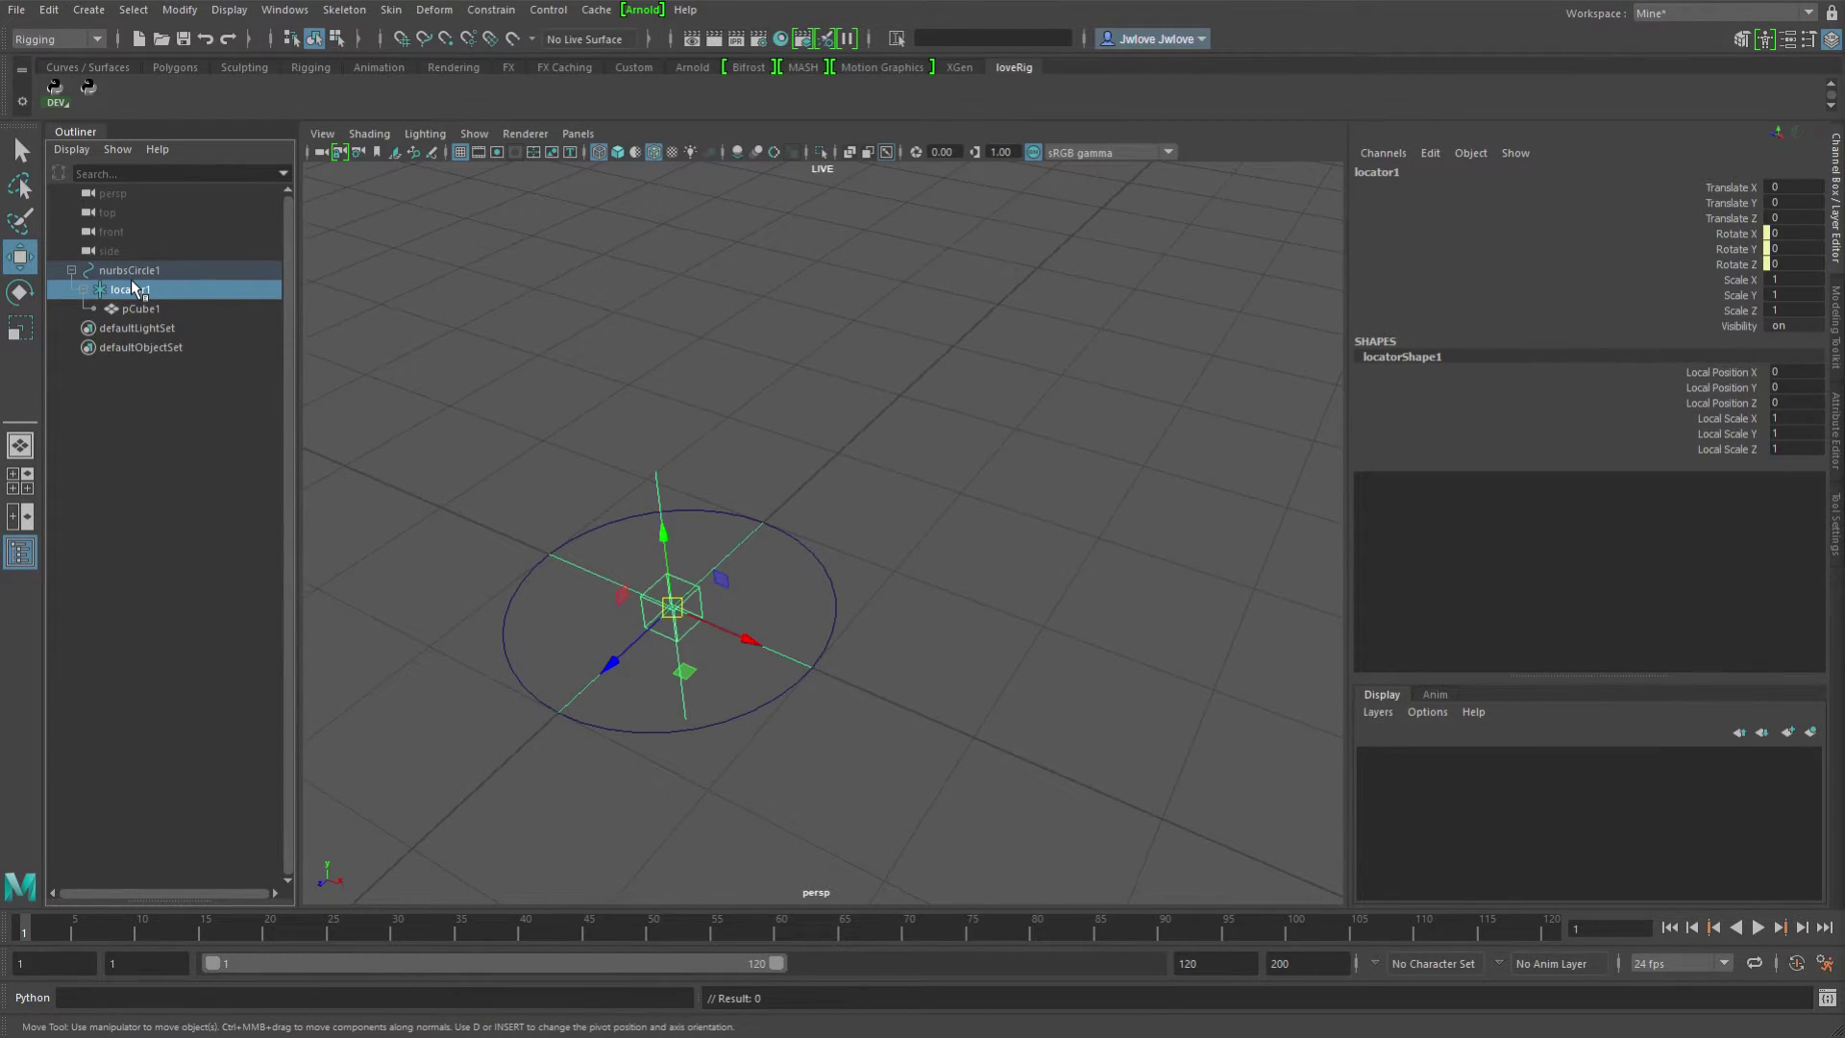
{"action": "key", "text": "shift+p"}
{"action": "middle_click_drag", "start_coordinate": [134, 288], "coordinate": [114, 293]}
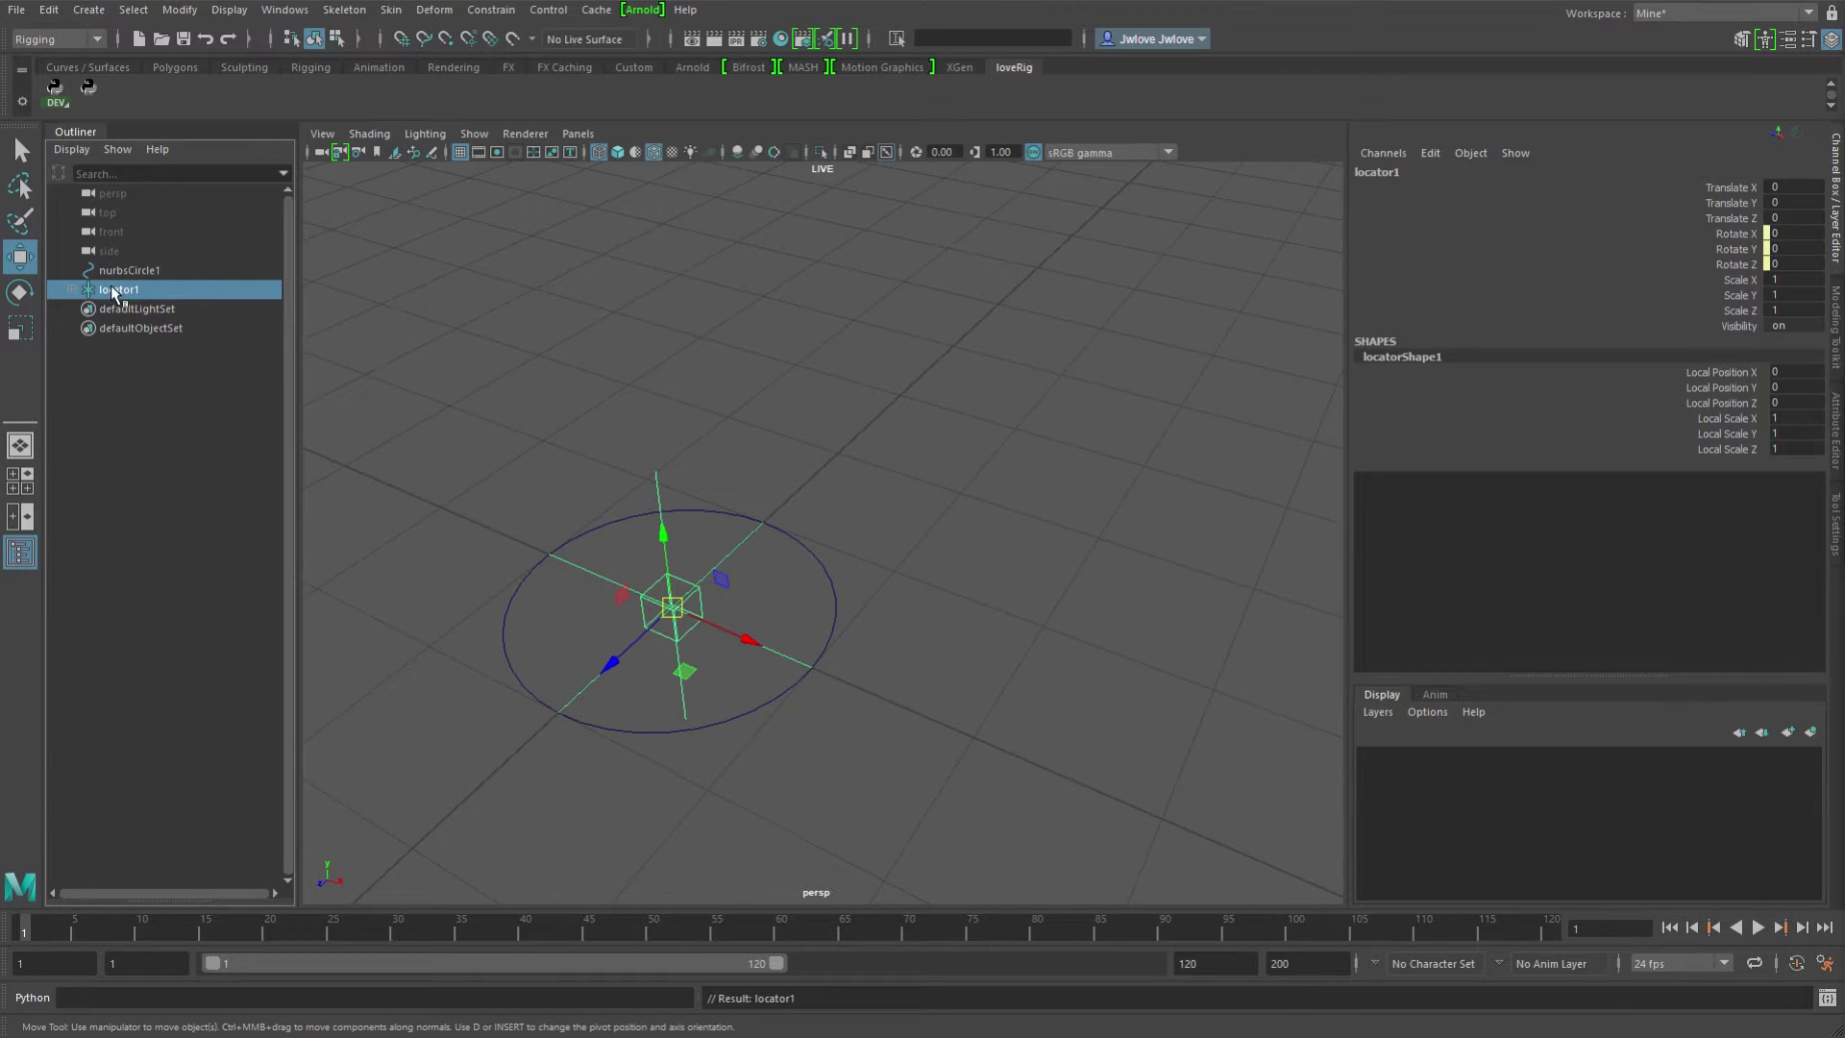
Parent nurbsCircle1 under pCube1 as a test.
{"action": "left_click", "coordinate": [72, 289]}
{"action": "left_click", "coordinate": [131, 270]}
{"action": "left_click", "coordinate": [134, 309], "text": "ctrl"}
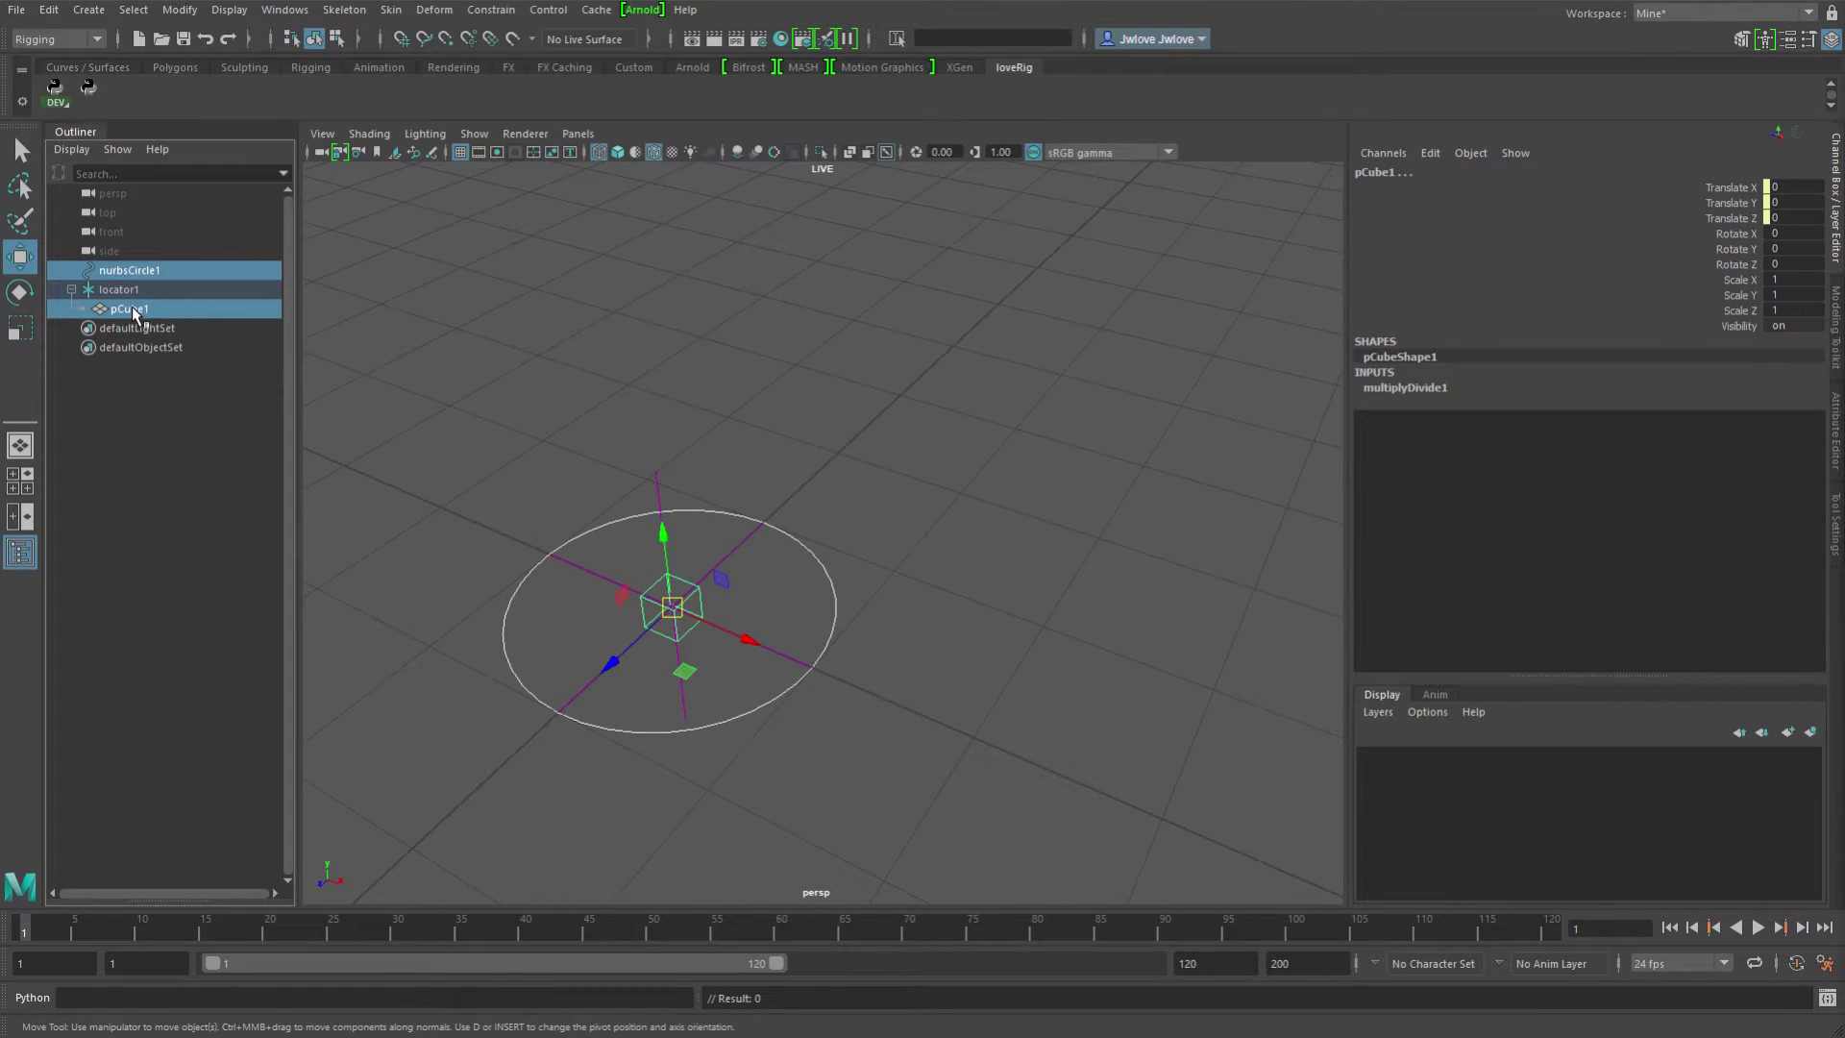
{"action": "key", "text": "p"}
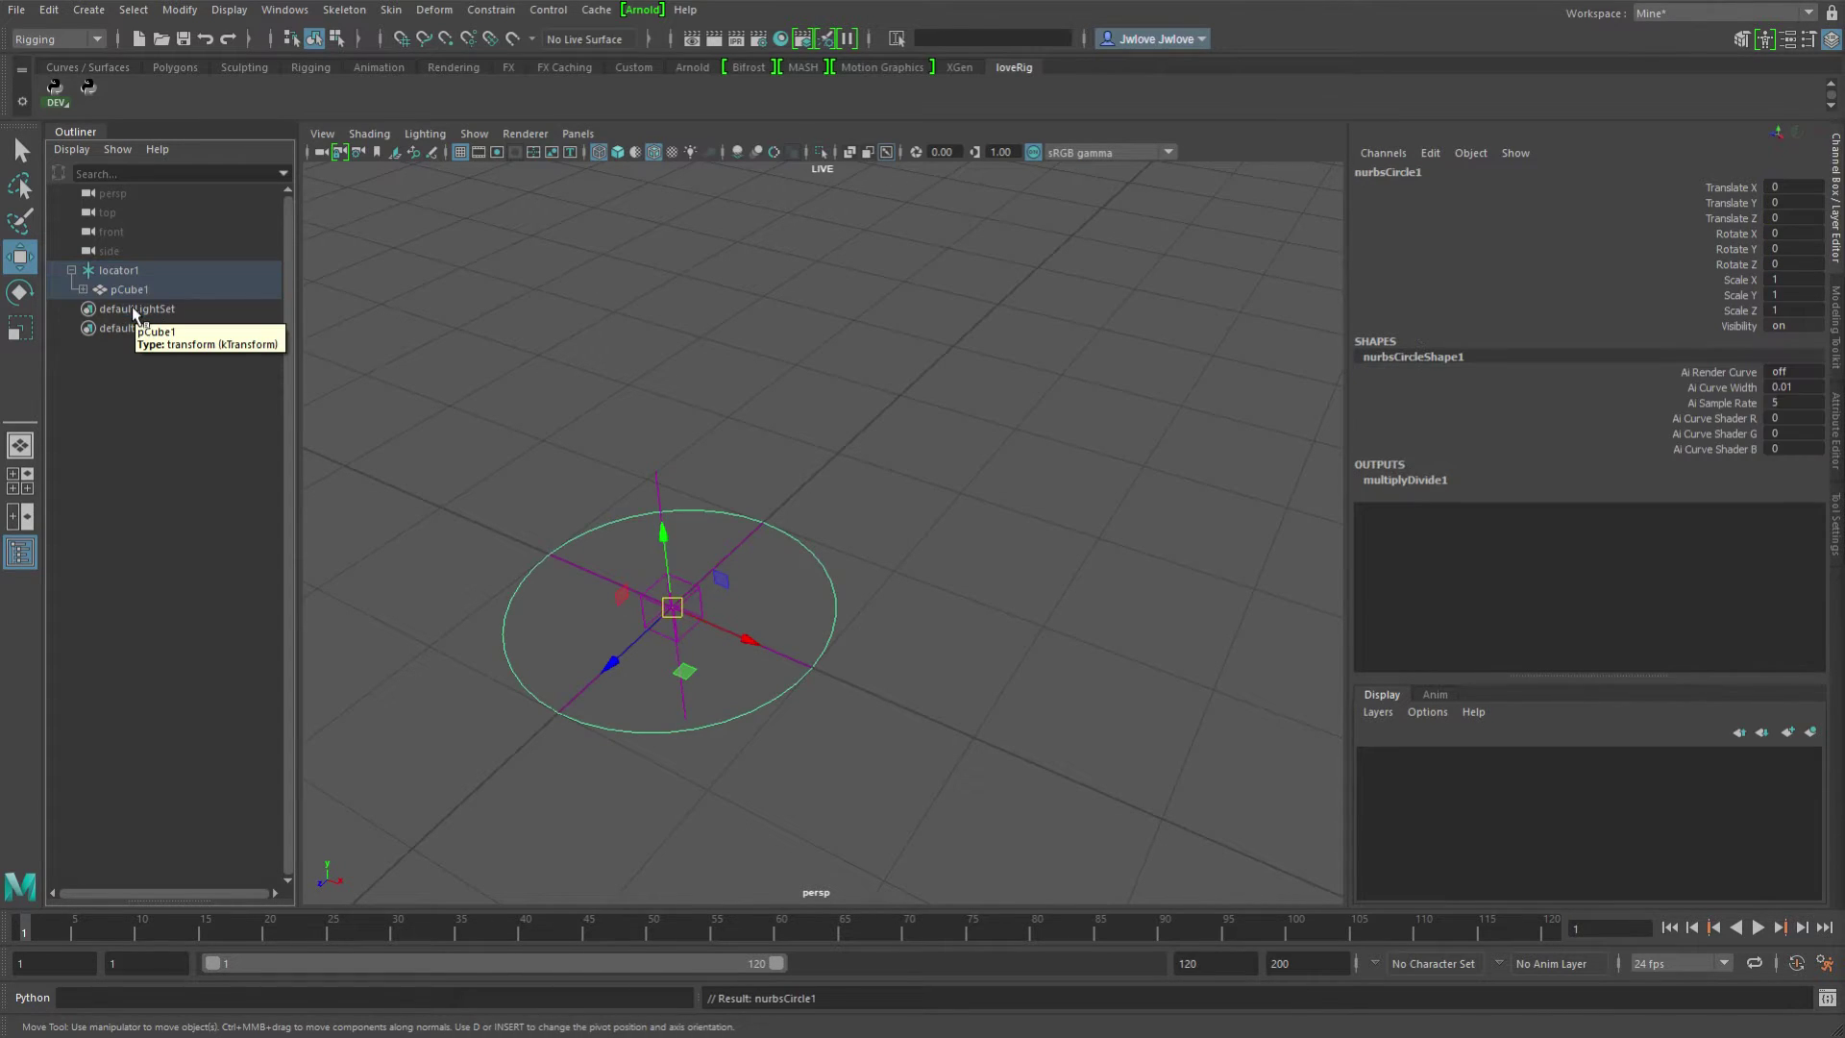
{"action": "left_click", "coordinate": [83, 288]}
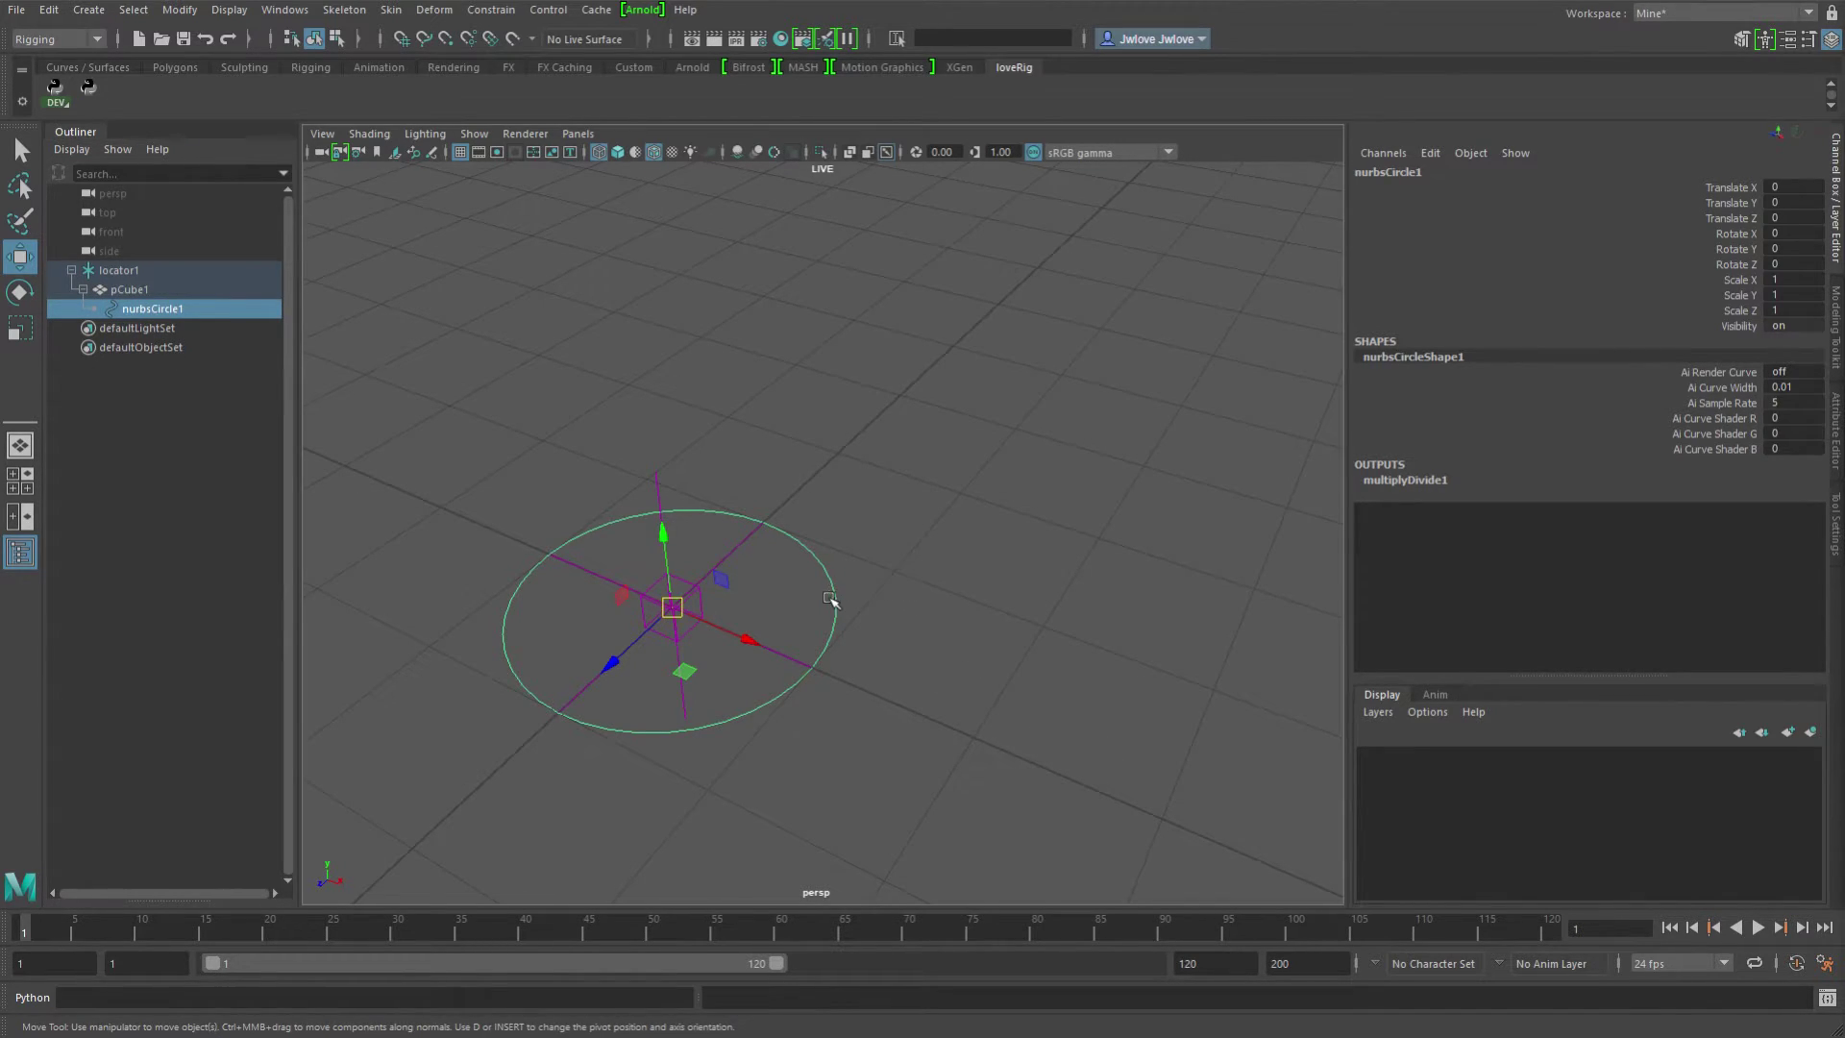
Move and rotate the nested circle to see how the cube responds.
{"action": "middle_click_drag", "start_coordinate": [815, 715], "coordinate": [915, 805]}
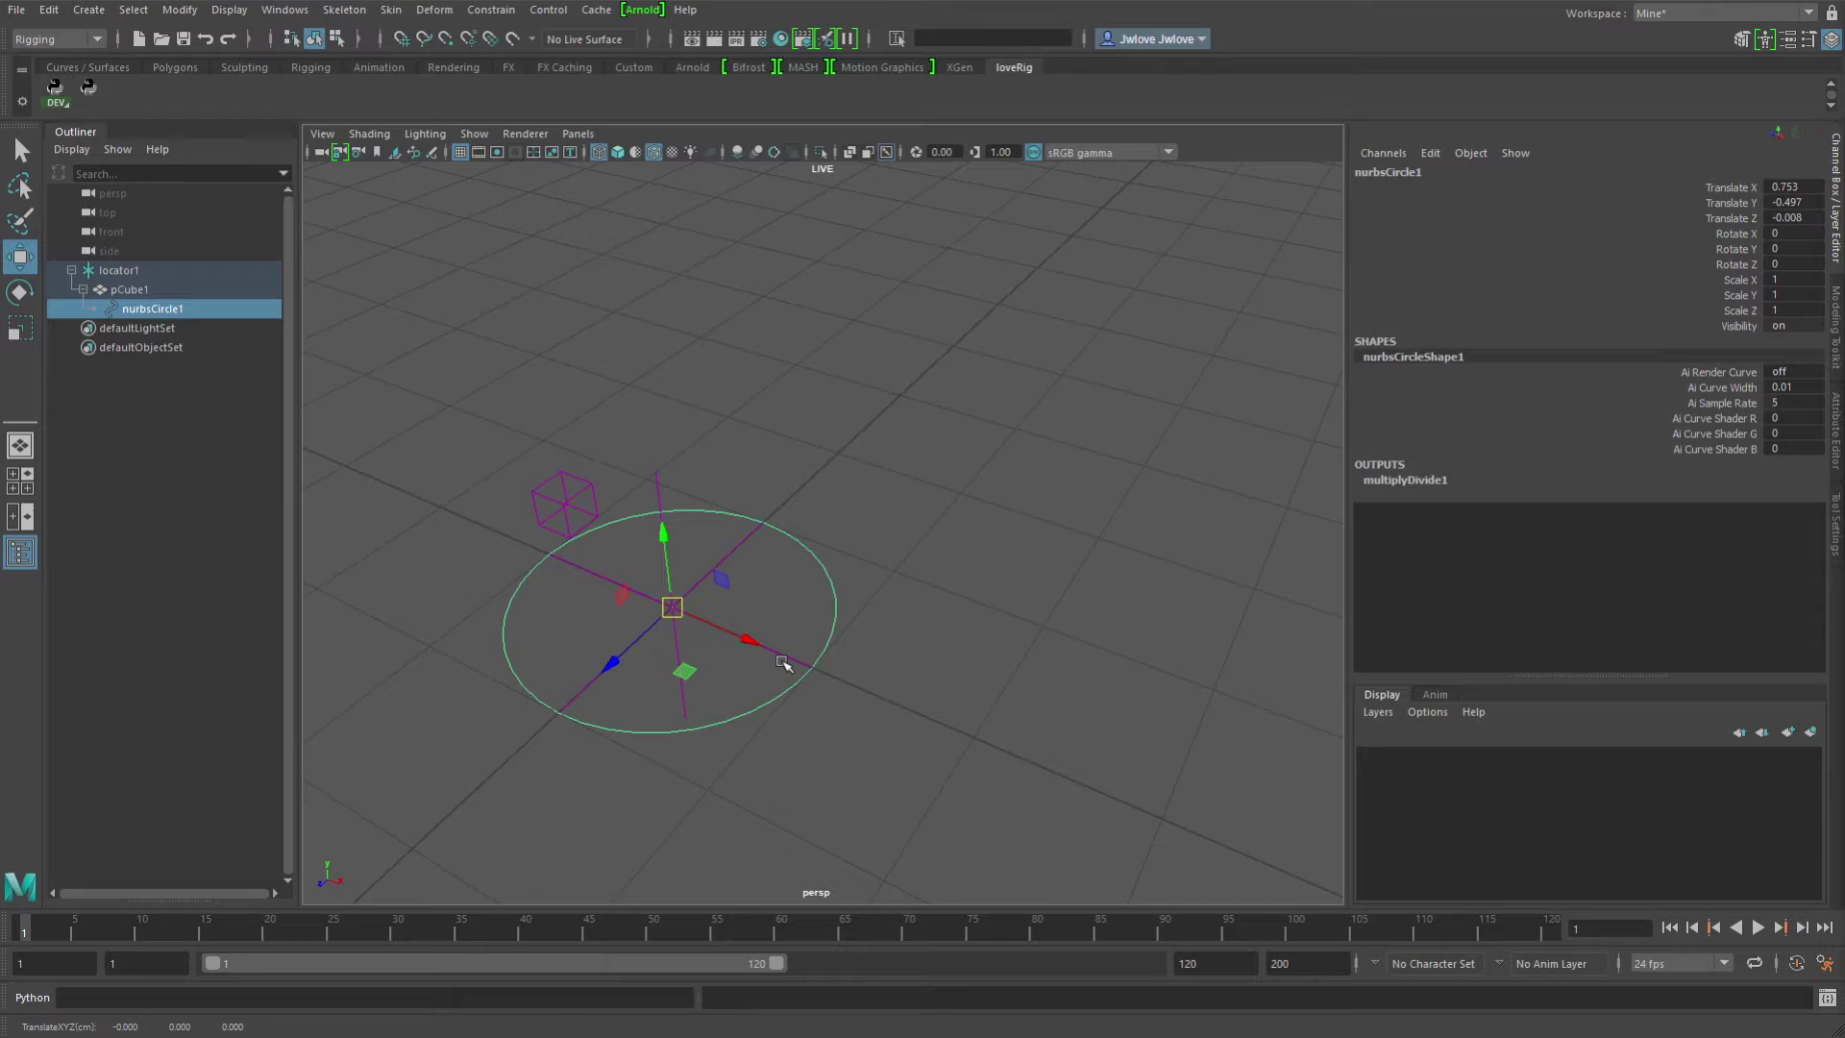
{"action": "key", "text": "e"}
{"action": "middle_click_drag", "start_coordinate": [724, 659], "coordinate": [795, 462]}
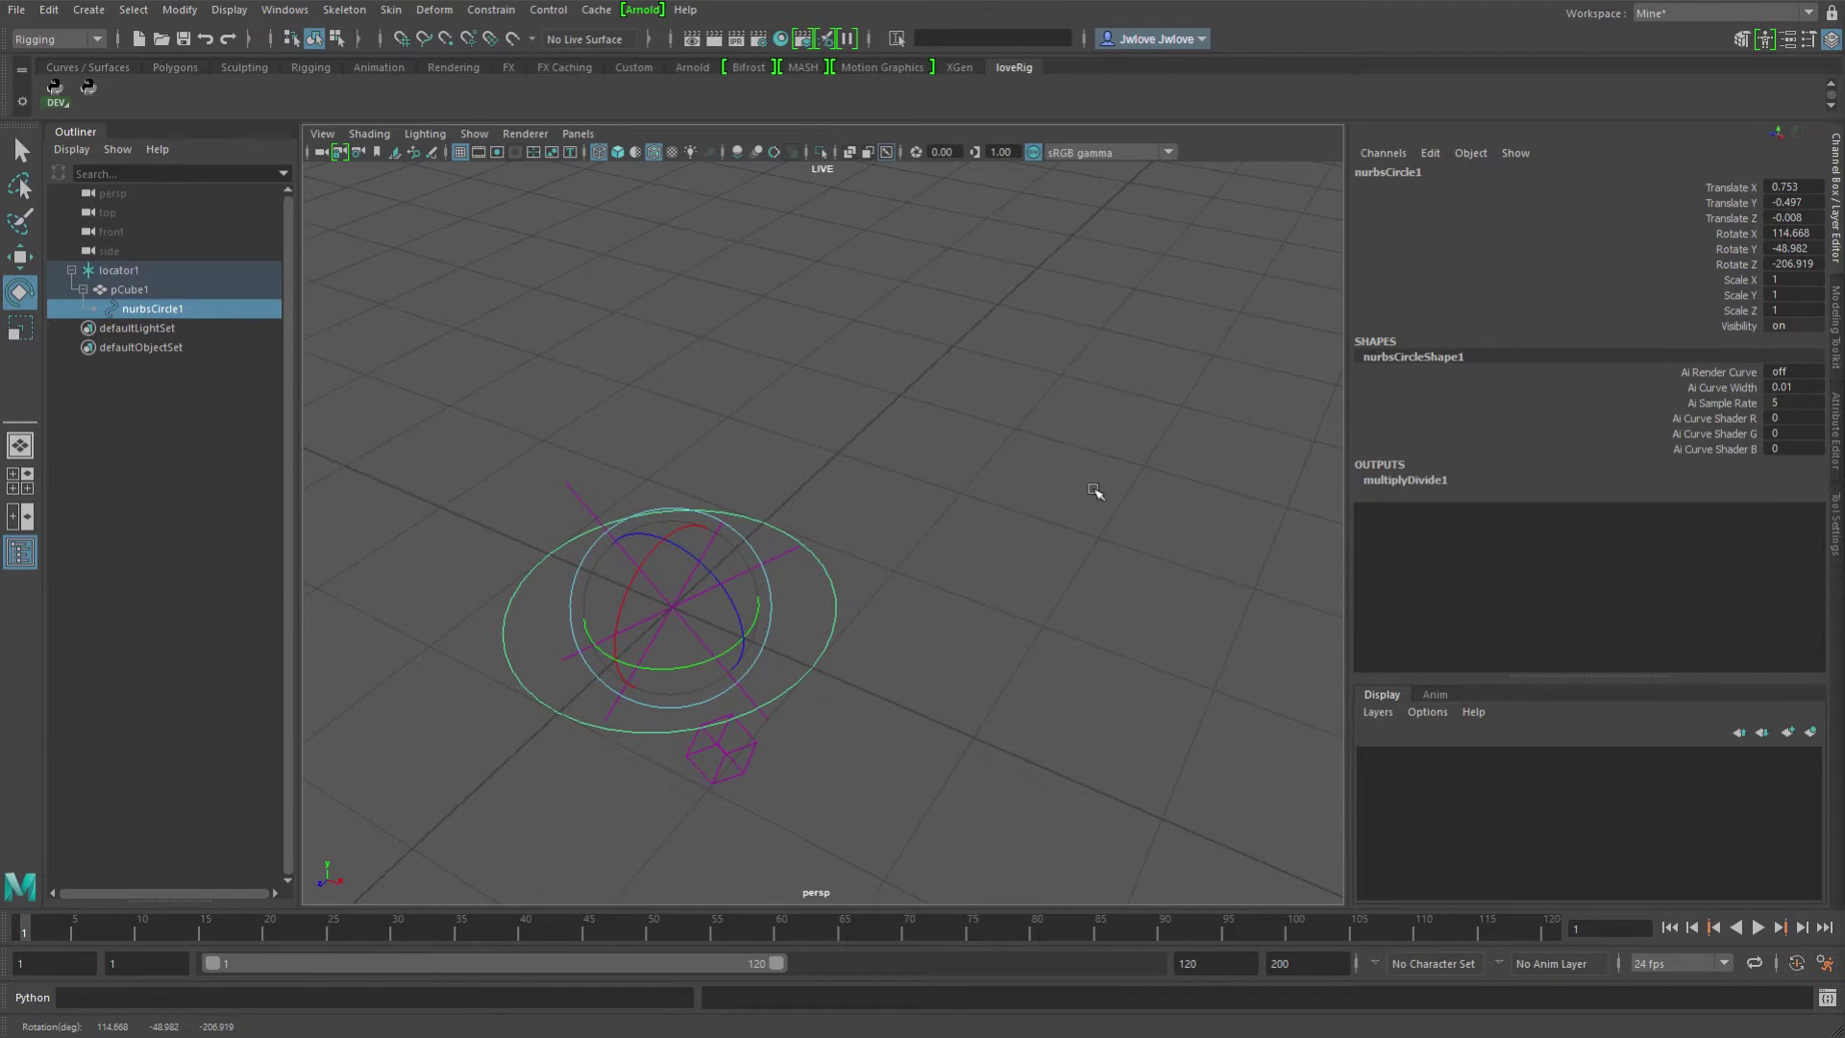
{"action": "left_click_drag", "start_coordinate": [991, 782], "coordinate": [865, 486], "text": "alt"}
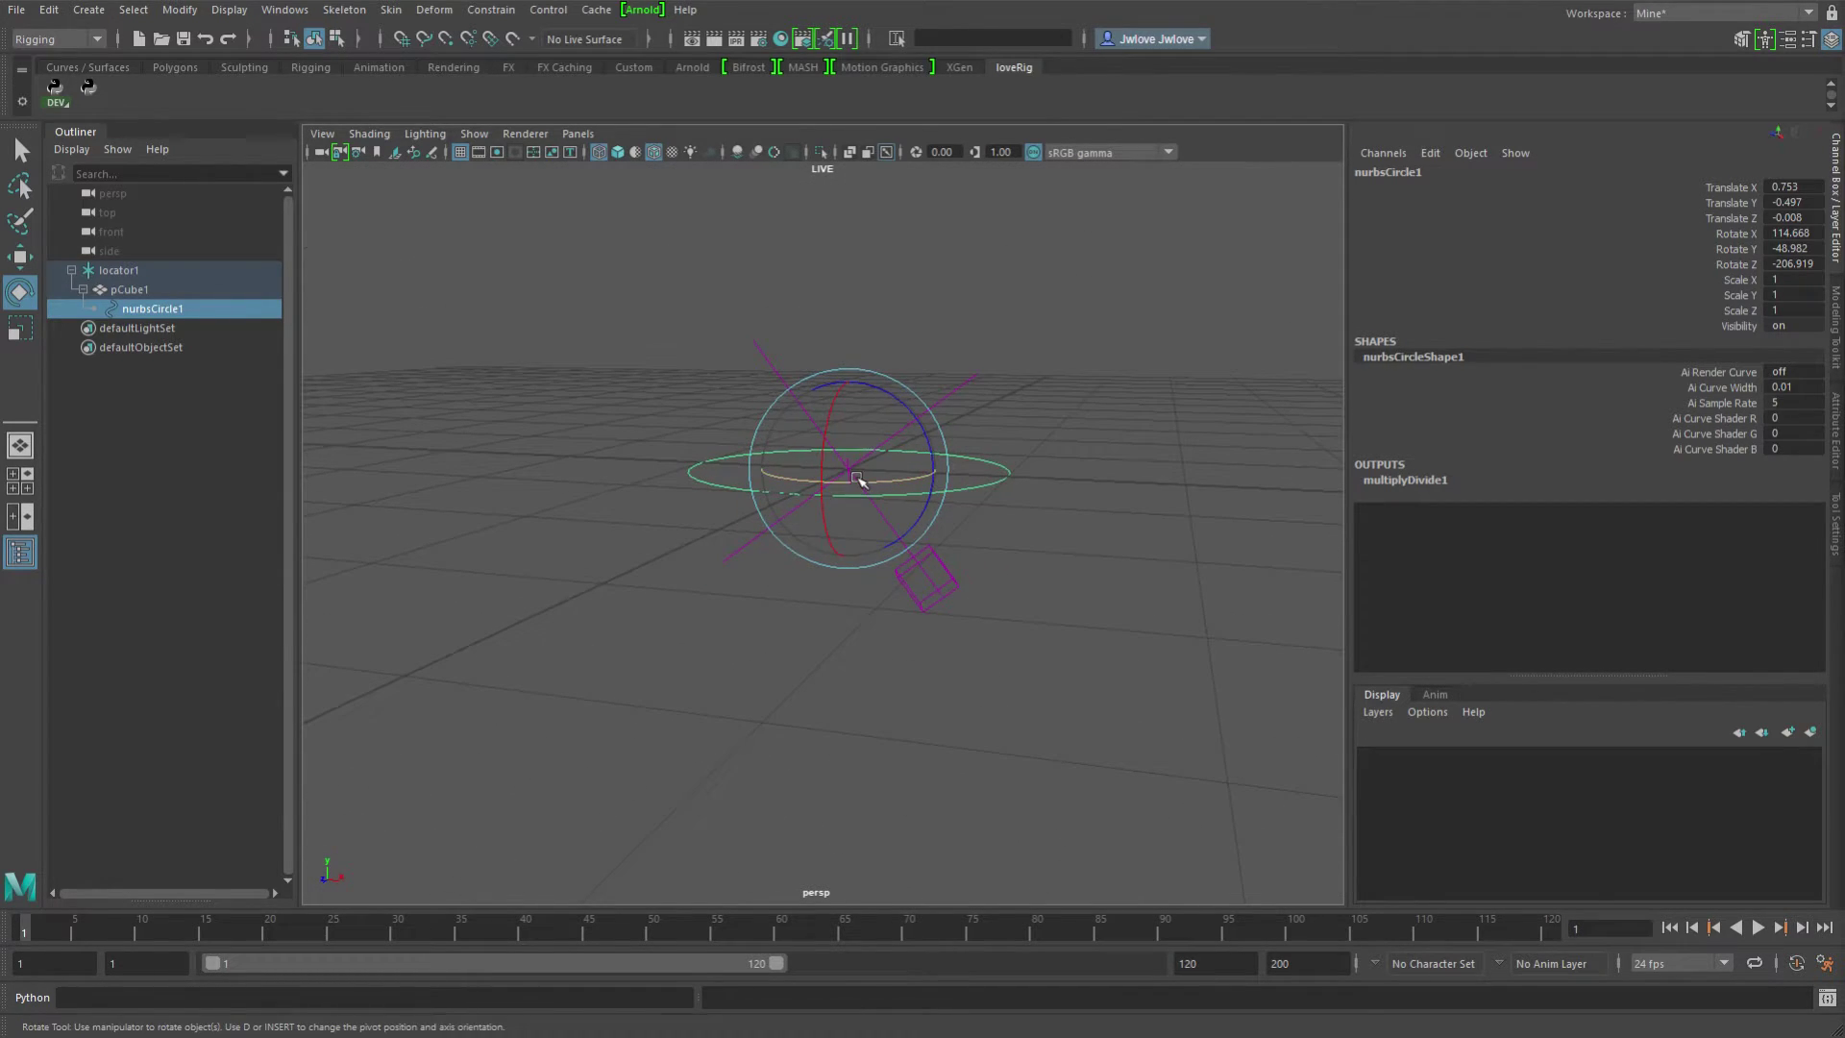
{"action": "middle_click_drag", "start_coordinate": [864, 486], "coordinate": [865, 414]}
Reset the circle to zero and unparent it back to the top level.
{"action": "left_click", "coordinate": [90, 91]}
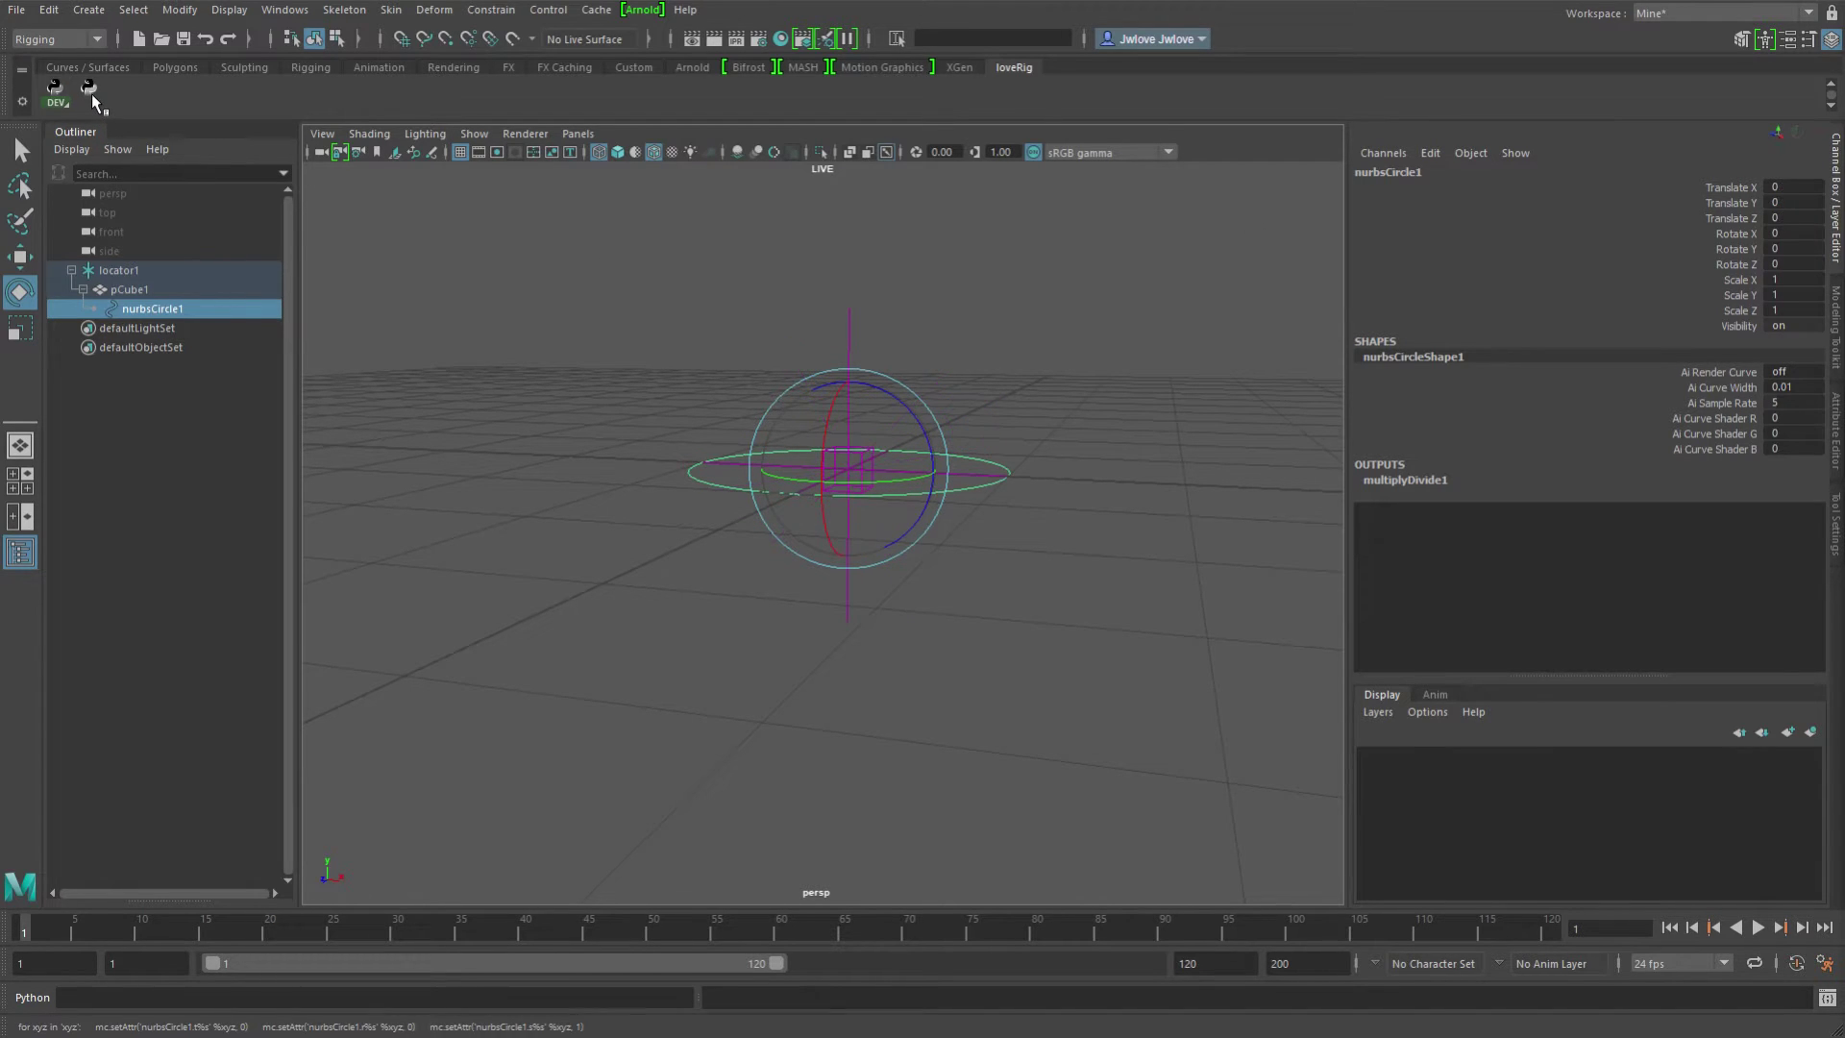
{"action": "left_click", "coordinate": [140, 310]}
{"action": "key", "text": "shift+p"}
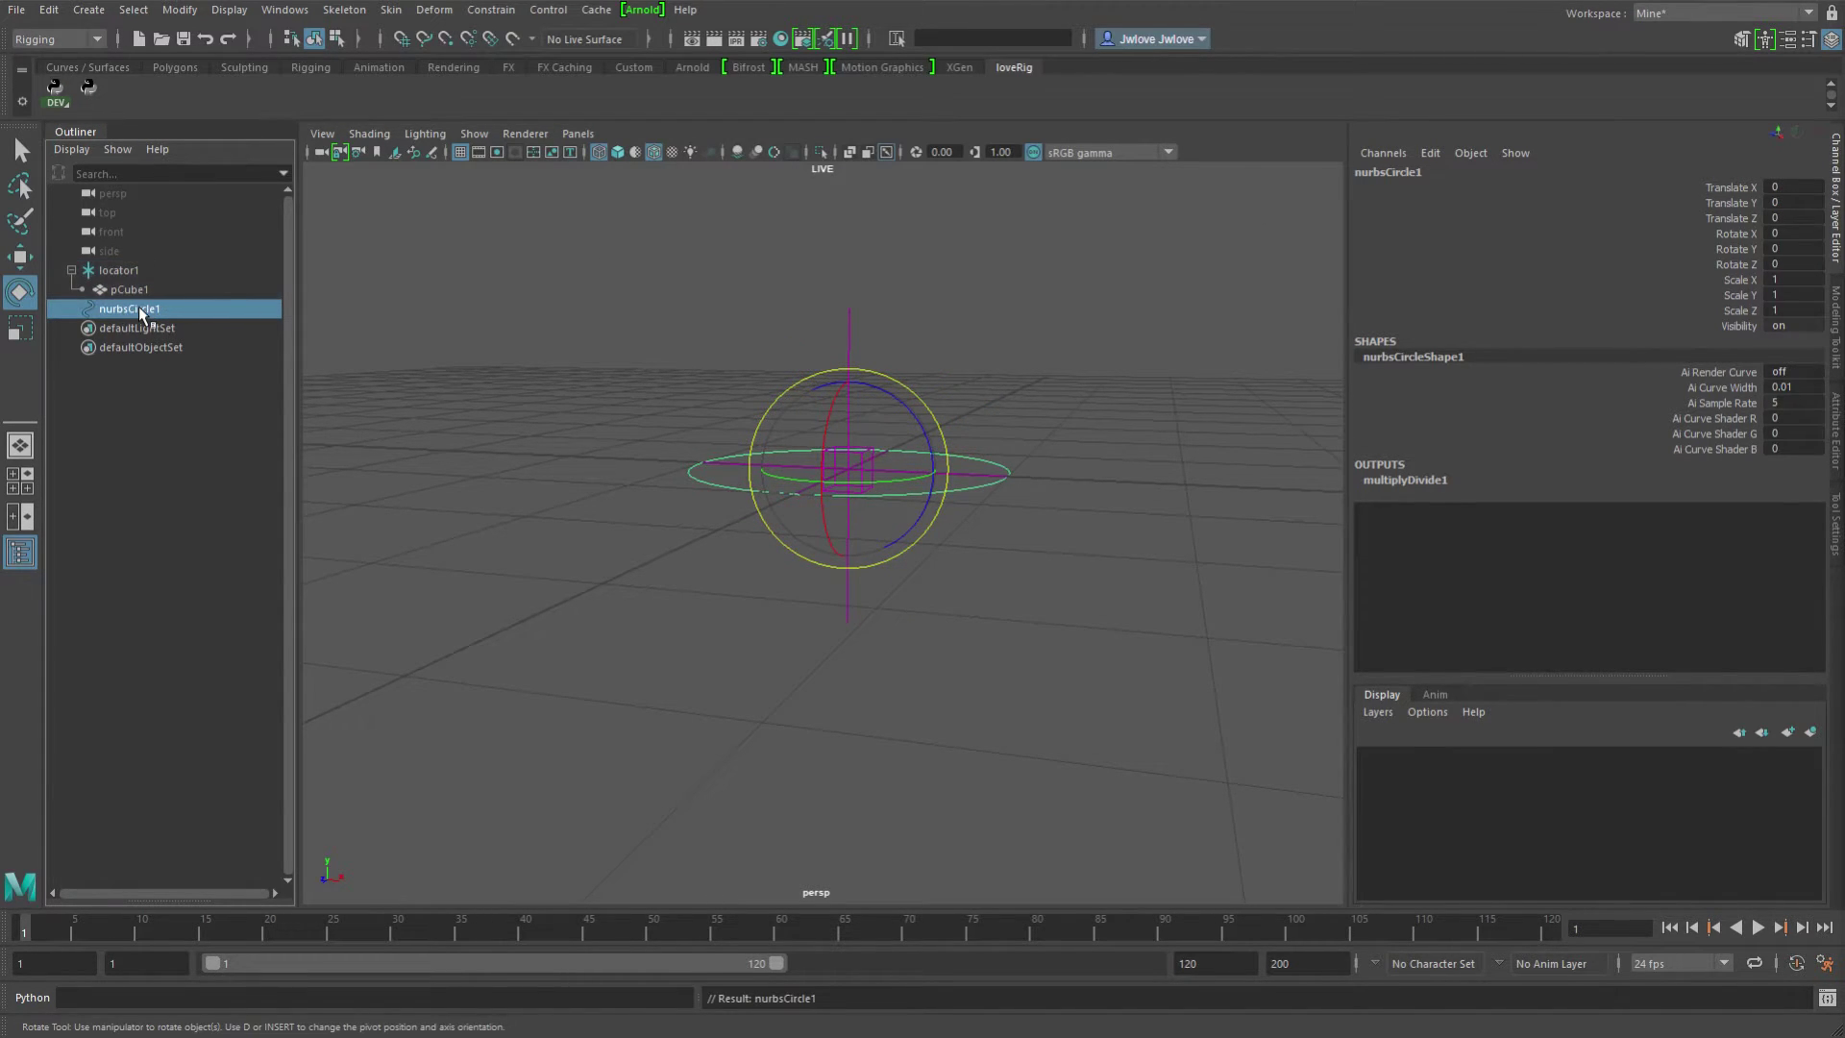
Parent locator1 under nurbsCircle1 and expand the circle > locator1 > pCube1 hierarchy.
{"action": "left_click", "coordinate": [125, 270]}
{"action": "left_click", "coordinate": [140, 308], "text": "ctrl"}
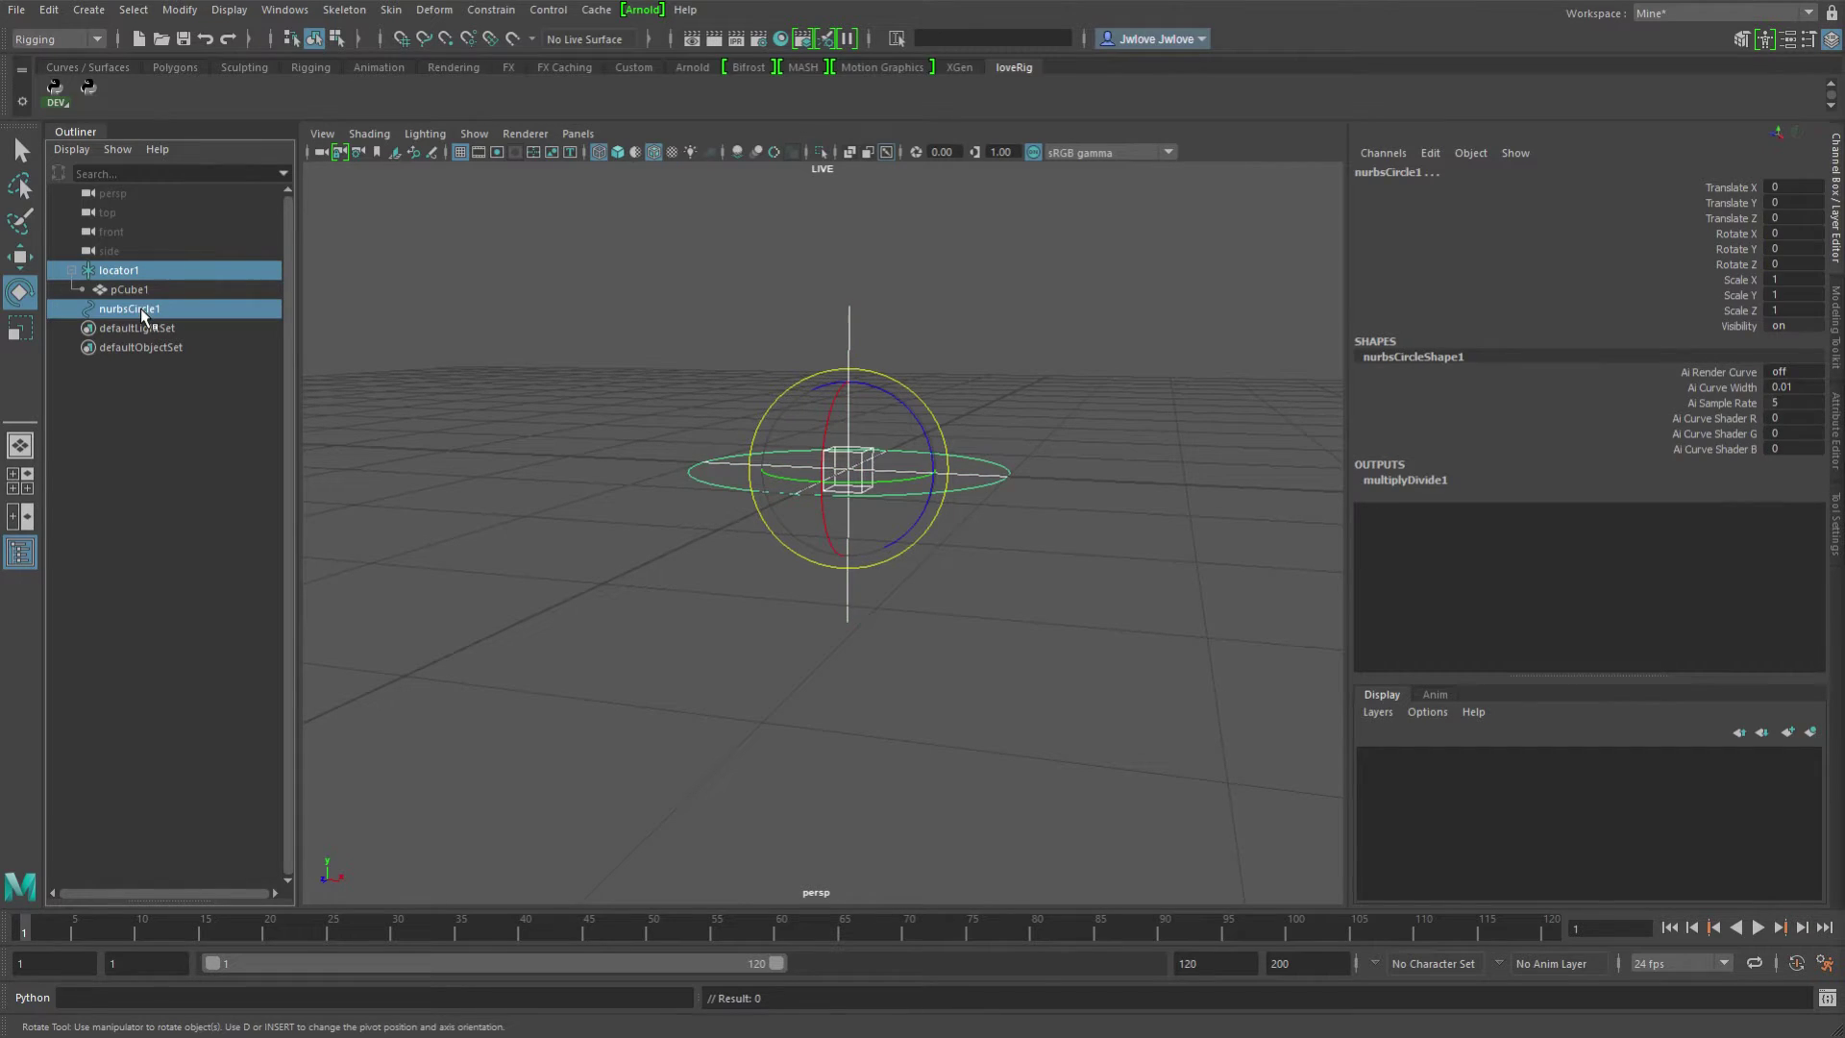
{"action": "key", "text": "p"}
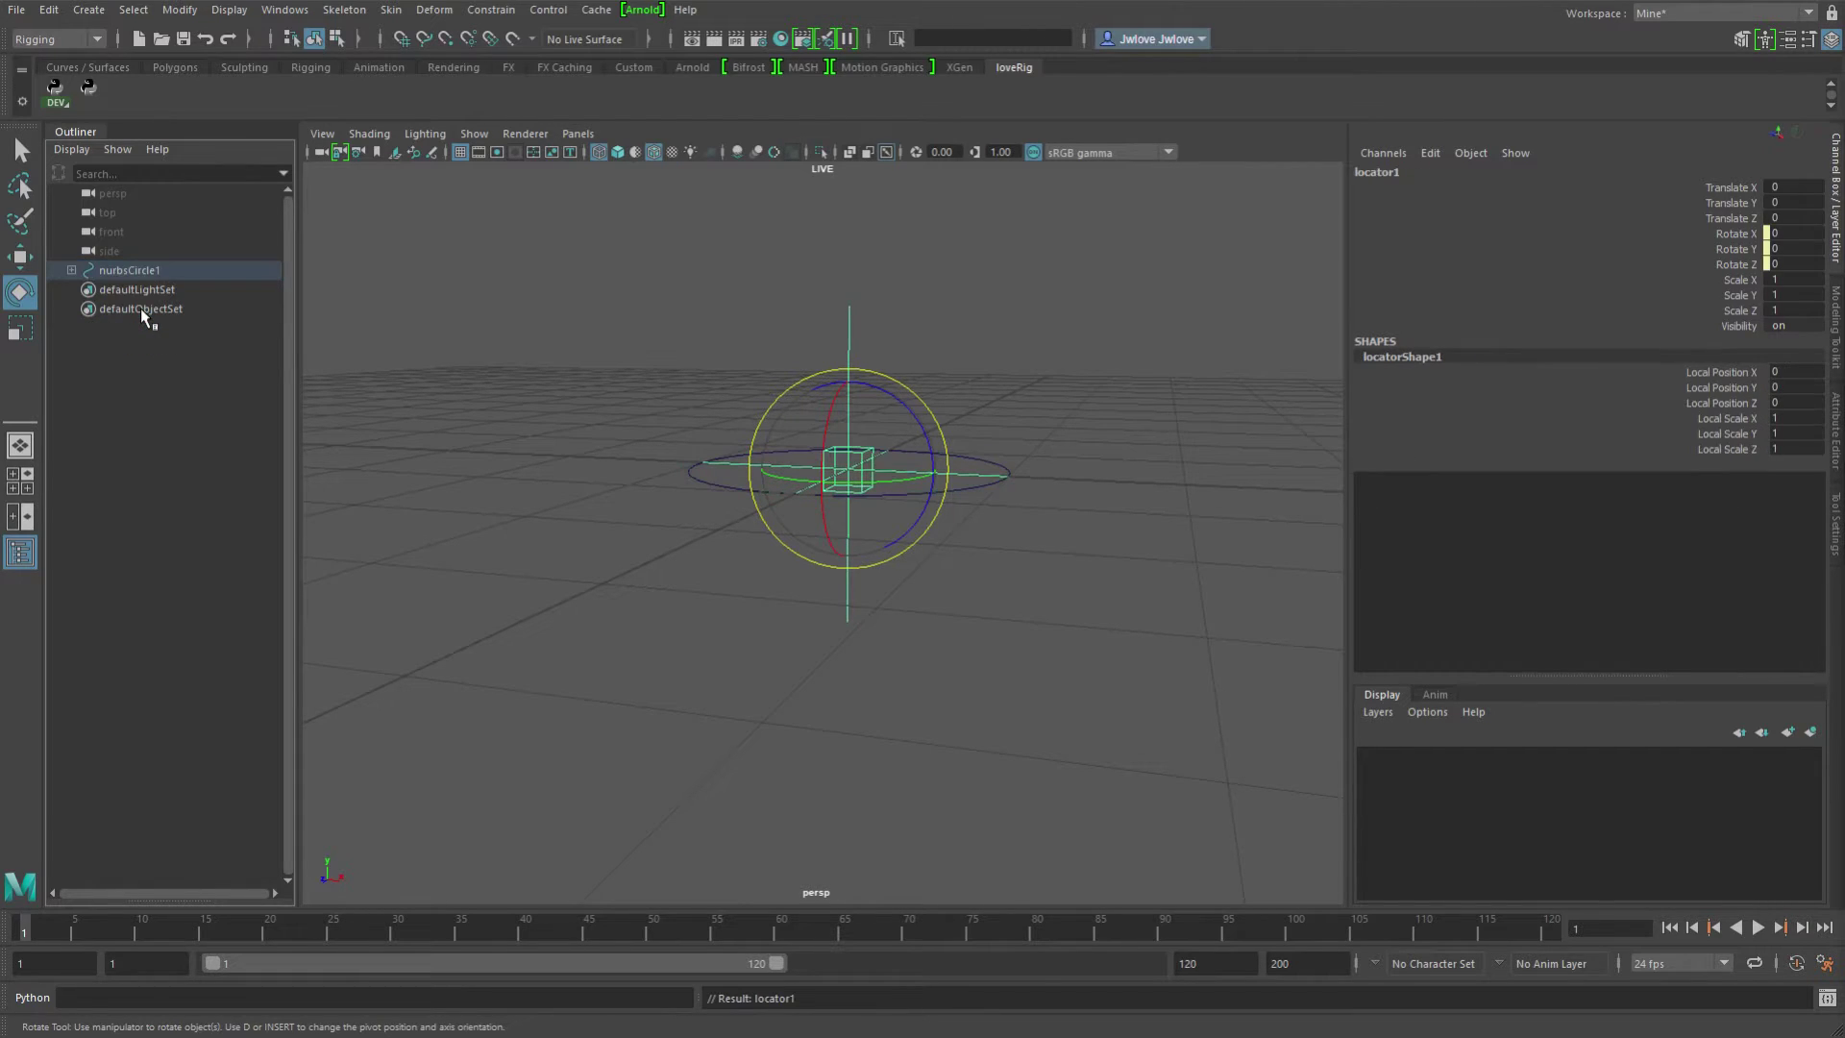
{"action": "left_click", "coordinate": [71, 270]}
{"action": "left_click", "coordinate": [83, 289]}
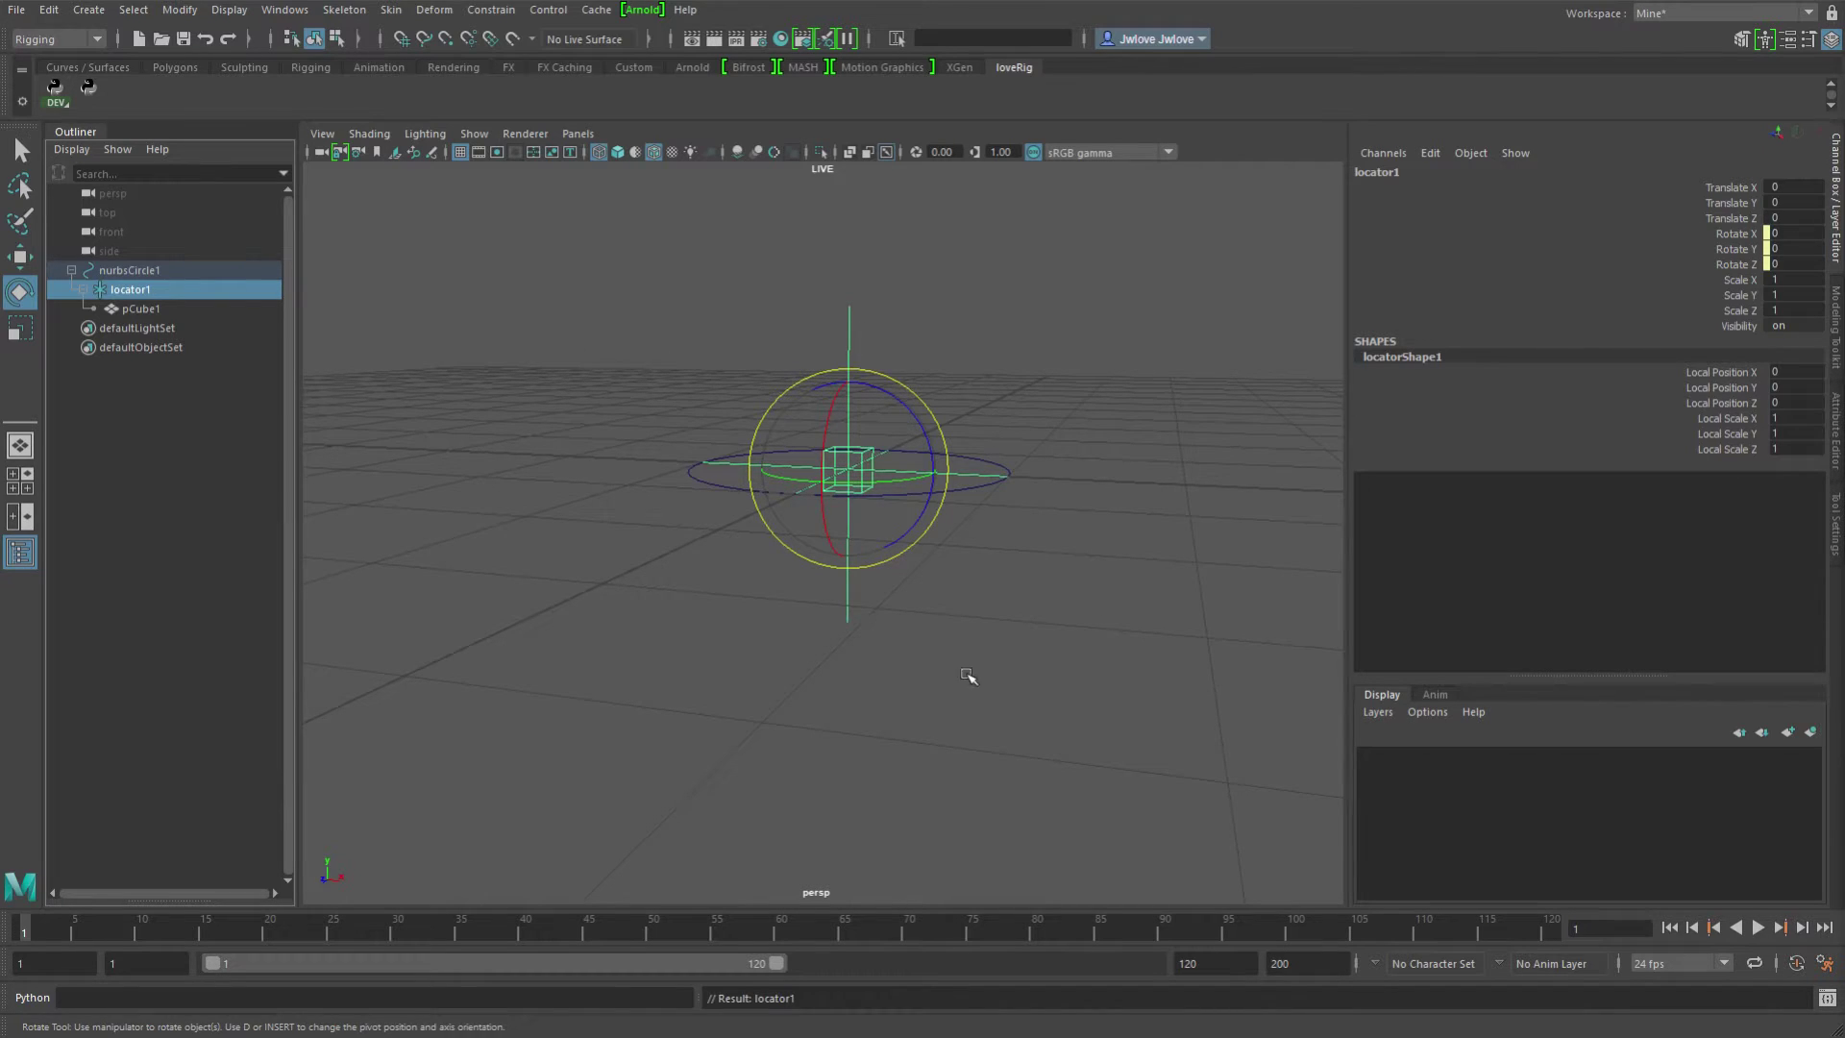
{"action": "left_click_drag", "start_coordinate": [968, 675], "coordinate": [1018, 627], "text": "alt"}
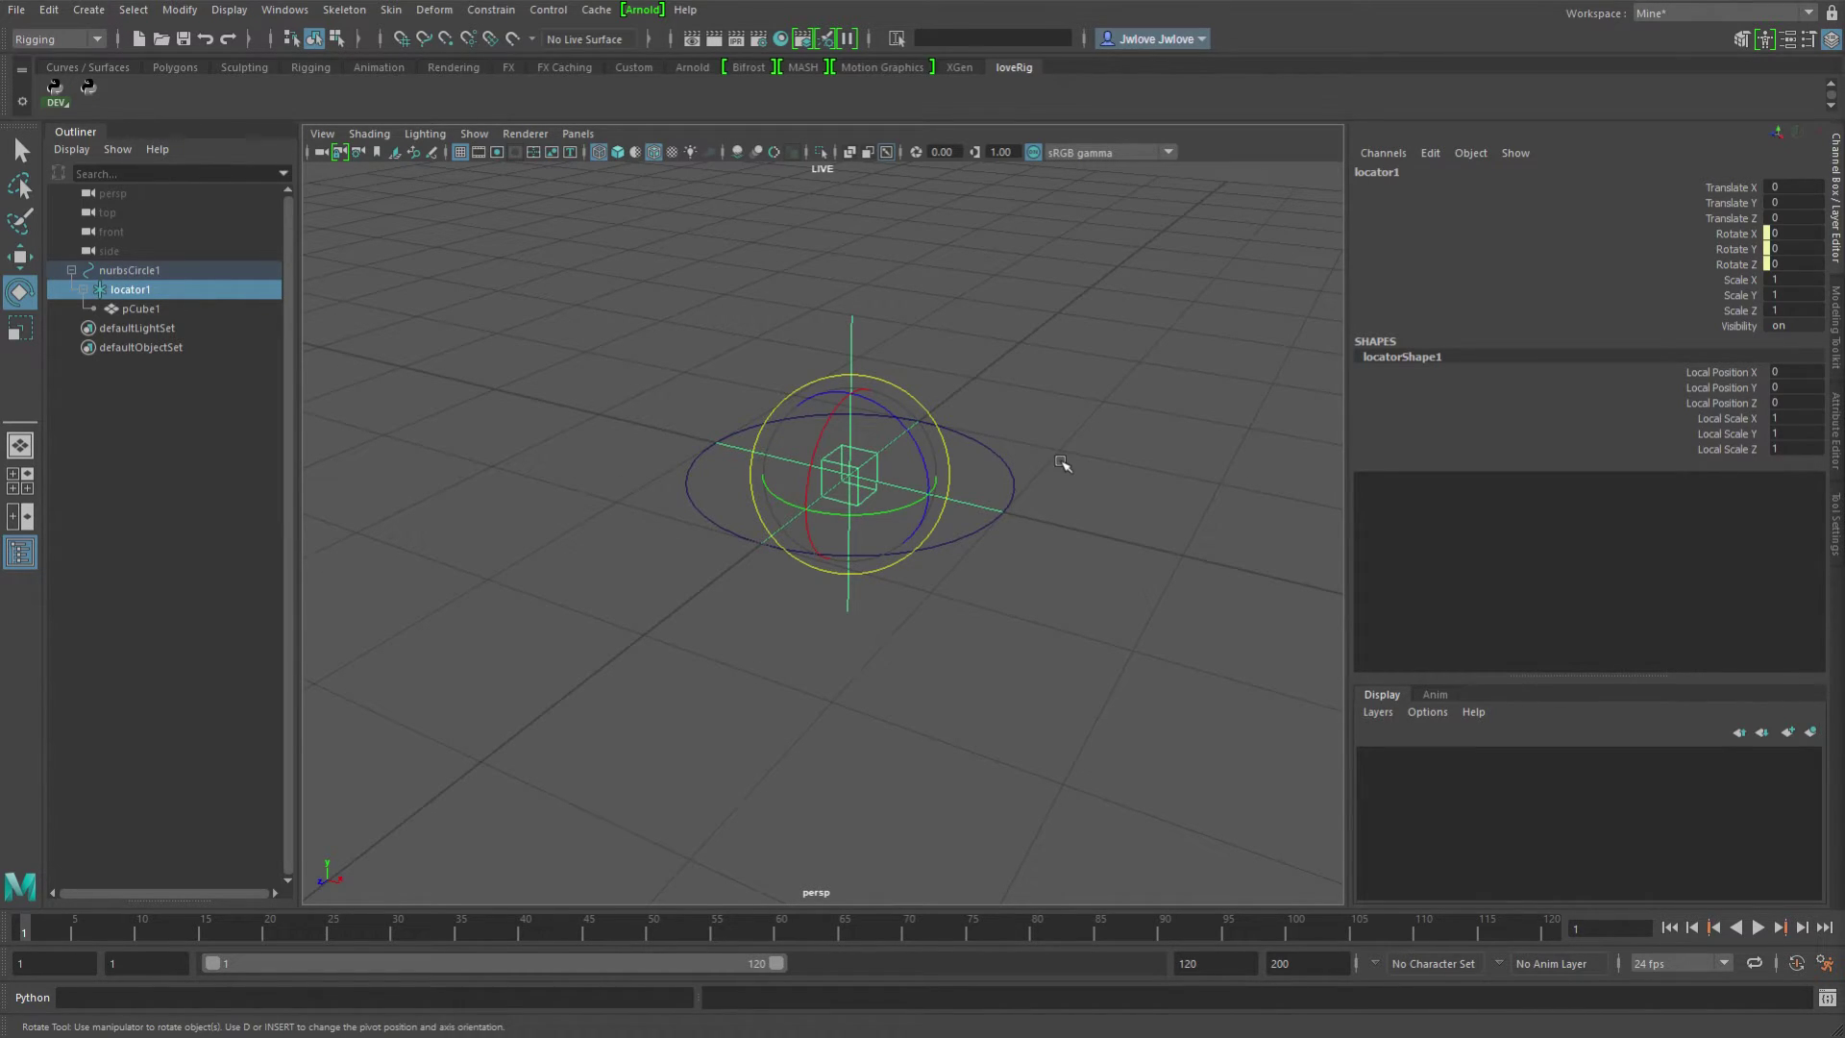
Arrange the rig nodes in the Node Editor and expand Scale on nurbsCircle1 and pCube1.
{"action": "key", "text": "ctrl+shift+n"}
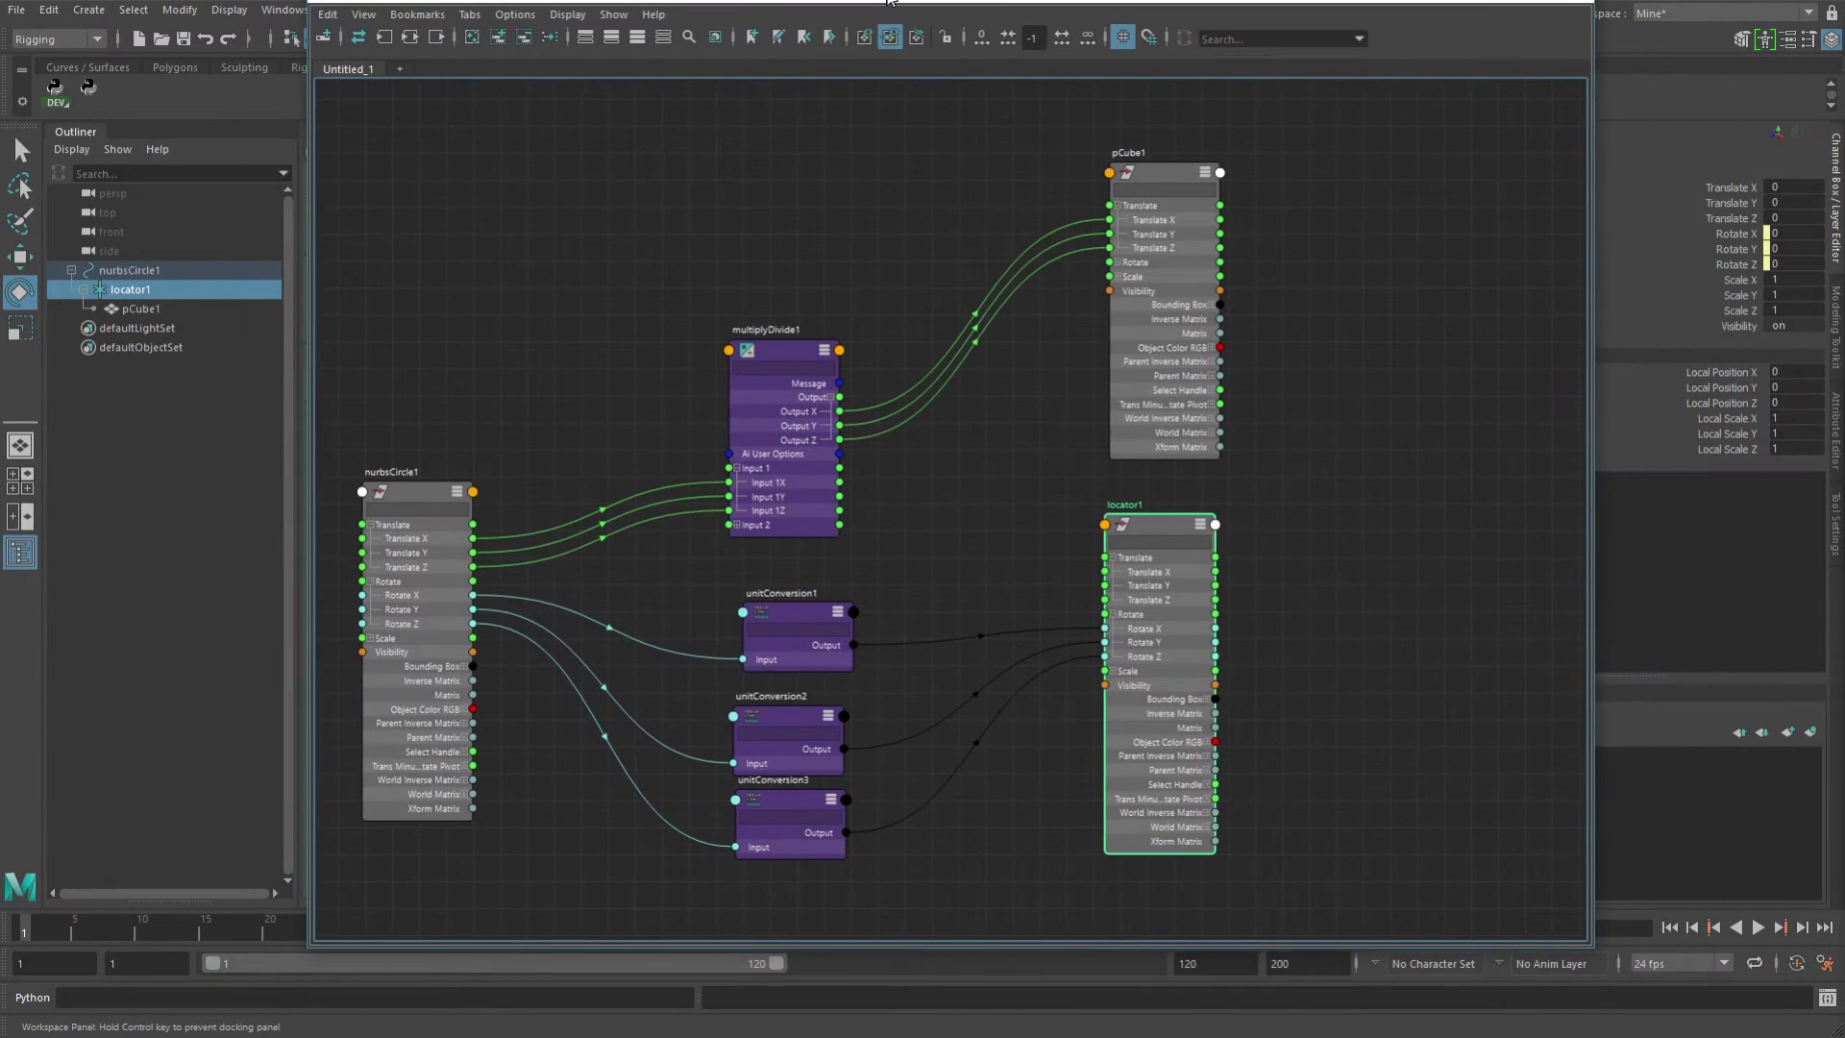
{"action": "left_click_drag", "start_coordinate": [1173, 177], "coordinate": [1490, 346]}
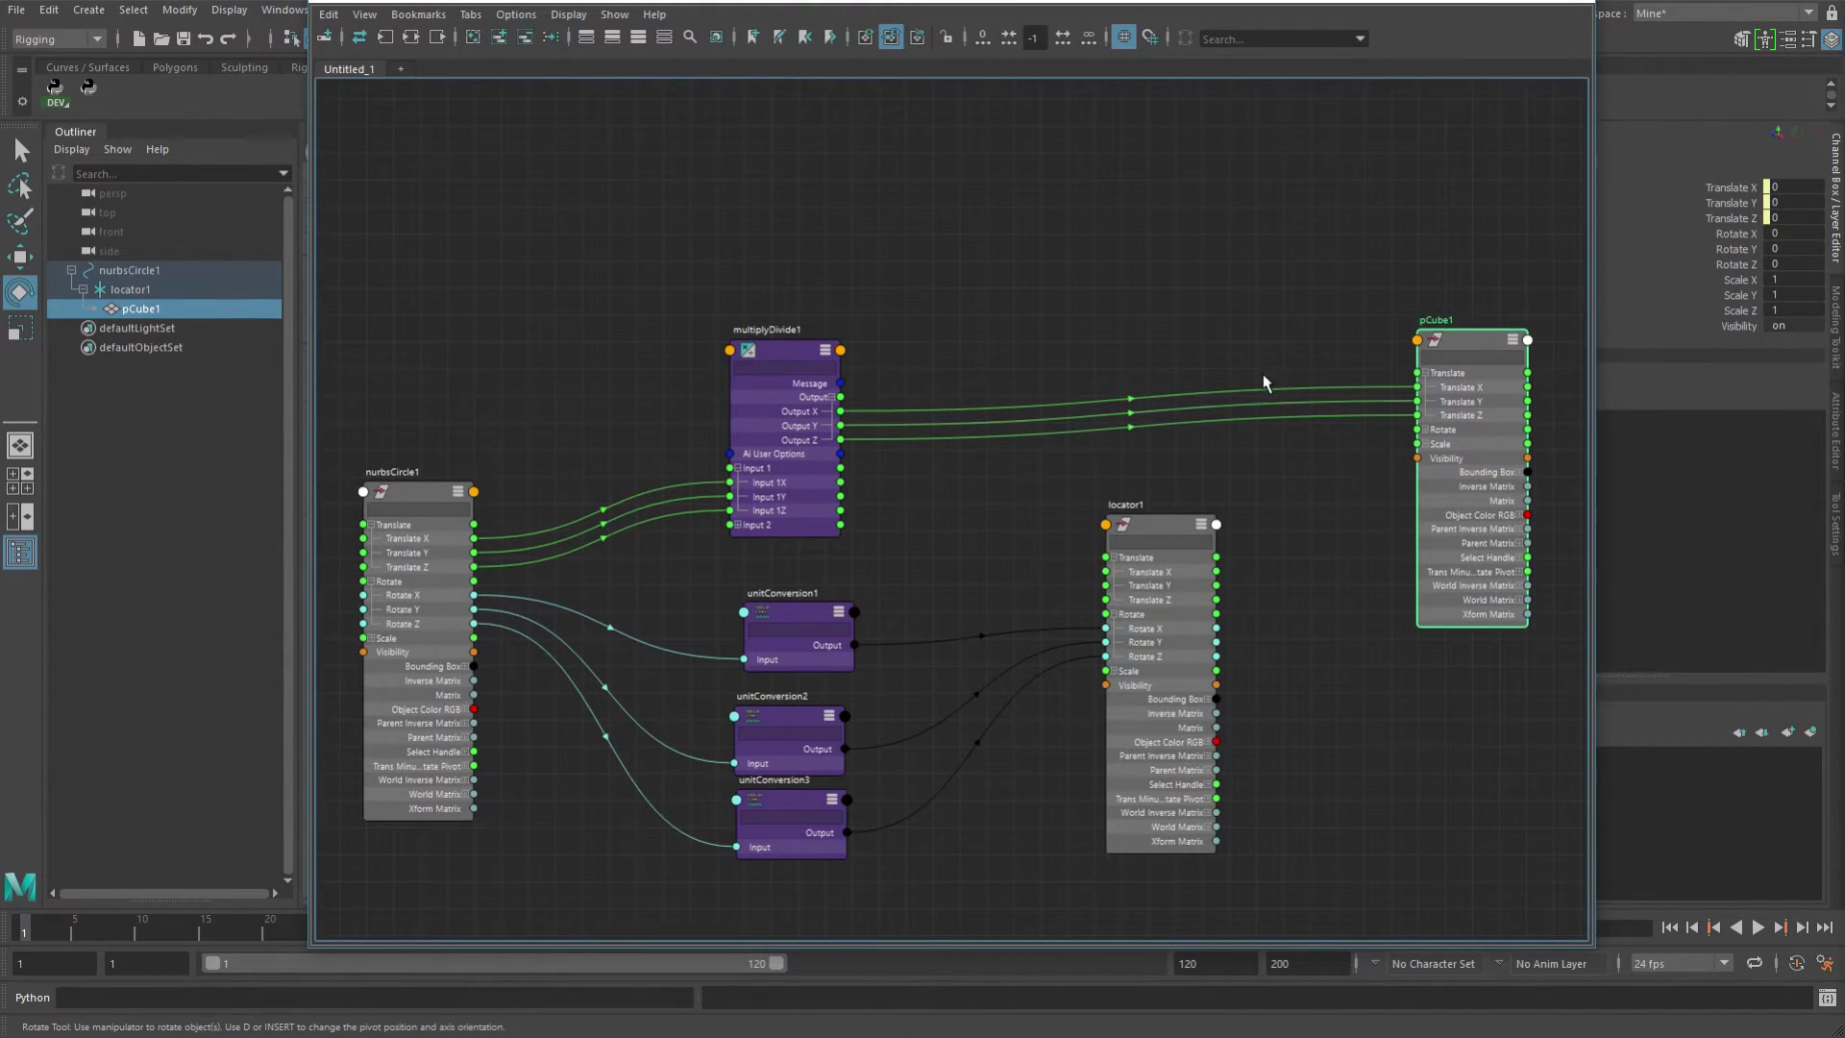
{"action": "scroll", "coordinate": [1266, 380], "scroll_direction": "down", "scroll_amount": 5}
{"action": "middle_click_drag", "start_coordinate": [1047, 327], "coordinate": [899, 234], "text": "alt"}
{"action": "scroll", "coordinate": [900, 235], "scroll_direction": "up", "scroll_amount": 4}
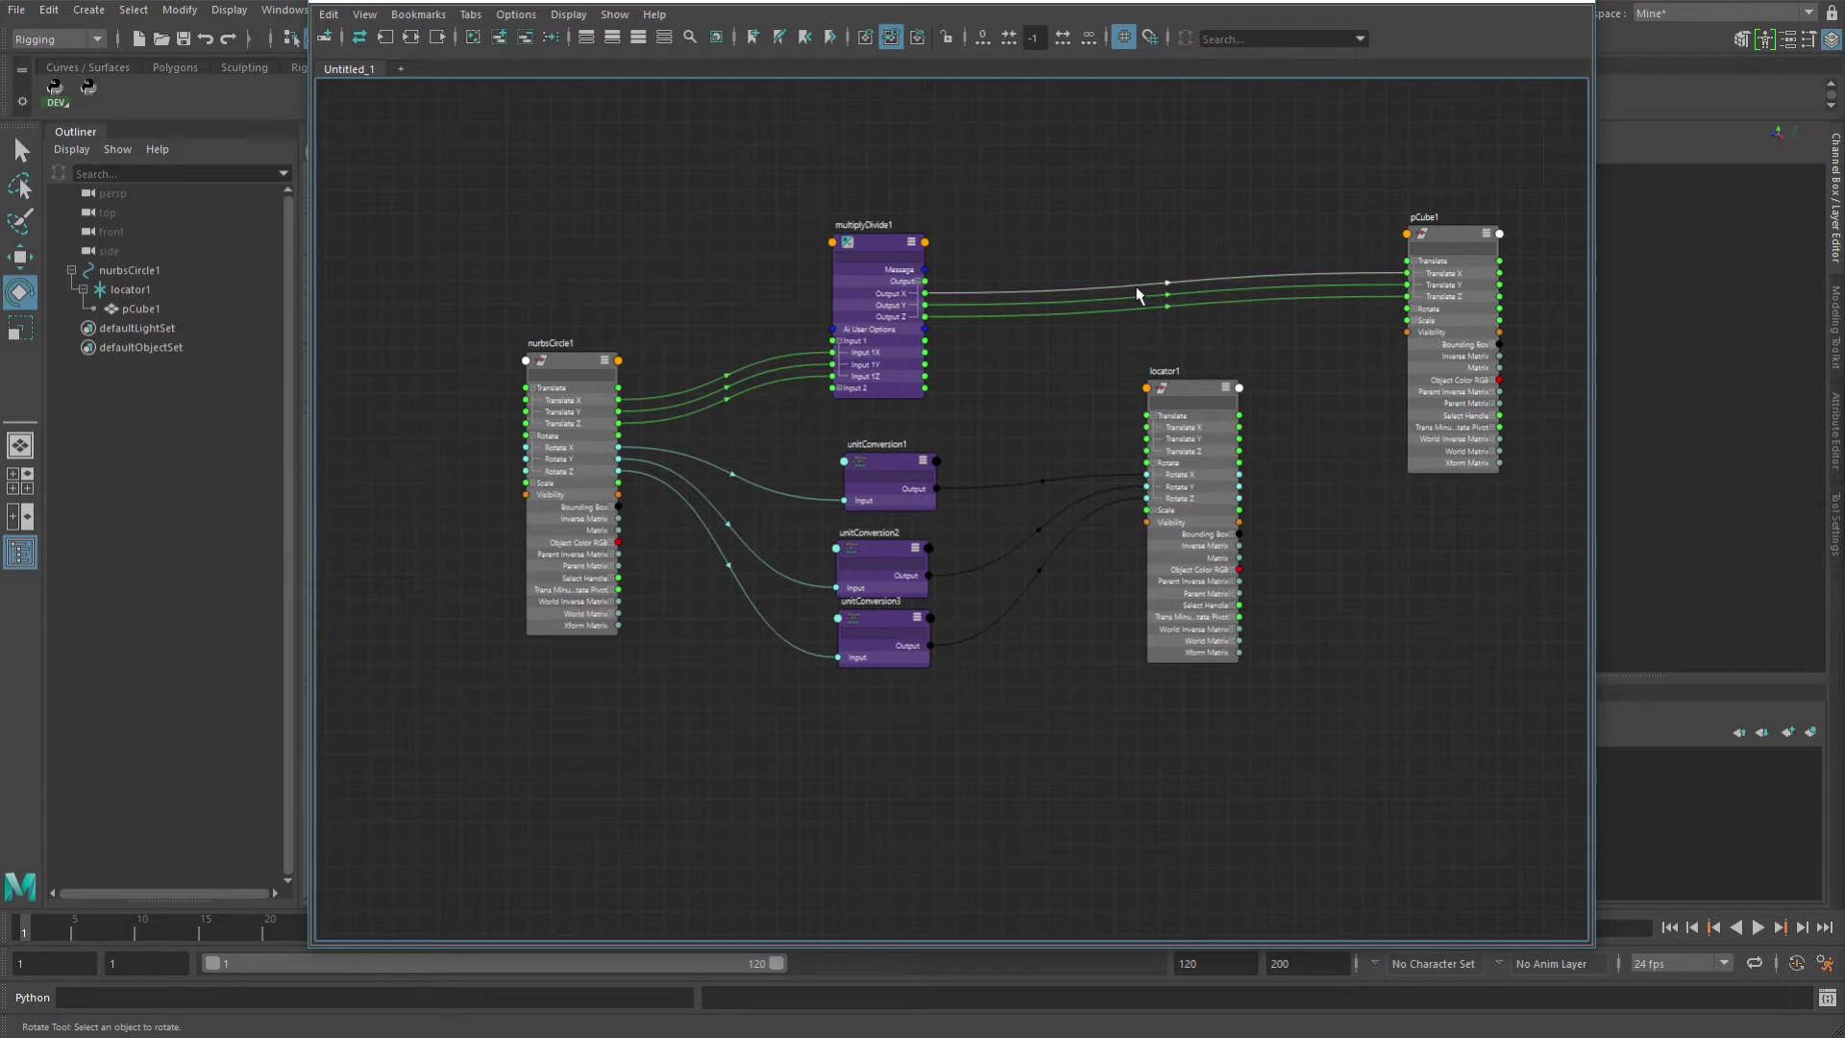
{"action": "left_click_drag", "start_coordinate": [1451, 232], "coordinate": [1412, 532]}
{"action": "left_click_drag", "start_coordinate": [572, 364], "coordinate": [510, 473]}
{"action": "middle_click_drag", "start_coordinate": [669, 500], "coordinate": [659, 363], "text": "alt"}
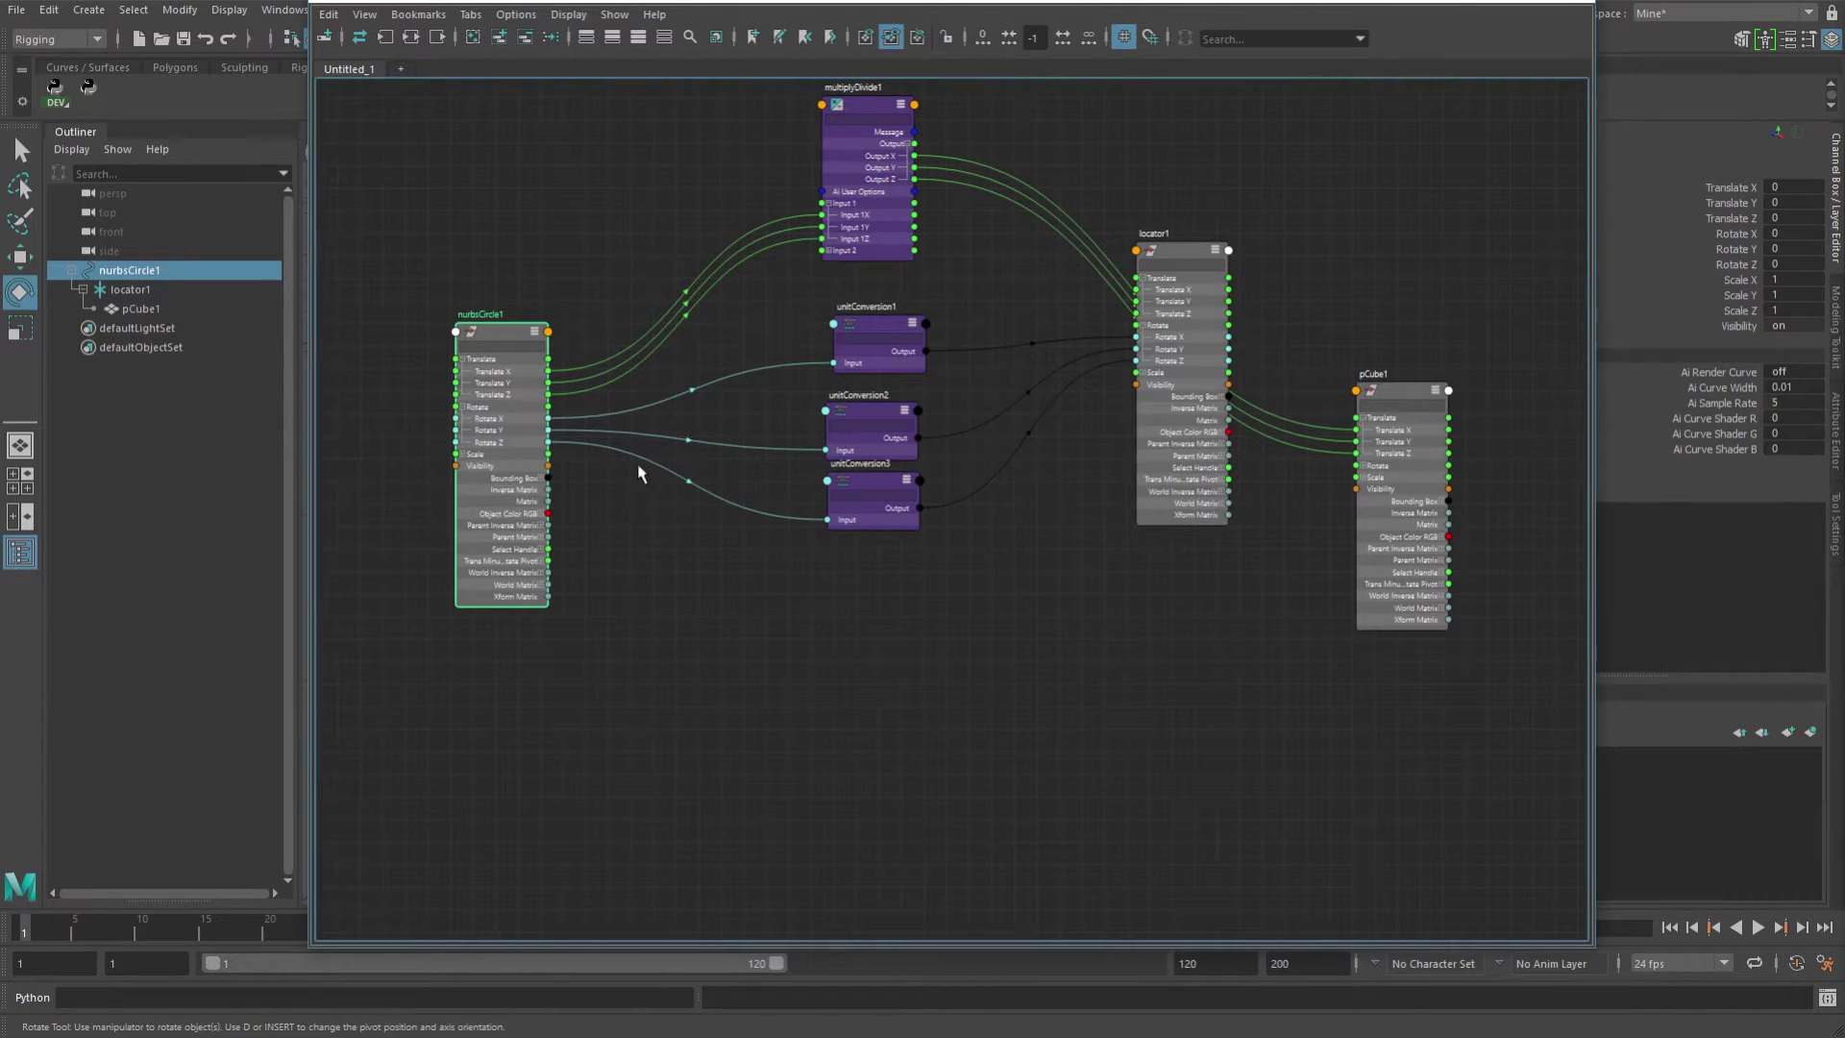
{"action": "left_click", "coordinate": [463, 454]}
{"action": "left_click", "coordinate": [1364, 477]}
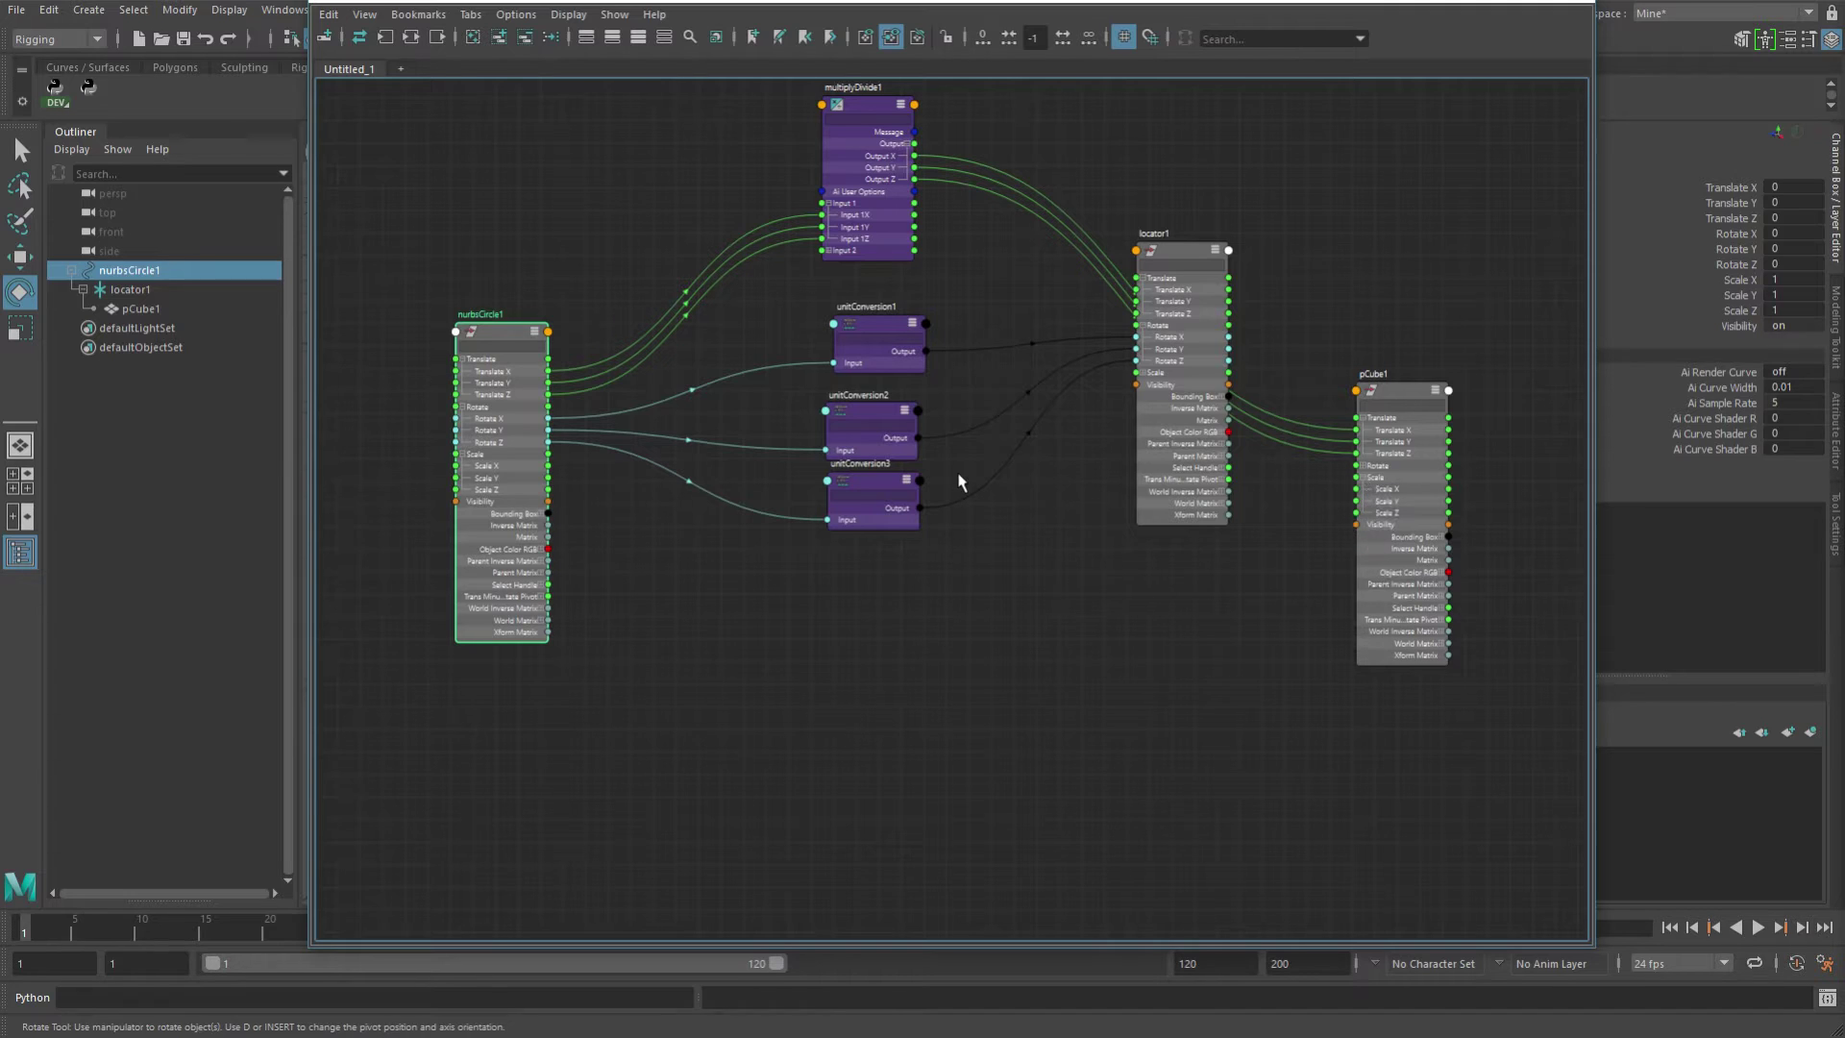
Duplicate multiplyDivide1 into multiplyDivide2 and place it below unitConversion3.
{"action": "left_click", "coordinate": [860, 111]}
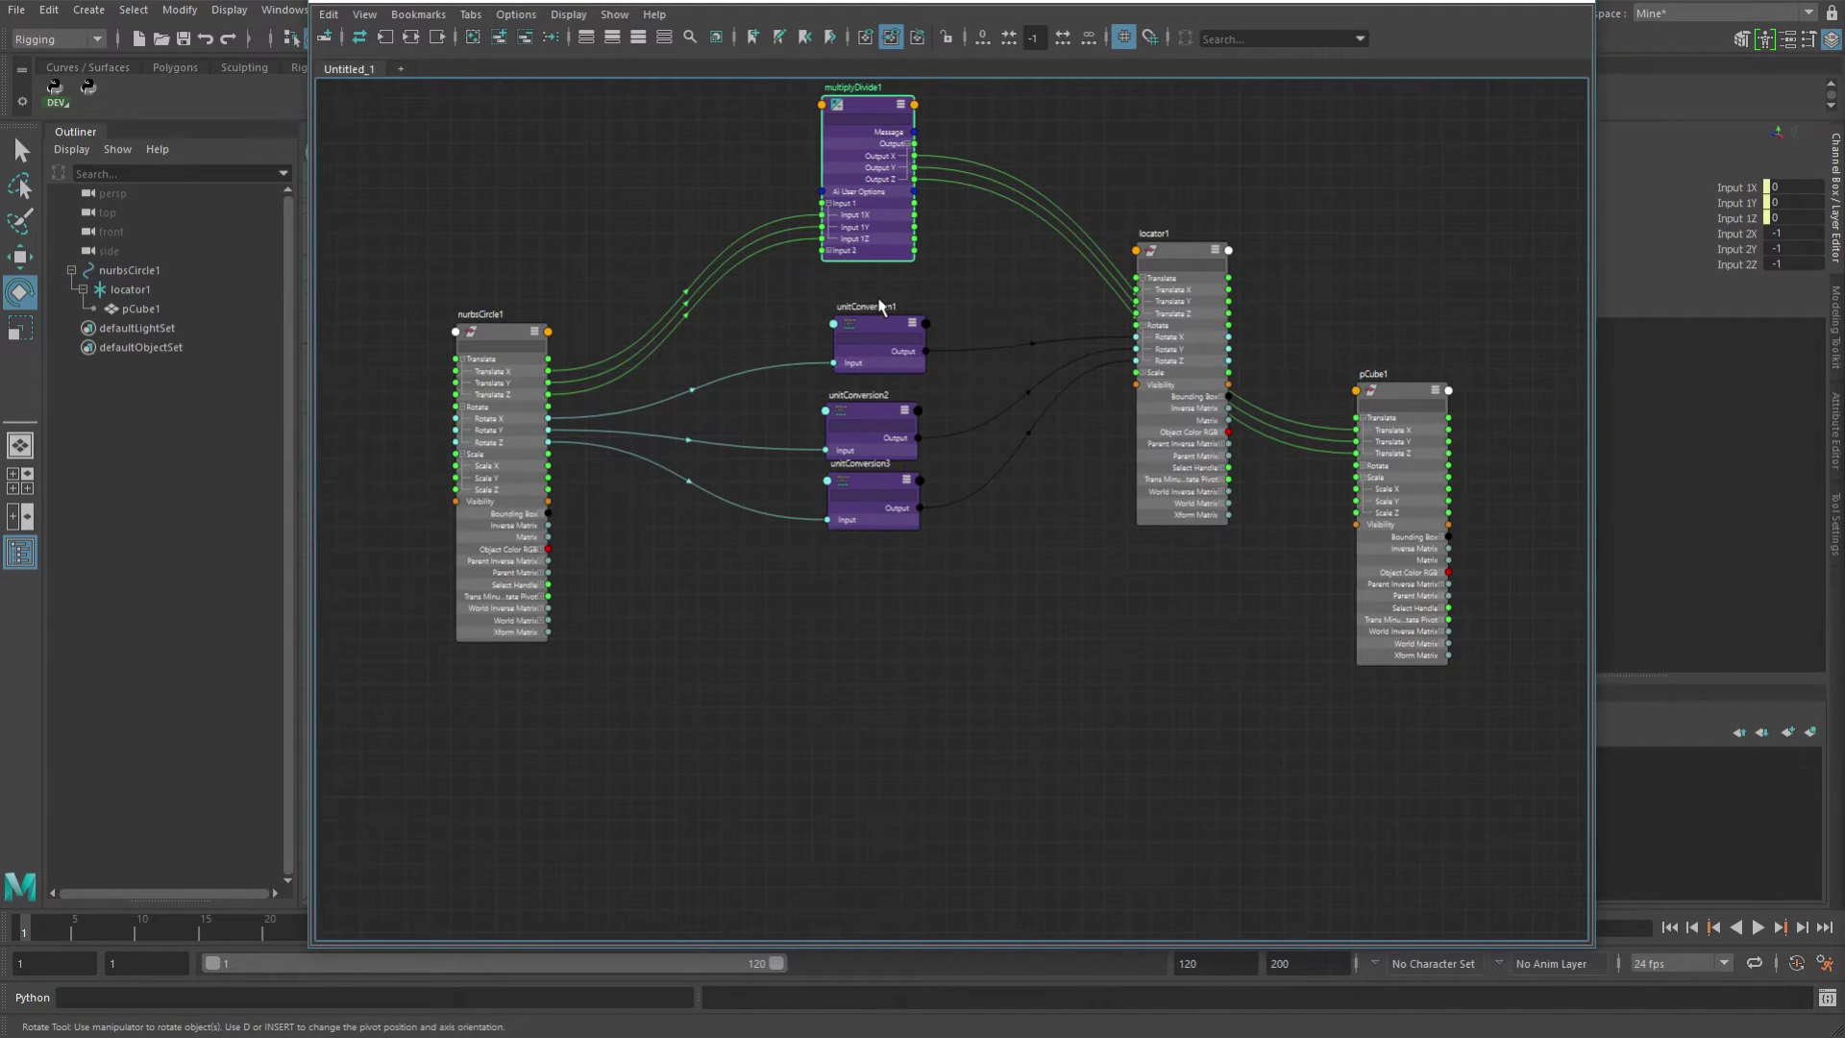
{"action": "key", "text": "ctrl+d"}
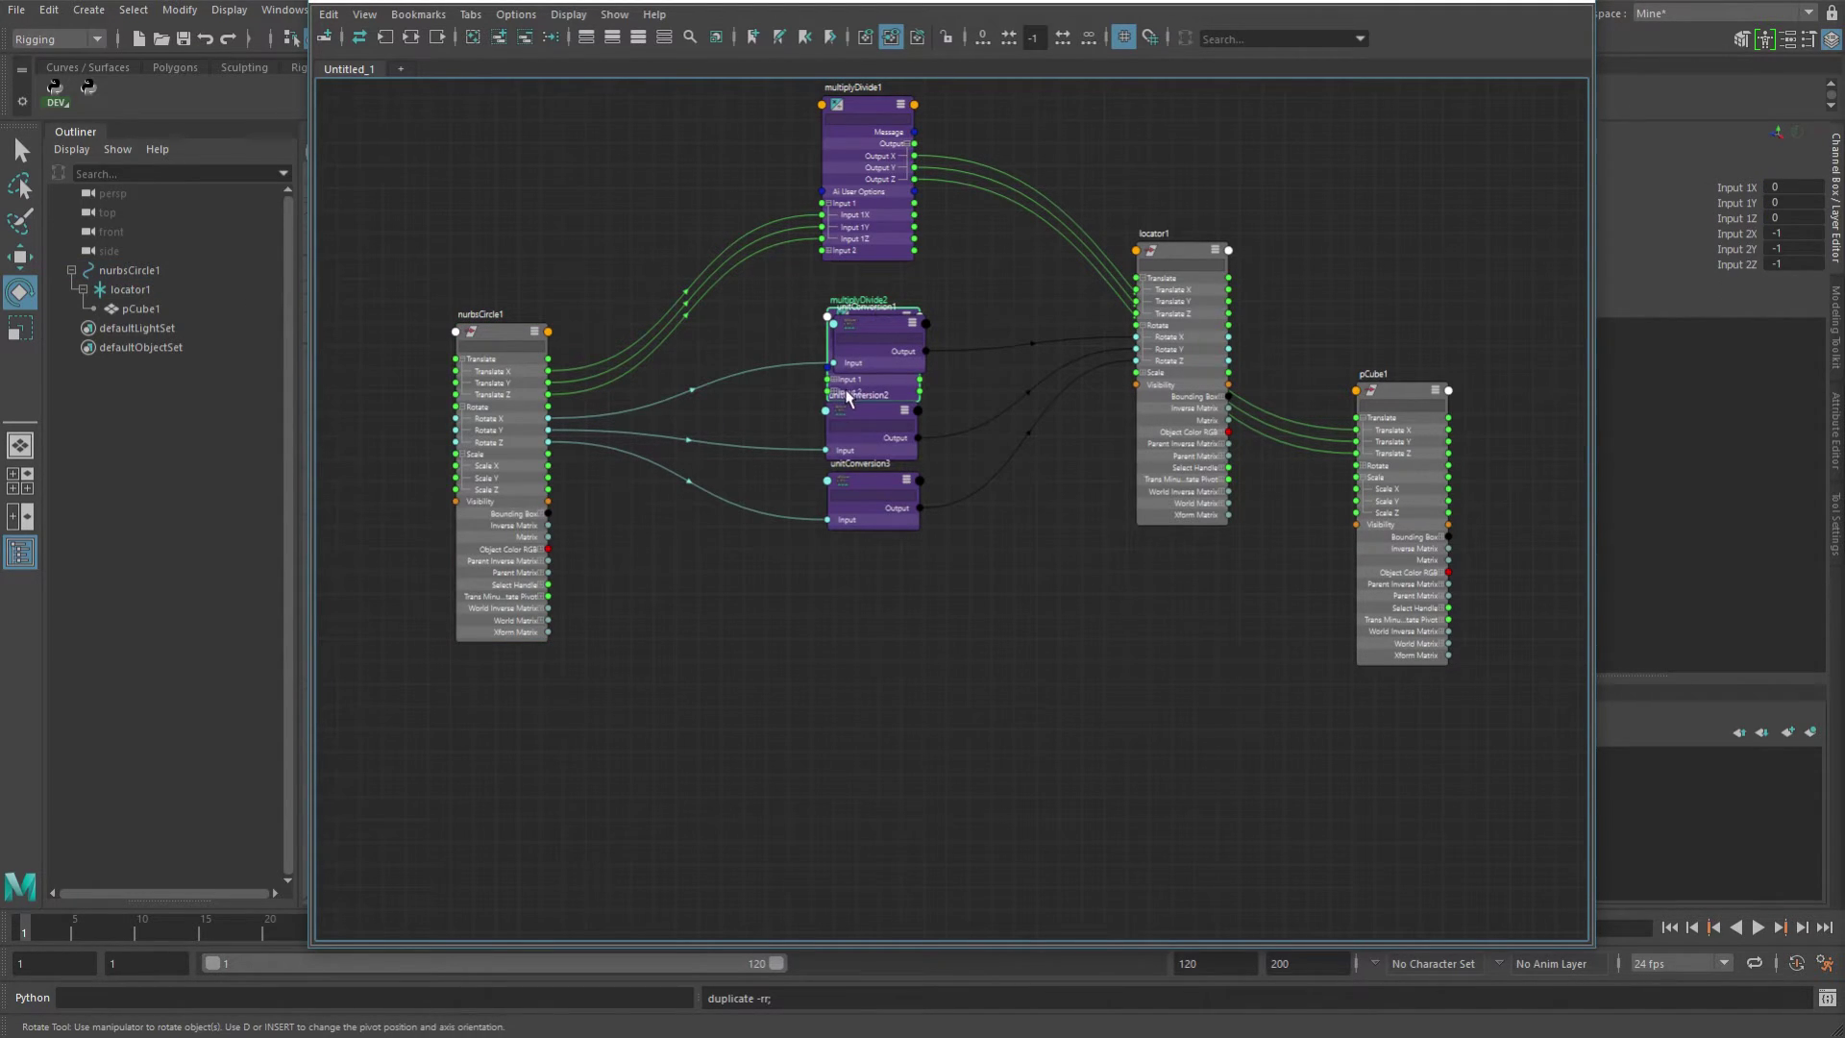
{"action": "left_click_drag", "start_coordinate": [891, 387], "coordinate": [888, 680]}
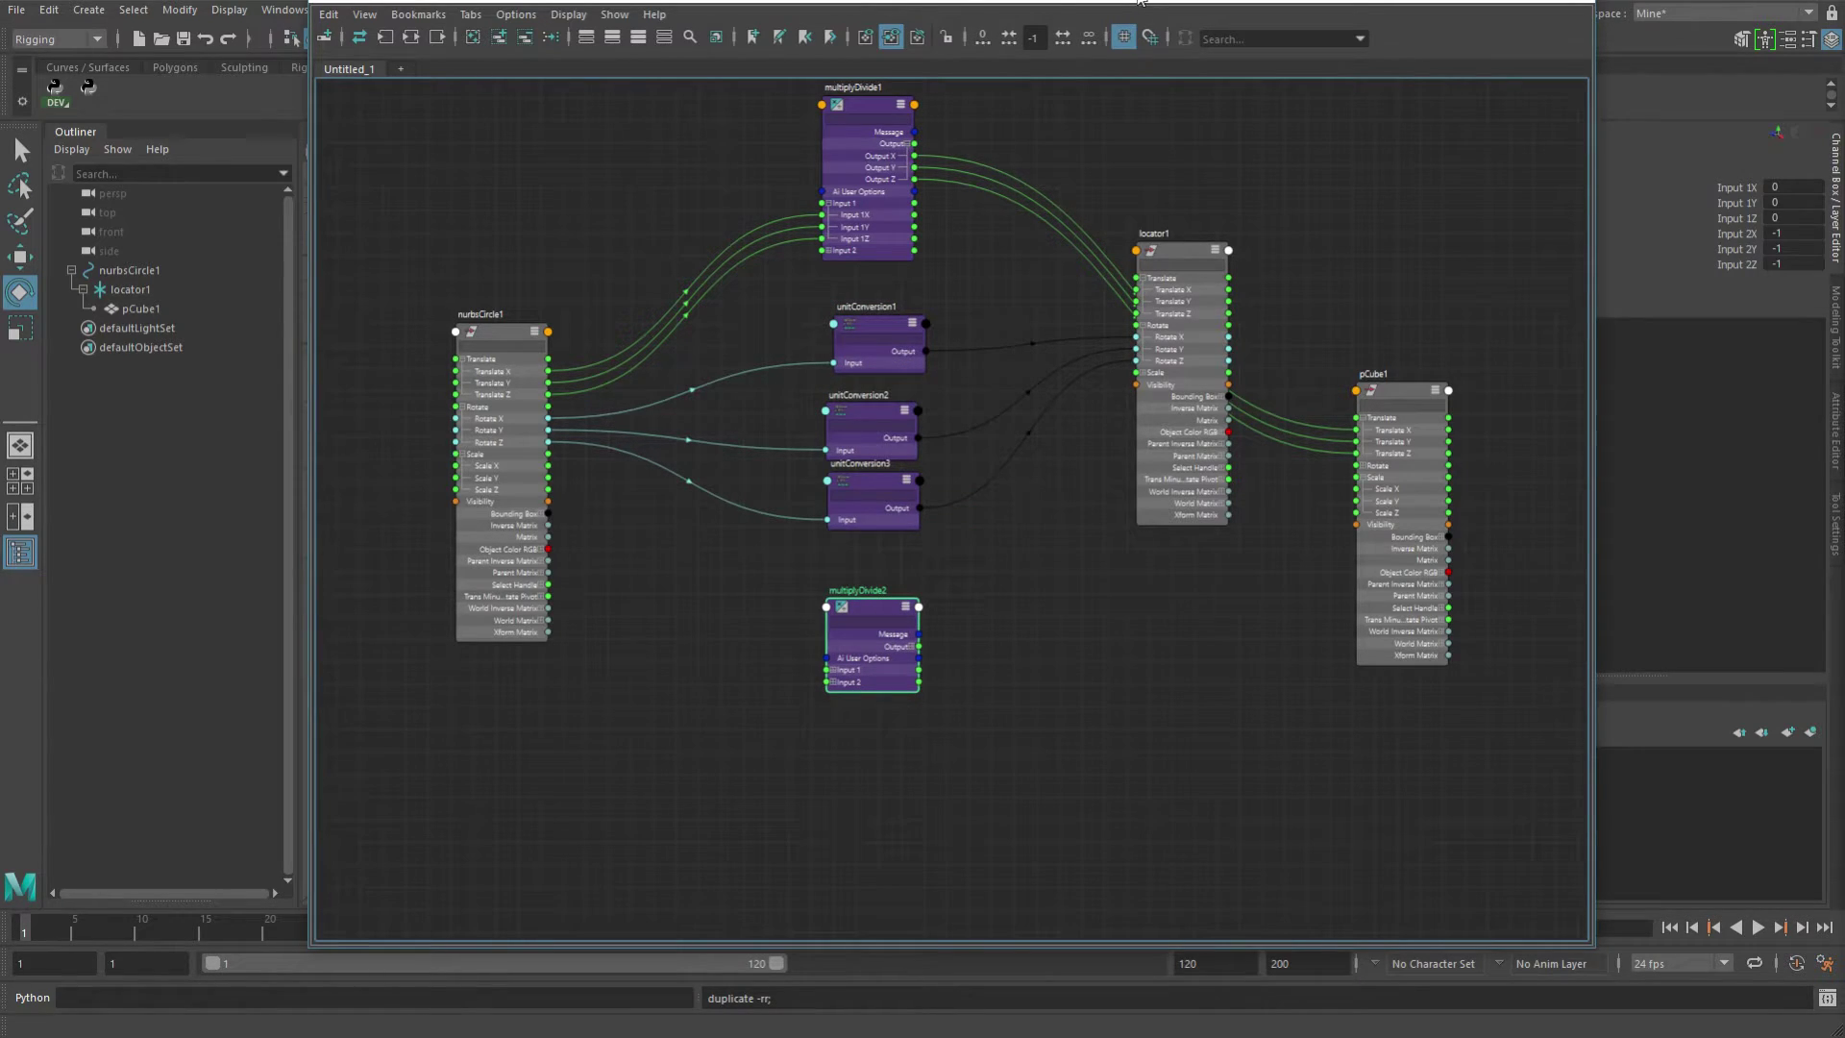
{"action": "left_click_drag", "start_coordinate": [1143, 3], "coordinate": [1054, 10]}
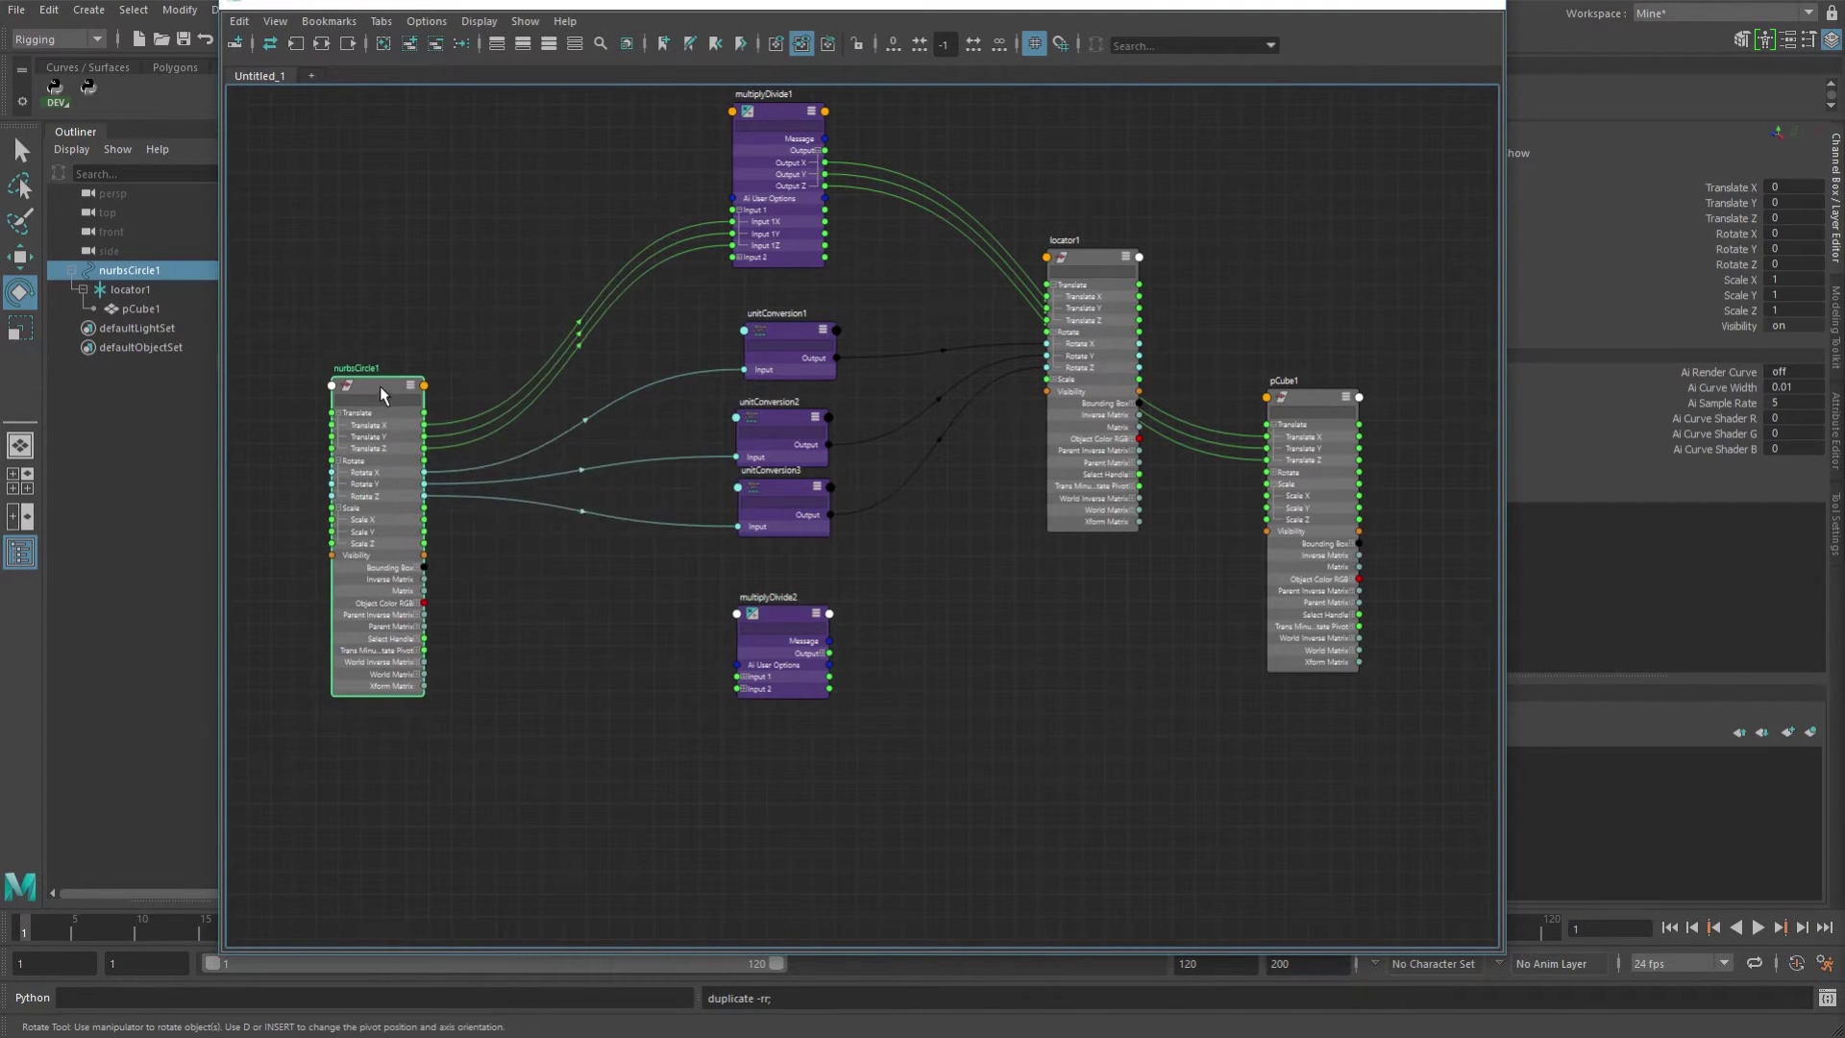
{"action": "left_click_drag", "start_coordinate": [380, 387], "coordinate": [397, 410]}
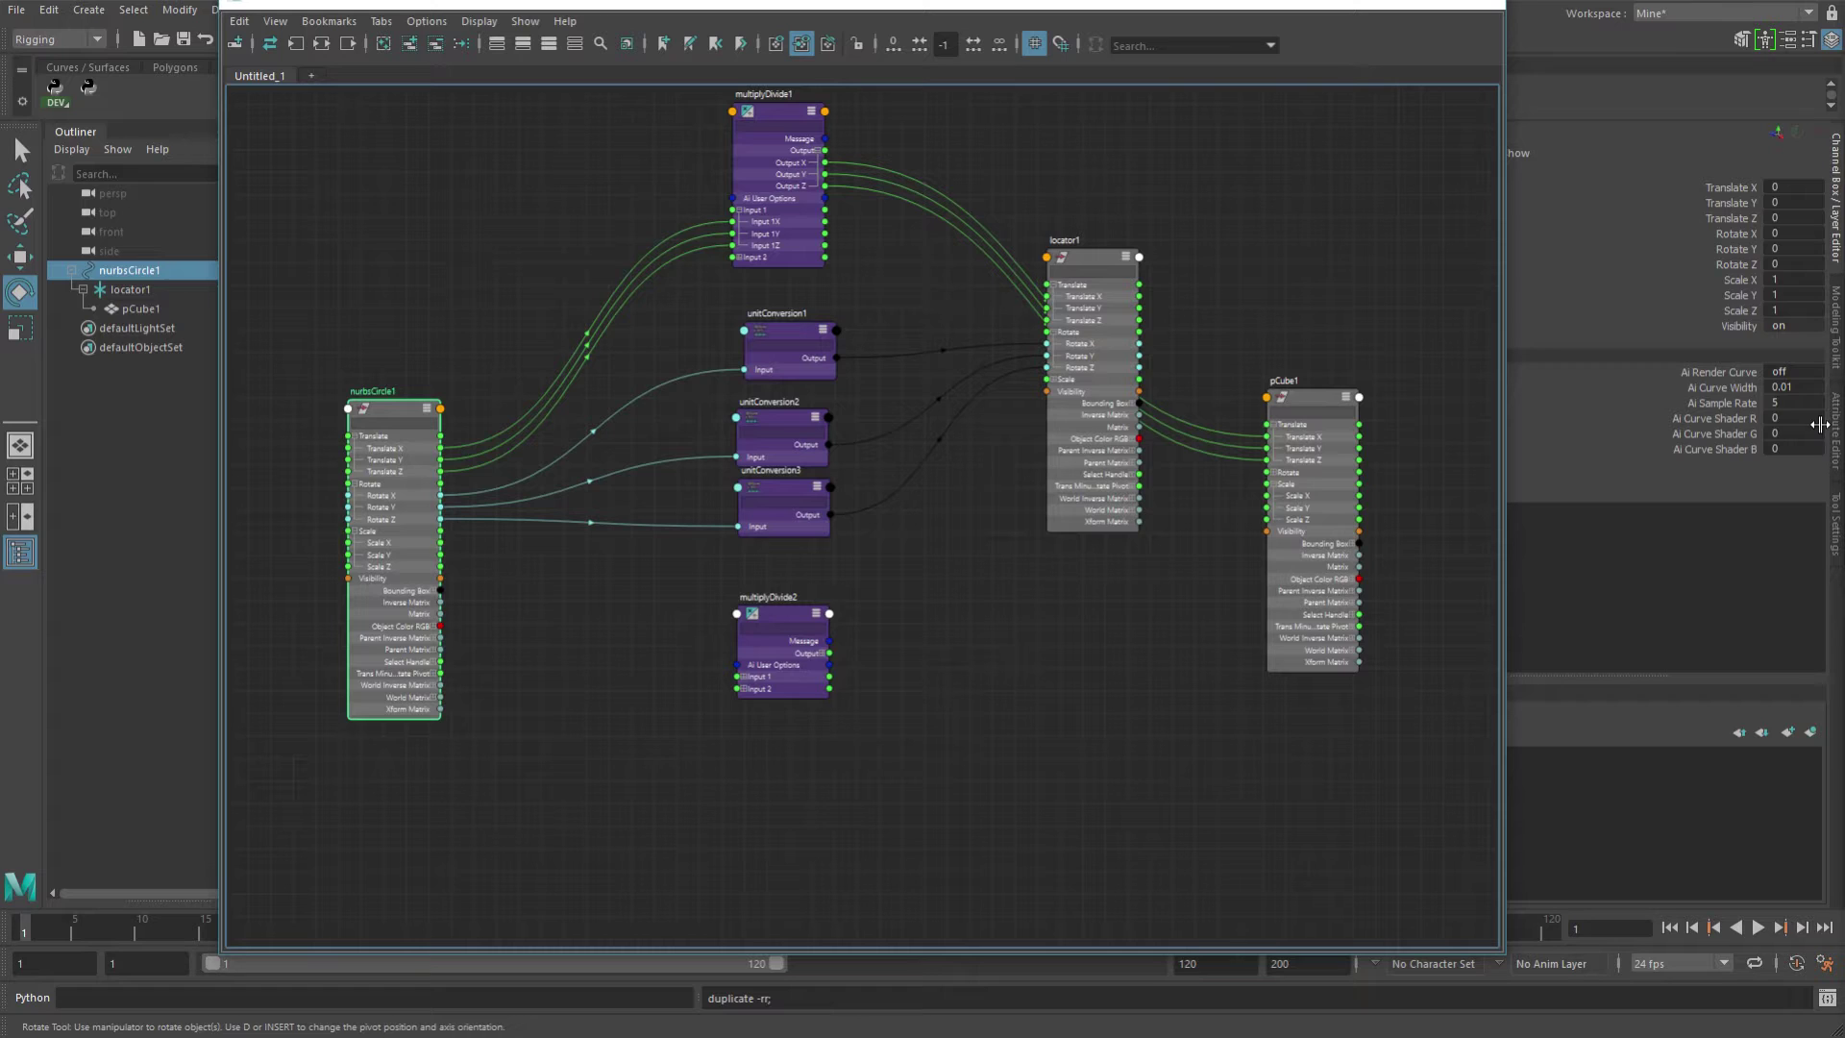
Set multiplyDivide2's Input 1X, 1Y, 1Z to 1 and its Operation to Divide.
{"action": "left_click", "coordinate": [793, 623]}
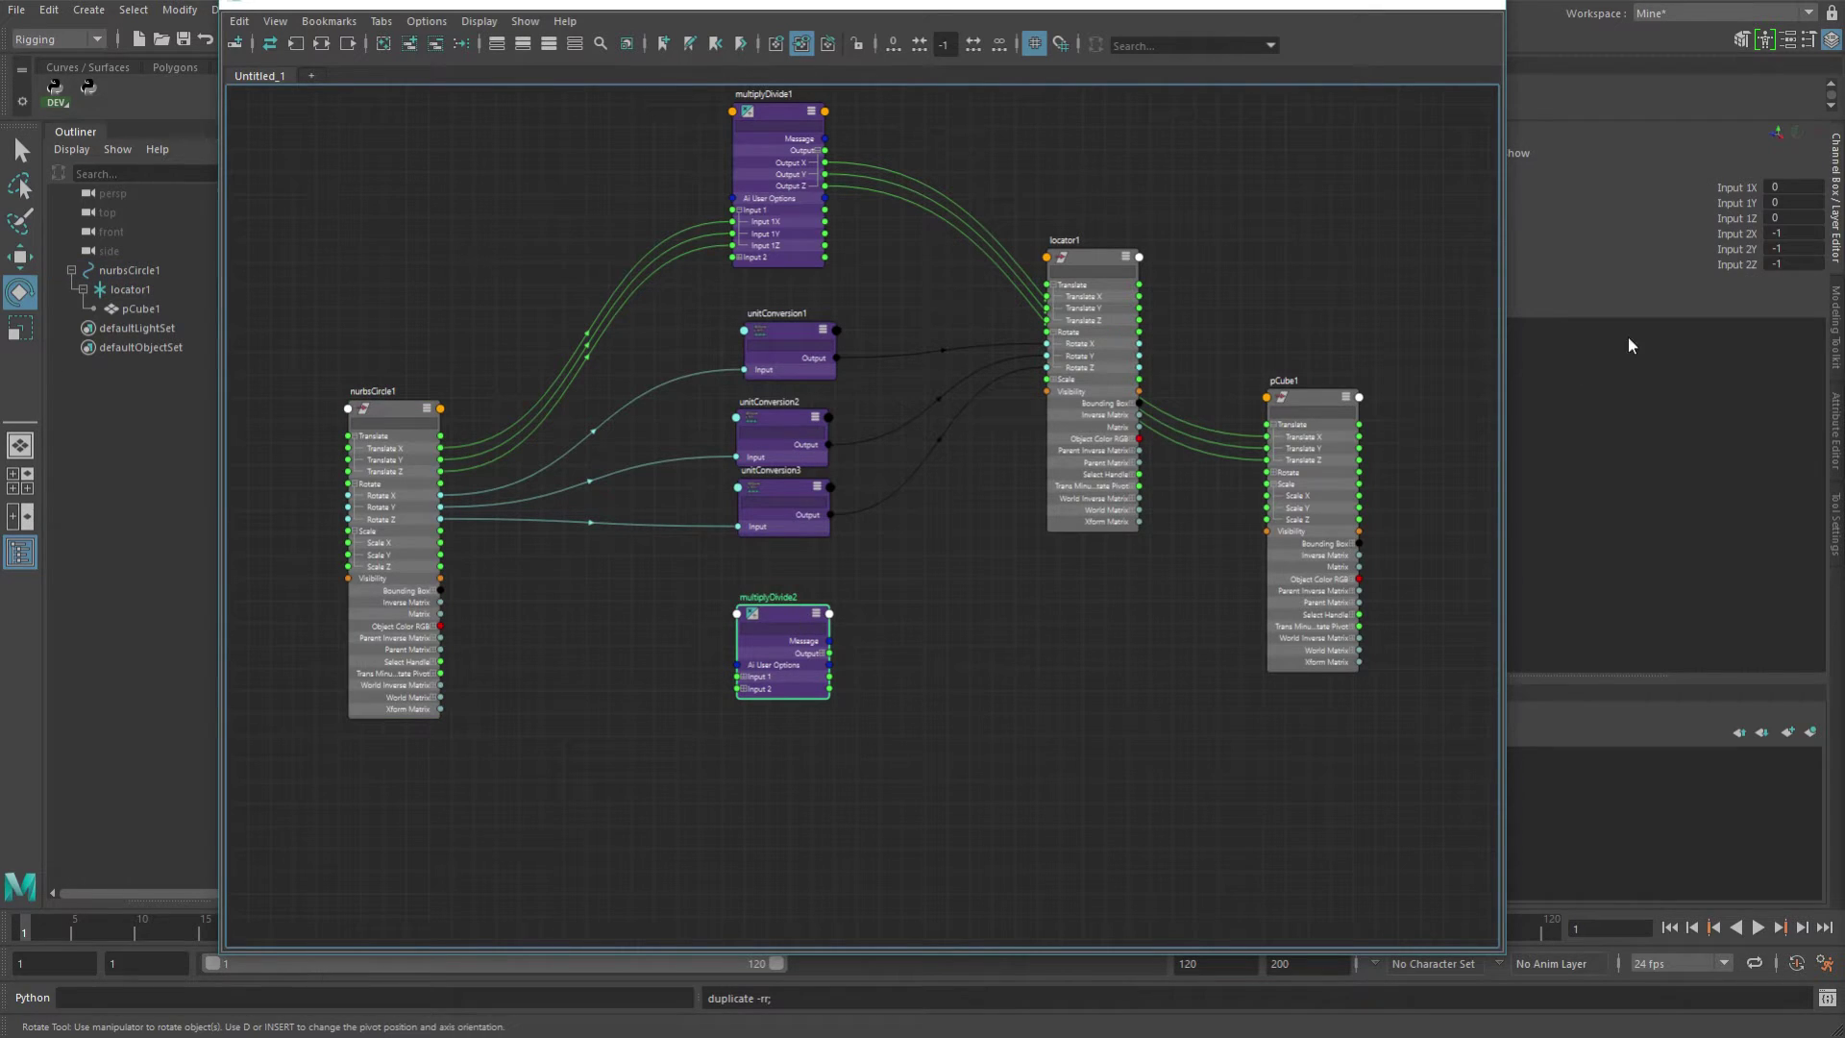
{"action": "left_click_drag", "start_coordinate": [1798, 188], "coordinate": [1798, 214]}
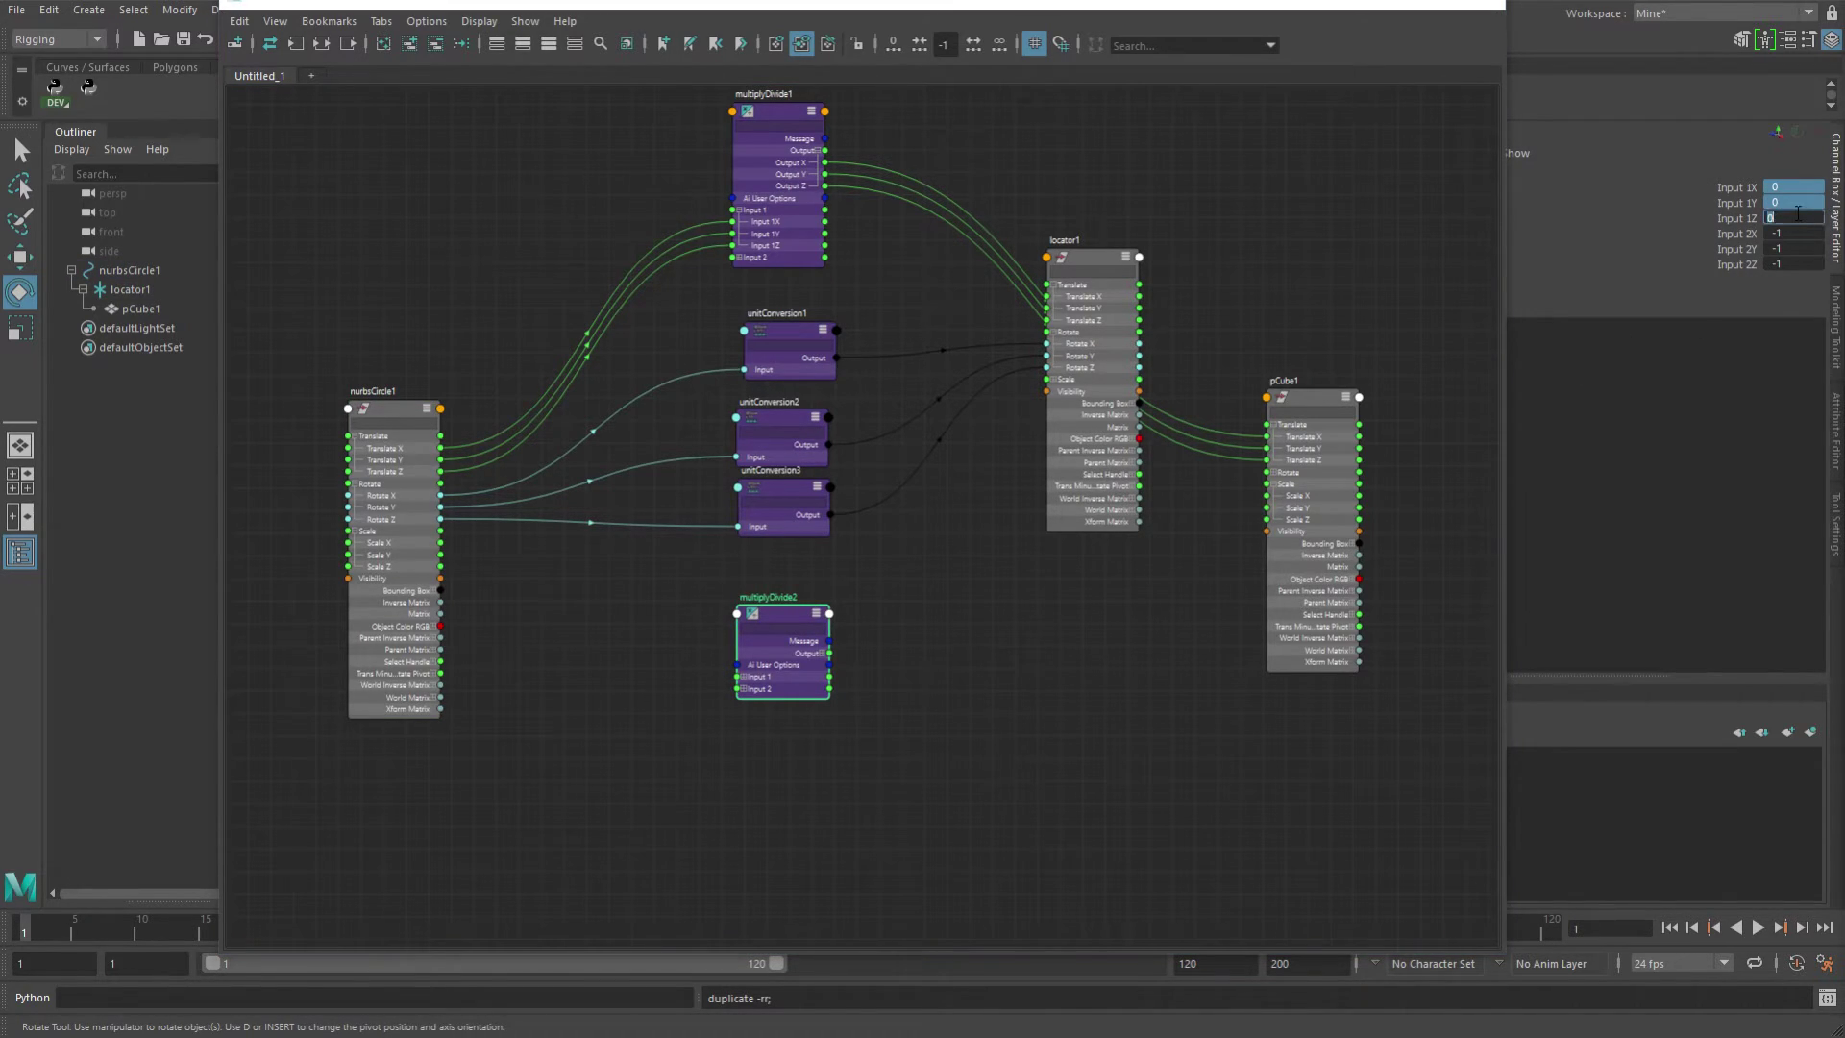
{"action": "type", "text": "1"}
{"action": "key", "text": "Return"}
{"action": "left_click_drag", "start_coordinate": [1292, 9], "coordinate": [1213, 23]}
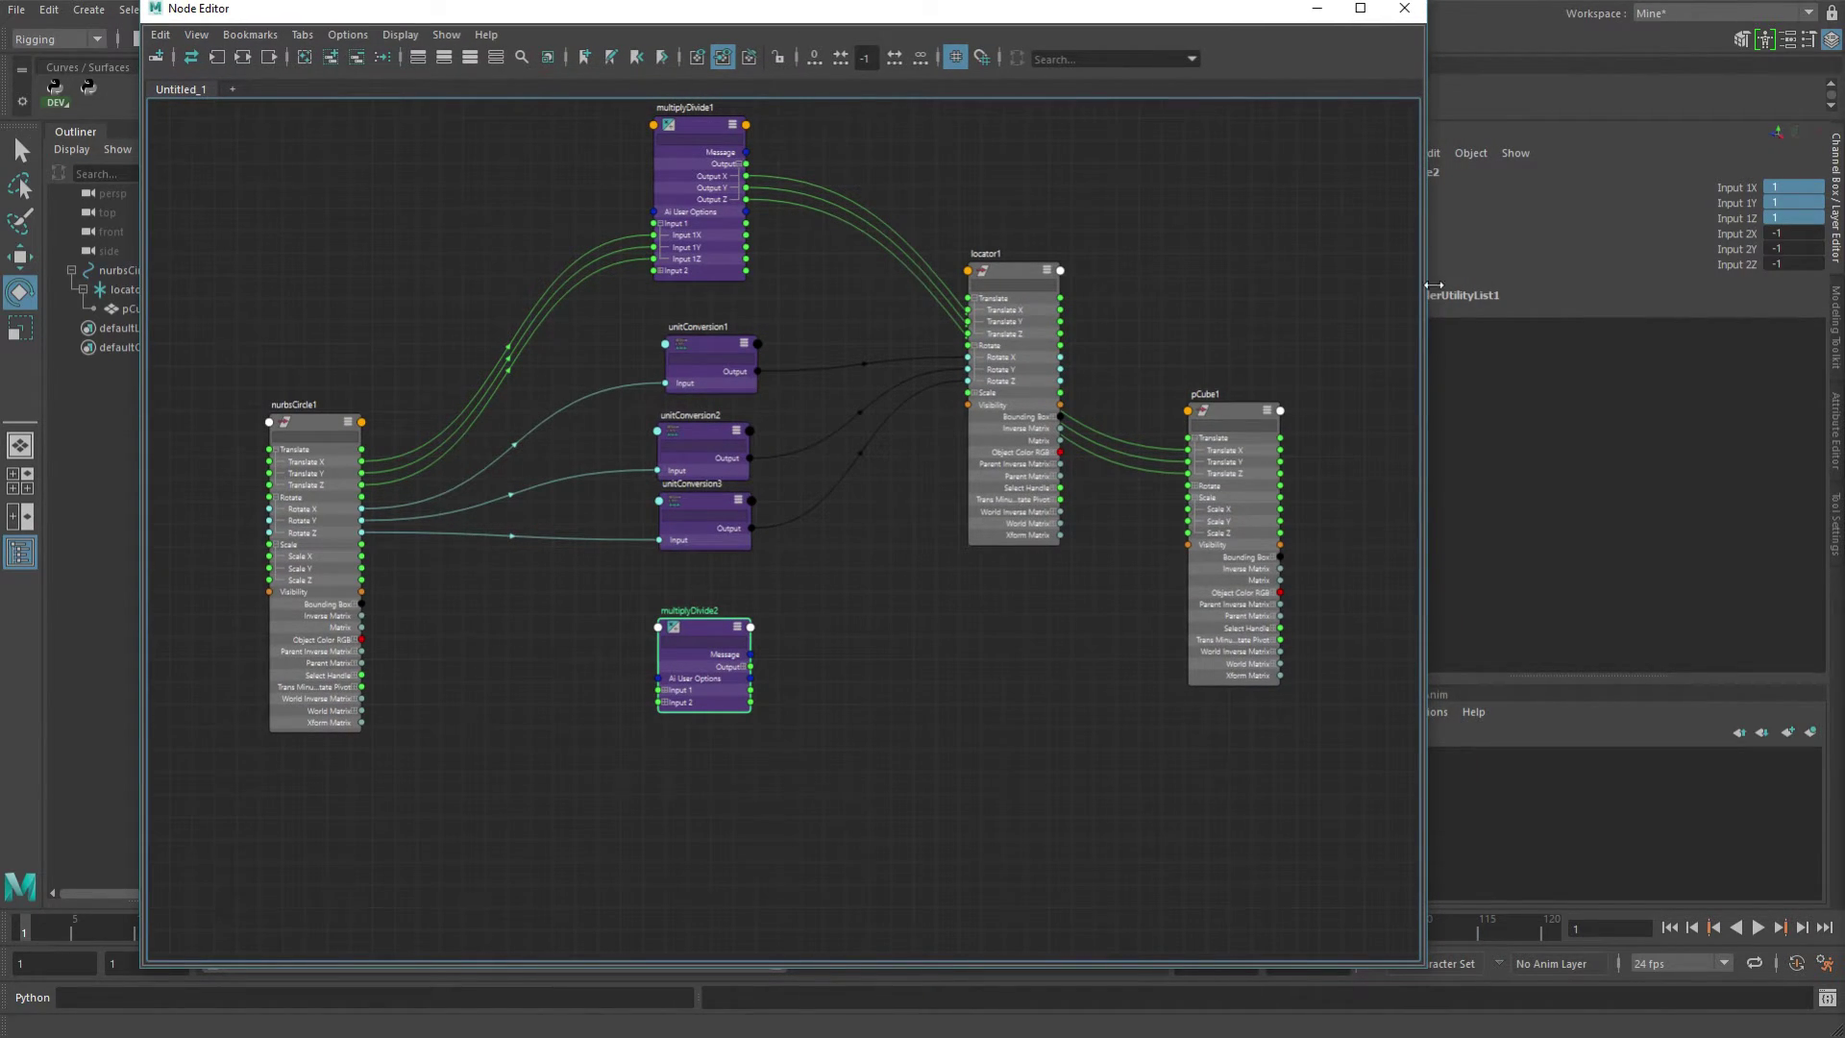
{"action": "key", "text": "ctrl+a"}
{"action": "left_click_drag", "start_coordinate": [1269, 17], "coordinate": [1073, 35]}
{"action": "left_click", "coordinate": [1607, 363]}
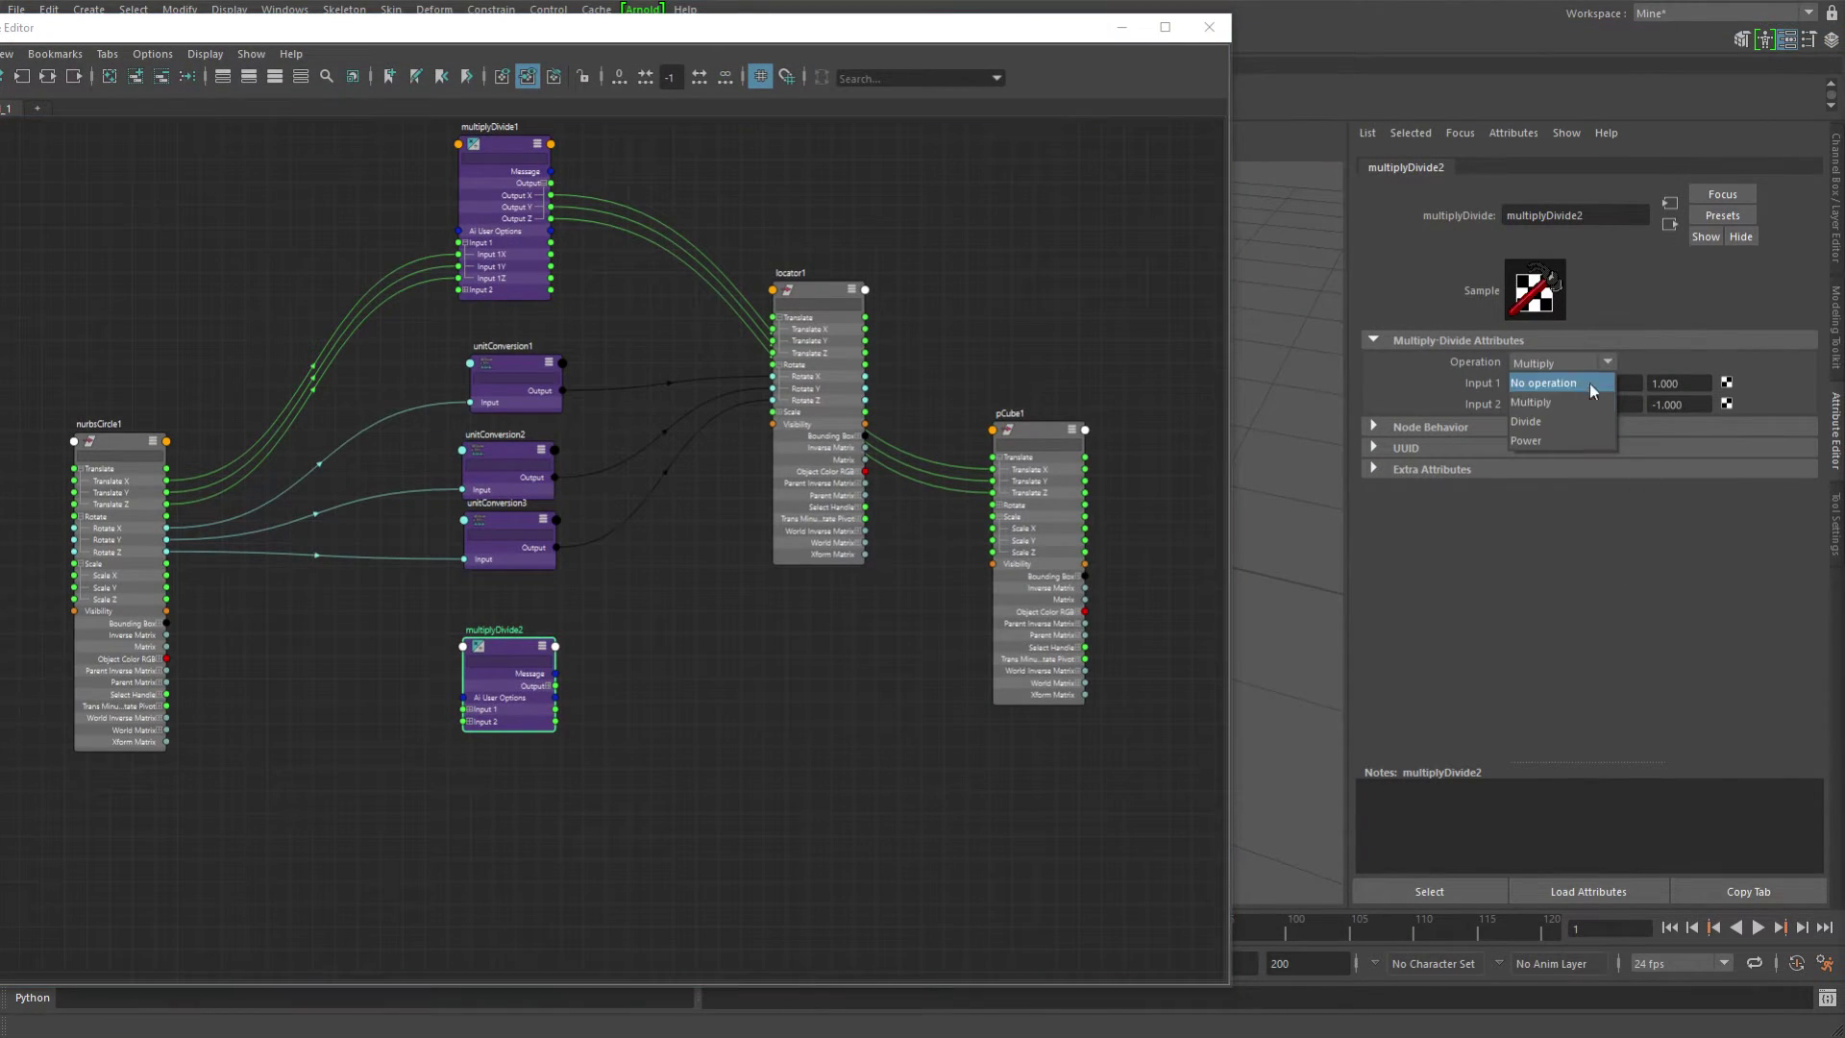
{"action": "left_click", "coordinate": [1537, 423]}
{"action": "left_click_drag", "start_coordinate": [736, 37], "coordinate": [1145, 22]}
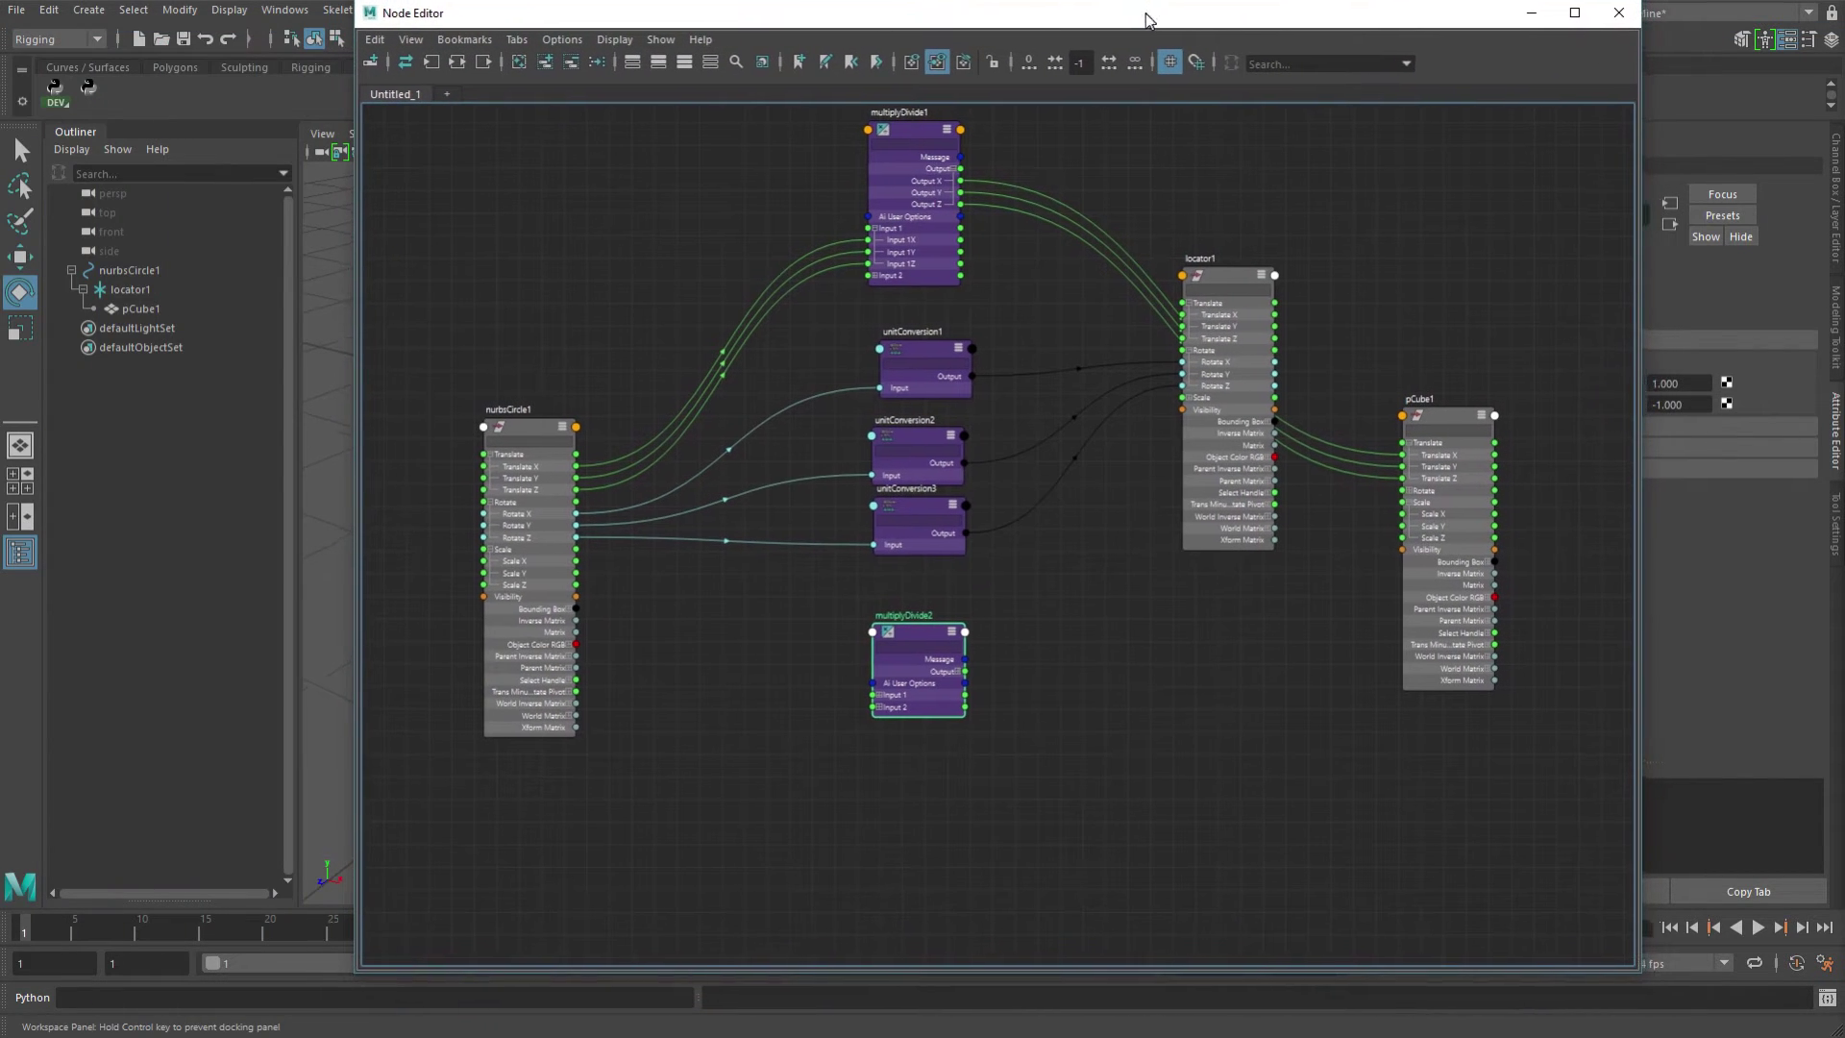
Connect nurbsCircle1 Scale X, Y, Z to multiplyDivide2 Input 2X, 2Y, 2Z.
{"action": "left_click", "coordinate": [875, 708]}
{"action": "scroll", "coordinate": [877, 741], "scroll_direction": "up", "scroll_amount": 3}
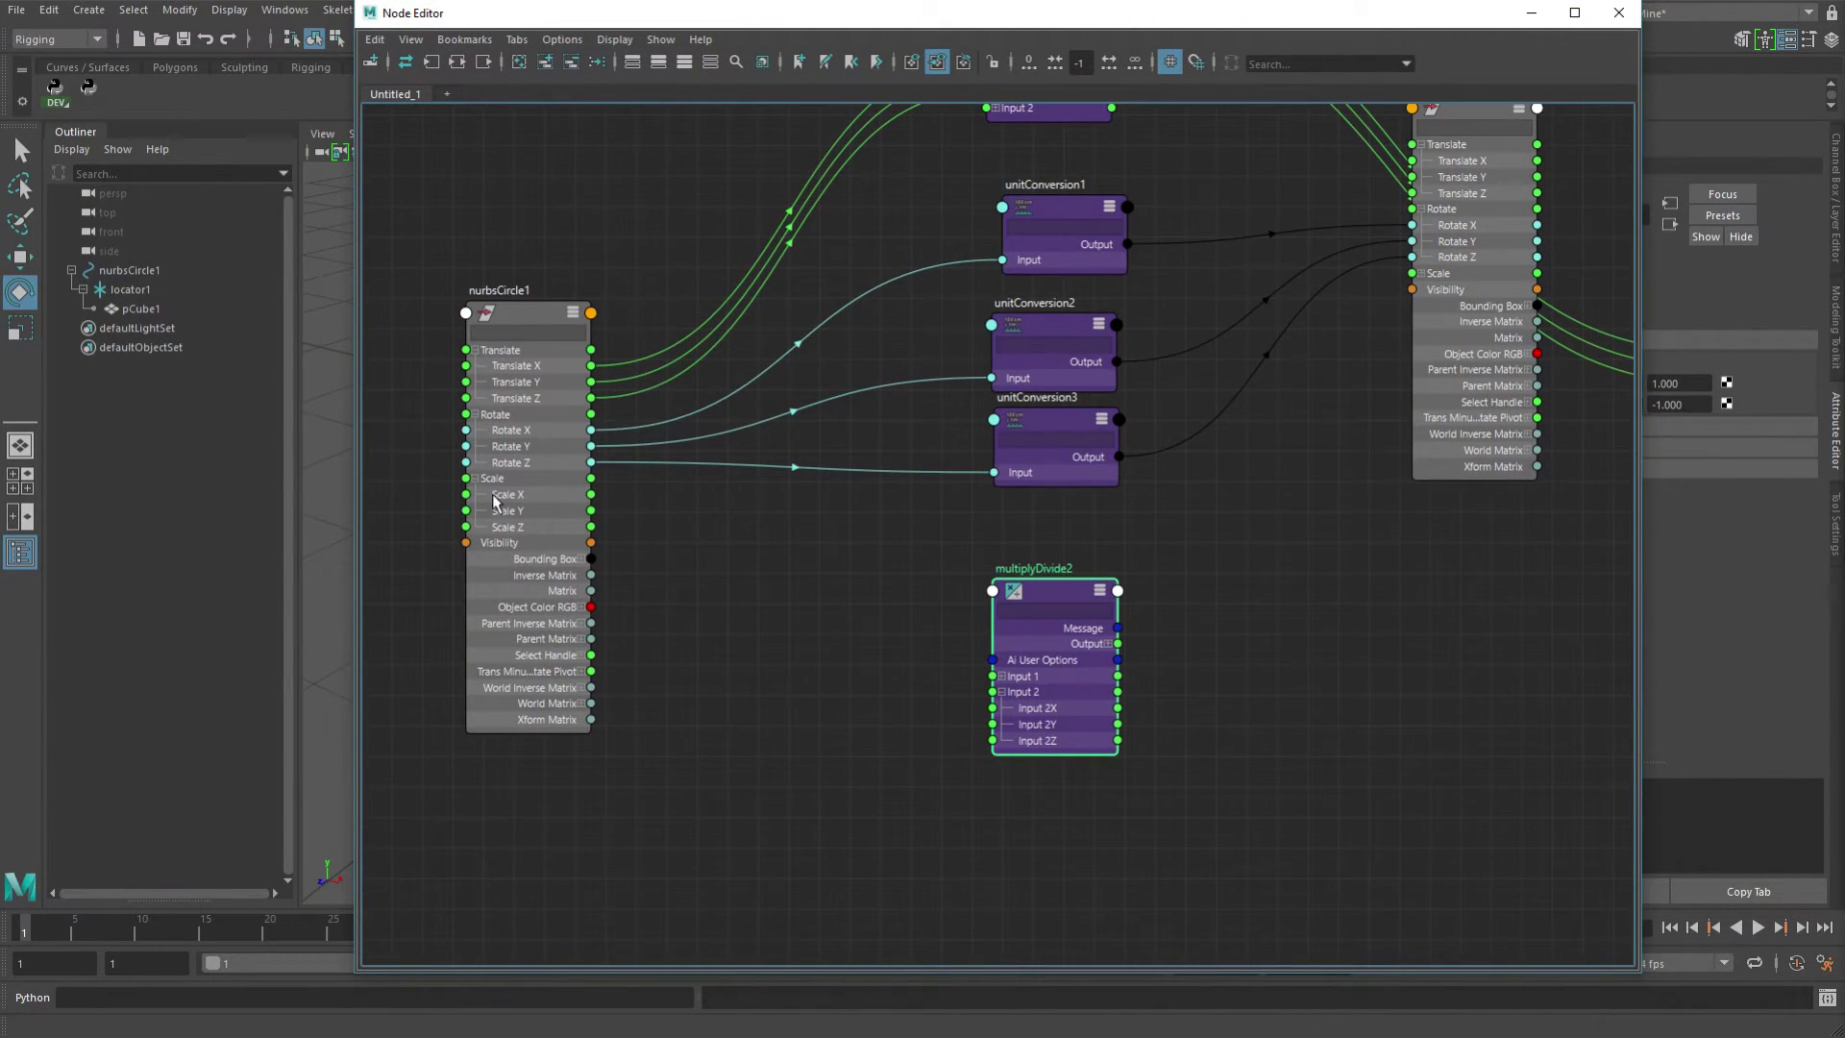
{"action": "left_click_drag", "start_coordinate": [494, 499], "coordinate": [993, 691]}
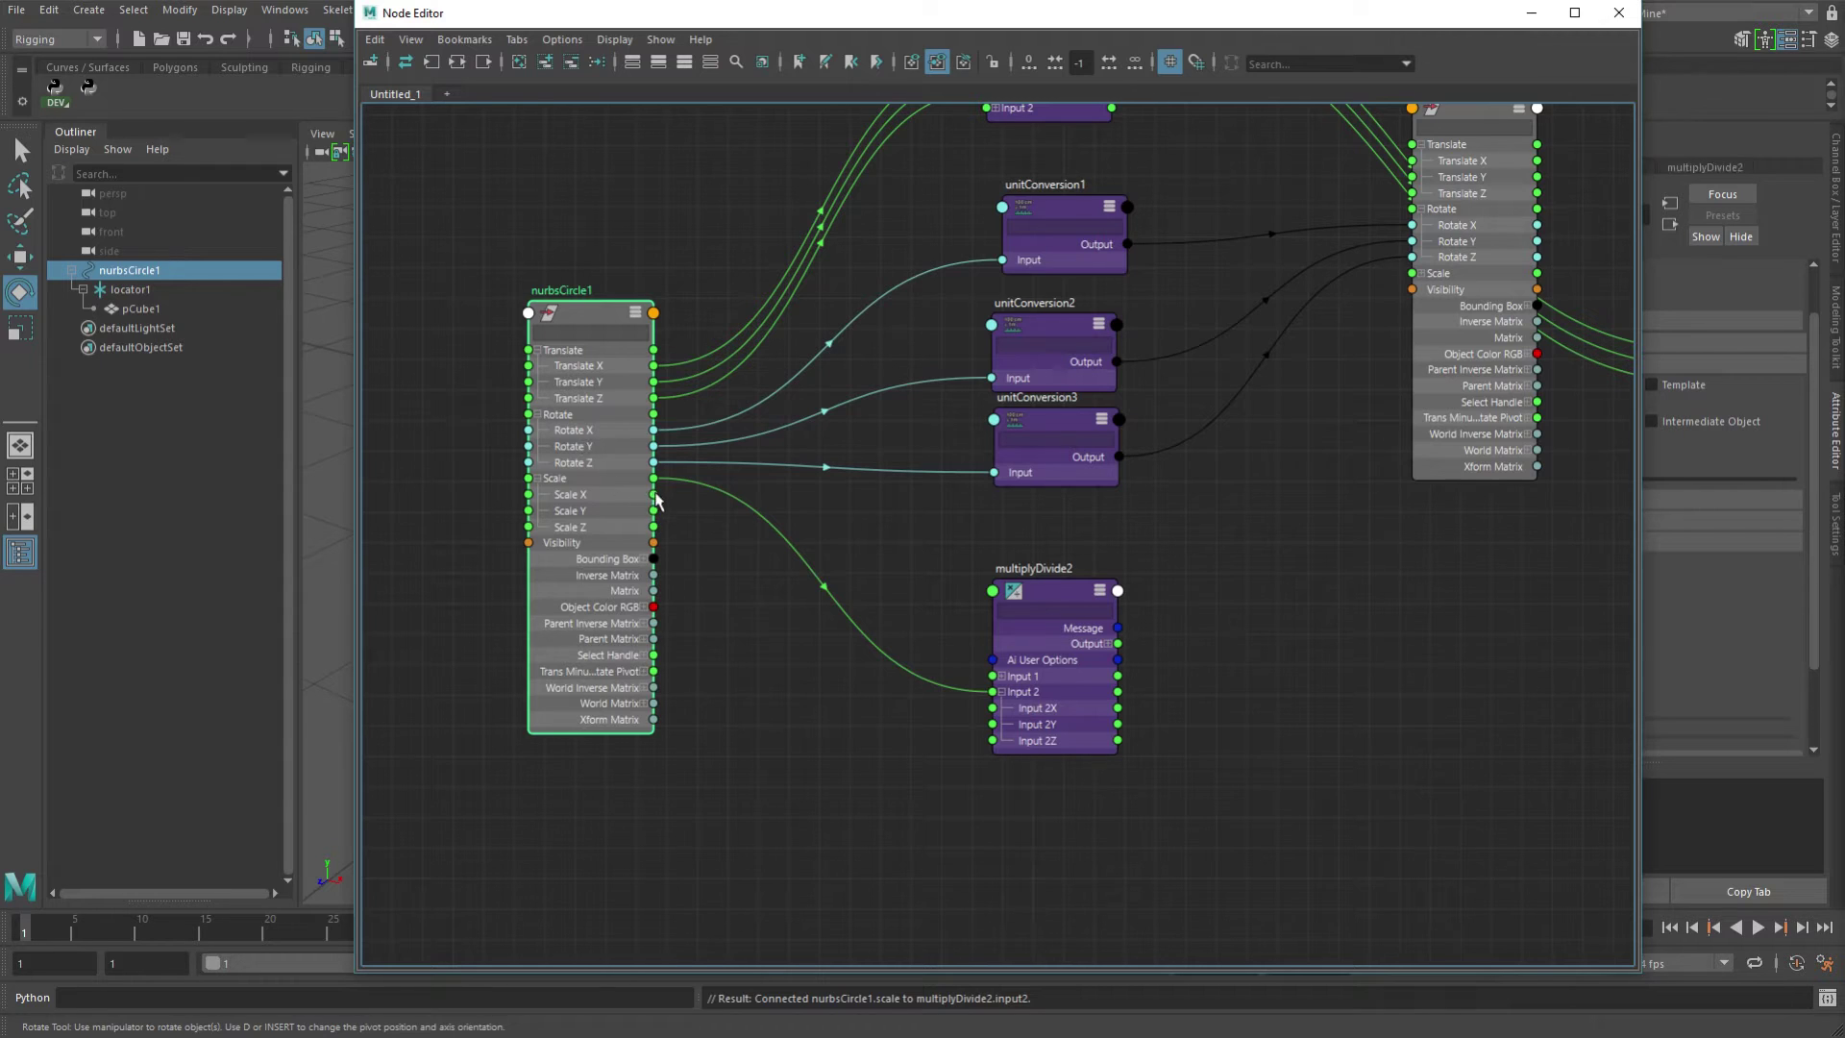
{"action": "left_click_drag", "start_coordinate": [653, 494], "coordinate": [993, 709]}
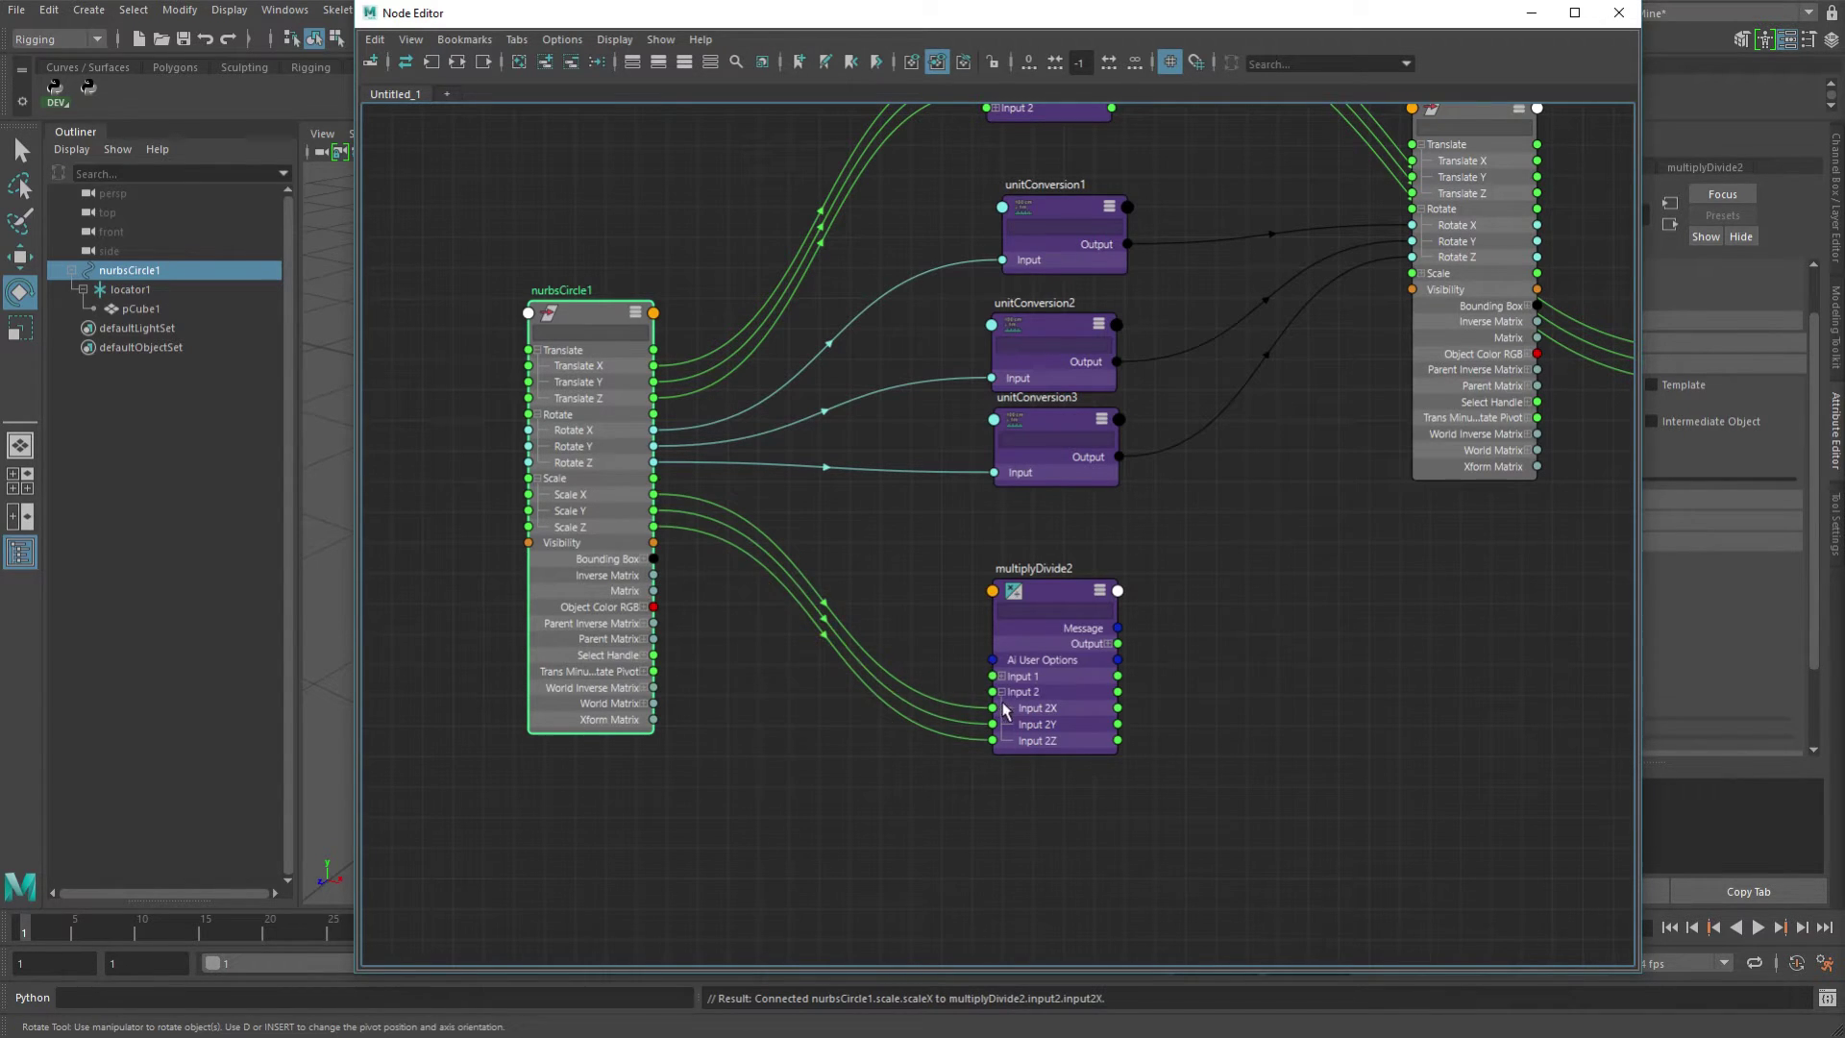
Connect multiplyDivide2 Output X, Y, Z to pCube1 Scale X, Y, Z.
{"action": "middle_click_drag", "start_coordinate": [1005, 709], "coordinate": [938, 715], "text": "alt"}
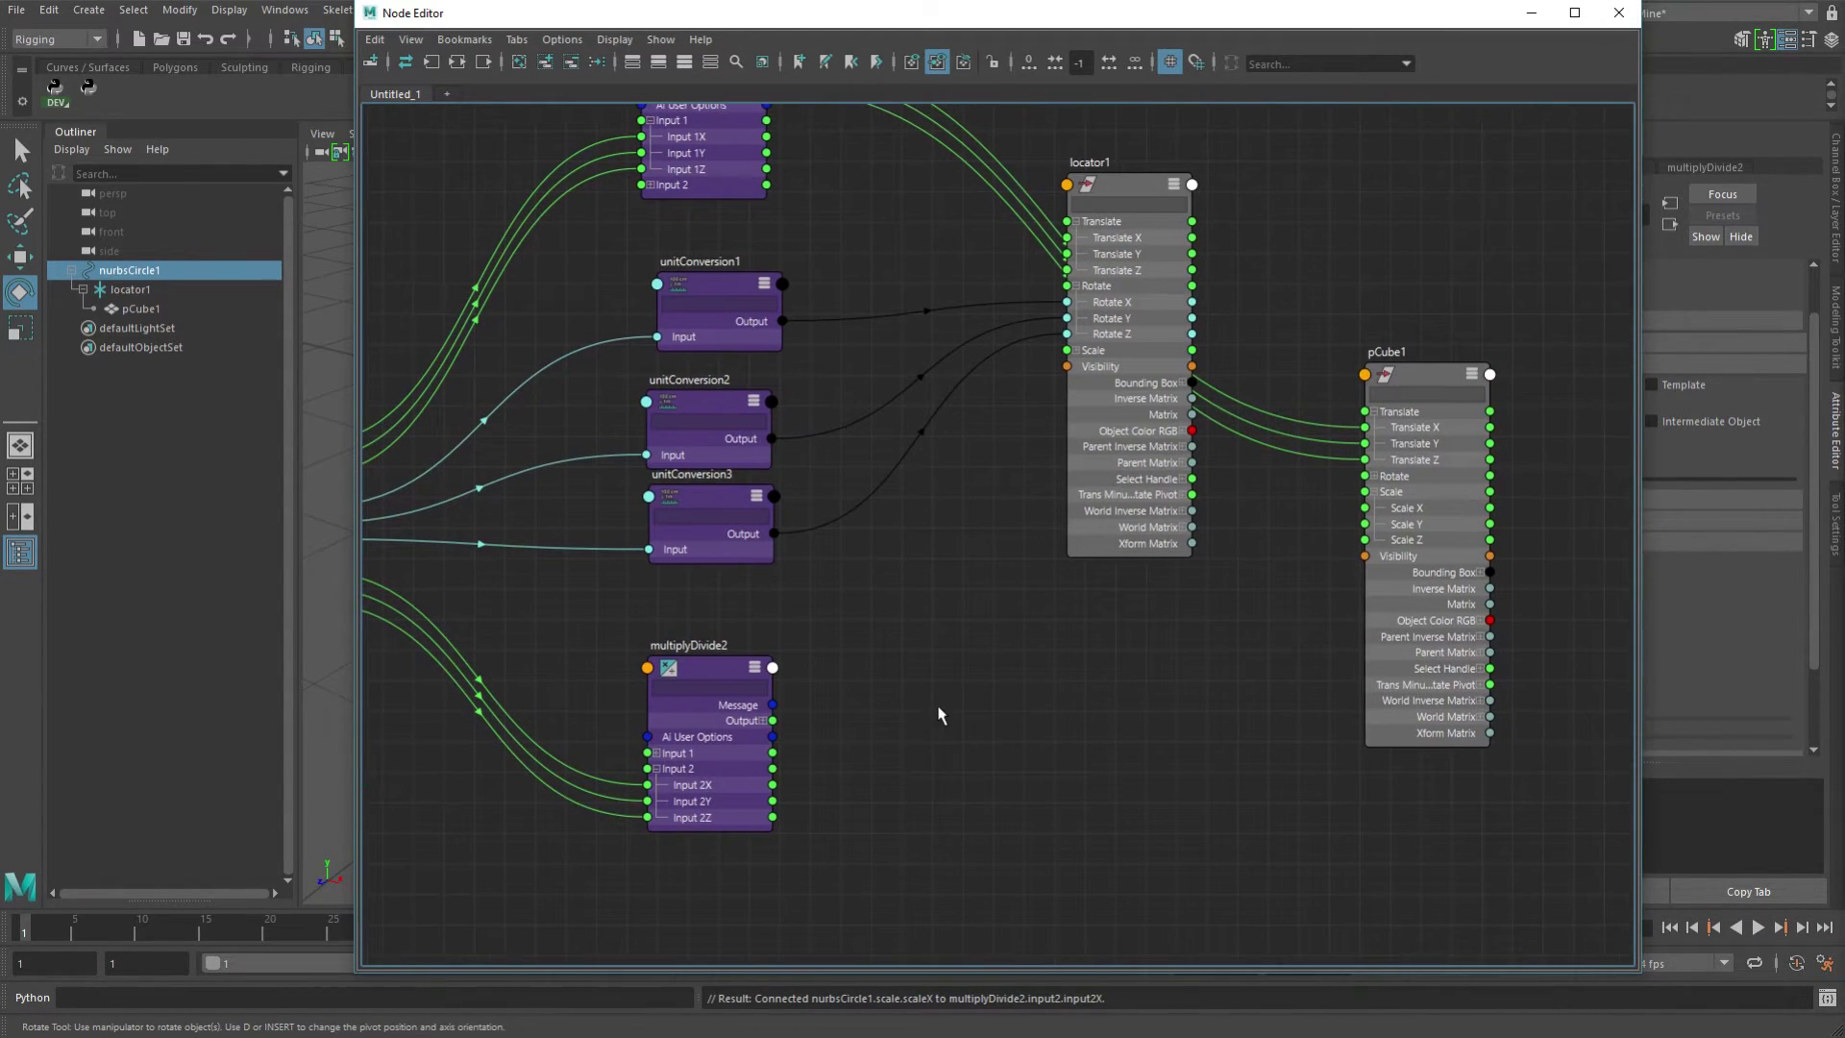
{"action": "left_click", "coordinate": [763, 721]}
{"action": "left_click_drag", "start_coordinate": [773, 721], "coordinate": [1364, 492]}
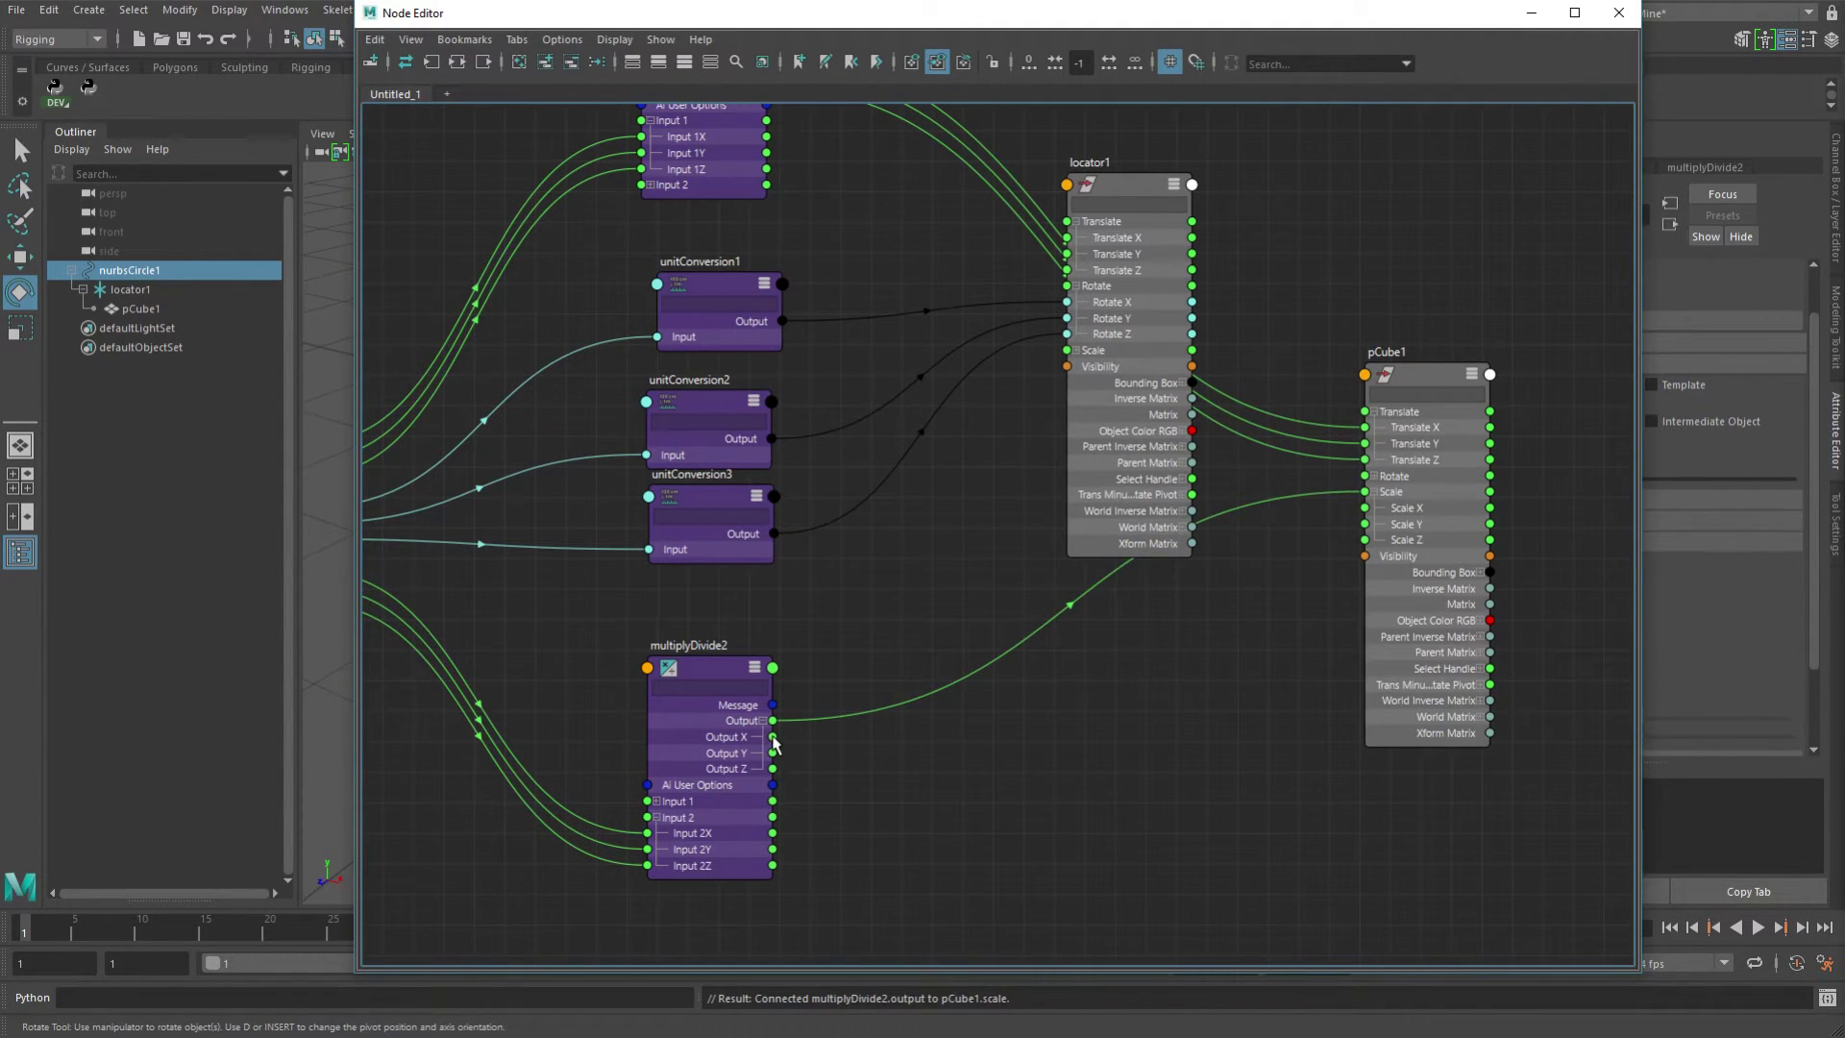
{"action": "left_click_drag", "start_coordinate": [772, 737], "coordinate": [1365, 508]}
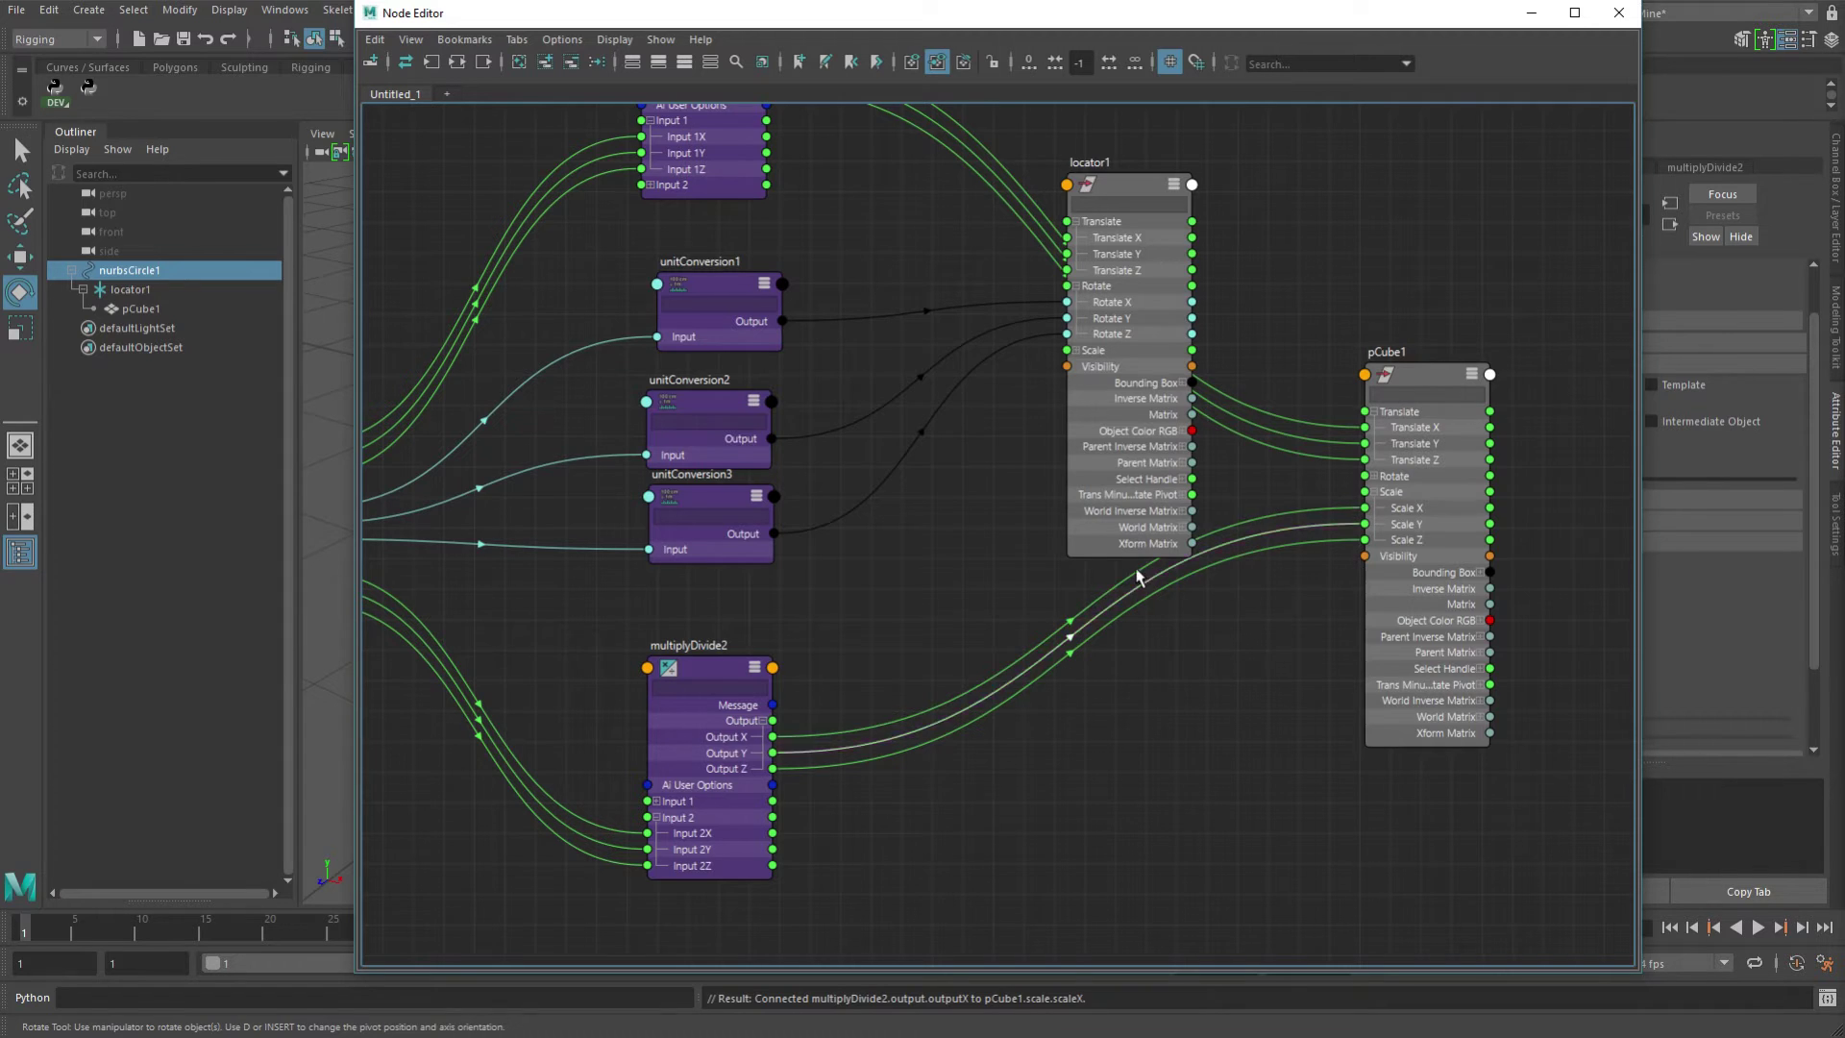
Back in the viewport, scale the circle and set its Scale X to 2.
{"action": "key", "text": "a"}
{"action": "left_click", "coordinate": [1034, 29]}
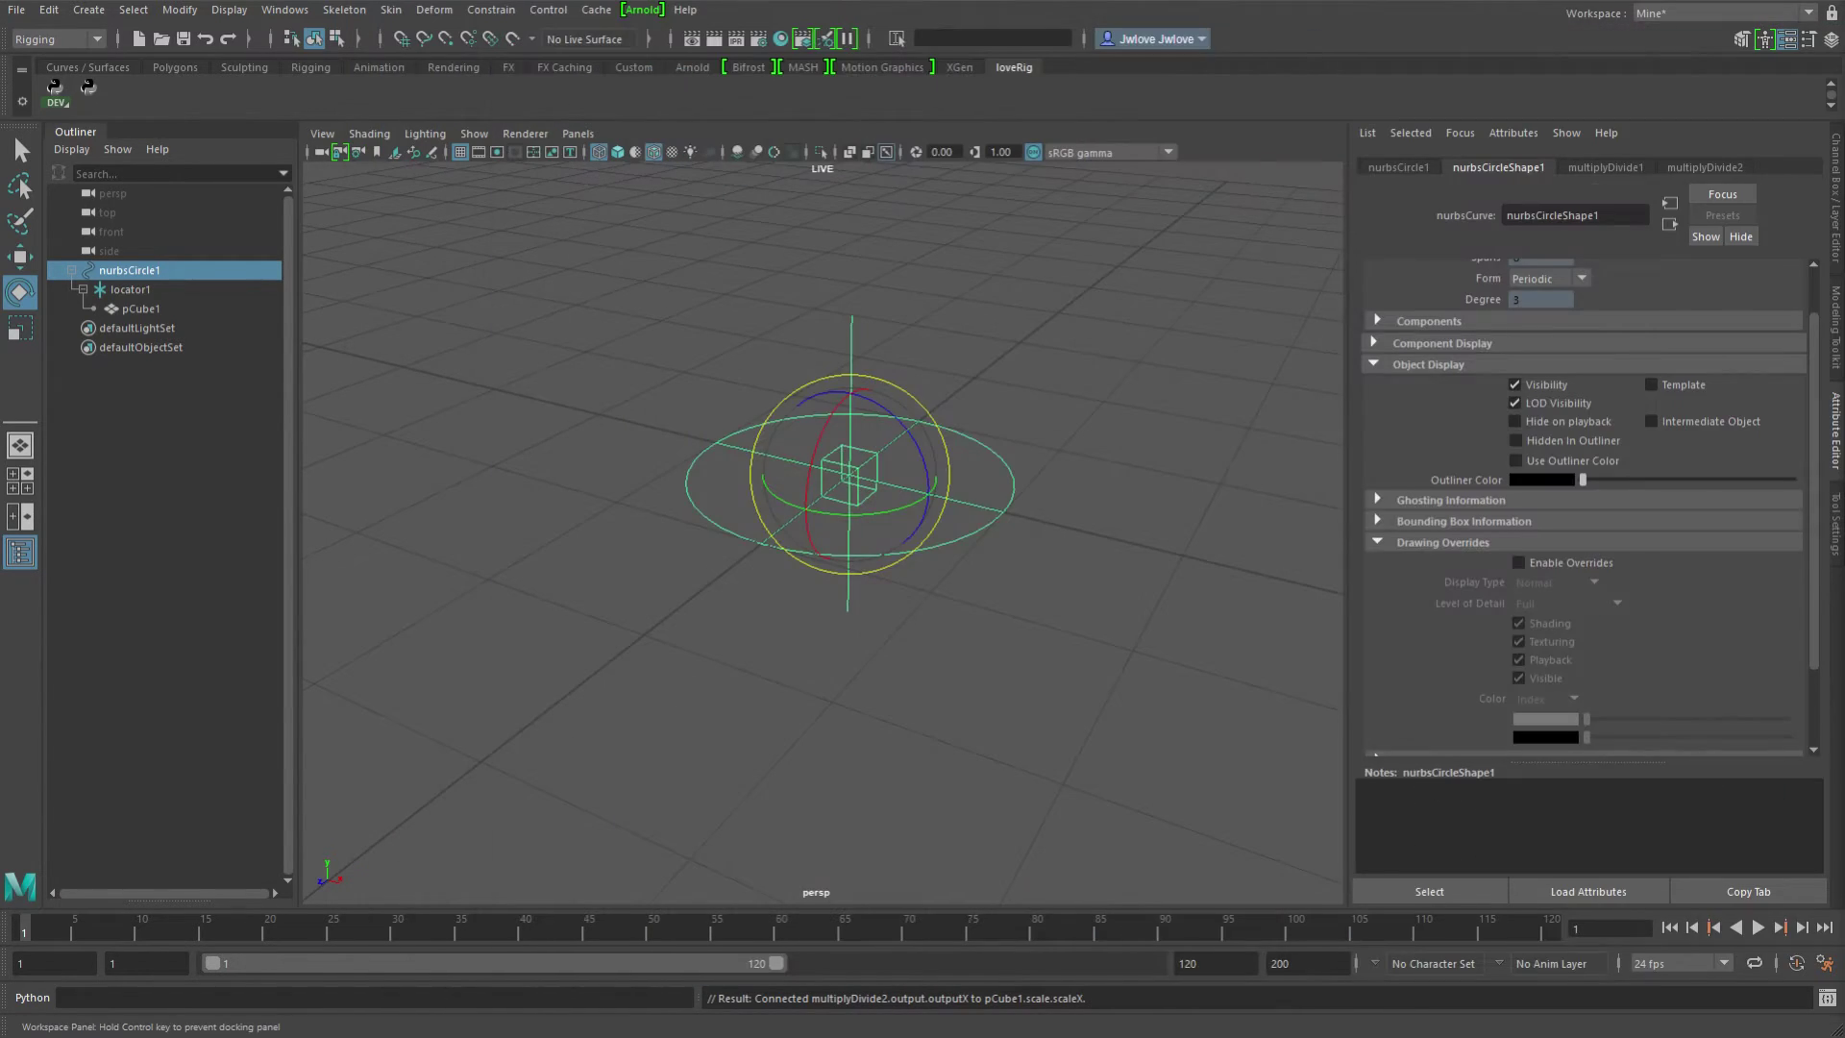
{"action": "left_click_drag", "start_coordinate": [1041, 528], "coordinate": [1064, 593], "text": "alt"}
{"action": "key", "text": "ctrl+a"}
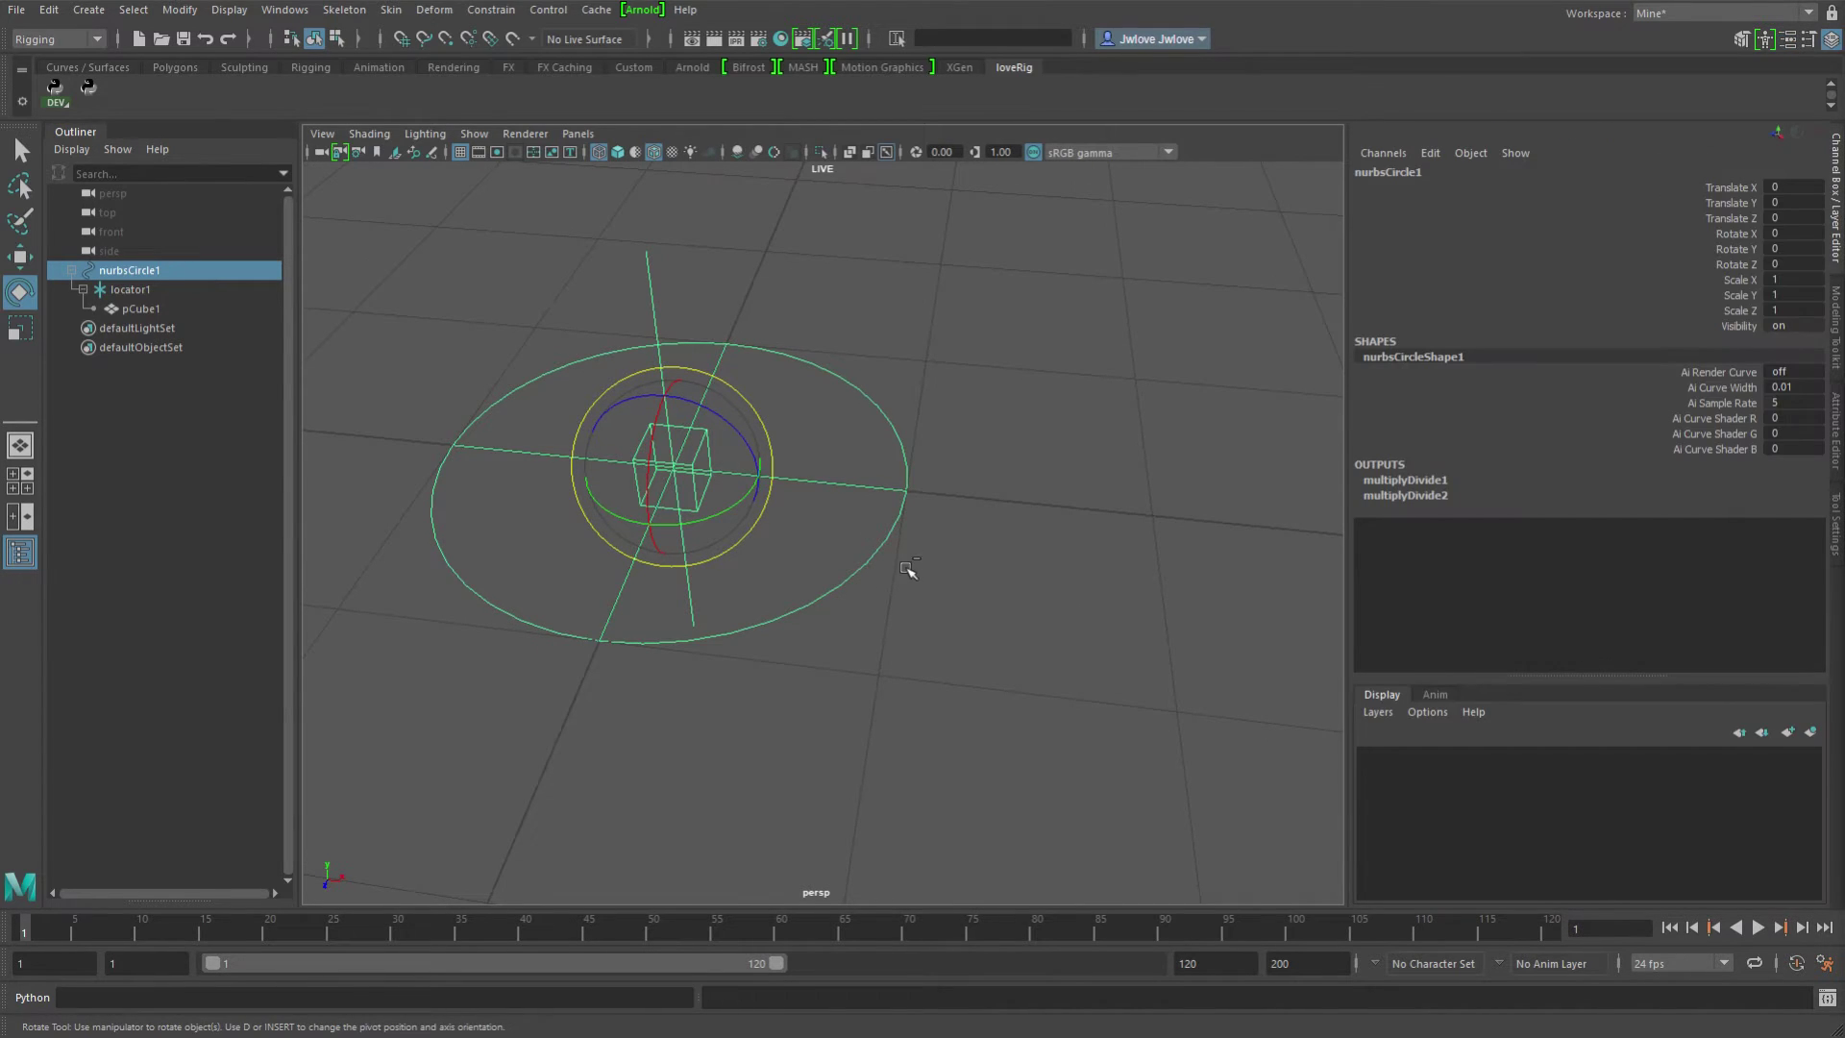
{"action": "key", "text": "r"}
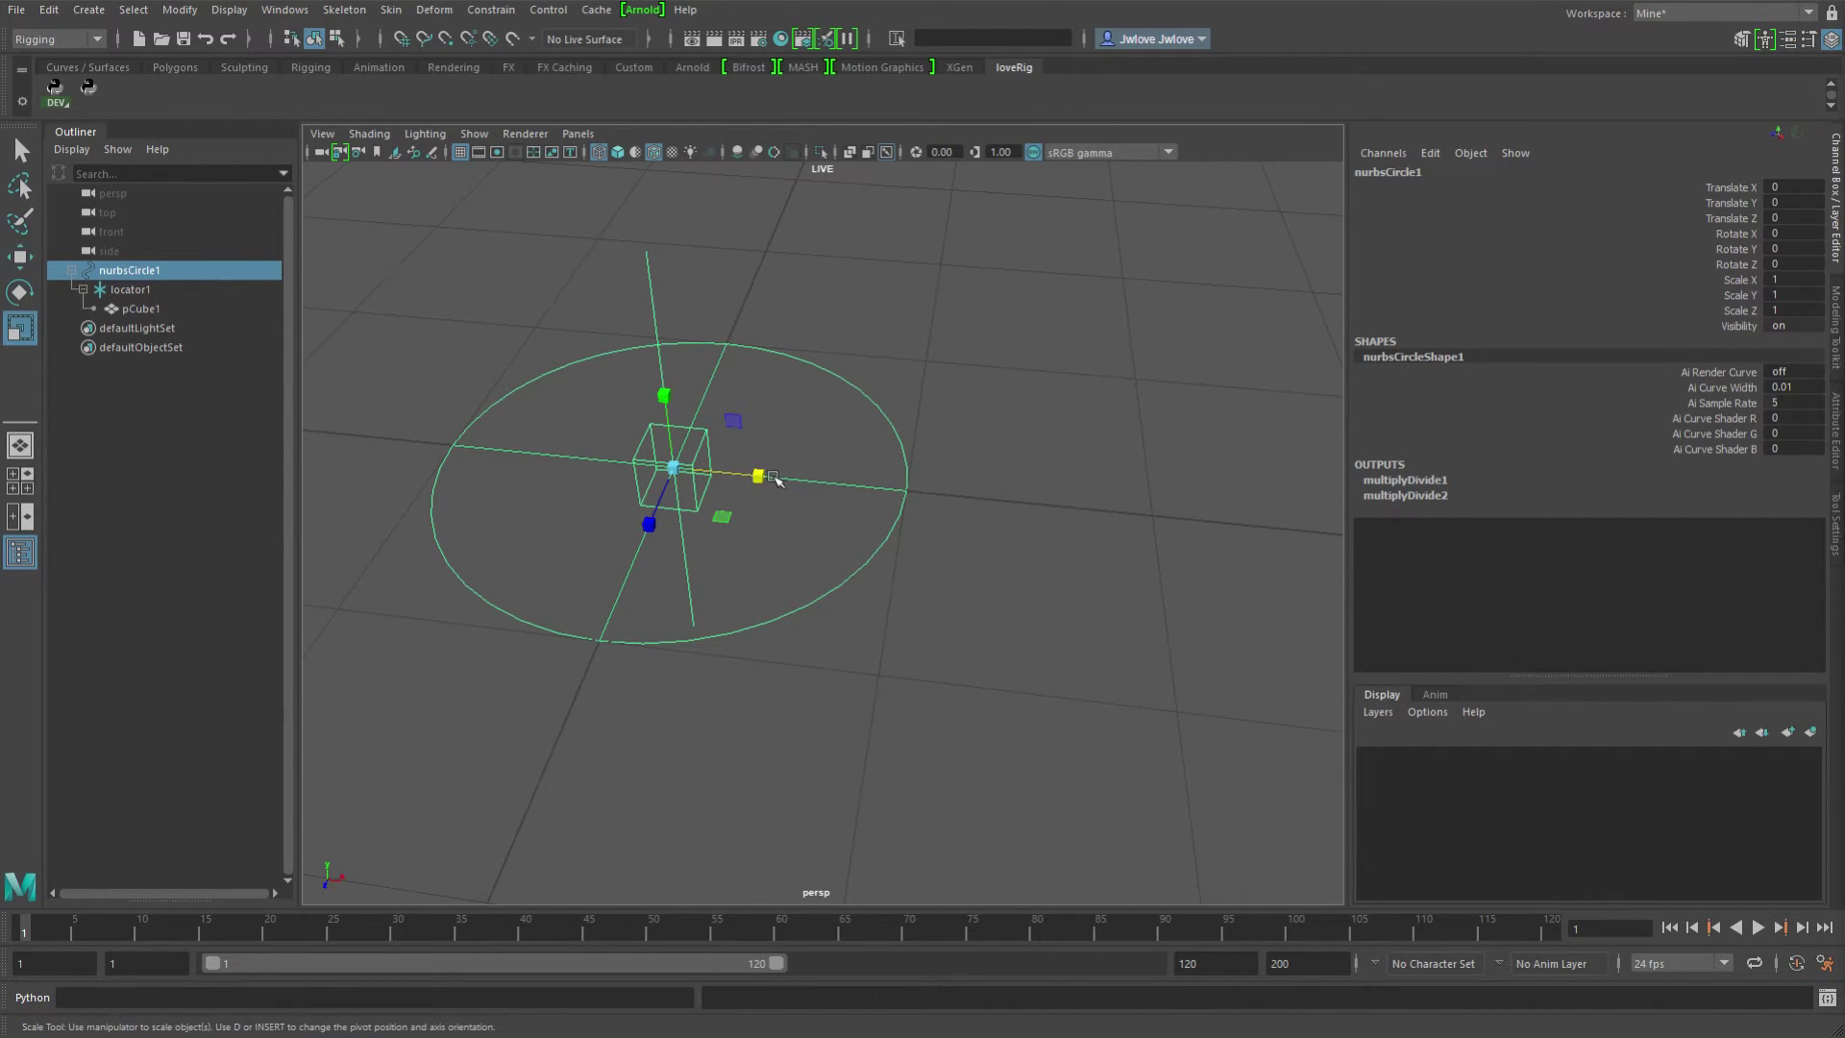
{"action": "left_click_drag", "start_coordinate": [777, 479], "coordinate": [816, 478]}
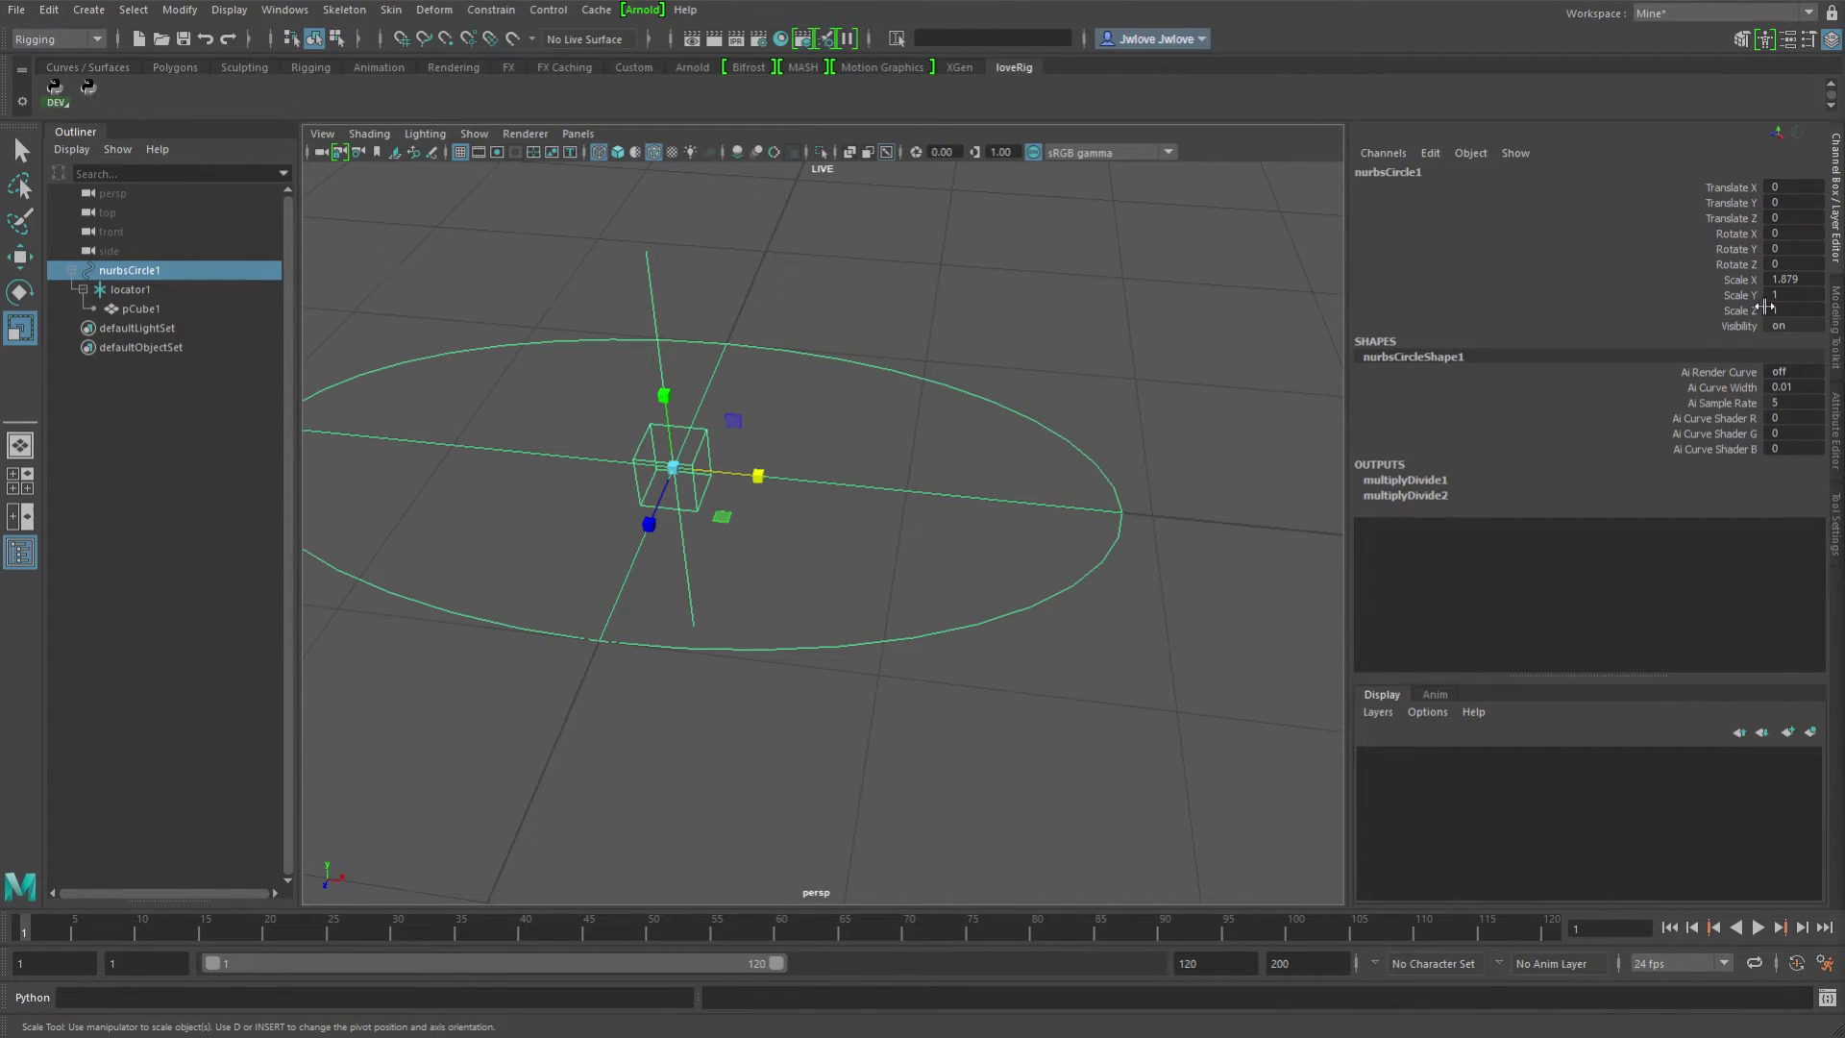
{"action": "left_click", "coordinate": [1797, 281]}
{"action": "type", "text": "2"}
{"action": "key", "text": "Return"}
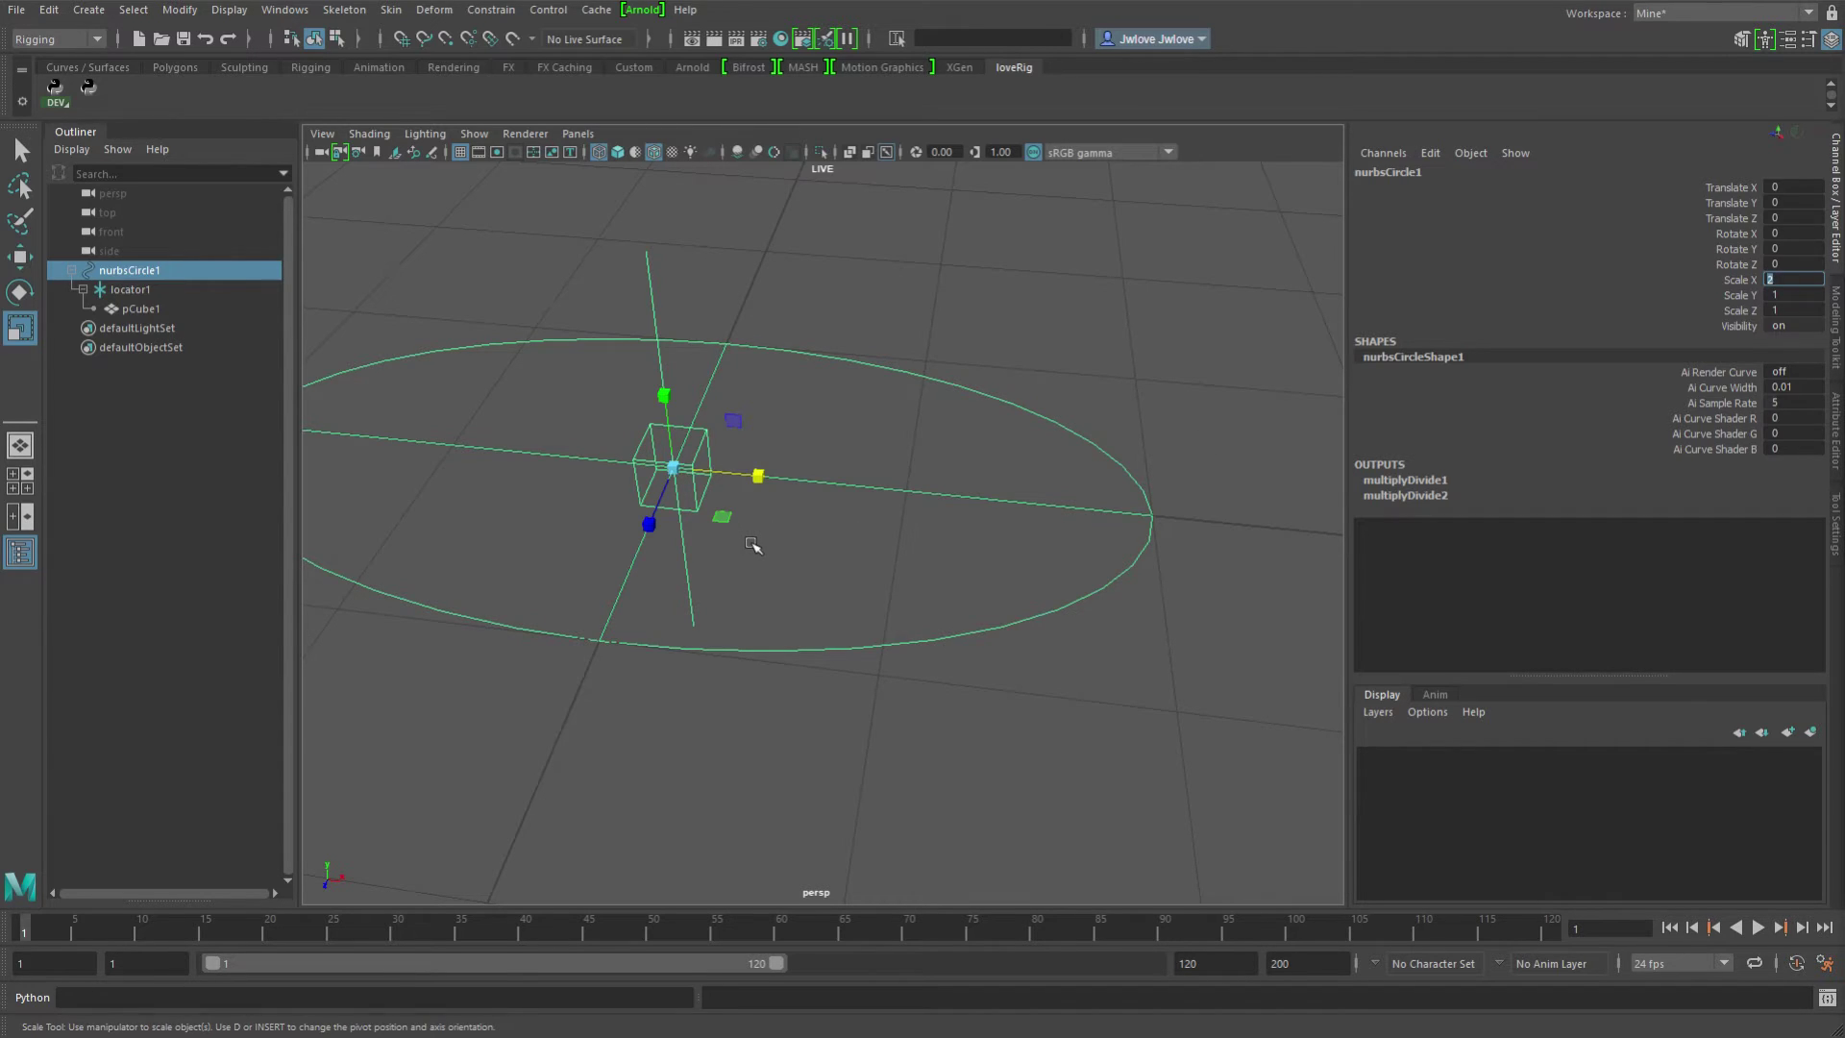
Check pCube1's compensating scale, then stretch the circle along Z.
{"action": "left_click", "coordinate": [753, 550]}
{"action": "left_click", "coordinate": [707, 497]}
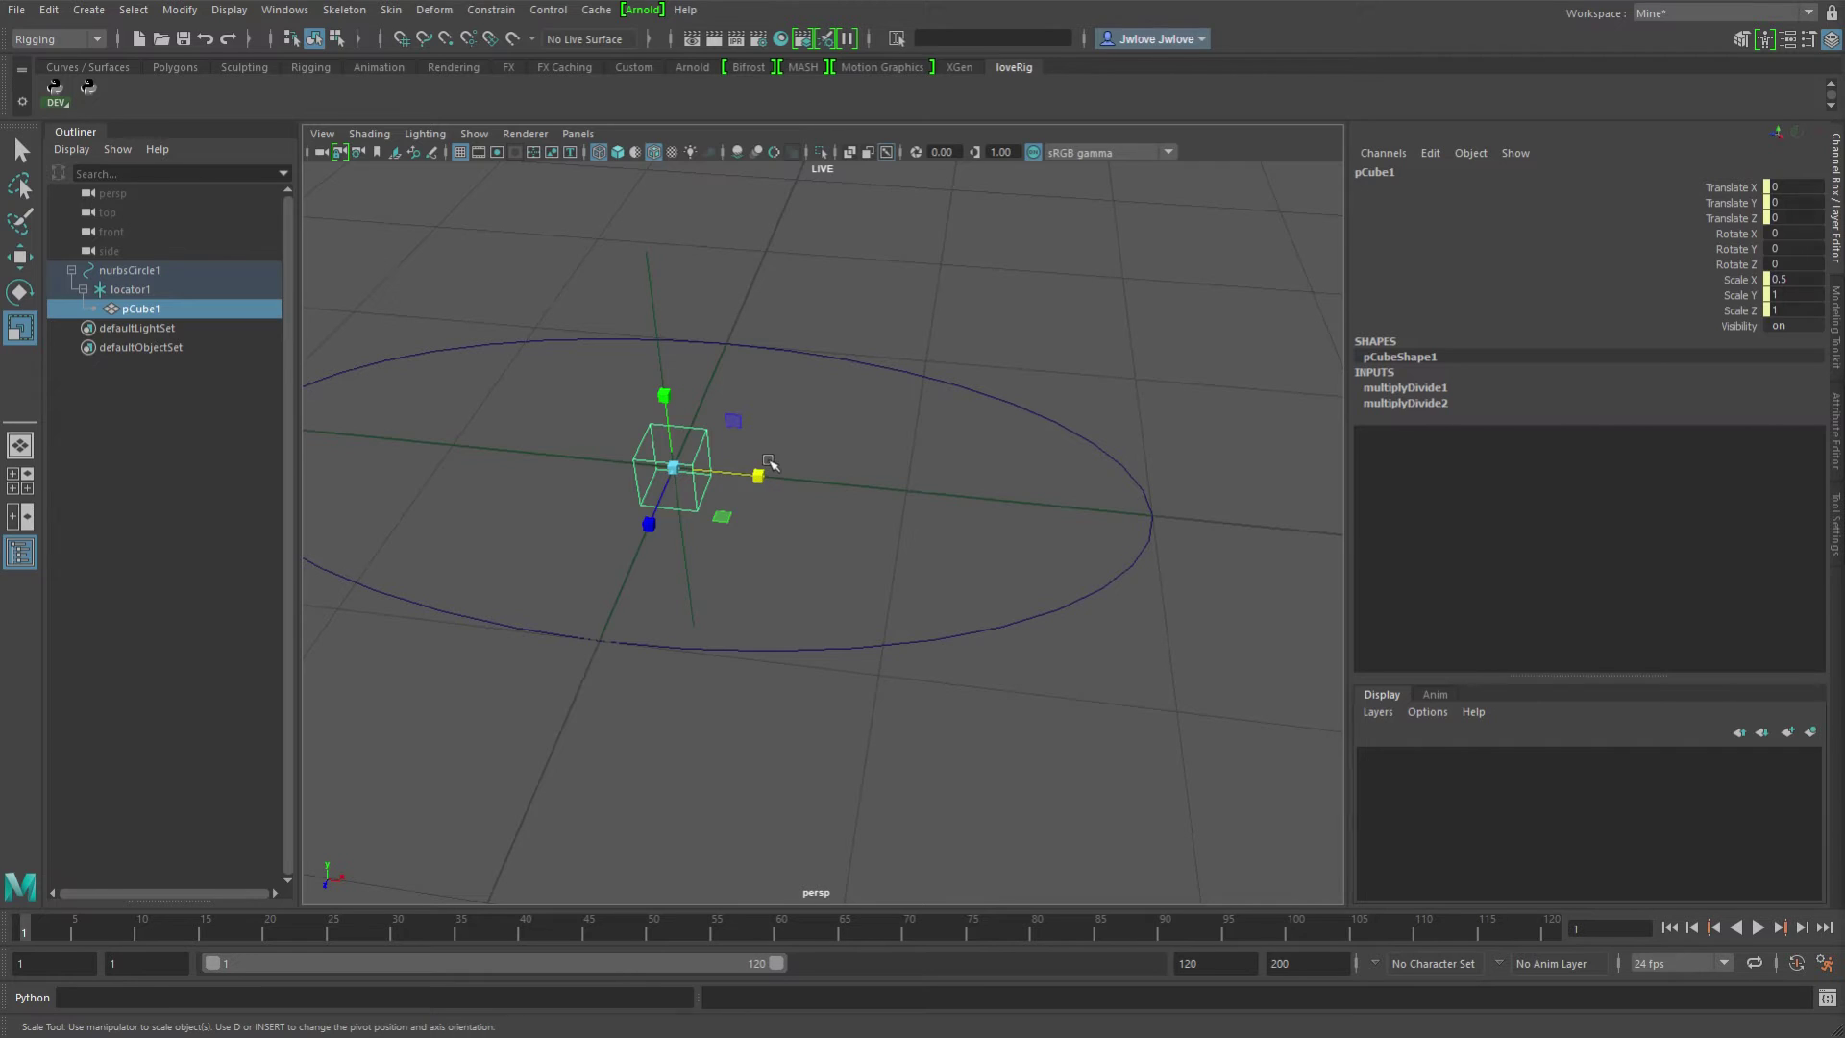
{"action": "middle_click_drag", "start_coordinate": [814, 625], "coordinate": [1024, 664], "text": "alt"}
{"action": "left_click_drag", "start_coordinate": [1024, 663], "coordinate": [1112, 746]}
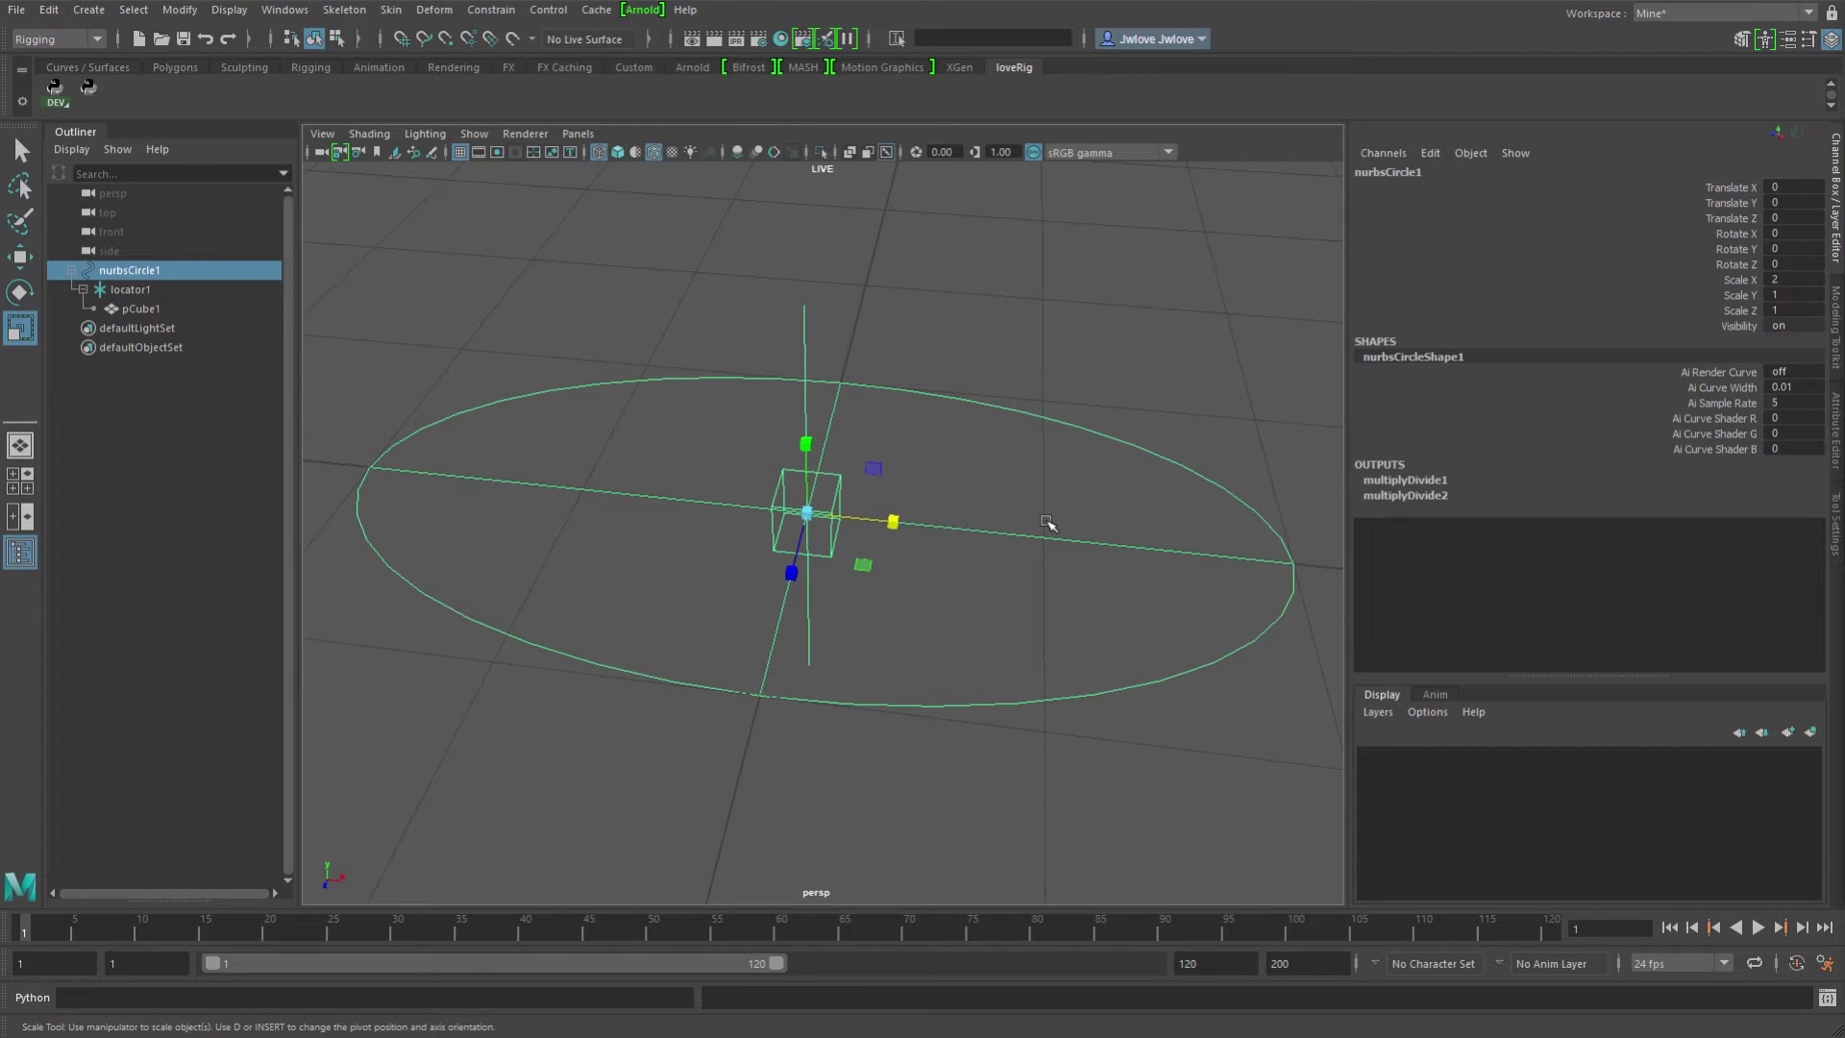
{"action": "left_click_drag", "start_coordinate": [976, 555], "coordinate": [1019, 699], "text": "alt"}
{"action": "left_click_drag", "start_coordinate": [741, 498], "coordinate": [1057, 577]}
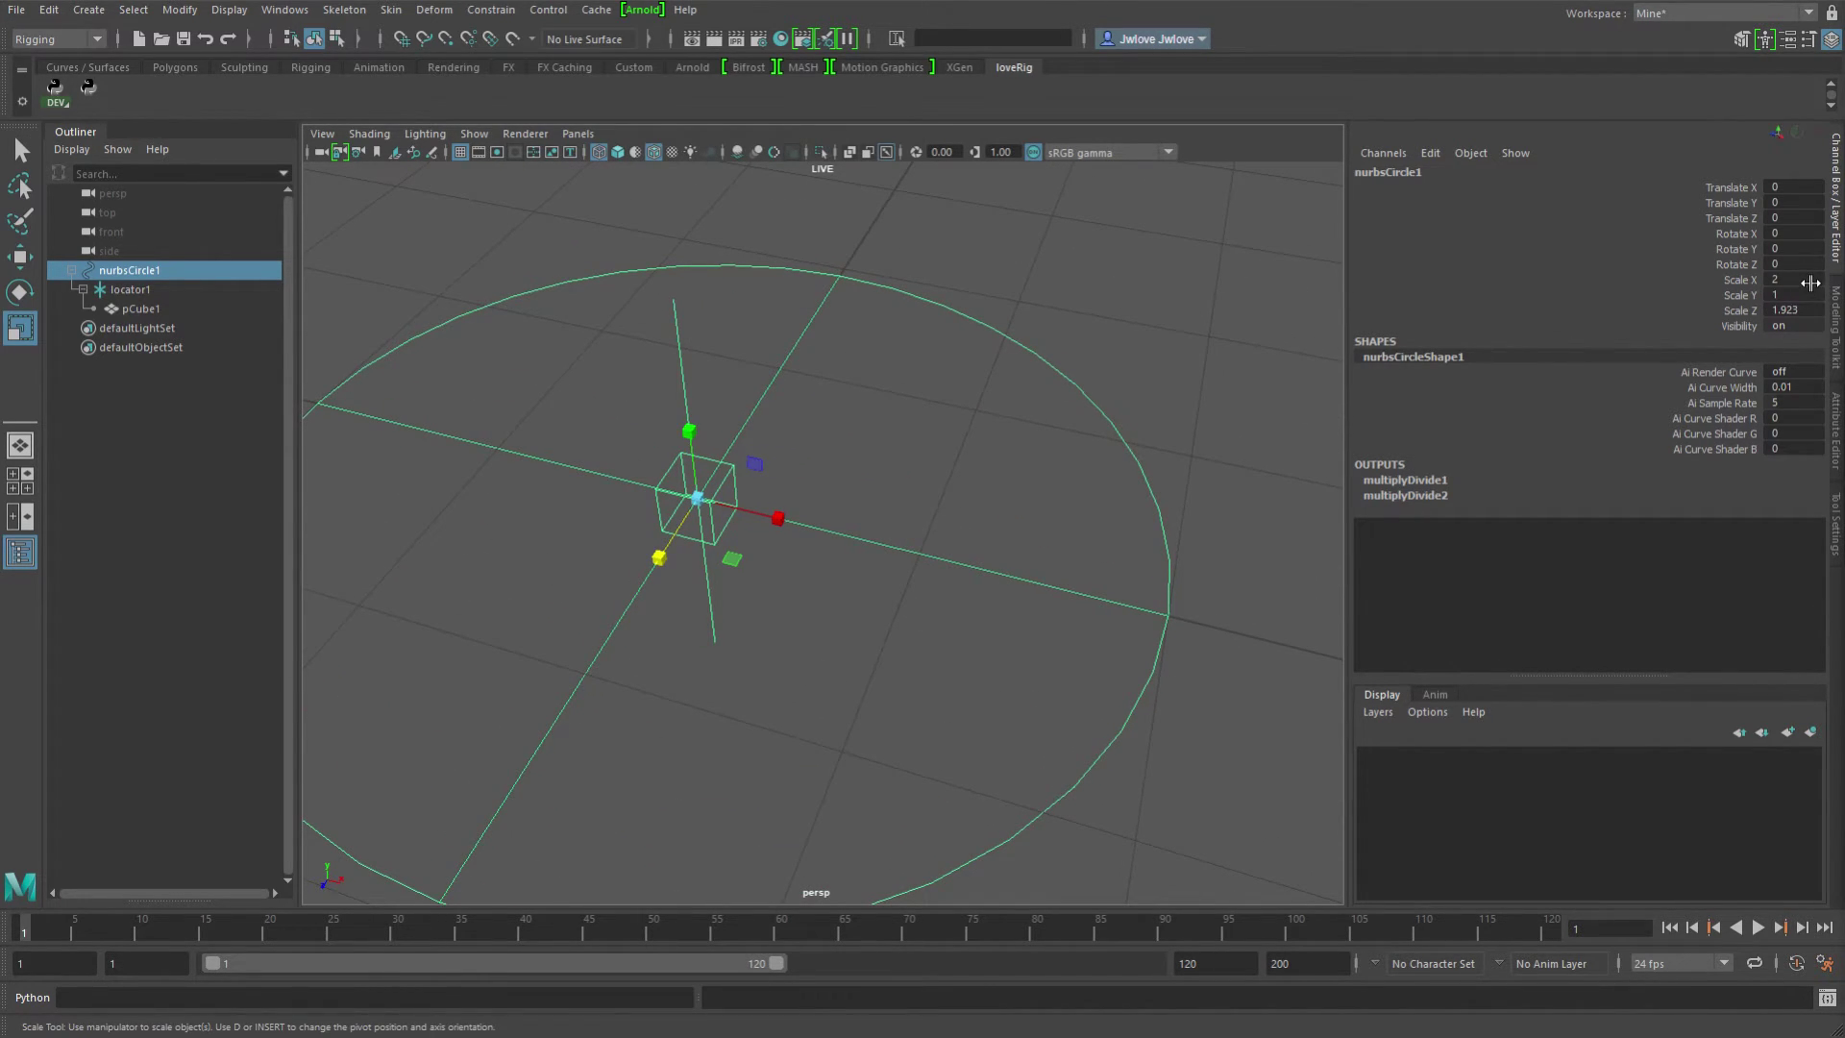
Set the circle's Scale X, Y, Z to 0, then back to 1.
{"action": "left_click_drag", "start_coordinate": [1810, 283], "coordinate": [1810, 310]}
{"action": "type", "text": "0"}
{"action": "key", "text": "Return"}
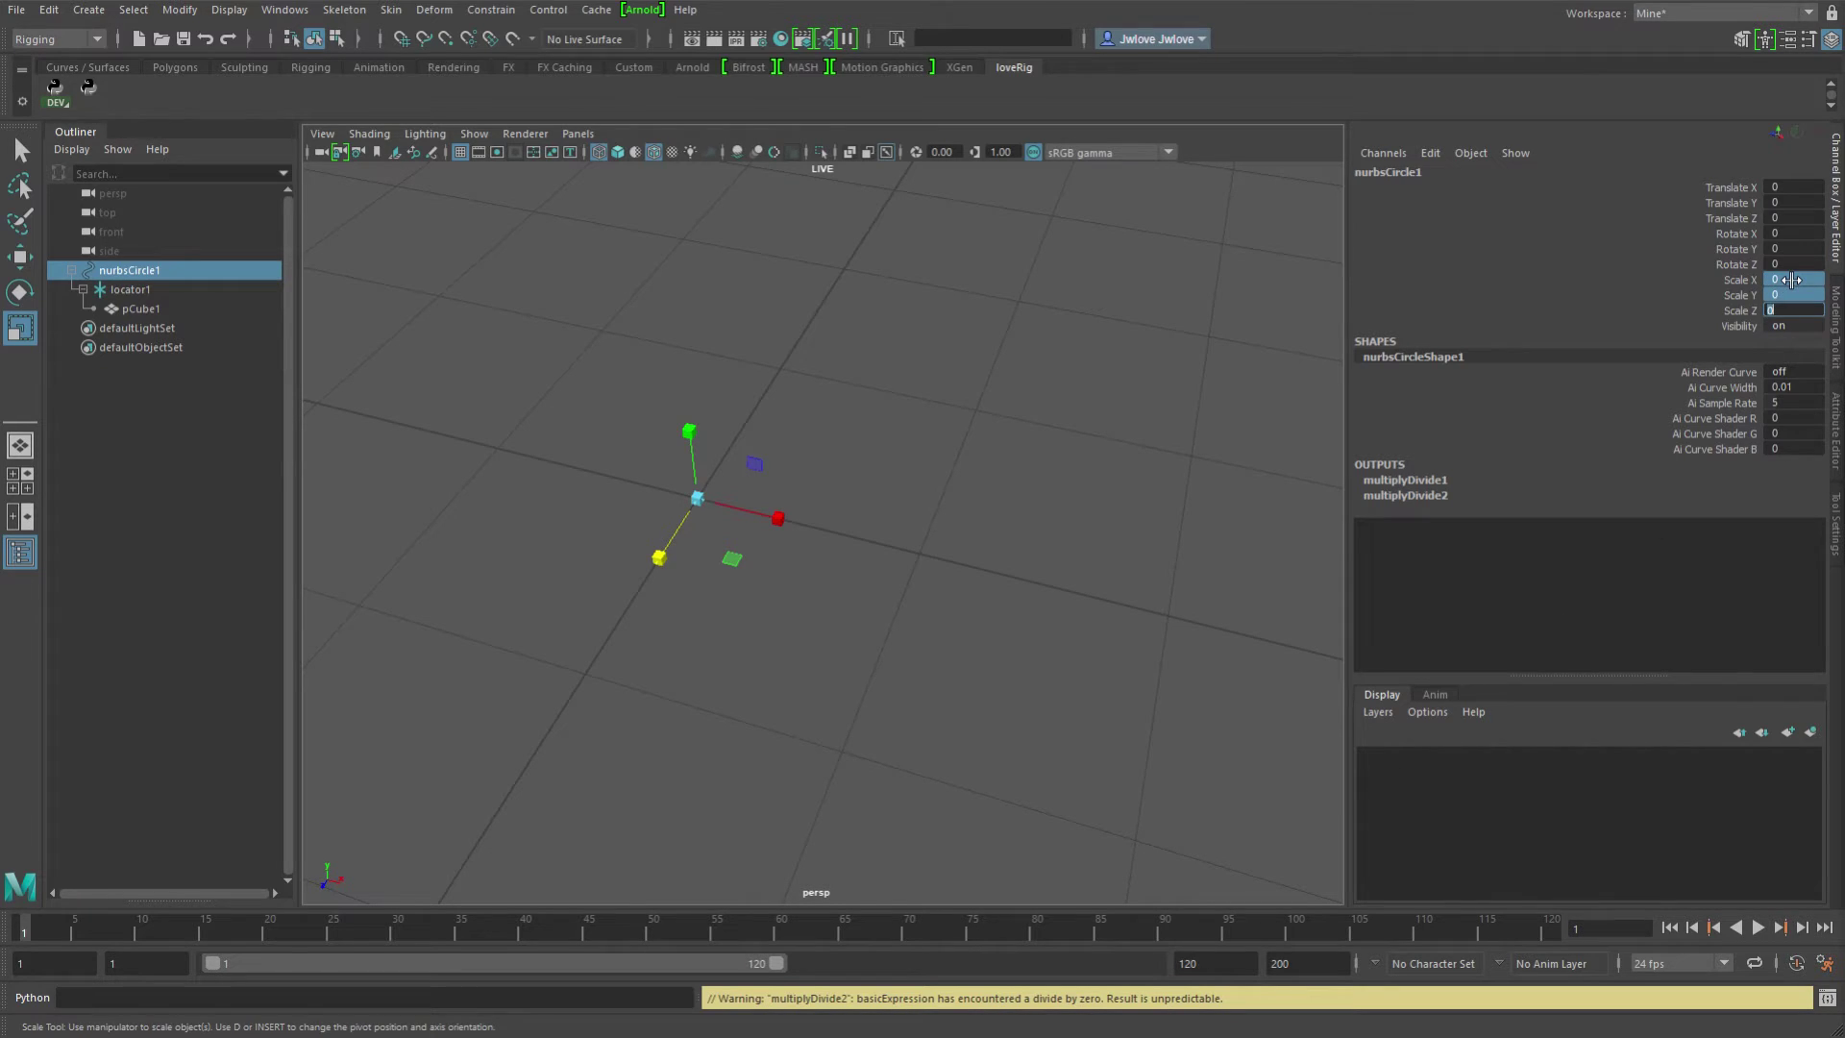
{"action": "type", "text": "1"}
{"action": "key", "text": "Return"}
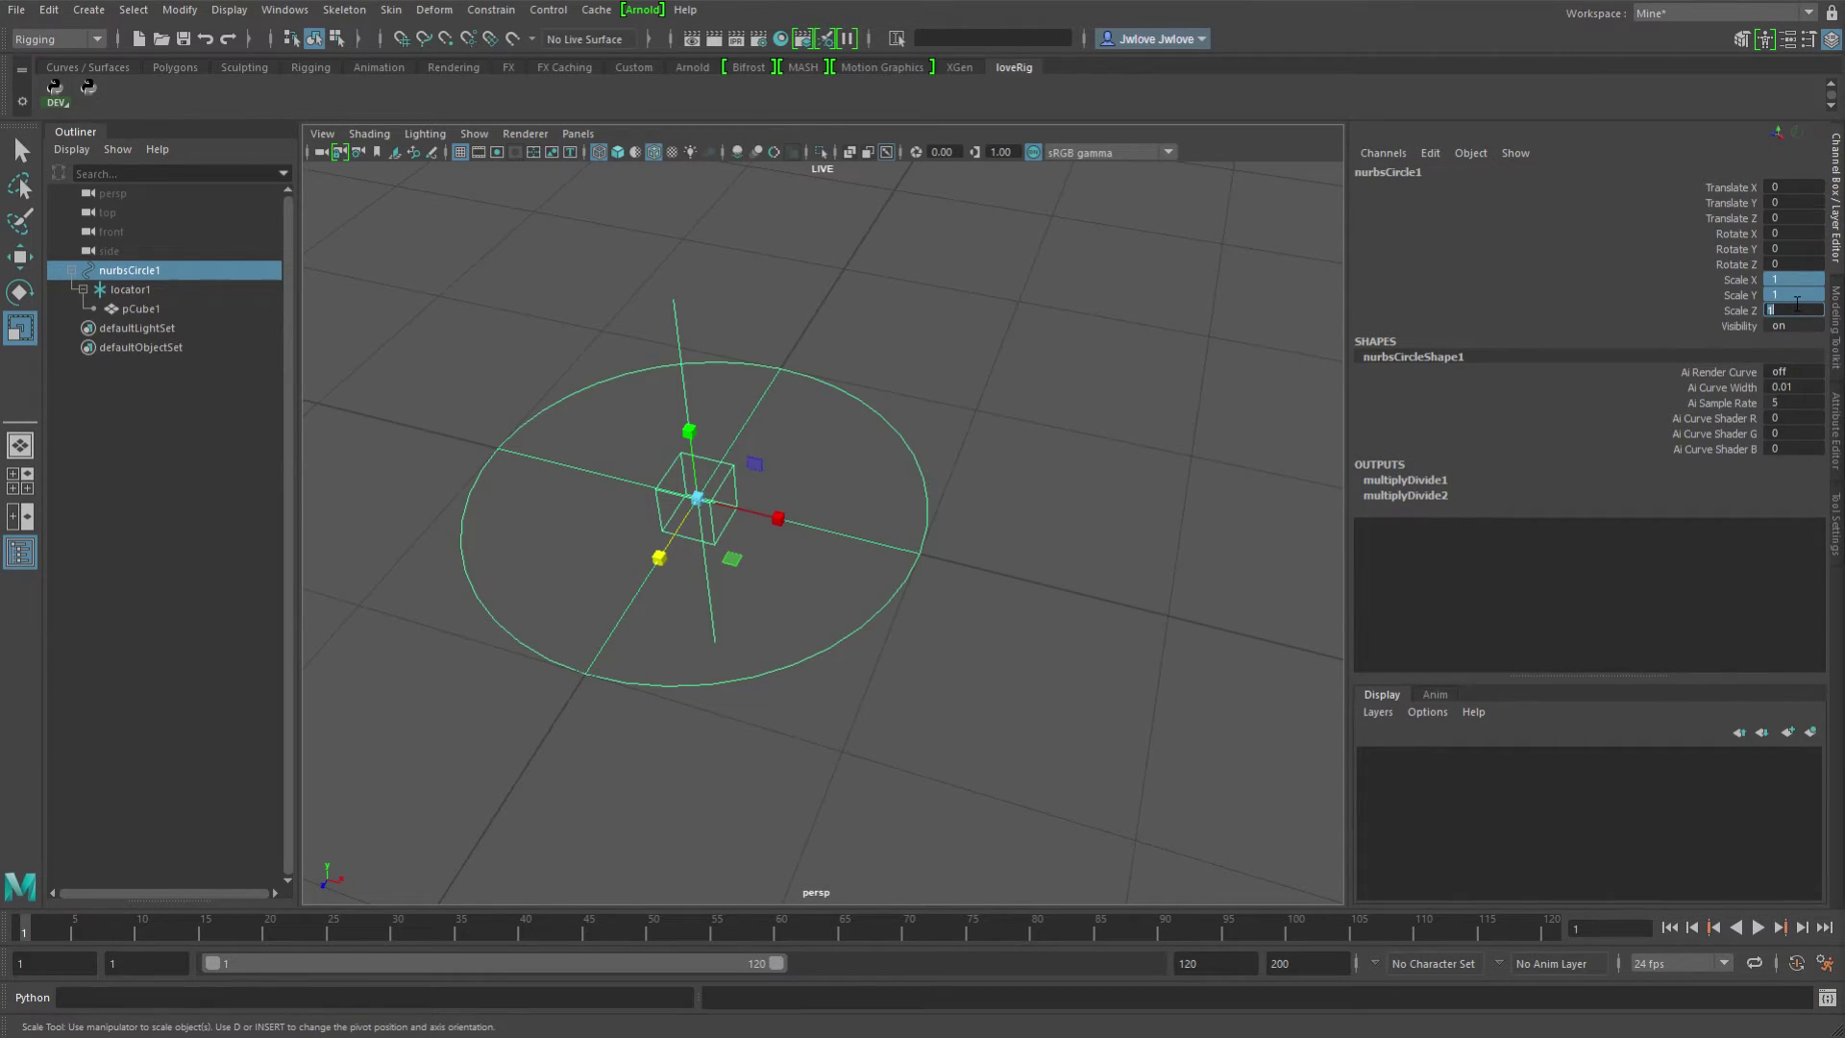
Stretch the circle along X, then set Scale X to 0 and back to 1.
{"action": "left_click_drag", "start_coordinate": [781, 520], "coordinate": [510, 441]}
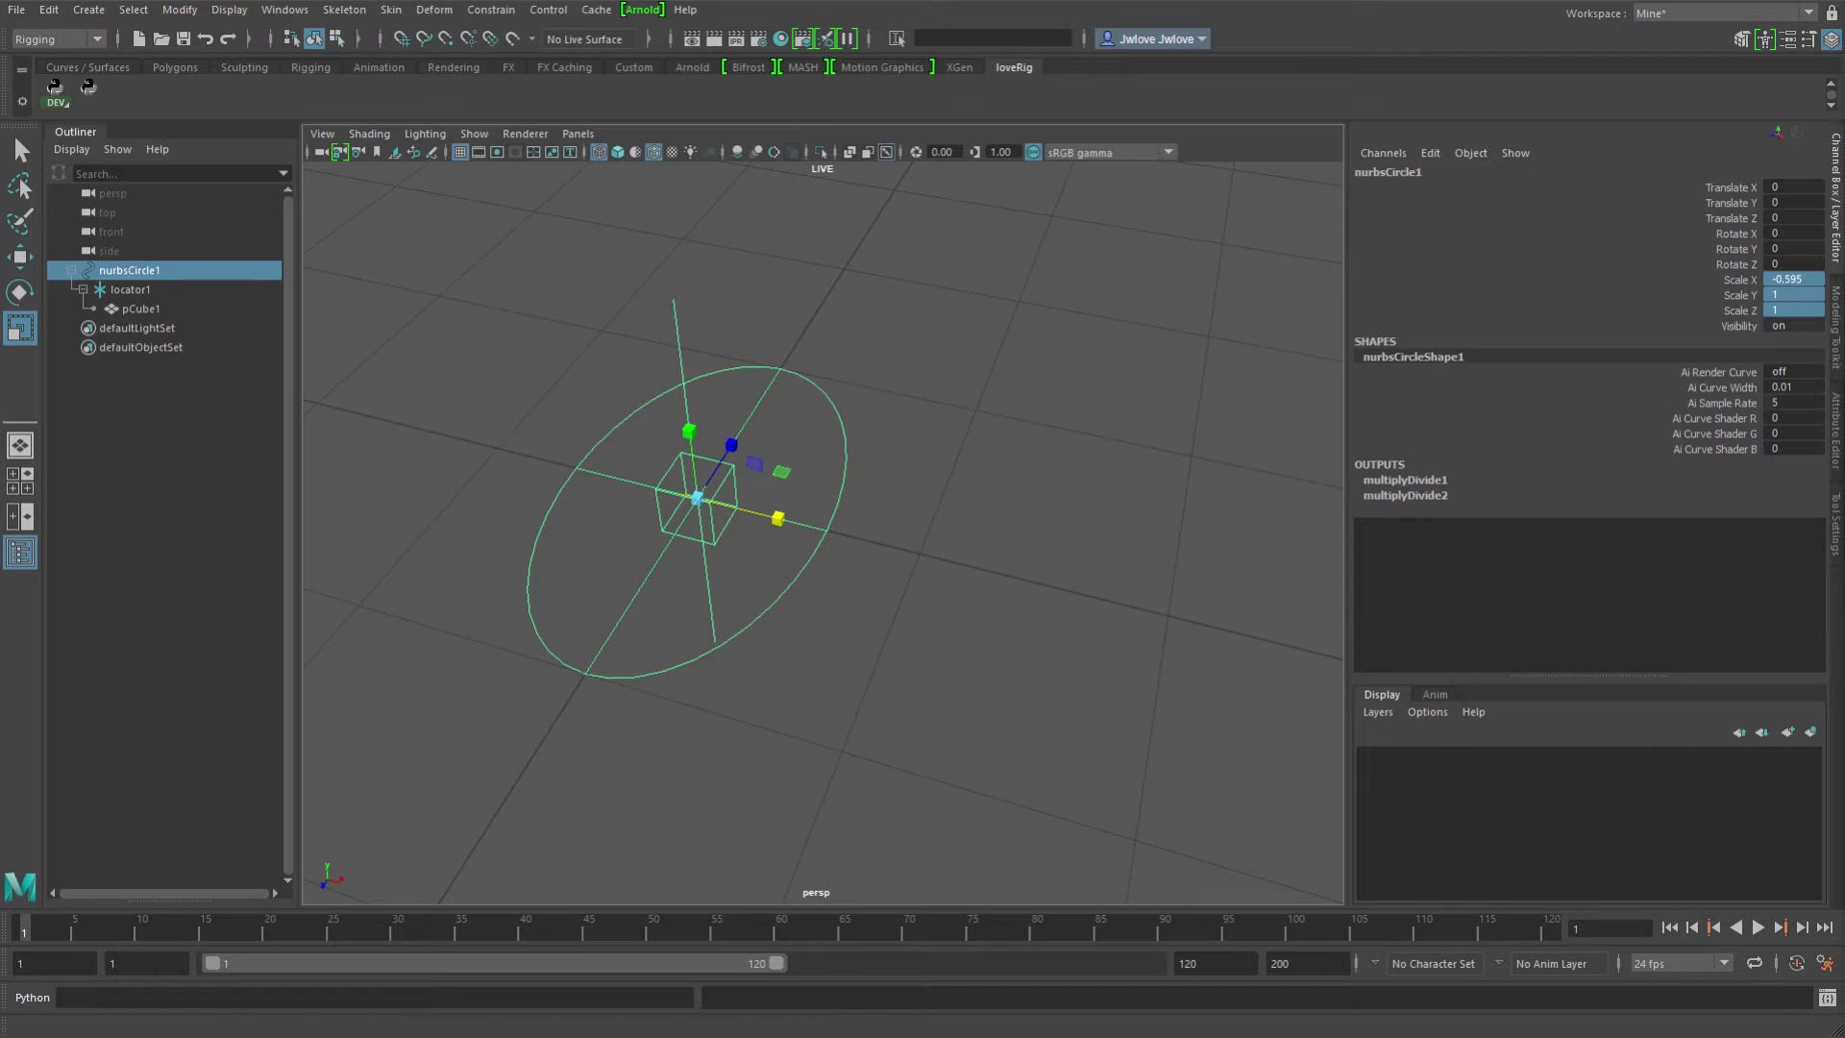
{"action": "double_click", "coordinate": [1793, 279]}
{"action": "type", "text": "0"}
{"action": "key", "text": "Return"}
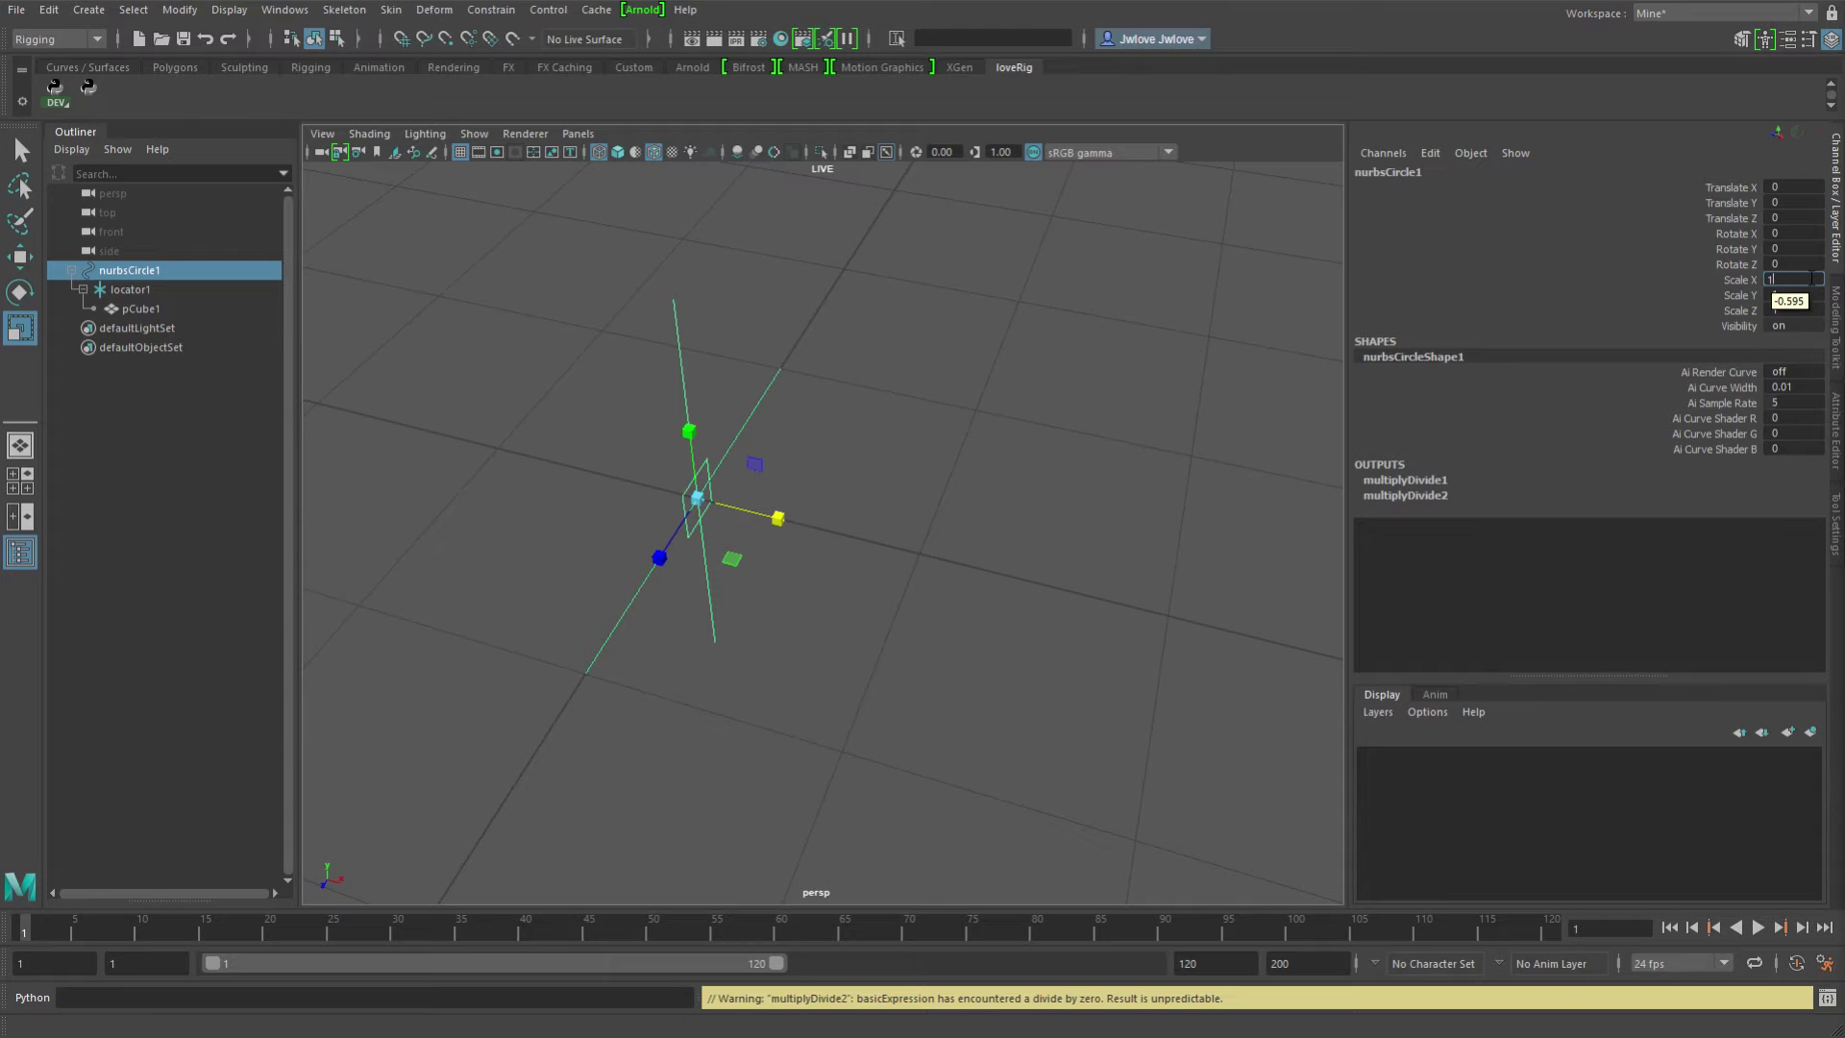
{"action": "type", "text": "1"}
{"action": "key", "text": "Return"}
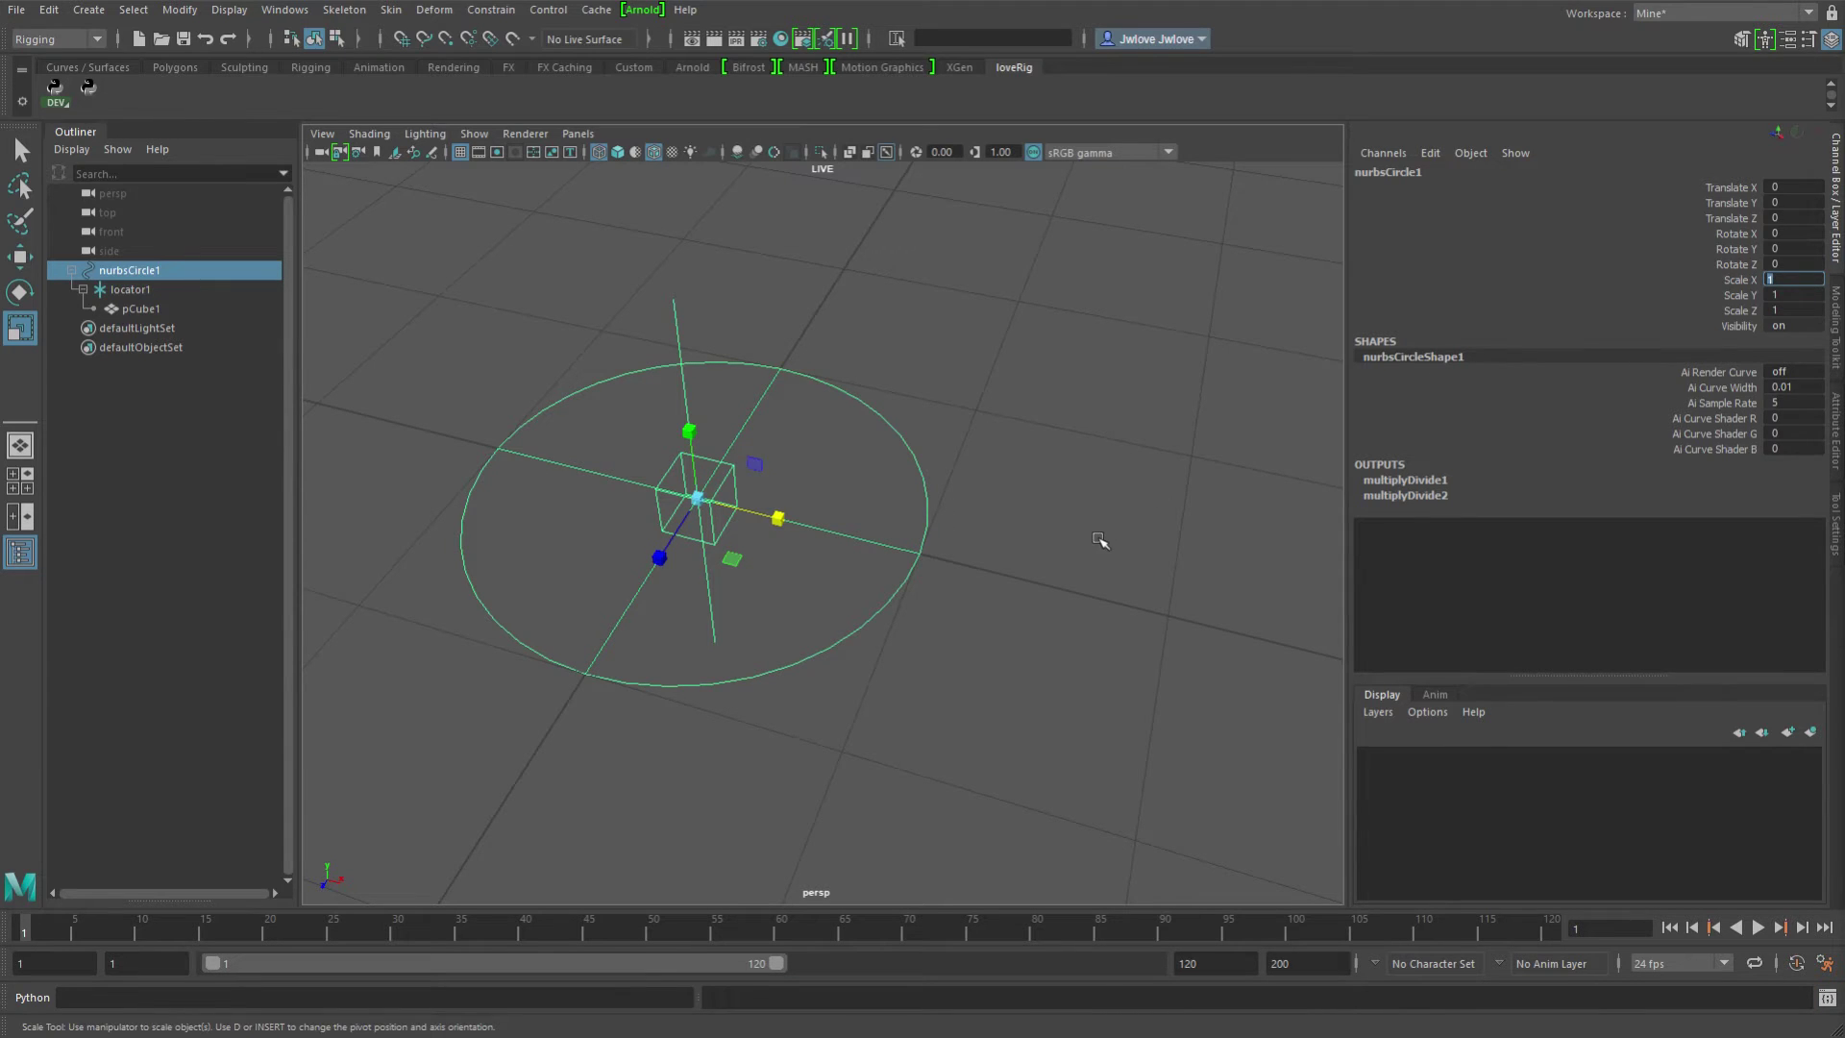
{"action": "mouse_move", "coordinate": [1100, 540]}
{"action": "left_mouse_down", "text": "alt"}
{"action": "mouse_move", "coordinate": [1121, 511]}
{"action": "mouse_move", "coordinate": [1067, 515]}
{"action": "mouse_move", "coordinate": [1070, 560]}
{"action": "mouse_move", "coordinate": [1107, 566]}
{"action": "left_mouse_up", "text": "alt"}
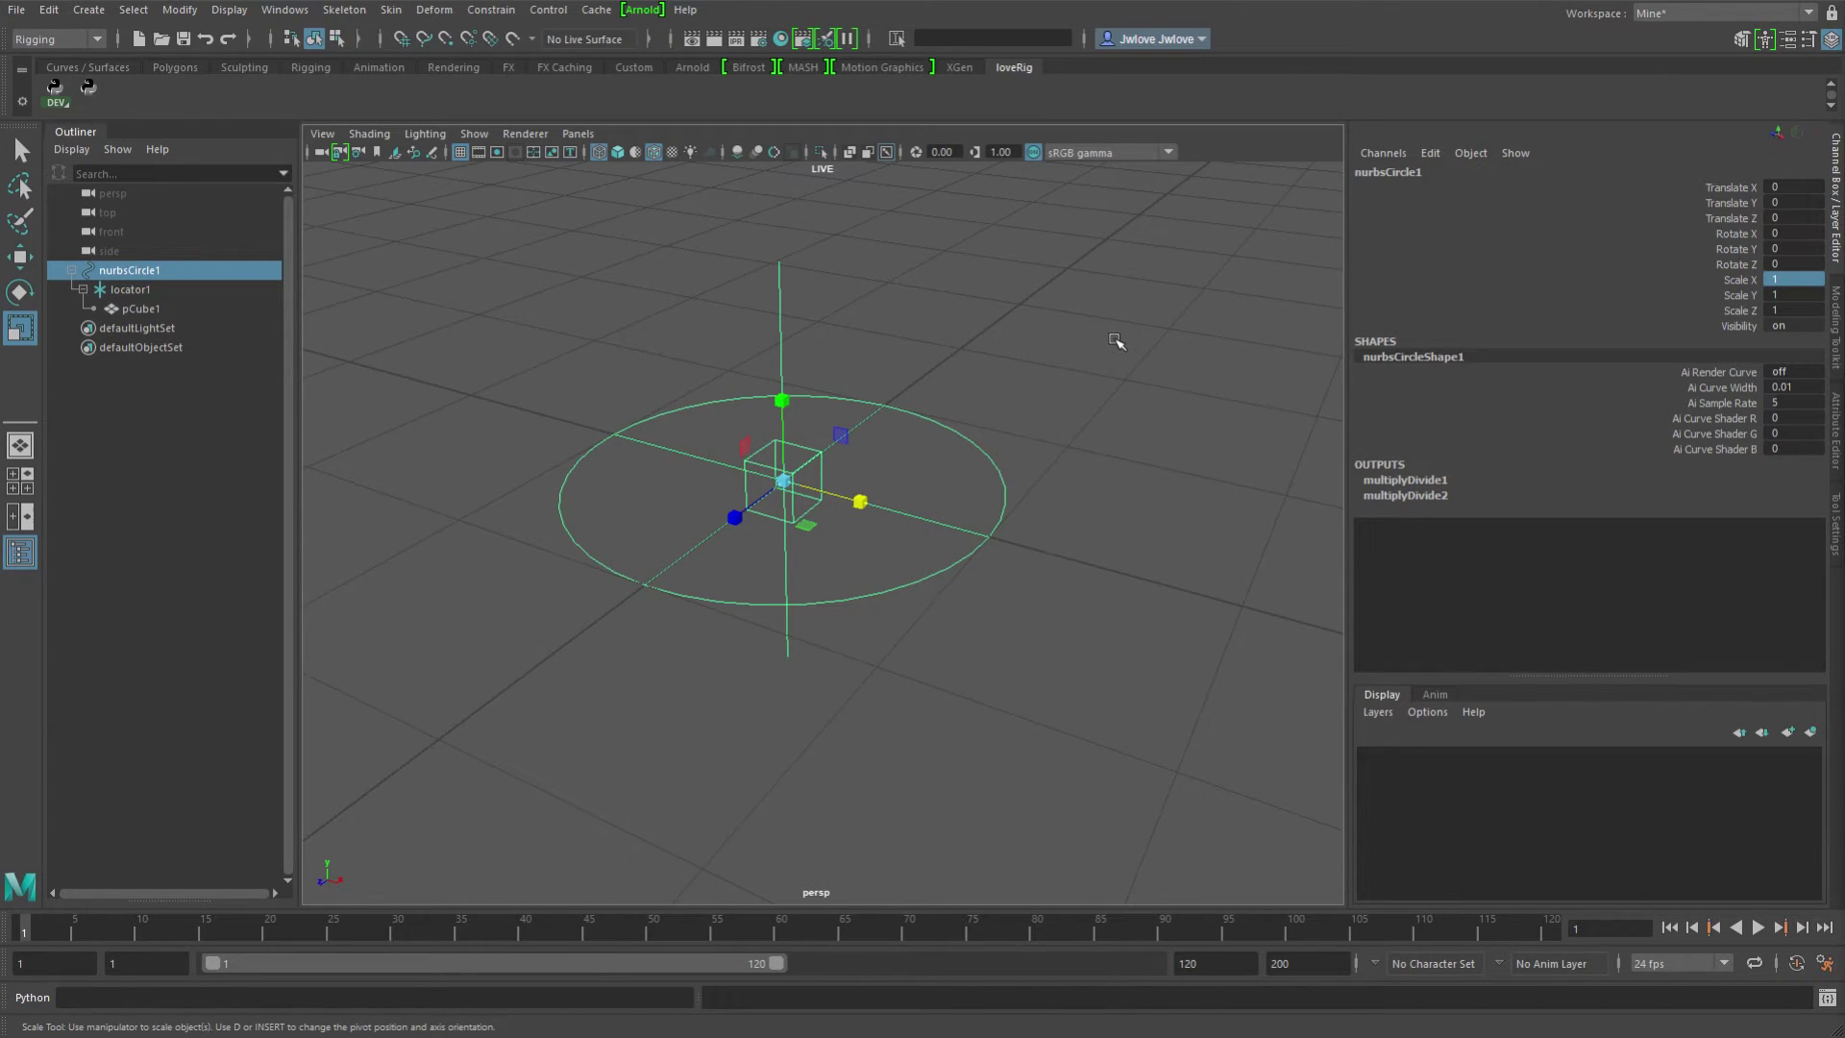
Move, rotate and scale nurbsCircle1 to confirm the cube stays fixed, then zero its transforms.
{"action": "key", "text": "w"}
{"action": "left_click_drag", "start_coordinate": [1062, 564], "coordinate": [1042, 584], "text": "alt"}
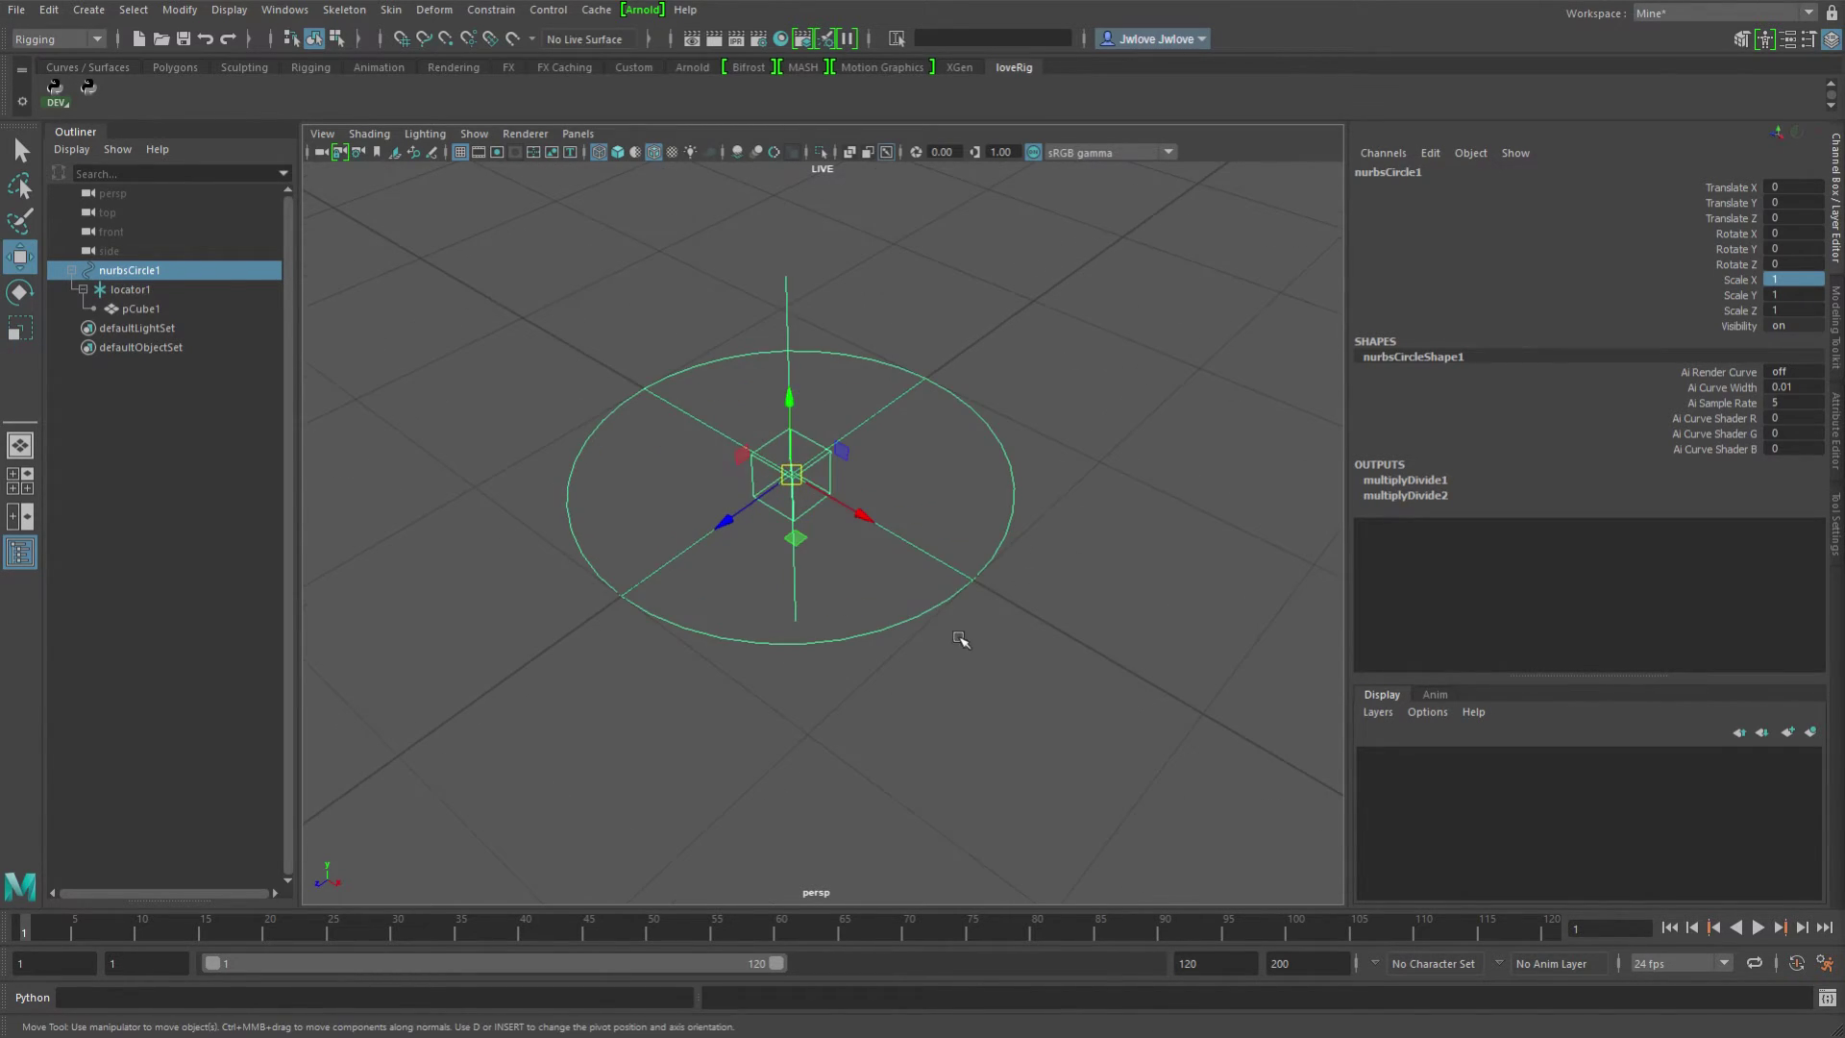
{"action": "middle_click_drag", "start_coordinate": [961, 639], "coordinate": [1026, 519]}
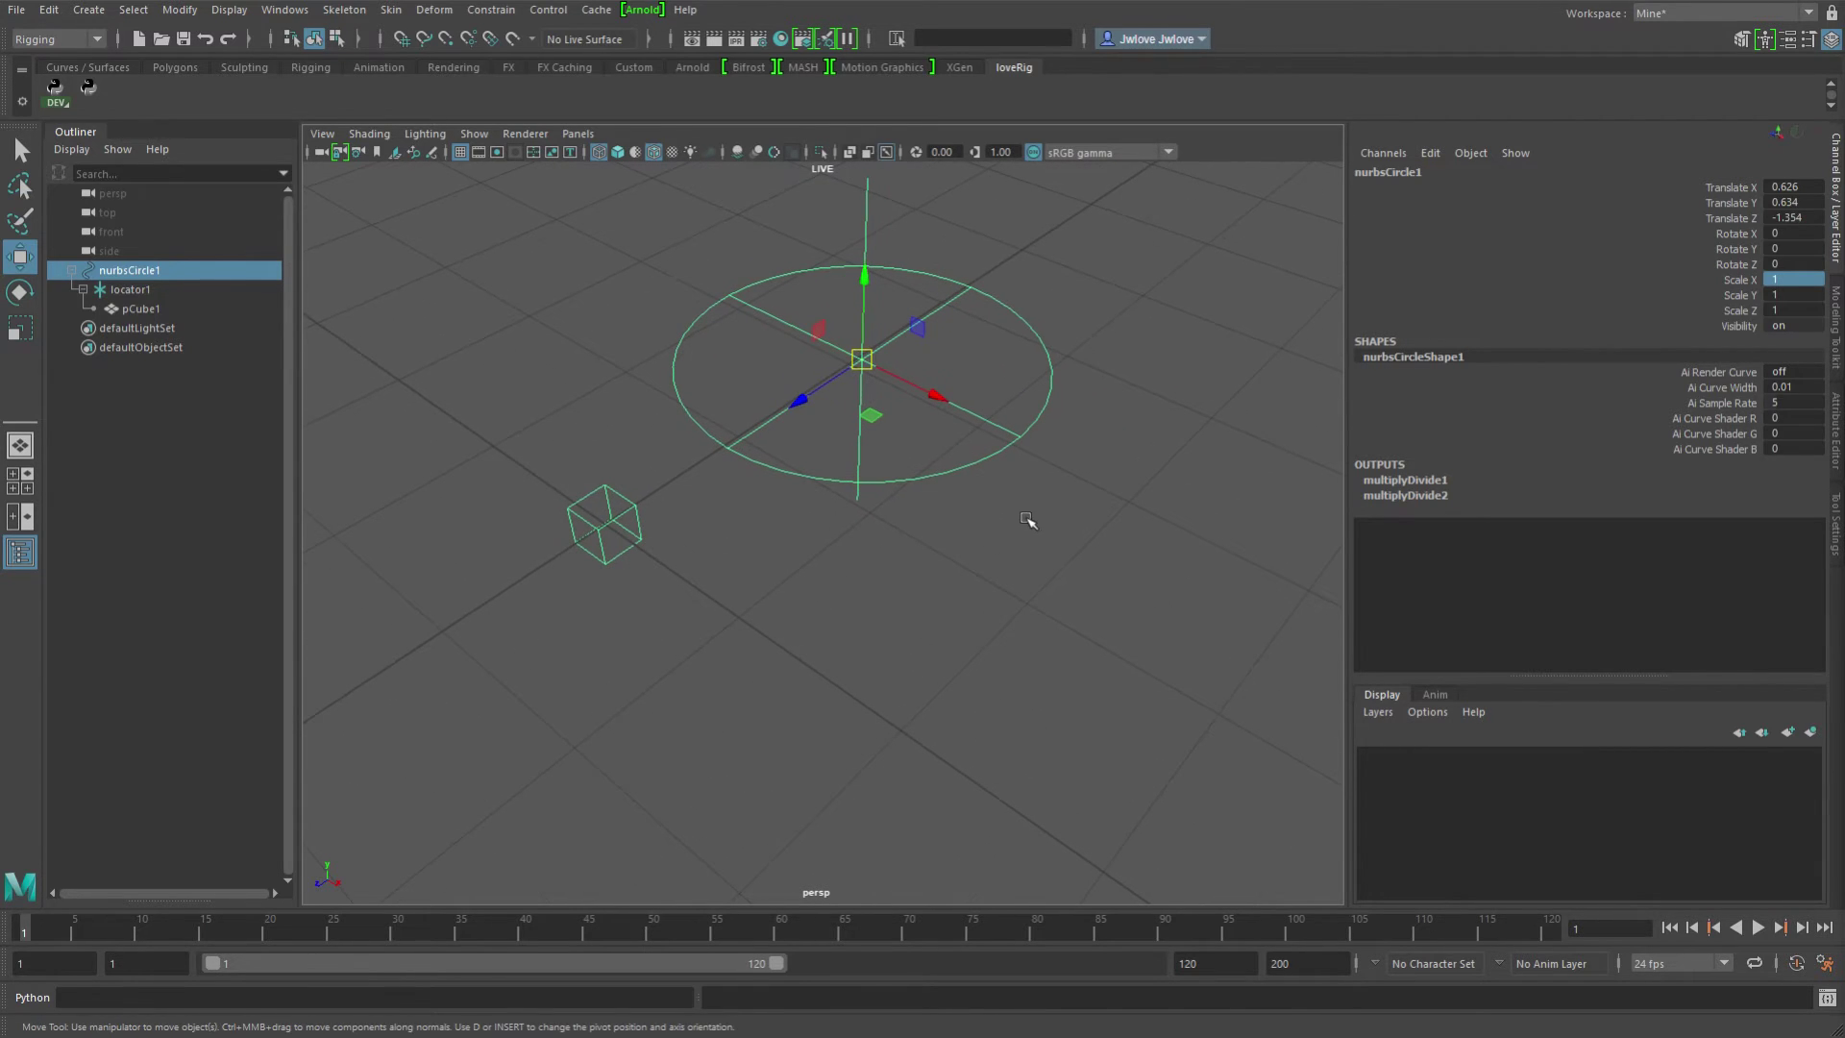
{"action": "key", "text": "e"}
{"action": "left_click_drag", "start_coordinate": [860, 352], "coordinate": [1021, 453]}
{"action": "key", "text": "r"}
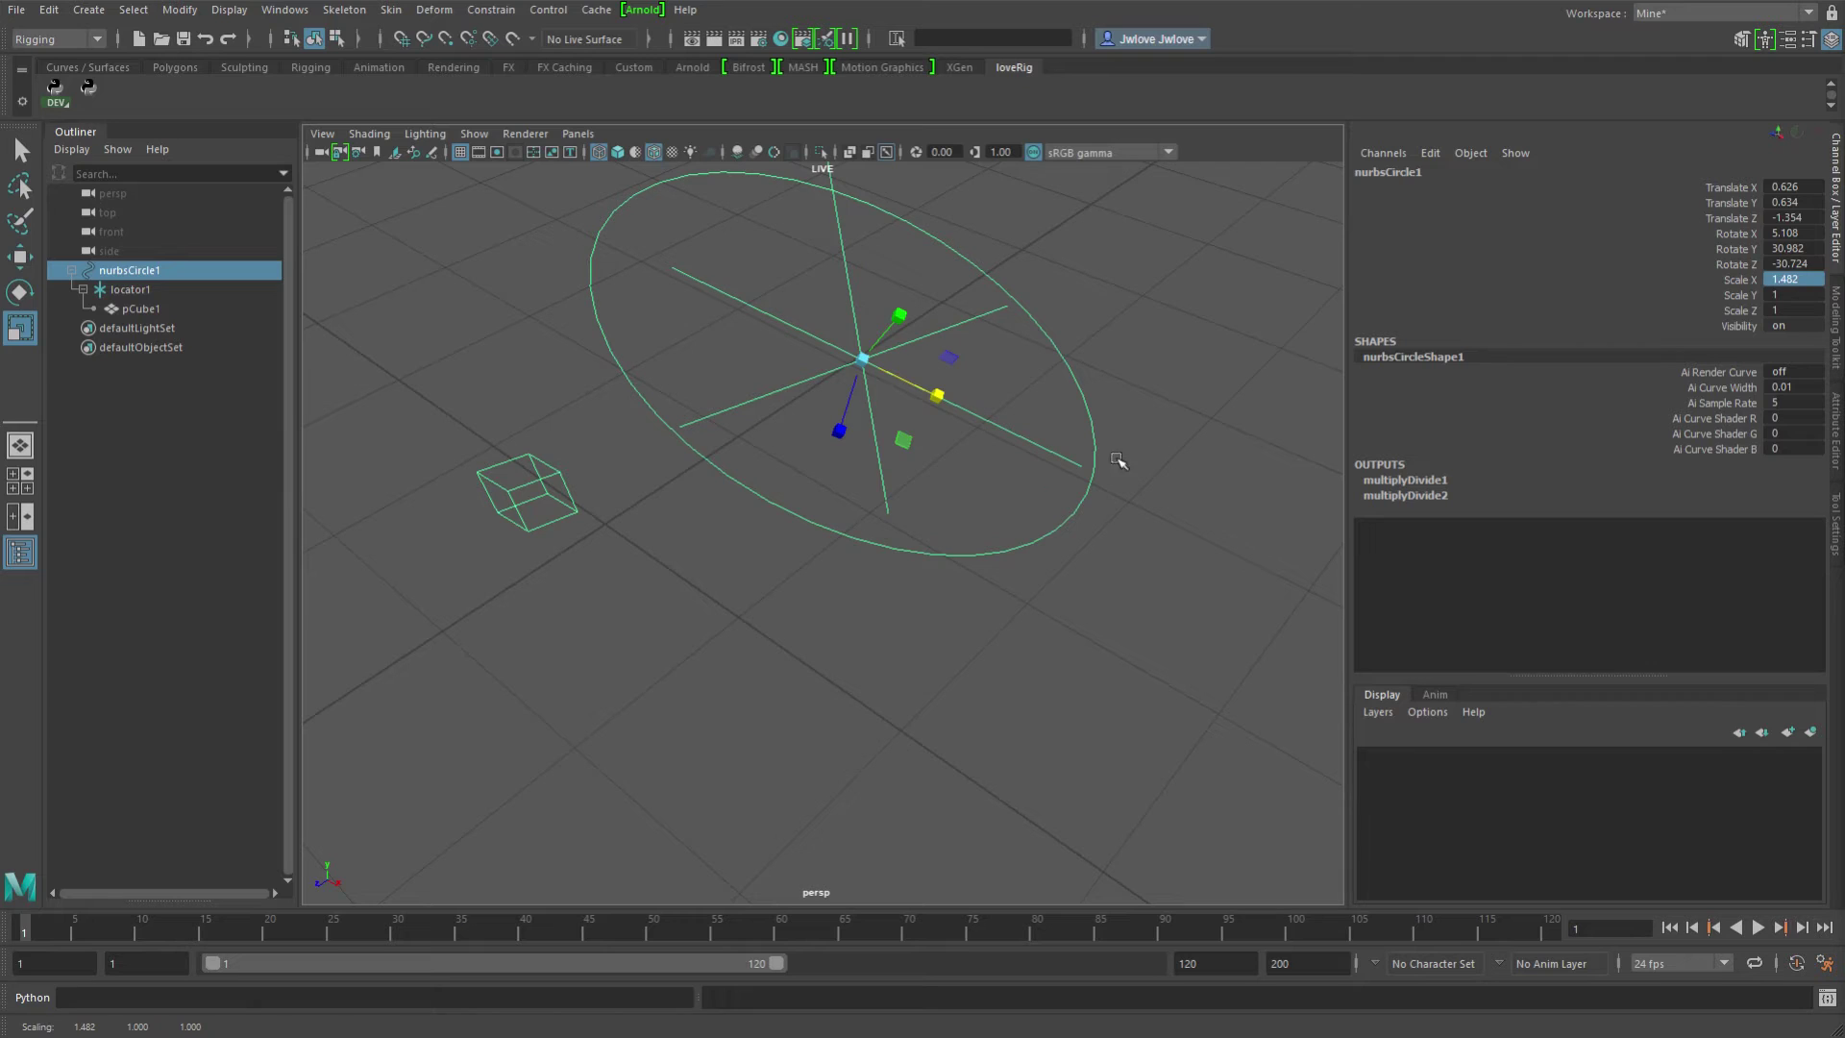
{"action": "left_click", "coordinate": [88, 86]}
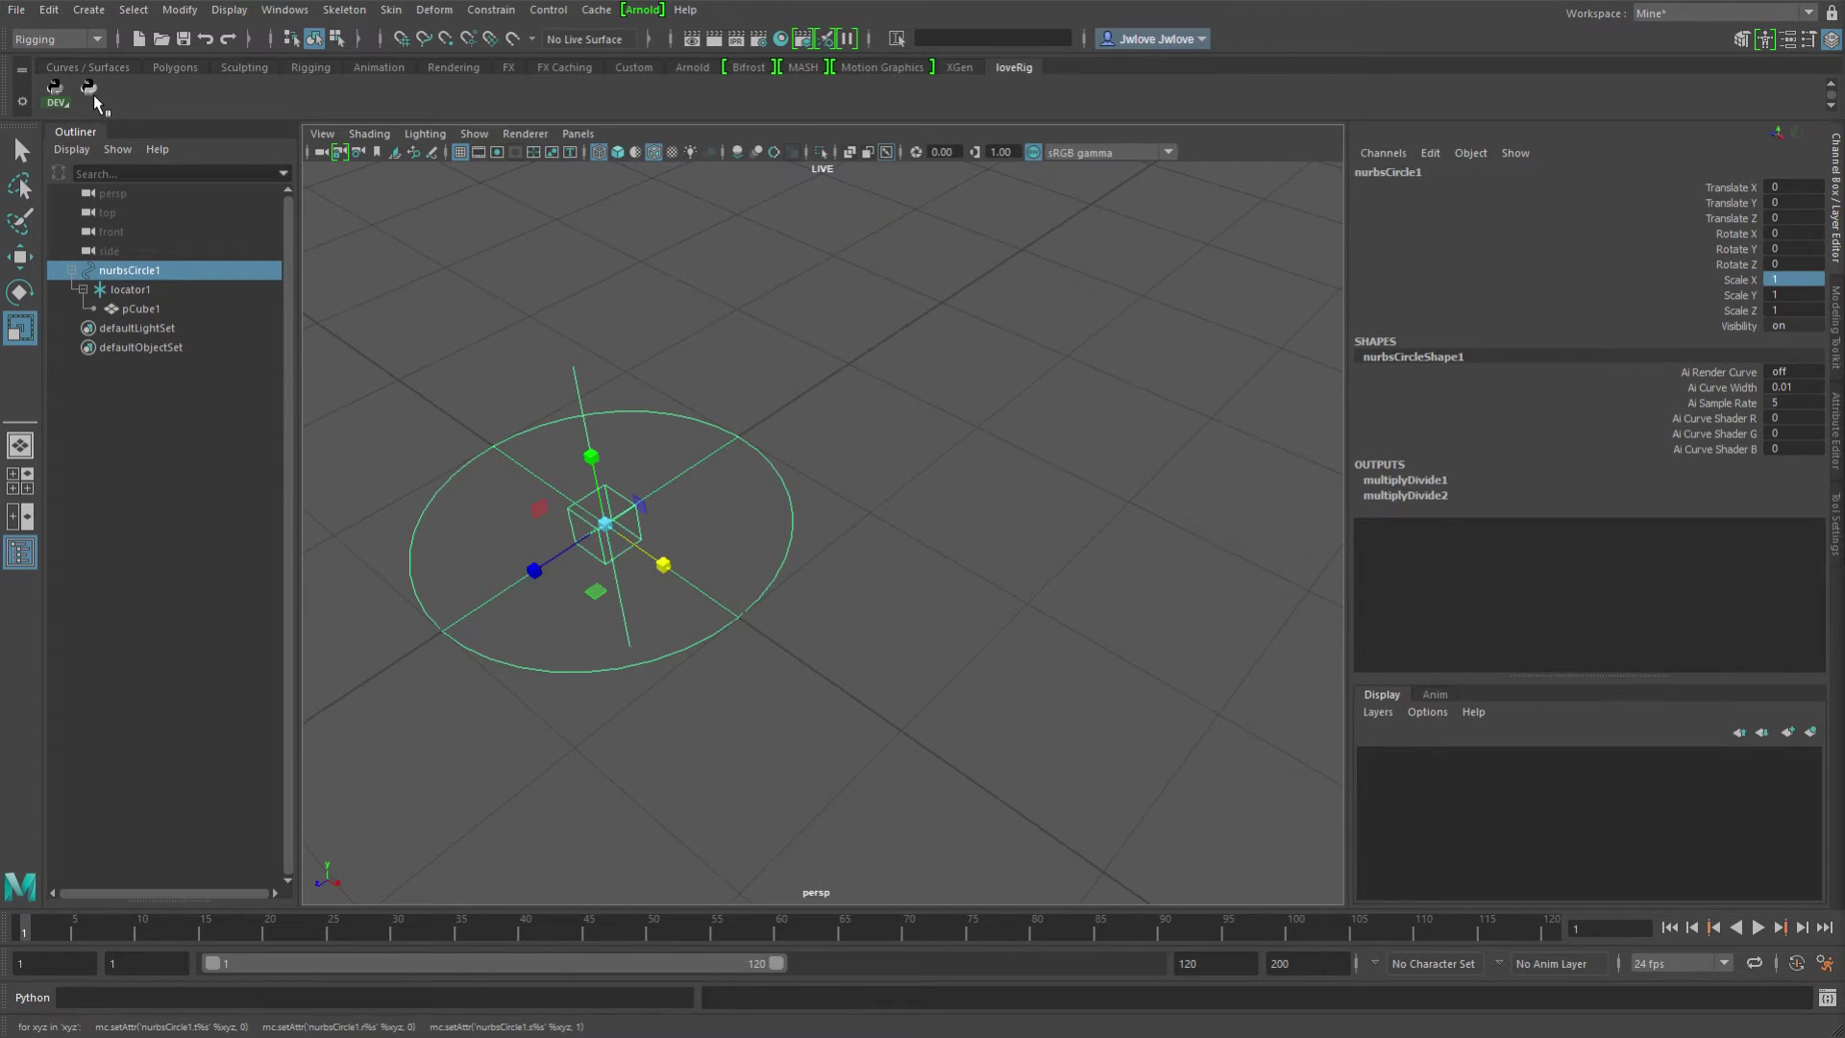
{"action": "middle_click_drag", "start_coordinate": [738, 522], "coordinate": [993, 522], "text": "alt"}
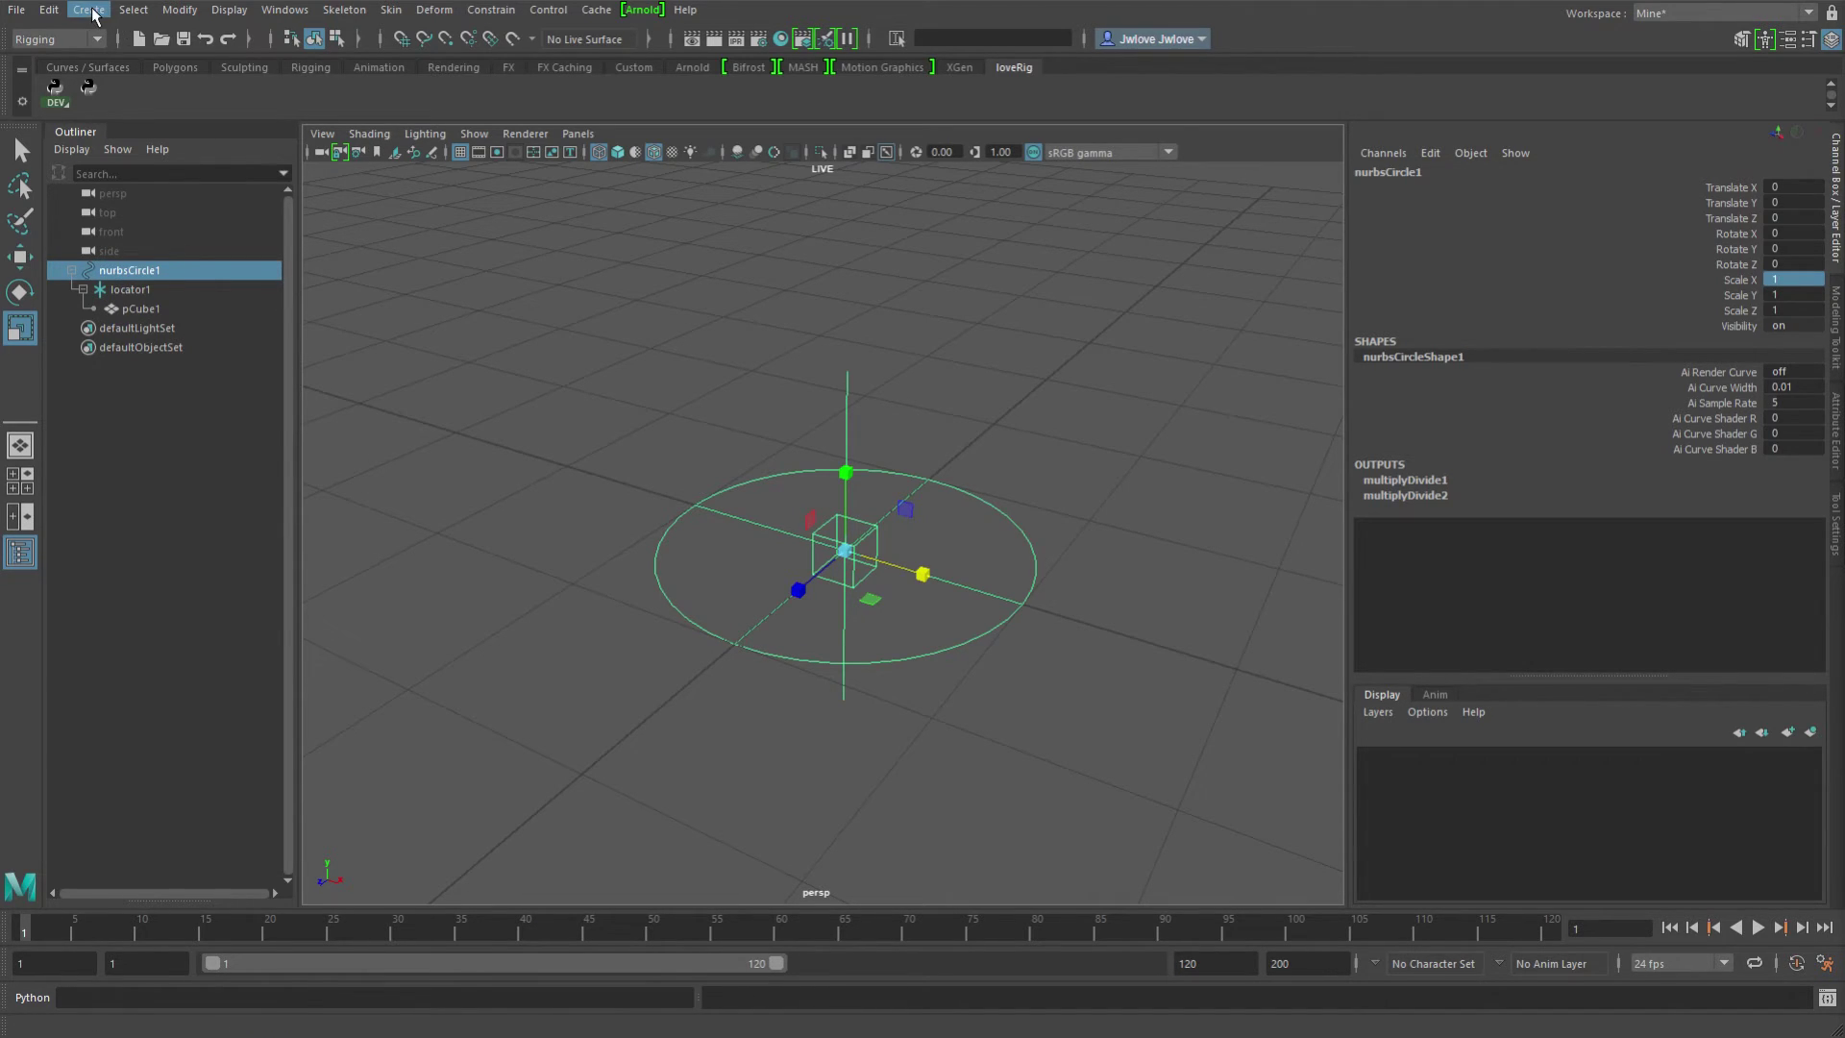
Create a NURBS sphere and set its makeNurbSphere1 radius to 0.1.
{"action": "left_click", "coordinate": [89, 10]}
{"action": "mouse_move", "coordinate": [144, 67]}
{"action": "left_click", "coordinate": [374, 82]}
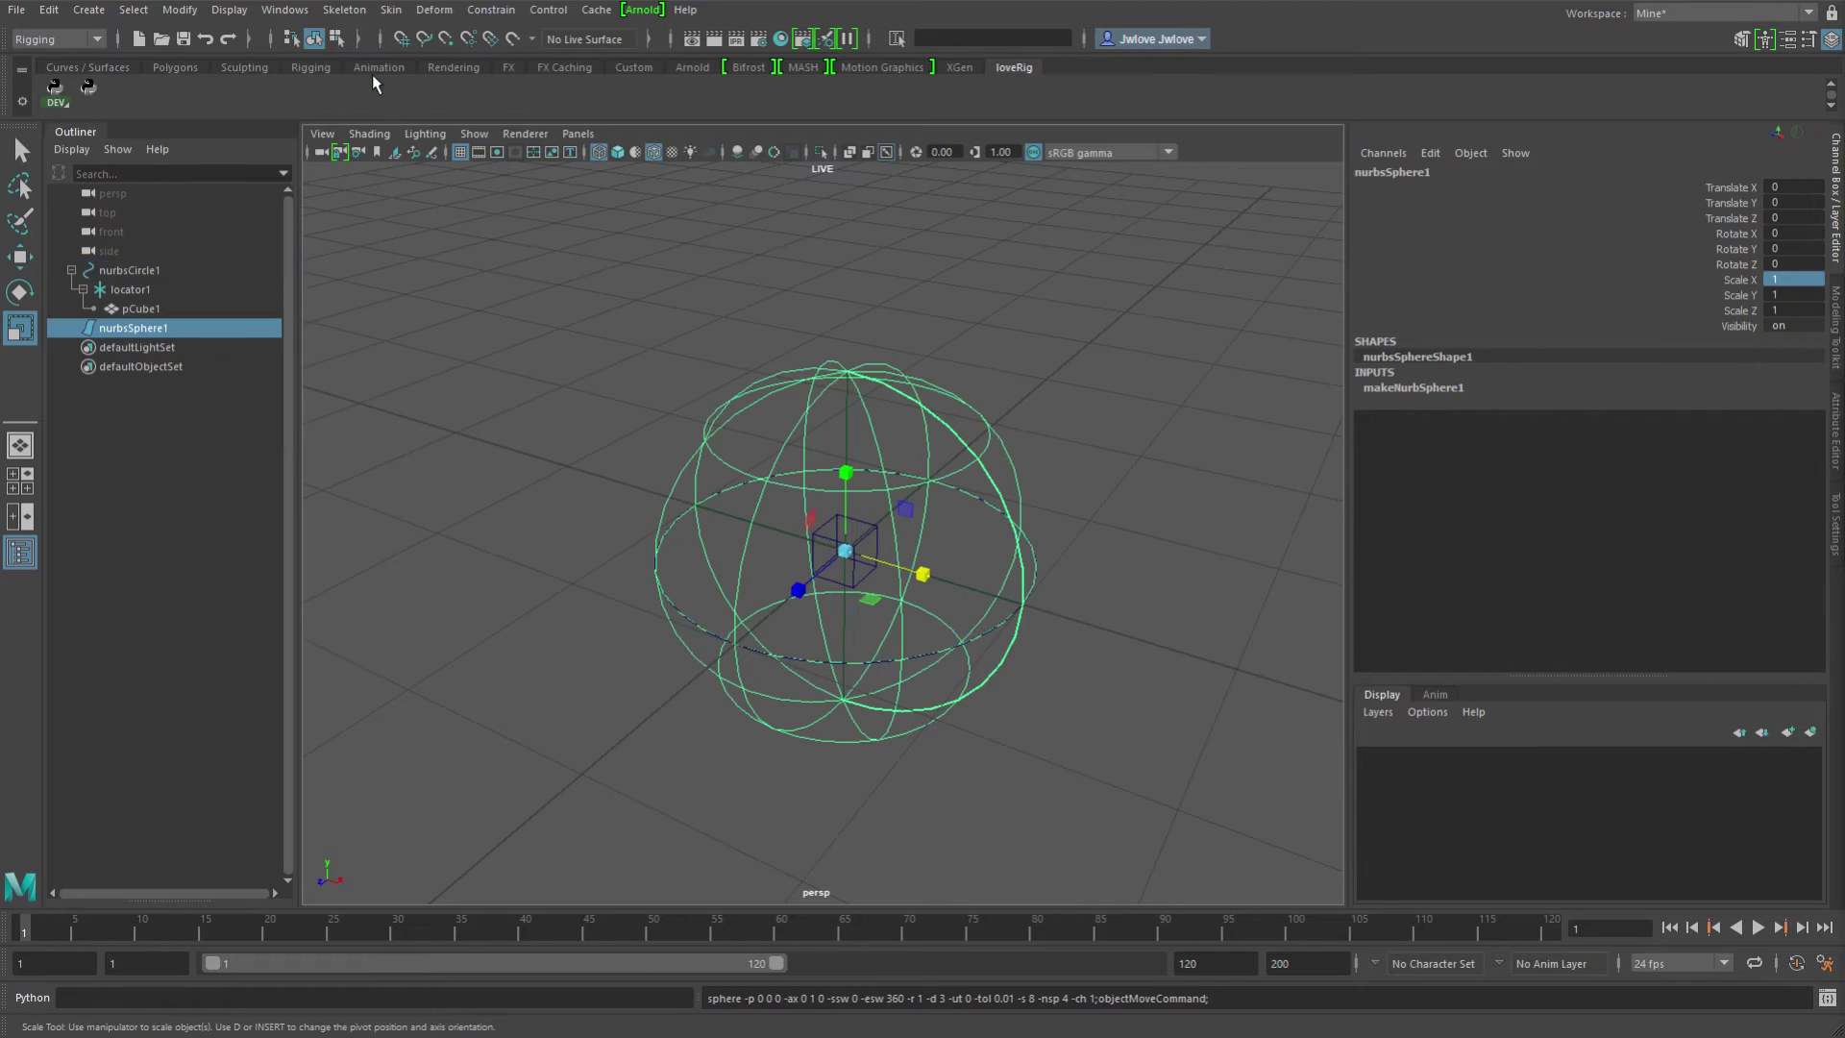
{"action": "left_click", "coordinate": [1441, 388]}
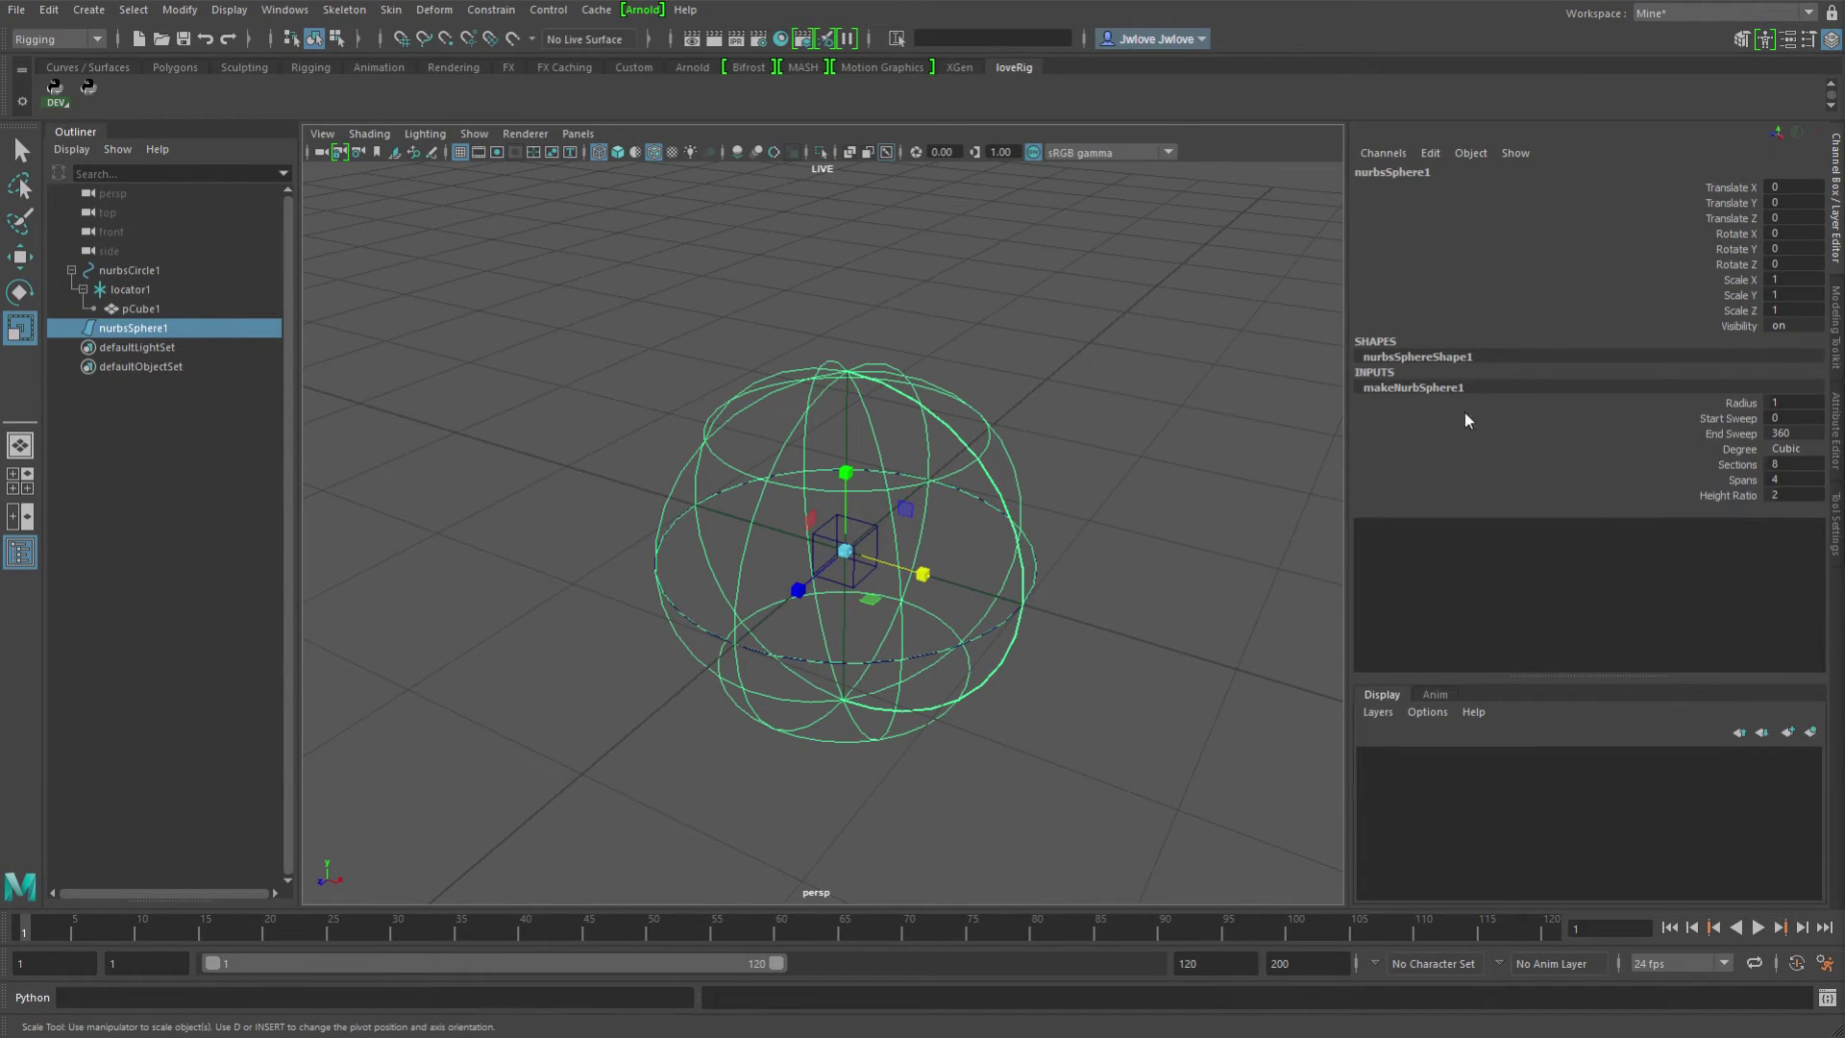
{"action": "double_click", "coordinate": [1788, 405]}
{"action": "type", "text": "0.1"}
{"action": "key", "text": "Return"}
{"action": "left_click", "coordinate": [48, 10]}
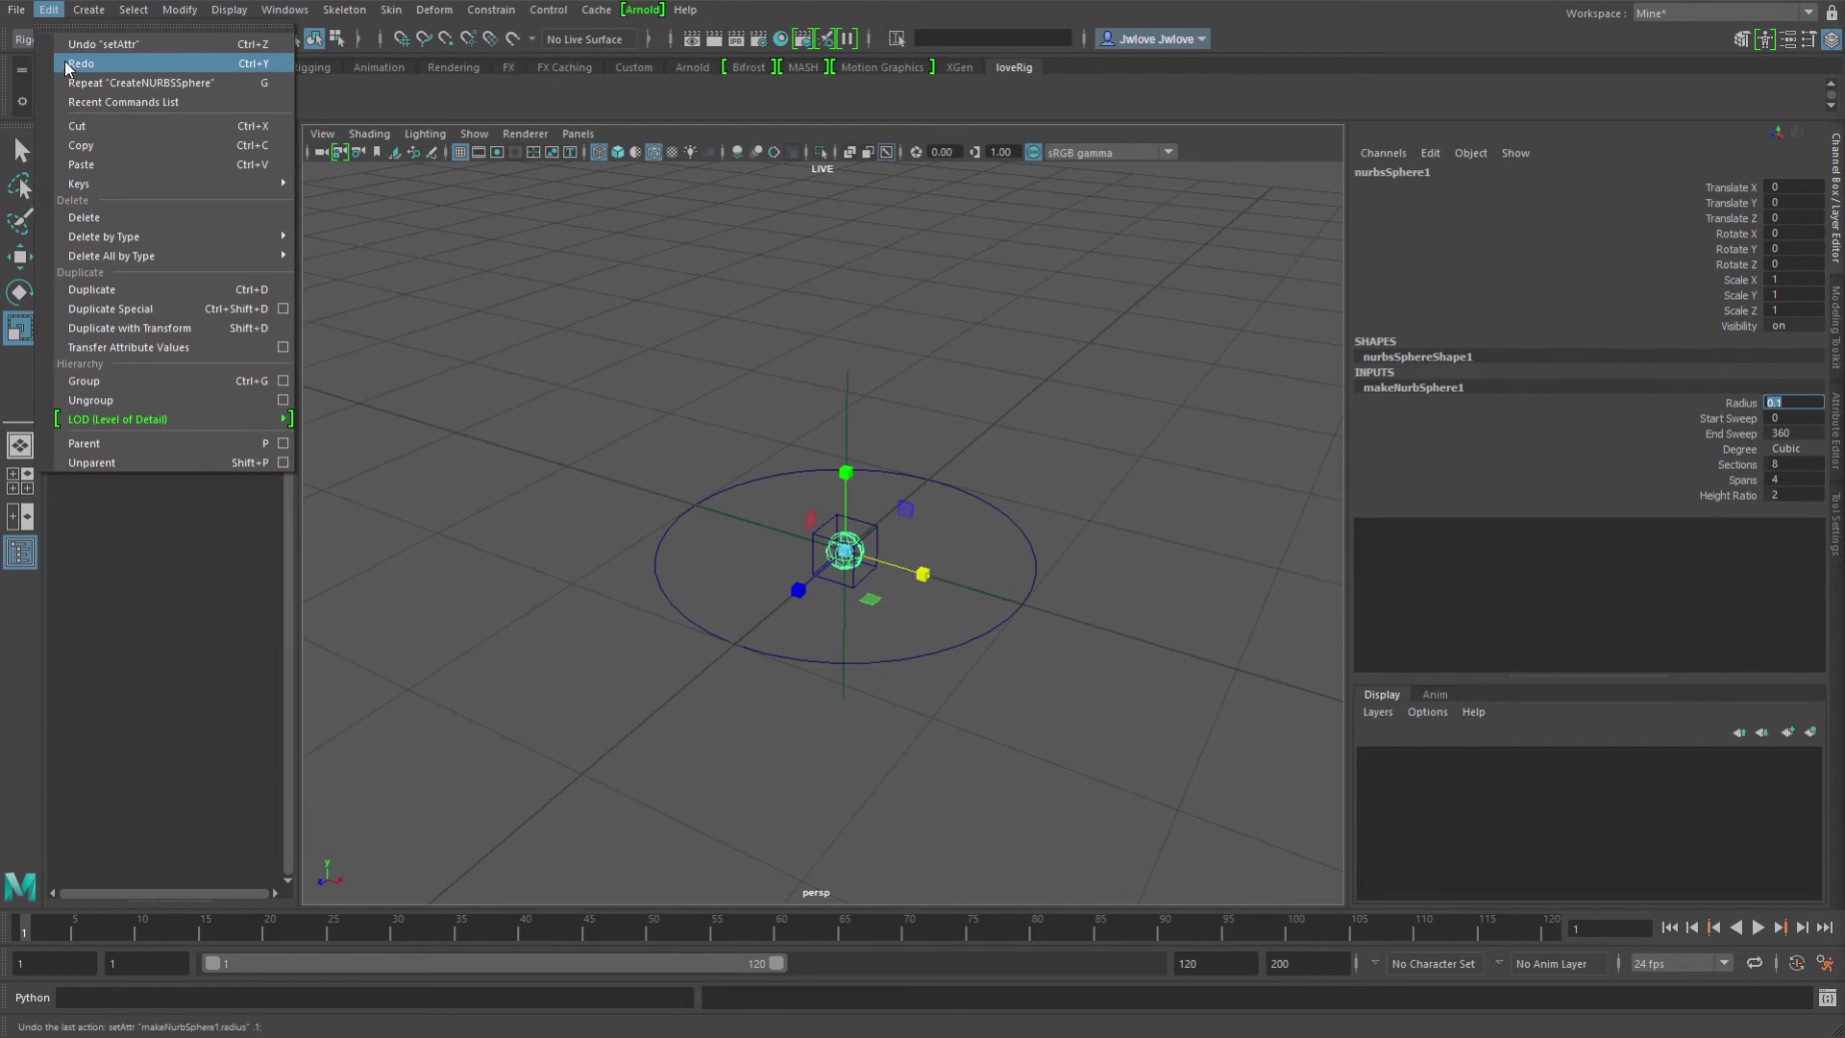
Delete the sphere's construction history.
{"action": "mouse_move", "coordinate": [103, 245]}
{"action": "left_click", "coordinate": [341, 255]}
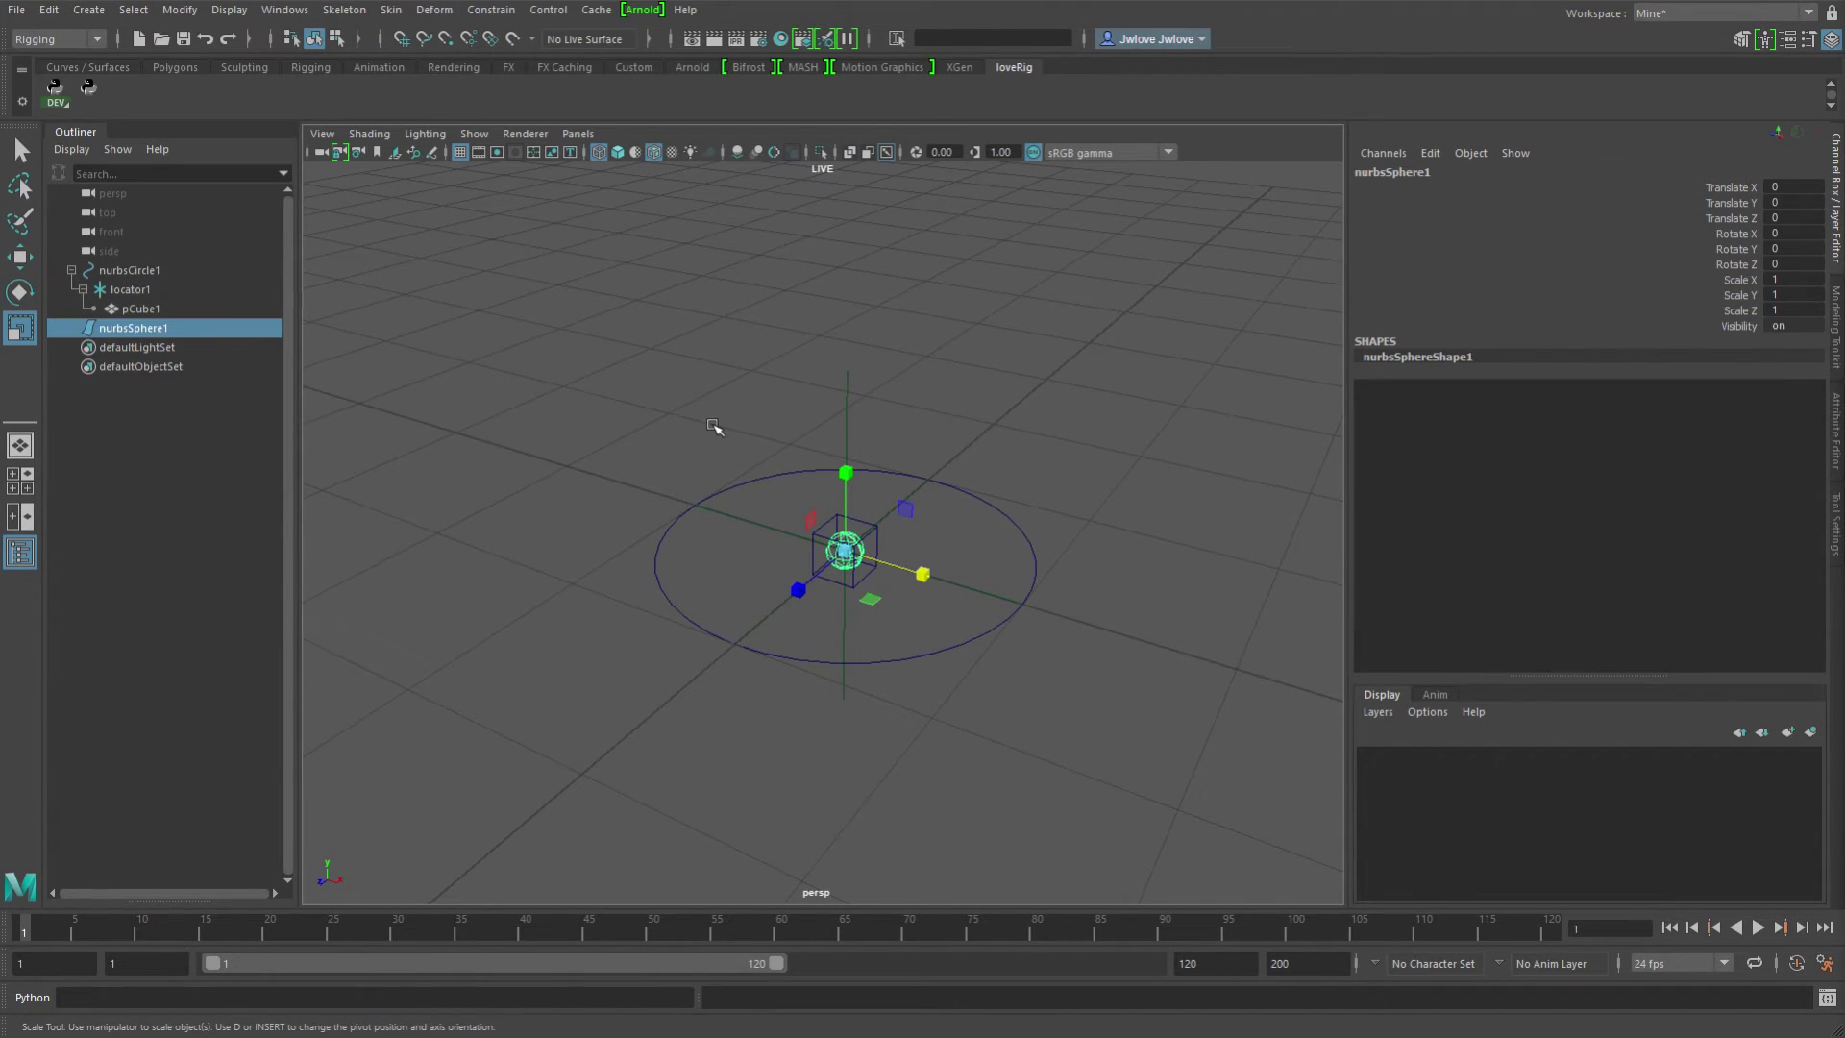
{"action": "left_click_drag", "start_coordinate": [1025, 696], "coordinate": [1115, 644], "text": "alt"}
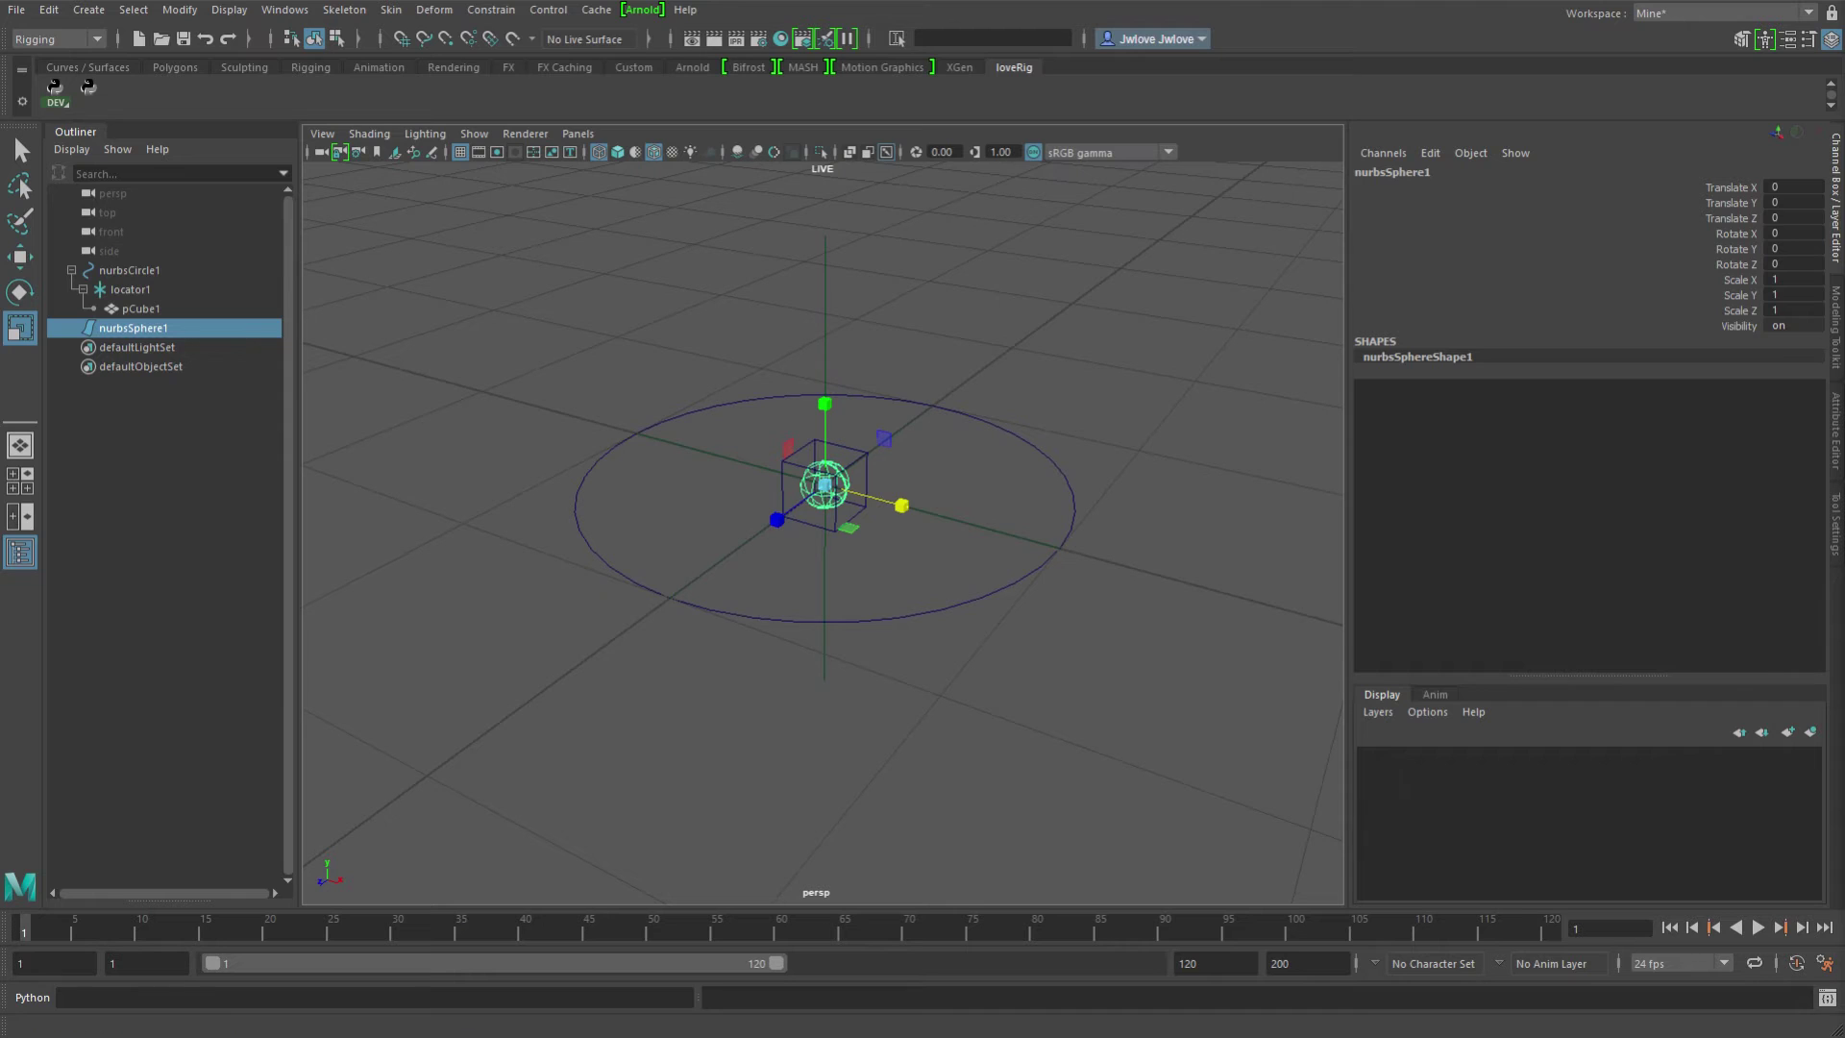
In the Node Editor, place nurbsSphere1 near multiplyDivide2 with its Scale expanded into X, Y, Z.
{"action": "key", "text": "ctrl+n"}
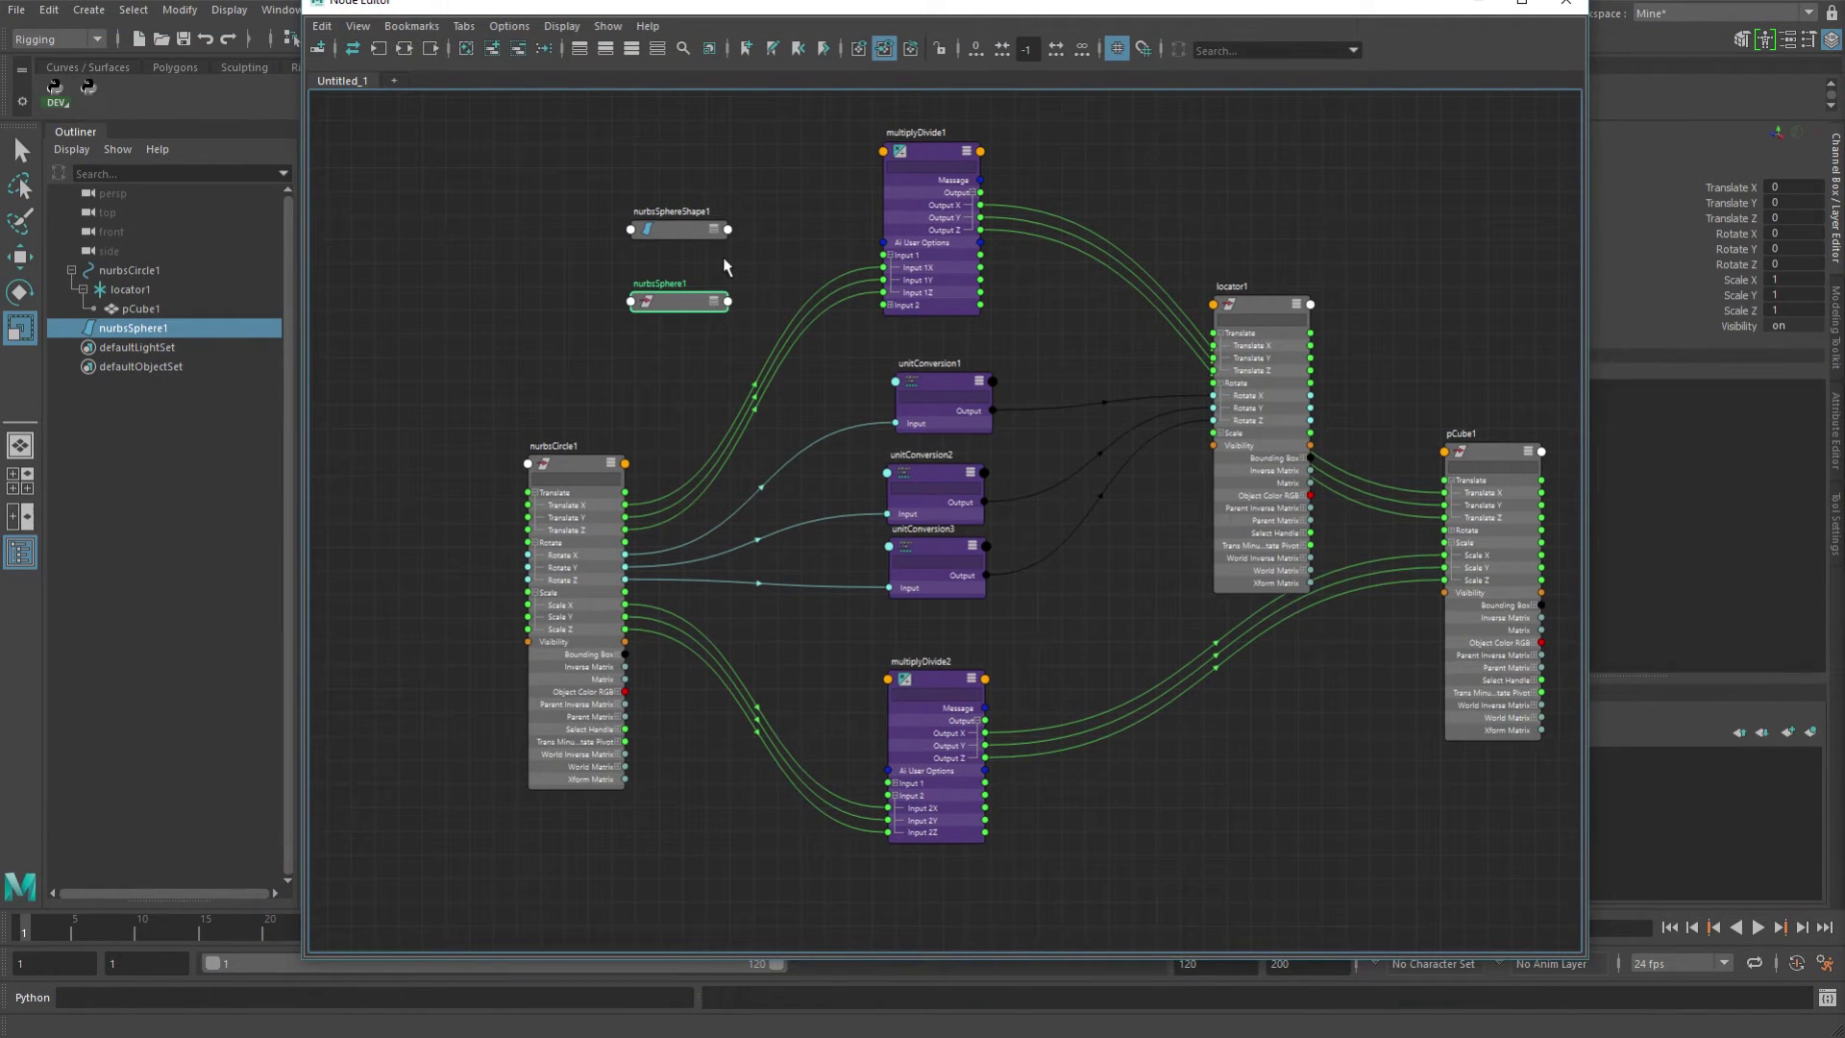
{"action": "left_click", "coordinate": [684, 231]}
{"action": "left_click", "coordinate": [518, 48]}
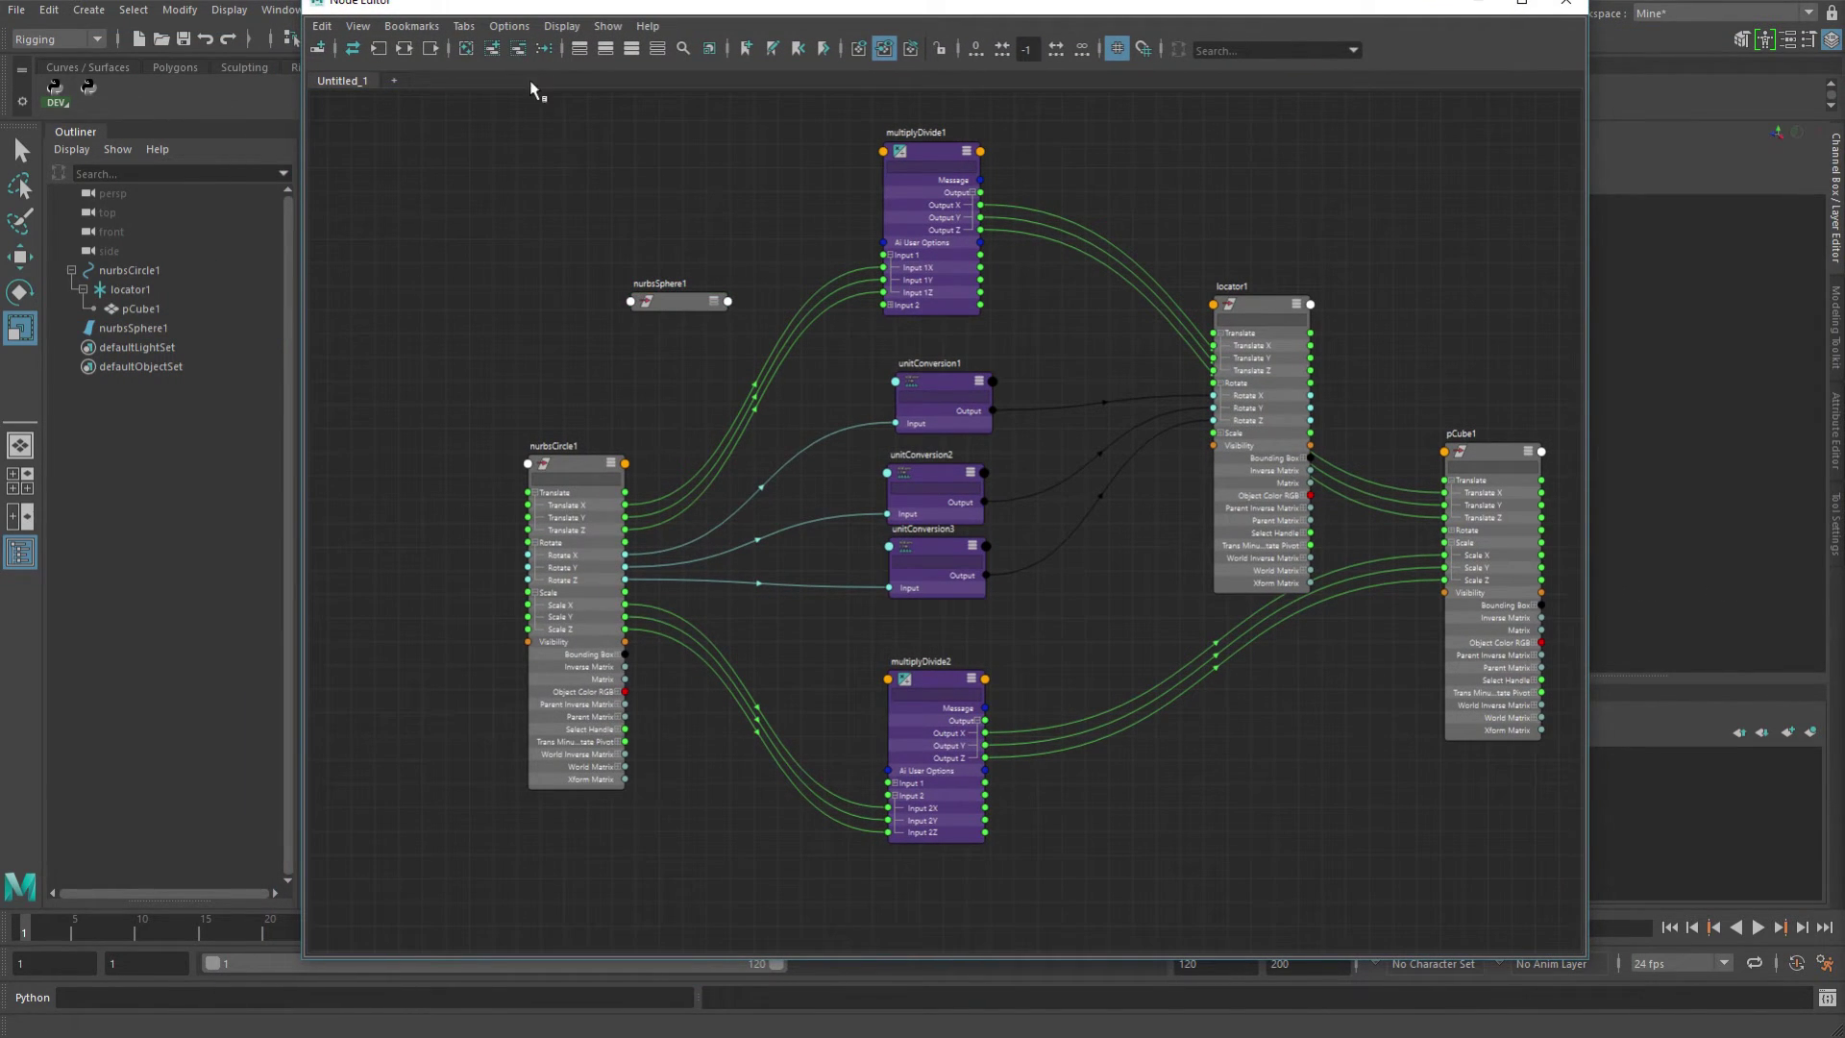
{"action": "left_click_drag", "start_coordinate": [670, 305], "coordinate": [1301, 820]}
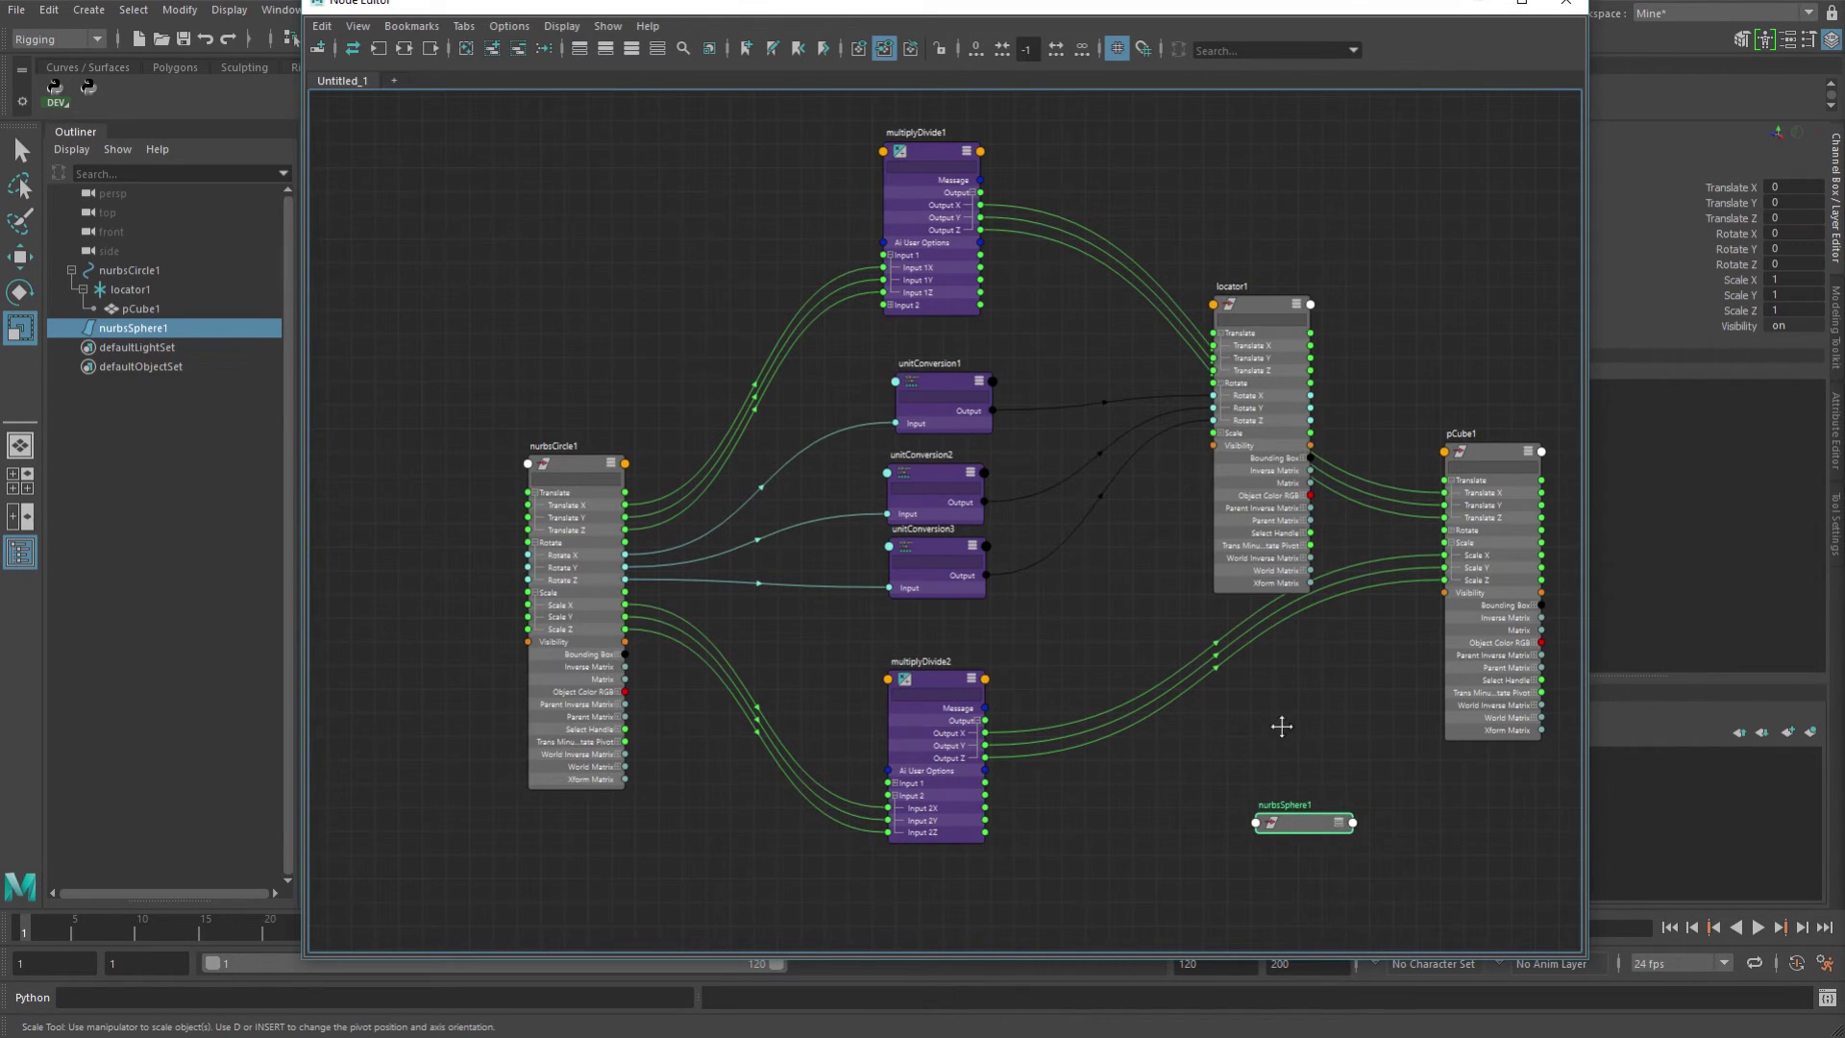
{"action": "middle_click_drag", "start_coordinate": [1362, 884], "coordinate": [1153, 549], "text": "alt"}
{"action": "left_click", "coordinate": [1129, 489]}
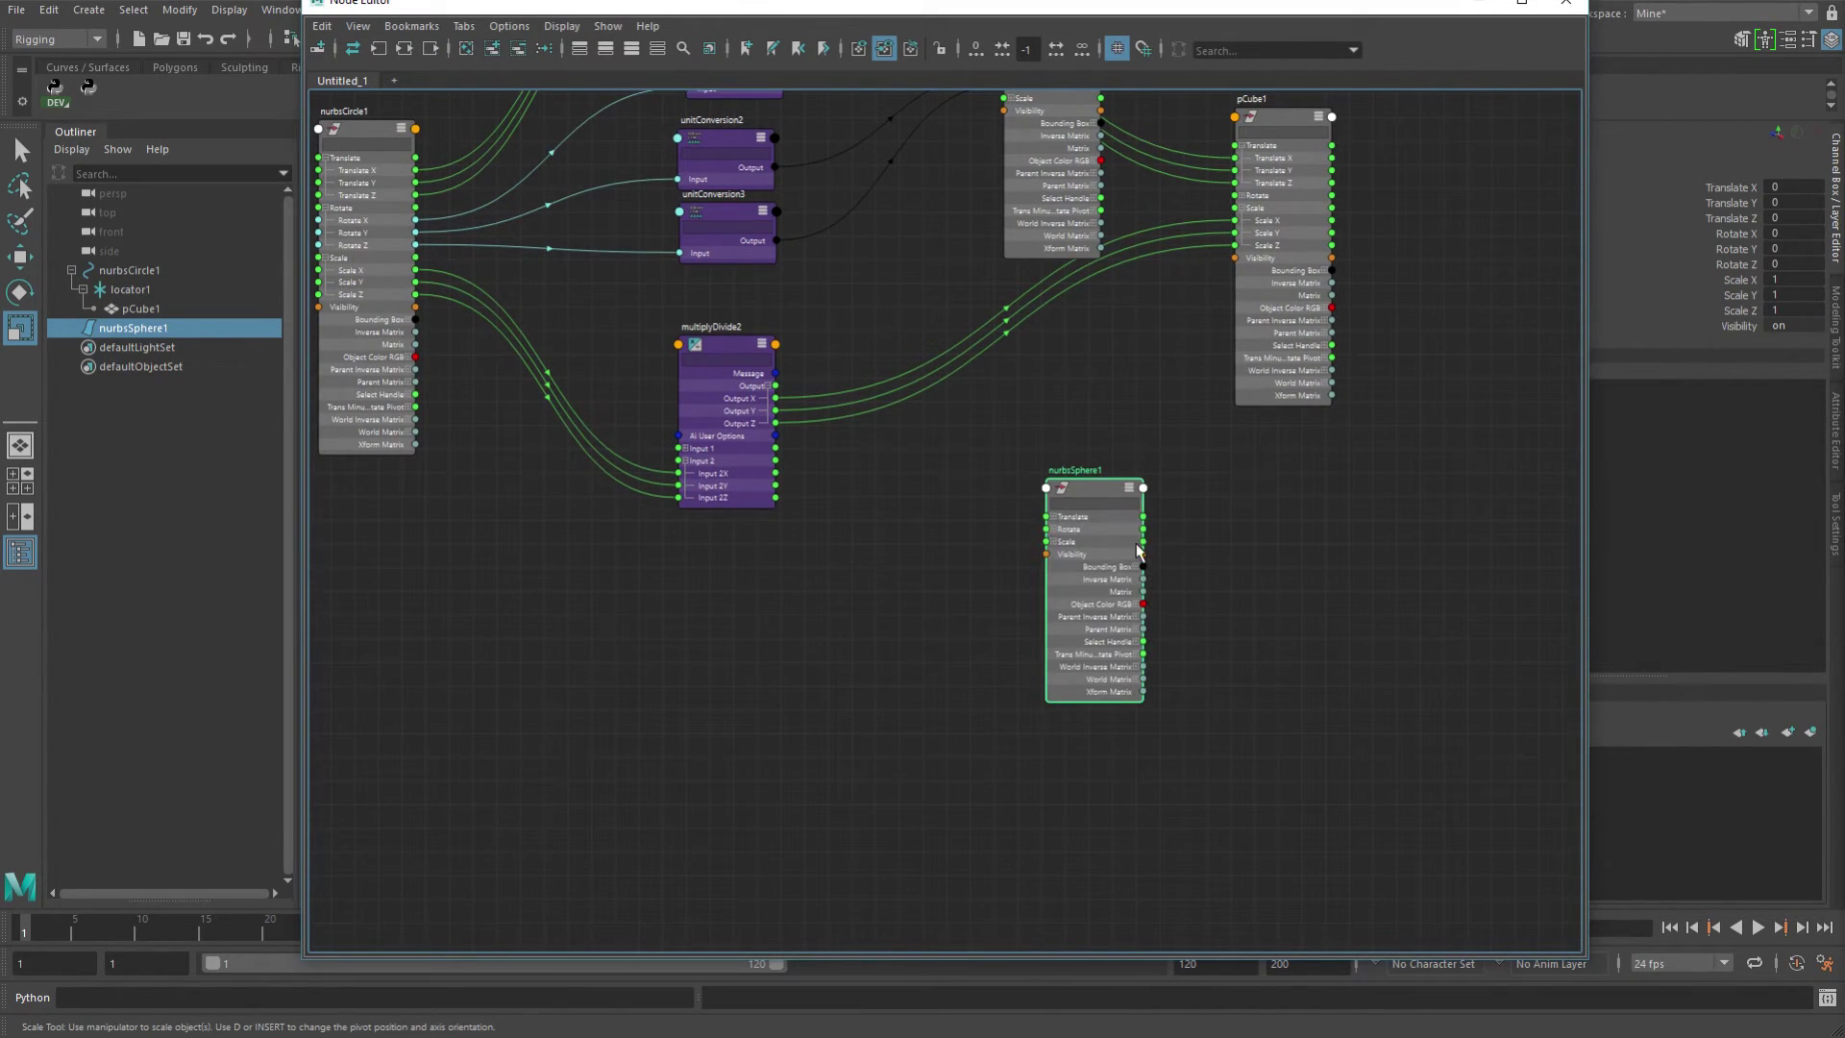
{"action": "left_click", "coordinate": [1054, 542]}
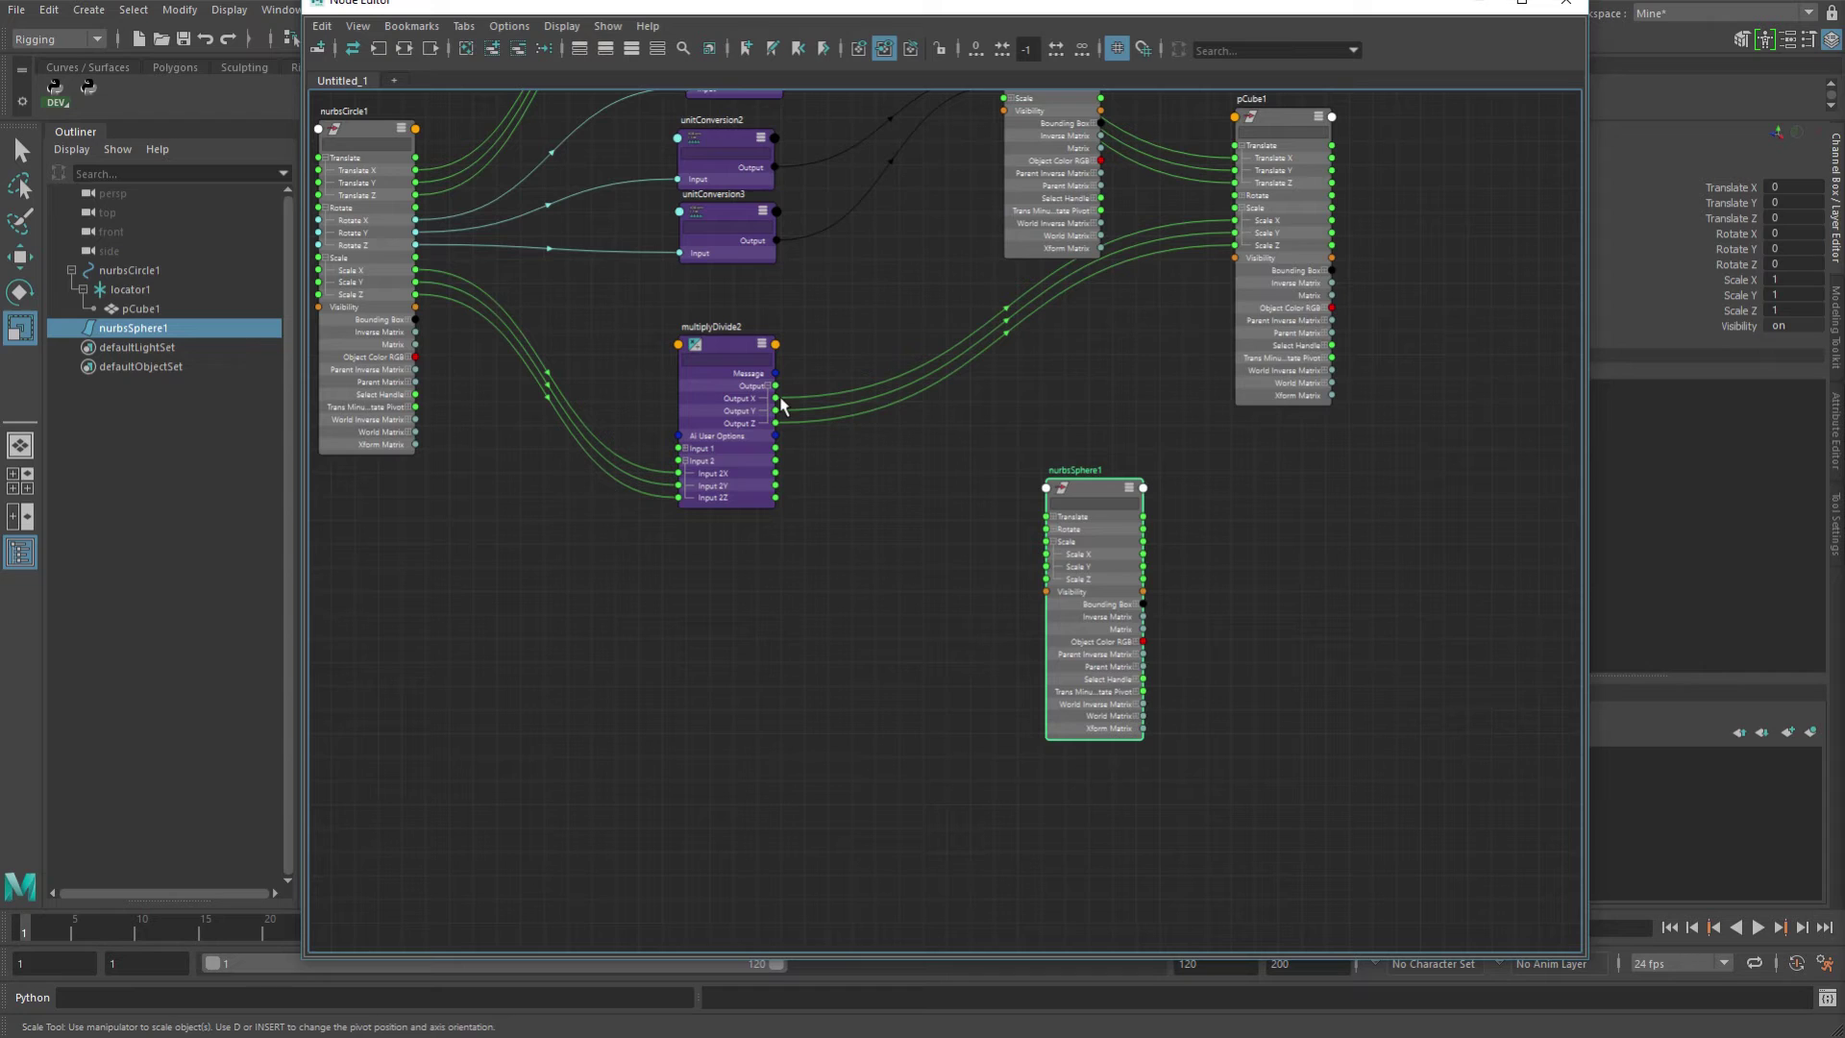
Connect multiplyDivide2 Output to nurbsSphere1 Scale and delete its links to pCube1's scale.
{"action": "left_click_drag", "start_coordinate": [777, 387], "coordinate": [1049, 543]}
{"action": "left_click_drag", "start_coordinate": [777, 398], "coordinate": [1051, 561]}
{"action": "left_click", "coordinate": [1157, 231]}
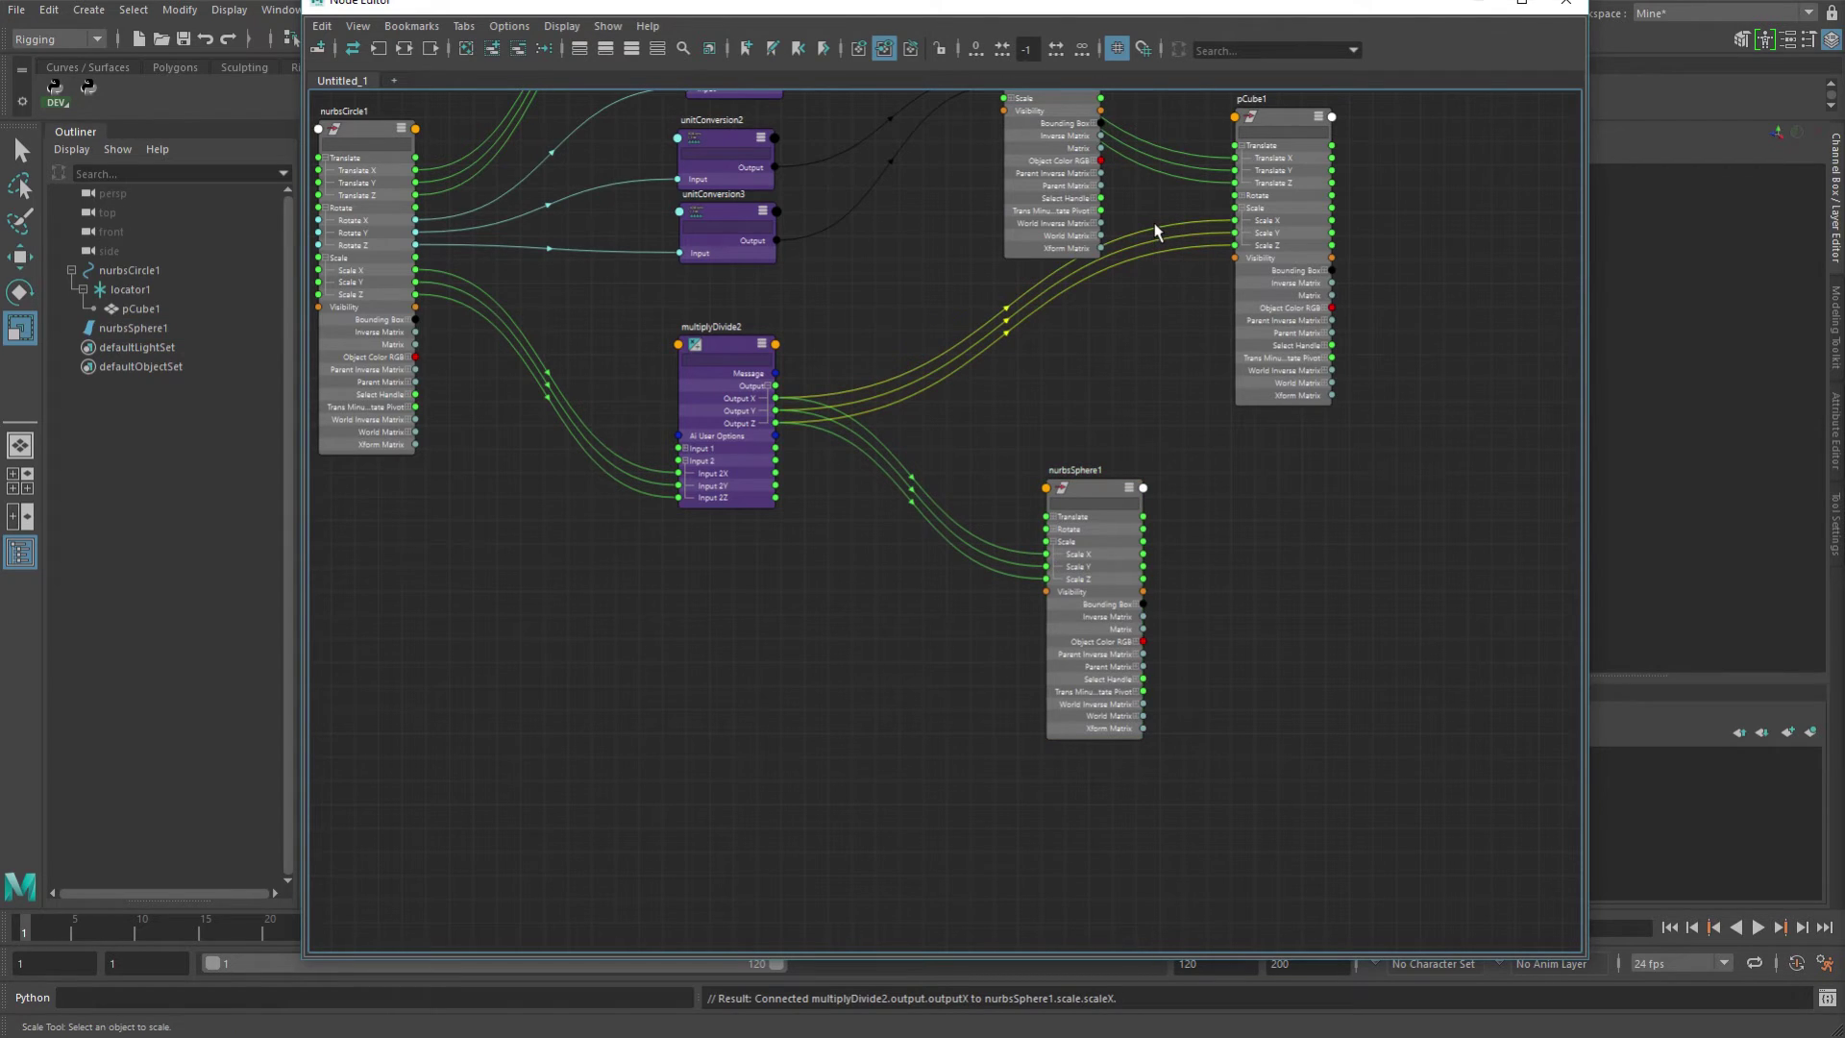
{"action": "key", "text": "Delete"}
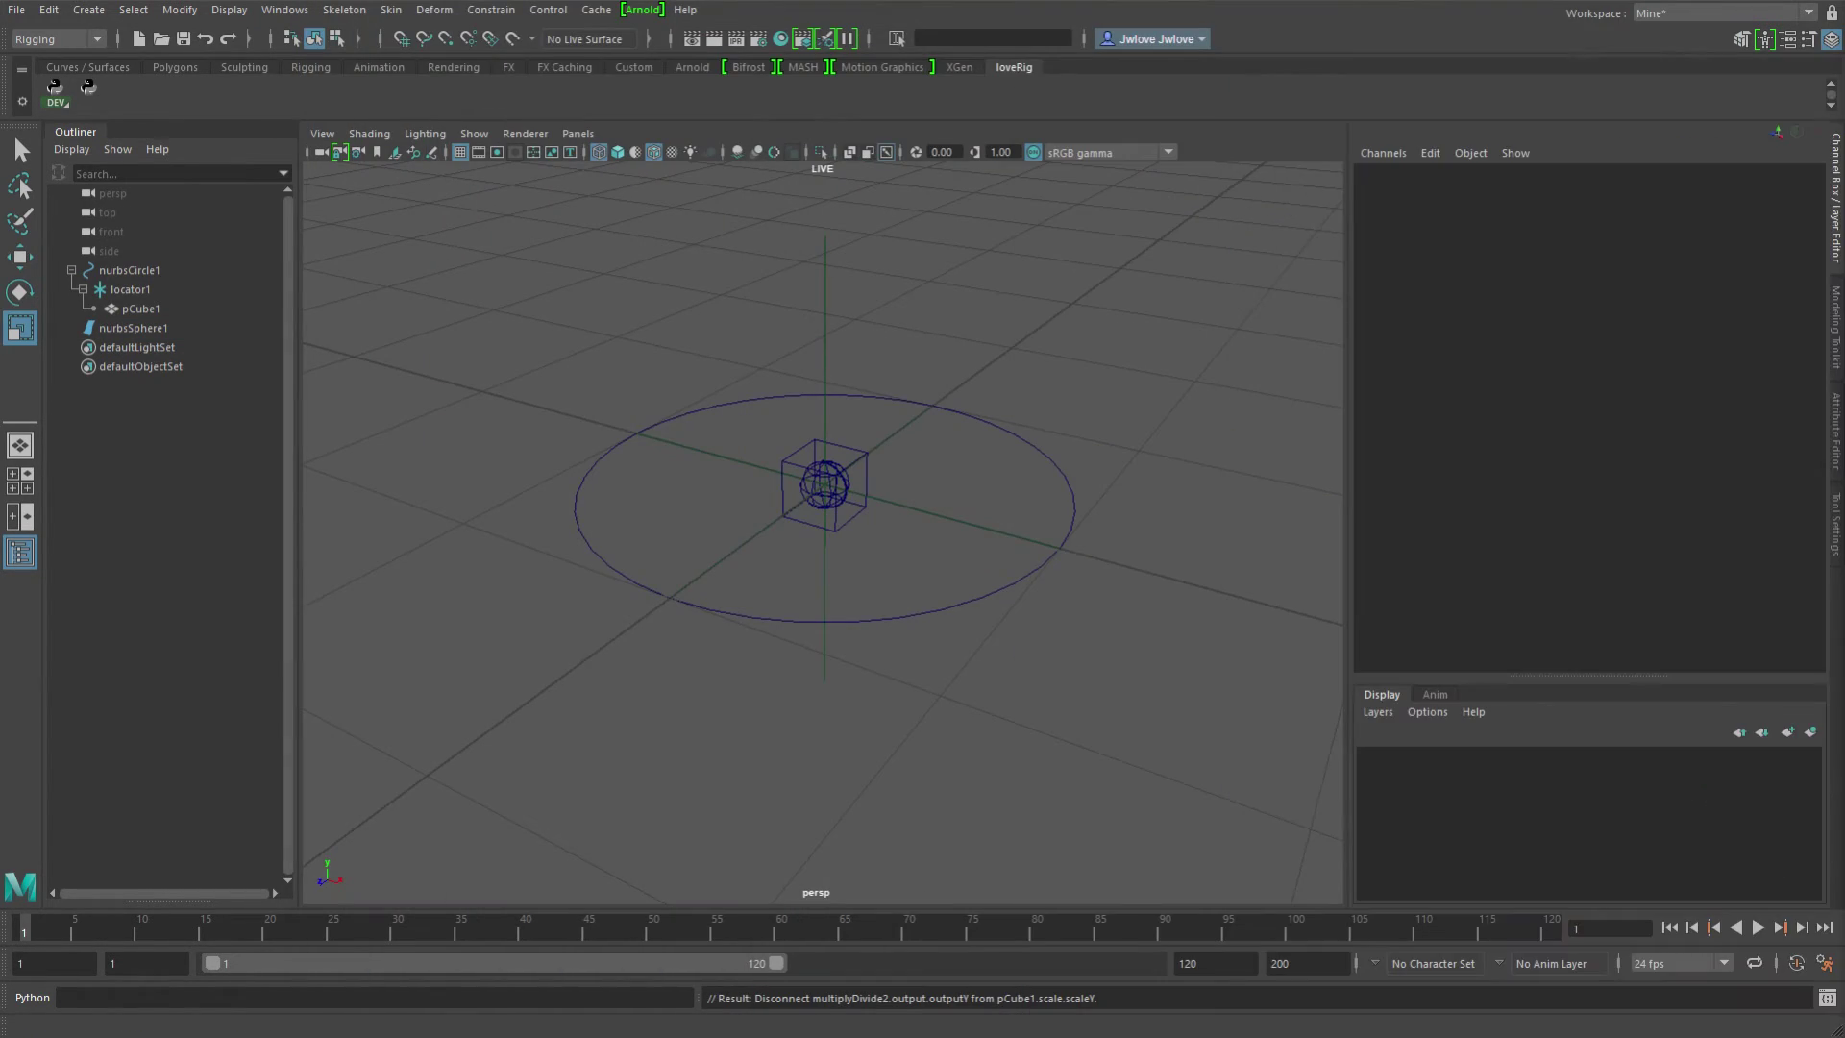
Parent nurbsSphere1 under nurbsCircle1 and locator1 under nurbsSphere1.
{"action": "left_click", "coordinate": [134, 327]}
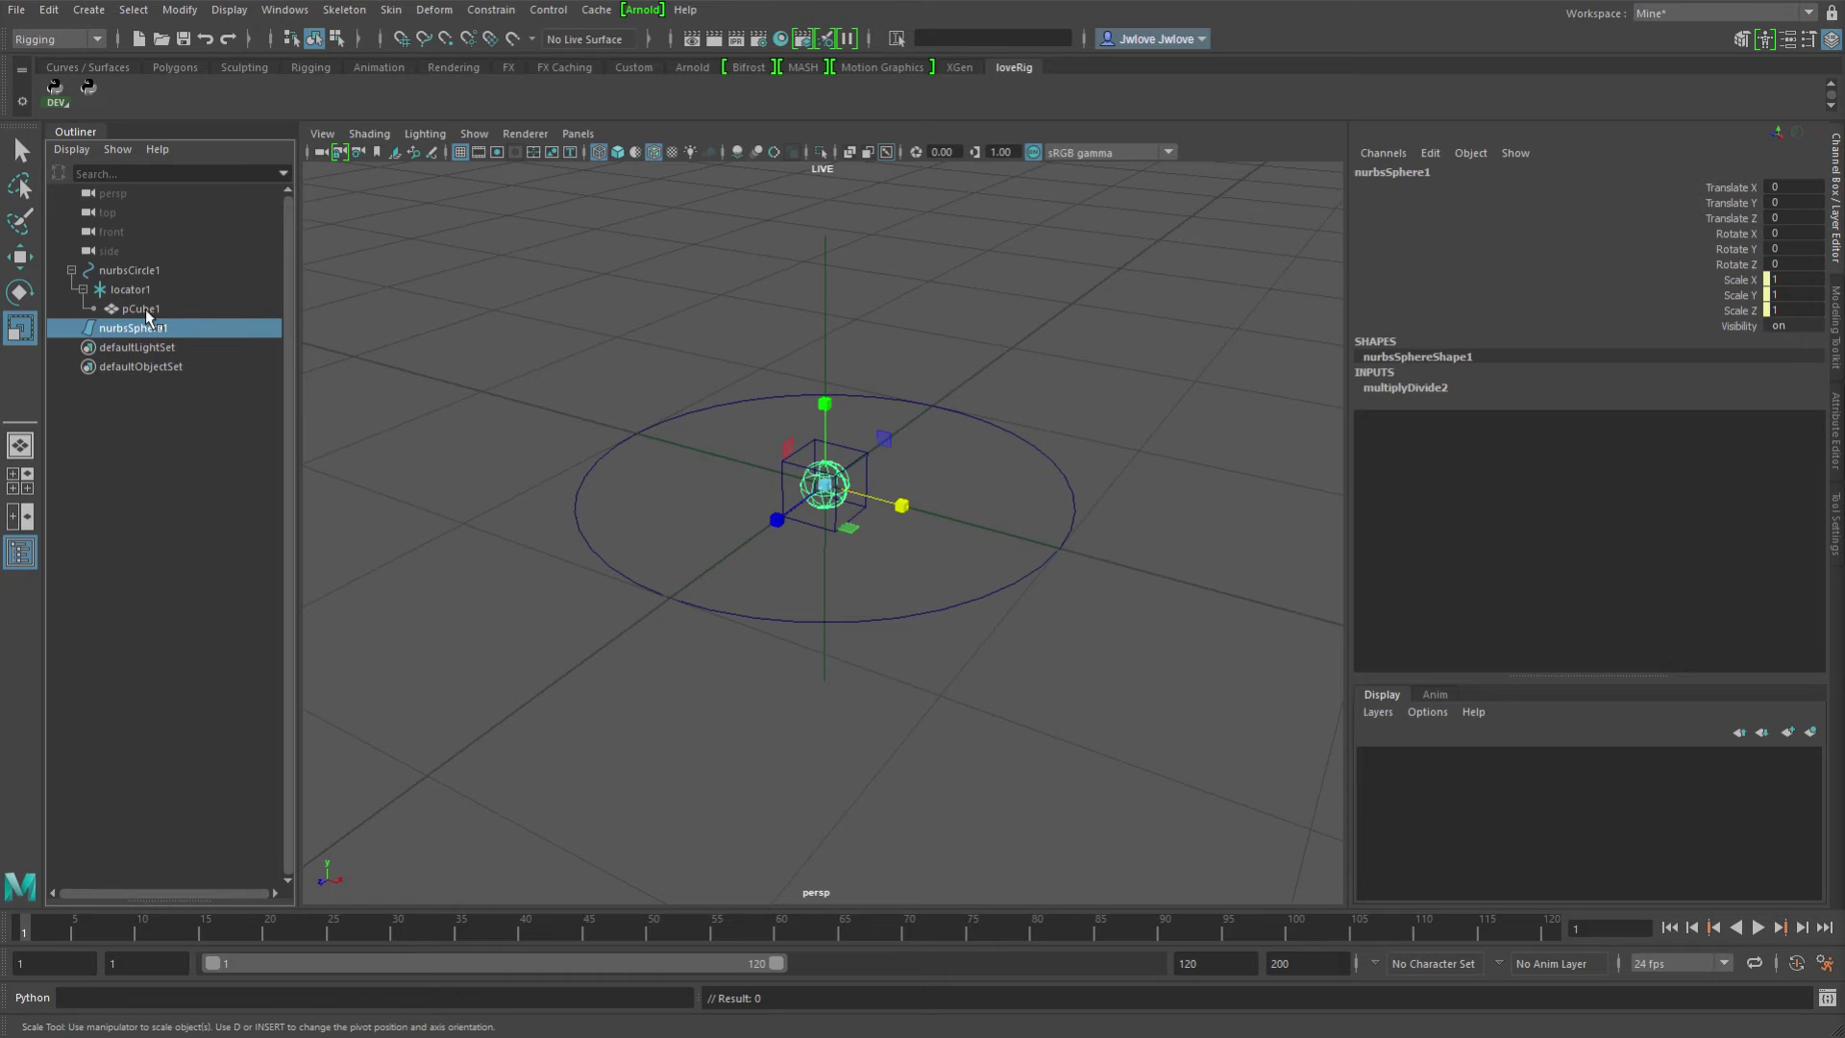
{"action": "left_click", "coordinate": [144, 273], "text": "ctrl"}
{"action": "key", "text": "p"}
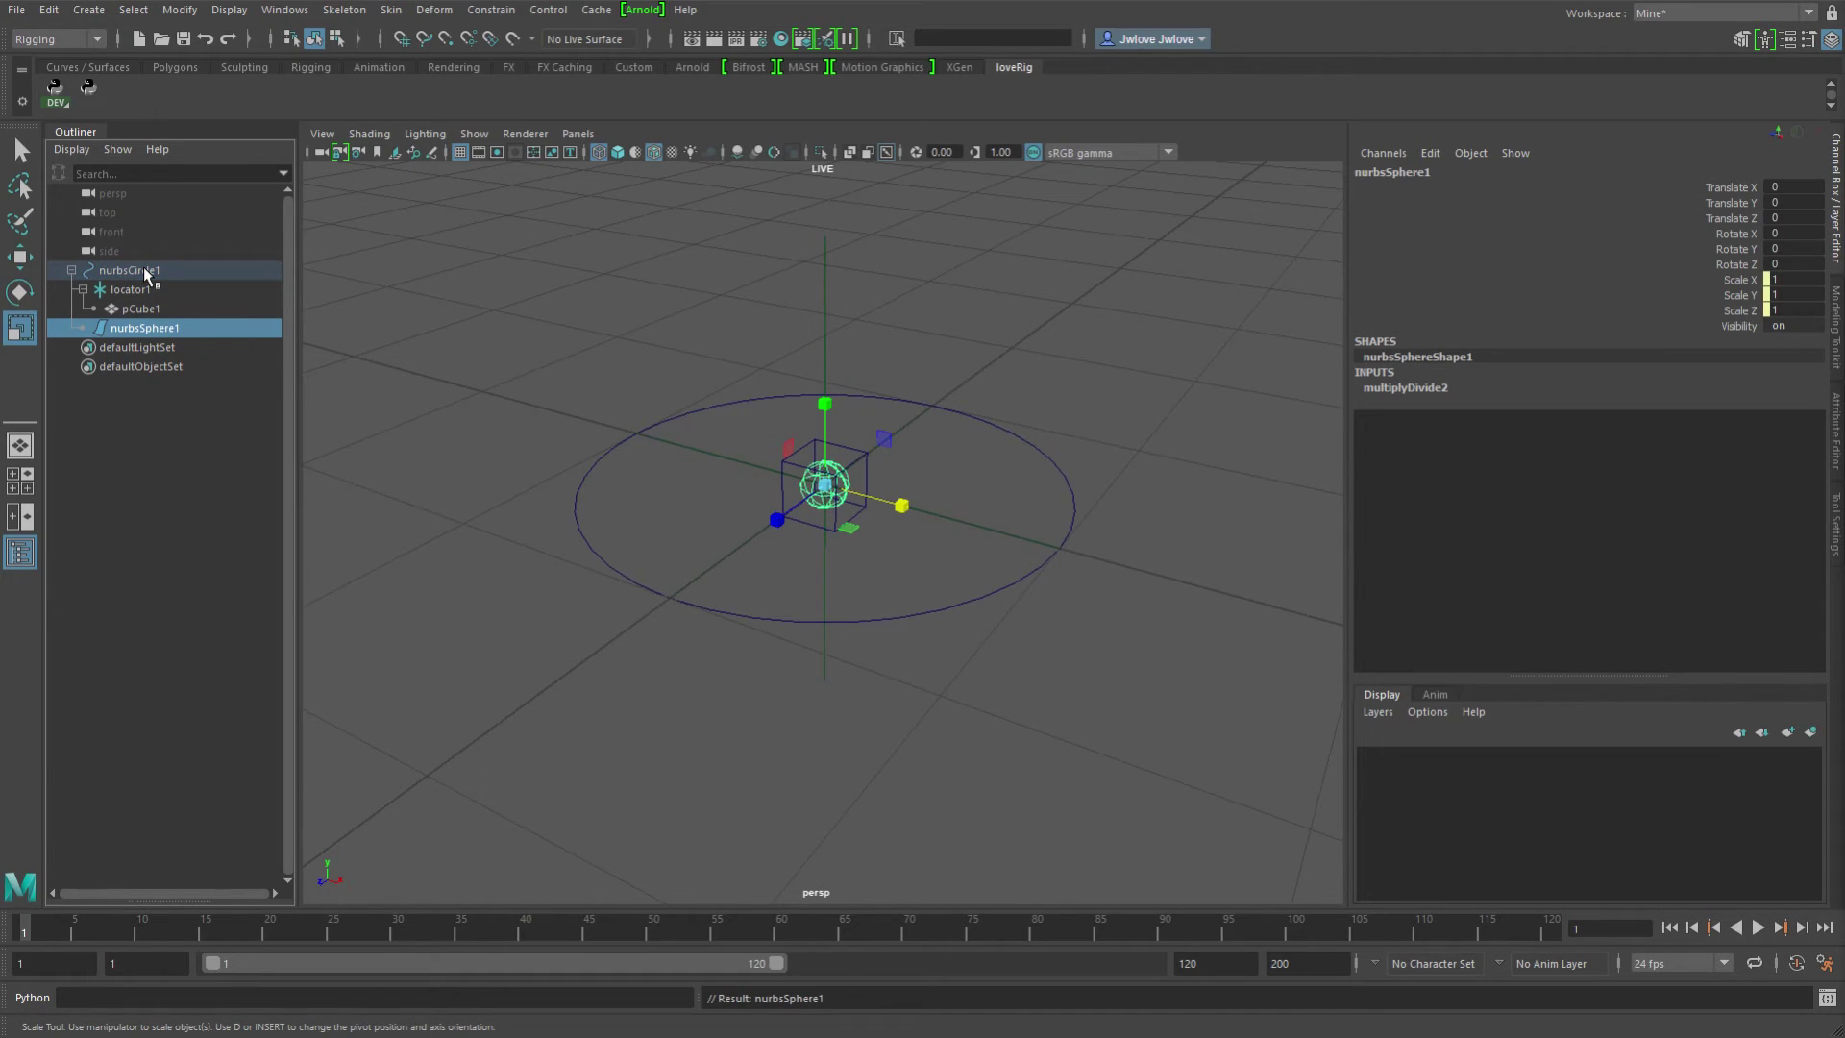
{"action": "left_click", "coordinate": [125, 291]}
{"action": "left_click", "coordinate": [156, 330], "text": "ctrl"}
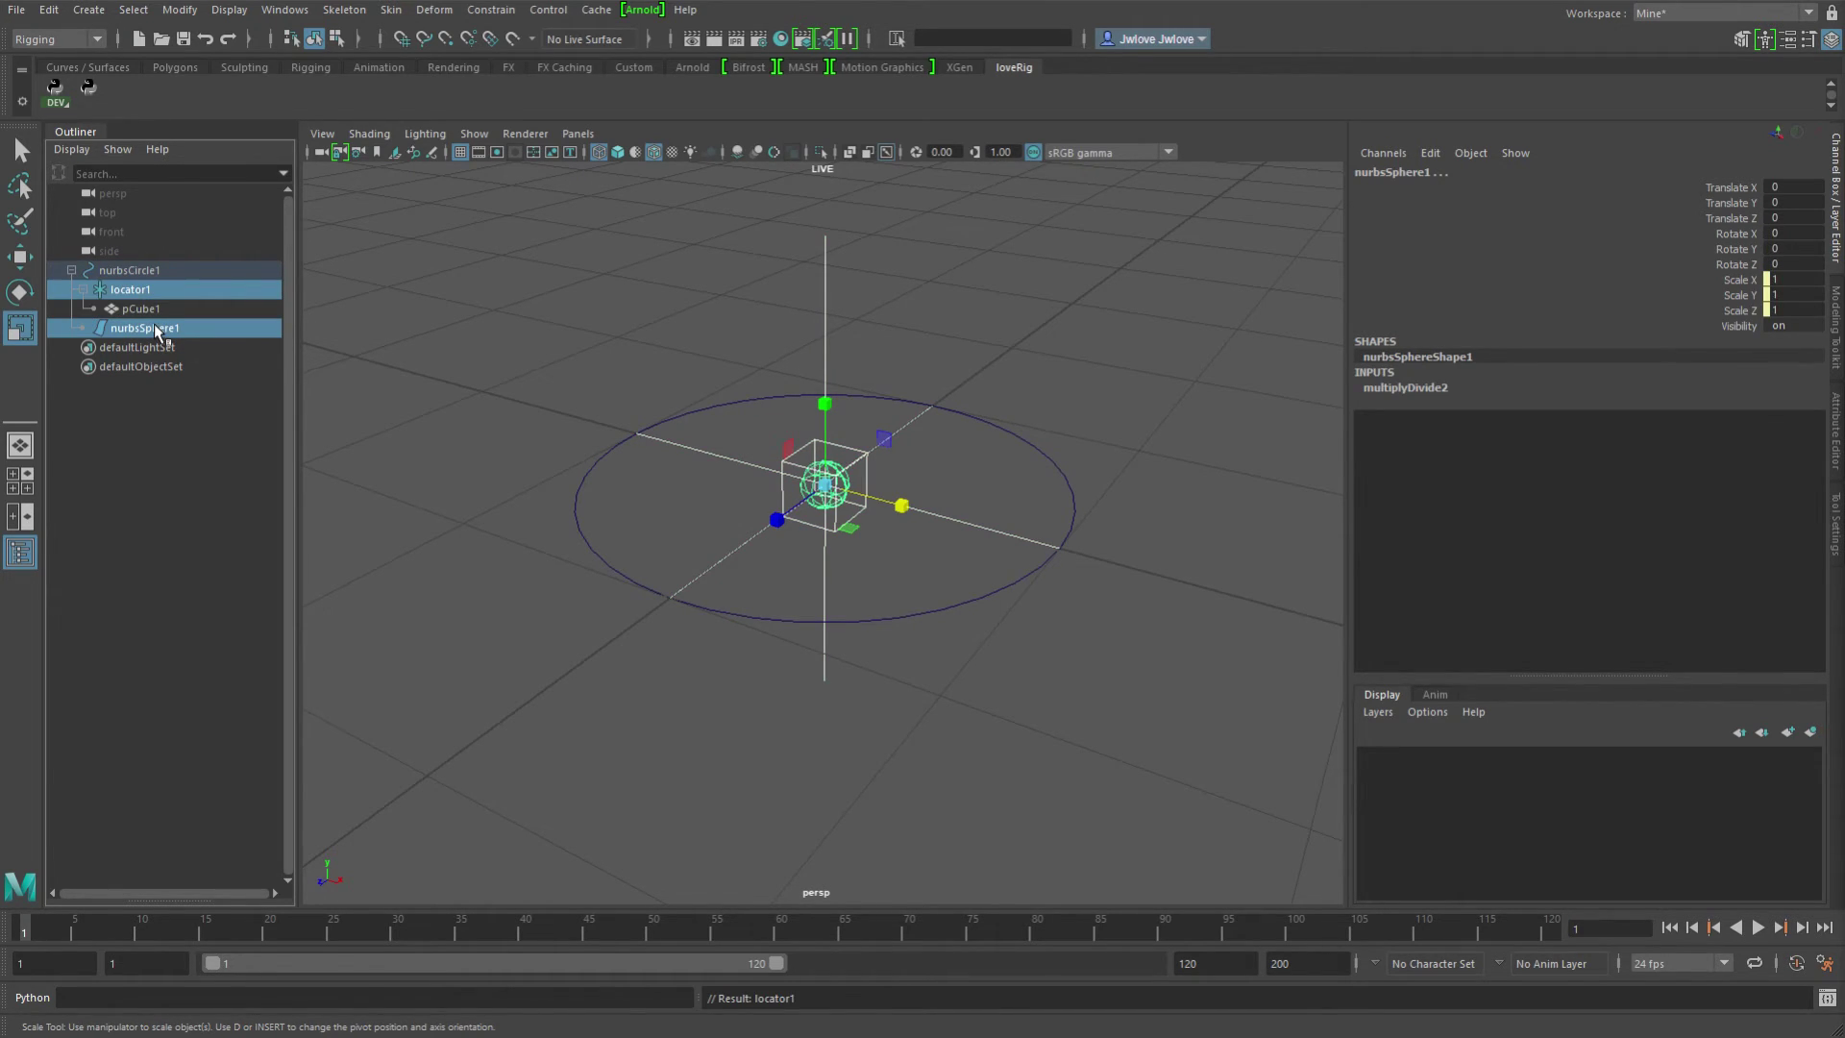
{"action": "key", "text": "p"}
Move, rotate and stretch nurbsCircle1 to test the rig, then reset its transforms.
{"action": "left_click", "coordinate": [1066, 535]}
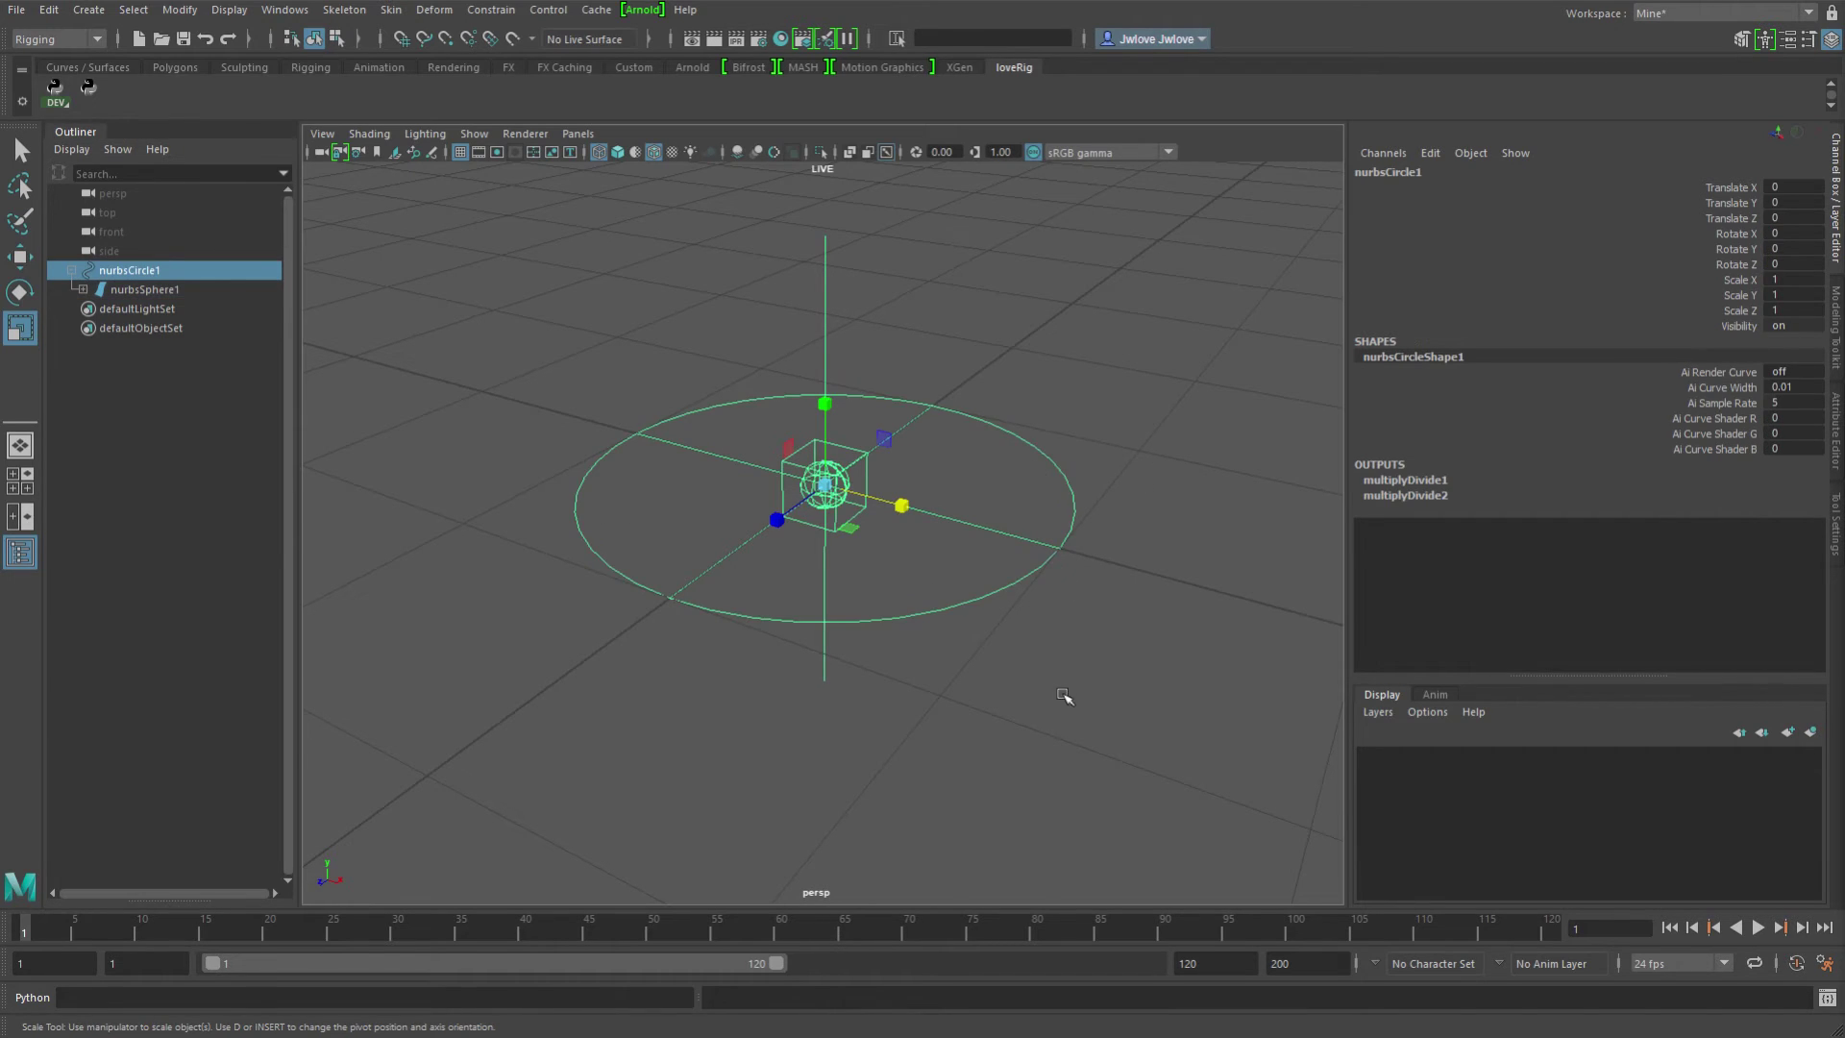
{"action": "right_click_drag", "start_coordinate": [1070, 692], "coordinate": [861, 721], "text": "alt"}
{"action": "key", "text": "w"}
{"action": "middle_click_drag", "start_coordinate": [692, 716], "coordinate": [989, 515]}
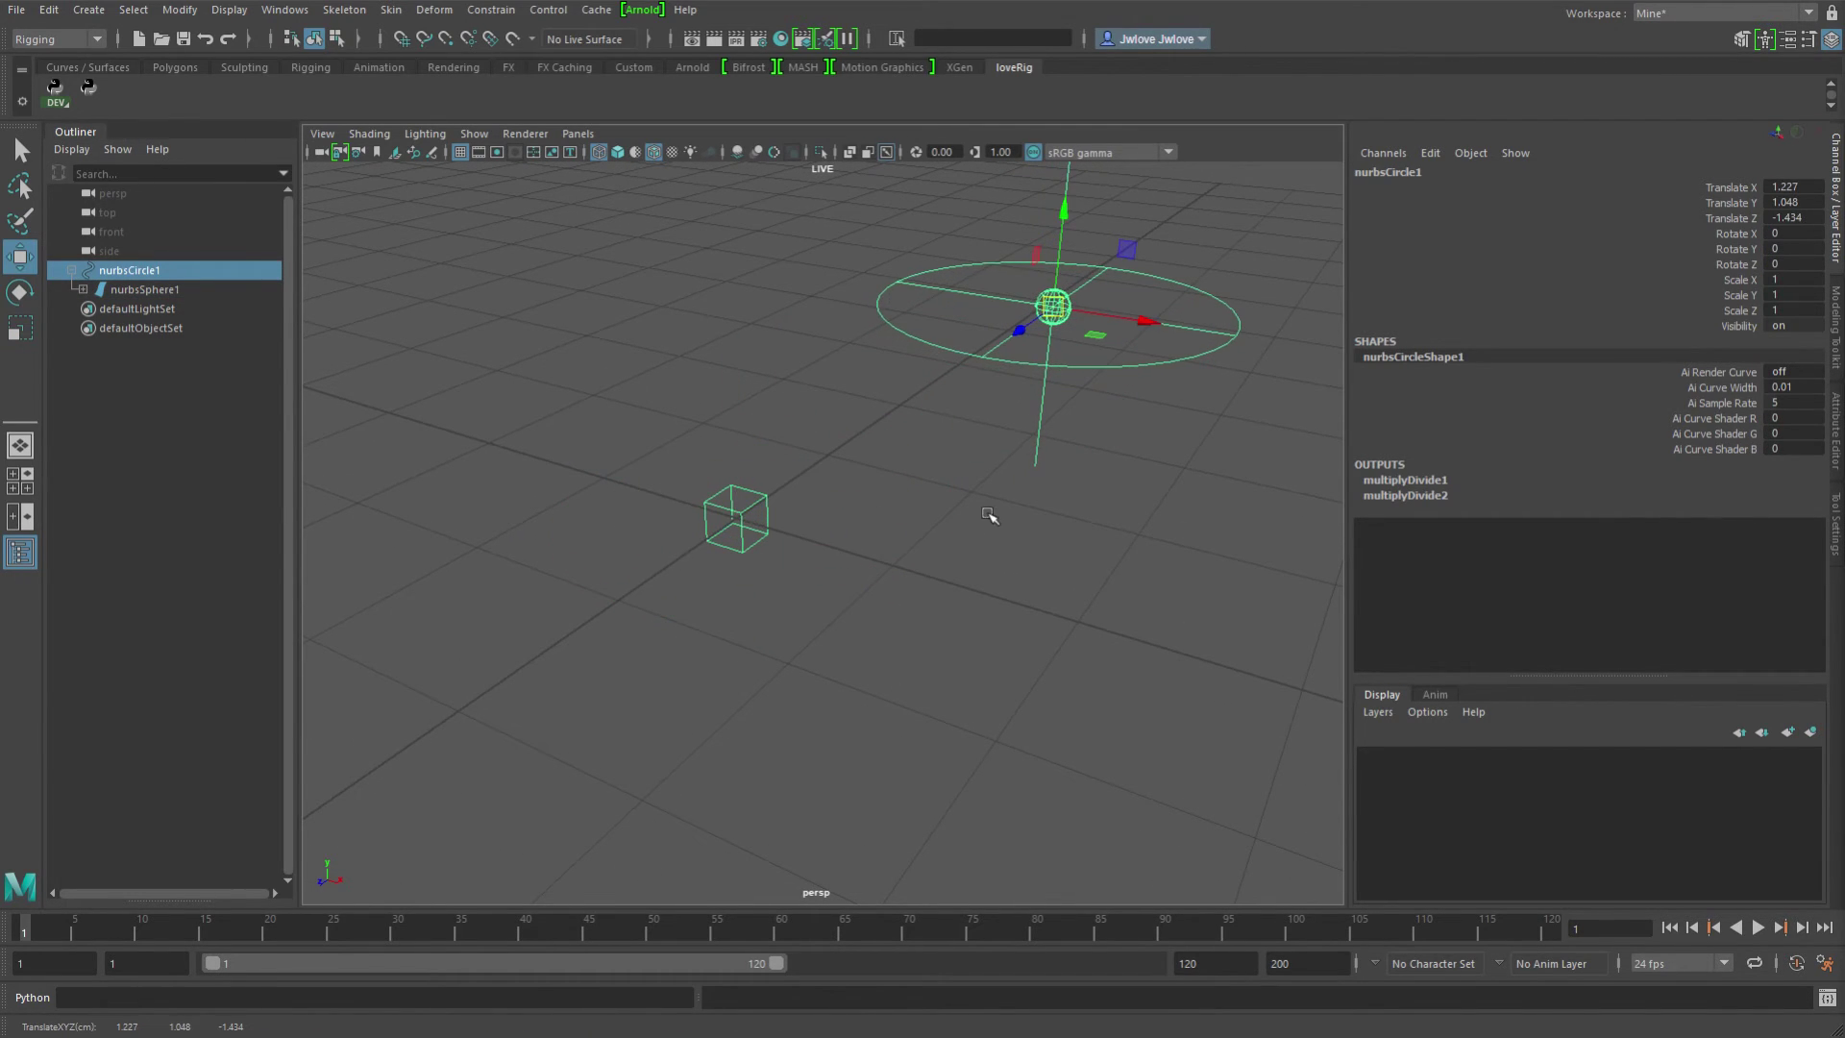
{"action": "middle_click_drag", "start_coordinate": [1095, 470], "coordinate": [1001, 548], "text": "alt"}
{"action": "key", "text": "e"}
{"action": "left_click_drag", "start_coordinate": [909, 427], "coordinate": [1105, 338]}
{"action": "key", "text": "r"}
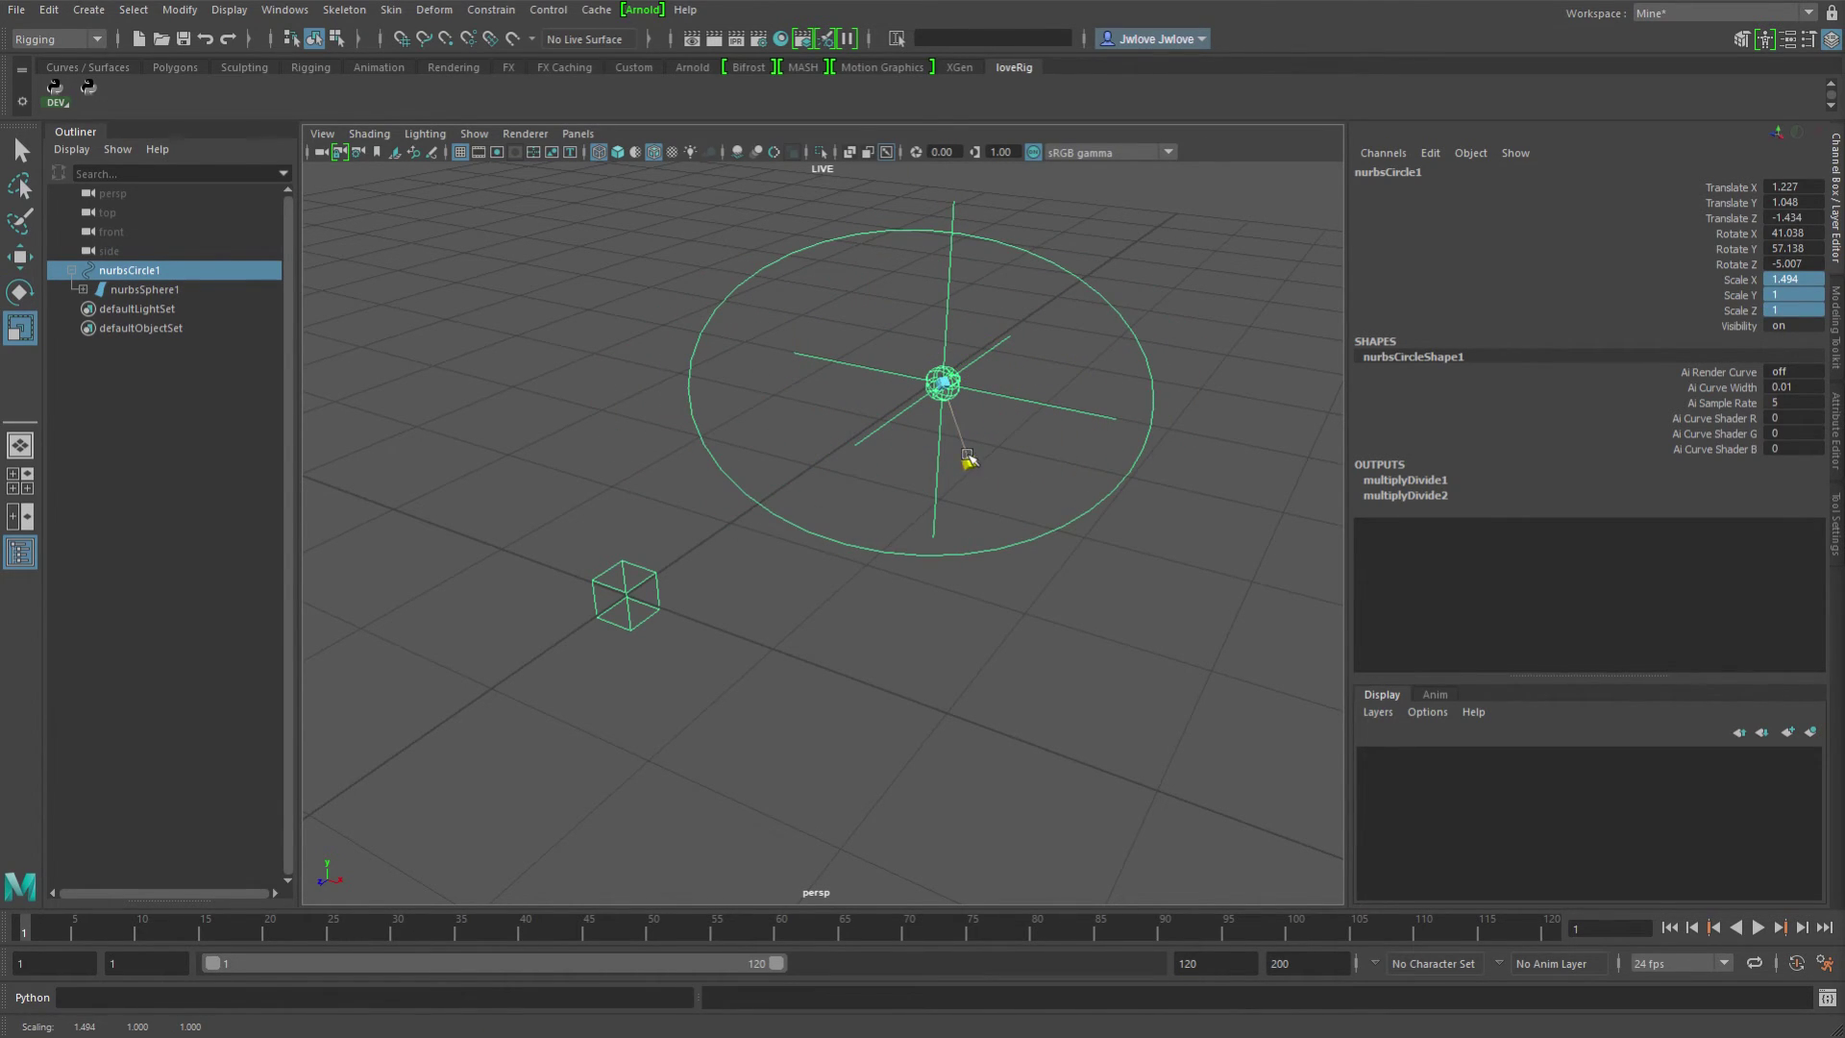
{"action": "left_click_drag", "start_coordinate": [968, 452], "coordinate": [1028, 524]}
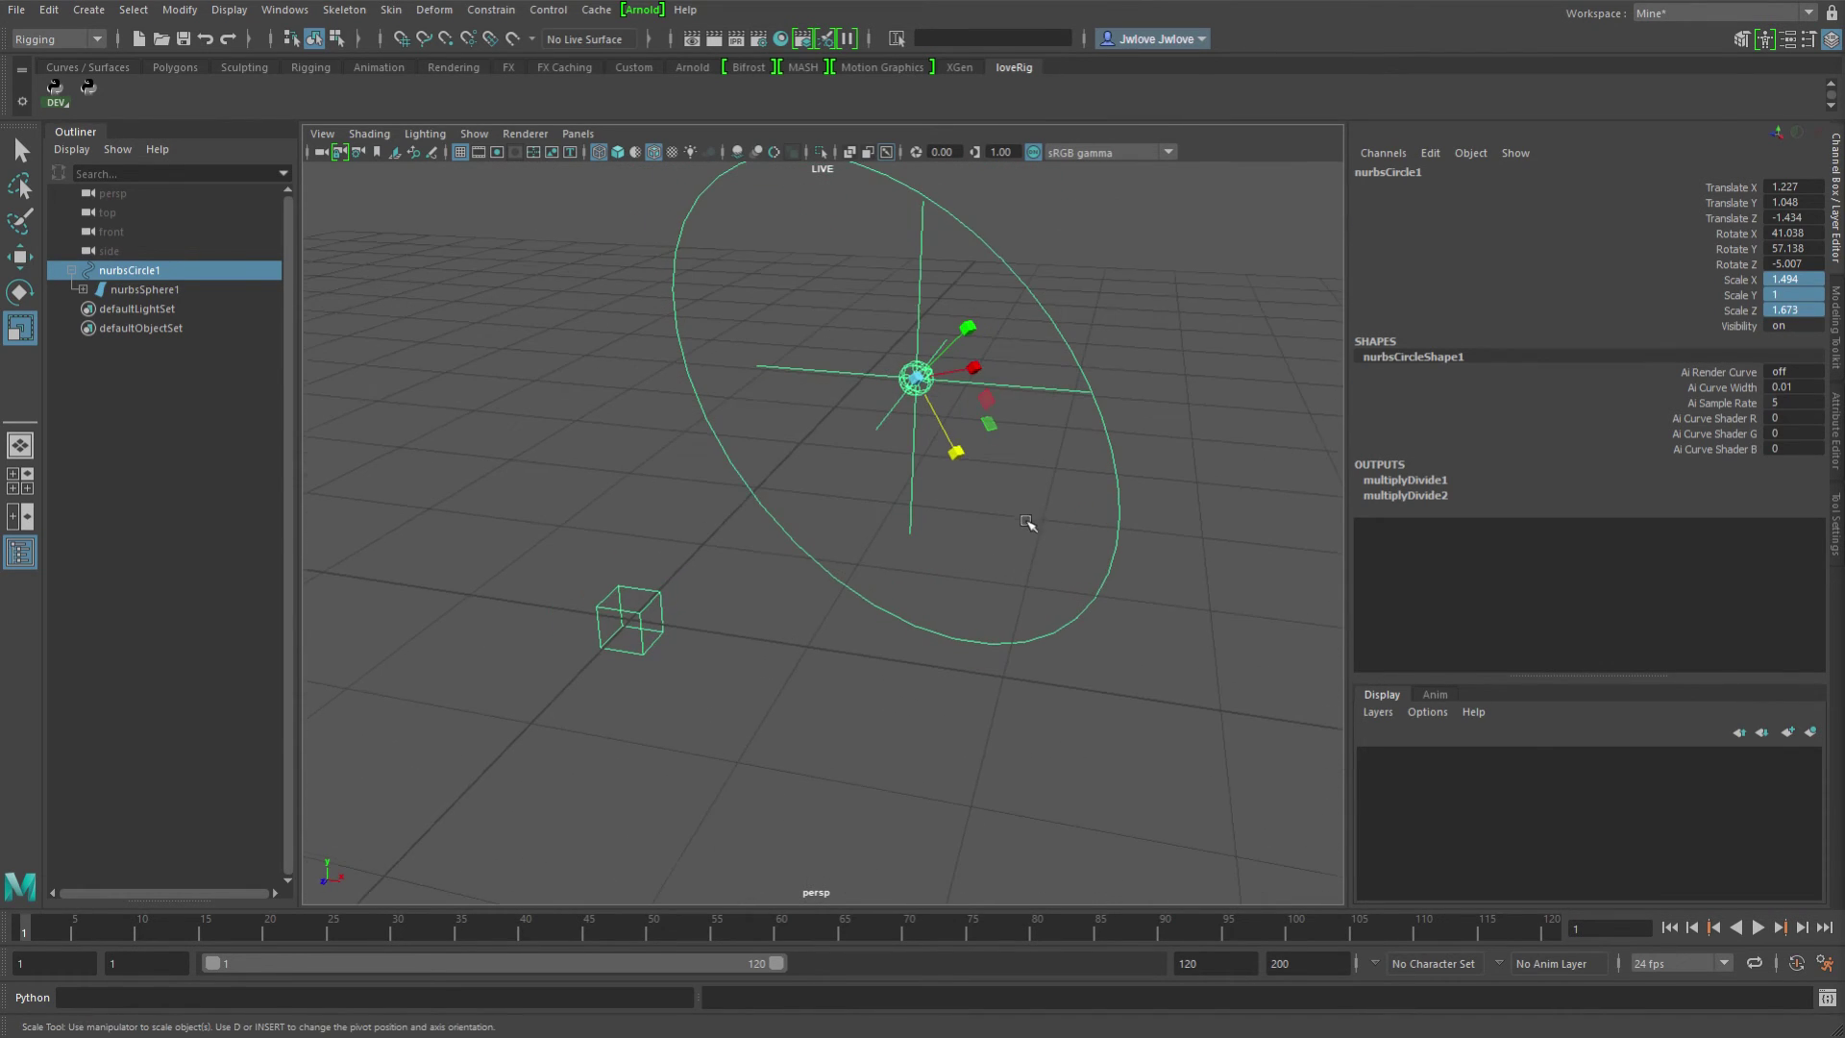
{"action": "left_click", "coordinate": [88, 87]}
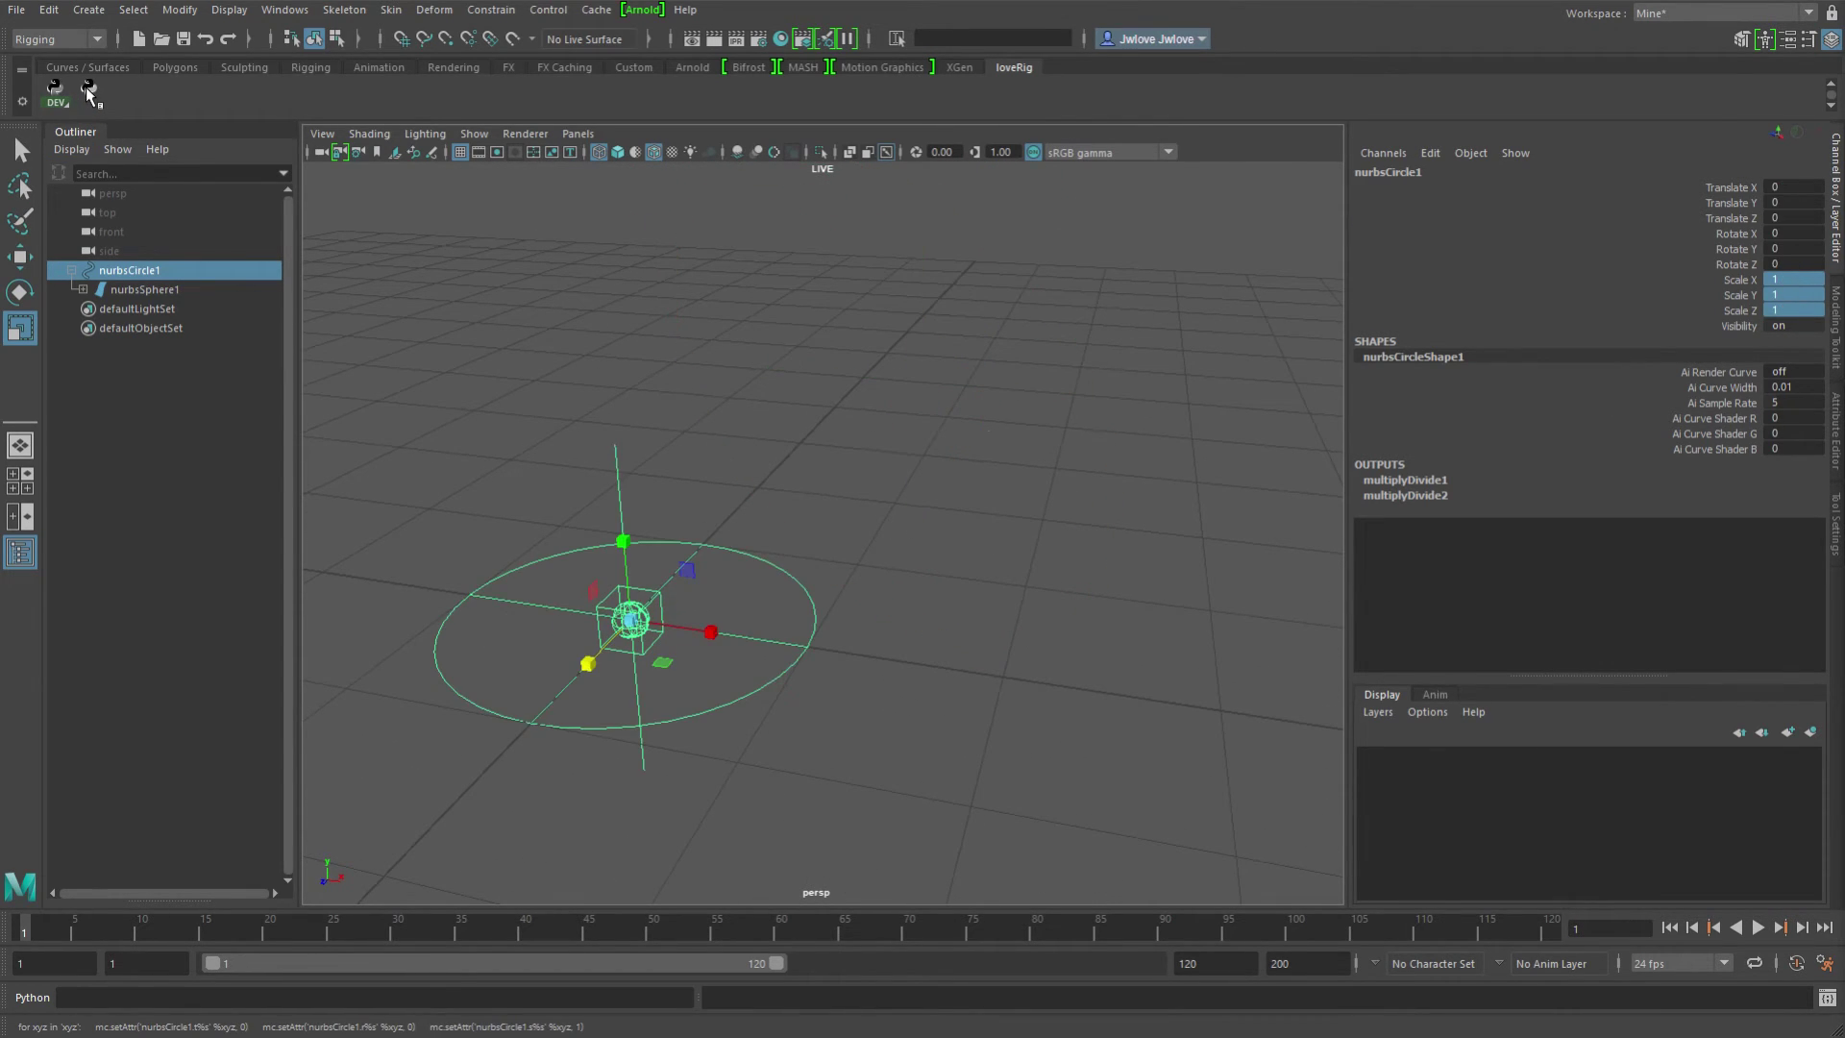
Unparent nurbsSphere1 to the top level and parent nurbsCircle1 under pCube1.
{"action": "left_click", "coordinate": [82, 288]}
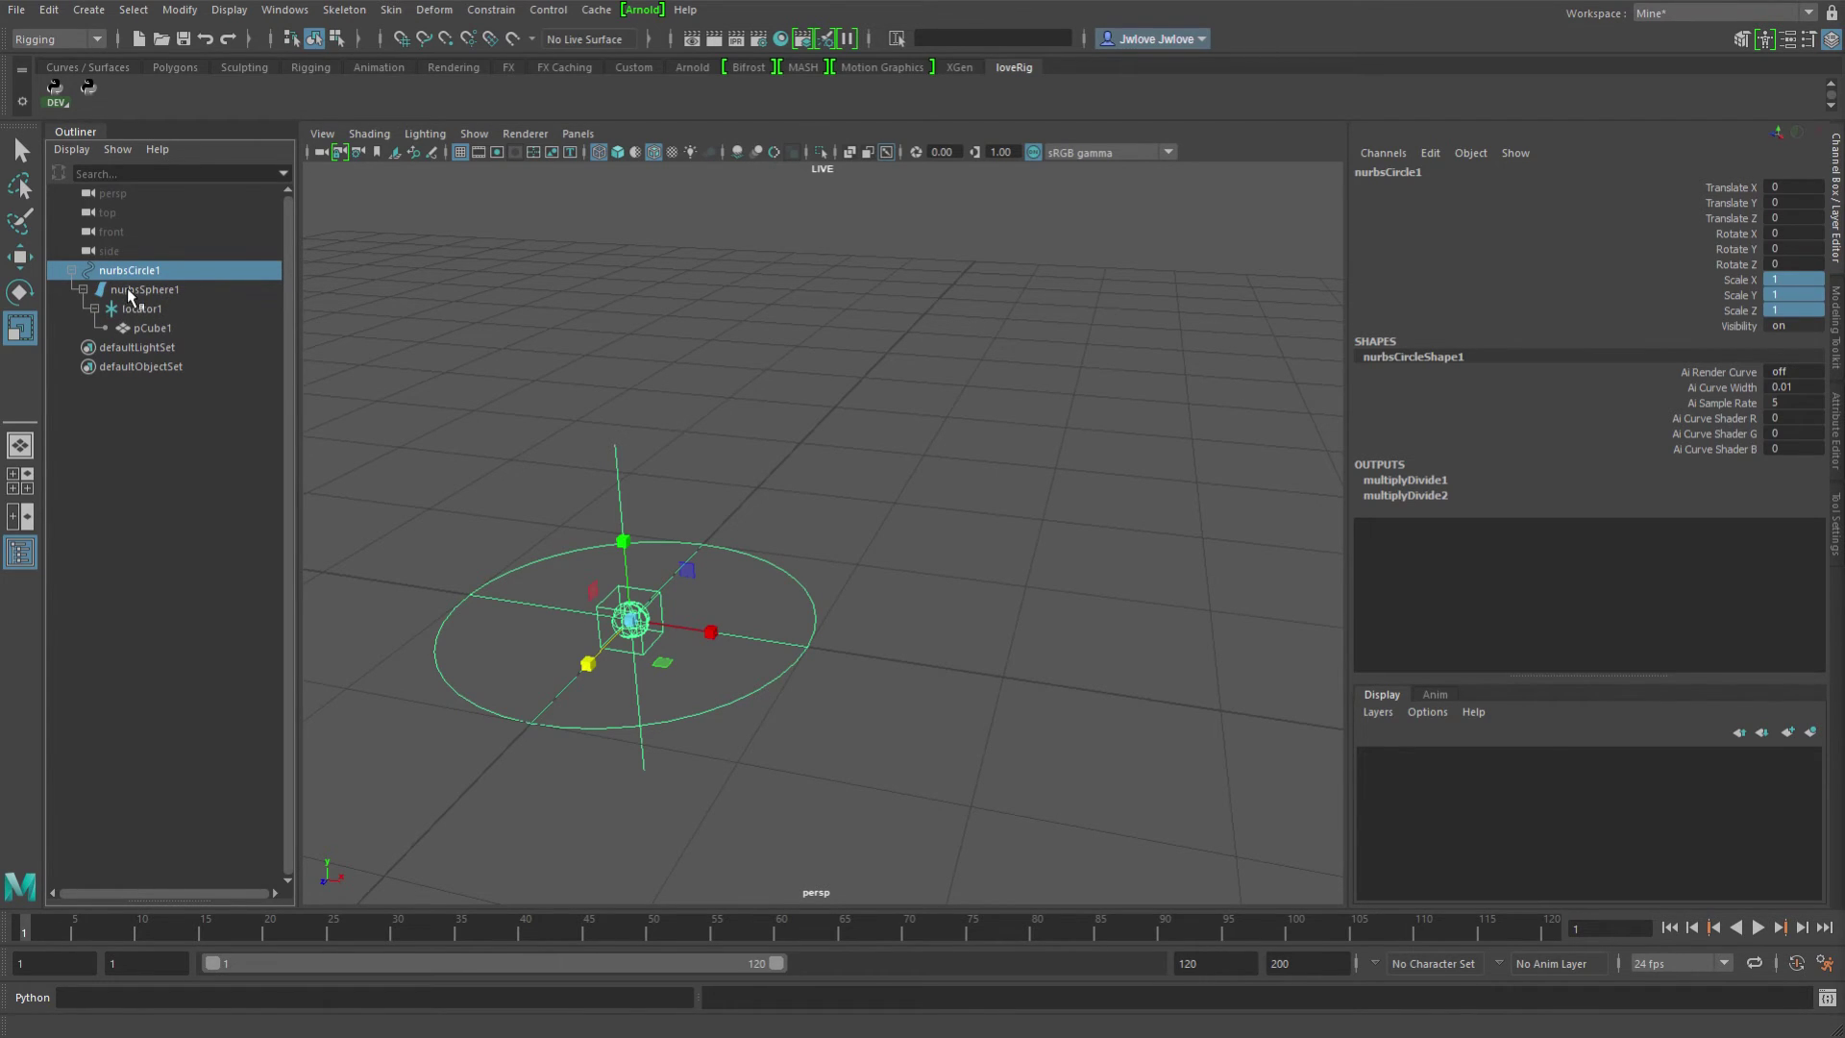
{"action": "left_click", "coordinate": [144, 290]}
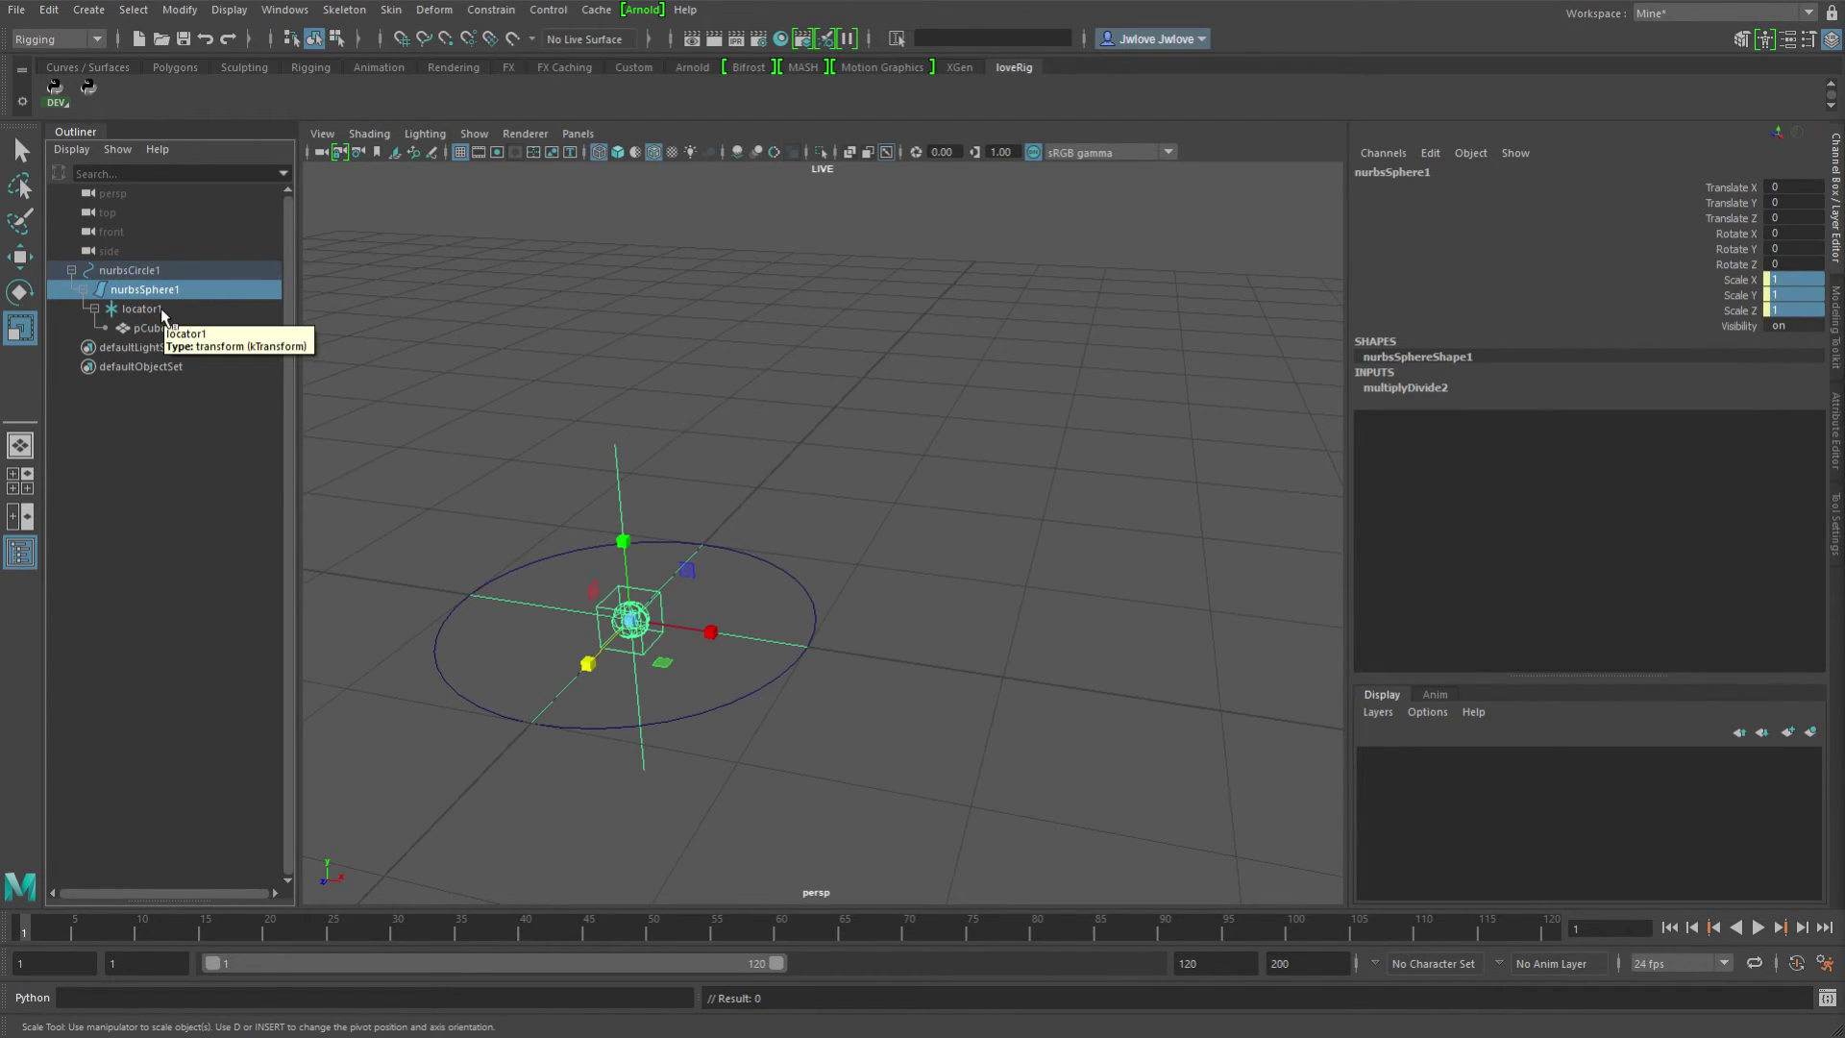
{"action": "key", "text": "shift+p"}
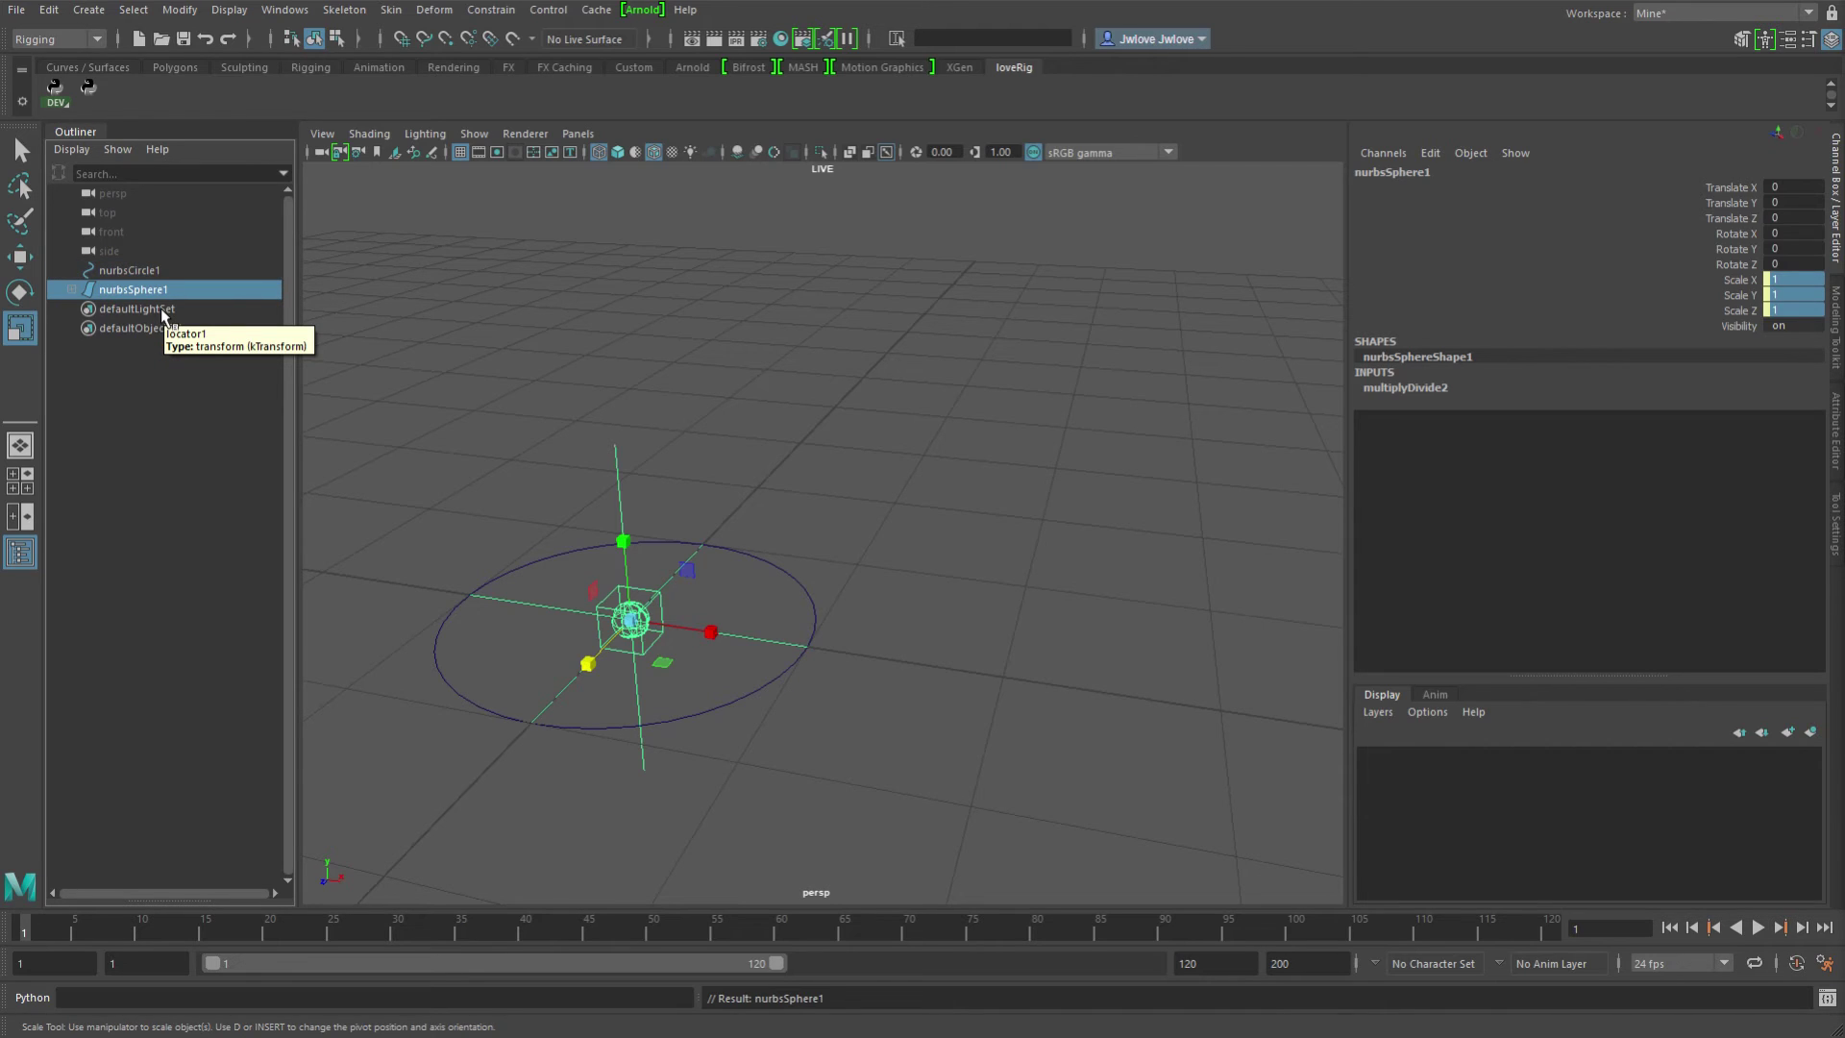
{"action": "left_click", "coordinate": [67, 286]}
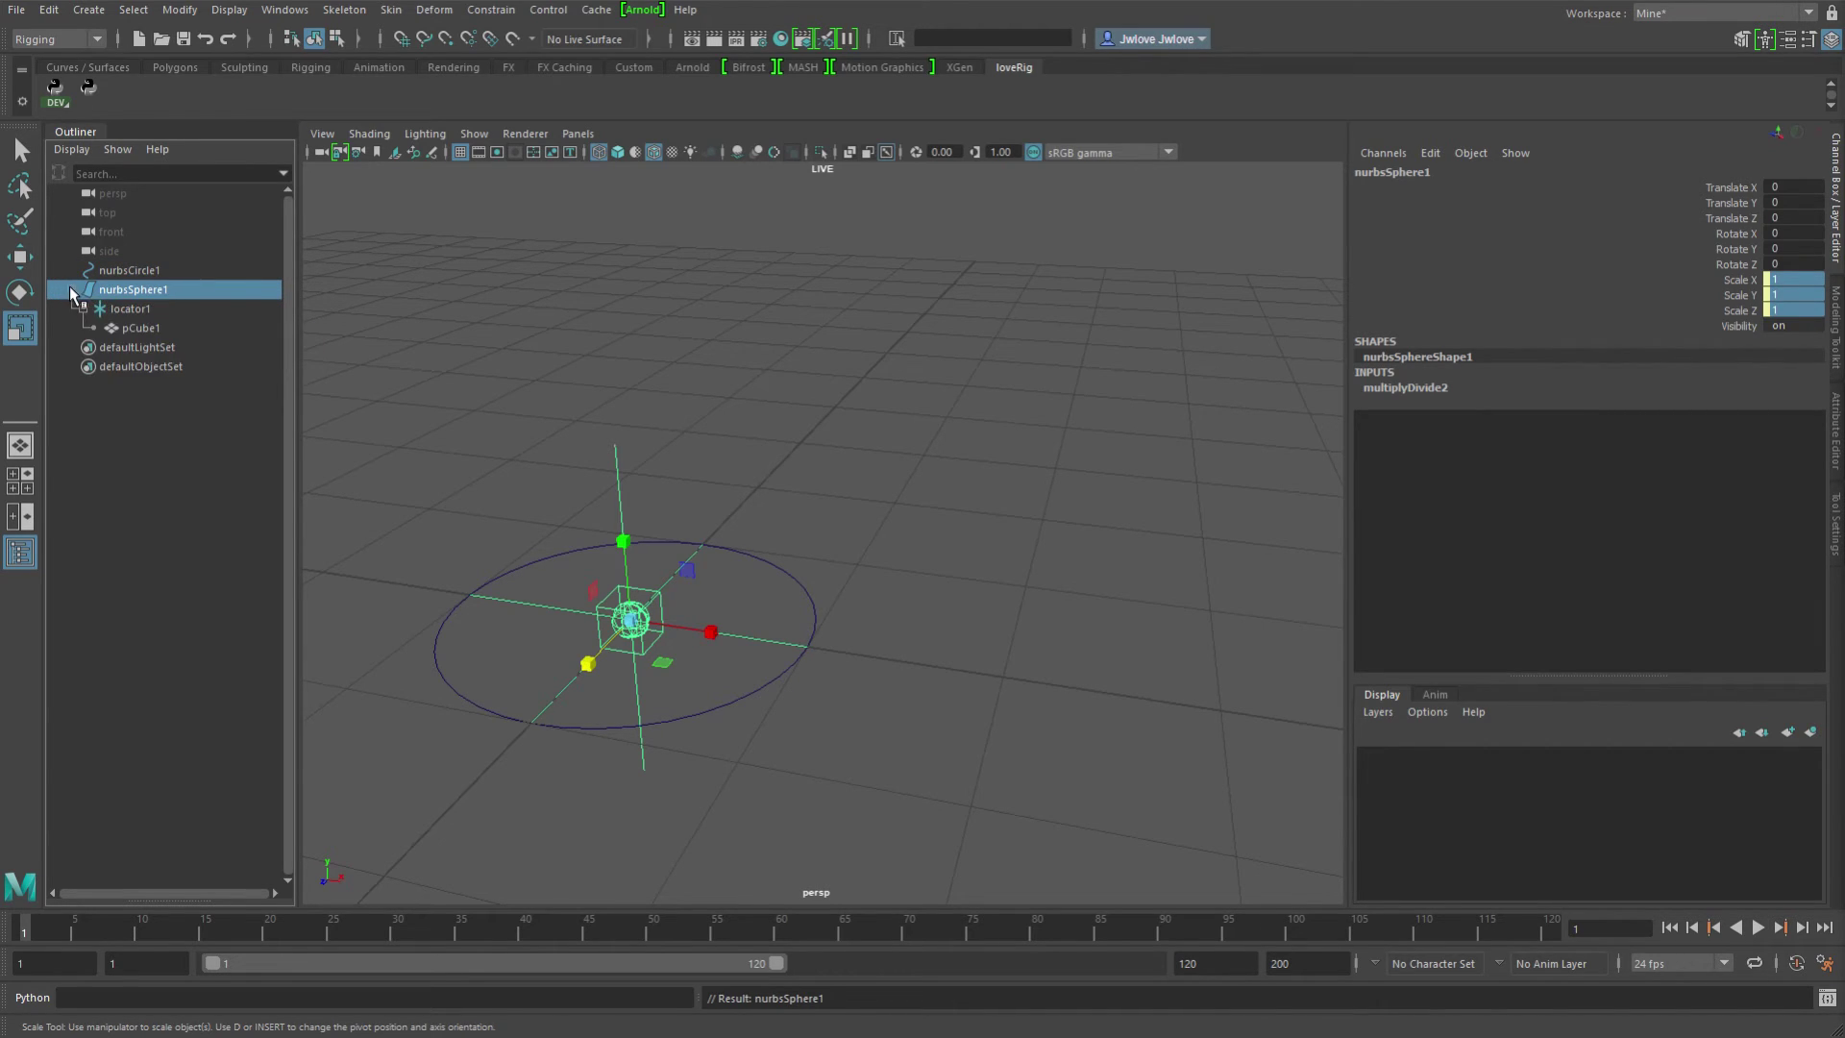
{"action": "left_click", "coordinate": [147, 269]}
{"action": "left_click", "coordinate": [144, 328], "text": "ctrl"}
{"action": "key", "text": "p"}
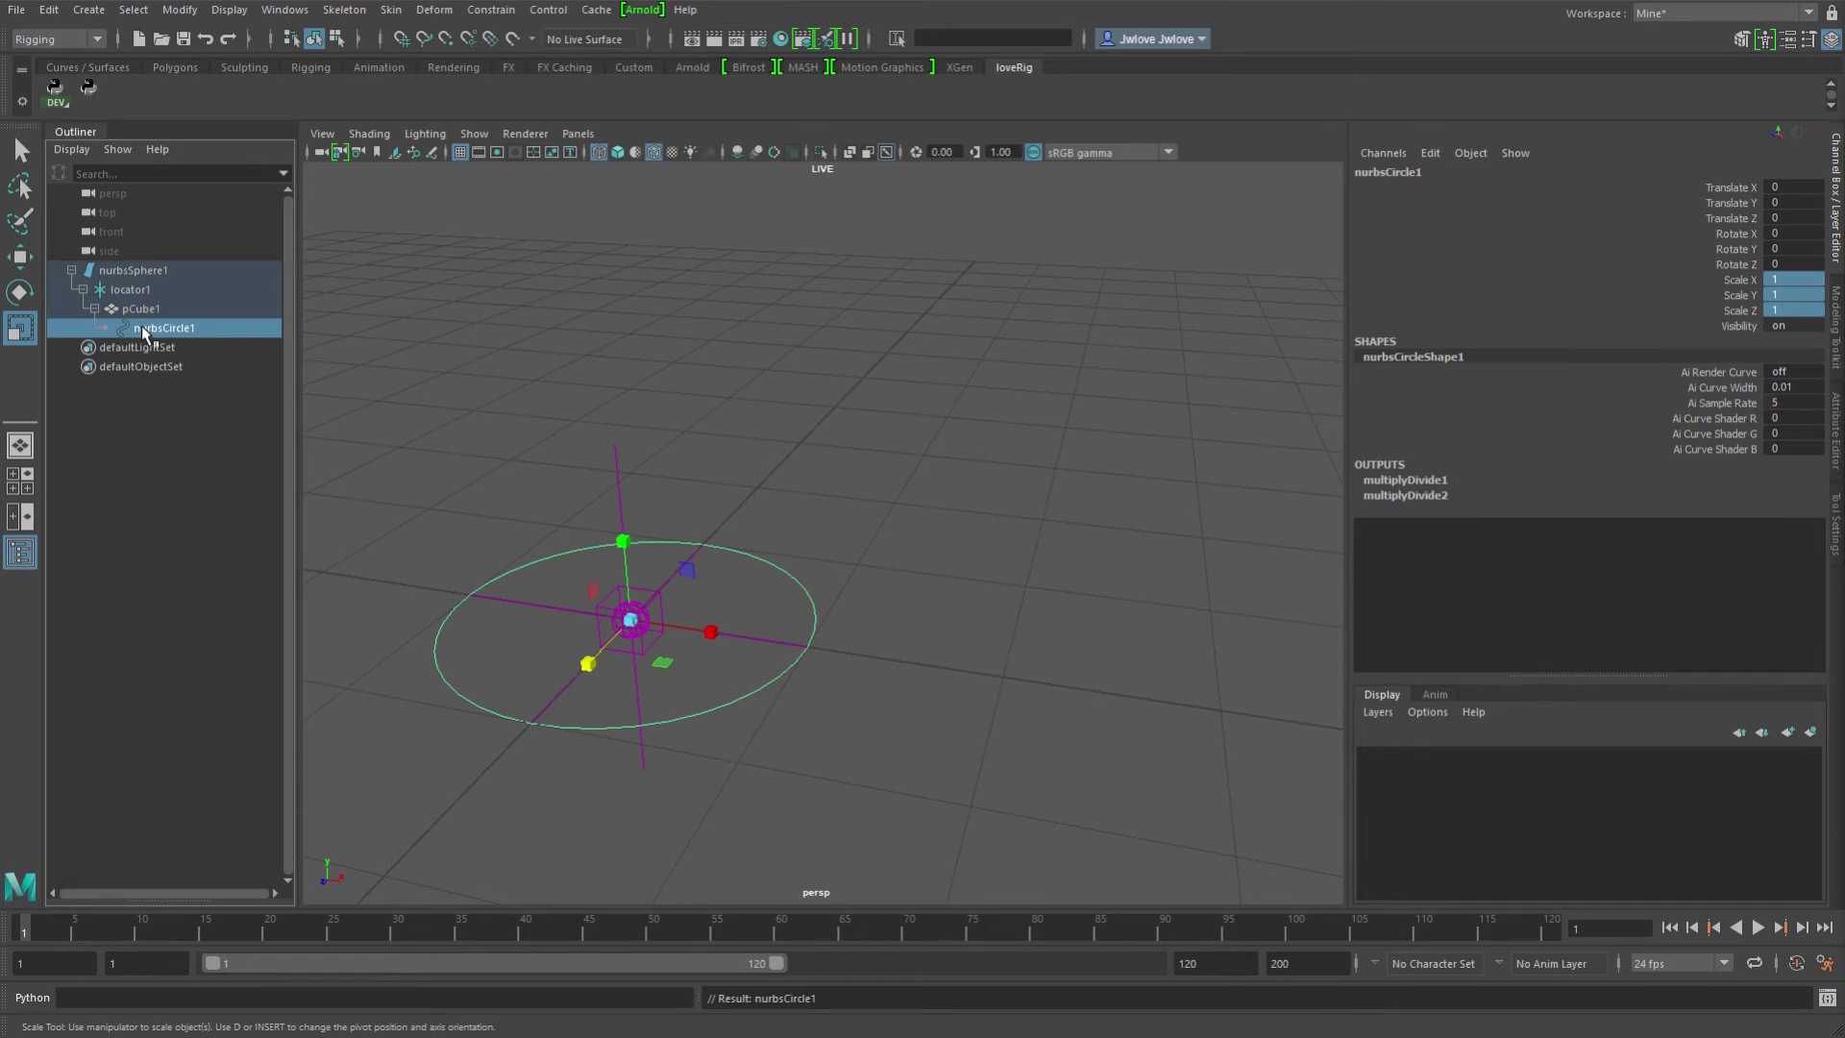
Offset nurbsCircle1 away from the cube and rotate it freely.
{"action": "right_click_drag", "start_coordinate": [812, 591], "coordinate": [934, 702], "text": "alt"}
{"action": "left_click_drag", "start_coordinate": [934, 703], "coordinate": [878, 564], "text": "alt"}
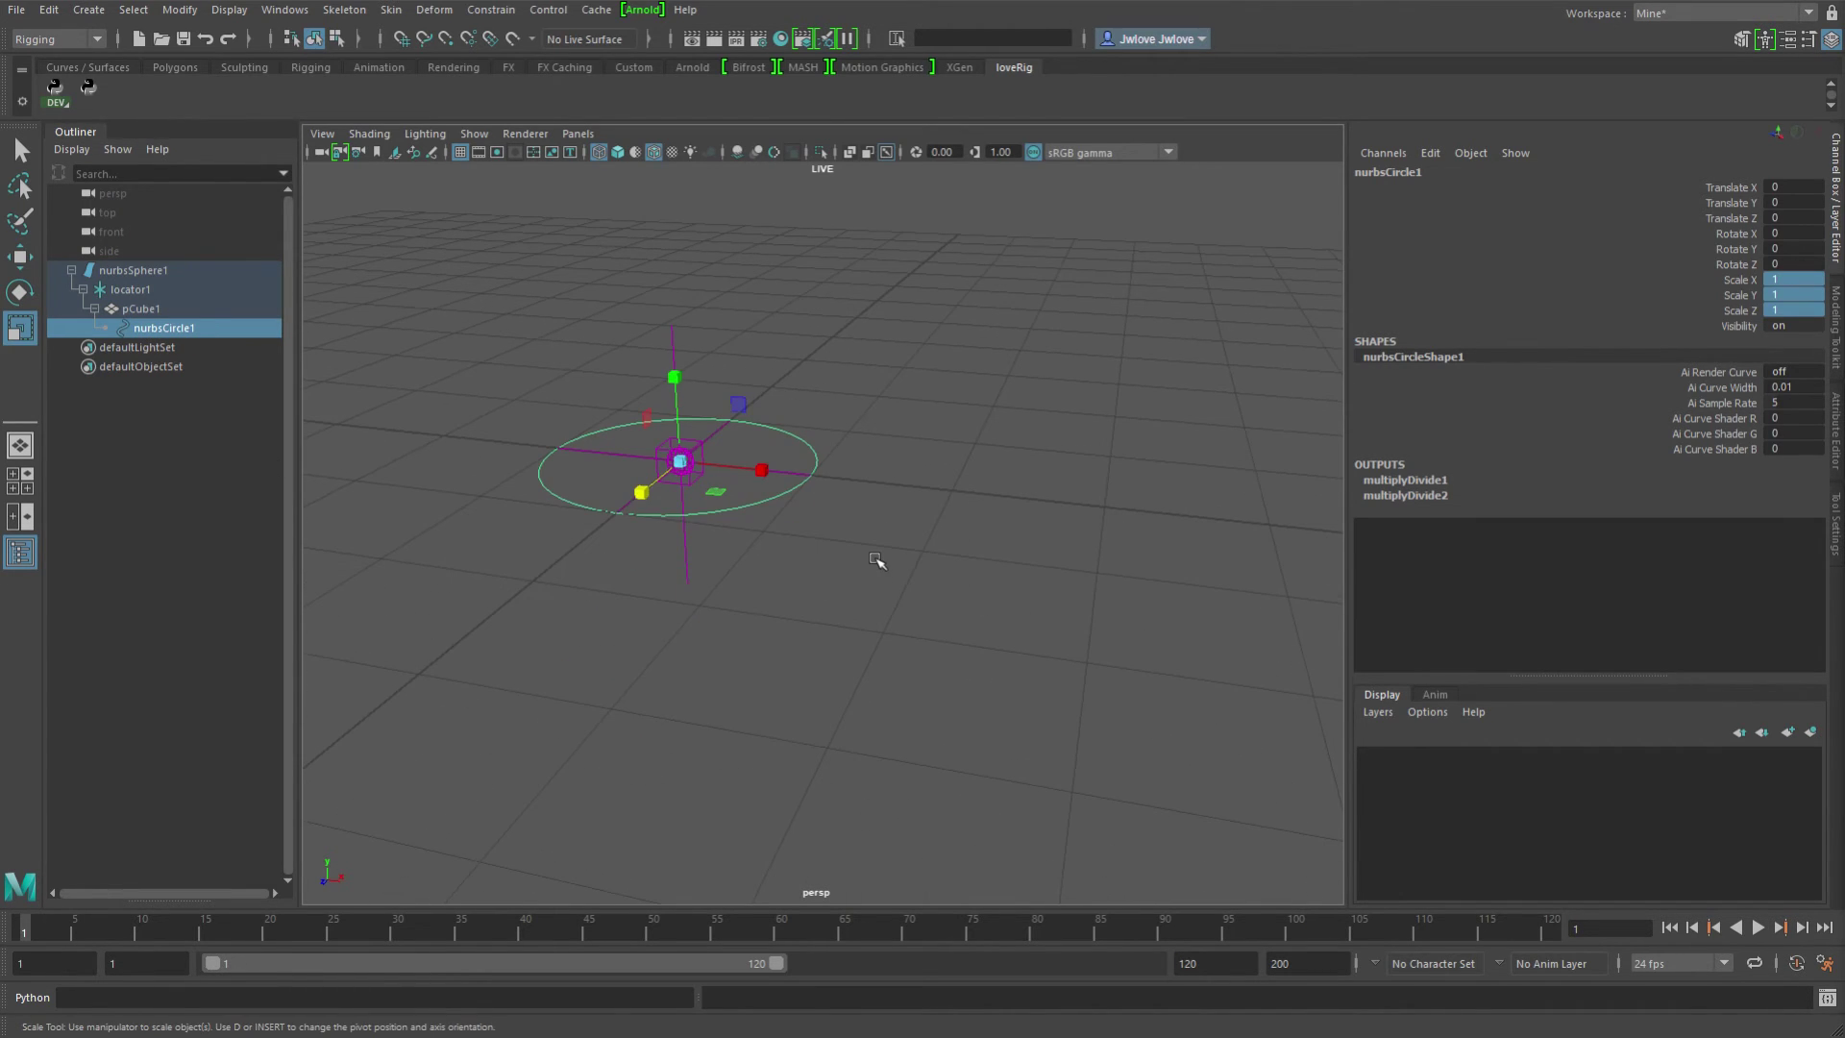
{"action": "key", "text": "w"}
{"action": "middle_click_drag", "start_coordinate": [926, 564], "coordinate": [827, 630]}
{"action": "middle_click_drag", "start_coordinate": [1066, 614], "coordinate": [970, 706]}
{"action": "key", "text": "e"}
{"action": "left_click_drag", "start_coordinate": [709, 483], "coordinate": [818, 535]}
Scale nurbsCircle1 to 2.438 in X and 1.612 in Z, and stretch it along Y.
{"action": "key", "text": "r"}
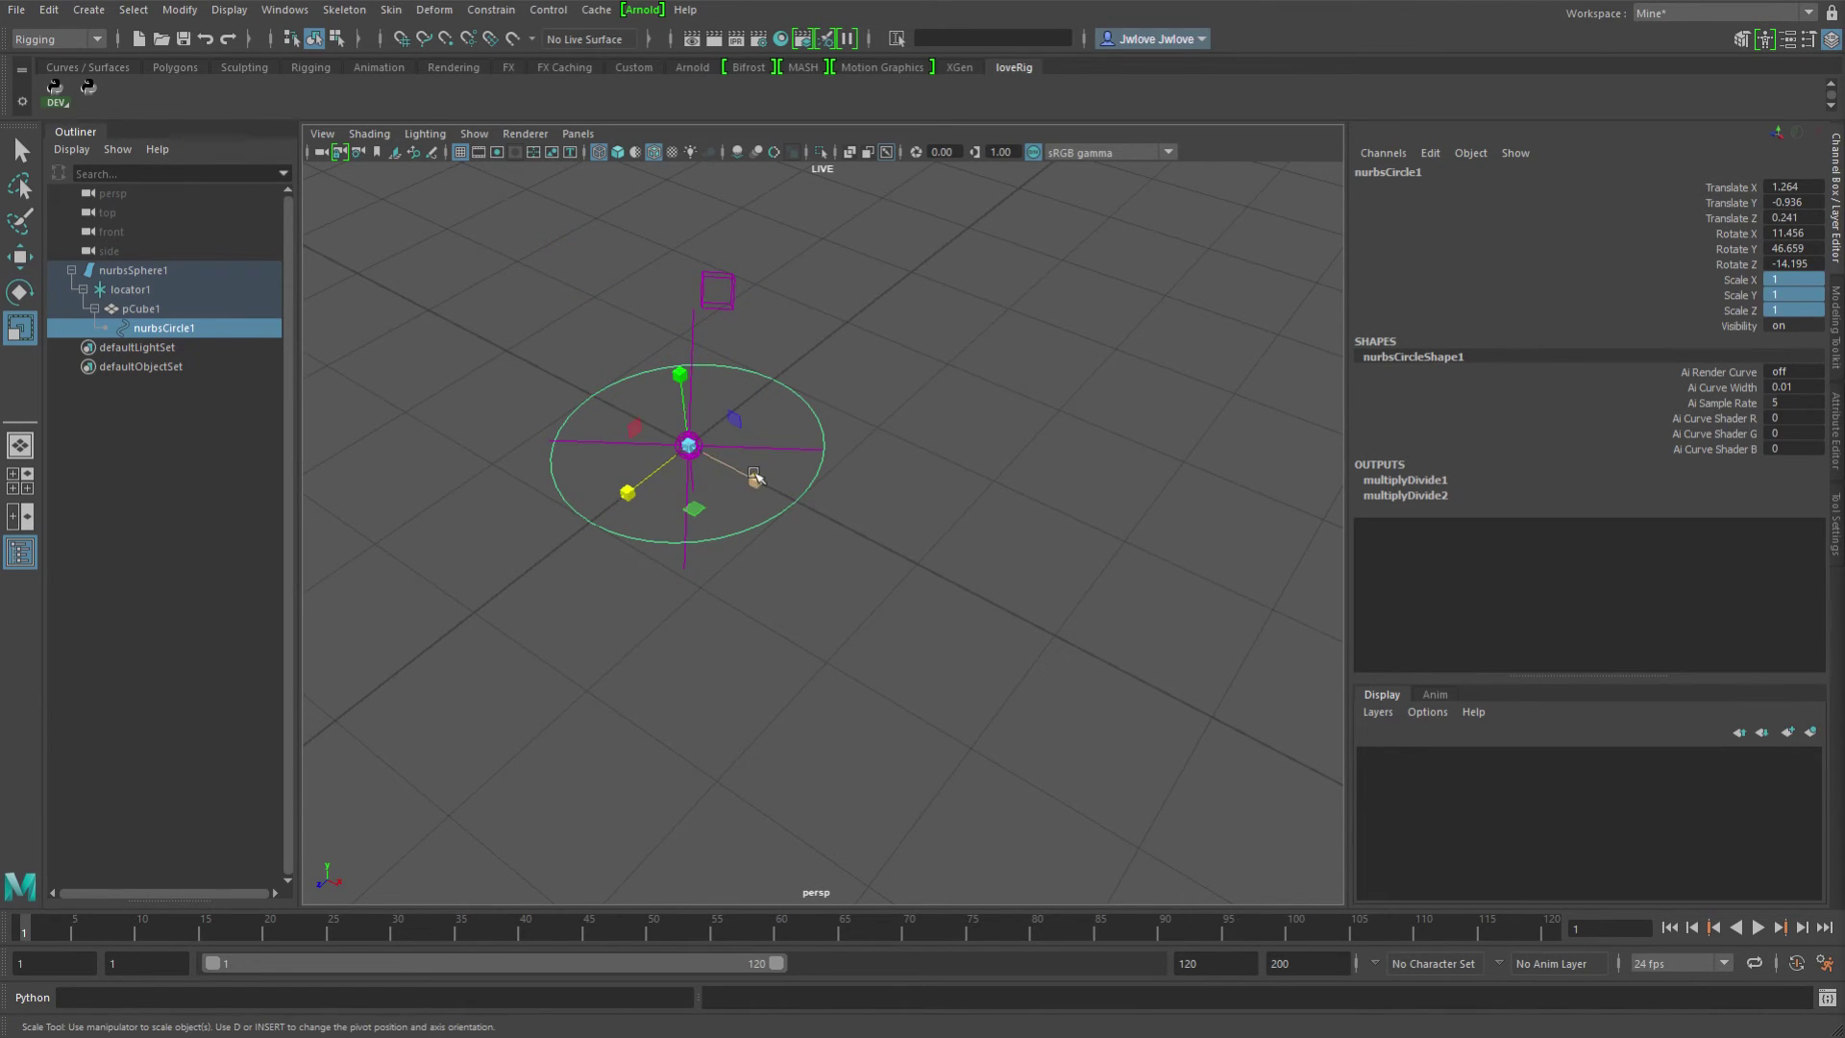
{"action": "left_click_drag", "start_coordinate": [756, 480], "coordinate": [865, 538]}
{"action": "left_click_drag", "start_coordinate": [636, 493], "coordinate": [576, 533]}
{"action": "left_click_drag", "start_coordinate": [638, 605], "coordinate": [723, 468], "text": "alt"}
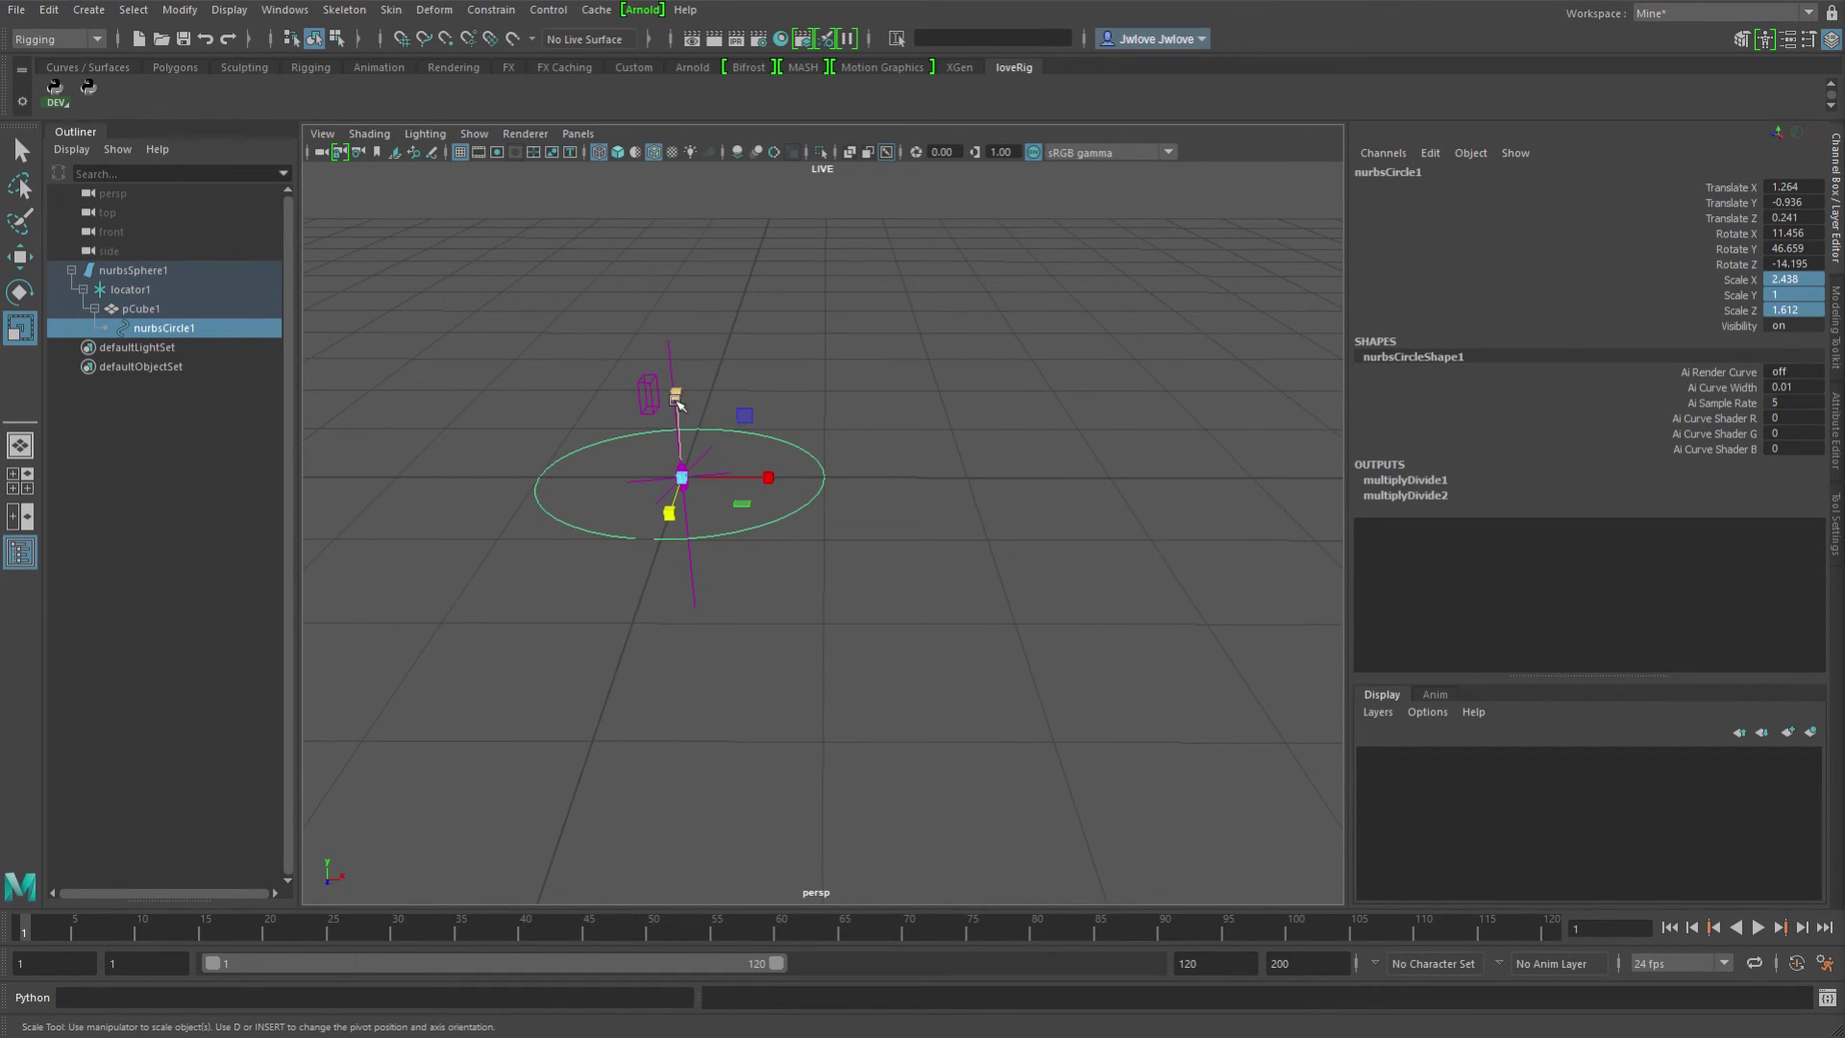
{"action": "left_click_drag", "start_coordinate": [677, 394], "coordinate": [684, 290]}
{"action": "left_click_drag", "start_coordinate": [956, 503], "coordinate": [980, 601], "text": "alt"}
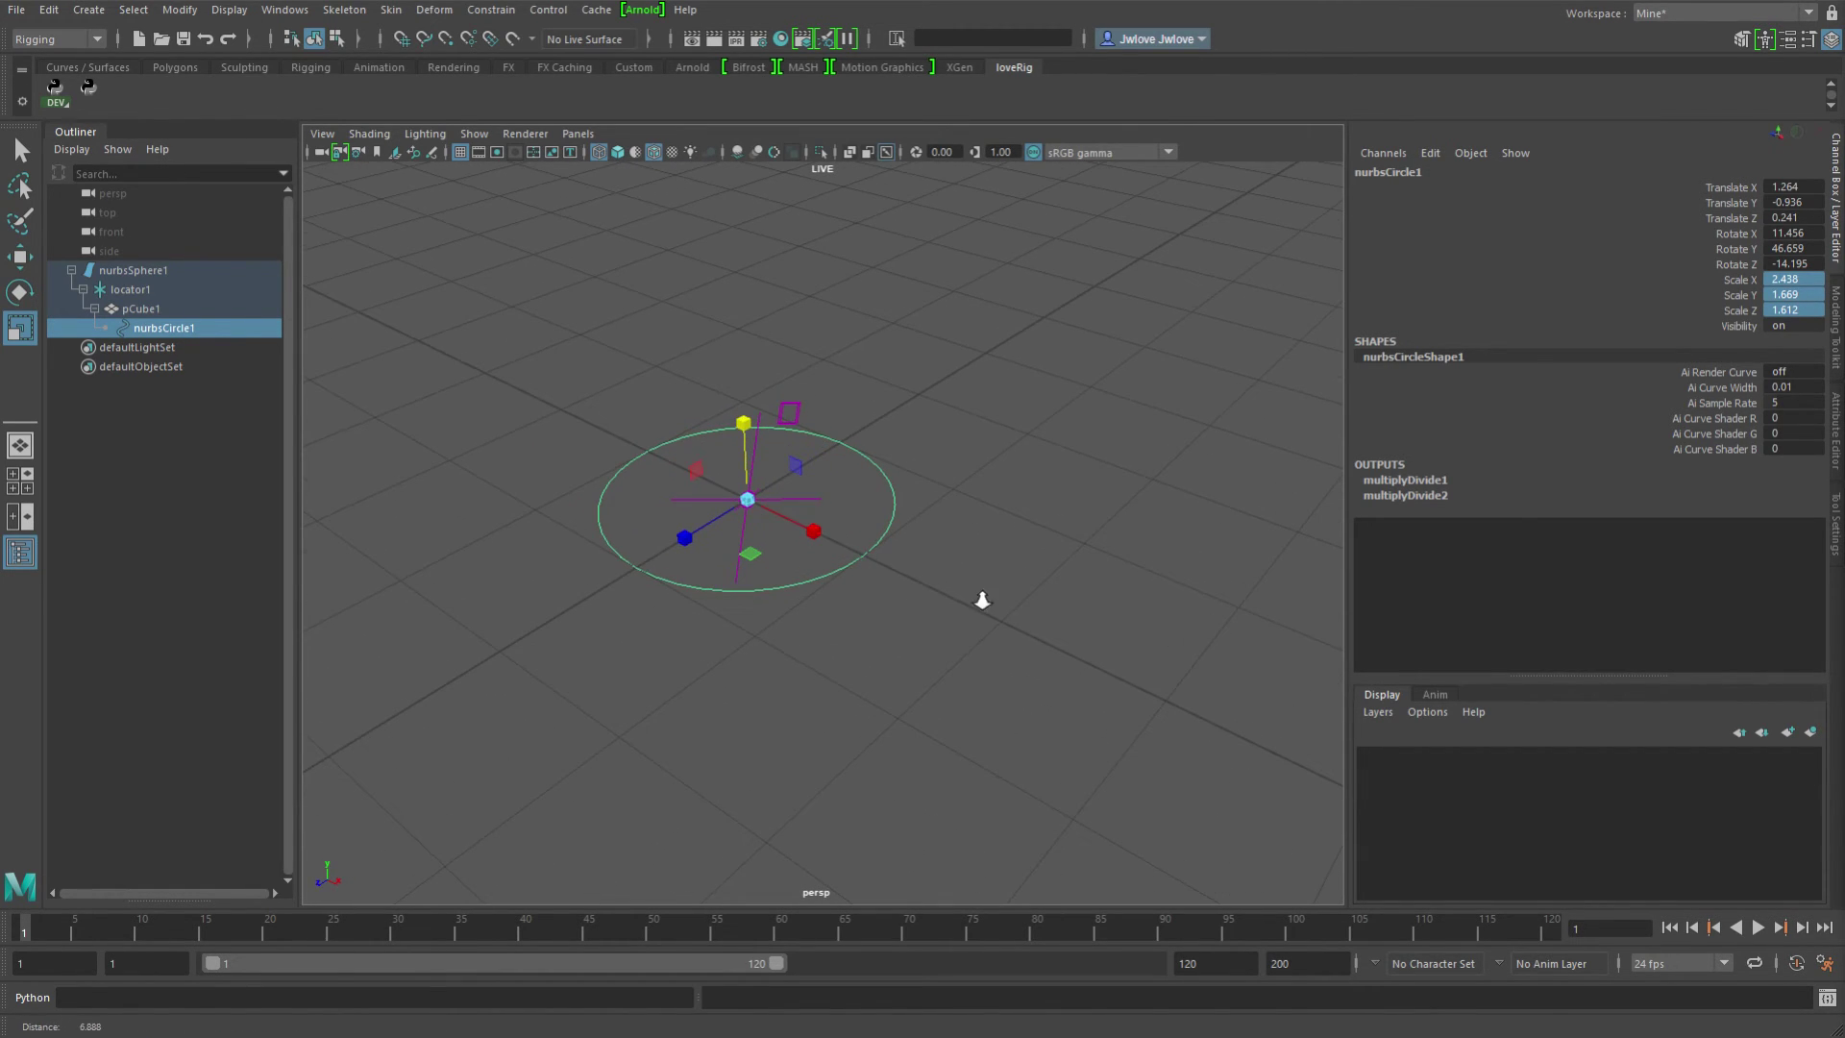
{"action": "left_click_drag", "start_coordinate": [878, 511], "coordinate": [964, 564], "text": "alt"}
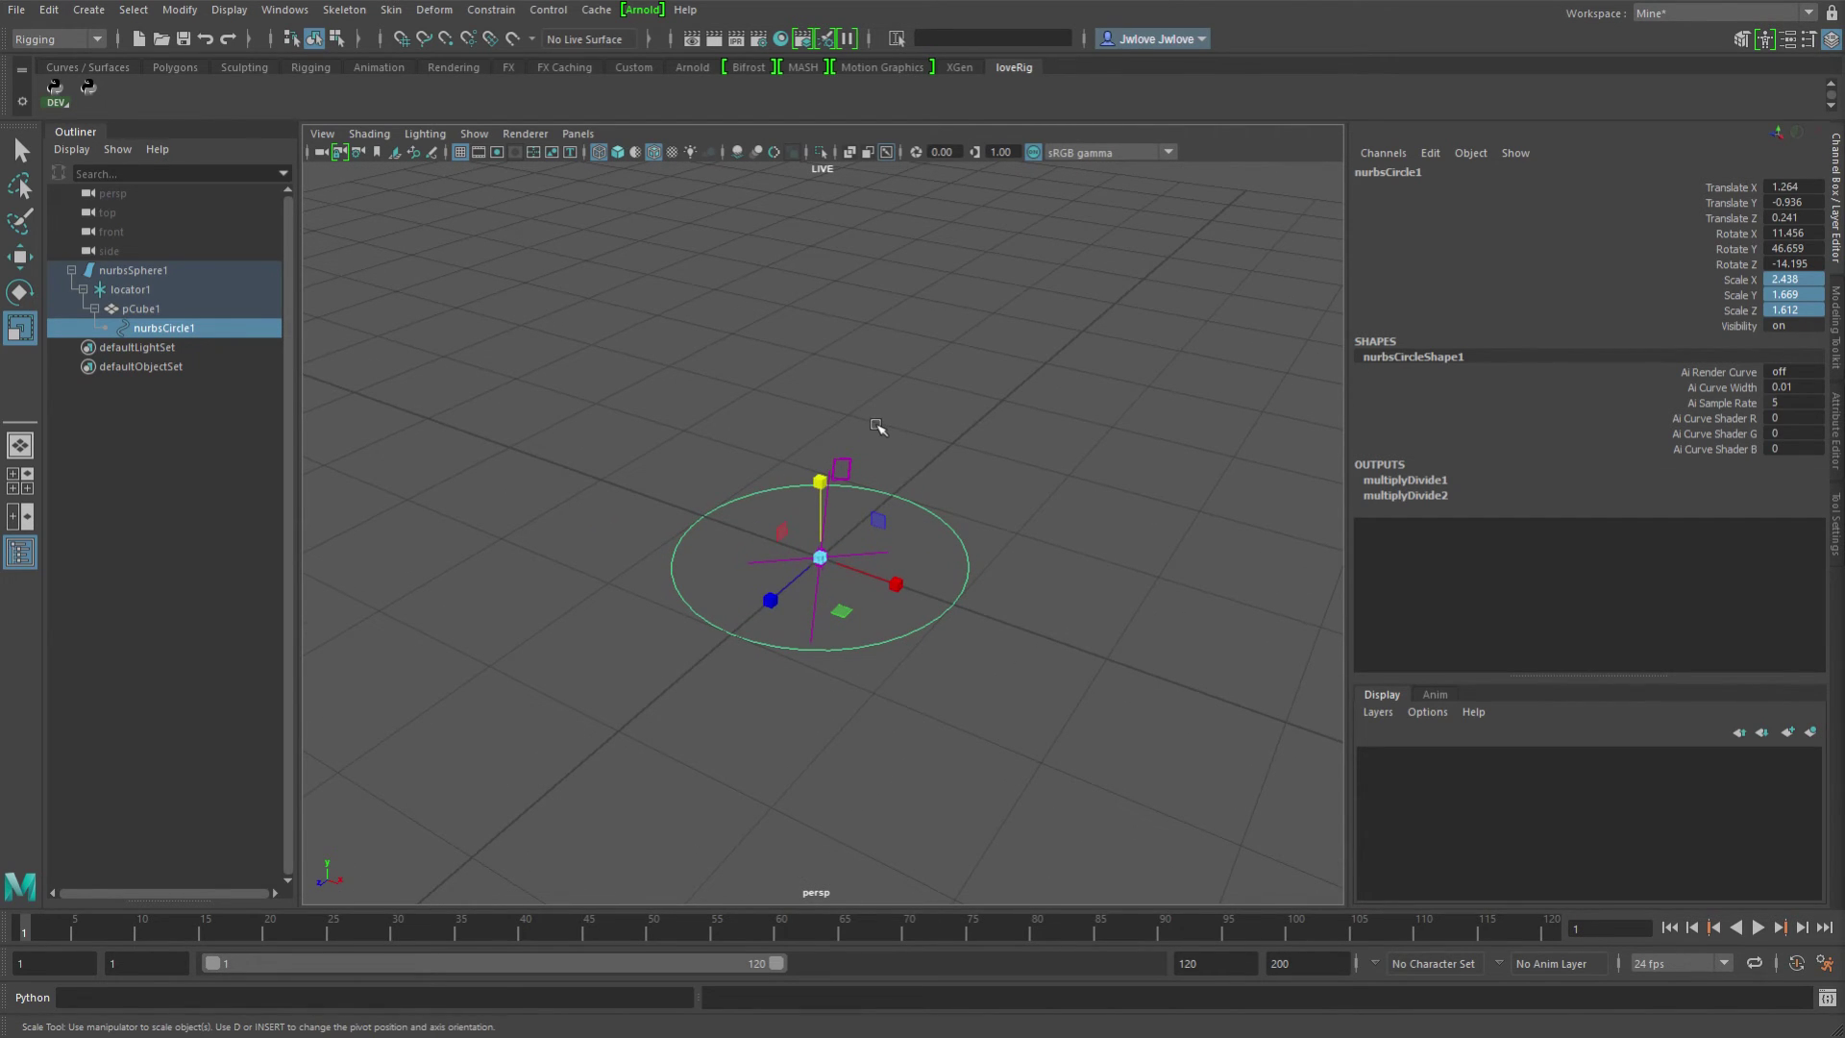
{"action": "left_click_drag", "start_coordinate": [1057, 289], "coordinate": [803, 16]}
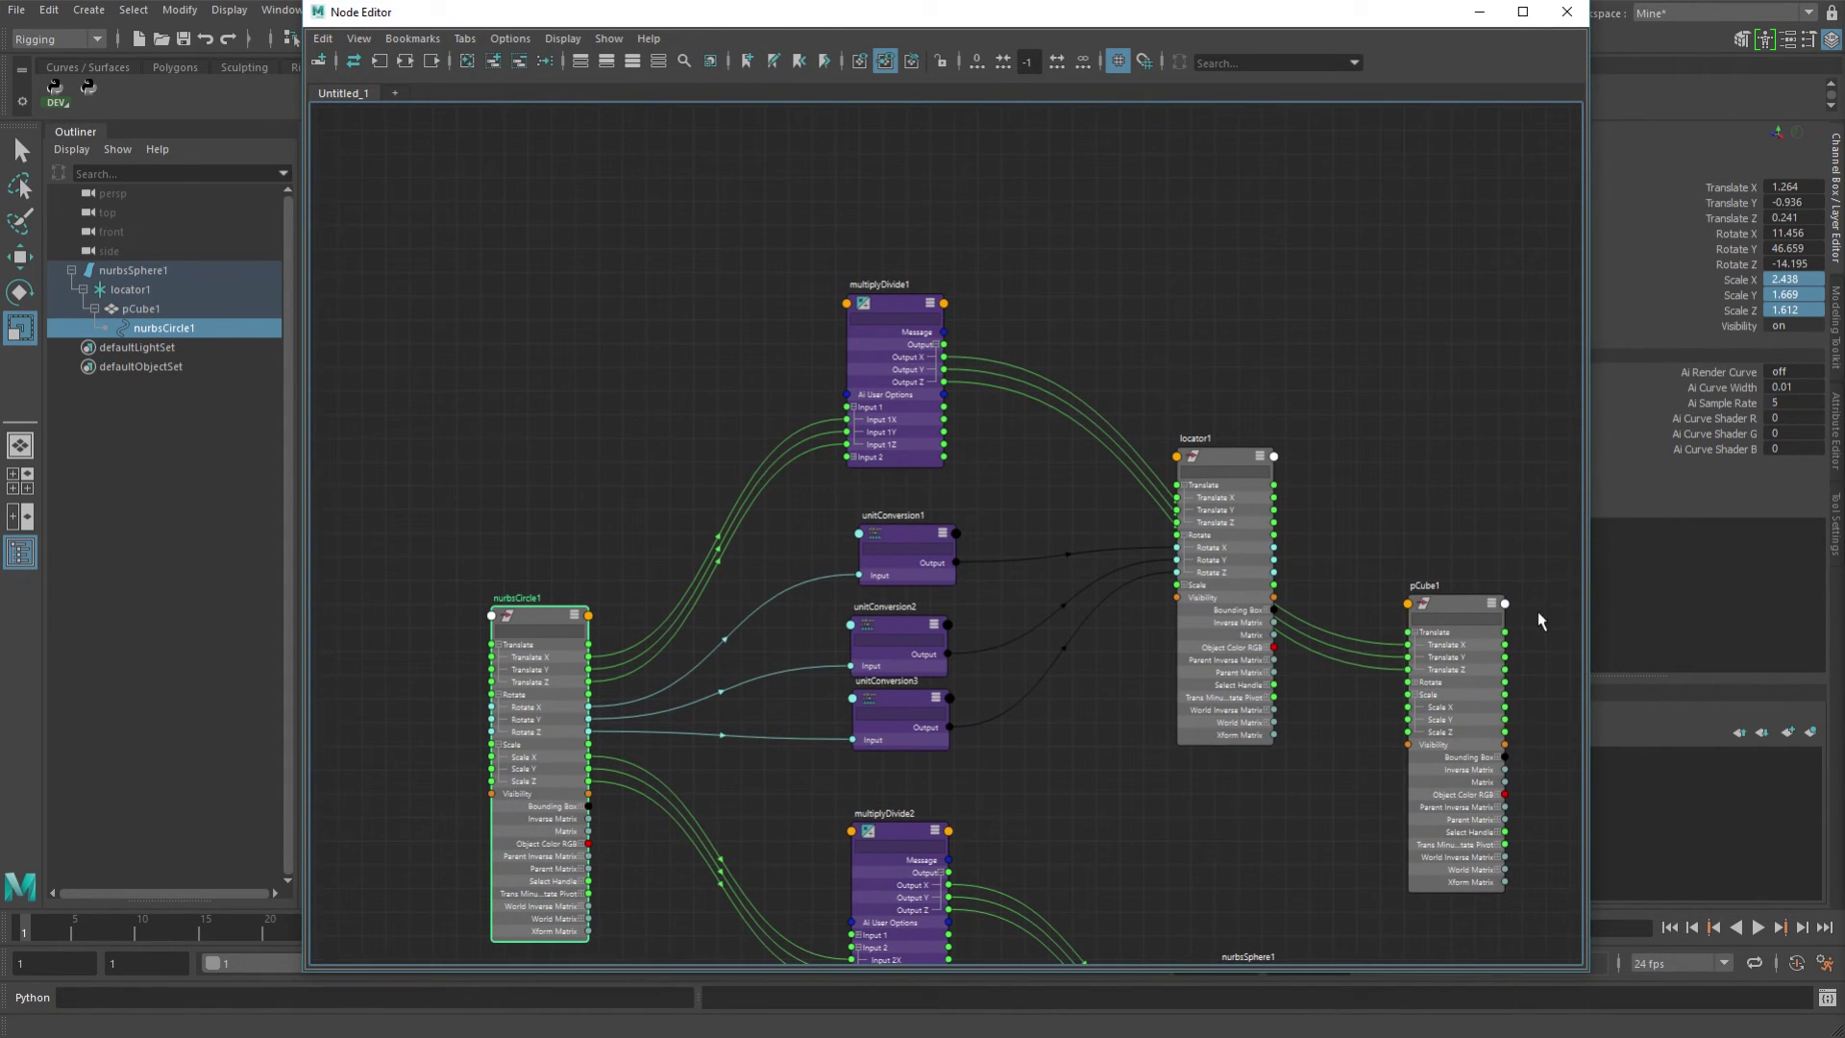
Place pCube1 beside multiplyDivide1 and shift multiplyDivide1 up and left in the graph.
{"action": "left_click_drag", "start_coordinate": [1461, 603], "coordinate": [1112, 229]}
{"action": "middle_click_drag", "start_coordinate": [1030, 372], "coordinate": [1174, 361]}
{"action": "left_click_drag", "start_coordinate": [1046, 302], "coordinate": [973, 240]}
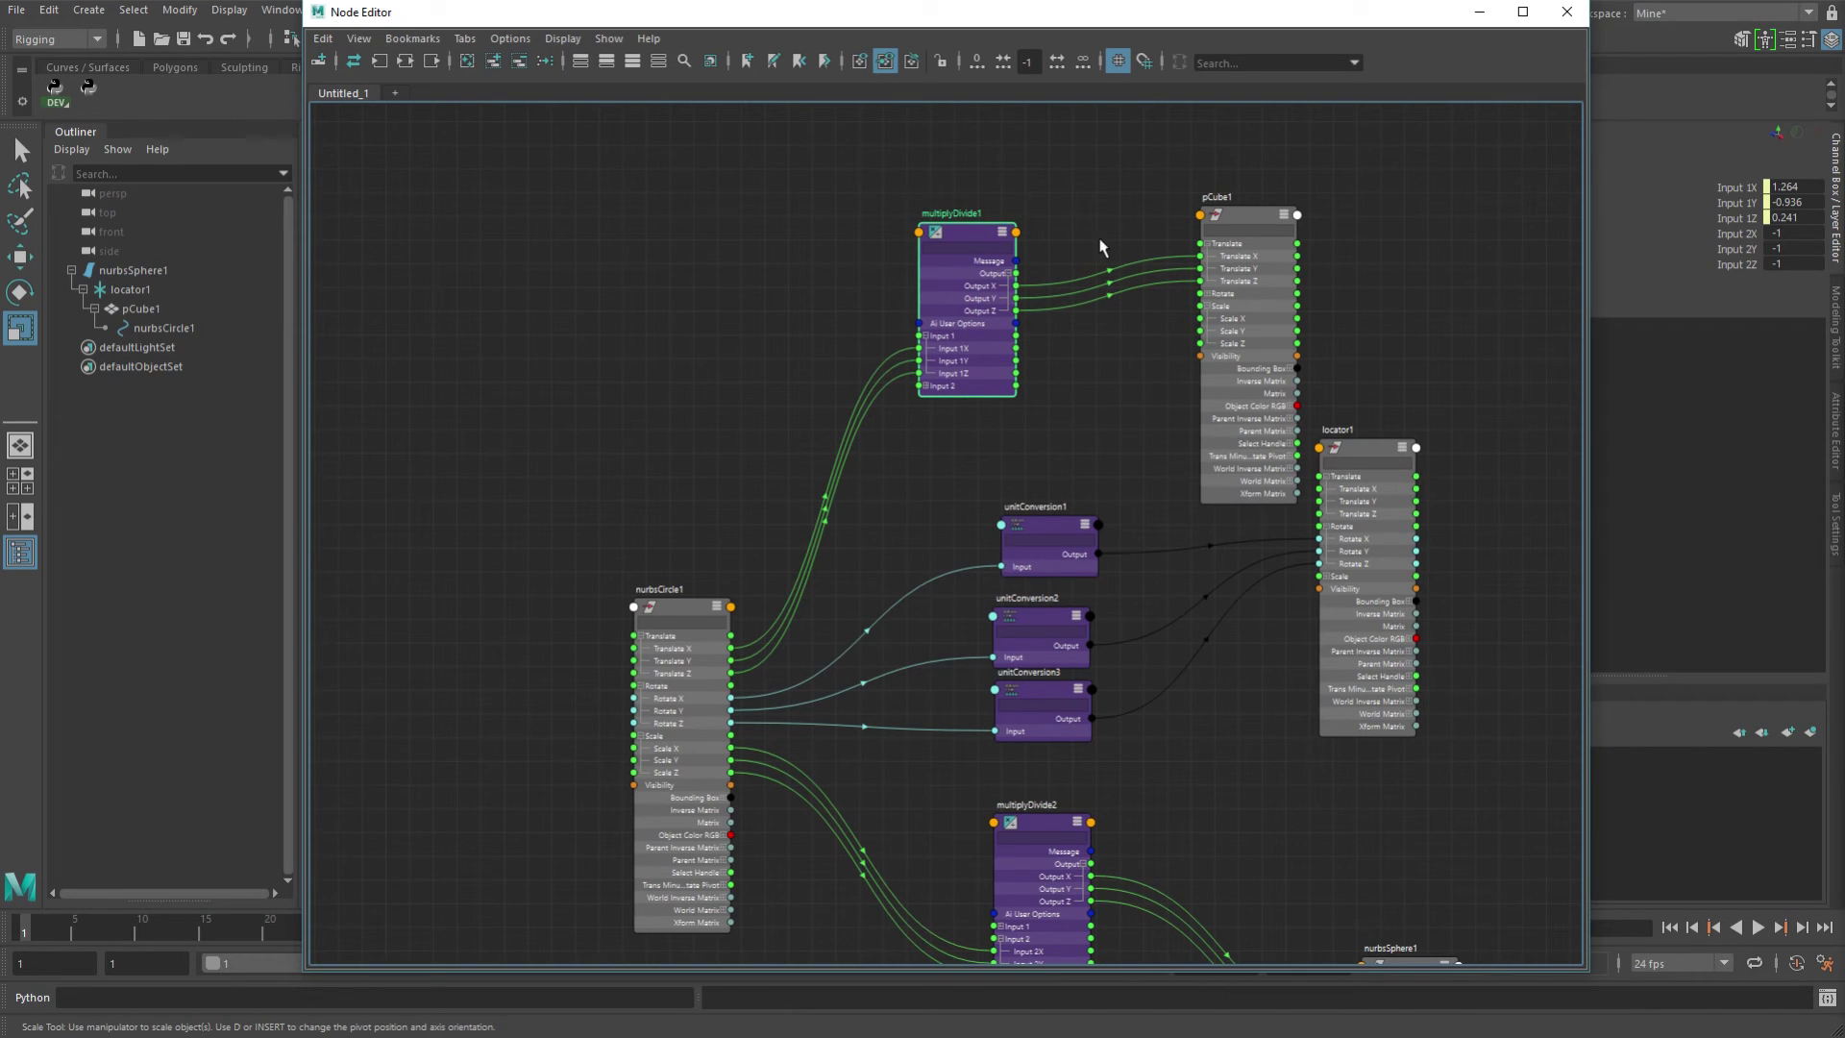
{"action": "left_click_drag", "start_coordinate": [1149, 24], "coordinate": [1030, 18]}
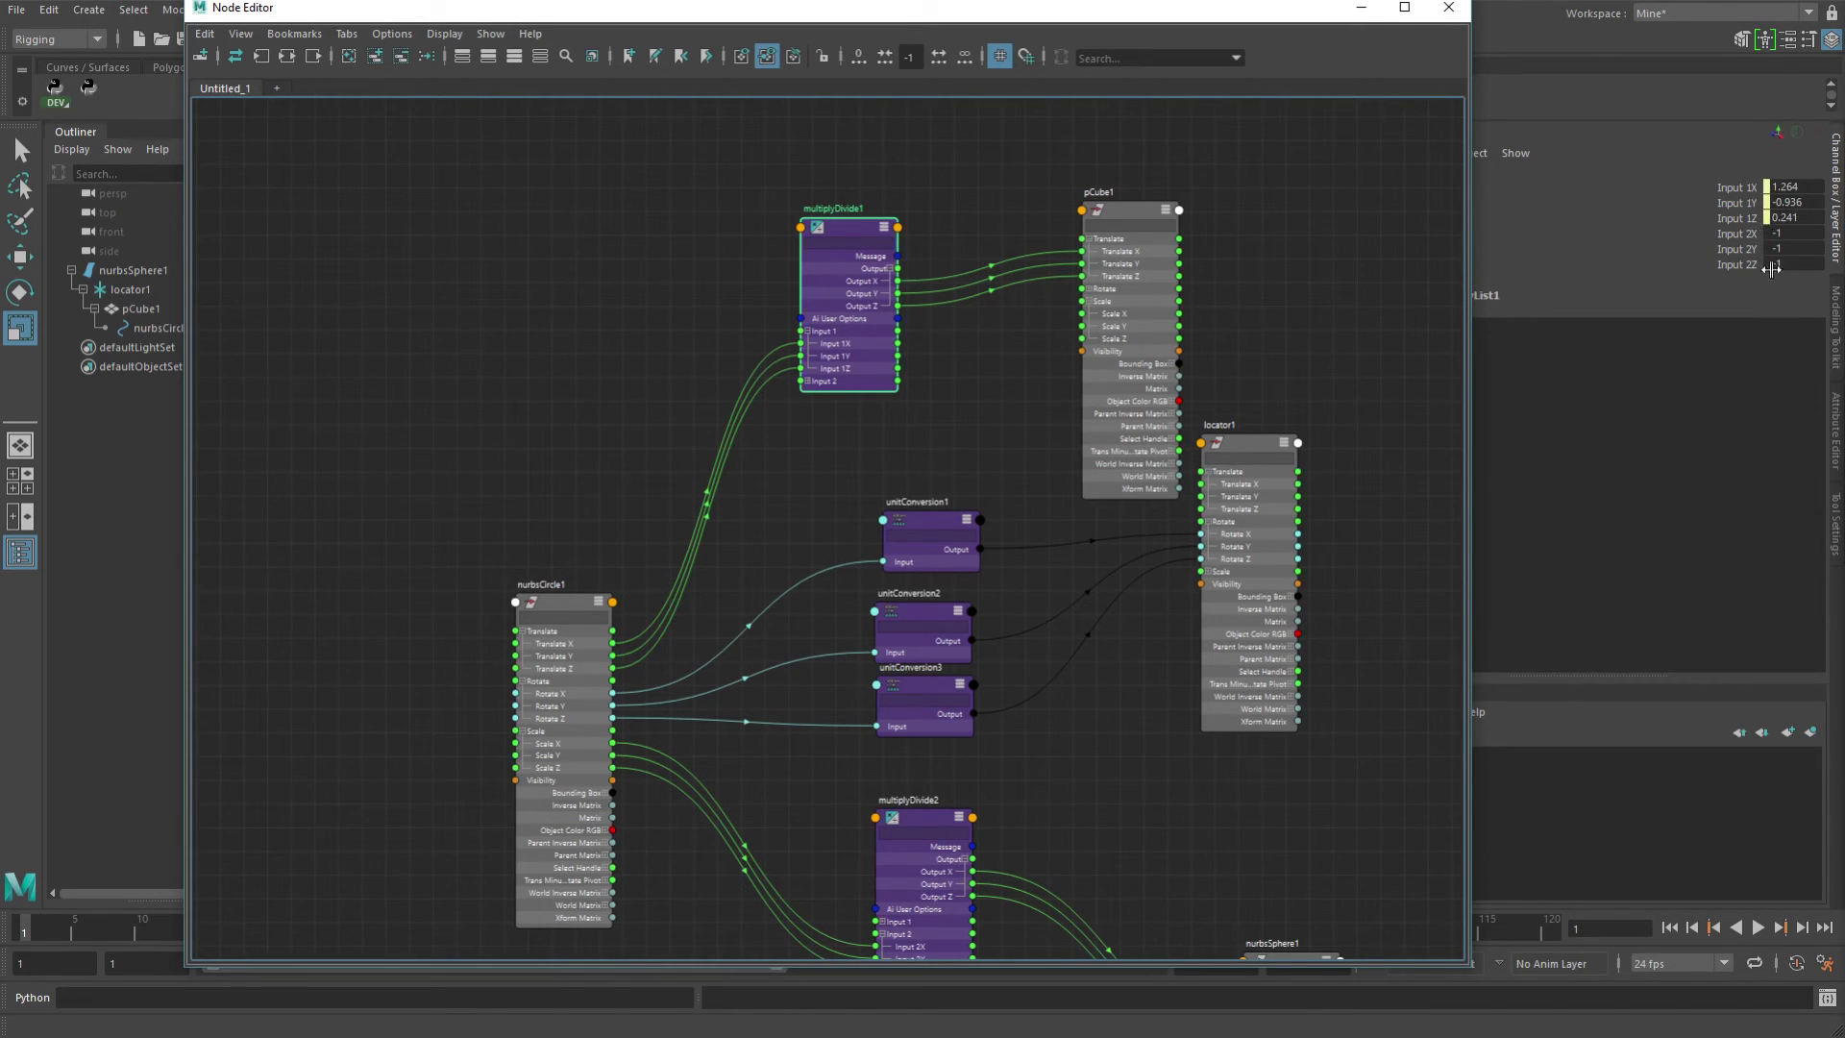
Move locator1 down-left and multiplyDivide2 further down, nudging multiplyDivide1 into line.
{"action": "middle_click_drag", "start_coordinate": [957, 358], "coordinate": [914, 297], "text": "alt"}
{"action": "left_click_drag", "start_coordinate": [1197, 299], "coordinate": [1128, 405]}
{"action": "middle_click_drag", "start_coordinate": [942, 468], "coordinate": [1015, 350], "text": "alt"}
{"action": "left_click_drag", "start_coordinate": [930, 562], "coordinate": [923, 710]}
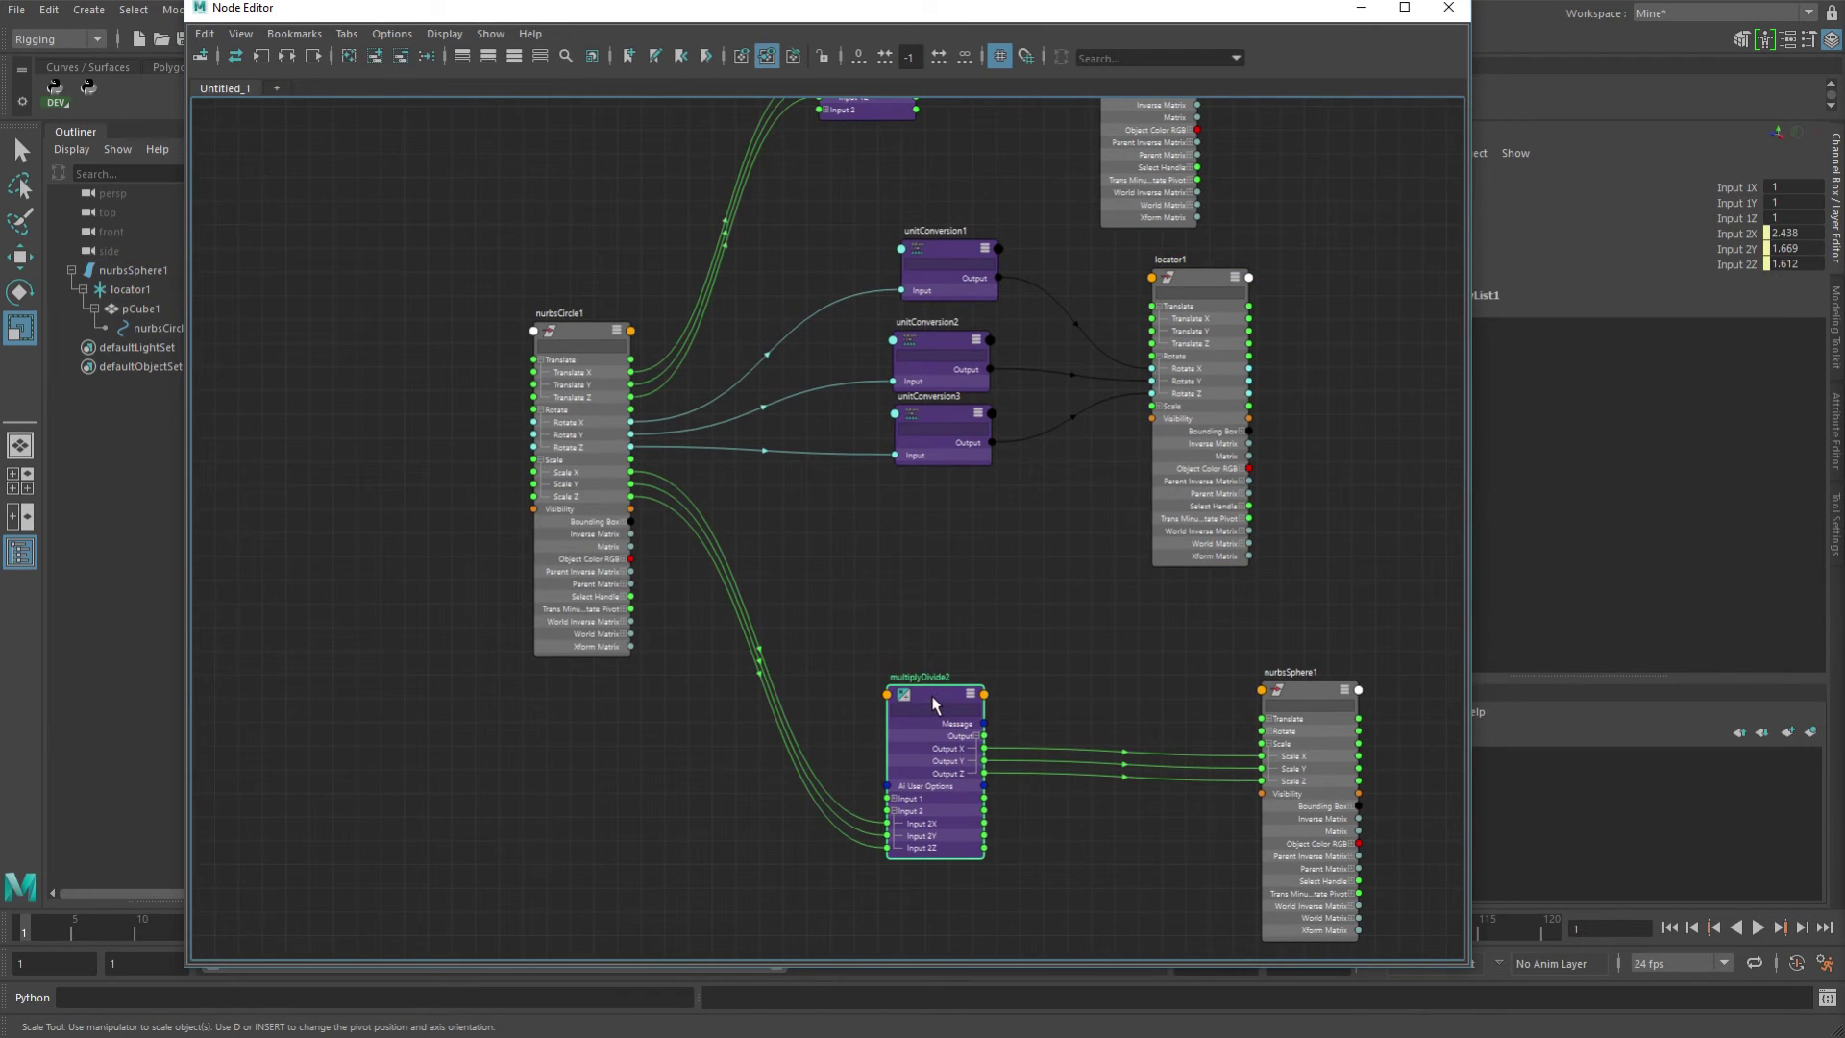
{"action": "middle_click_drag", "start_coordinate": [1063, 474], "coordinate": [1029, 701], "text": "alt"}
{"action": "left_click", "coordinate": [876, 171]}
{"action": "left_click_drag", "start_coordinate": [875, 171], "coordinate": [865, 189]}
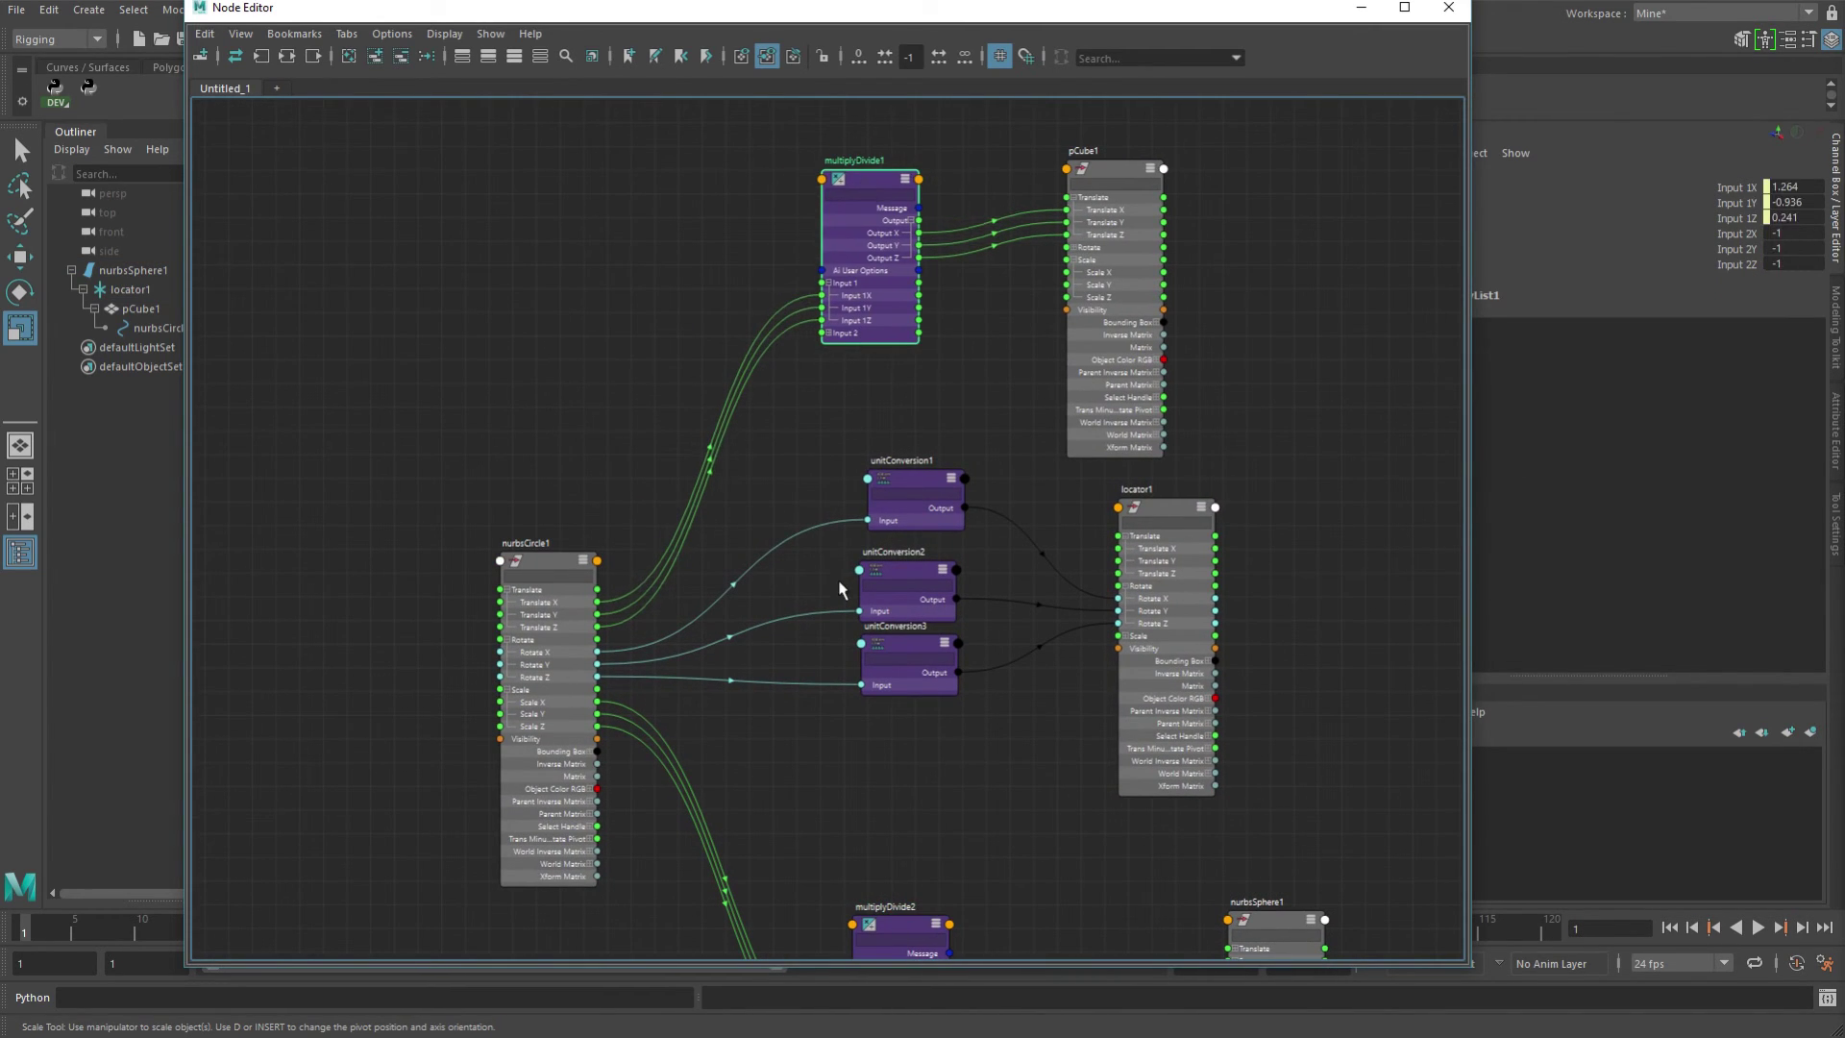
Marquee-select the three unitConversion nodes, keeping unitConversion1, and pan to multiplyDivide2 and nurbsSphere1.
{"action": "left_click", "coordinate": [909, 768]}
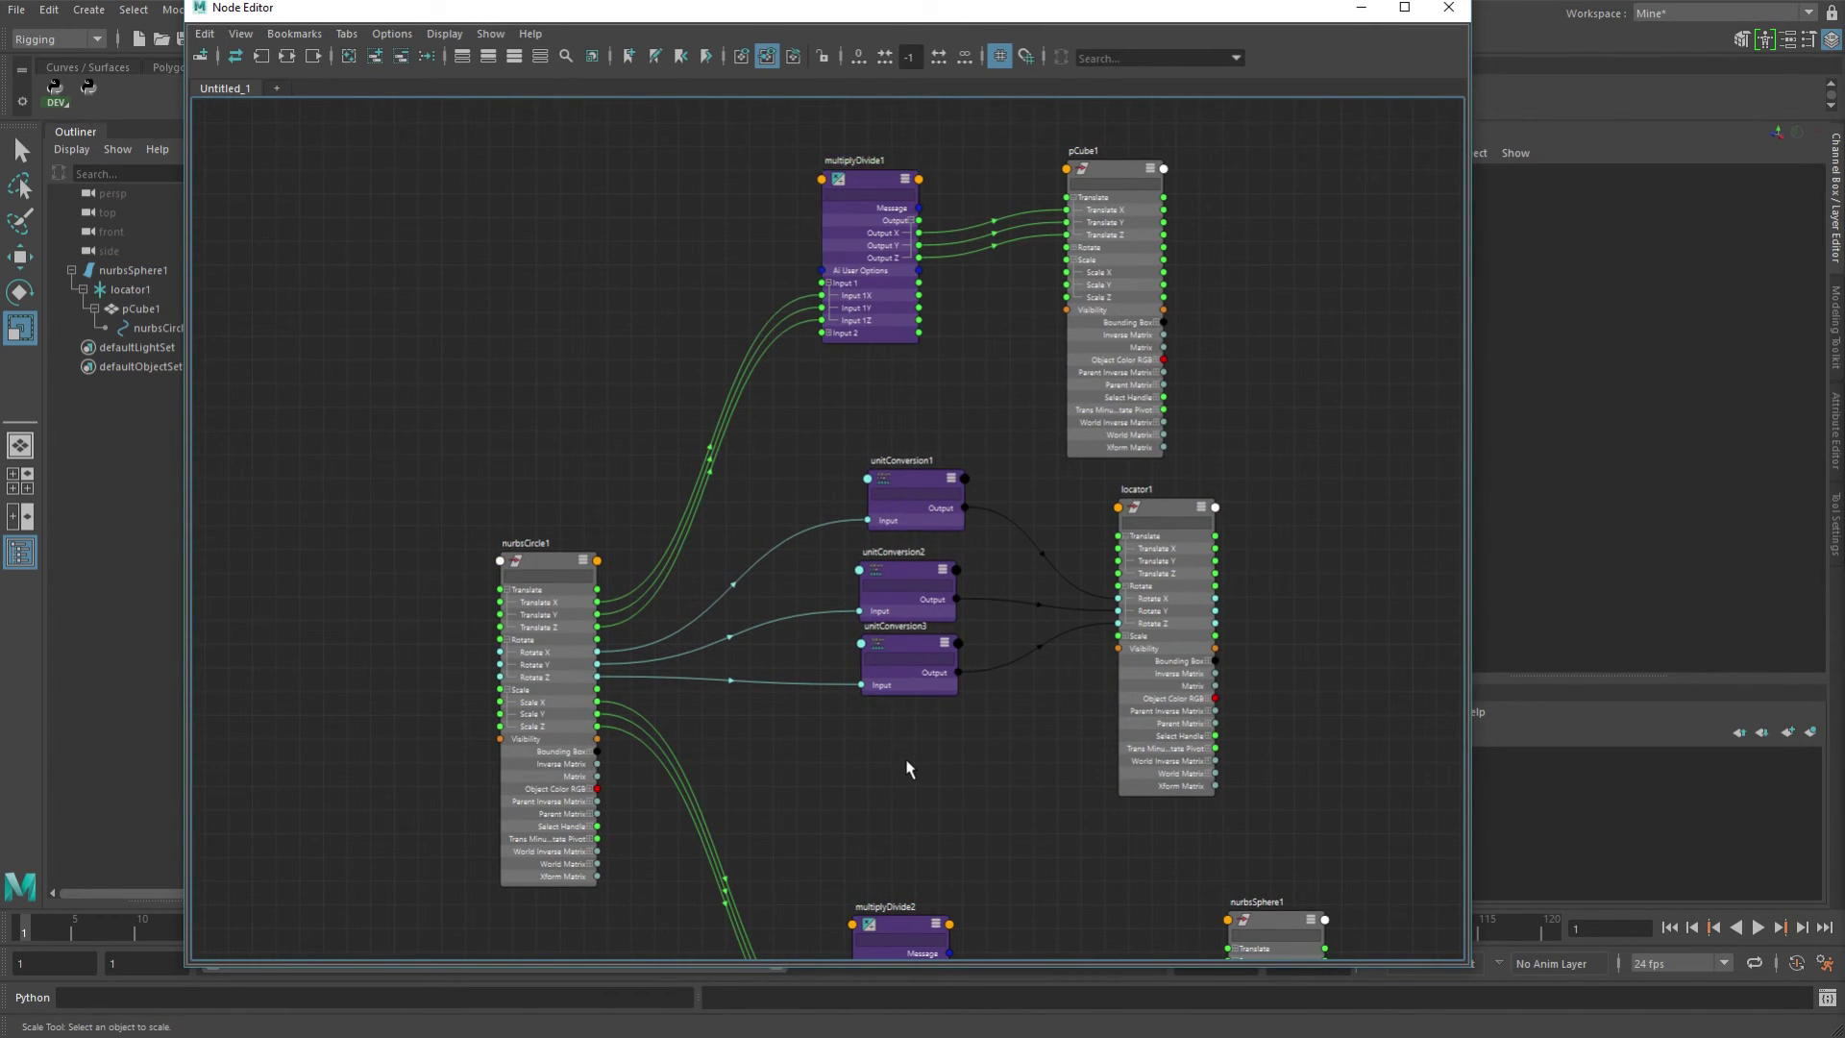
{"action": "left_click_drag", "start_coordinate": [901, 469], "coordinate": [913, 773]}
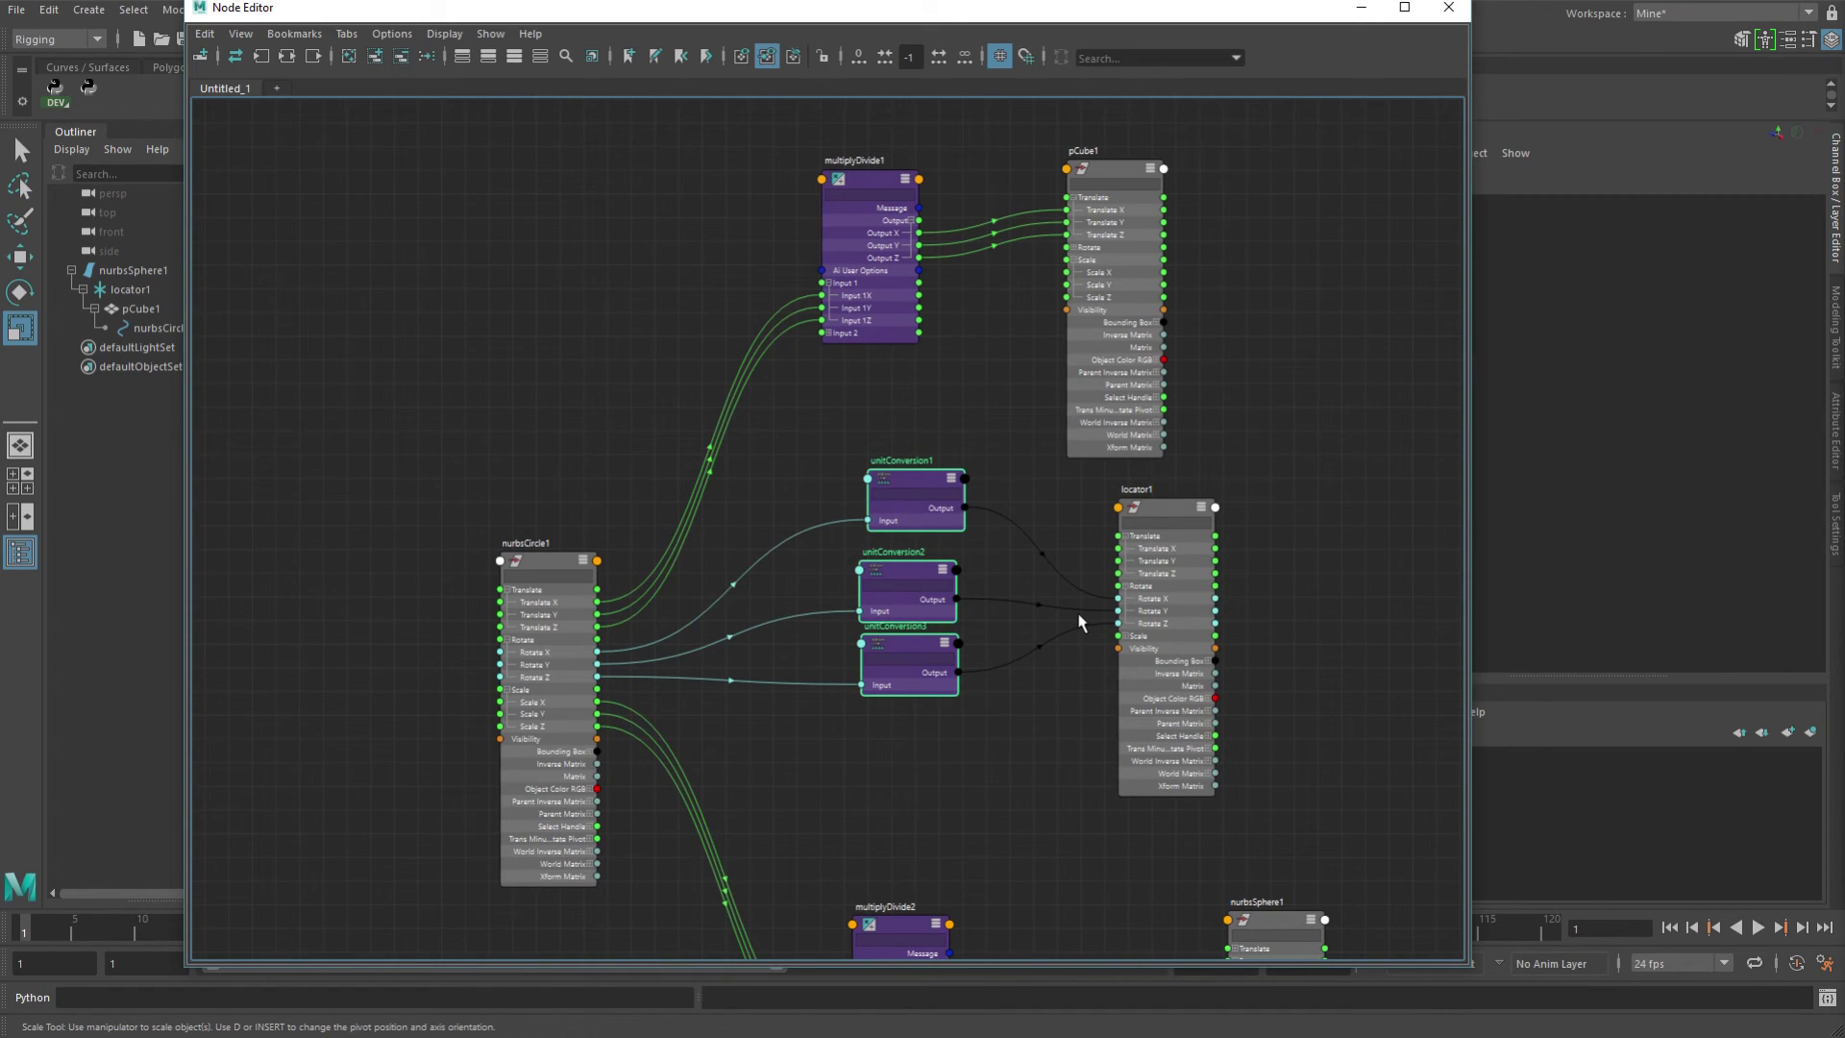
{"action": "left_click", "coordinate": [903, 488]}
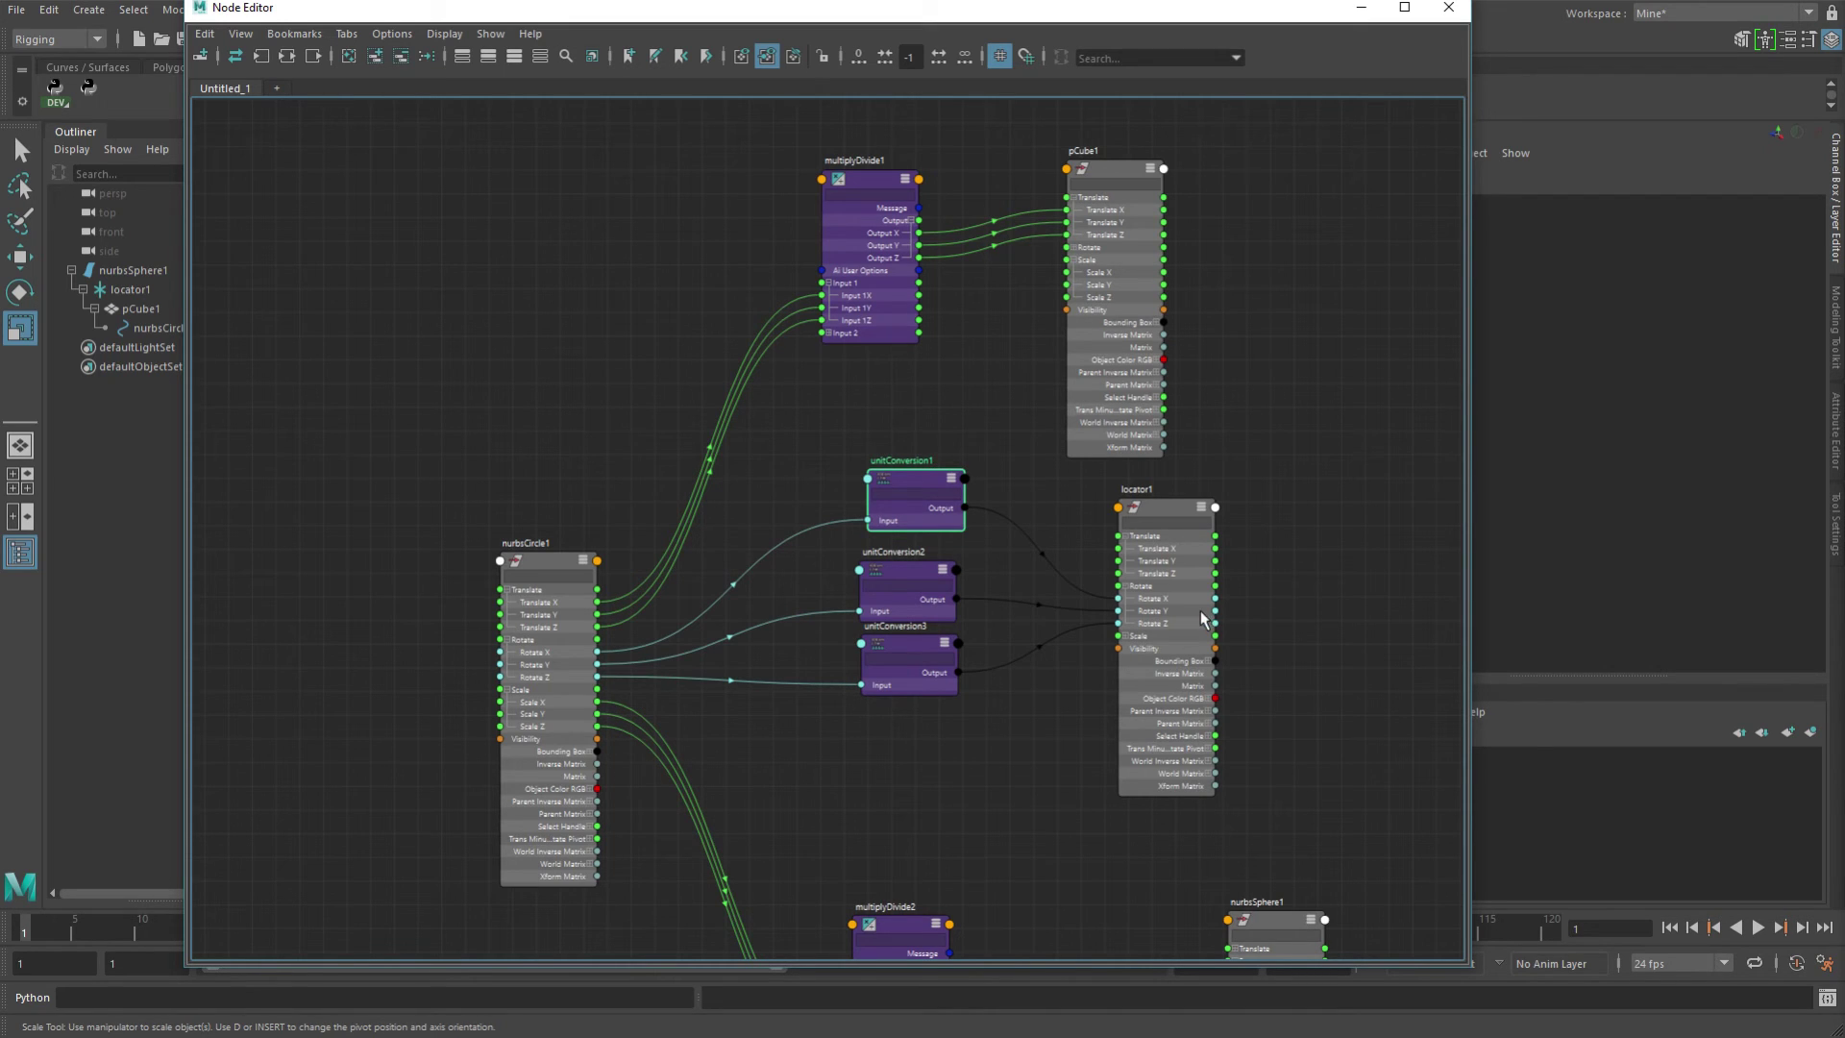
{"action": "middle_click_drag", "start_coordinate": [1073, 716], "coordinate": [1044, 602]}
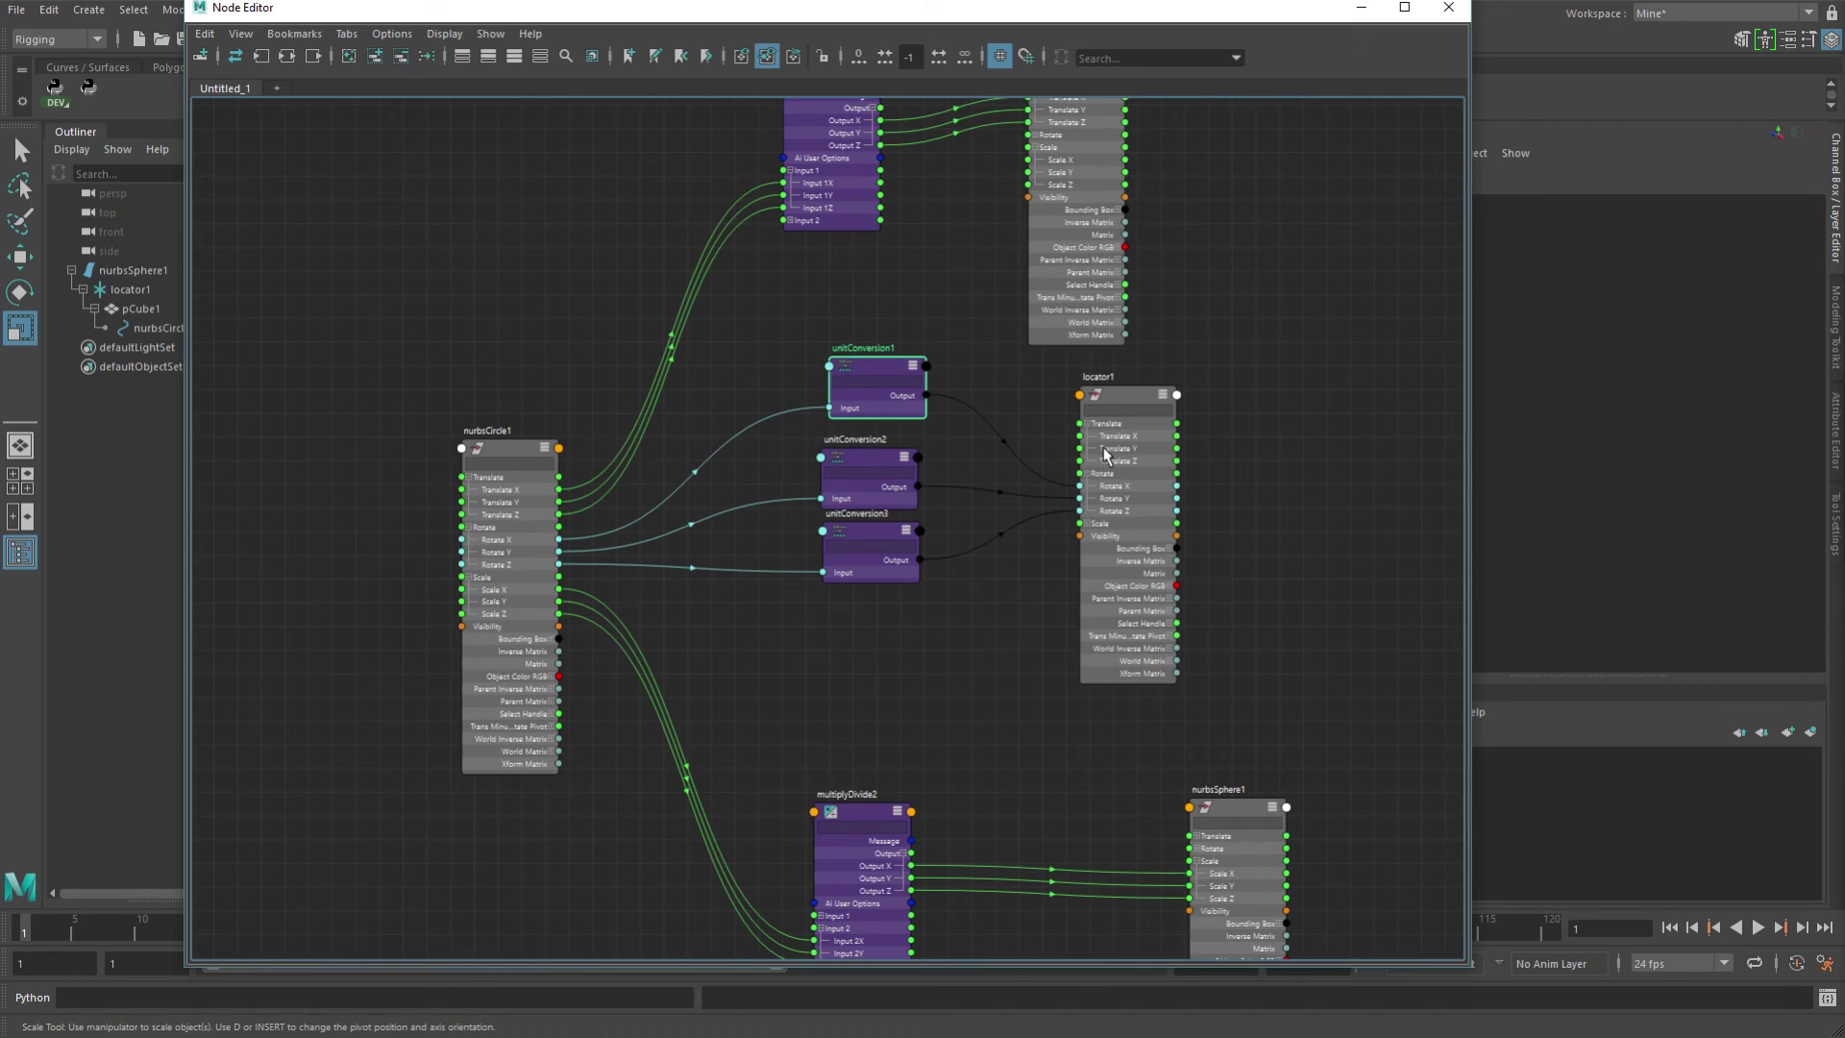
{"action": "middle_click_drag", "start_coordinate": [1060, 471], "coordinate": [1079, 480]}
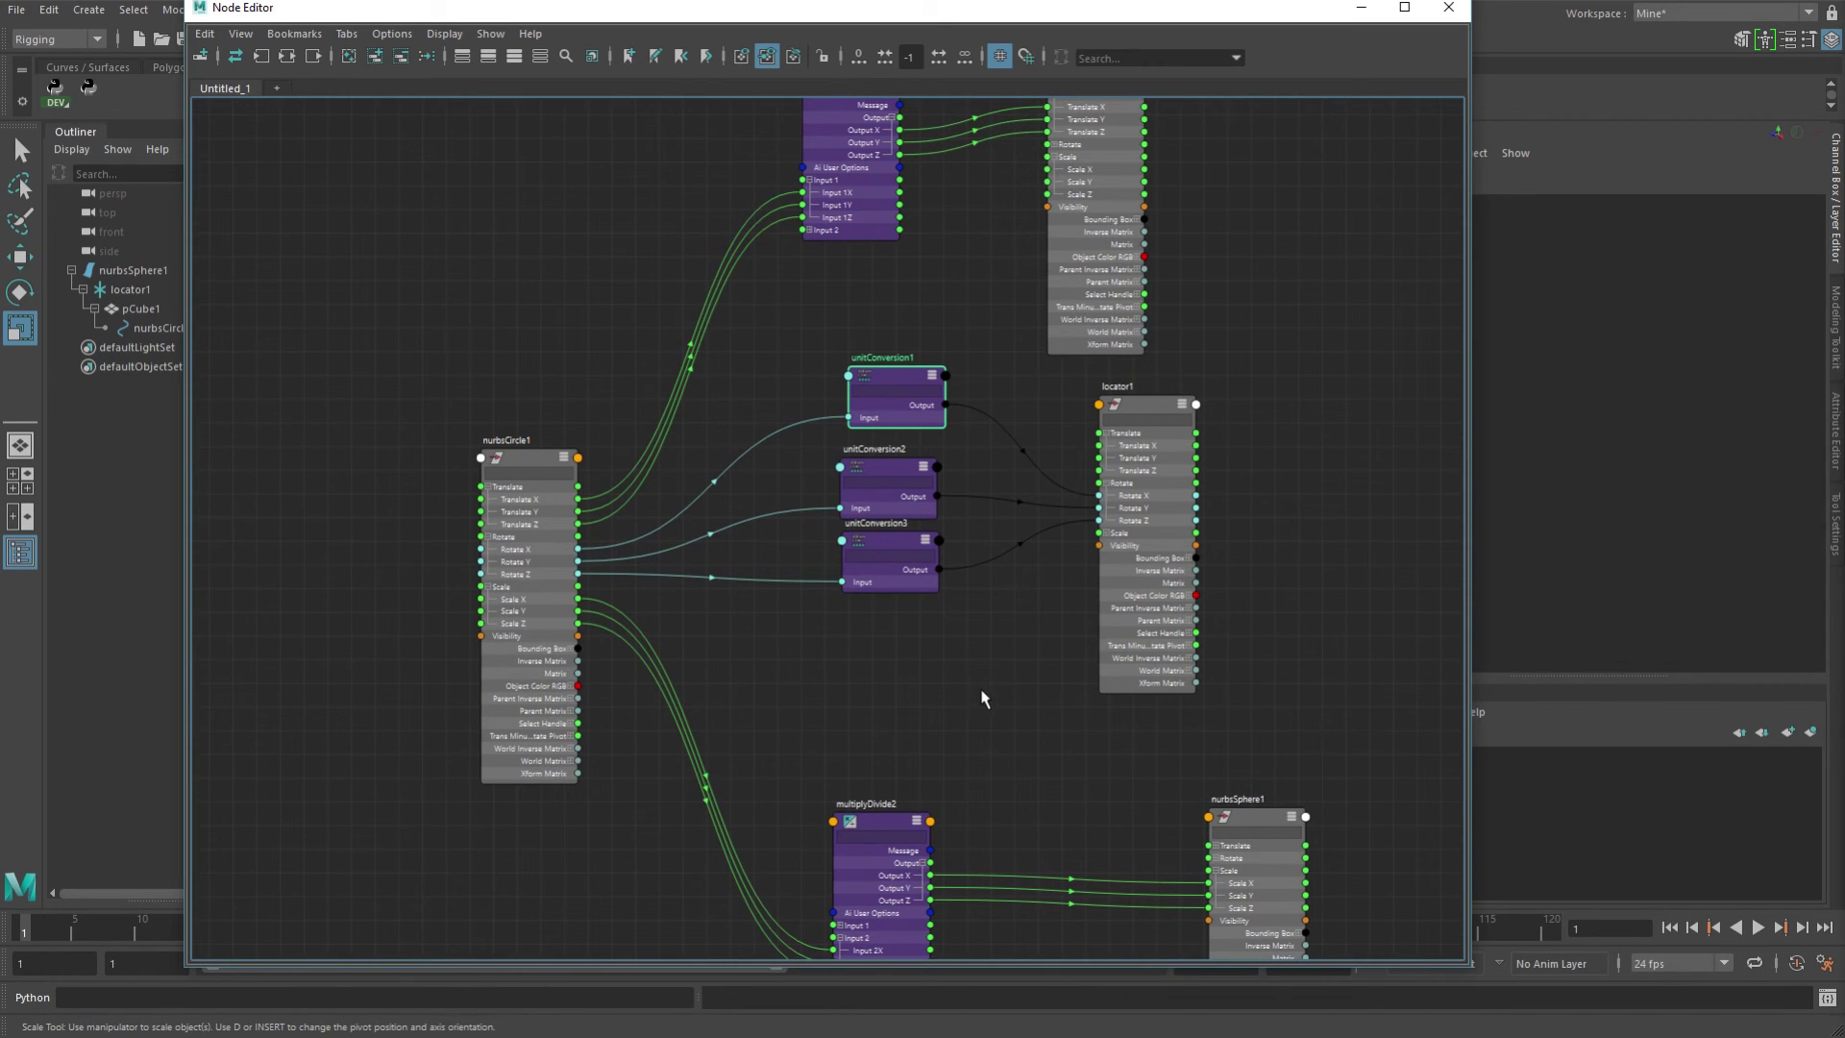
{"action": "middle_click_drag", "start_coordinate": [1000, 733], "coordinate": [937, 437]}
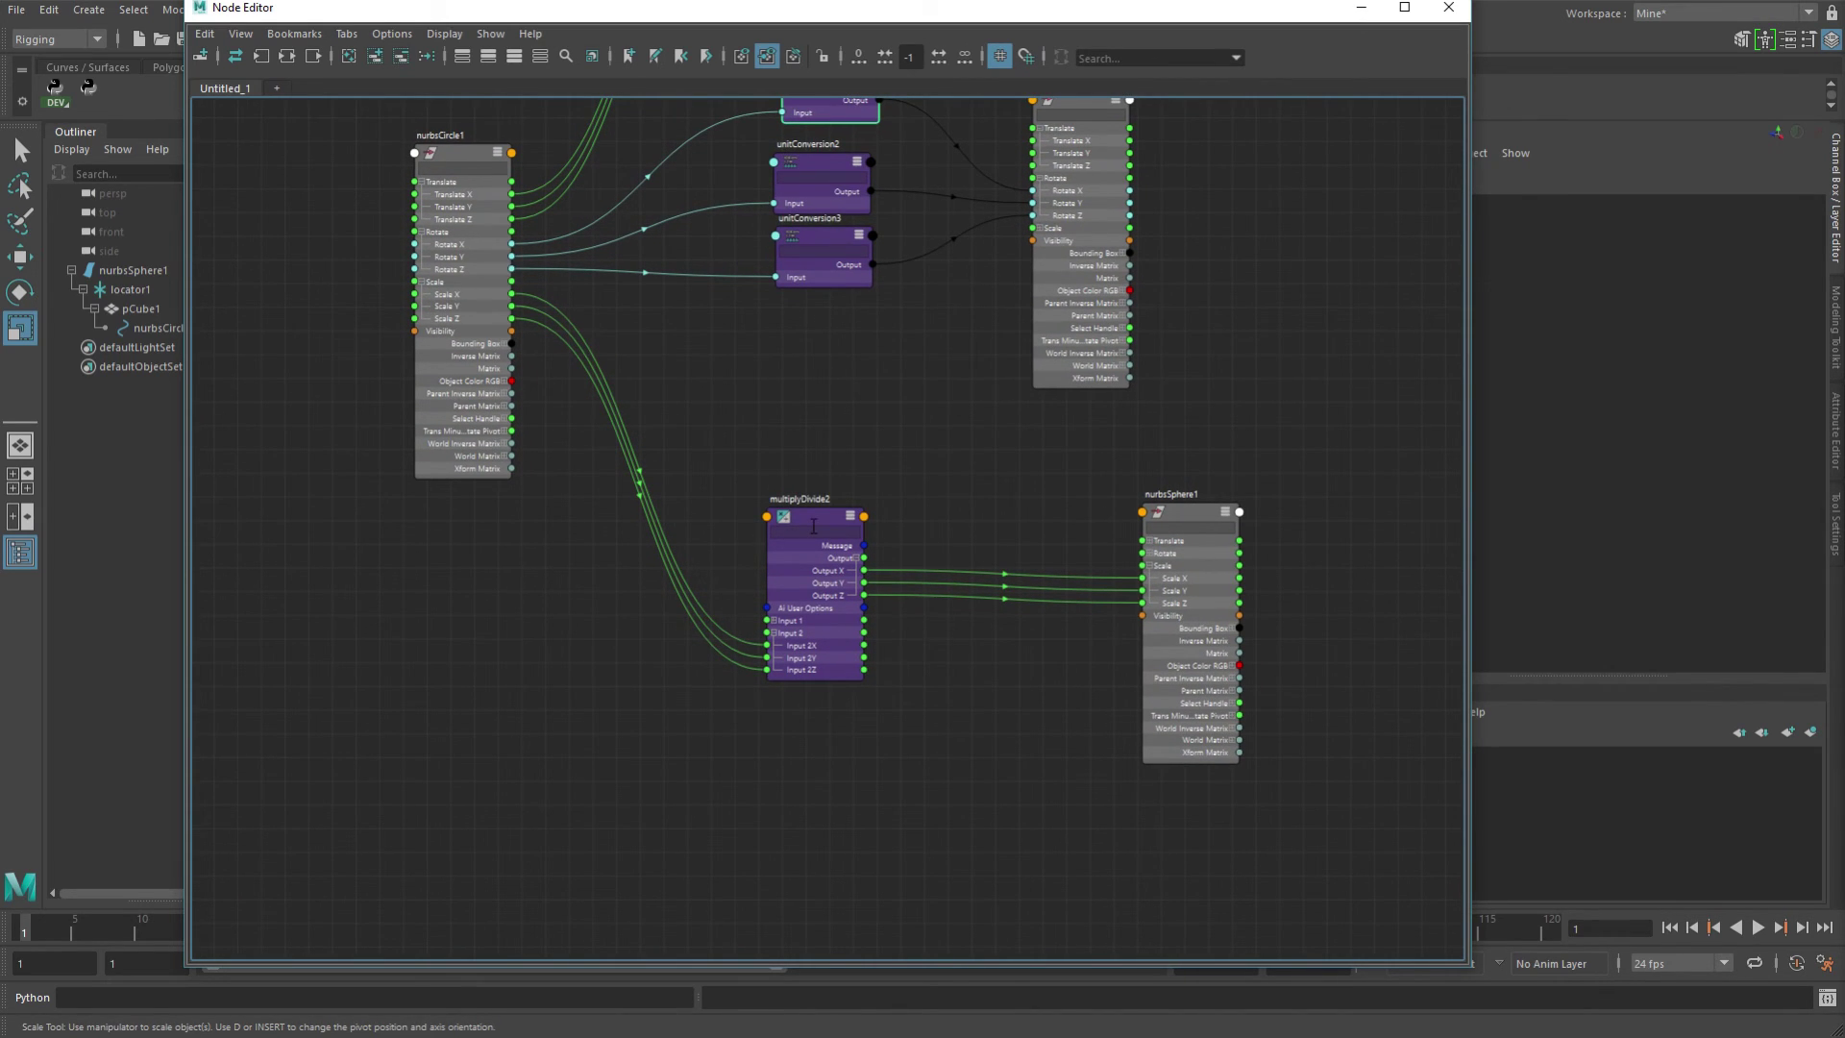
Bring multiplyDivide2 and nurbsSphere1 together in the graph and inspect multiplyDivide2's inputs.
{"action": "left_click_drag", "start_coordinate": [817, 525], "coordinate": [851, 495]}
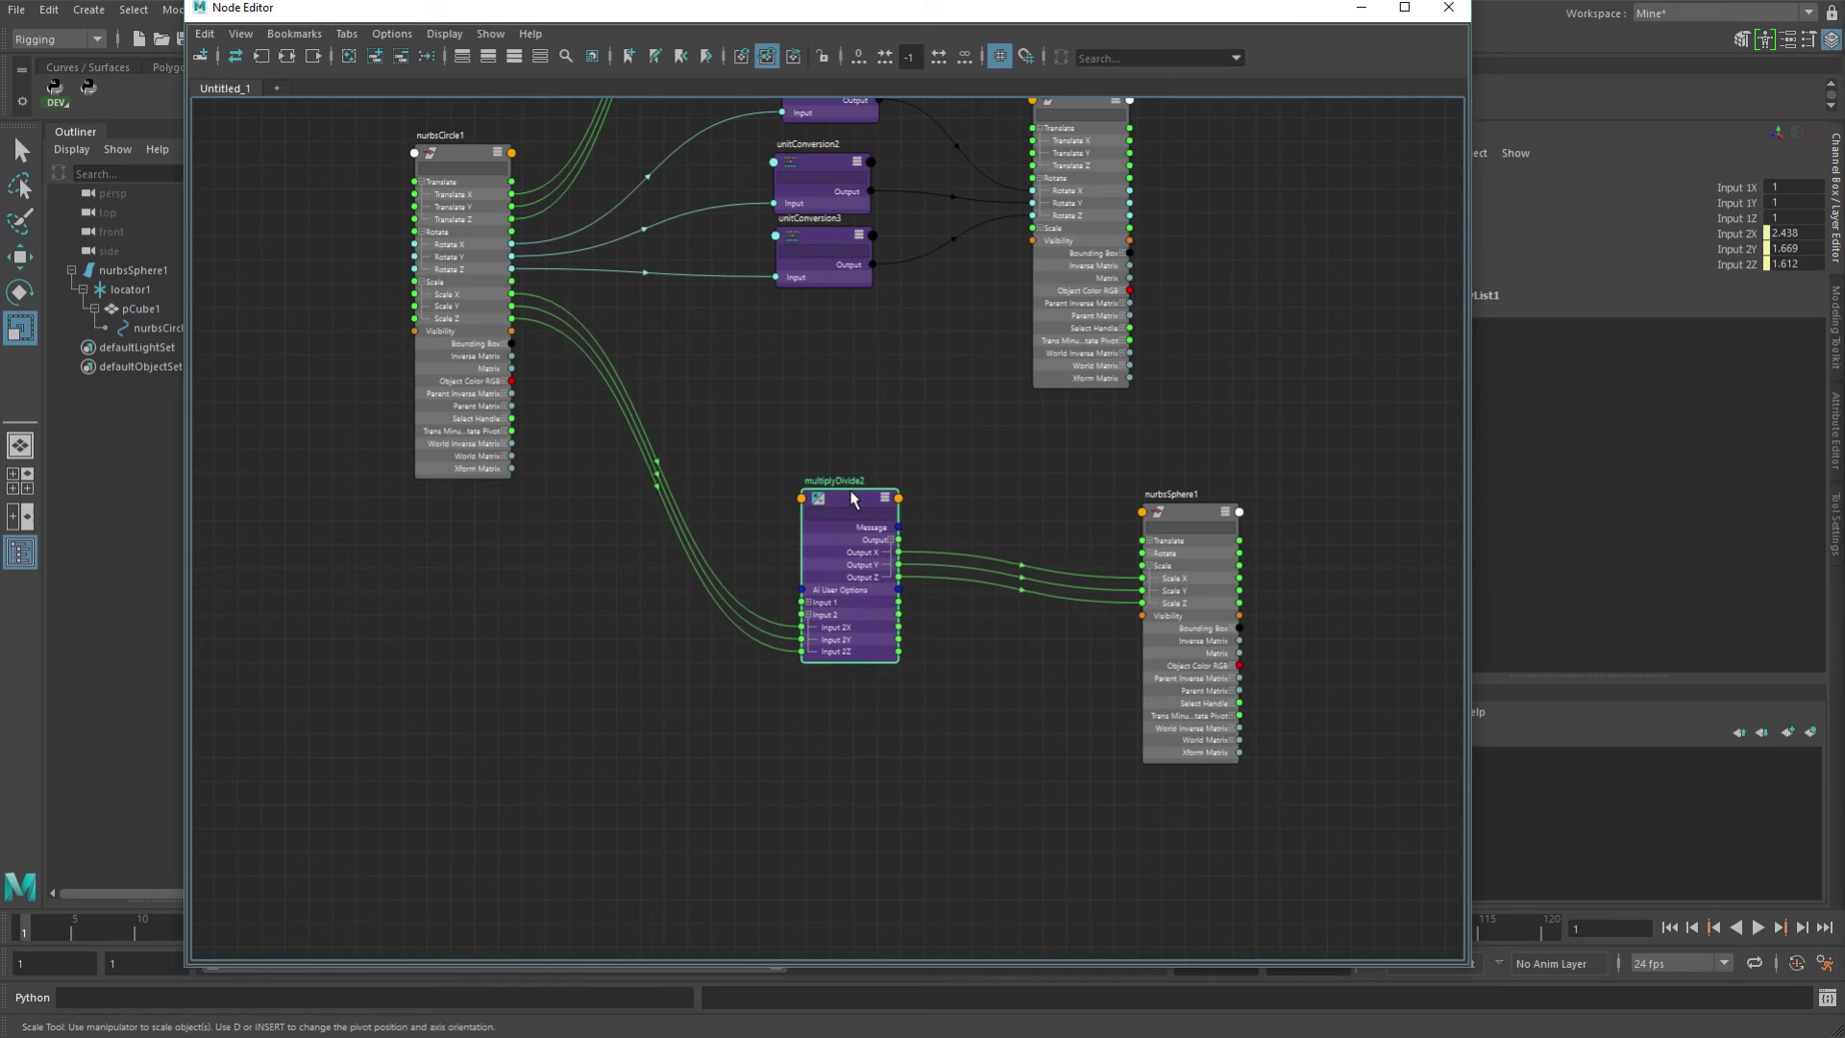
{"action": "left_click_drag", "start_coordinate": [1195, 510], "coordinate": [1062, 504]}
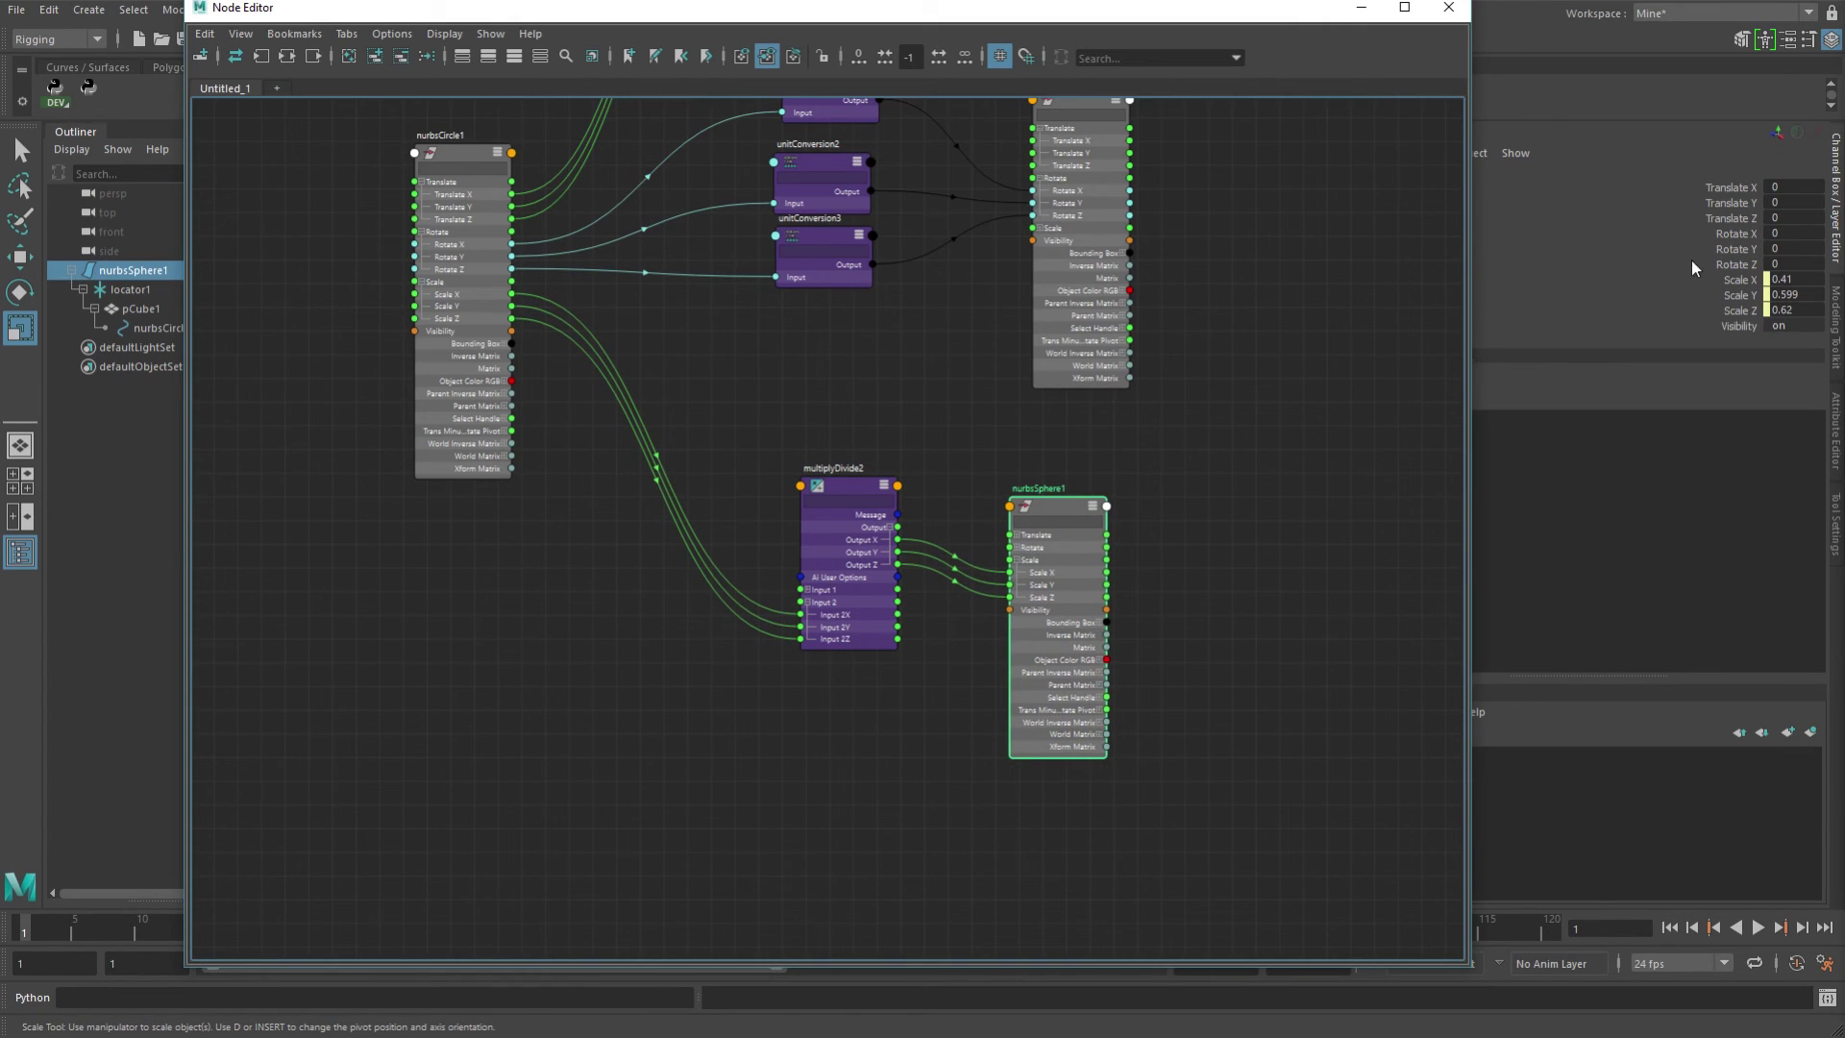
{"action": "left_click", "coordinate": [844, 492]}
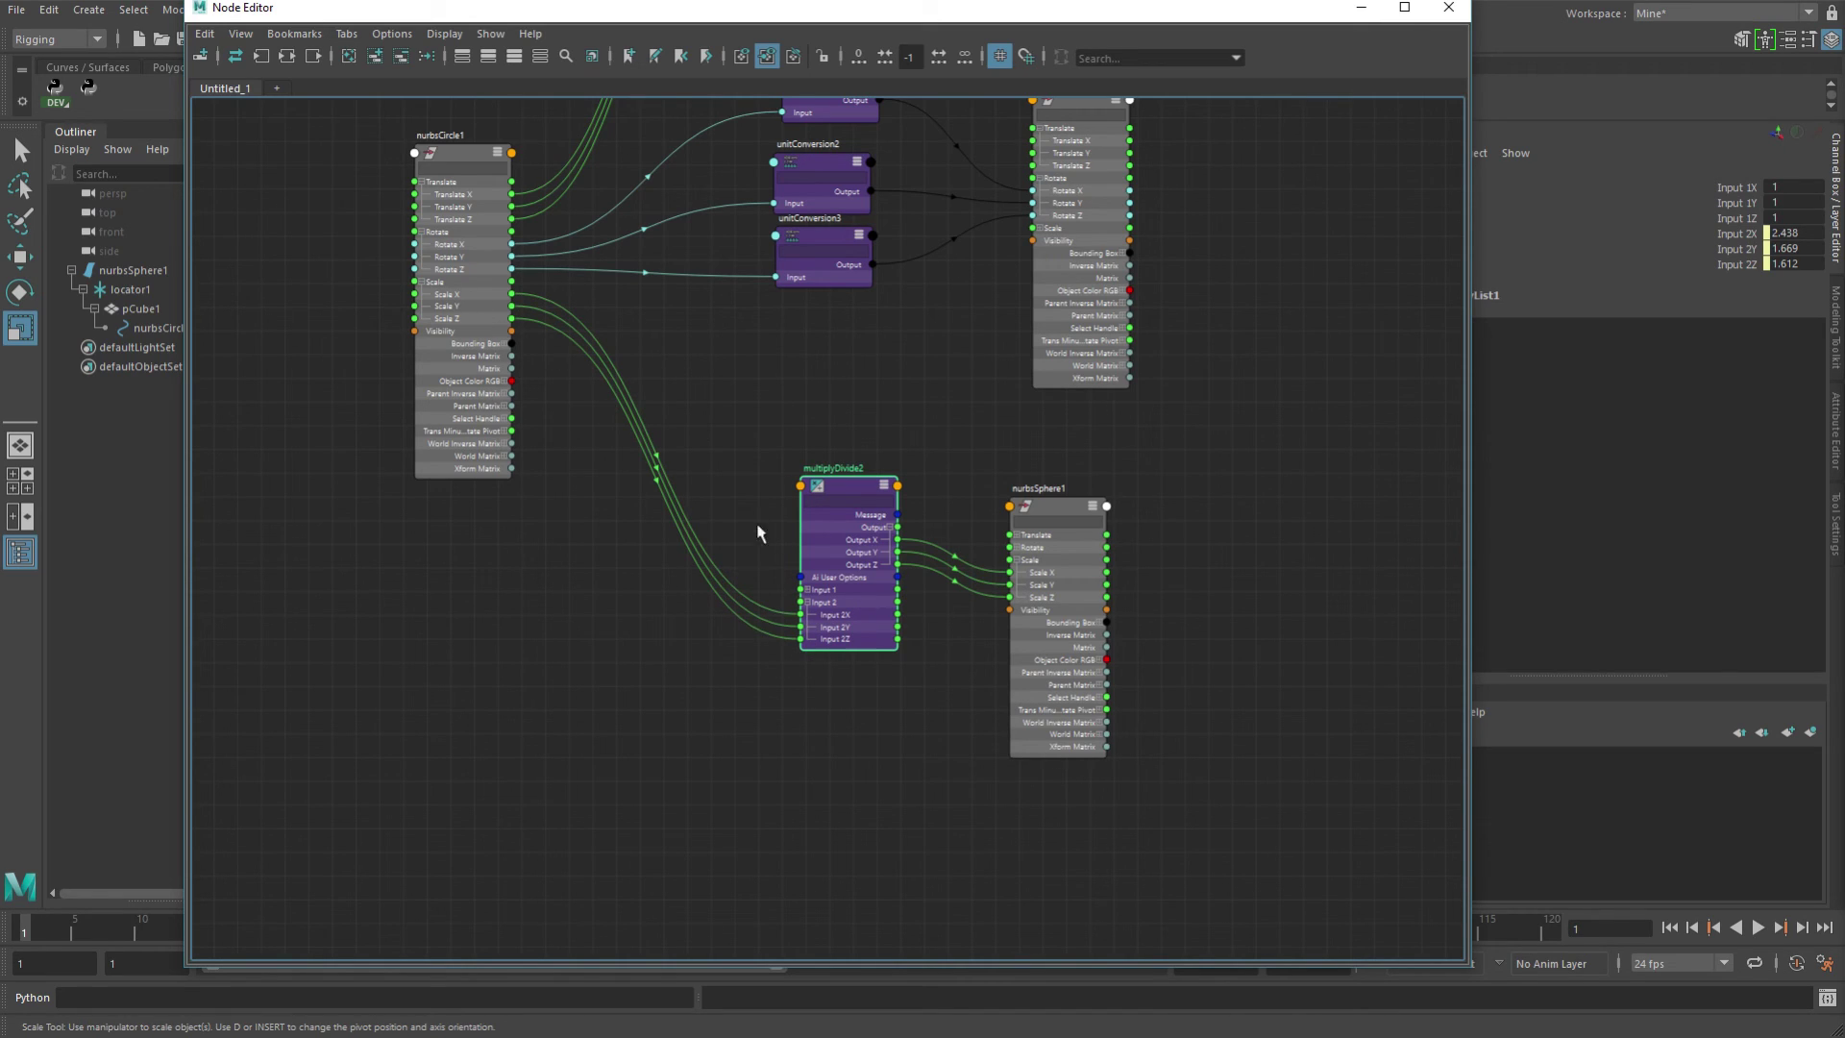
{"action": "left_click_drag", "start_coordinate": [1064, 508], "coordinate": [1149, 484]}
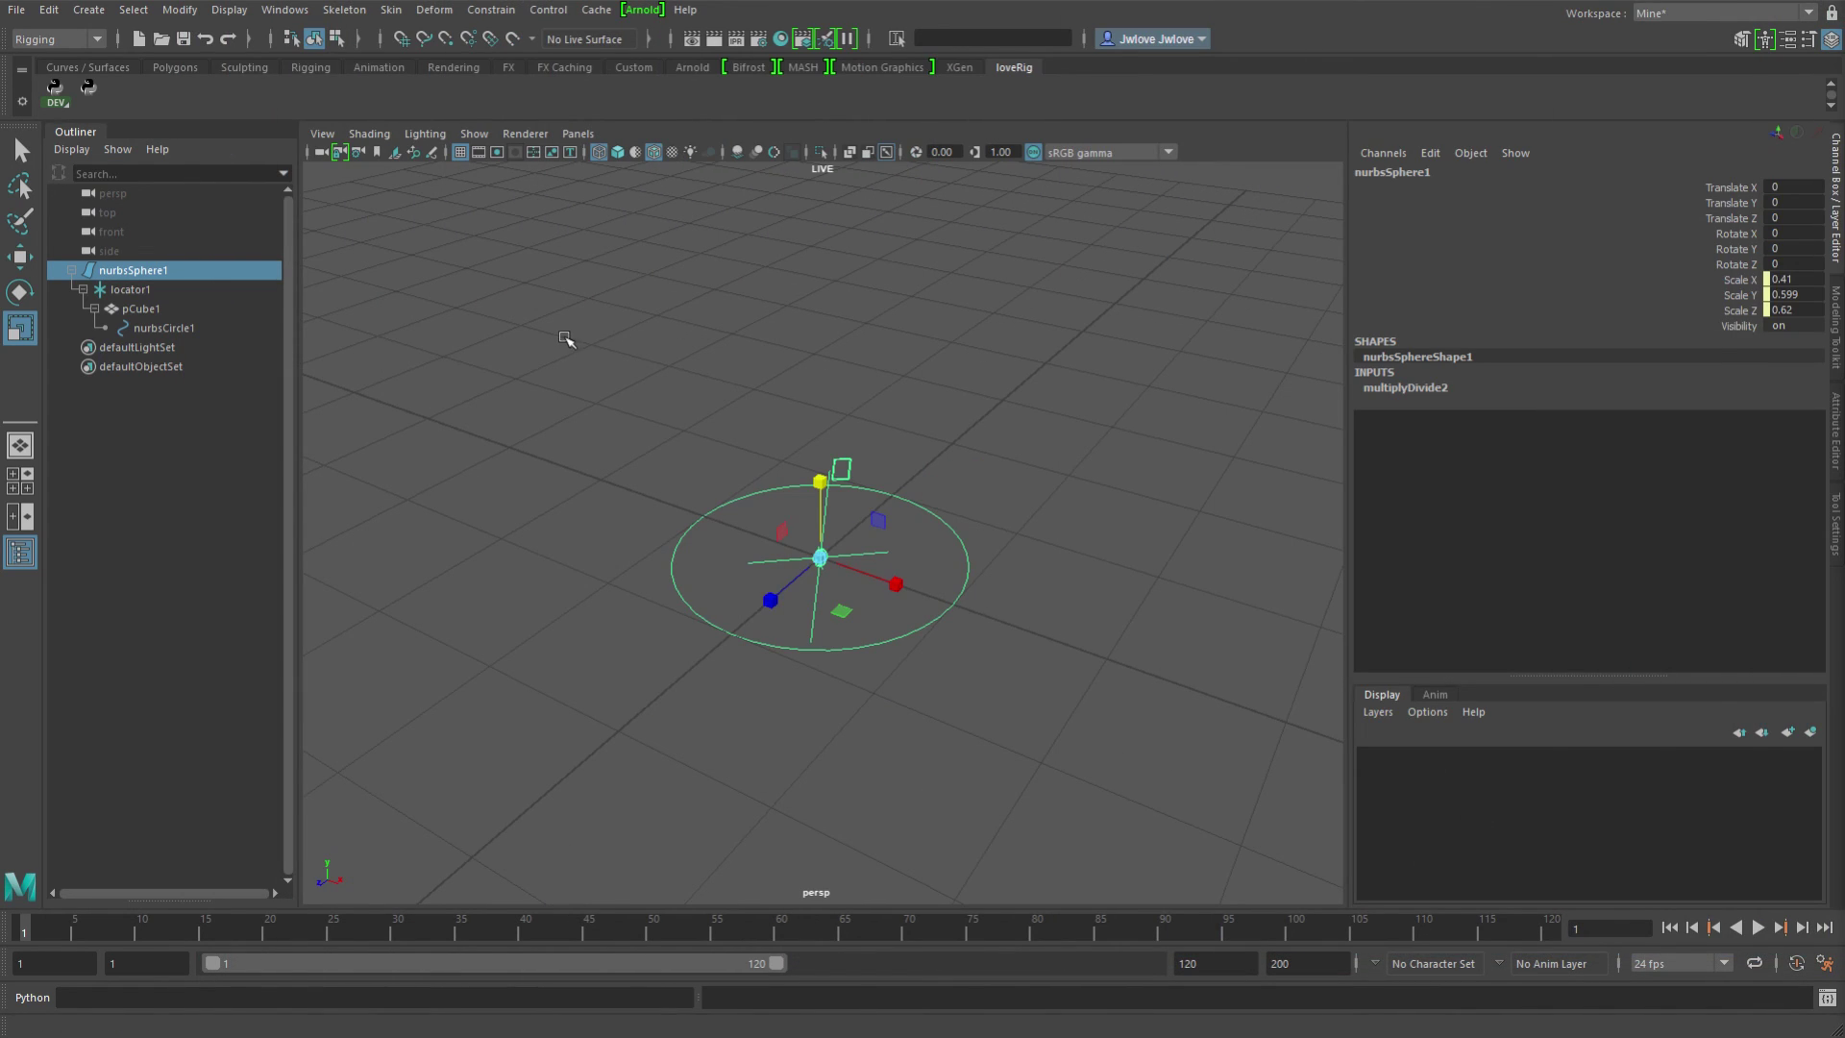
{"action": "left_click_drag", "start_coordinate": [658, 346], "coordinate": [654, 317], "text": "alt"}
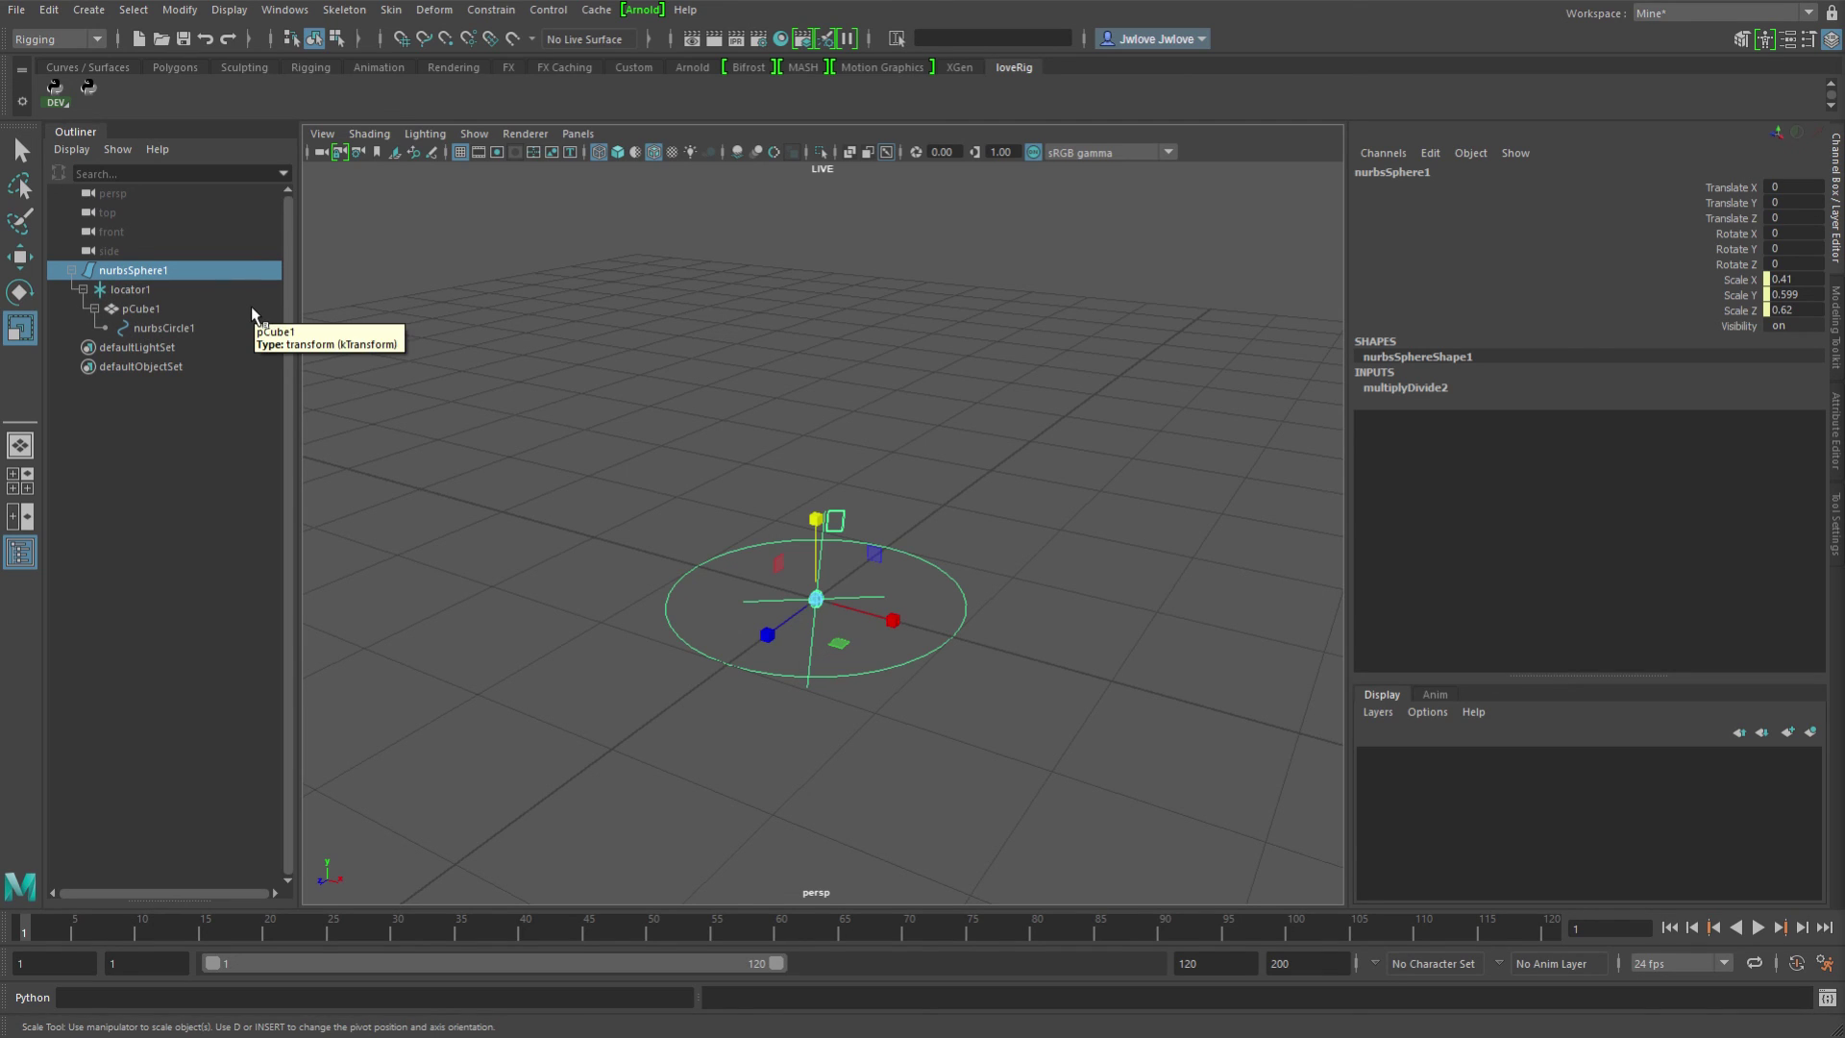
{"action": "left_click", "coordinate": [162, 328]}
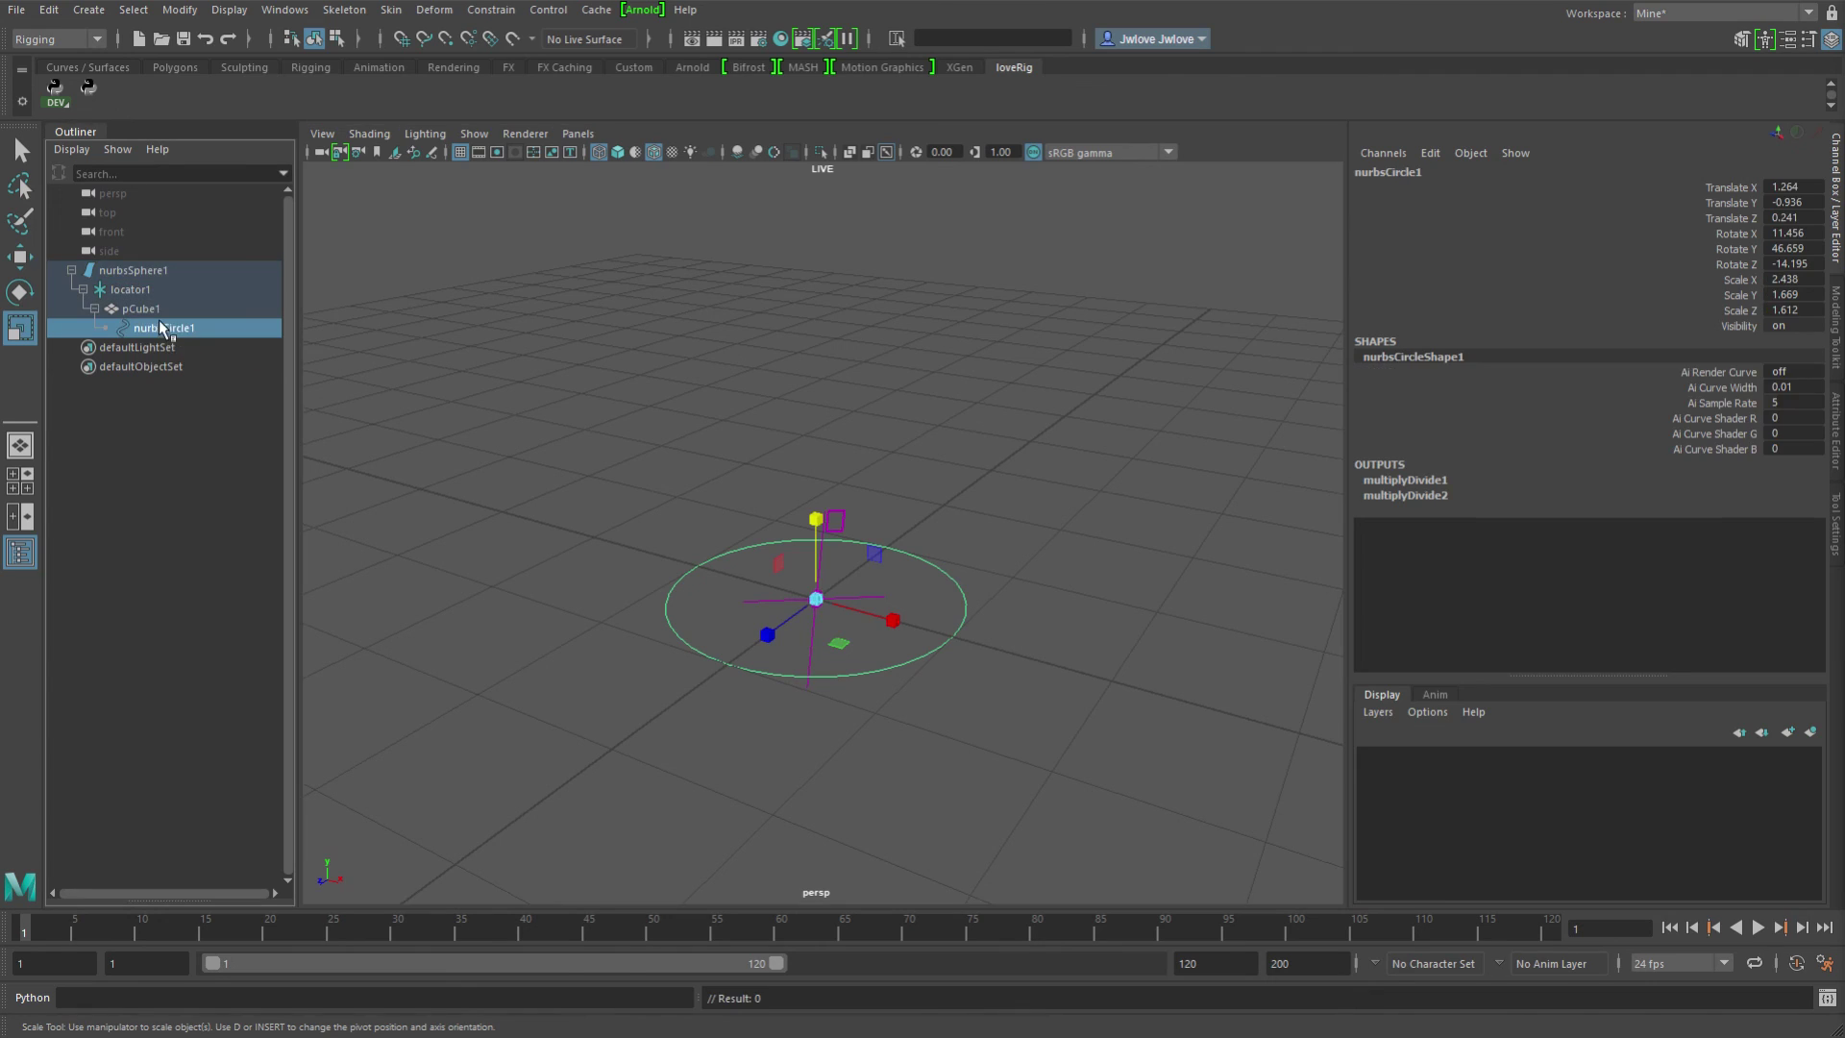